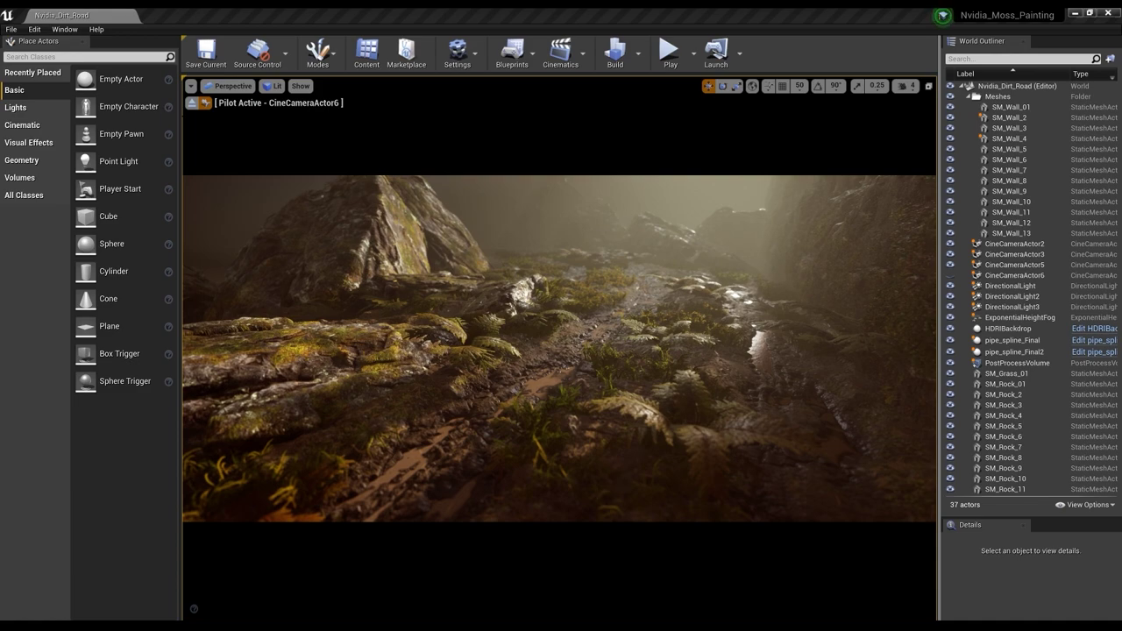
Step: Stop piloting CineCameraActor6, pull back from the dirt road, and turn off game view to reveal the scene's camera and light icons
{"action": "left_click", "coordinate": [192, 103]}
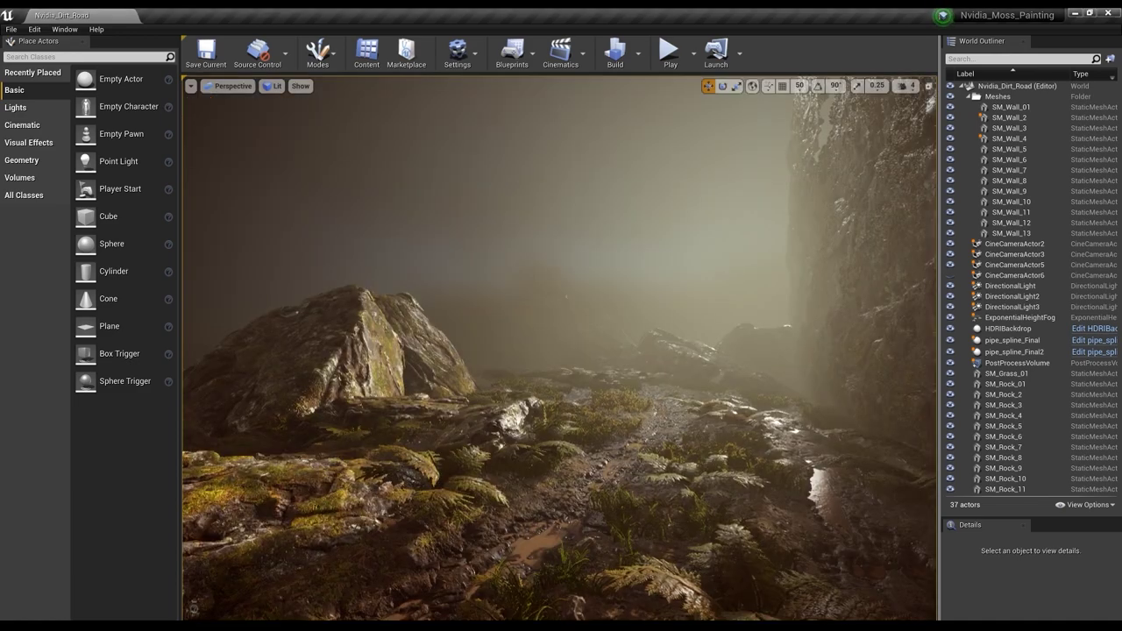
{"action": "right_click_drag", "start_coordinate": [561, 351], "coordinate": [478, 417]}
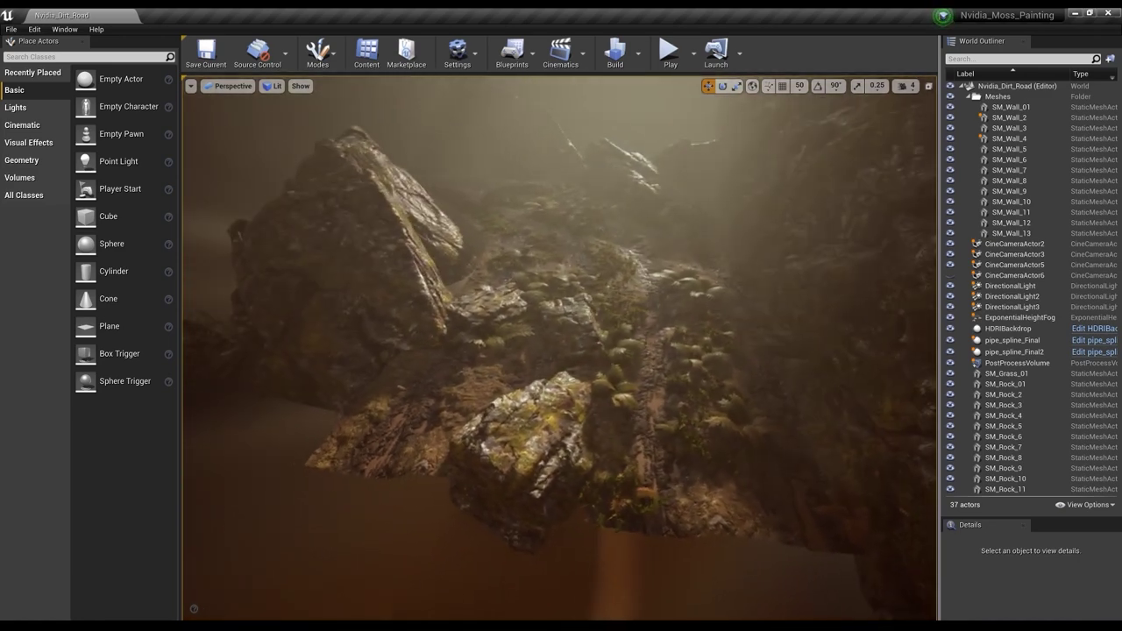
{"action": "right_click_drag", "start_coordinate": [431, 271], "coordinate": [426, 267]}
{"action": "right_click_drag", "start_coordinate": [546, 308], "coordinate": [702, 311]}
{"action": "key", "text": "g"}
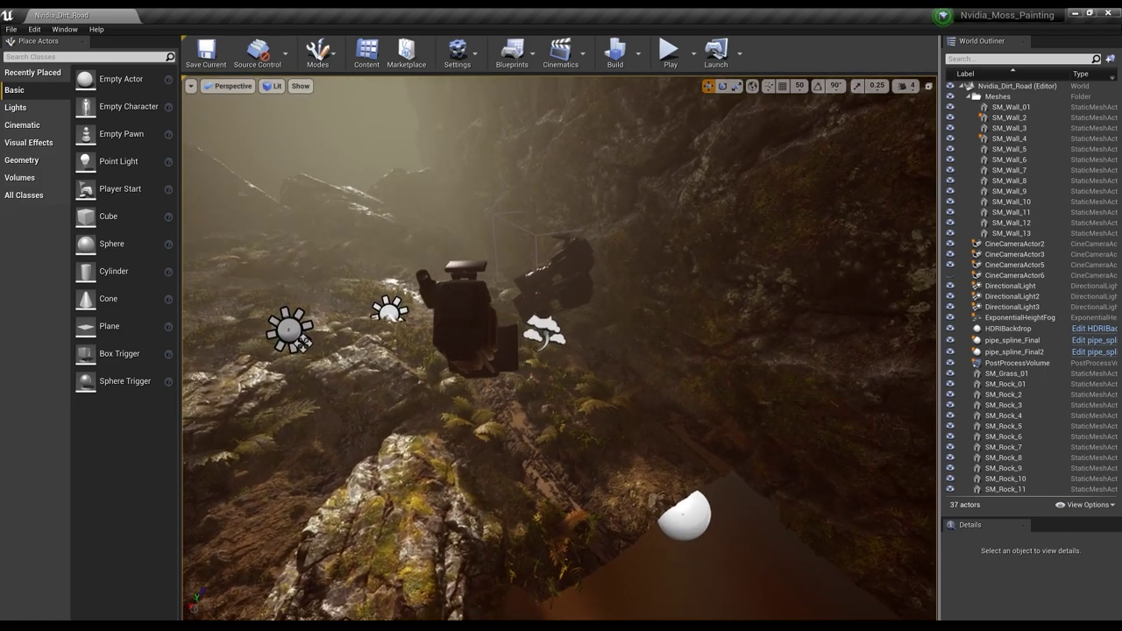
{"action": "right_click_drag", "start_coordinate": [605, 317], "coordinate": [505, 339]}
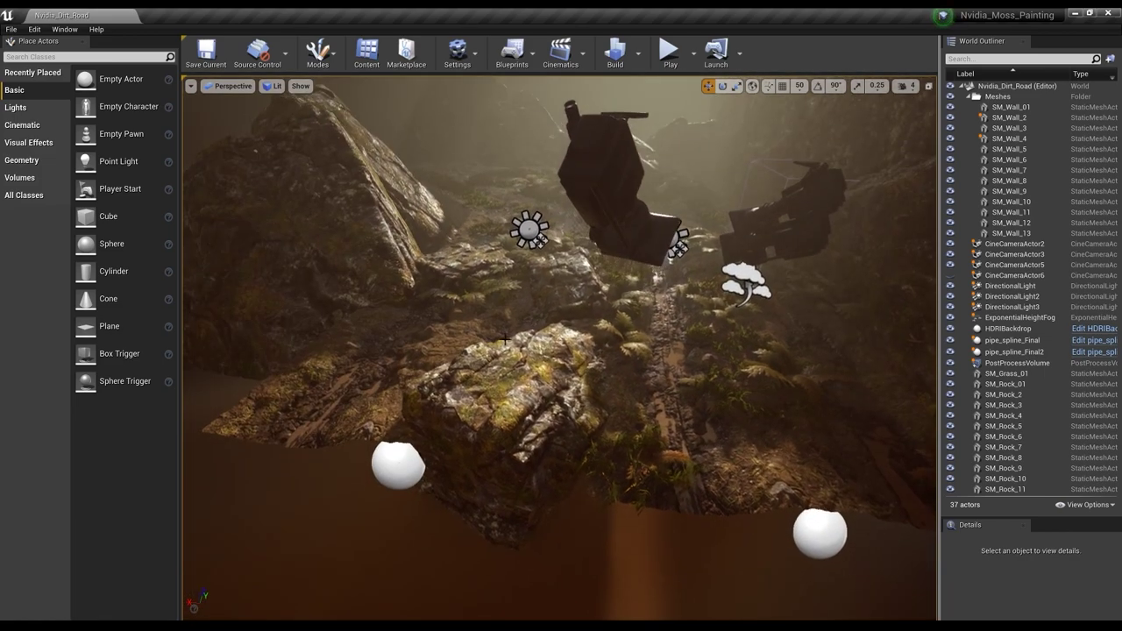
Step: Examine the road spline actors and the SM_Wall_2 mesh by selecting them in turn, and clear the selection
{"action": "right_click_drag", "start_coordinate": [819, 539], "coordinate": [837, 550]}
{"action": "left_click", "coordinate": [804, 519]}
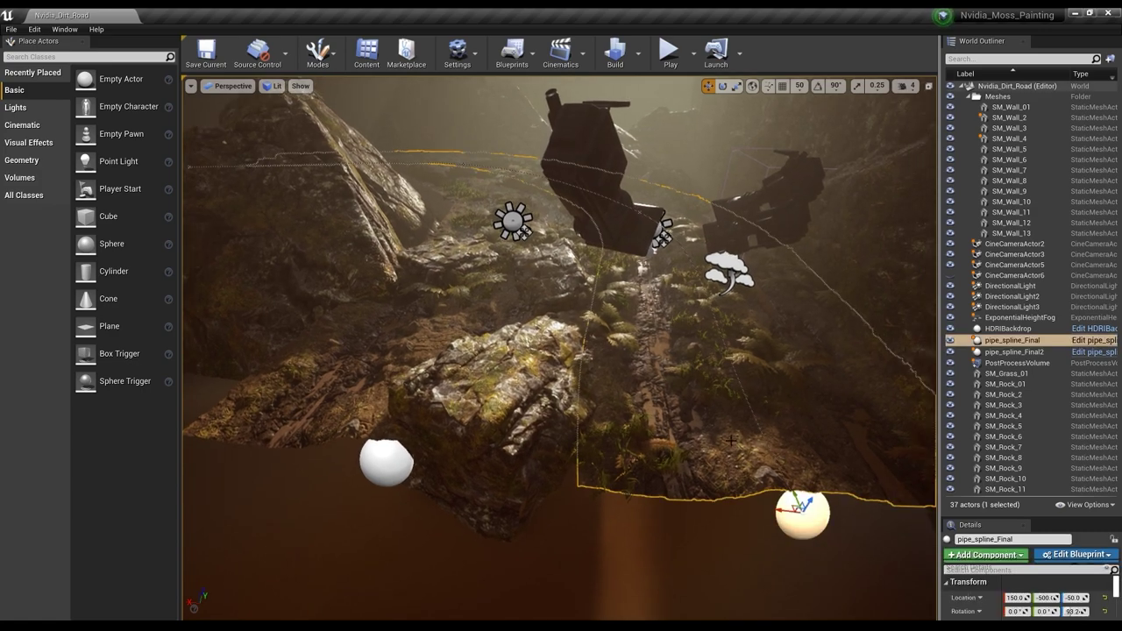
{"action": "left_click", "coordinate": [386, 465]}
{"action": "right_click_drag", "start_coordinate": [386, 464], "coordinate": [435, 453]}
{"action": "left_click", "coordinate": [737, 266]}
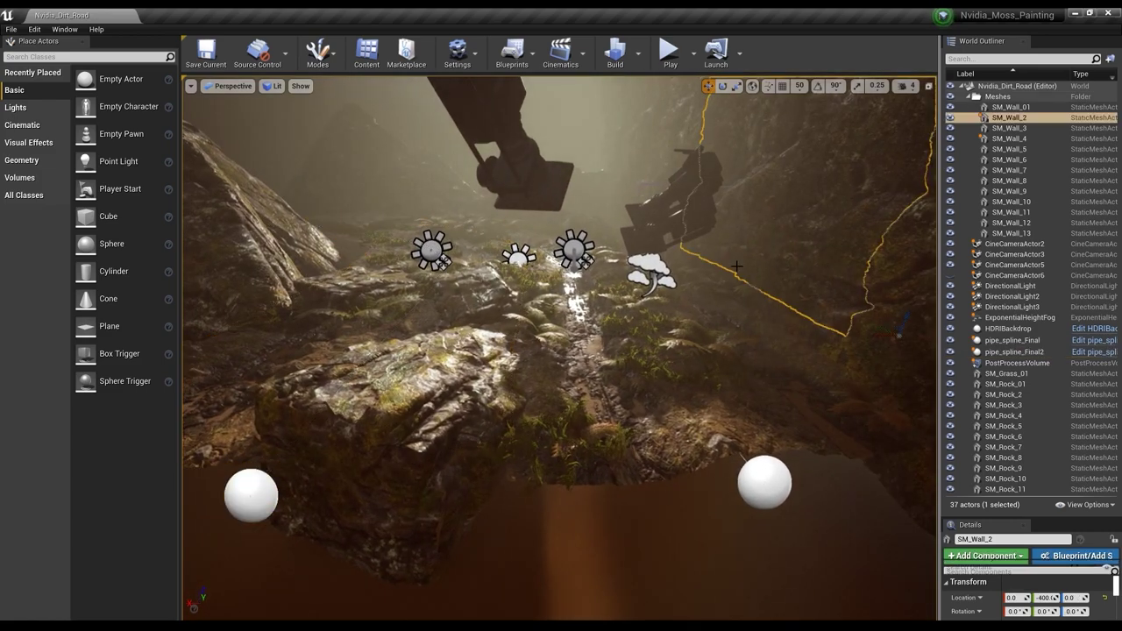
{"action": "right_click_drag", "start_coordinate": [737, 266], "coordinate": [821, 251]}
{"action": "key", "text": "Escape"}
{"action": "right_click_drag", "start_coordinate": [736, 267], "coordinate": [526, 347]}
{"action": "left_click", "coordinate": [684, 350]}
{"action": "key", "text": "Escape"}
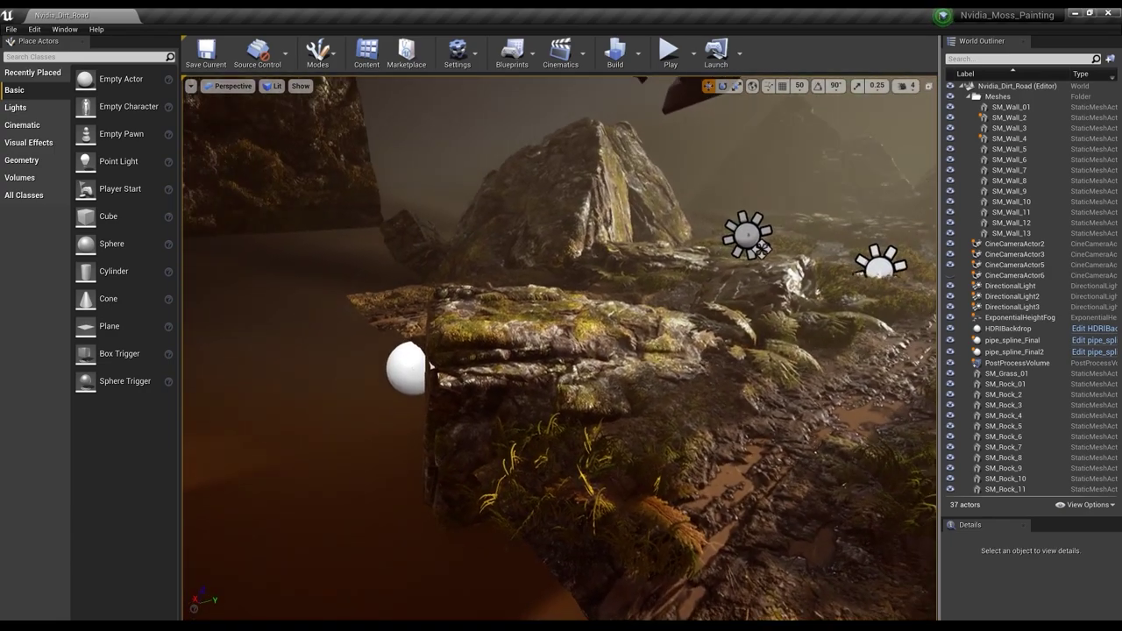
Step: Examine the mossy rocks, ferns and muddy path of the dirt road scene from close up and from several angles
{"action": "right_click_drag", "start_coordinate": [686, 348], "coordinate": [686, 349]}
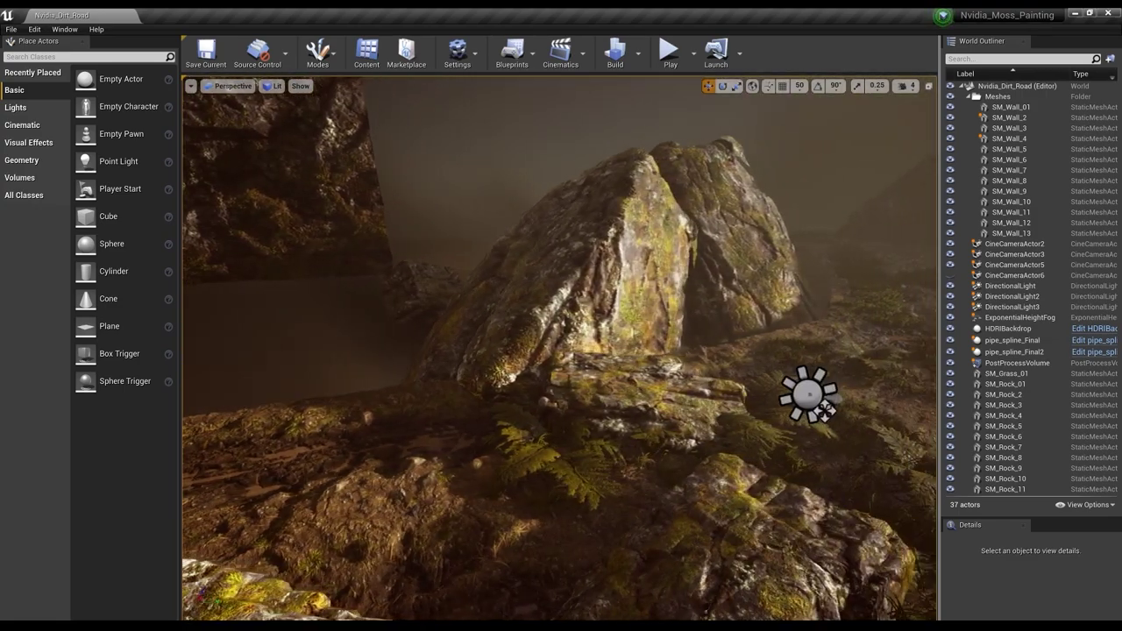
{"action": "right_click_drag", "start_coordinate": [530, 331], "coordinate": [530, 331]}
{"action": "right_click_drag", "start_coordinate": [473, 379], "coordinate": [473, 379]}
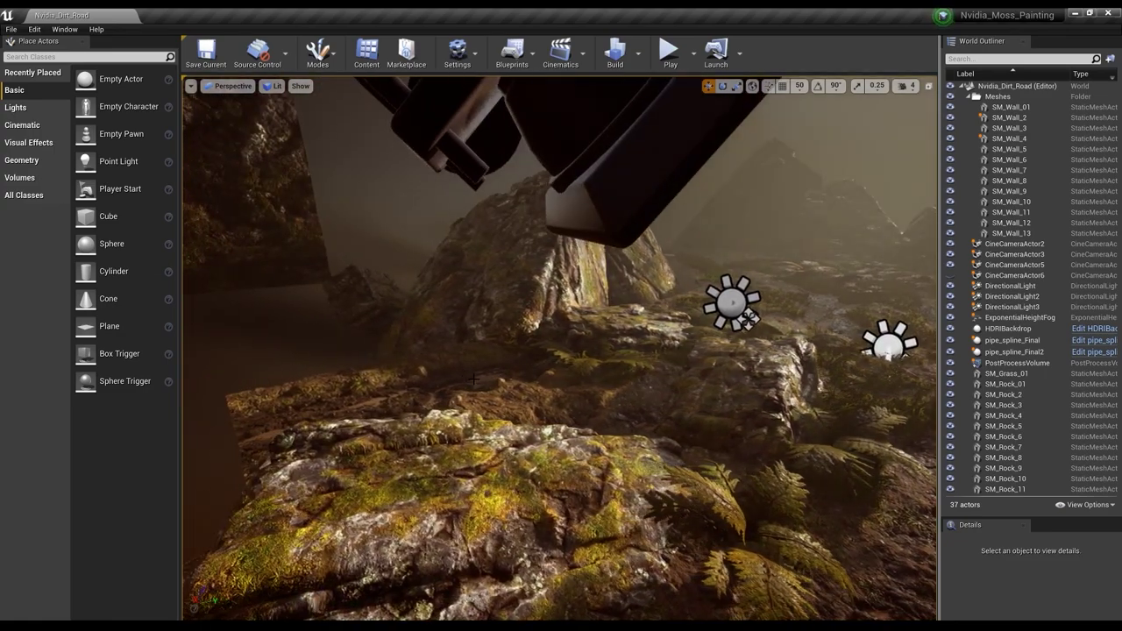
{"action": "right_click_drag", "start_coordinate": [523, 274], "coordinate": [523, 275]}
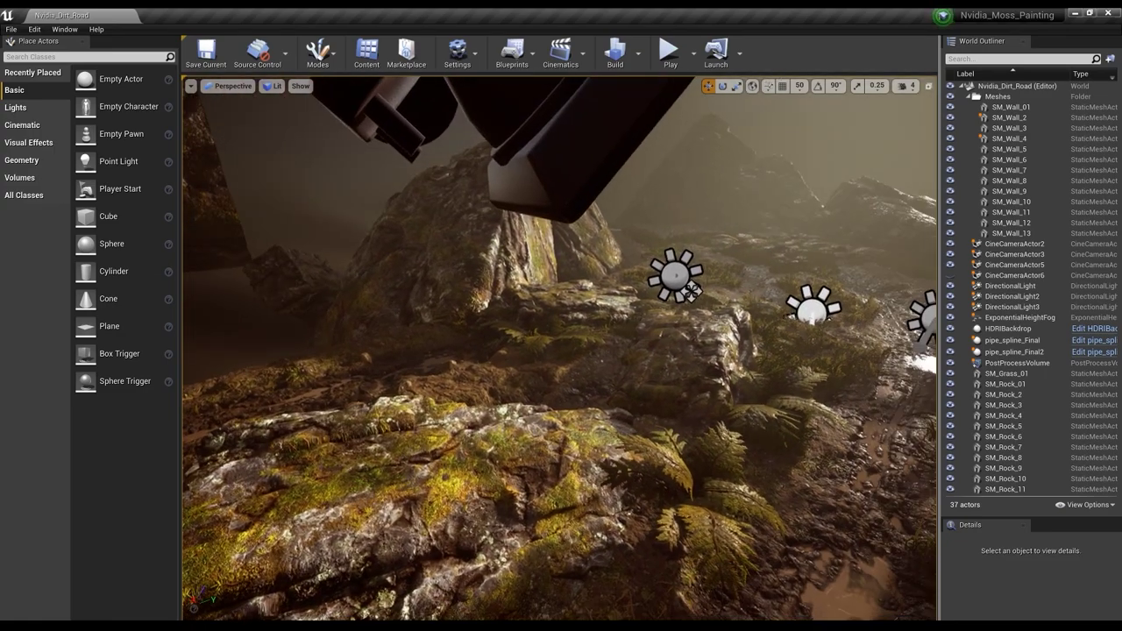
{"action": "right_click_drag", "start_coordinate": [568, 406], "coordinate": [569, 405]}
{"action": "left_click", "coordinate": [569, 405]}
{"action": "key", "text": "Escape"}
{"action": "right_click_drag", "start_coordinate": [474, 224], "coordinate": [474, 225]}
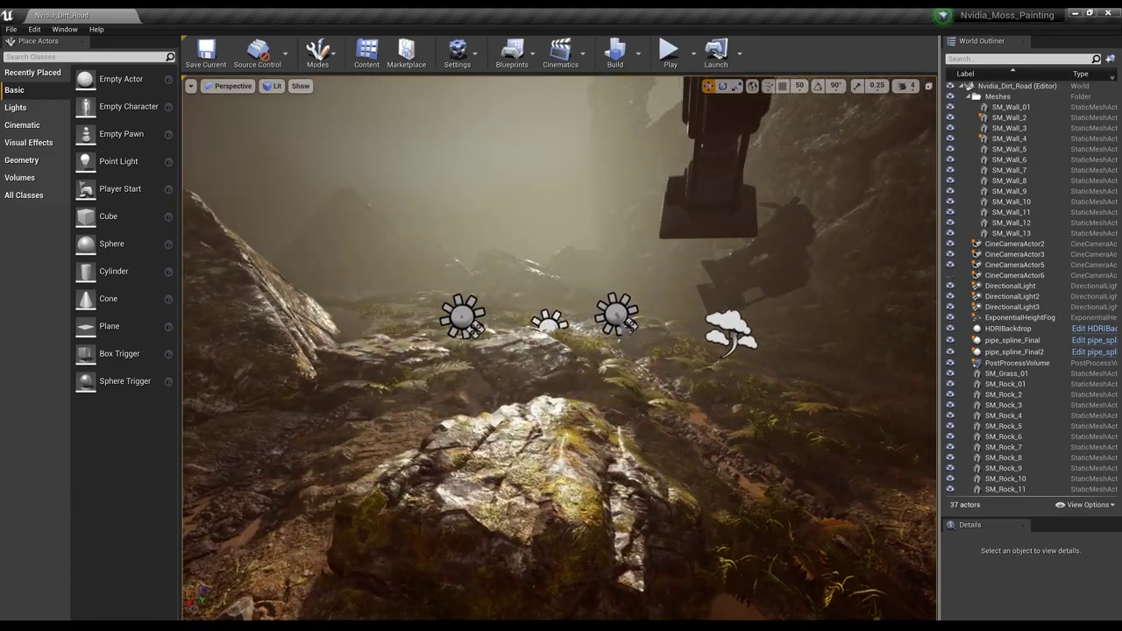
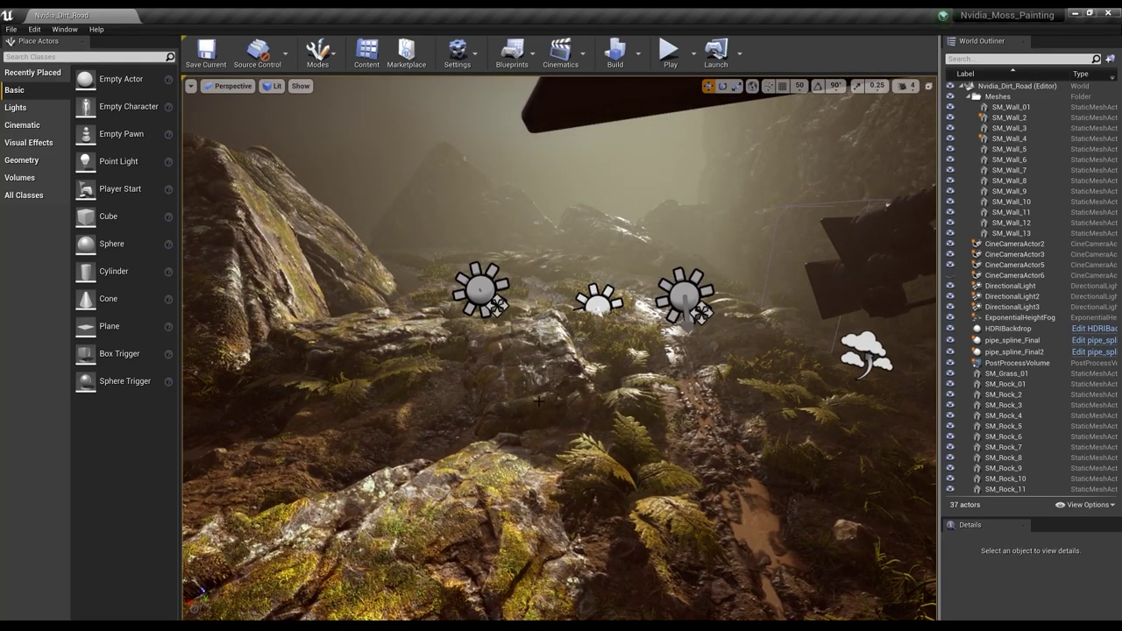
{"action": "right_click_drag", "start_coordinate": [540, 402], "coordinate": [478, 348]}
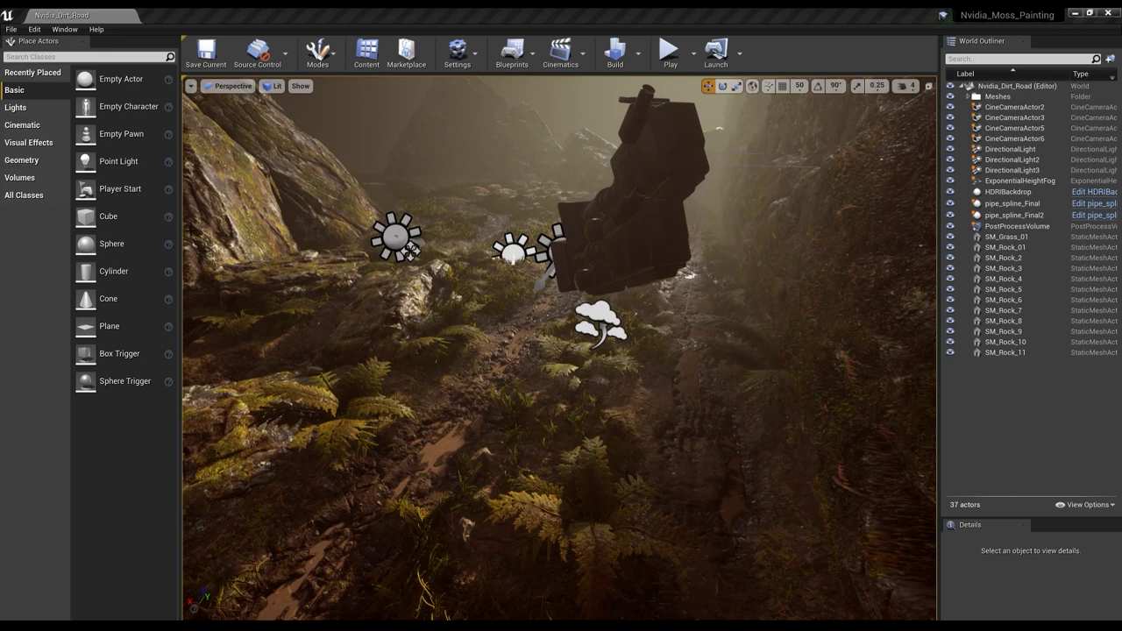
Step: Create a new level from the Empty Level template
{"action": "left_click", "coordinate": [13, 30]}
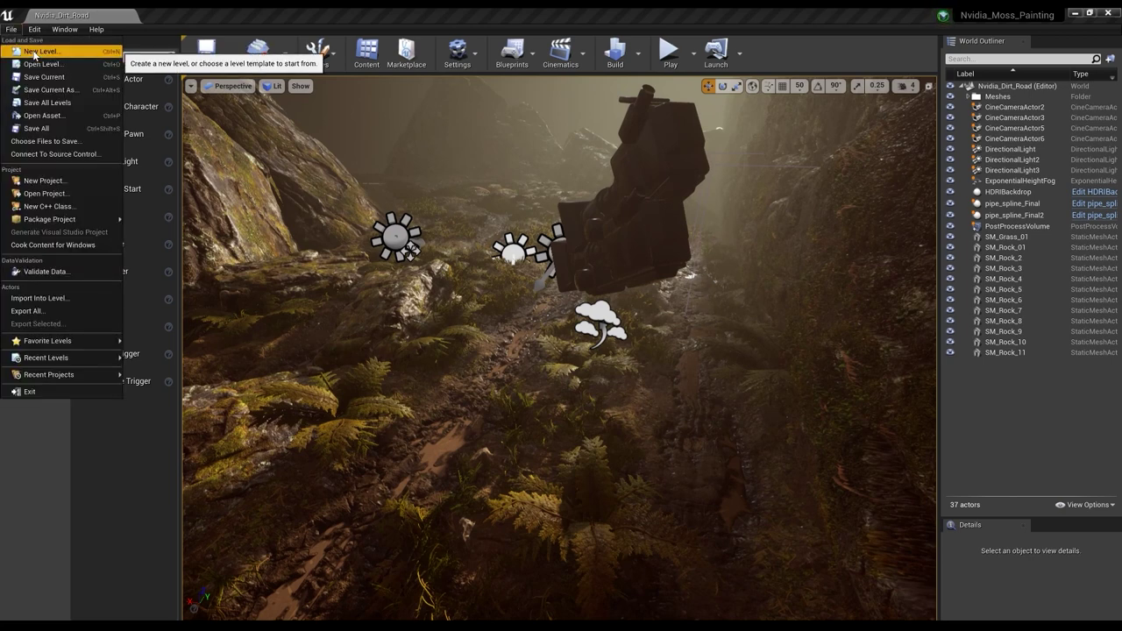
{"action": "left_click", "coordinate": [96, 45]}
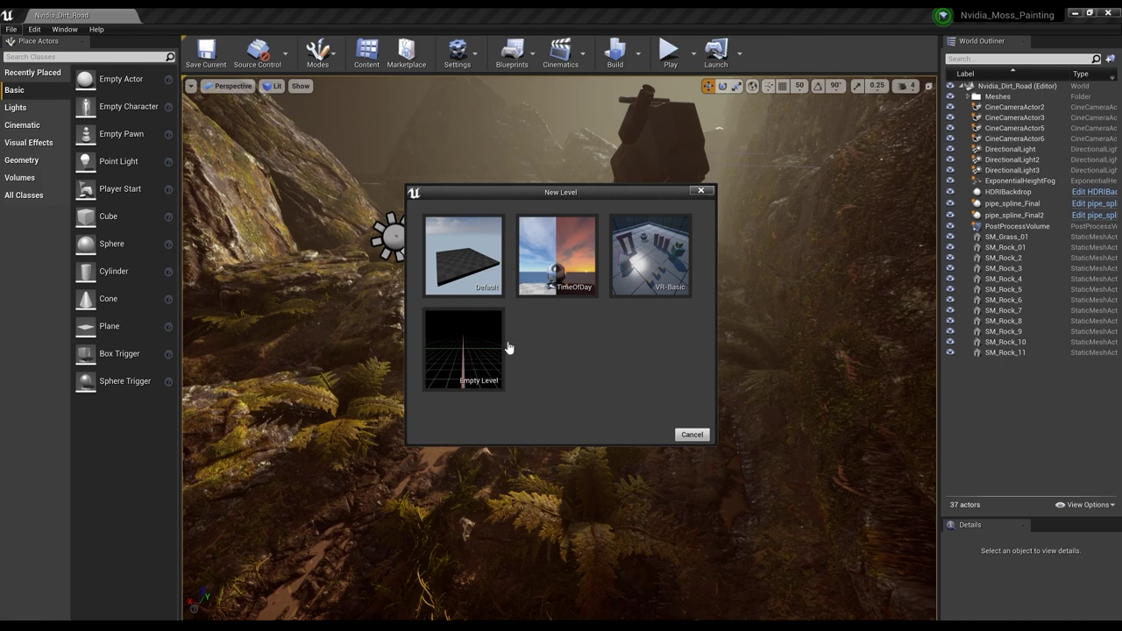
{"action": "left_click", "coordinate": [476, 370]}
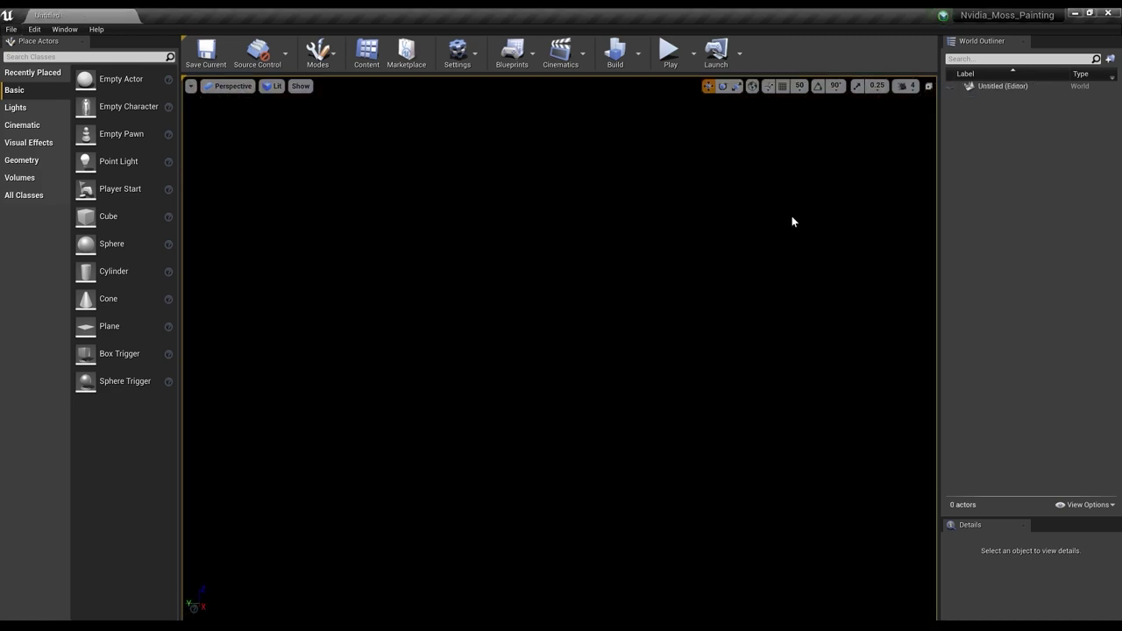
Step: Save the new level in the Maps folder as Nvidia_Ue4_Demp
{"action": "left_click", "coordinate": [11, 29]}
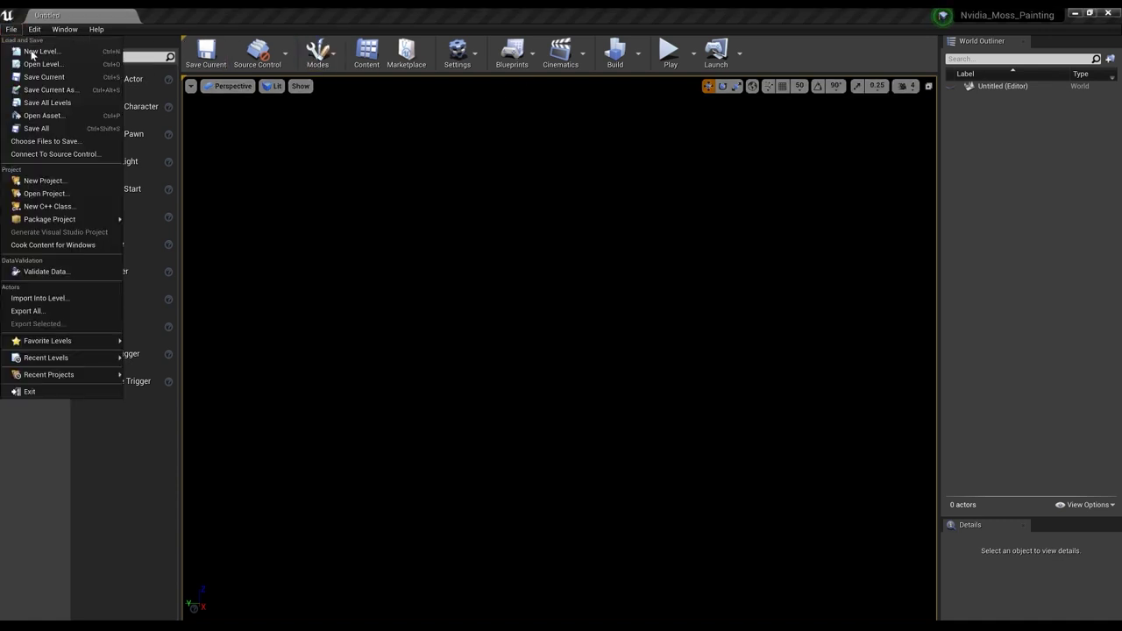
{"action": "left_click", "coordinate": [82, 90]}
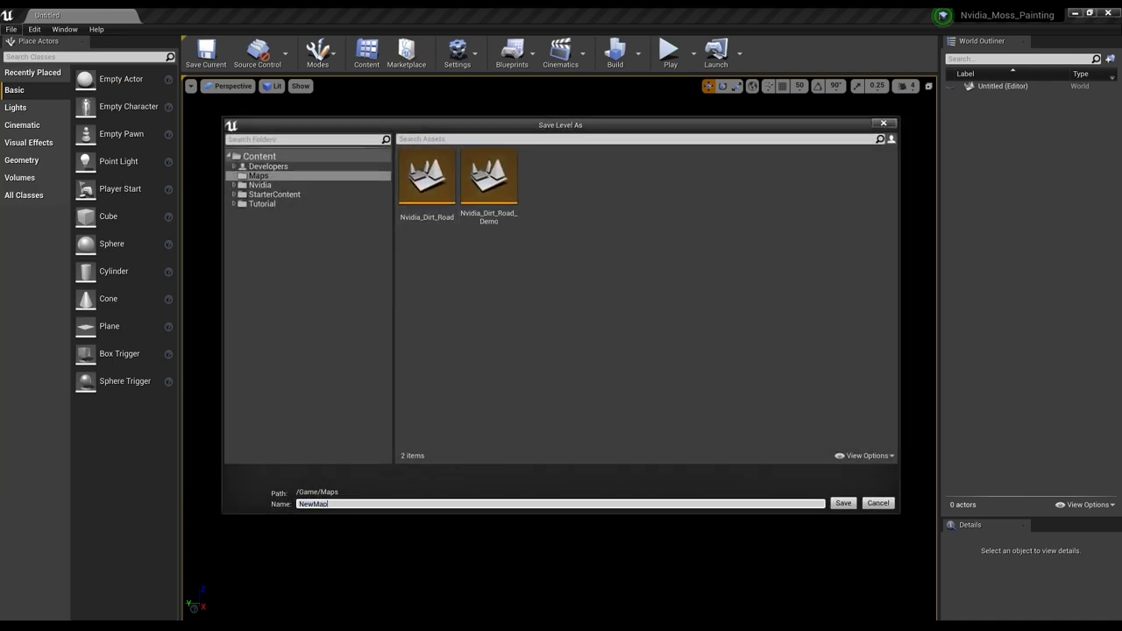
{"action": "type", "text": "Nvidia_Ue4_Demp"}
{"action": "left_click", "coordinate": [856, 505]}
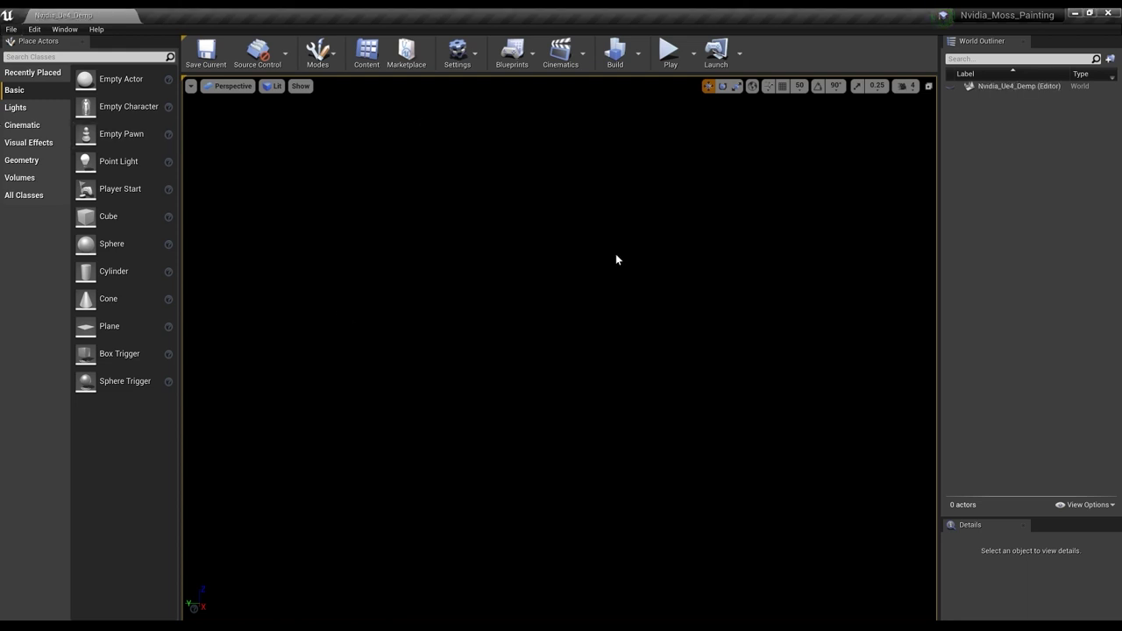
Step: Switch the viewport's view mode to Unlit and return it to Lit
{"action": "left_click", "coordinate": [278, 89]}
{"action": "mouse_move", "coordinate": [275, 85]}
{"action": "left_click", "coordinate": [288, 123]}
{"action": "left_click", "coordinate": [276, 87]}
{"action": "left_click", "coordinate": [289, 110]}
Step: Search all actor classes for "hdri" and place an HDRI Backdrop in the level
{"action": "left_click", "coordinate": [30, 197]}
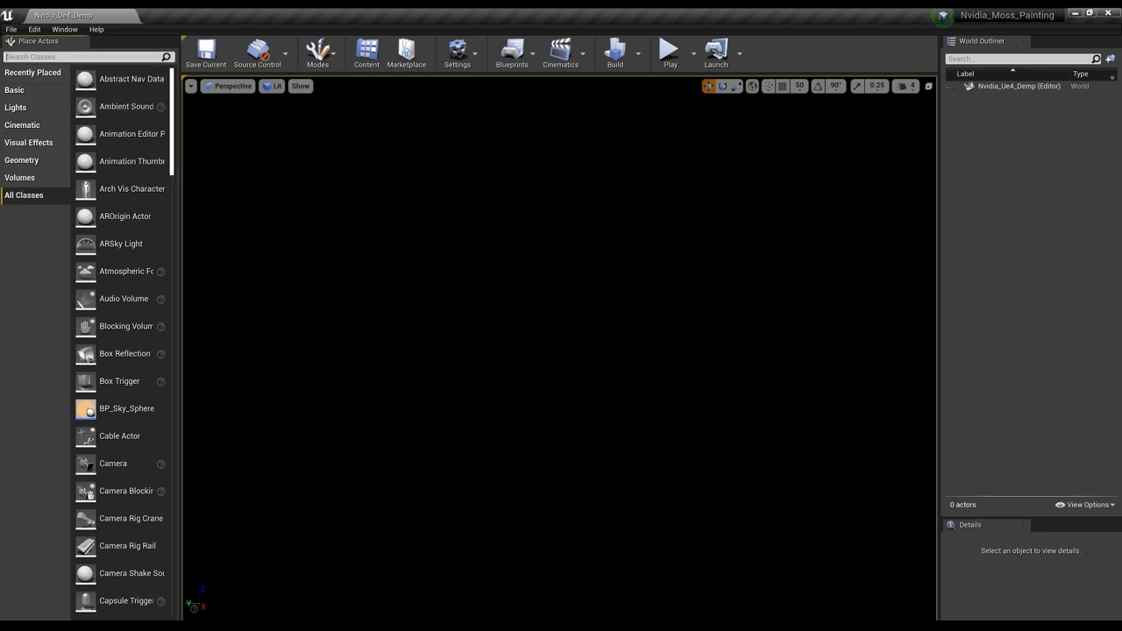
{"action": "type", "text": "hdri"}
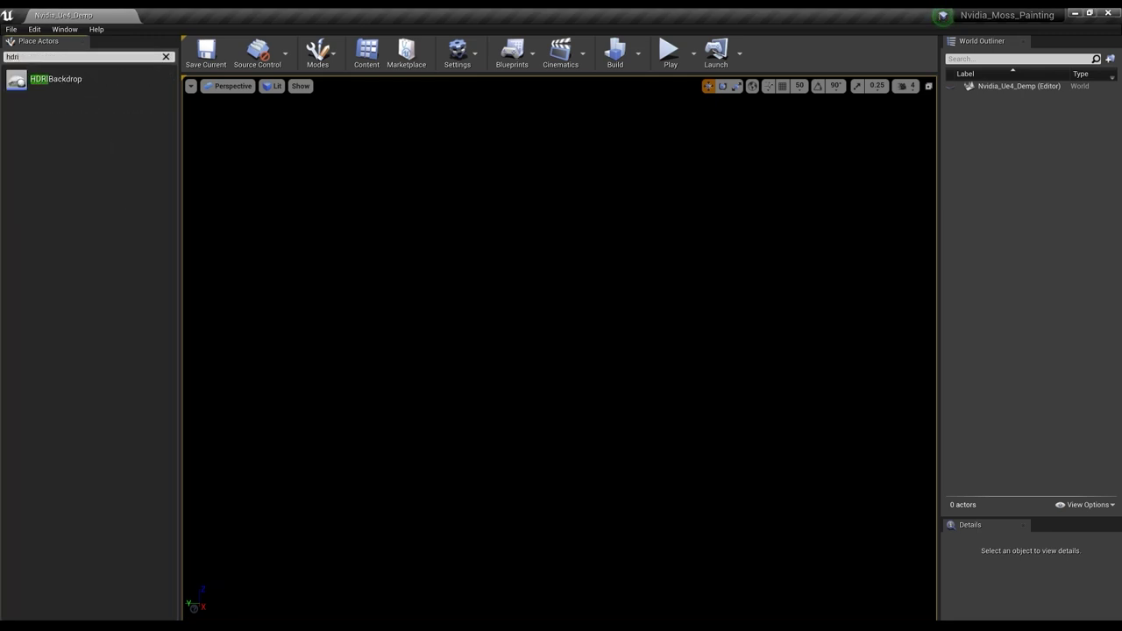
{"action": "left_click_drag", "start_coordinate": [56, 79], "coordinate": [611, 422]}
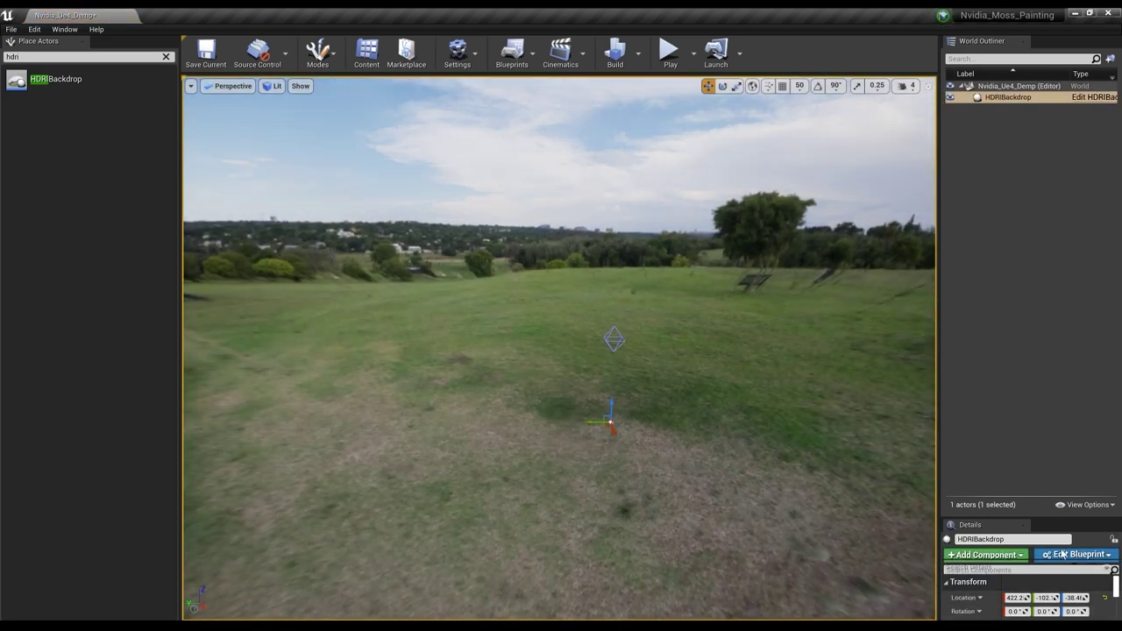
Step: Enlarge the details area and set the HDRI Backdrop's location to 0, 0, 0
{"action": "left_click_drag", "start_coordinate": [1043, 518], "coordinate": [1041, 240]}
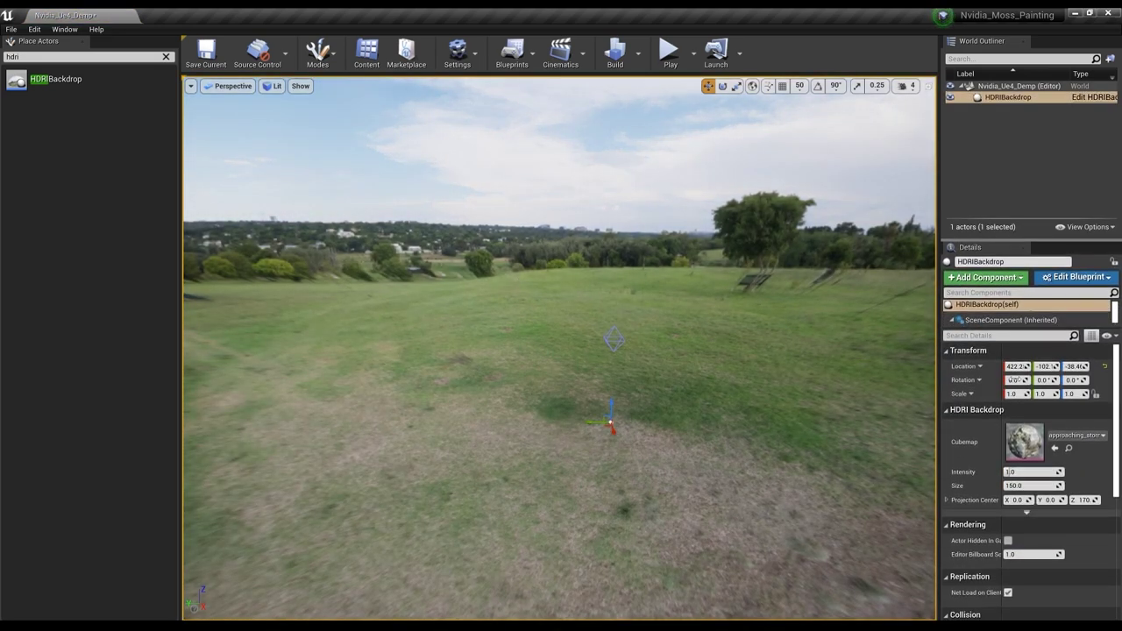
{"action": "left_click", "coordinate": [1014, 366]}
{"action": "type", "text": "010"}
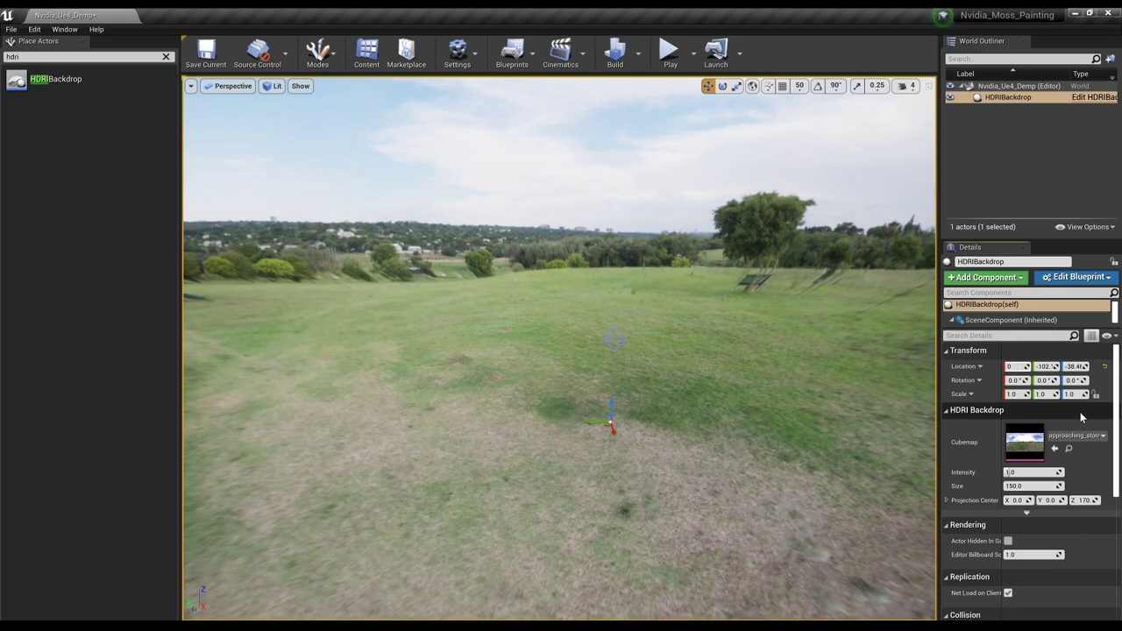
{"action": "key", "text": "Tab"}
{"action": "type", "text": "0"}
{"action": "key", "text": "Tab"}
{"action": "type", "text": "0.0"}
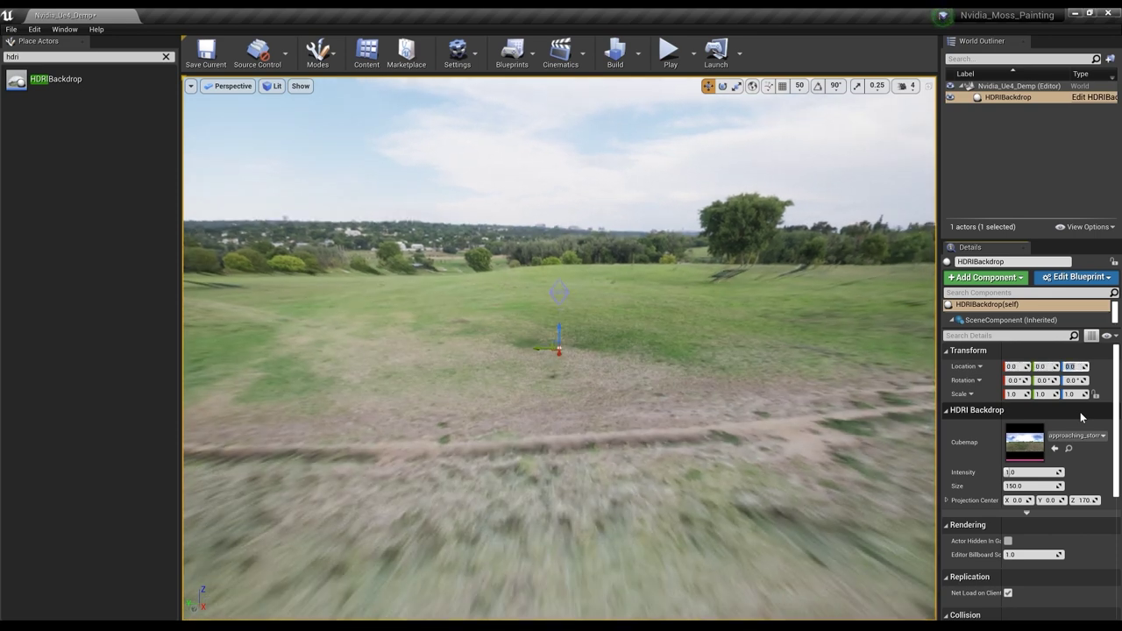
{"action": "right_click_drag", "start_coordinate": [512, 313], "coordinate": [535, 253]}
{"action": "key", "text": "w"}
{"action": "right_click_drag", "start_coordinate": [693, 294], "coordinate": [689, 329]}
{"action": "right_click_drag", "start_coordinate": [462, 360], "coordinate": [591, 309]}
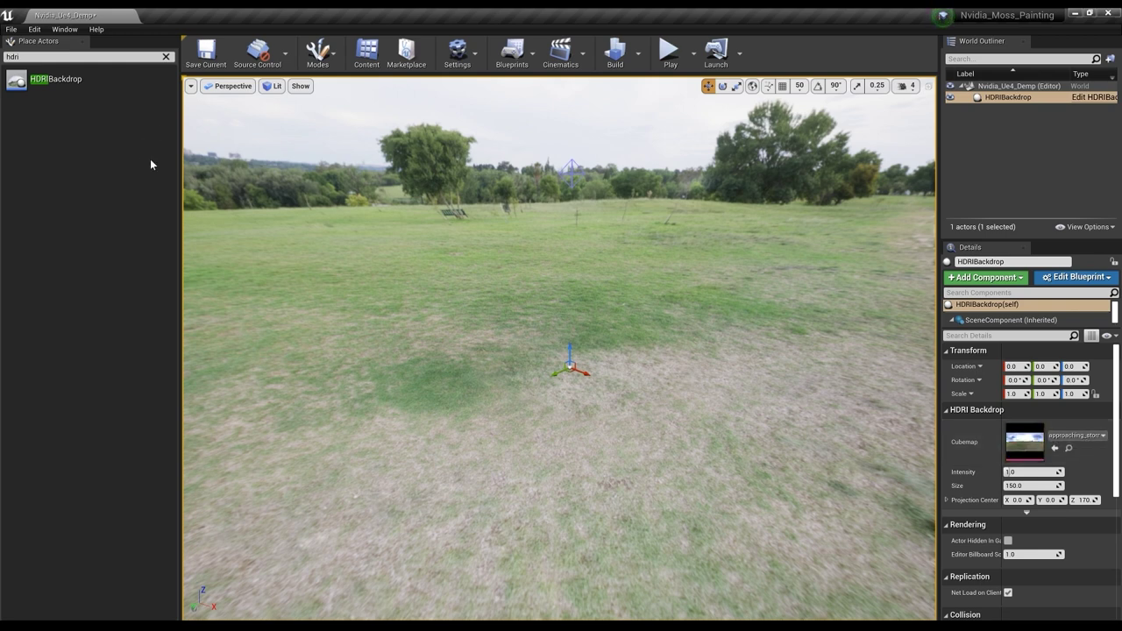
Step: Clear the actor class search and assign the circus_maximus_2_4k texture as the HDRI Backdrop's cubemap
{"action": "left_click", "coordinate": [166, 57]}
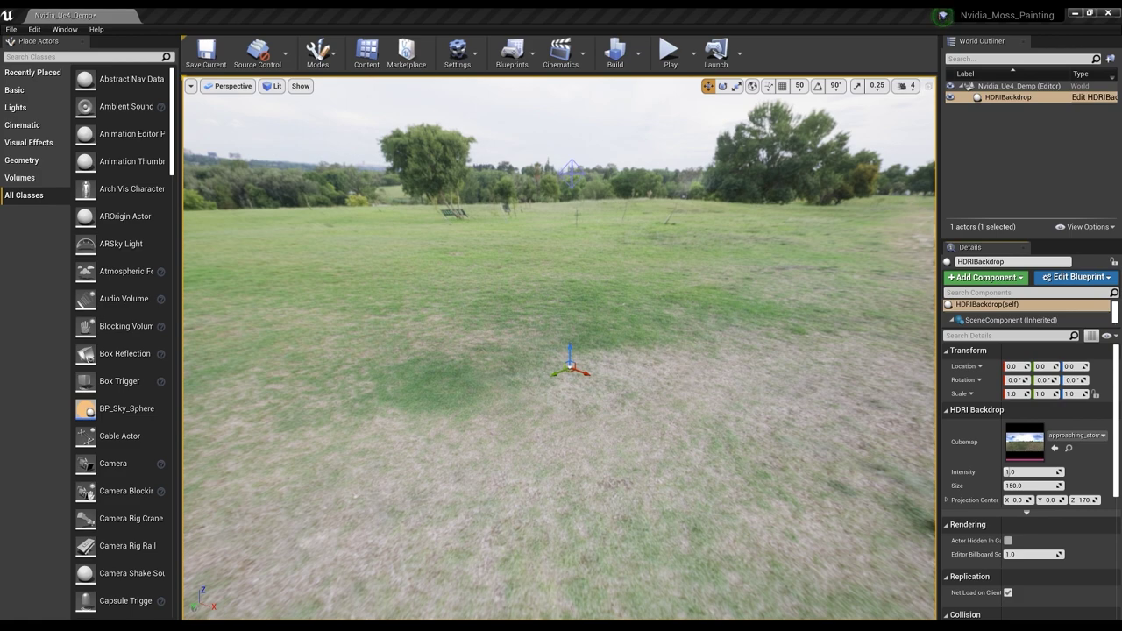
{"action": "left_click", "coordinate": [1069, 448]}
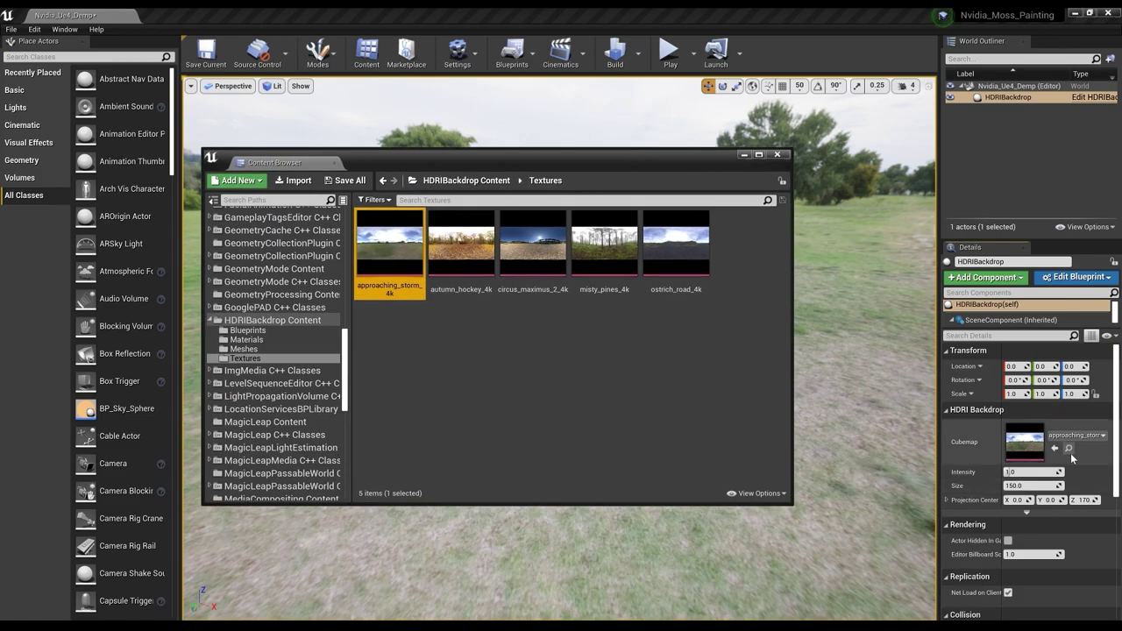
{"action": "left_click", "coordinate": [448, 256]}
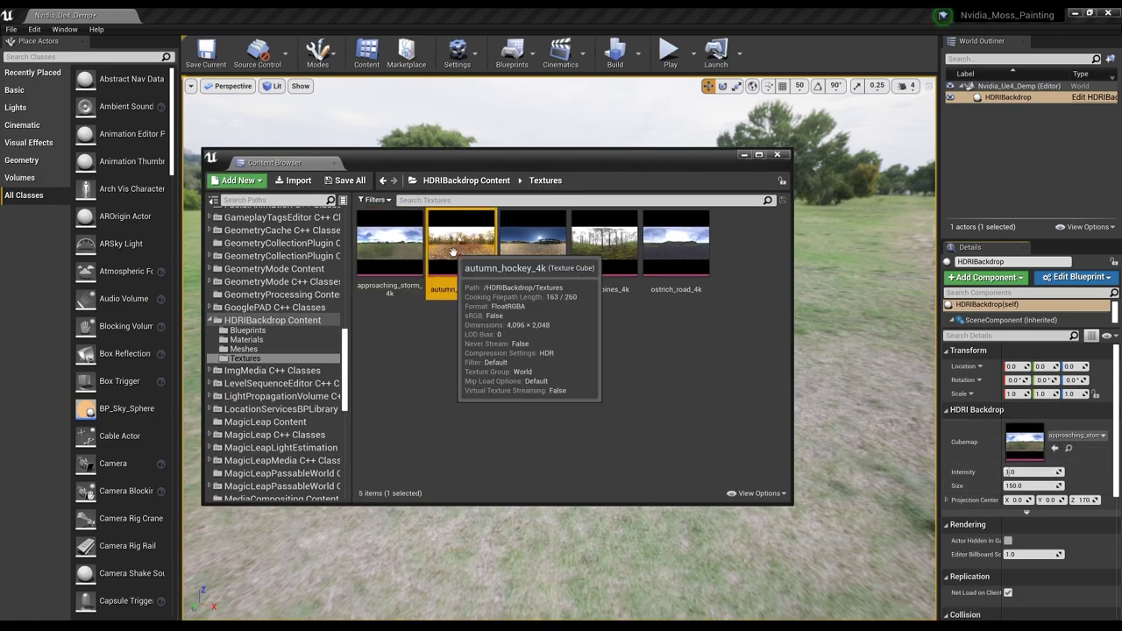
{"action": "left_click_drag", "start_coordinate": [1089, 477], "coordinate": [1019, 444]}
{"action": "left_click_drag", "start_coordinate": [534, 243], "coordinate": [1024, 444]}
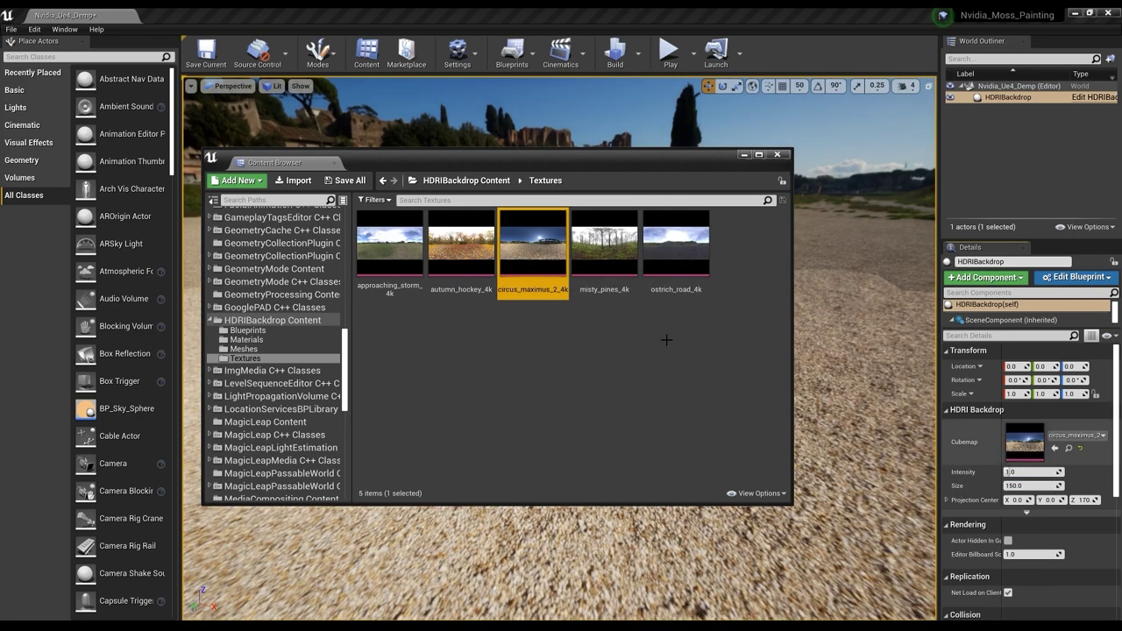
Step: Examine the content visibility options and look through the Materials, Meshes and Textures folders of HDRIBackdrop Content
{"action": "left_click_drag", "start_coordinate": [613, 154], "coordinate": [663, 128]}
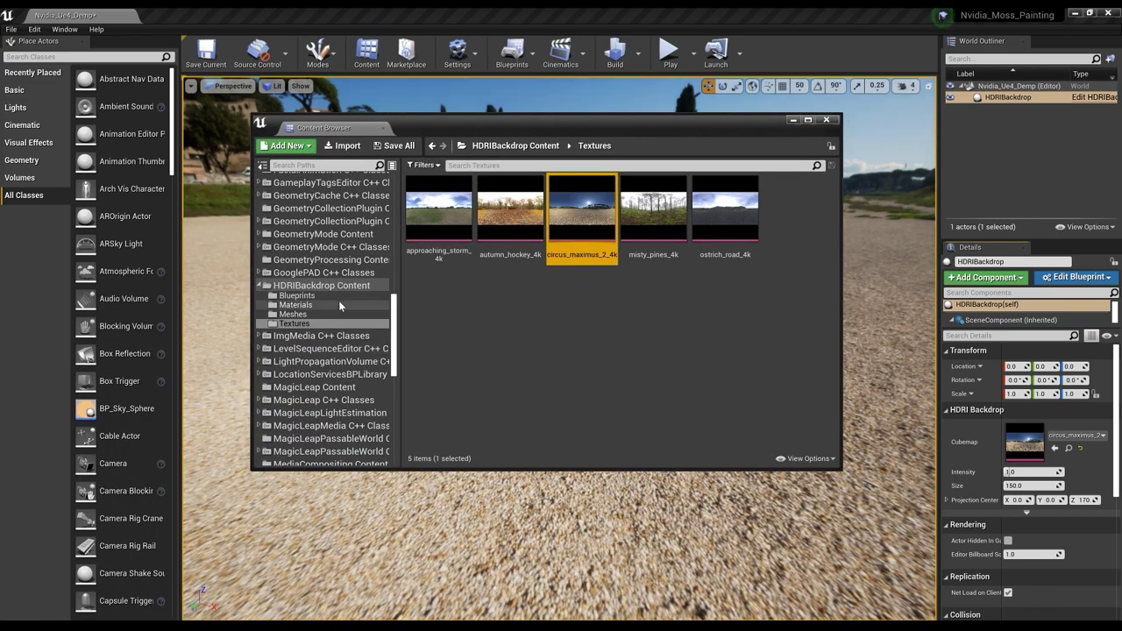
{"action": "scroll", "coordinate": [331, 280], "scroll_direction": "up", "scroll_amount": 15}
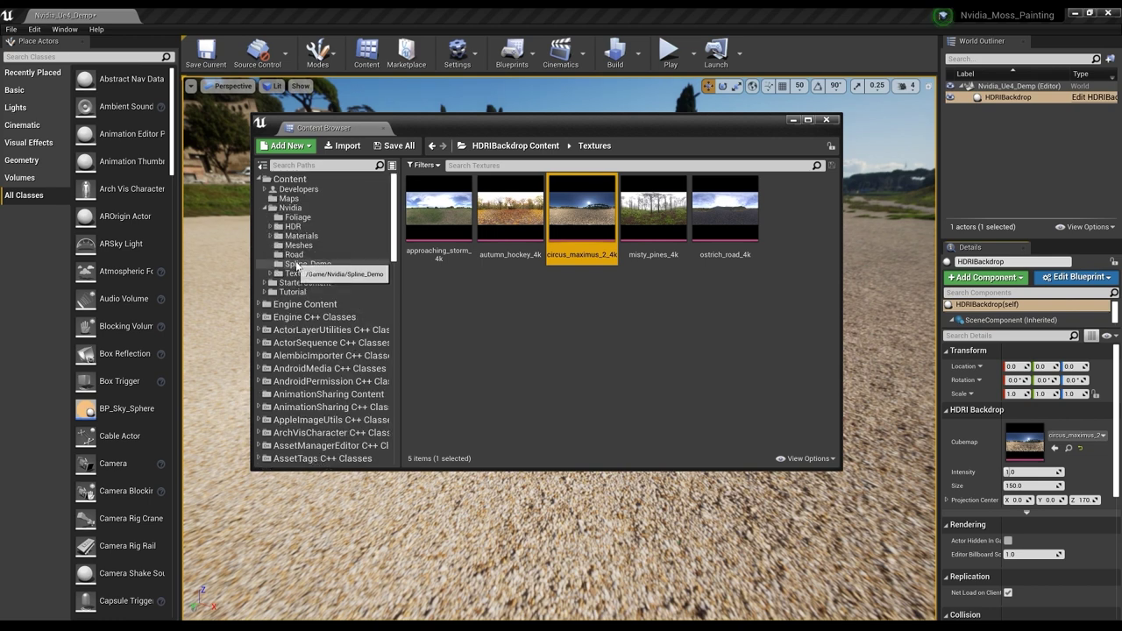
{"action": "left_click", "coordinate": [808, 458]}
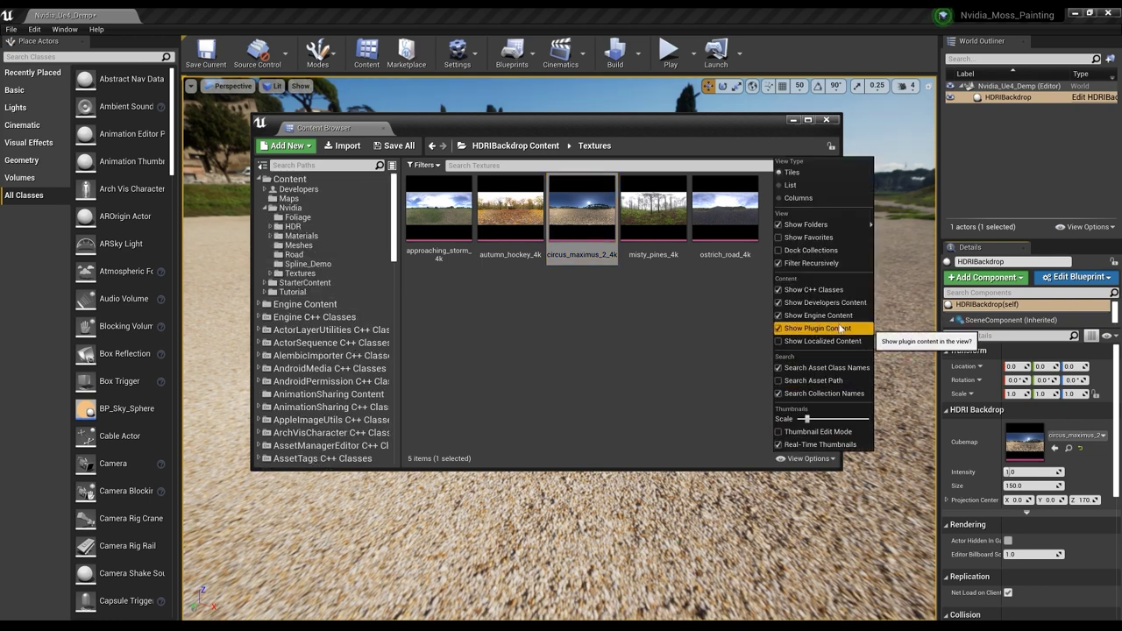
{"action": "scroll", "coordinate": [346, 342], "scroll_direction": "down", "scroll_amount": 10}
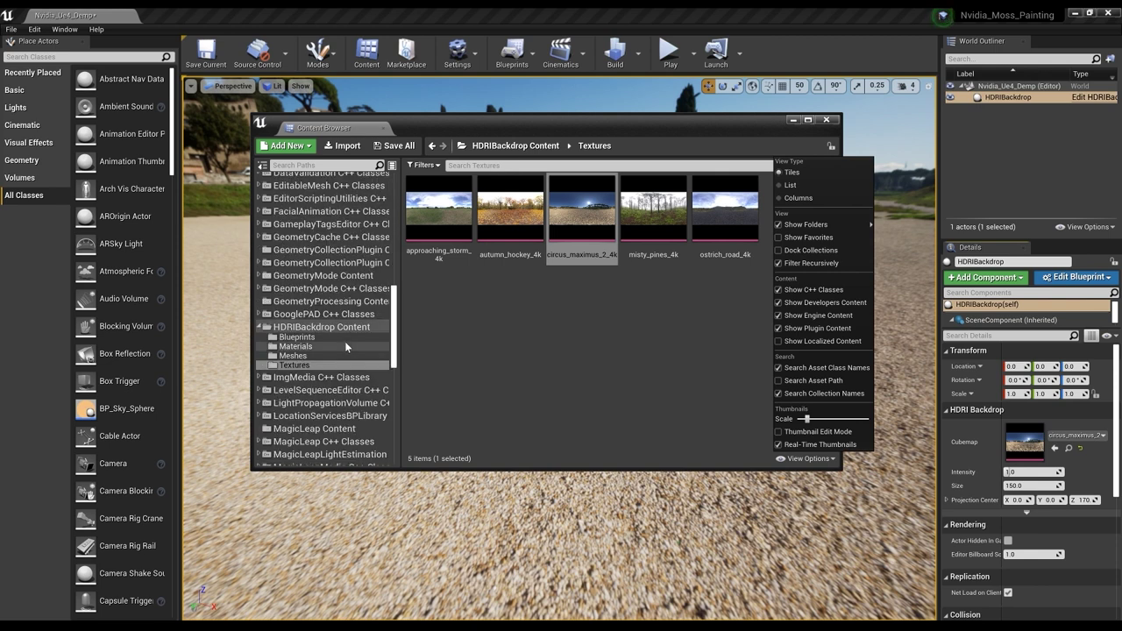
{"action": "left_click", "coordinate": [340, 327]}
{"action": "left_click", "coordinate": [327, 347]}
{"action": "left_click", "coordinate": [326, 356]}
{"action": "left_click", "coordinate": [326, 365]}
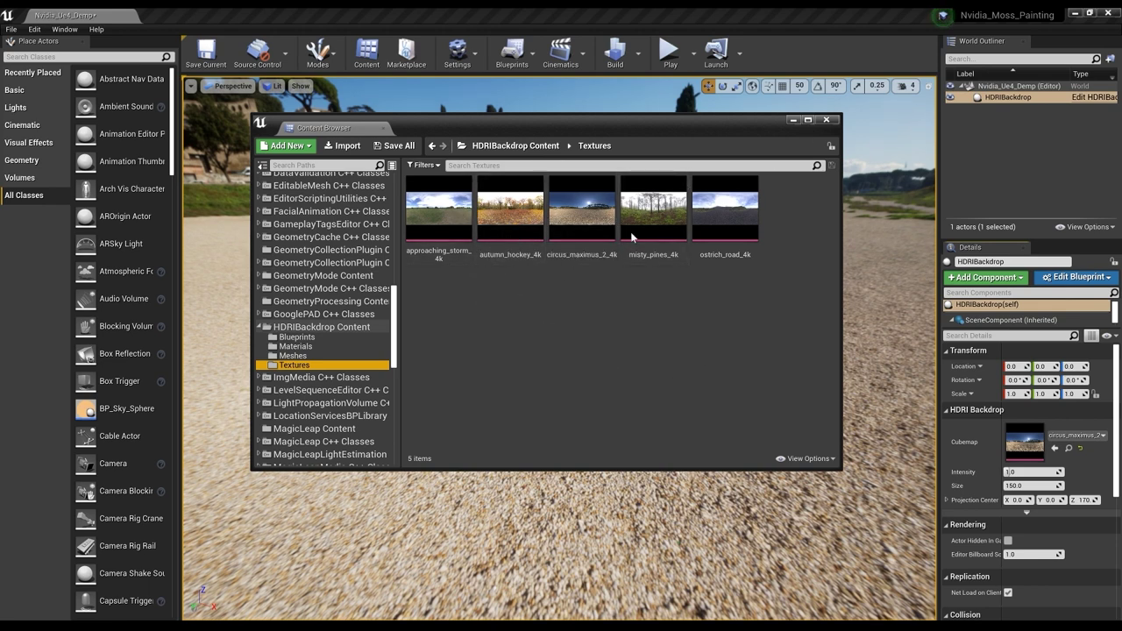
Step: Replace the HDRI Backdrop's cubemap with the Desert_Outer_HDR texture
{"action": "left_click", "coordinate": [792, 120]}
{"action": "left_click", "coordinate": [1092, 436]}
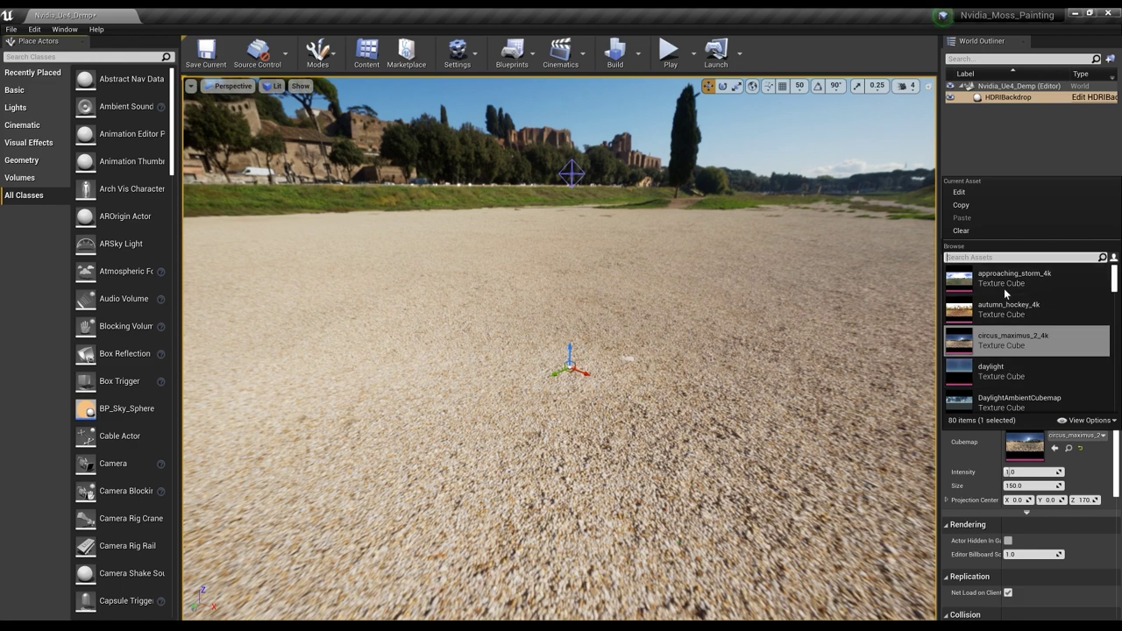
{"action": "scroll", "coordinate": [1016, 331], "scroll_direction": "down", "scroll_amount": 5}
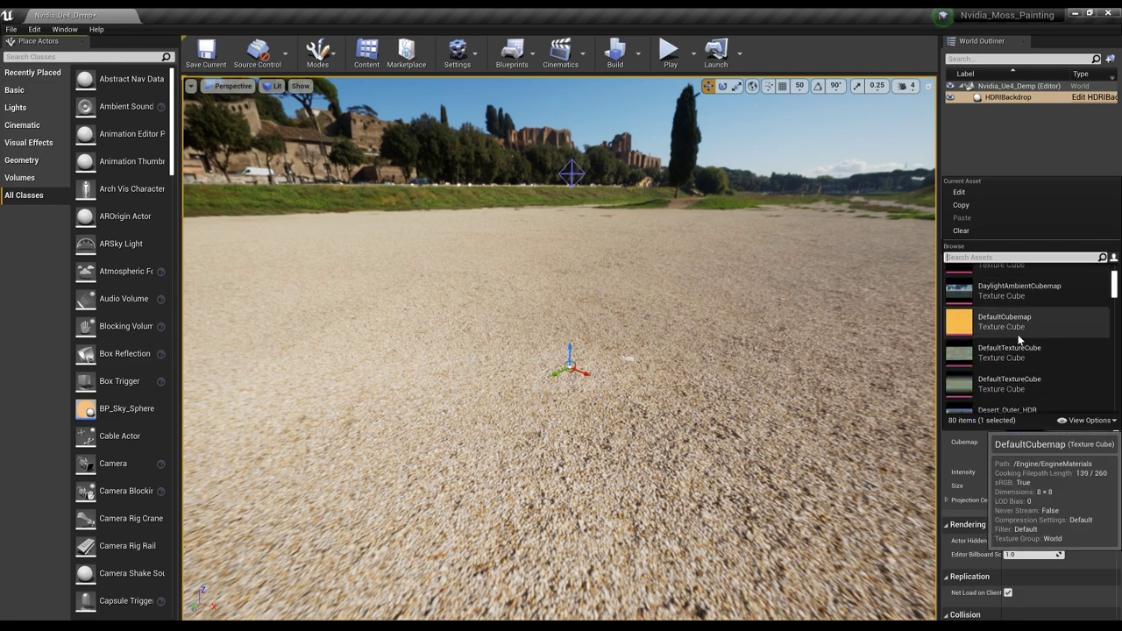
{"action": "left_click", "coordinate": [1044, 307]}
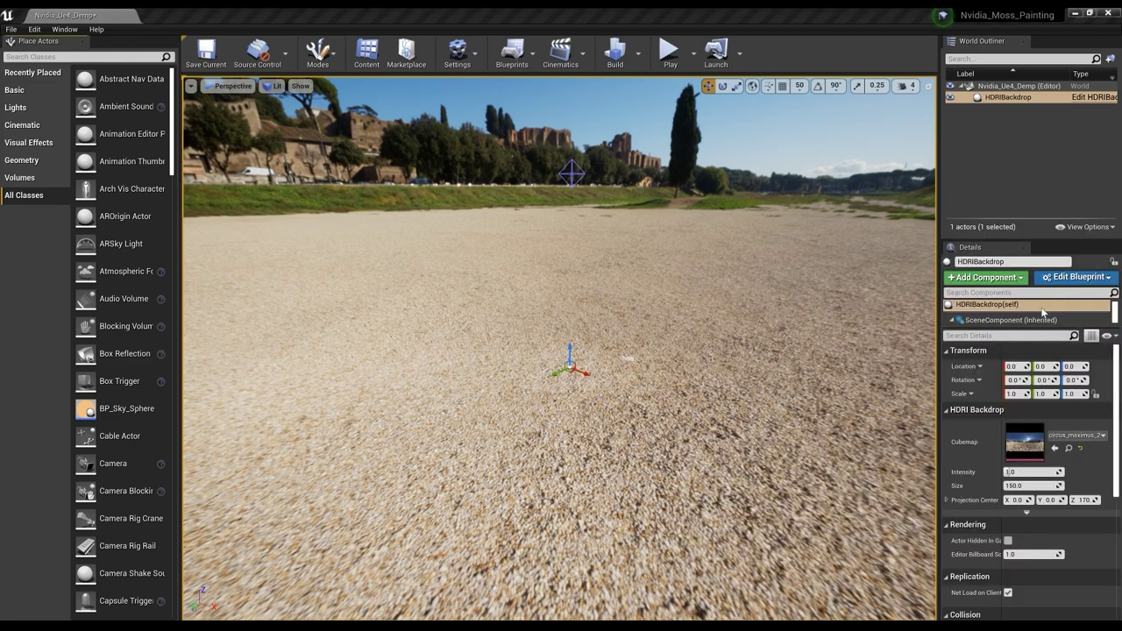
{"action": "right_click_drag", "start_coordinate": [682, 357], "coordinate": [421, 342]}
{"action": "right_click_drag", "start_coordinate": [702, 316], "coordinate": [317, 335]}
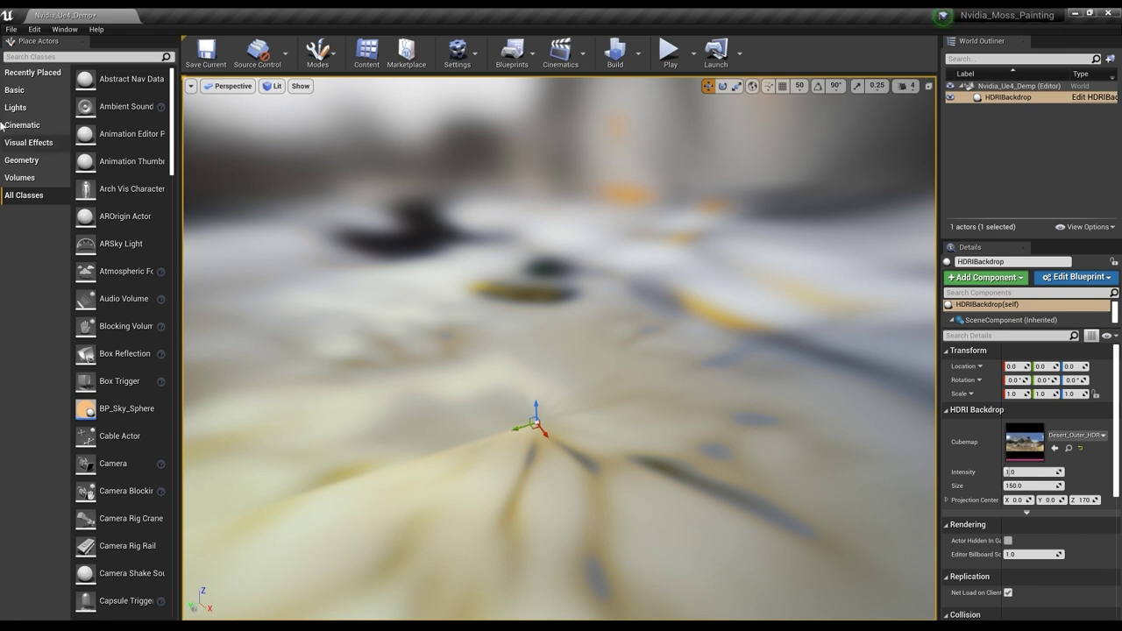
Step: Search the placeable actors for "post", add a Post Process Volume to the level, and set its location to 0, 0, 0
{"action": "left_click", "coordinate": [27, 90]}
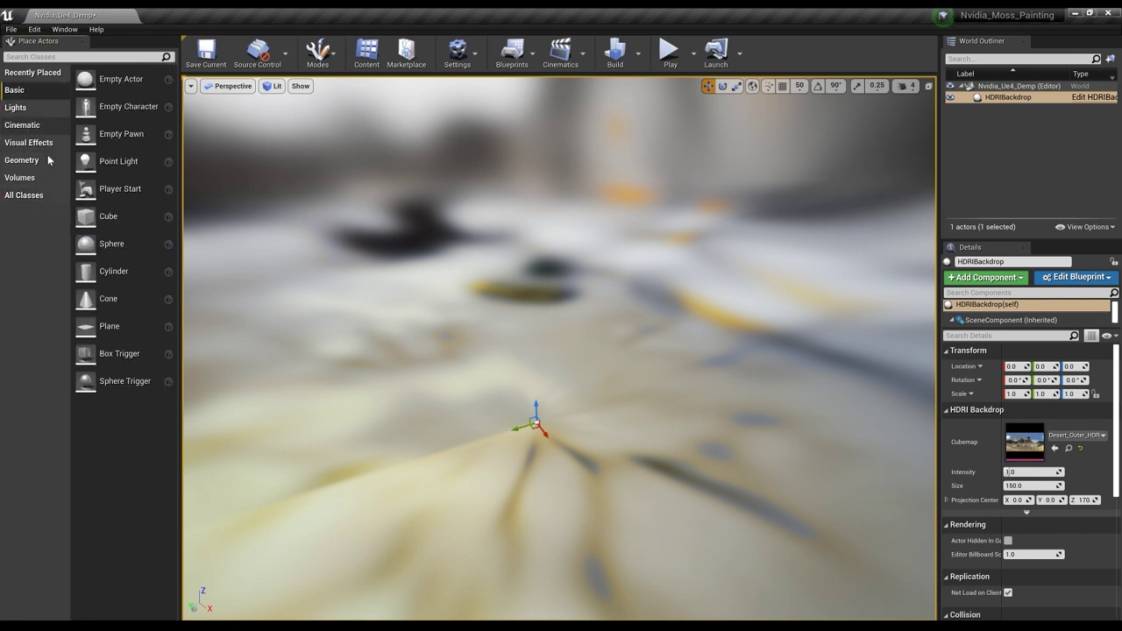
{"action": "left_click", "coordinate": [26, 176]}
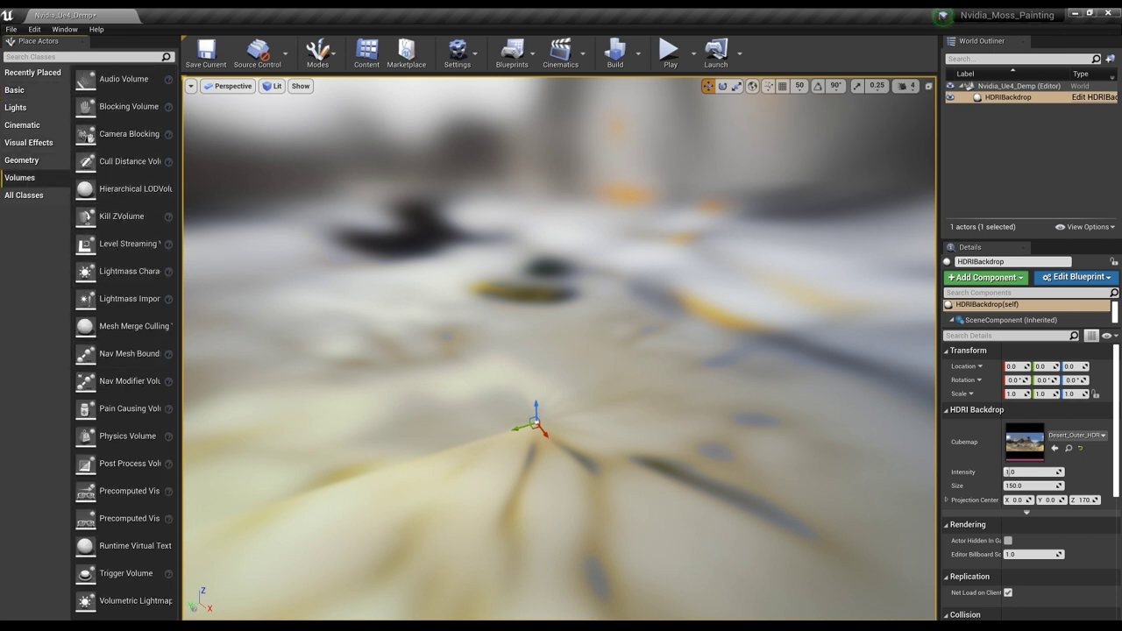
{"action": "type", "text": "post"}
{"action": "left_click_drag", "start_coordinate": [70, 79], "coordinate": [600, 408]}
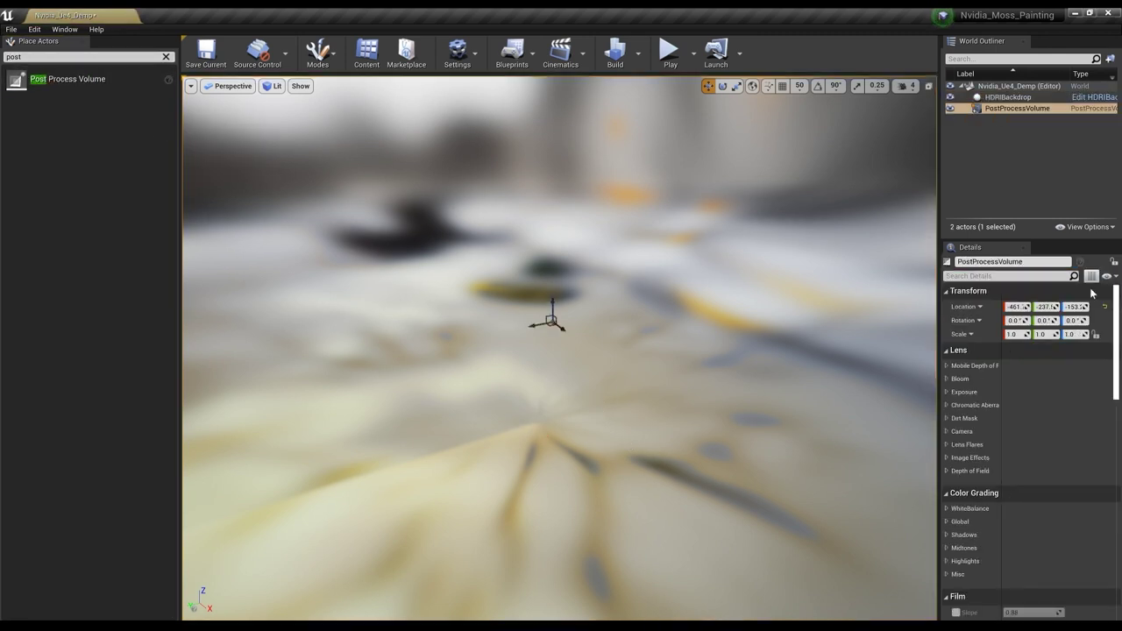
{"action": "key", "text": "Return"}
{"action": "mouse_move", "coordinate": [736, 351]}
{"action": "right_mouse_down"}
{"action": "mouse_move", "coordinate": [842, 338]}
{"action": "mouse_move", "coordinate": [745, 368]}
{"action": "mouse_move", "coordinate": [701, 338]}
{"action": "mouse_move", "coordinate": [733, 355]}
{"action": "right_mouse_up"}
{"action": "right_click_drag", "start_coordinate": [570, 351], "coordinate": [489, 276]}
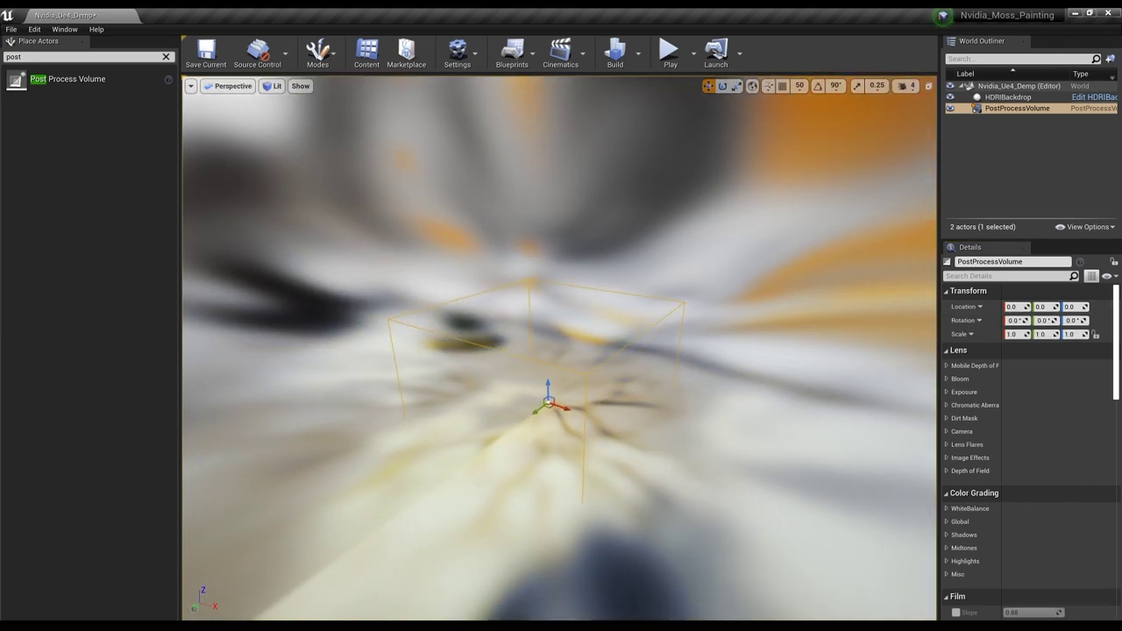
Step: Filter the Post Process Volume's properties by "bound" and enable Infinite Extent (Unbound)
{"action": "right_click_drag", "start_coordinate": [624, 351], "coordinate": [617, 316]}
{"action": "mouse_move", "coordinate": [692, 387]}
{"action": "right_mouse_down"}
{"action": "mouse_move", "coordinate": [666, 368]}
{"action": "mouse_move", "coordinate": [701, 386]}
{"action": "mouse_move", "coordinate": [684, 377]}
{"action": "mouse_move", "coordinate": [691, 387]}
{"action": "right_mouse_up"}
{"action": "left_click", "coordinate": [995, 276]}
{"action": "type", "text": "bound"}
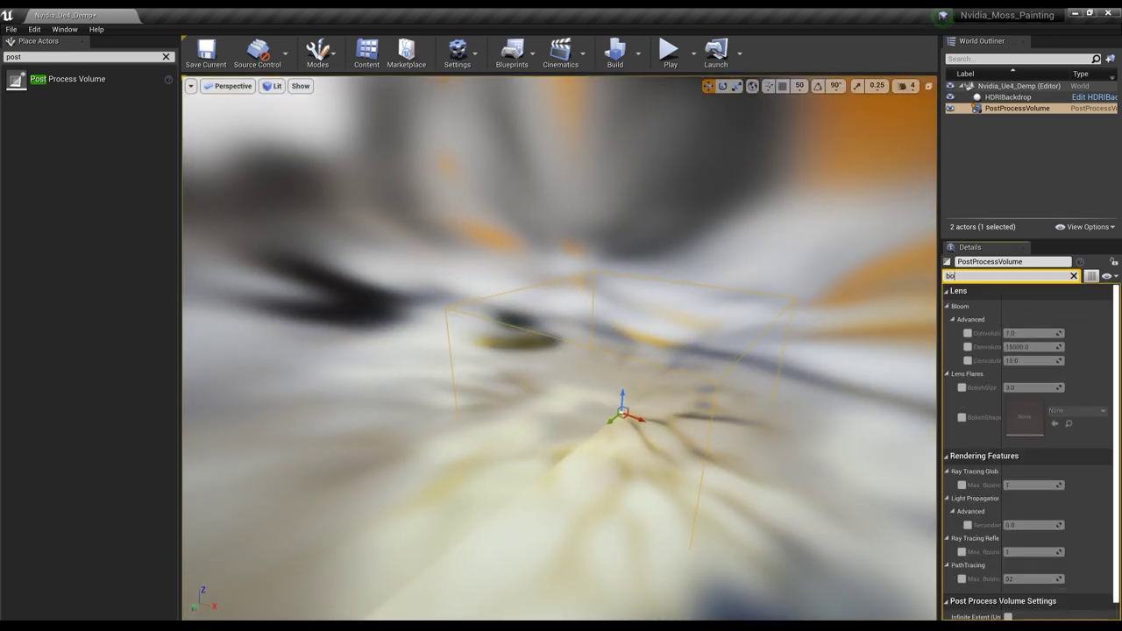
{"action": "left_click", "coordinate": [1009, 307]}
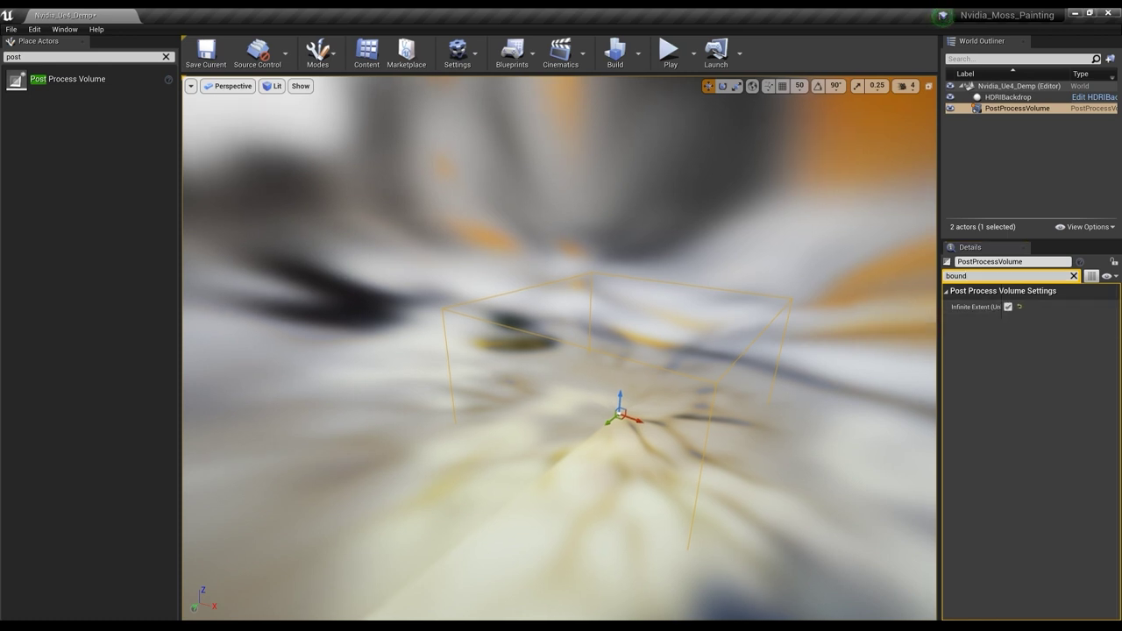
{"action": "right_click_drag", "start_coordinate": [453, 312], "coordinate": [517, 293]}
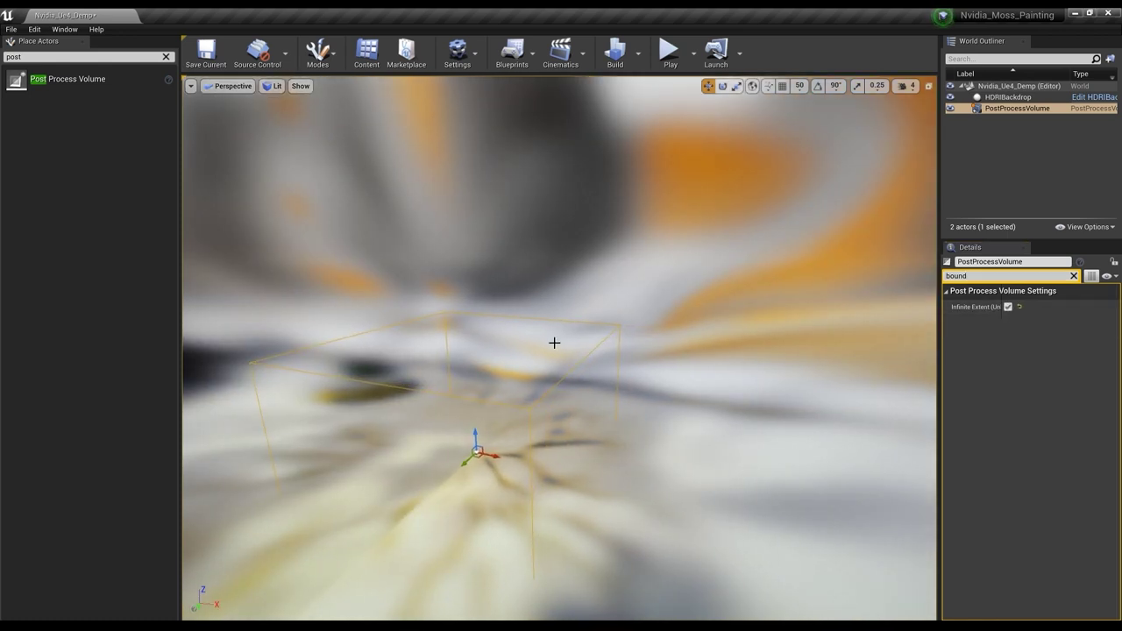
{"action": "right_click_drag", "start_coordinate": [517, 294], "coordinate": [479, 270]}
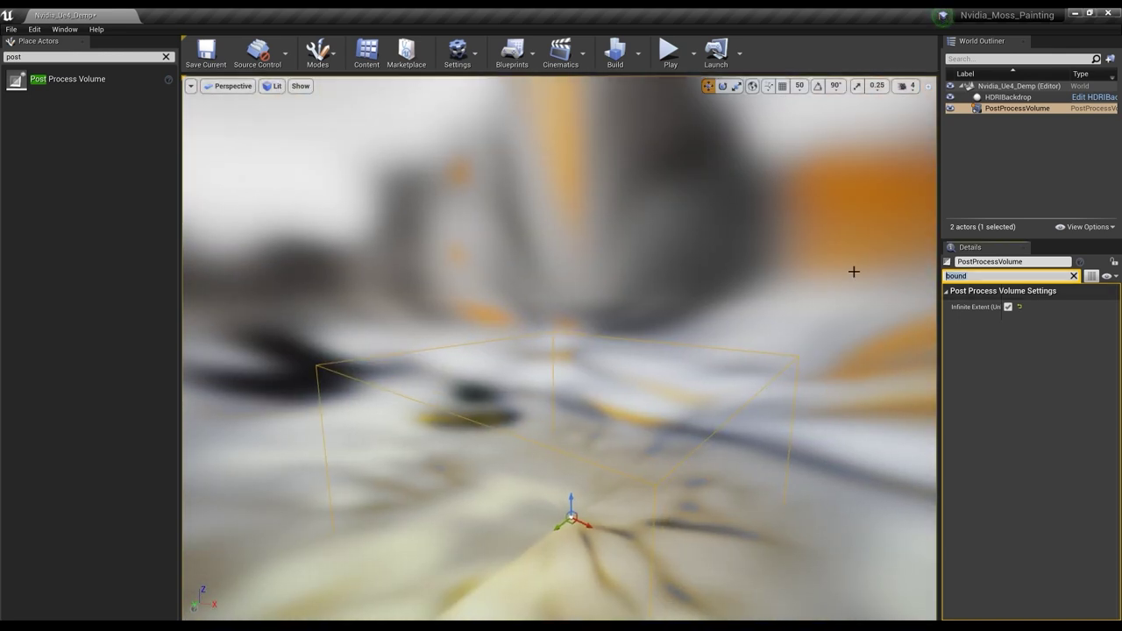
Step: Find the Post Process Volume's exposure settings, enable the Min and Max Brightness overrides, and set Min Brightness to 1
{"action": "key", "text": "BackSpace"}
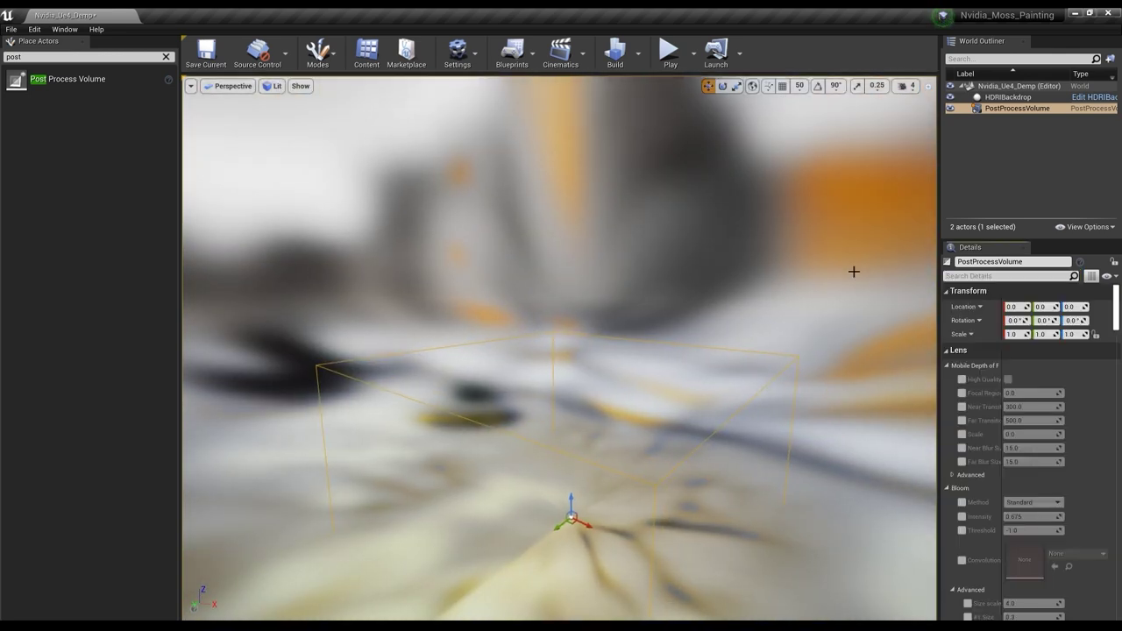
{"action": "scroll", "coordinate": [1015, 397], "scroll_direction": "down", "scroll_amount": 5}
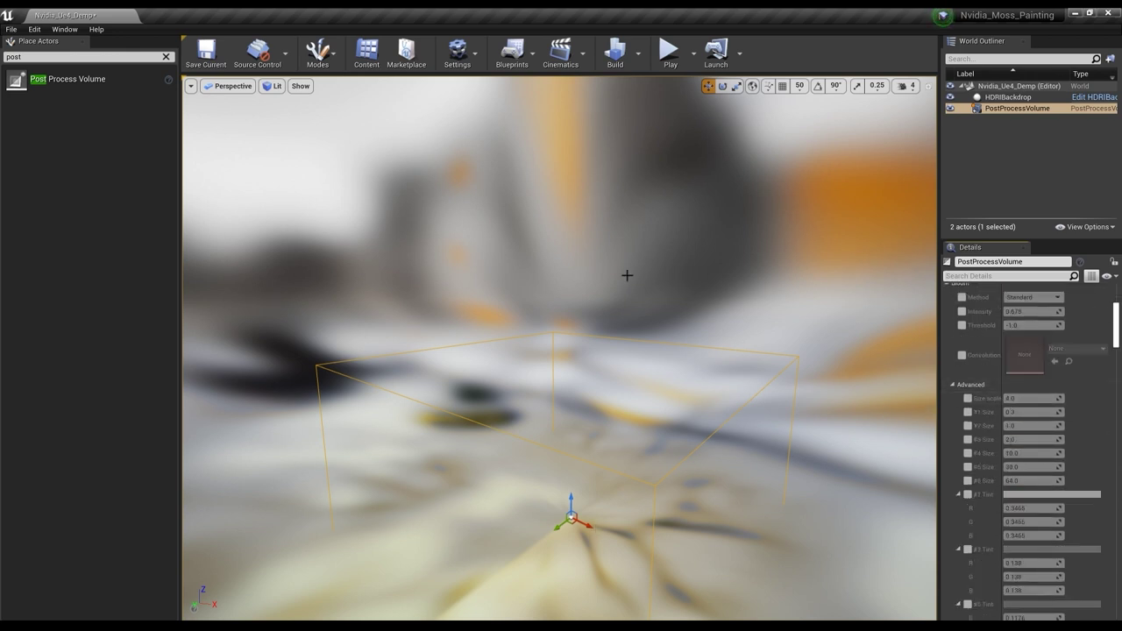
{"action": "scroll", "coordinate": [1032, 451], "scroll_direction": "up", "scroll_amount": 3}
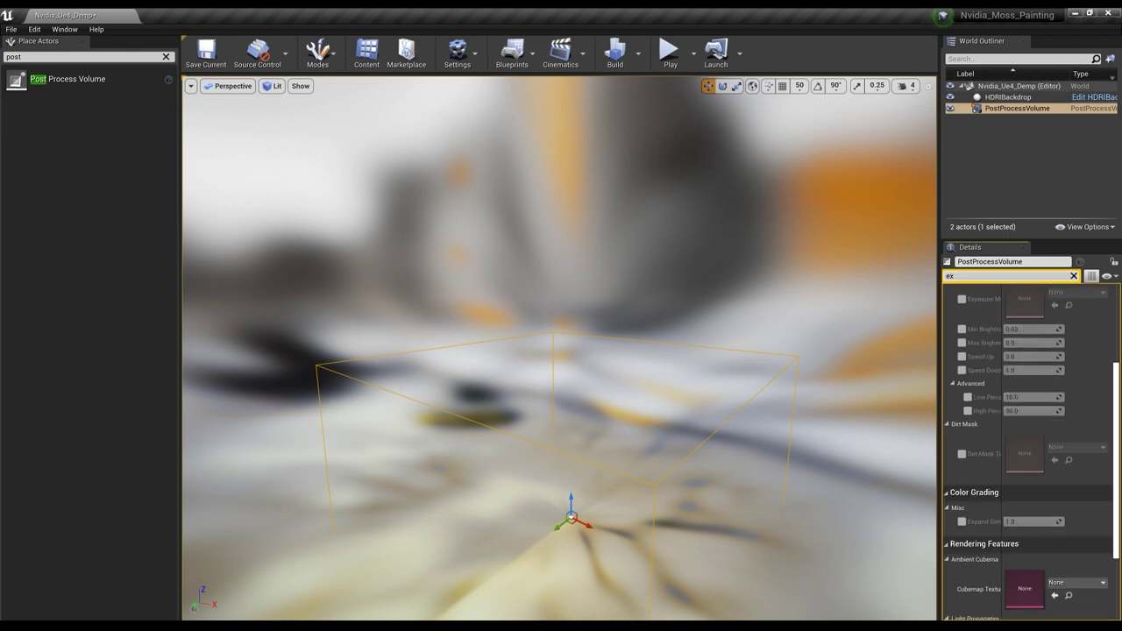
{"action": "type", "text": "posur"}
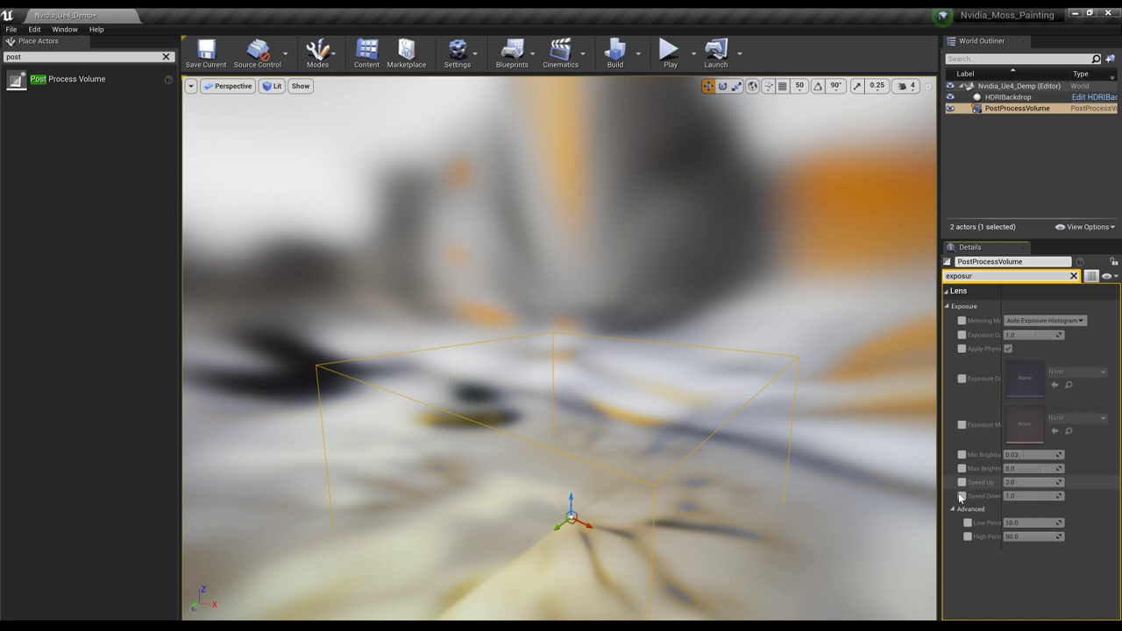
{"action": "left_click", "coordinate": [962, 455]}
{"action": "left_click", "coordinate": [962, 468]}
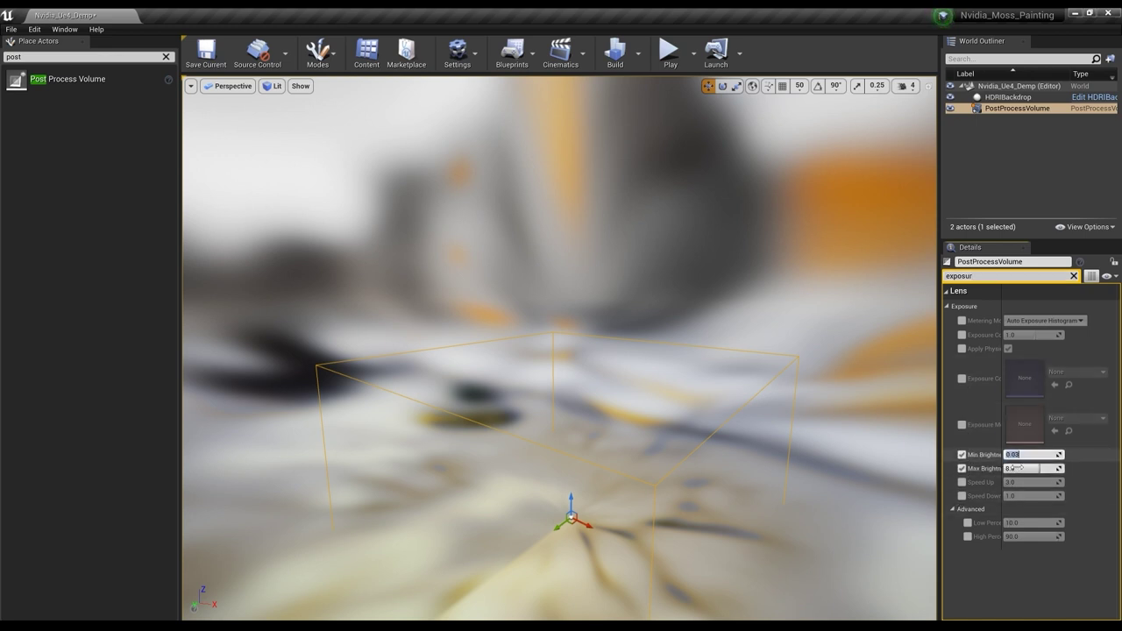
{"action": "type", "text": "1"}
{"action": "key", "text": "Return"}
{"action": "mouse_move", "coordinate": [506, 268]}
{"action": "right_mouse_down"}
{"action": "mouse_move", "coordinate": [535, 232]}
{"action": "mouse_move", "coordinate": [518, 285]}
{"action": "right_mouse_up"}
{"action": "key", "text": "Escape"}
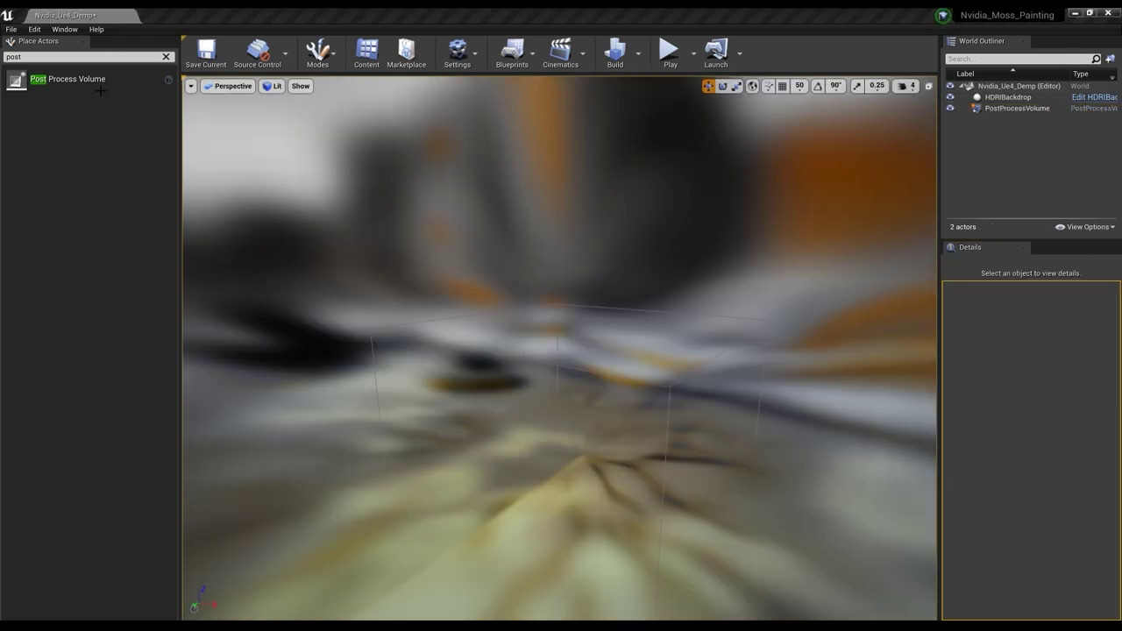
Step: Clear the actor class search and look through the project's Nvidia content folders for the Meshes folder
{"action": "left_click", "coordinate": [165, 56]}
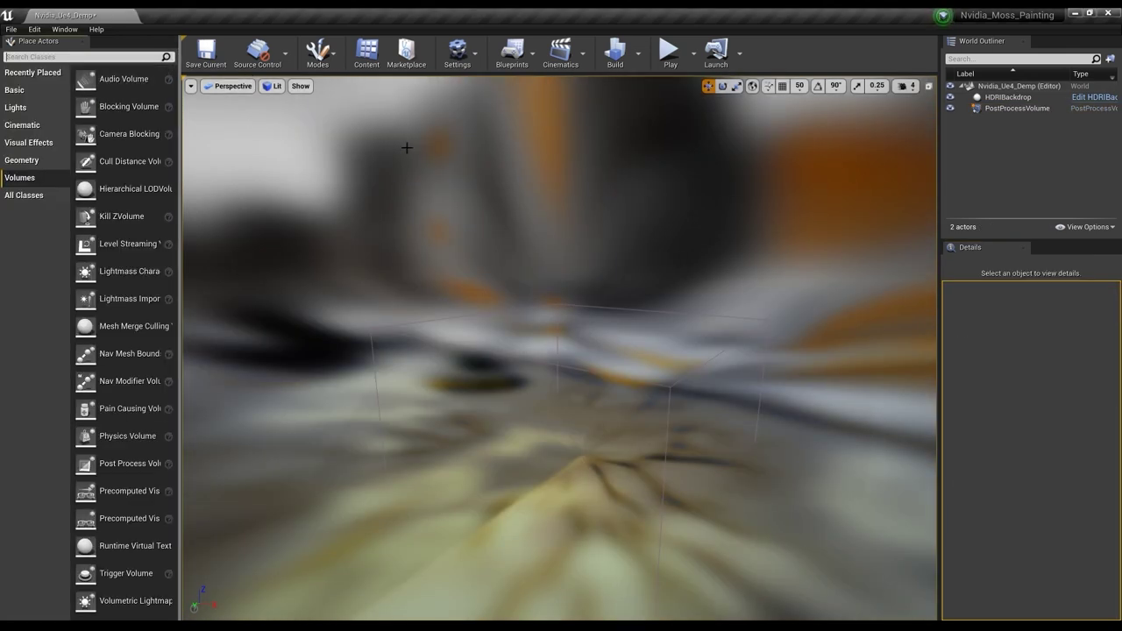
{"action": "left_click", "coordinate": [366, 51]}
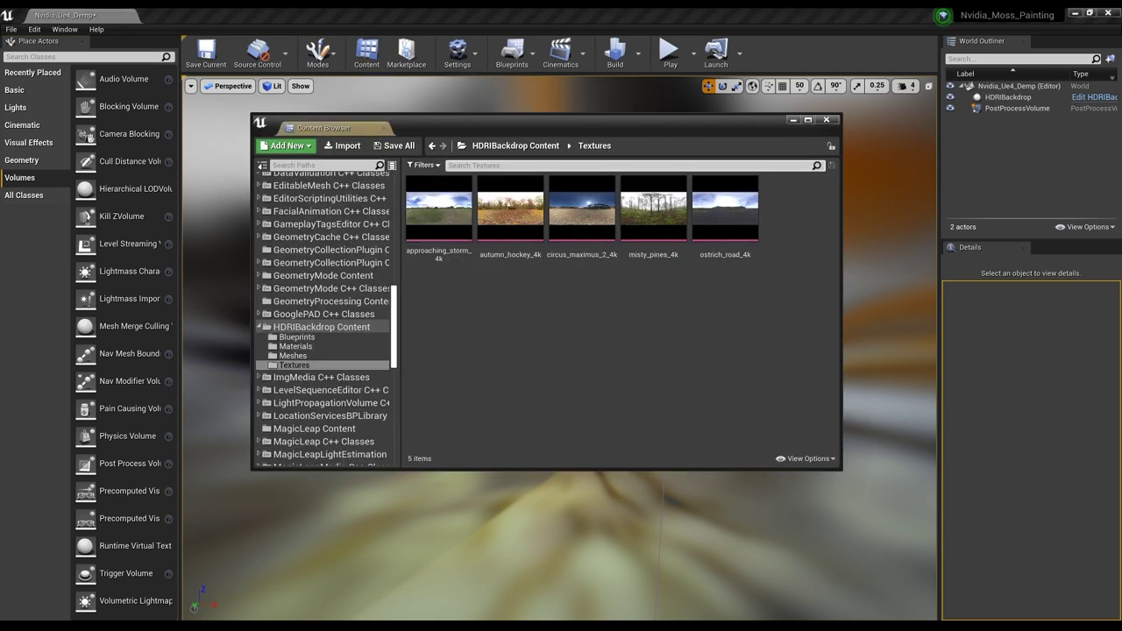
{"action": "scroll", "coordinate": [291, 244], "scroll_direction": "up", "scroll_amount": 10}
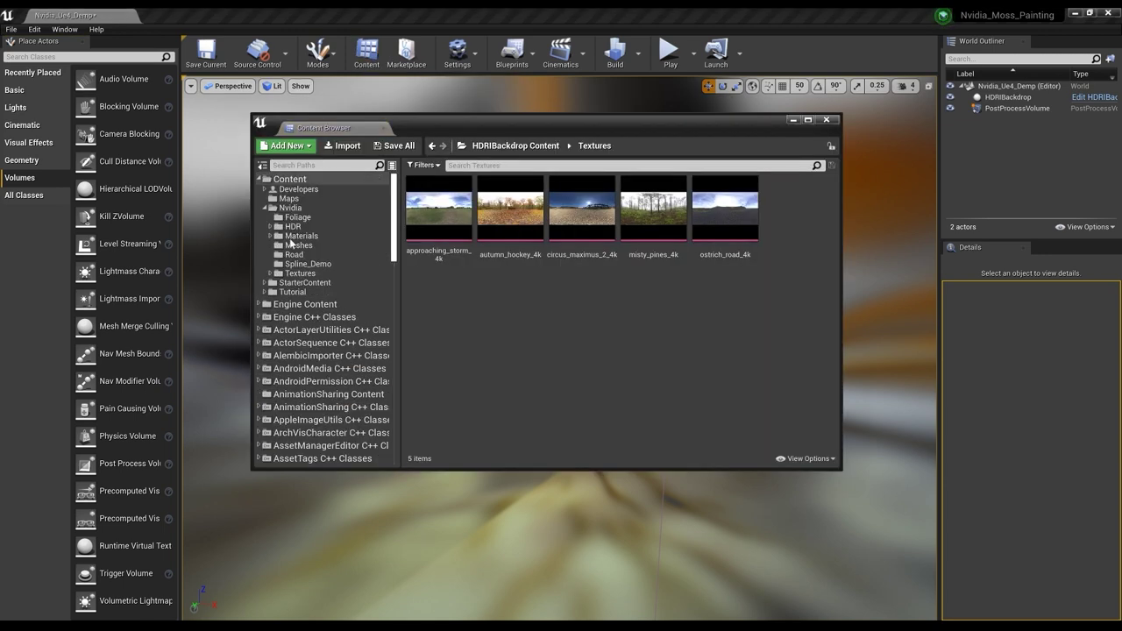
{"action": "left_click", "coordinate": [294, 254]}
{"action": "left_click", "coordinate": [302, 235]}
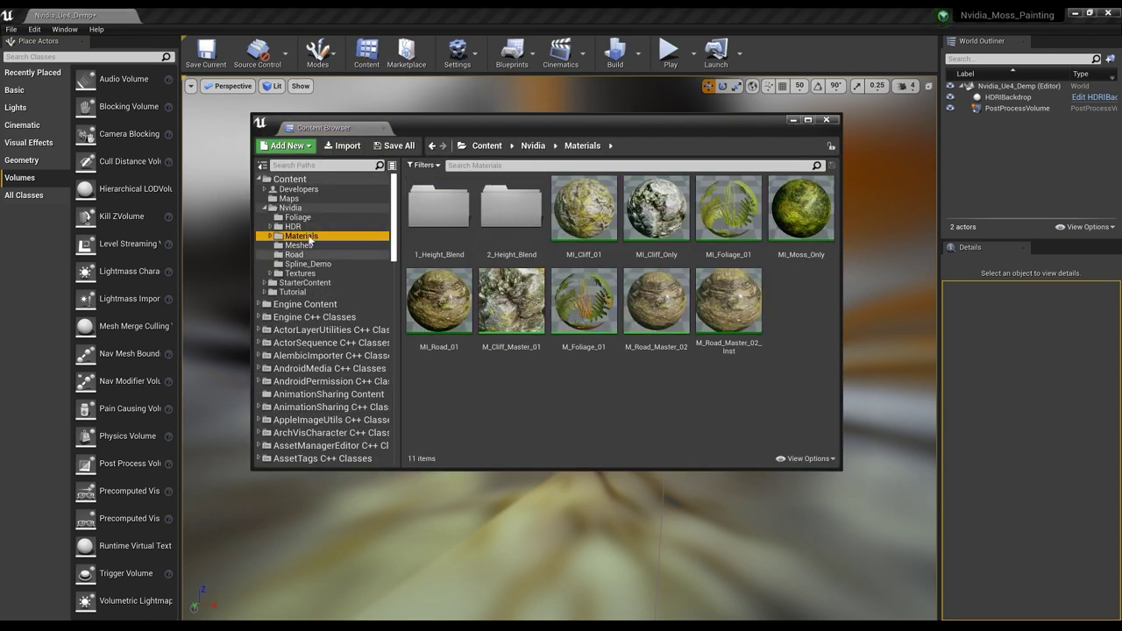
{"action": "key", "text": "Up"}
{"action": "key", "text": "Up"}
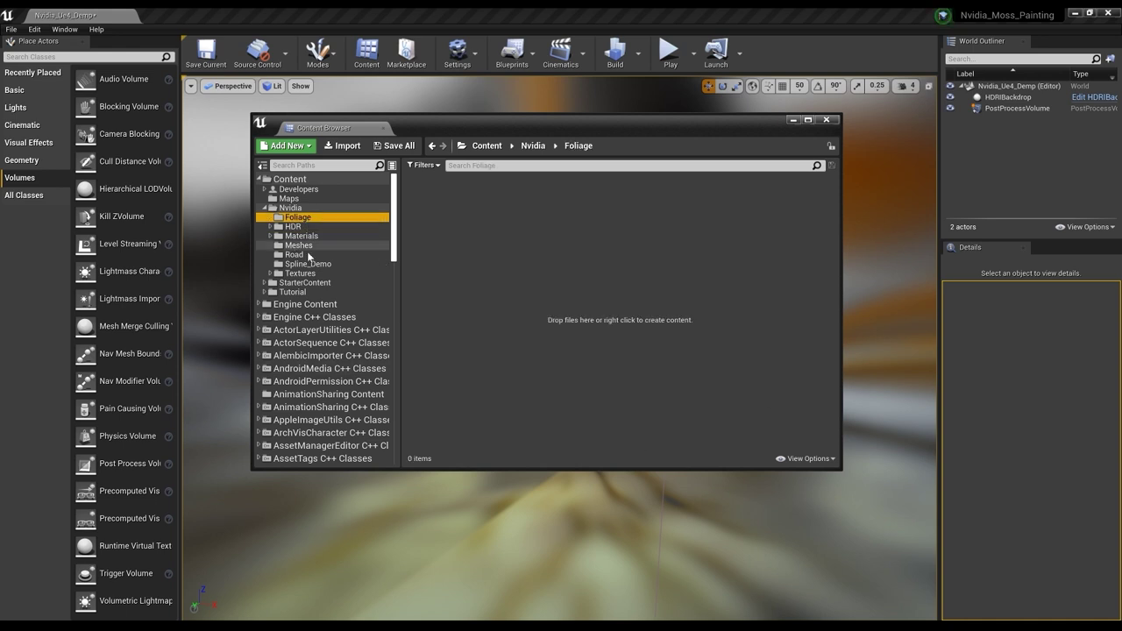
{"action": "left_click", "coordinate": [303, 245]}
{"action": "left_click", "coordinate": [303, 254]}
{"action": "left_click", "coordinate": [306, 247]}
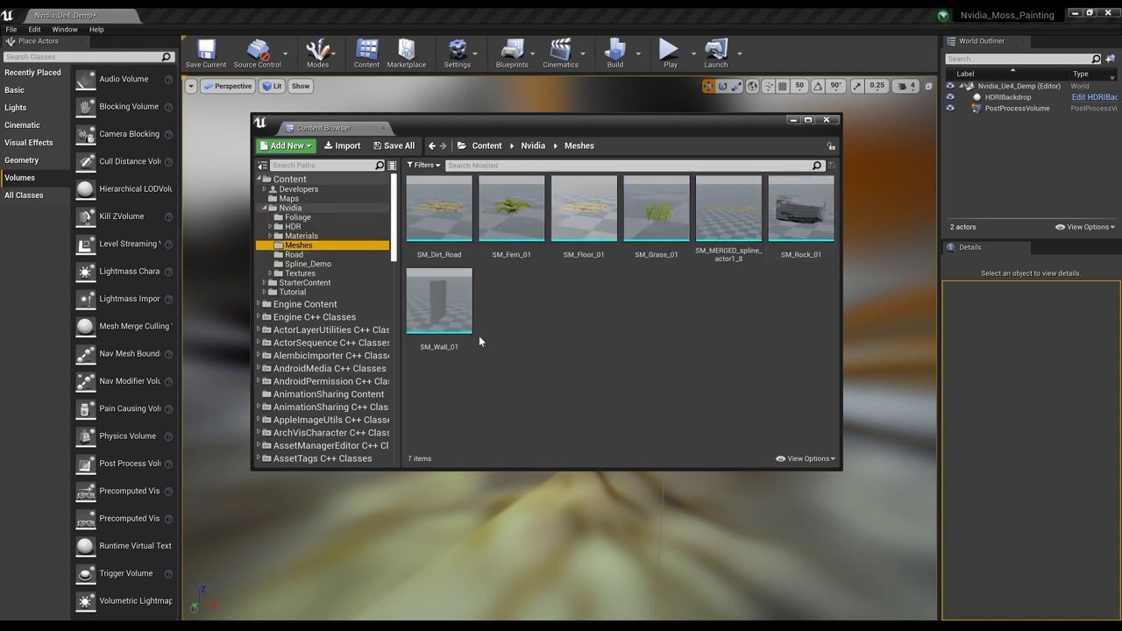
Step: Place the SM_Wall_01 mesh in the level and set its location to 0, 0, 0
{"action": "left_click_drag", "start_coordinate": [443, 298], "coordinate": [719, 484]}
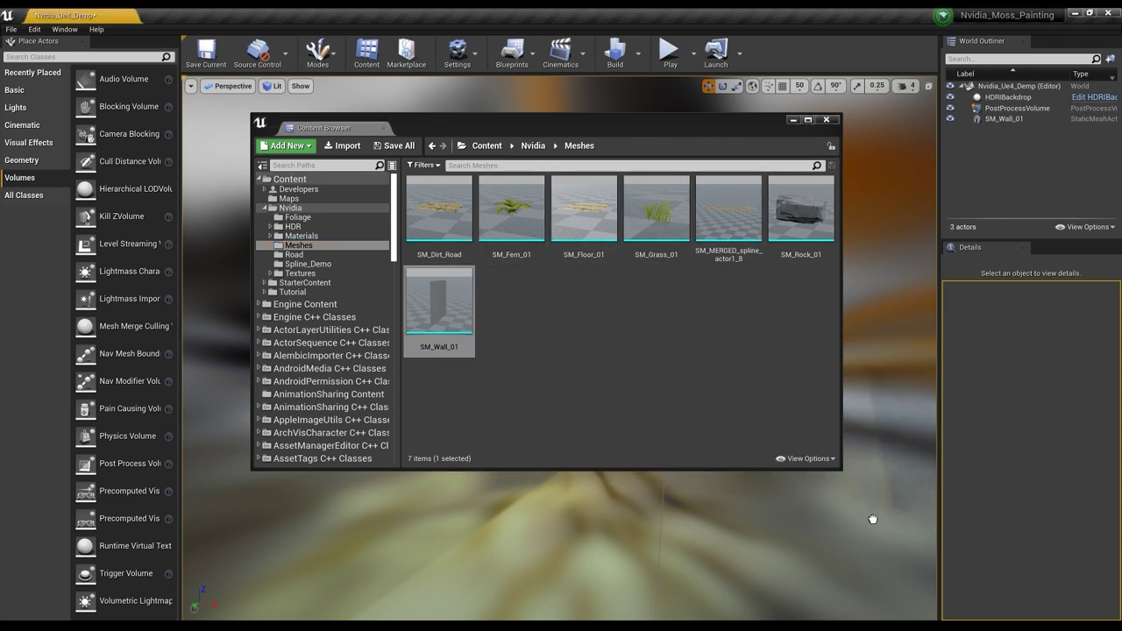
{"action": "left_click_drag", "start_coordinate": [826, 503], "coordinate": [832, 495]}
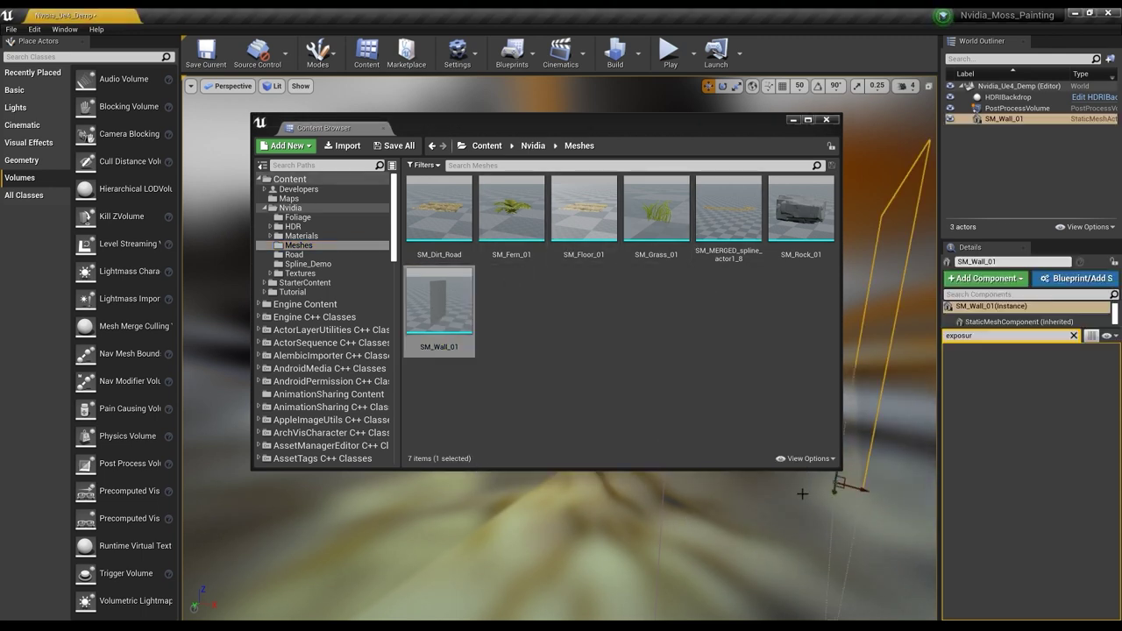
{"action": "left_click", "coordinate": [793, 120]}
{"action": "right_click_drag", "start_coordinate": [655, 318], "coordinate": [701, 317]}
{"action": "left_click", "coordinate": [1074, 336]}
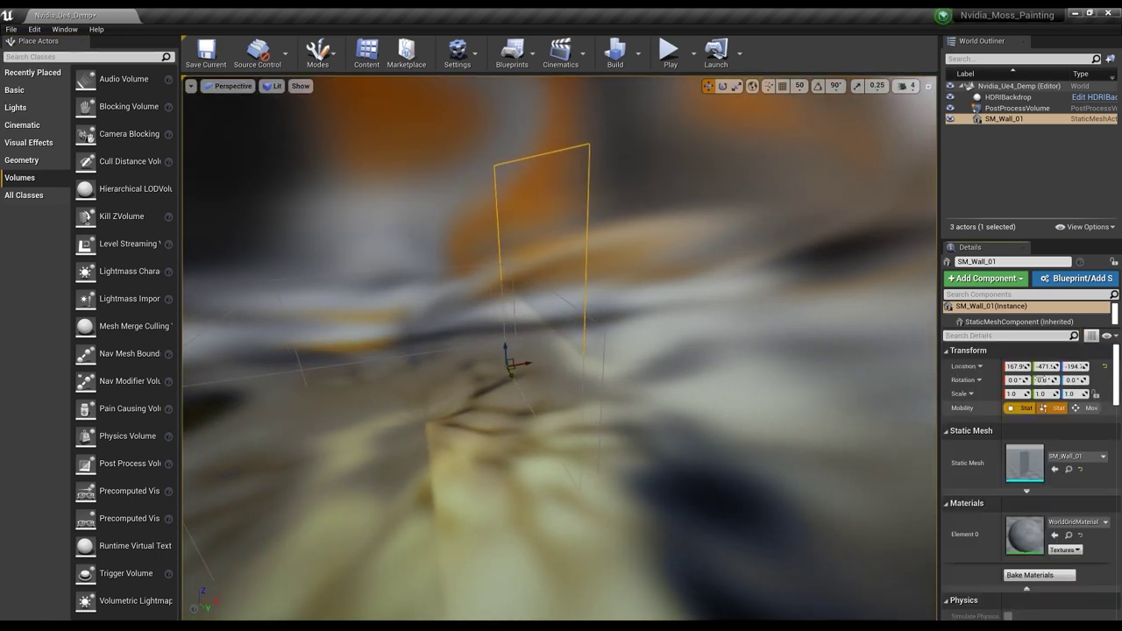
{"action": "type", "text": "0"}
{"action": "key", "text": "Tab"}
{"action": "type", "text": "0"}
{"action": "key", "text": "Tab"}
{"action": "type", "text": "0"}
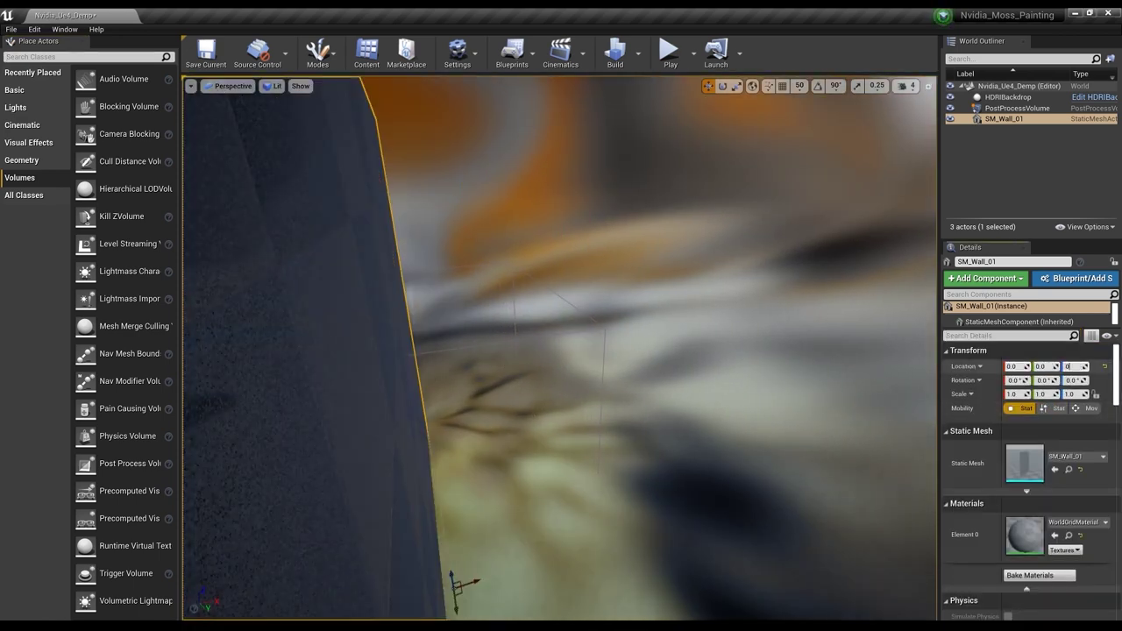
{"action": "key", "text": "Return"}
Step: Move the wall to about -232 on the X axis, frame it in view, and bring up the project content again
{"action": "mouse_move", "coordinate": [772, 392]}
{"action": "right_mouse_down"}
{"action": "mouse_move", "coordinate": [526, 391]}
{"action": "mouse_move", "coordinate": [771, 391]}
{"action": "right_mouse_up"}
{"action": "left_click_drag", "start_coordinate": [595, 437], "coordinate": [679, 407]}
{"action": "right_click_drag", "start_coordinate": [657, 443], "coordinate": [657, 377]}
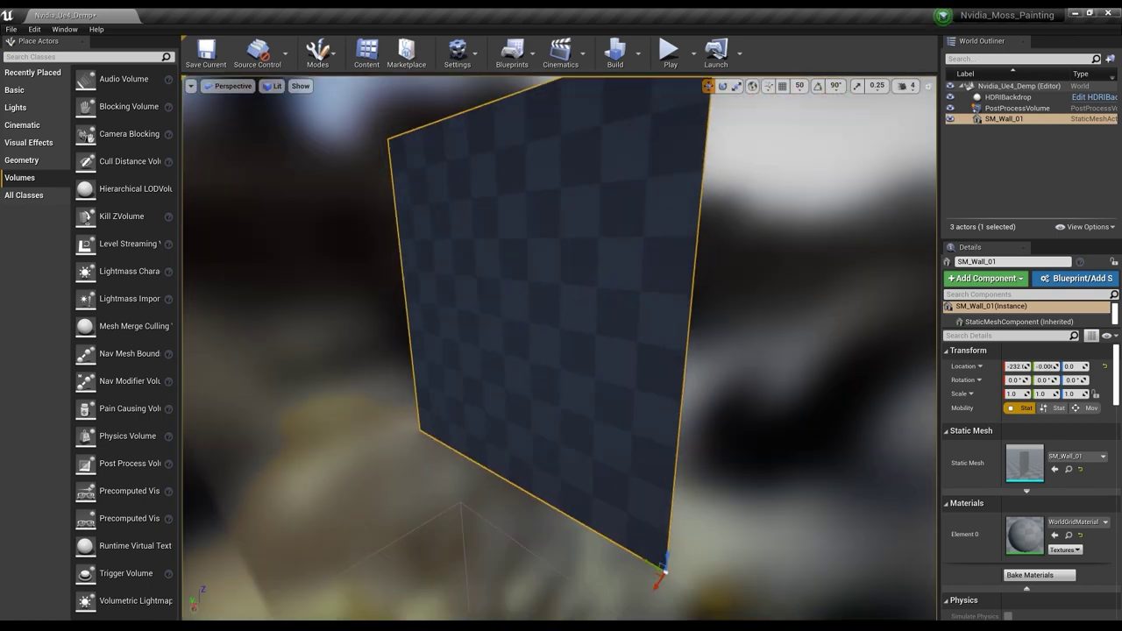
{"action": "key", "text": "f"}
{"action": "left_click", "coordinate": [365, 56]}
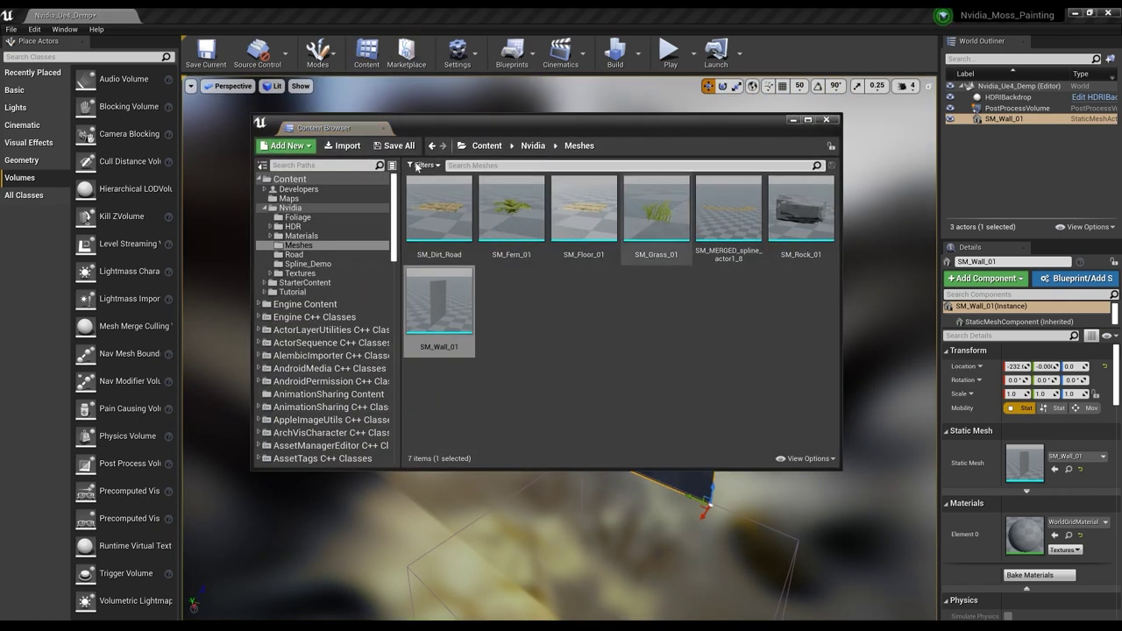
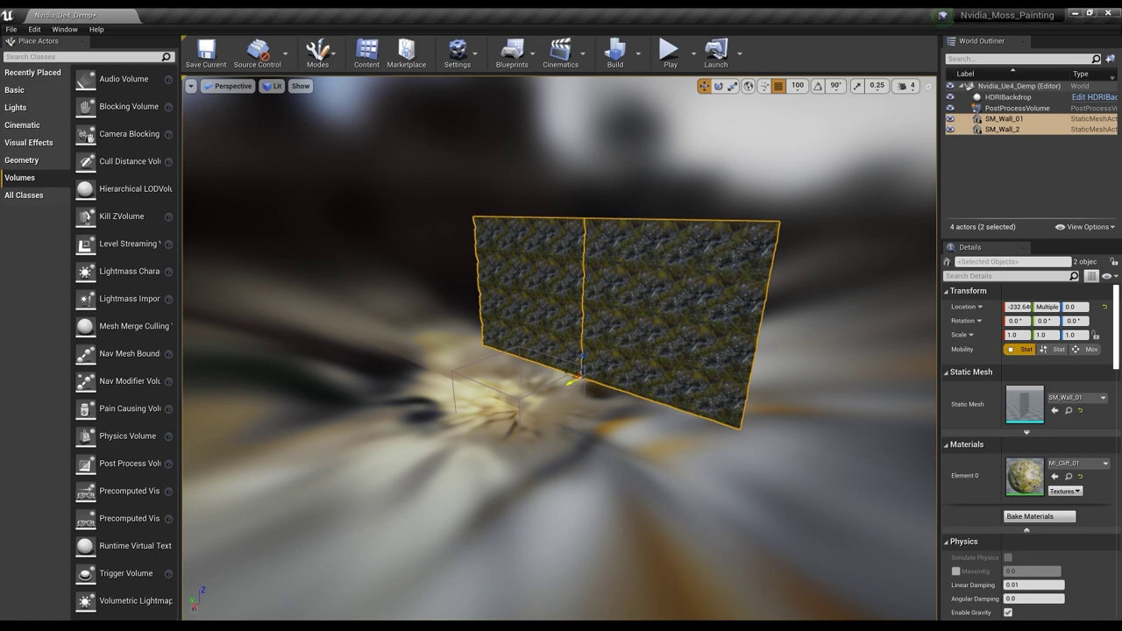
Step: Duplicate the two selected cliff wall pieces along the Y axis, placing the copies at Y 400 and Y 800
{"action": "left_click_drag", "start_coordinate": [521, 296], "coordinate": [424, 344], "text": "alt"}
{"action": "key", "text": "Escape"}
{"action": "key", "text": "w"}
{"action": "right_click_drag", "start_coordinate": [652, 338], "coordinate": [693, 285]}
{"action": "right_click_drag", "start_coordinate": [344, 352], "coordinate": [473, 202]}
{"action": "key", "text": "s"}
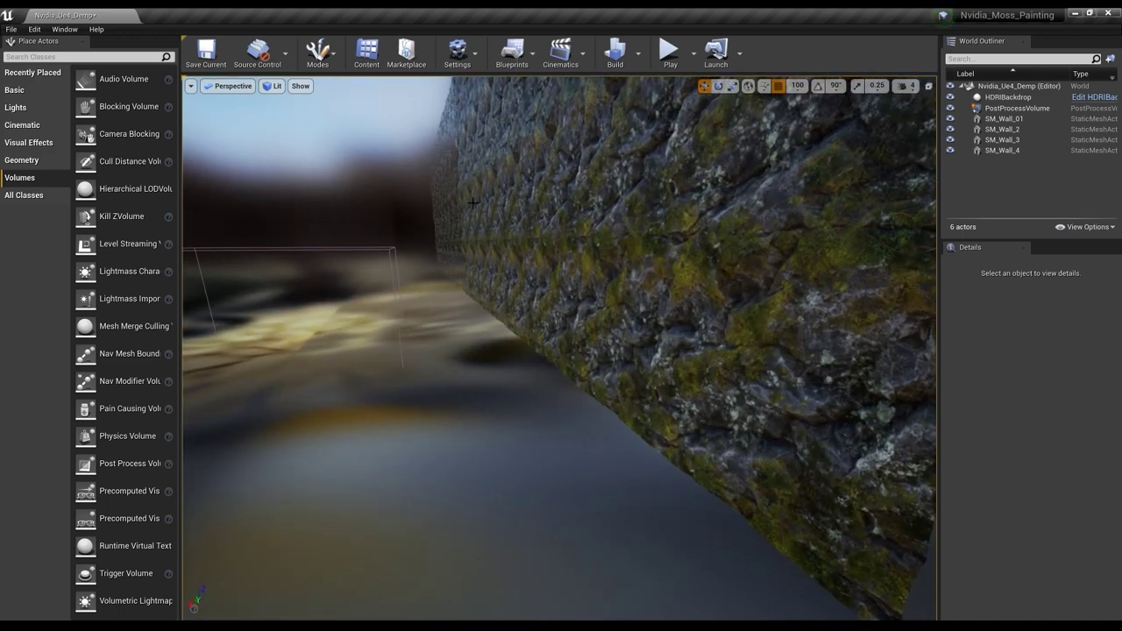
{"action": "right_click_drag", "start_coordinate": [620, 255], "coordinate": [457, 205]}
Step: Frame the SM_Wall_3 cliff piece at the end of the wall and open its source mesh, SM_Wall_01, in a full-size mesh editor
{"action": "left_click", "coordinate": [377, 221]}
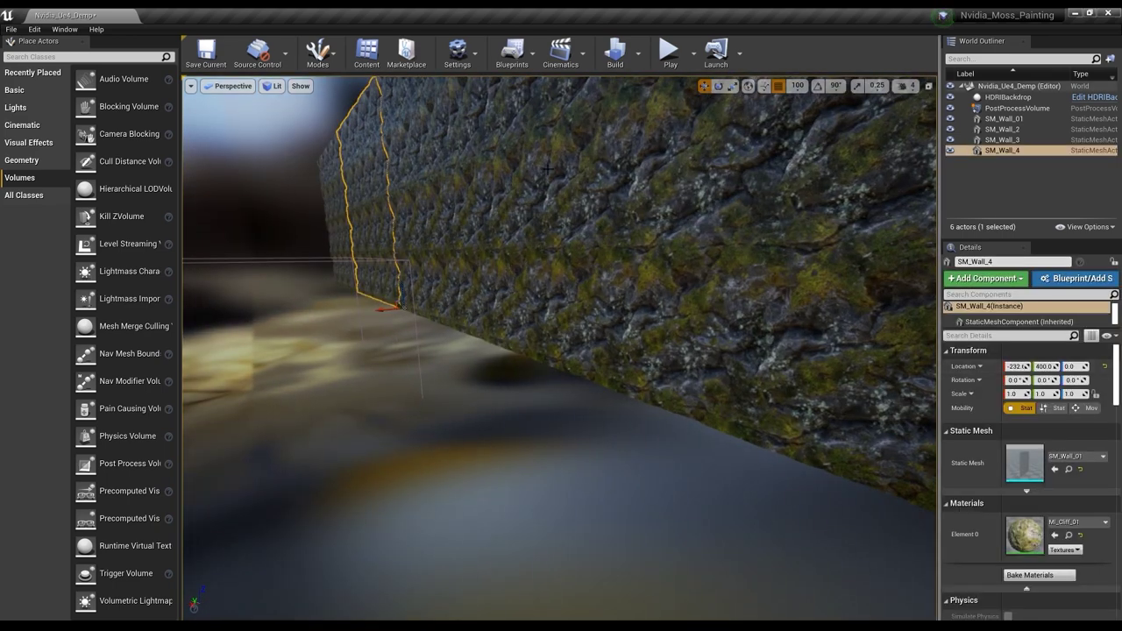
{"action": "left_click", "coordinate": [372, 203], "text": "ctrl"}
{"action": "key", "text": "f"}
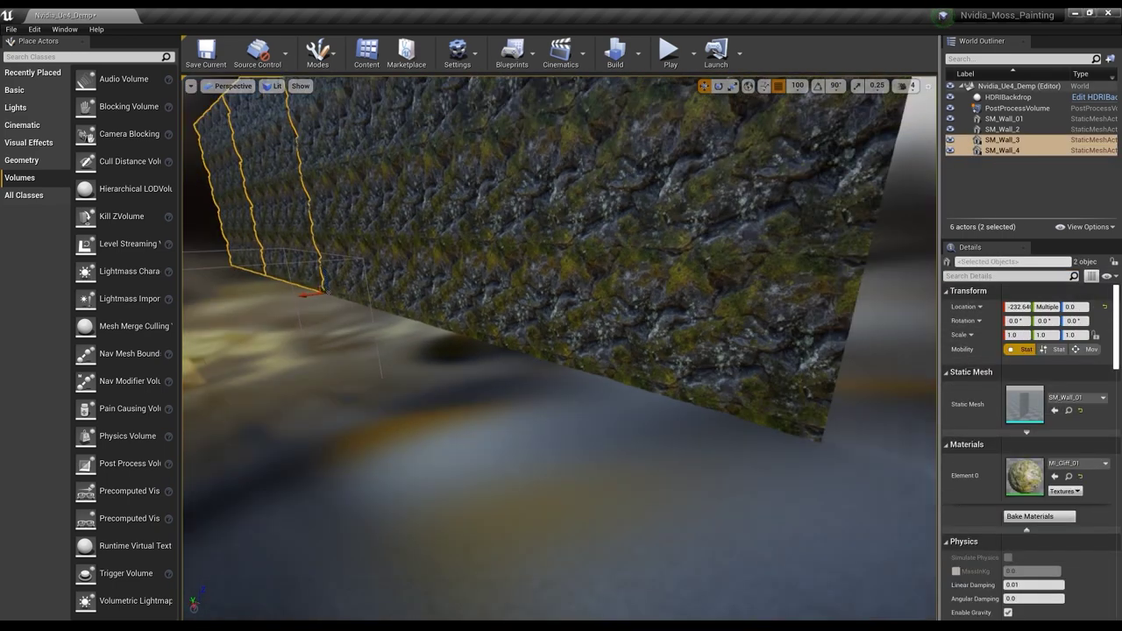
{"action": "left_click", "coordinate": [1007, 151], "text": "ctrl"}
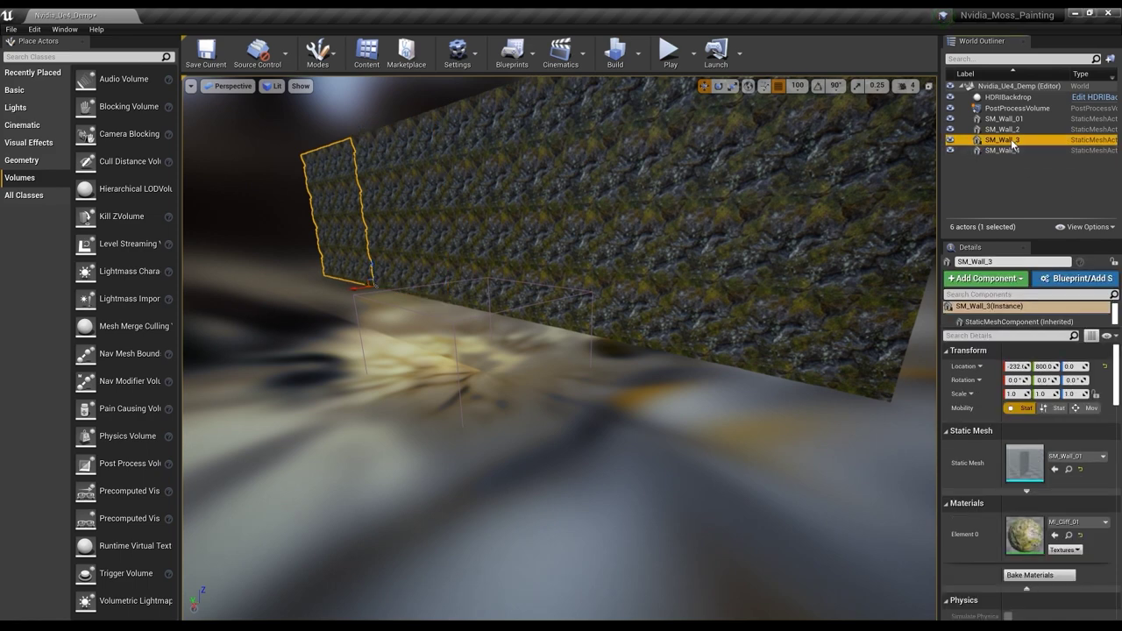
{"action": "double_click", "coordinate": [1008, 140]}
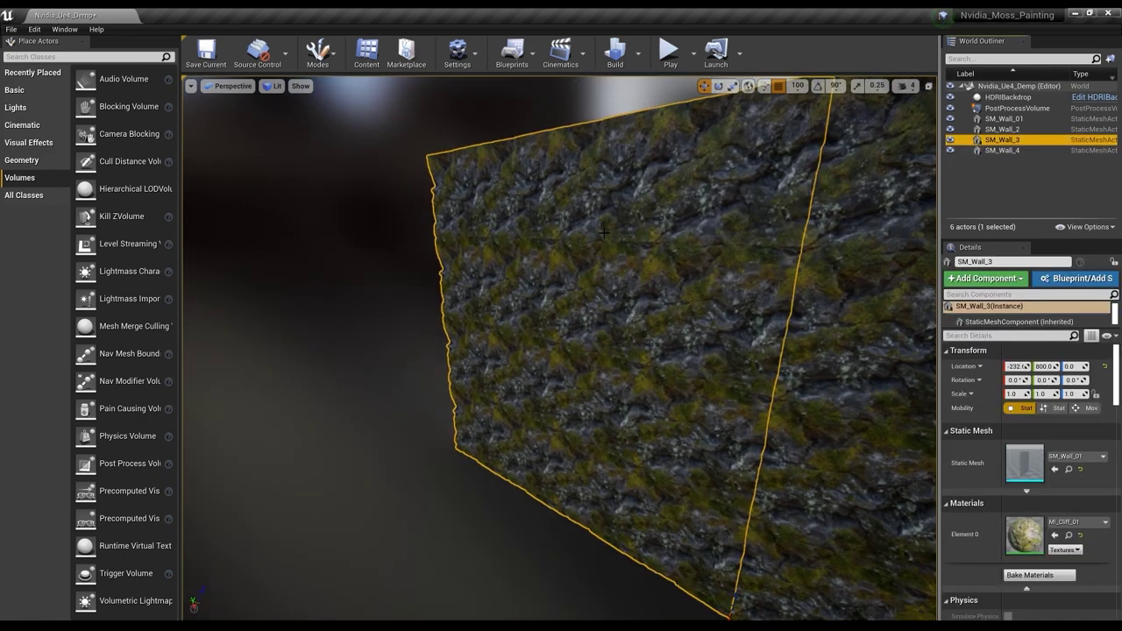
{"action": "left_click", "coordinate": [1067, 467]}
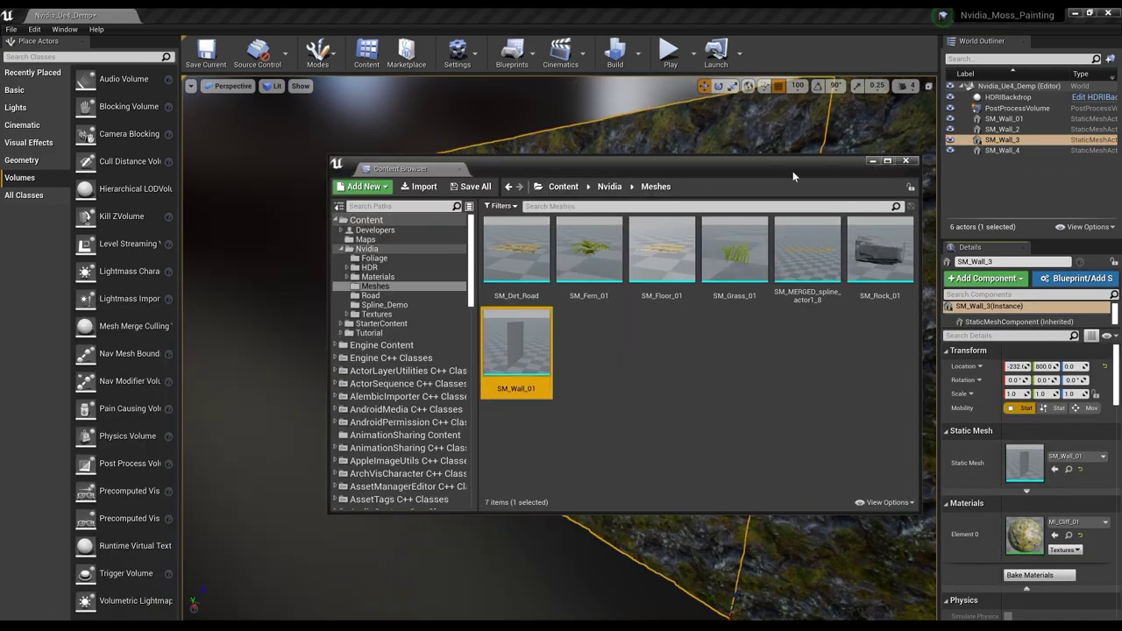
{"action": "double_click", "coordinate": [536, 341]}
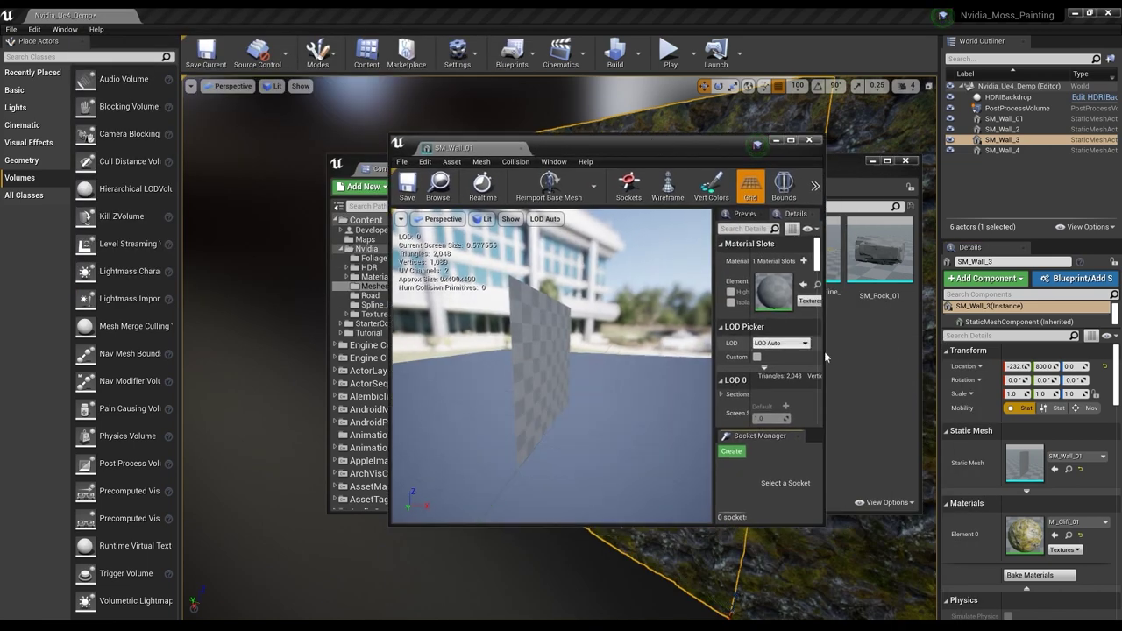
{"action": "left_click", "coordinate": [790, 140]}
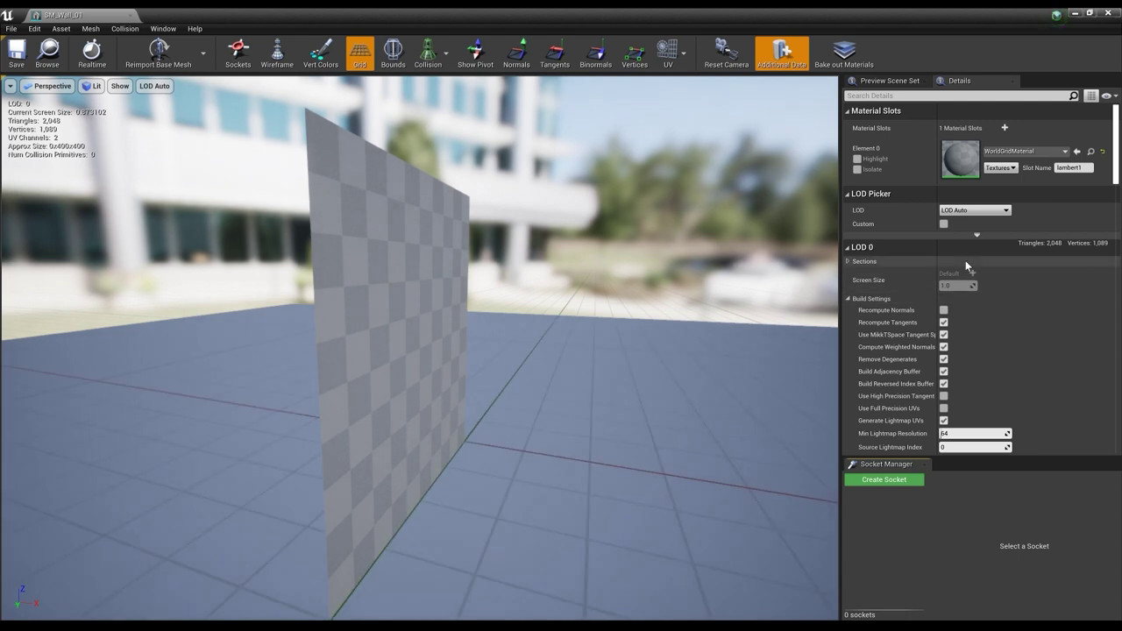
Step: Filter the SM_Wall_01 mesh settings for "boun", set the Positive Bounds Extension X to 2, and save the mesh
{"action": "left_click", "coordinate": [936, 96]}
{"action": "type", "text": "boun"}
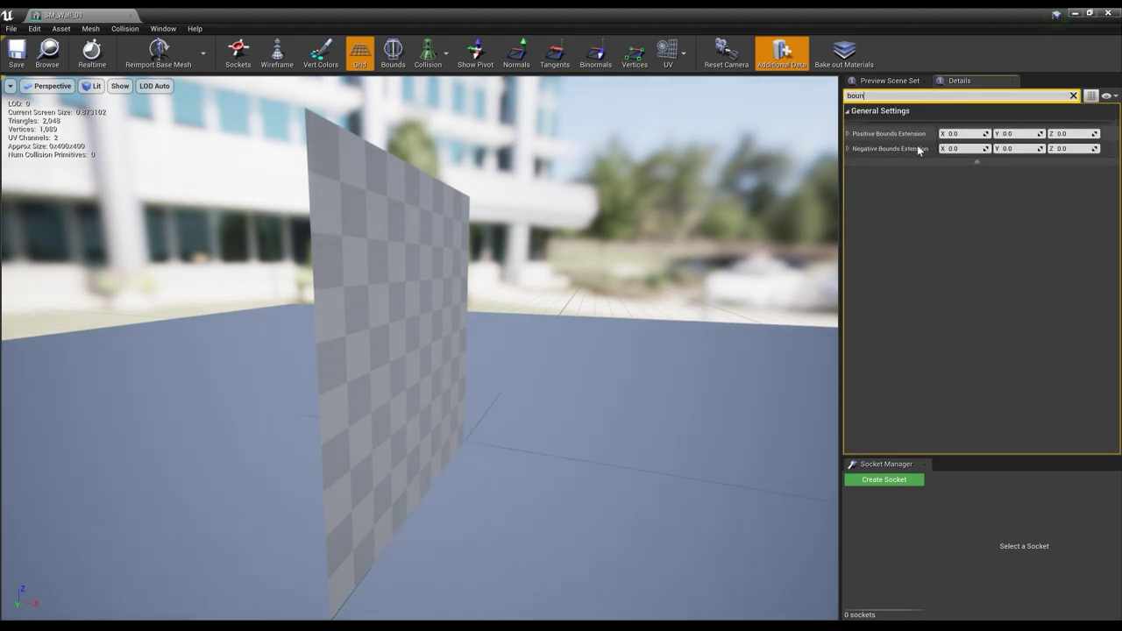
{"action": "right_click_drag", "start_coordinate": [561, 307], "coordinate": [492, 333]}
{"action": "left_click", "coordinate": [965, 134]}
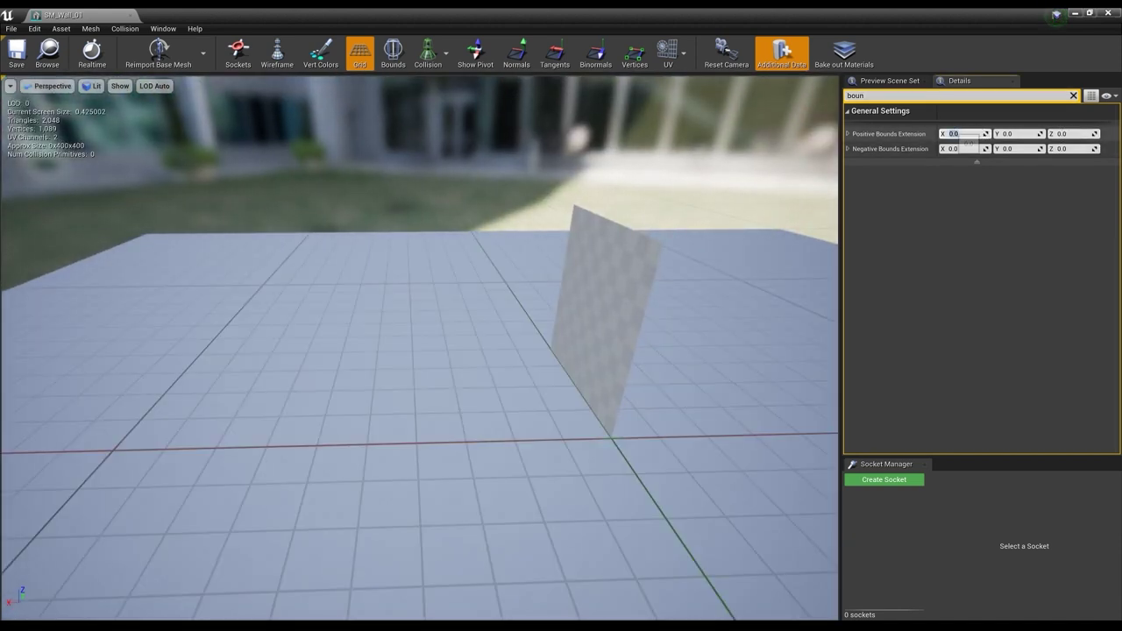
{"action": "type", "text": "2"}
{"action": "key", "text": "Return"}
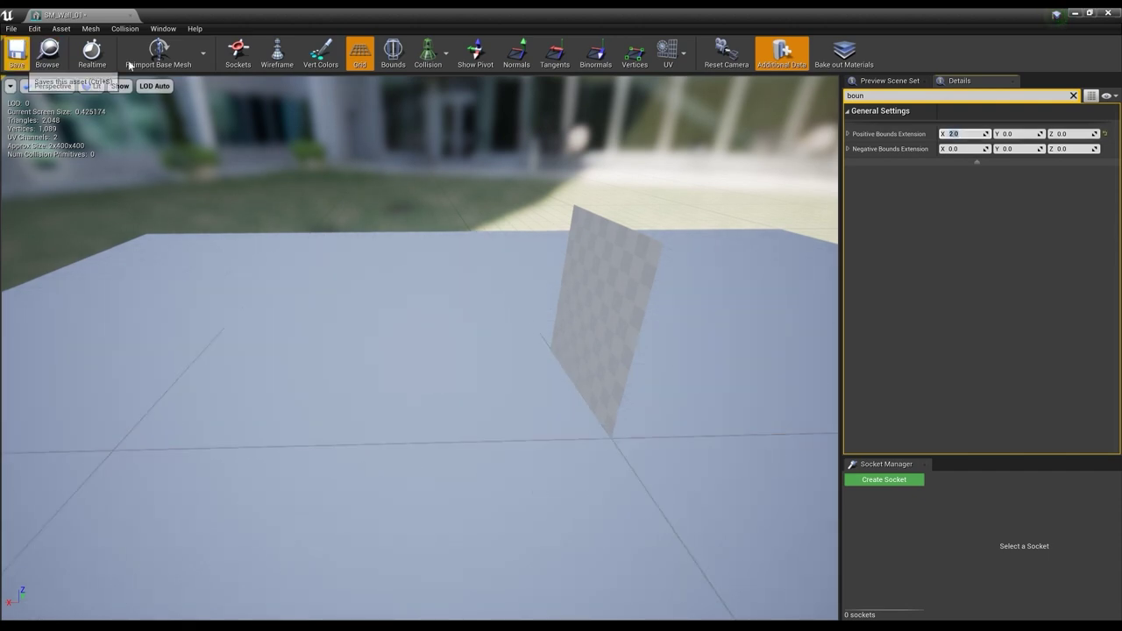
Step: Put away the mesh editor and content browser windows and return to the level view along the cliff wall
{"action": "double_click", "coordinate": [384, 23]}
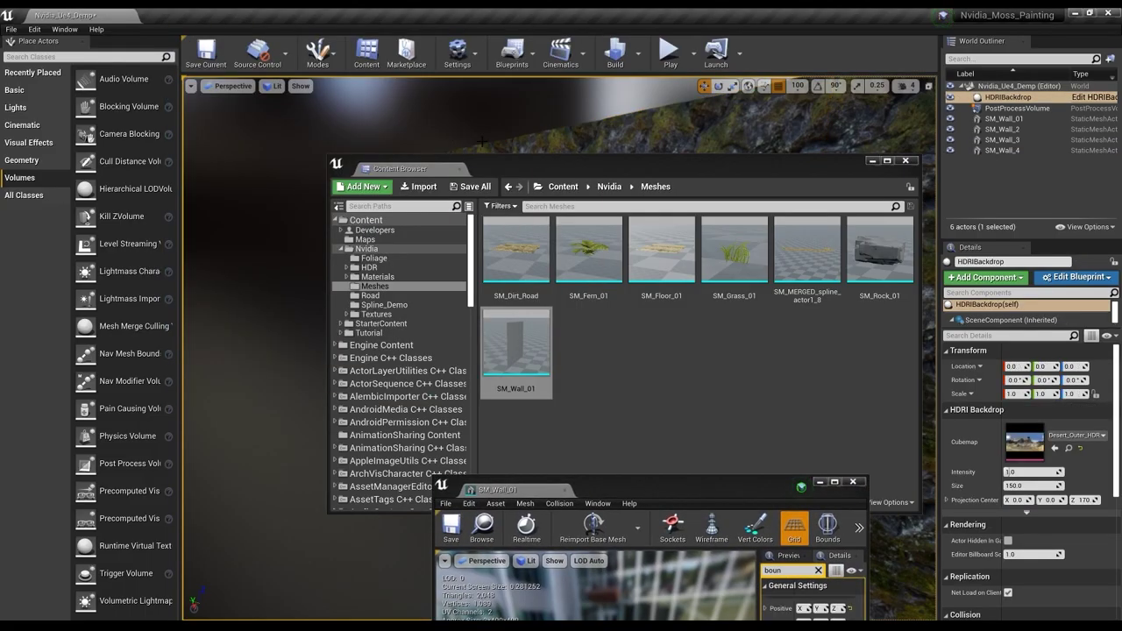
{"action": "left_click", "coordinate": [873, 162]}
{"action": "right_click_drag", "start_coordinate": [734, 293], "coordinate": [552, 285]}
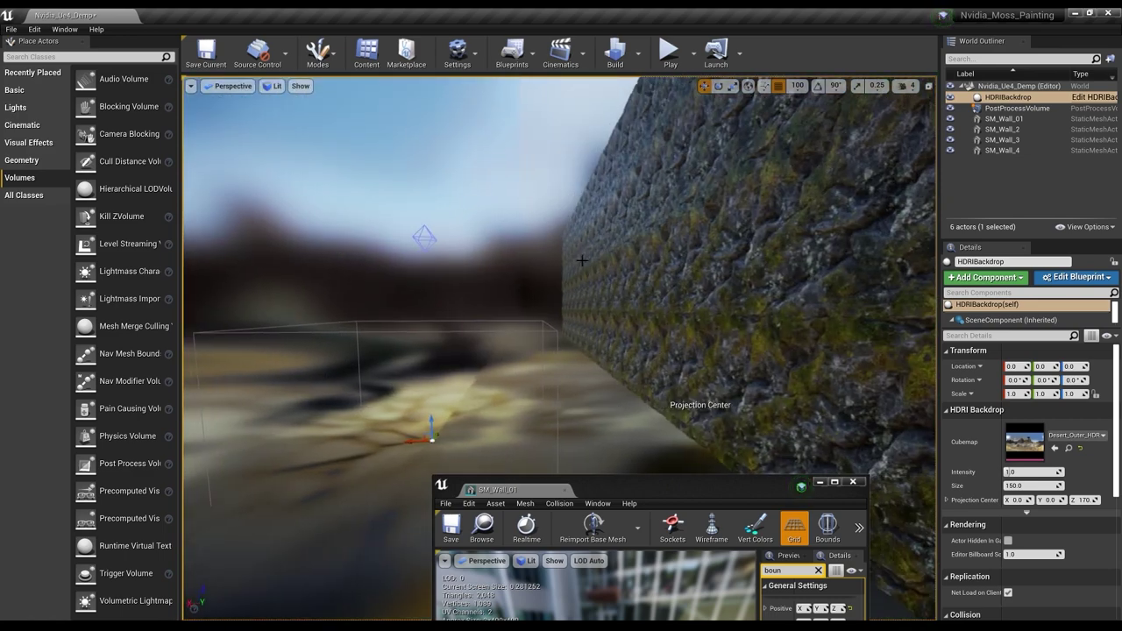
{"action": "left_click", "coordinate": [821, 483]}
{"action": "mouse_move", "coordinate": [528, 289]}
{"action": "right_mouse_down"}
{"action": "mouse_move", "coordinate": [495, 294]}
{"action": "mouse_move", "coordinate": [526, 286]}
{"action": "right_mouse_up"}
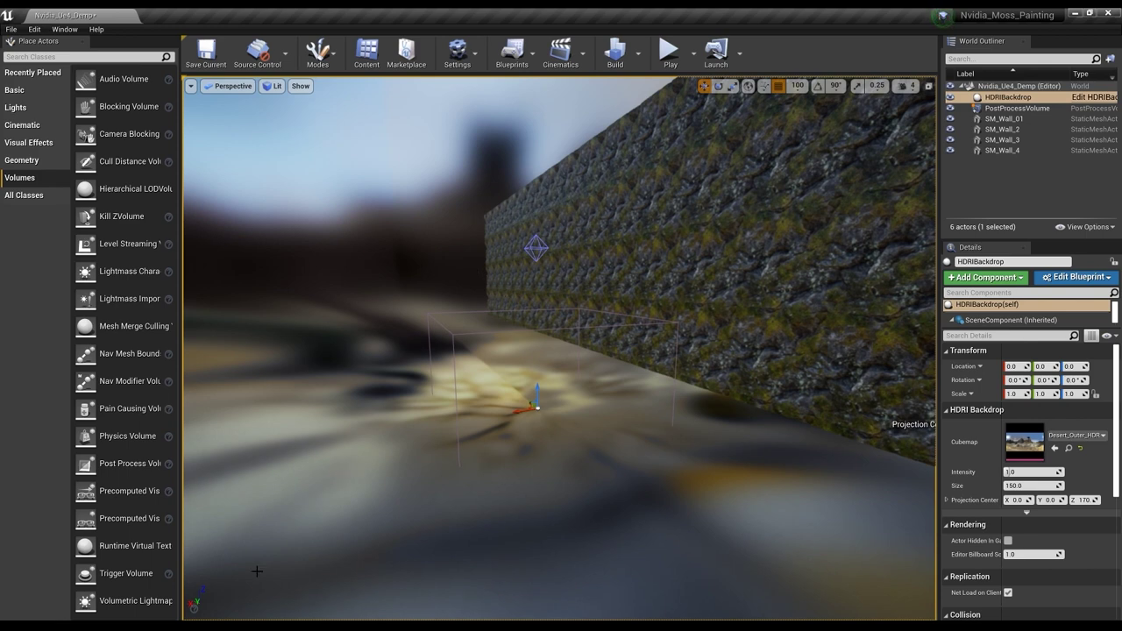
Step: Search the SM_Wall_2 piece's details for "bounds" to examine its Bounds Scale setting, then deselect the wall
{"action": "right_click_drag", "start_coordinate": [876, 296], "coordinate": [921, 300]}
{"action": "left_click", "coordinate": [749, 304]}
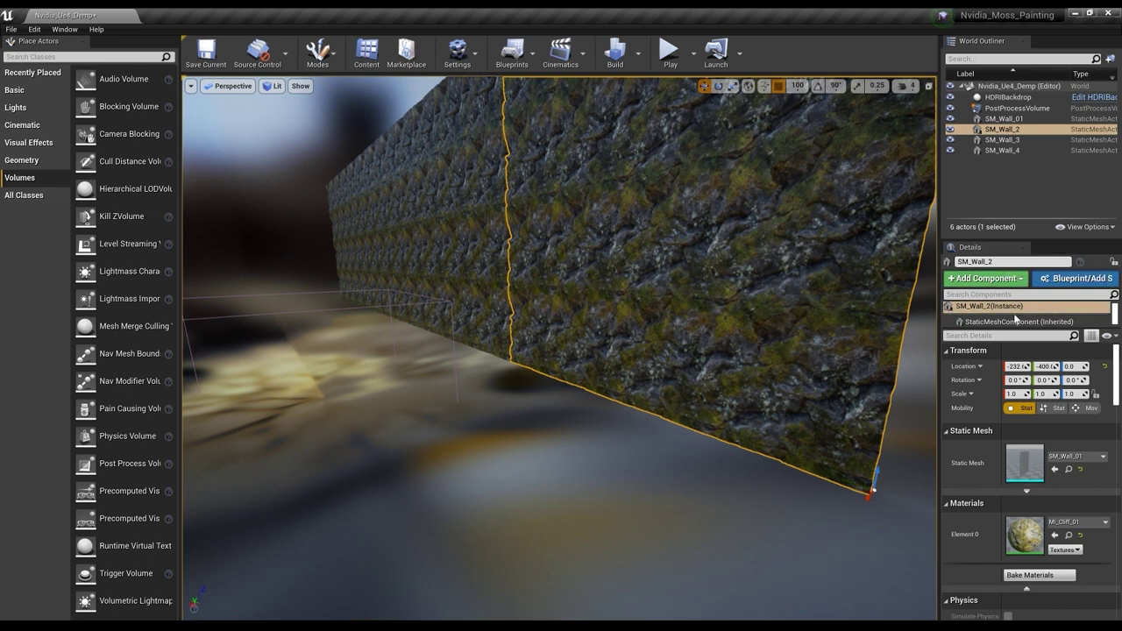
{"action": "type", "text": "bounds"}
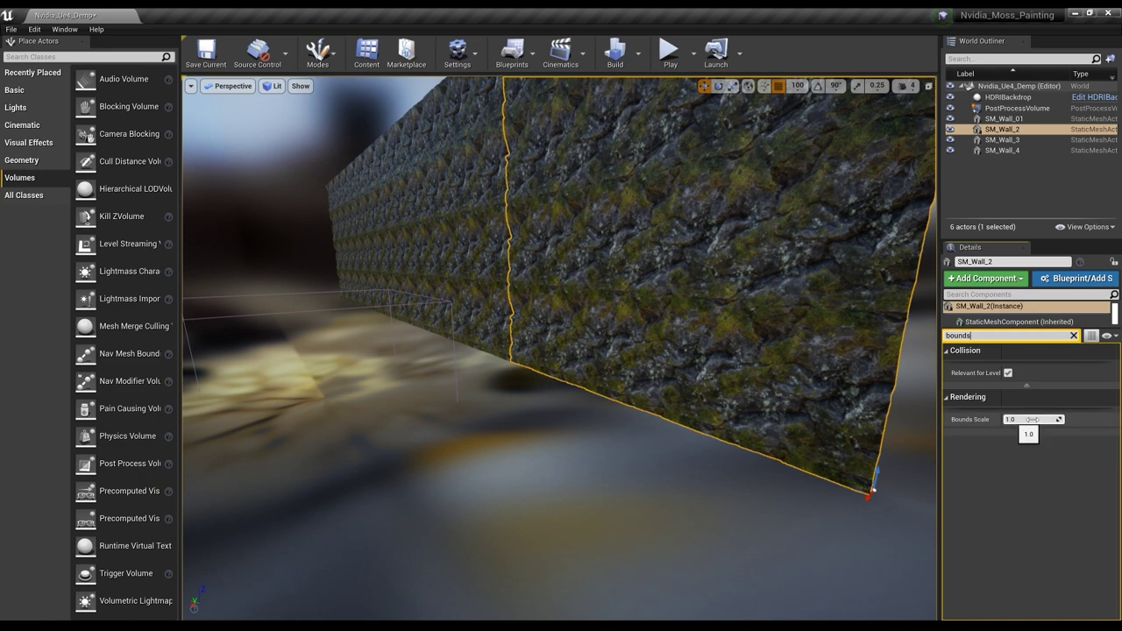
{"action": "right_click_drag", "start_coordinate": [498, 366], "coordinate": [473, 350]}
{"action": "key", "text": "Escape"}
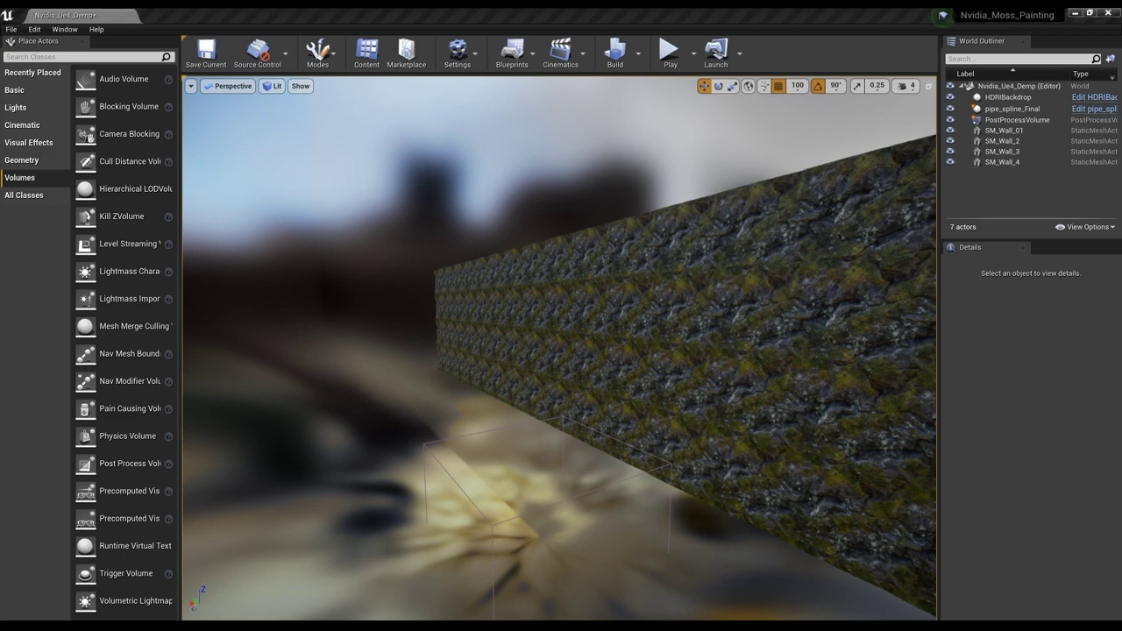
Step: Place the pipe_spline_Final blueprint from the project's Road folder in the level and set its location to 0, 0, 0
{"action": "right_click_drag", "start_coordinate": [400, 83], "coordinate": [457, 175]}
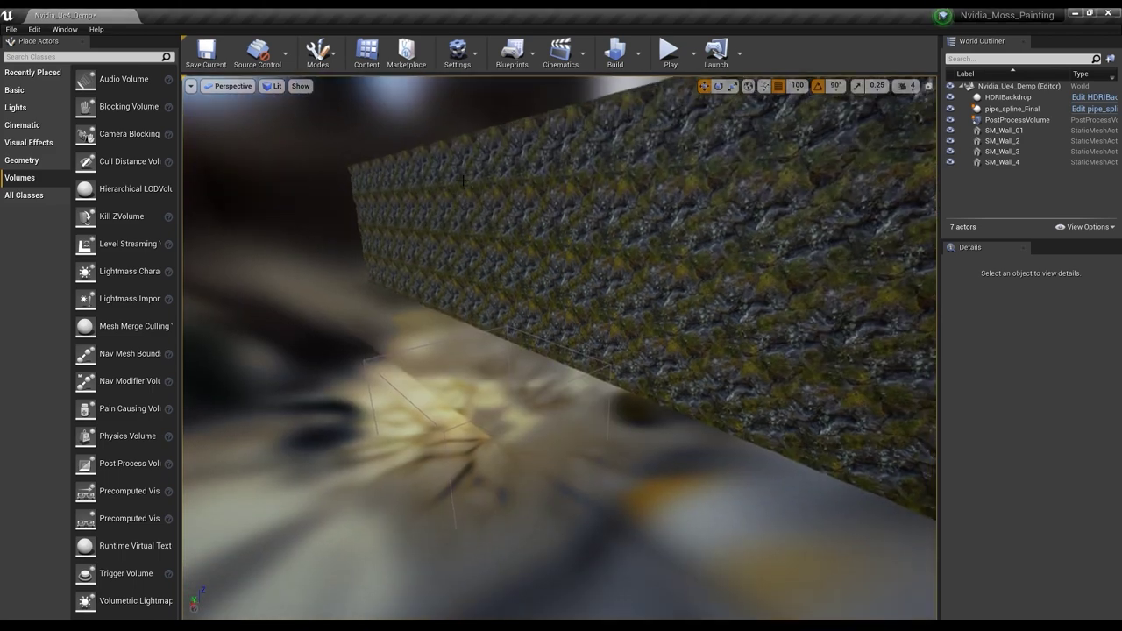
{"action": "left_click", "coordinate": [368, 55]}
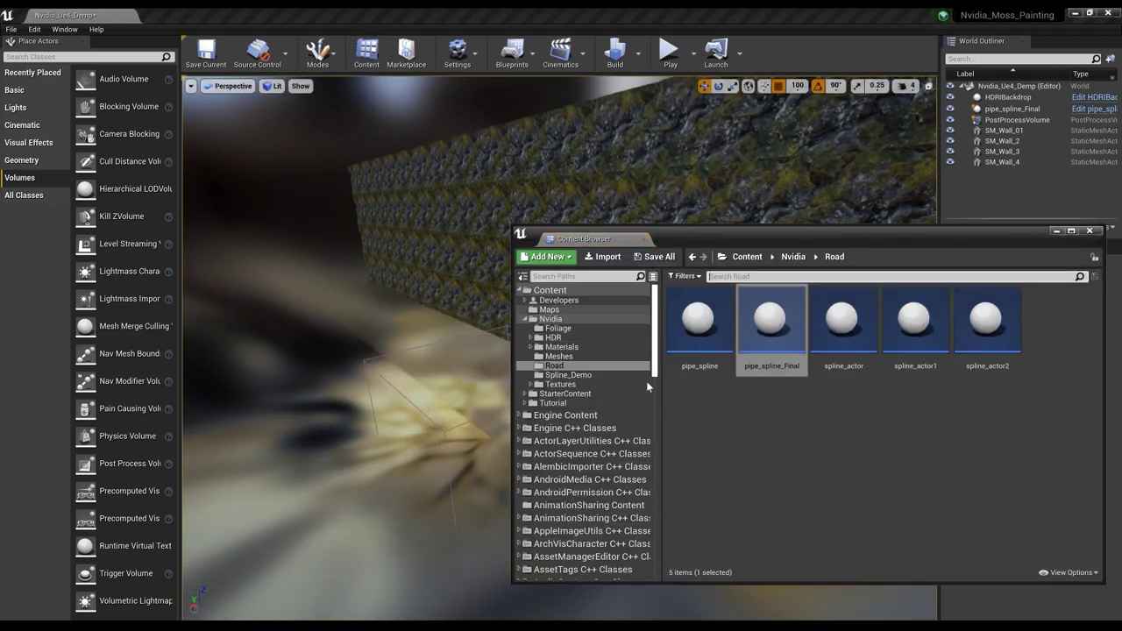
{"action": "left_click", "coordinate": [559, 356]}
{"action": "left_click", "coordinate": [565, 365]}
{"action": "left_click_drag", "start_coordinate": [767, 326], "coordinate": [452, 417]}
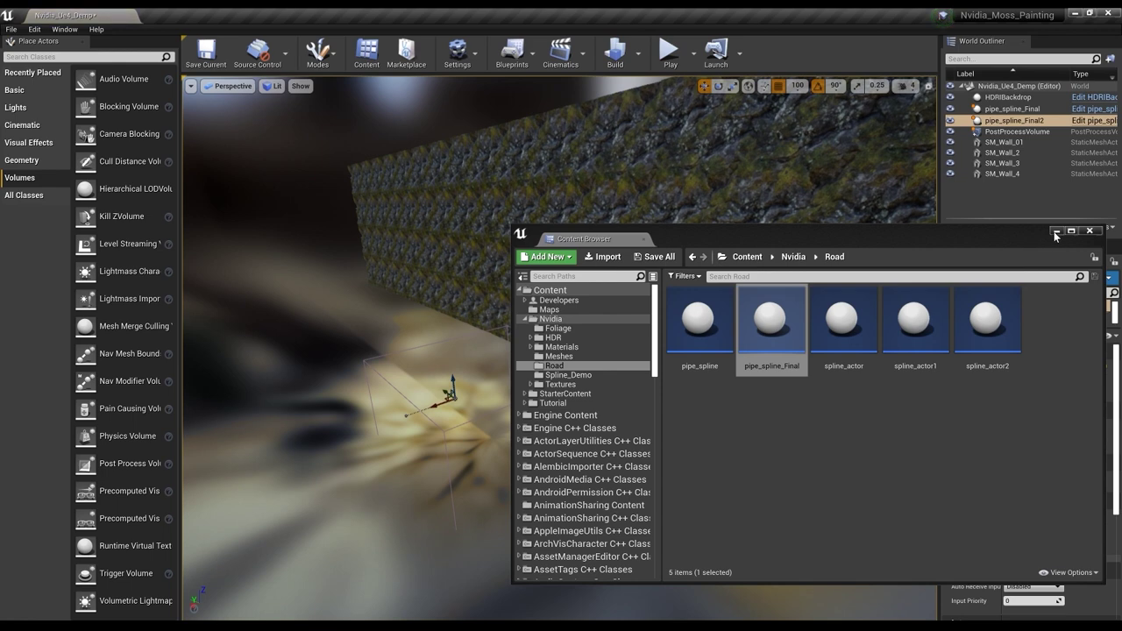
{"action": "left_click", "coordinate": [1055, 232]}
{"action": "left_click", "coordinate": [1019, 367]}
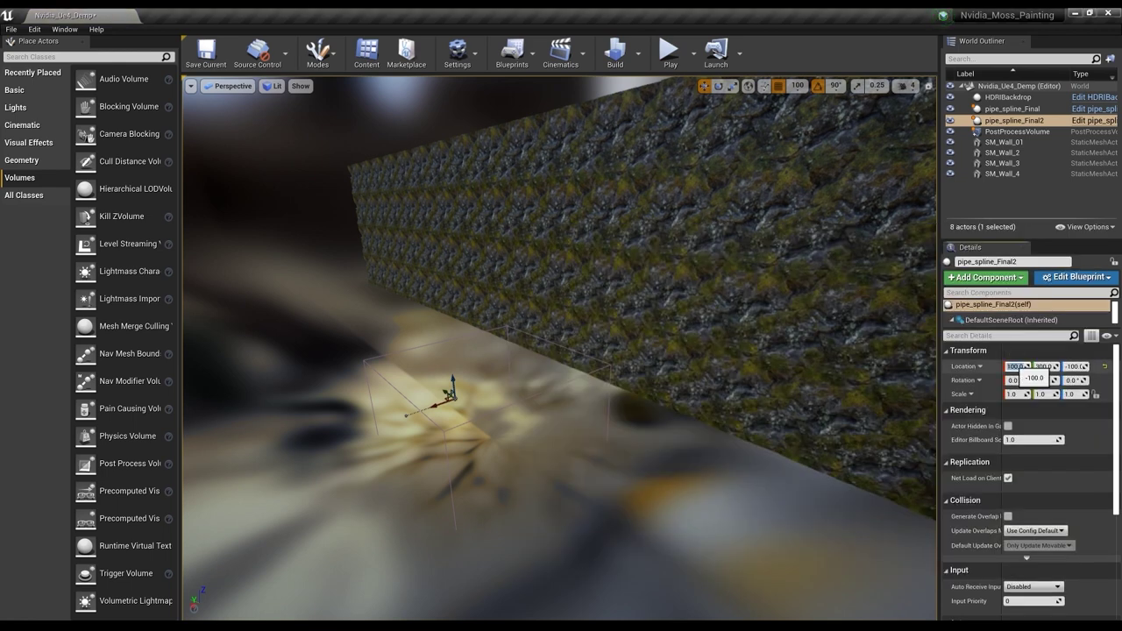
{"action": "right_click_drag", "start_coordinate": [681, 459], "coordinate": [681, 460]}
{"action": "right_click_drag", "start_coordinate": [563, 379], "coordinate": [563, 379]}
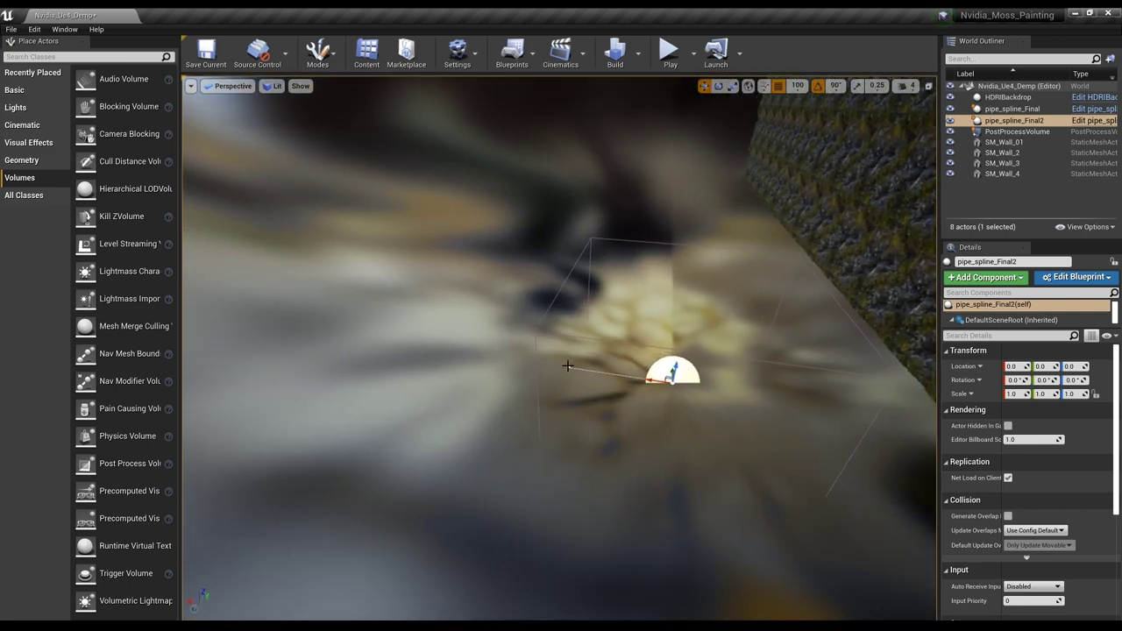
Step: Pull the end point of the pipe_spline_Final2 spline outward to stretch the dirt road into a long straight strip
{"action": "left_click_drag", "start_coordinate": [564, 387], "coordinate": [553, 324]}
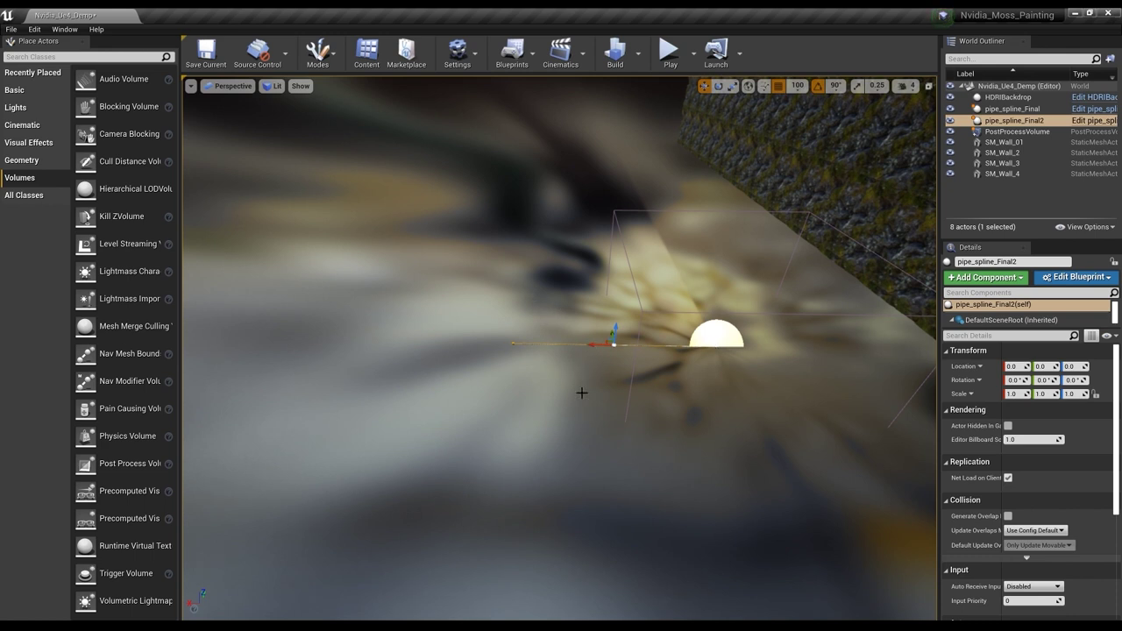
{"action": "left_click_drag", "start_coordinate": [574, 346], "coordinate": [452, 344]}
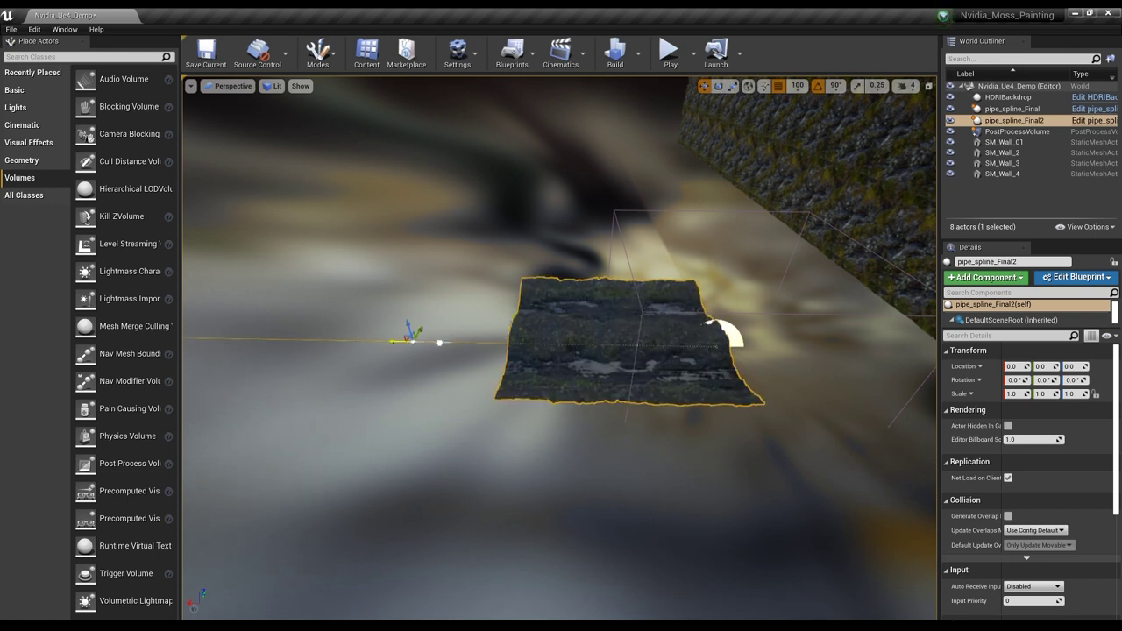
{"action": "left_click_drag", "start_coordinate": [365, 336], "coordinate": [131, 333]}
{"action": "right_click_drag", "start_coordinate": [524, 290], "coordinate": [504, 351]}
{"action": "key", "text": "s"}
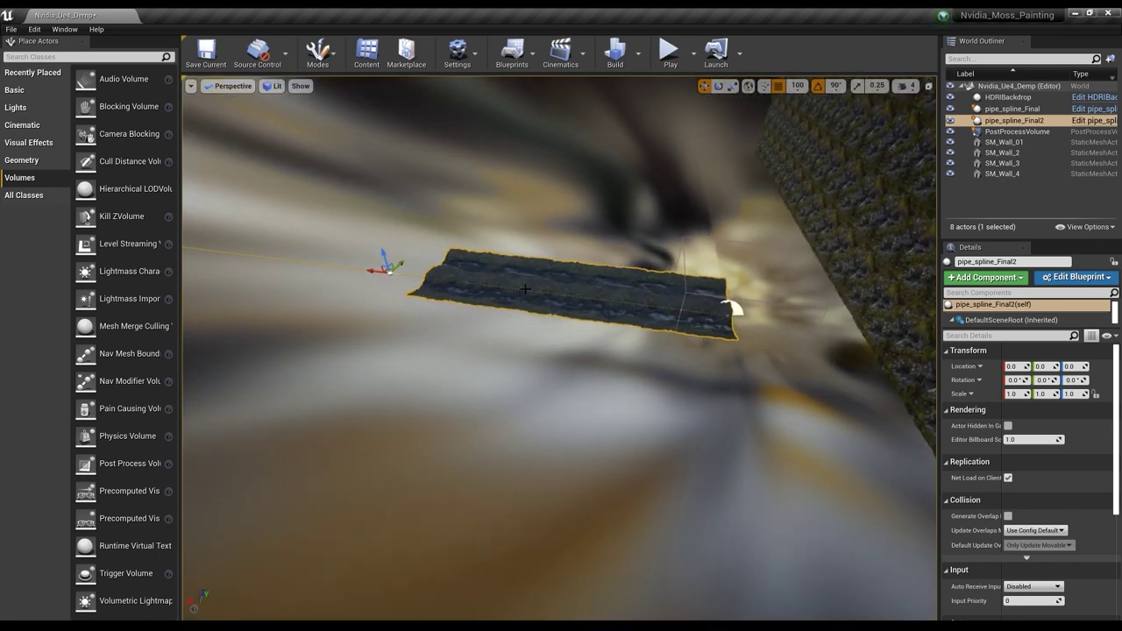
Step: Select the whole road spline actor and rotate it 90° about the Z axis so it runs parallel to the wall
{"action": "left_click", "coordinate": [559, 190]}
{"action": "left_click", "coordinate": [664, 299]}
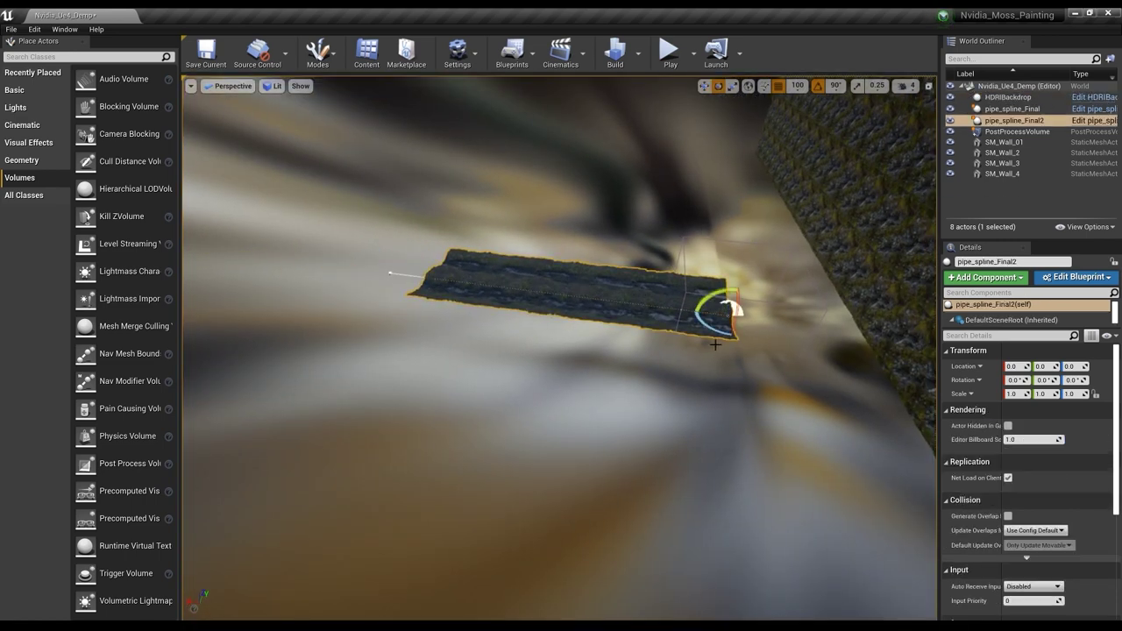
{"action": "left_click_drag", "start_coordinate": [726, 304], "coordinate": [725, 308]}
{"action": "right_click_drag", "start_coordinate": [654, 245], "coordinate": [701, 263]}
{"action": "key", "text": "w"}
{"action": "mouse_move", "coordinate": [522, 292]}
{"action": "right_mouse_down"}
{"action": "mouse_move", "coordinate": [518, 334]}
{"action": "mouse_move", "coordinate": [521, 293]}
{"action": "right_mouse_up"}
{"action": "key", "text": "s"}
{"action": "key", "text": "w"}
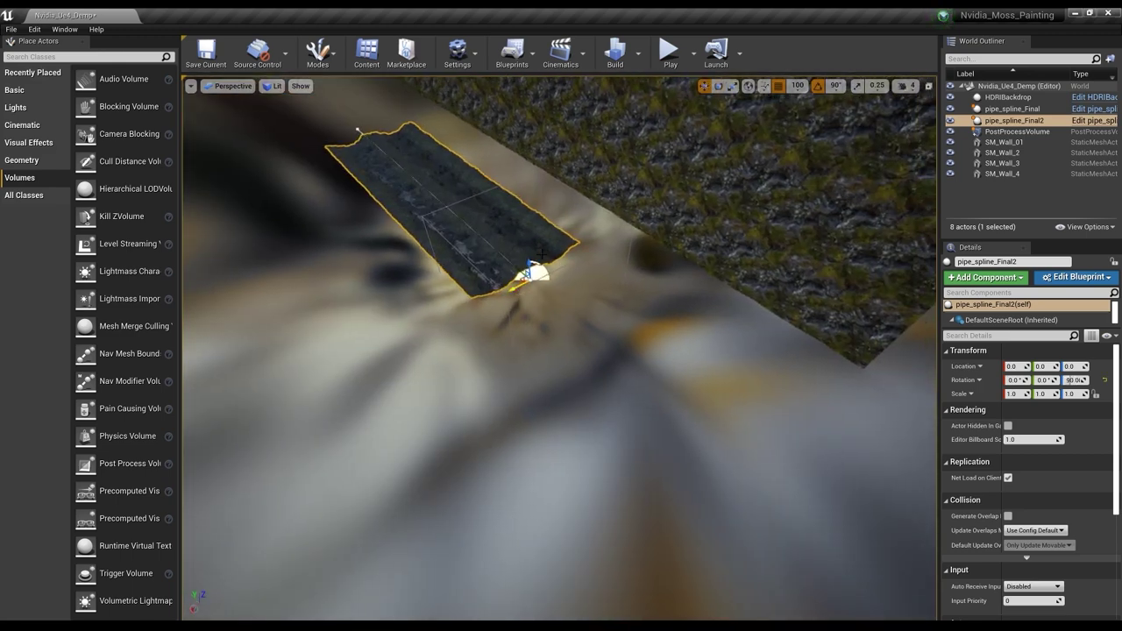
Step: Move the road against the foot of the cliff wall, to about X -129 and Y -407, aligning it with the wall's near end
{"action": "left_click_drag", "start_coordinate": [513, 290], "coordinate": [599, 268]}
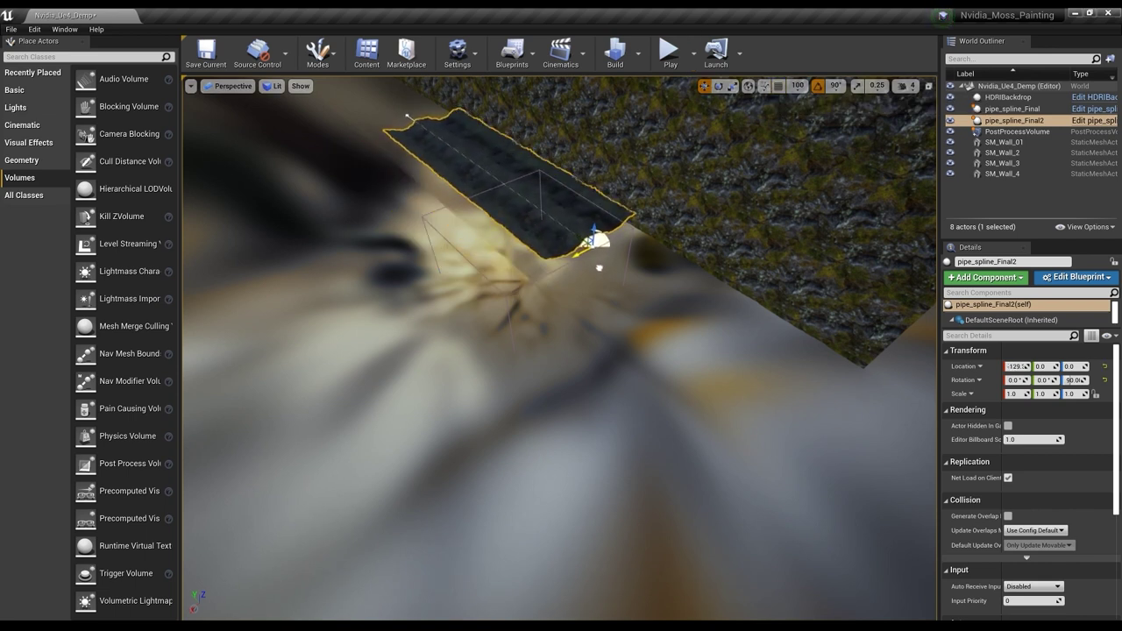
{"action": "mouse_move", "coordinate": [572, 246]}
{"action": "right_mouse_down"}
{"action": "mouse_move", "coordinate": [658, 233]}
{"action": "mouse_move", "coordinate": [645, 254]}
{"action": "mouse_move", "coordinate": [571, 244]}
{"action": "right_mouse_up"}
{"action": "key", "text": "w"}
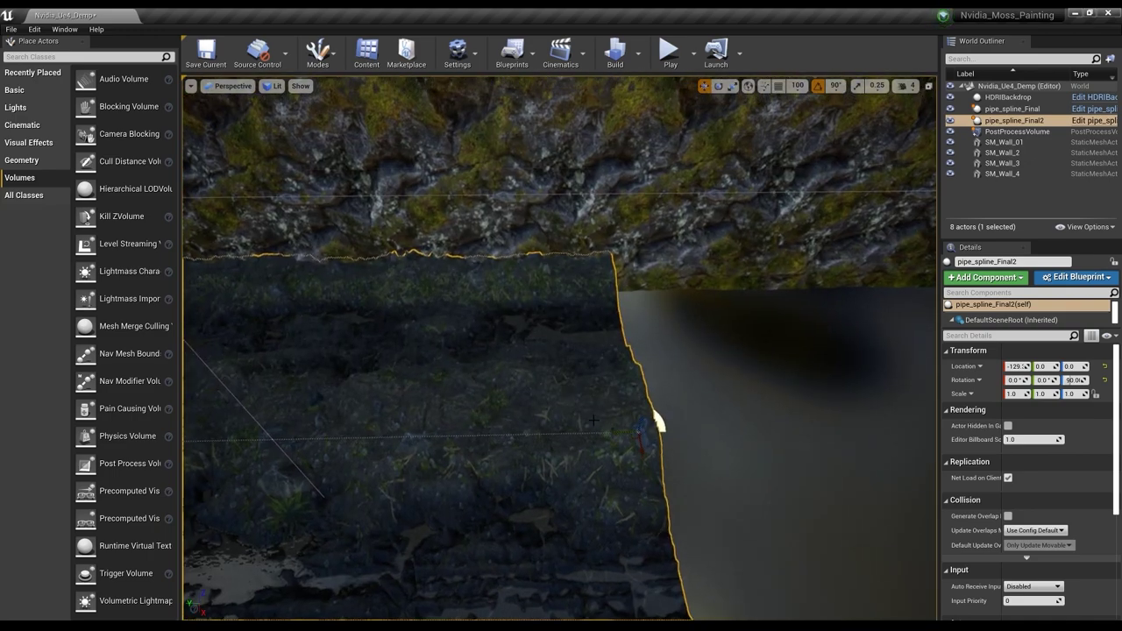
{"action": "left_click_drag", "start_coordinate": [617, 431], "coordinate": [891, 427]}
{"action": "key", "text": "s"}
{"action": "right_click_drag", "start_coordinate": [680, 371], "coordinate": [680, 372]}
{"action": "left_click_drag", "start_coordinate": [603, 349], "coordinate": [805, 391]}
{"action": "mouse_move", "coordinate": [580, 351]}
{"action": "right_mouse_down"}
{"action": "mouse_move", "coordinate": [582, 326]}
{"action": "mouse_move", "coordinate": [661, 289]}
{"action": "mouse_move", "coordinate": [592, 342]}
{"action": "right_mouse_up"}
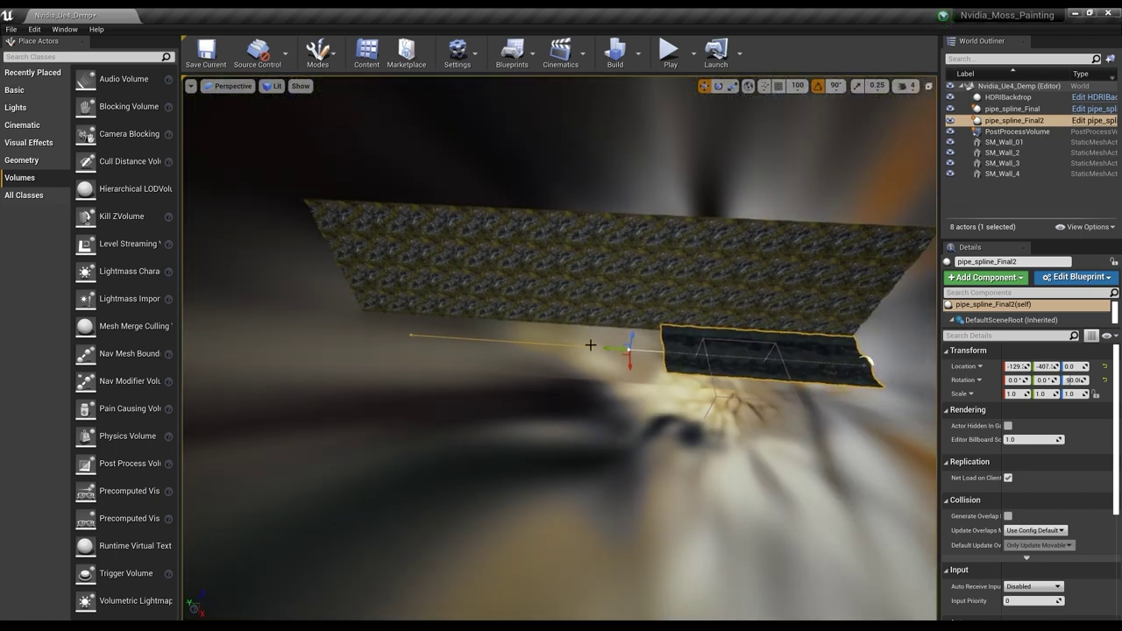
Step: Stretch the road's spline end point to near the far end of the wall and add a spline point there
{"action": "left_click_drag", "start_coordinate": [580, 349], "coordinate": [355, 346]}
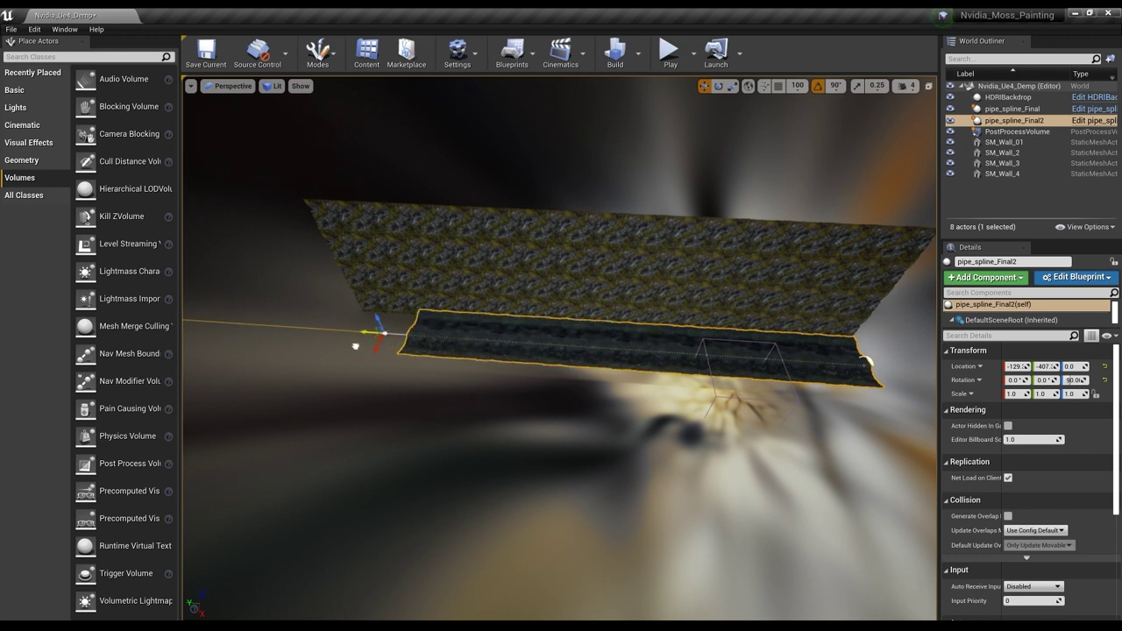
{"action": "right_click", "coordinate": [478, 344]}
{"action": "left_click", "coordinate": [517, 357]}
{"action": "right_click_drag", "start_coordinate": [429, 366], "coordinate": [479, 323]}
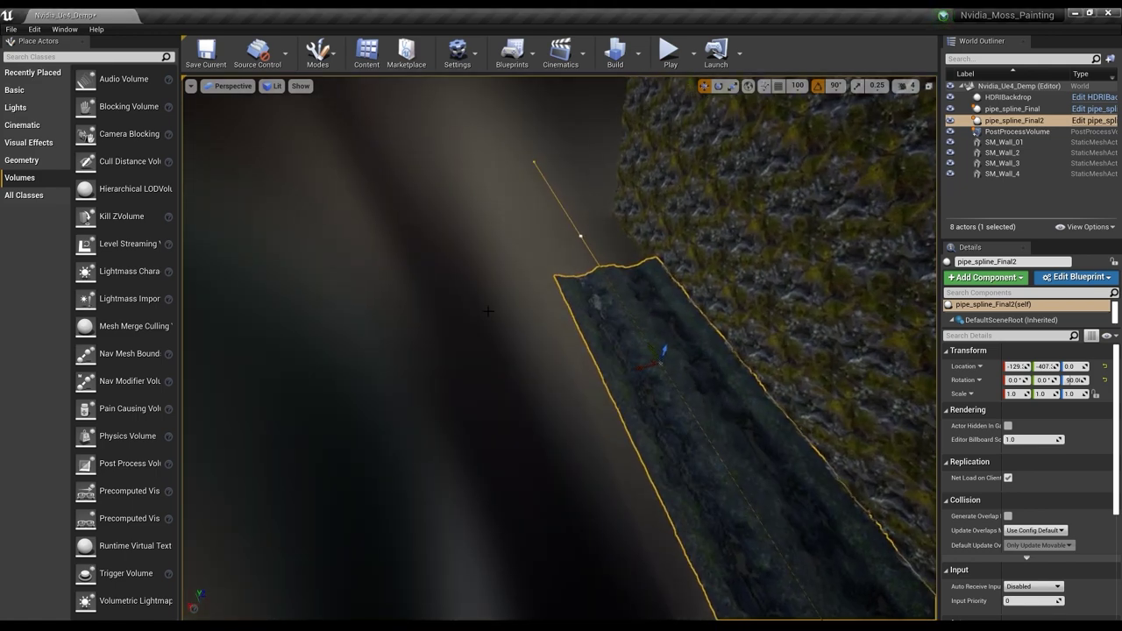
Step: Bend the far end of the road away from the wall by moving the spline's end point and adjusting the point before it
{"action": "left_click", "coordinate": [579, 240]}
{"action": "key", "text": "ctrl+z"}
{"action": "left_click_drag", "start_coordinate": [565, 238], "coordinate": [224, 325]}
{"action": "right_click_drag", "start_coordinate": [539, 353], "coordinate": [471, 363]}
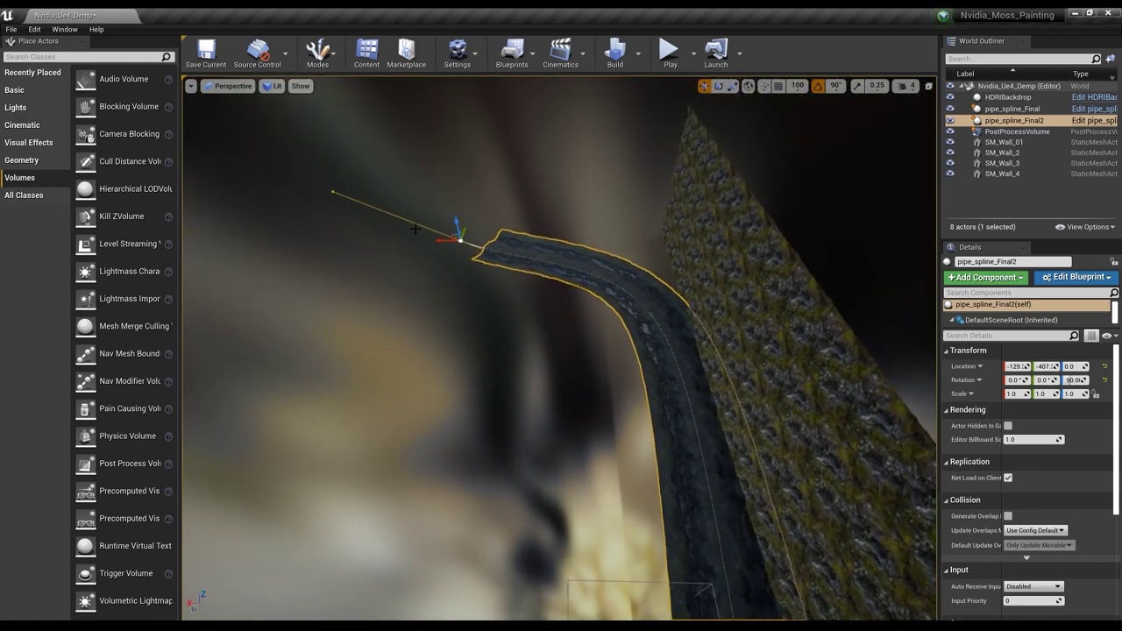
{"action": "right_click_drag", "start_coordinate": [437, 238], "coordinate": [440, 237]}
{"action": "left_click_drag", "start_coordinate": [506, 231], "coordinate": [465, 230]}
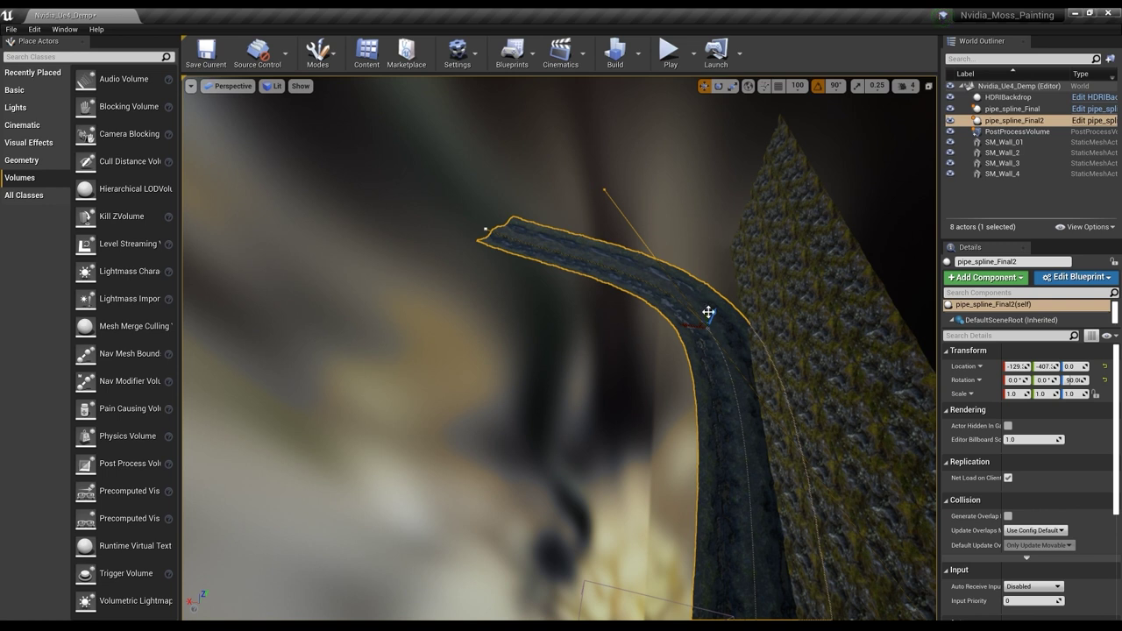
{"action": "left_click_drag", "start_coordinate": [708, 314], "coordinate": [712, 377]}
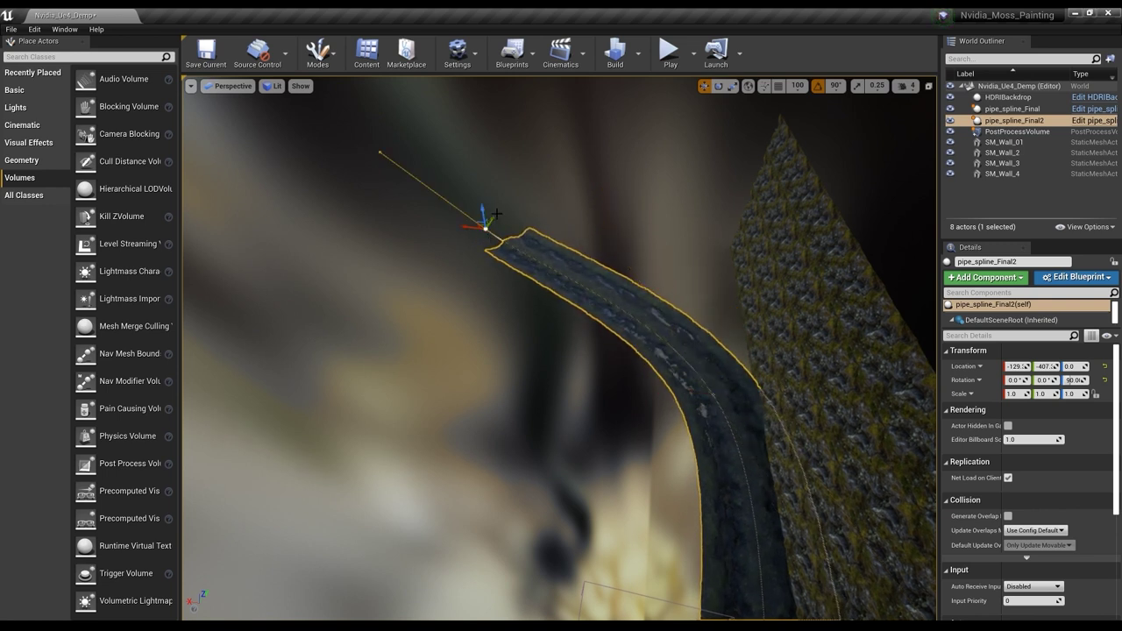
{"action": "right_click_drag", "start_coordinate": [495, 215], "coordinate": [478, 235]}
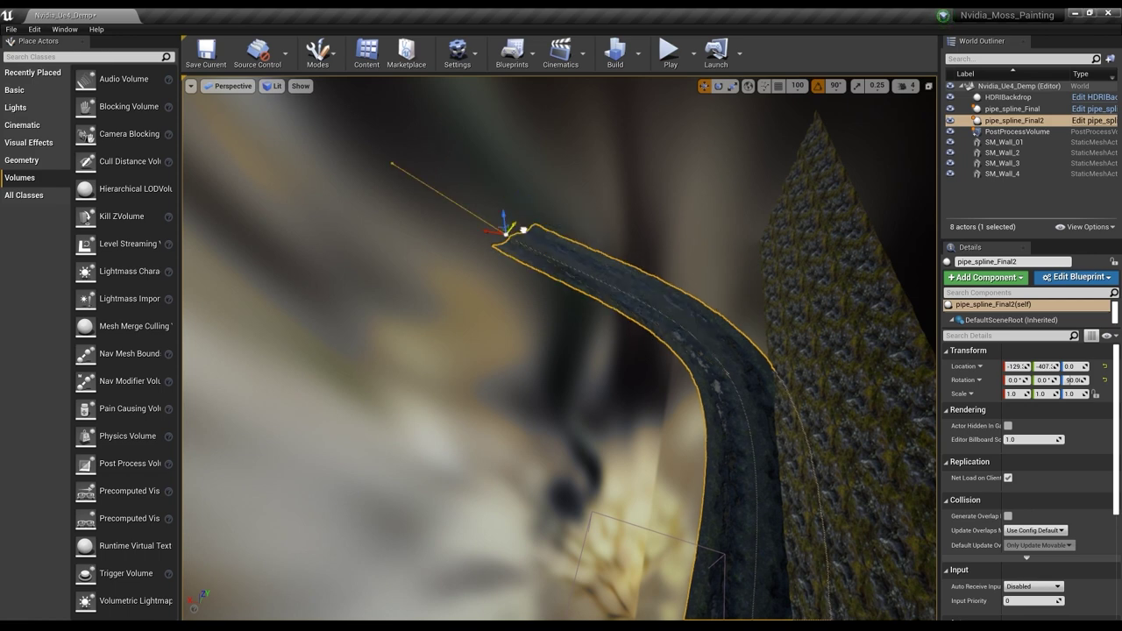
Step: Examine the bent road and how it sits against the cliff wall from several viewpoints
{"action": "left_click_drag", "start_coordinate": [447, 279], "coordinate": [565, 296]}
{"action": "right_click_drag", "start_coordinate": [672, 367], "coordinate": [702, 318]}
{"action": "key", "text": "Escape"}
{"action": "right_click_drag", "start_coordinate": [477, 318], "coordinate": [478, 318]}
{"action": "right_click_drag", "start_coordinate": [562, 321], "coordinate": [561, 321]}
{"action": "left_click", "coordinate": [414, 310]}
{"action": "key", "text": "Escape"}
{"action": "right_click_drag", "start_coordinate": [541, 265], "coordinate": [610, 345]}
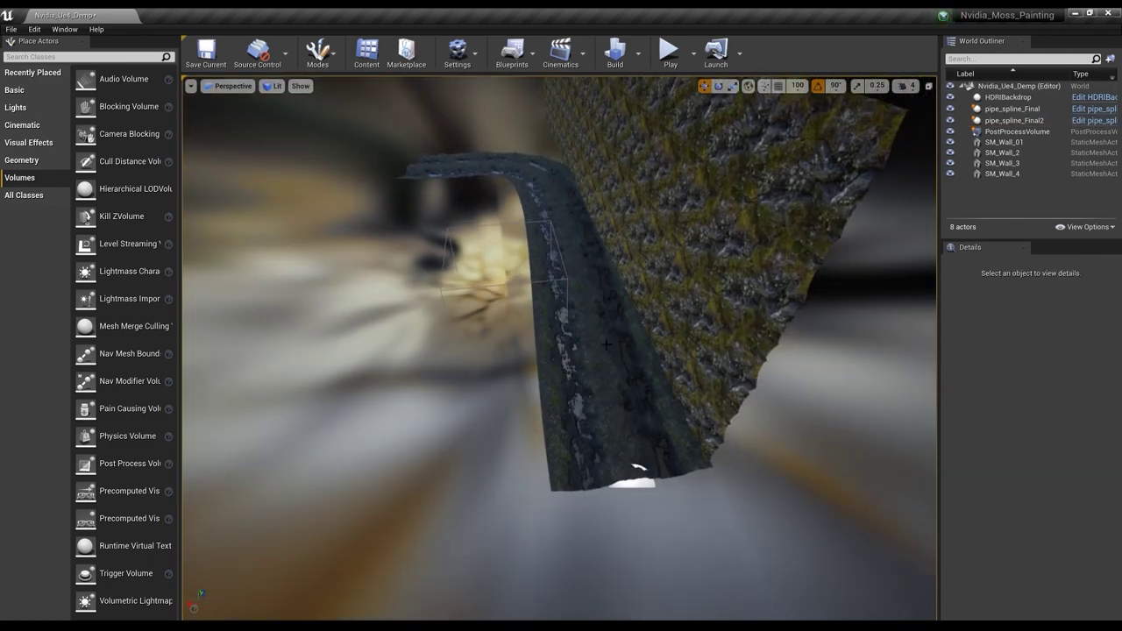
Step: Duplicate the road spline actor and place the copy directly alongside the first, away from the wall, at about X 63
{"action": "left_click", "coordinate": [611, 344]}
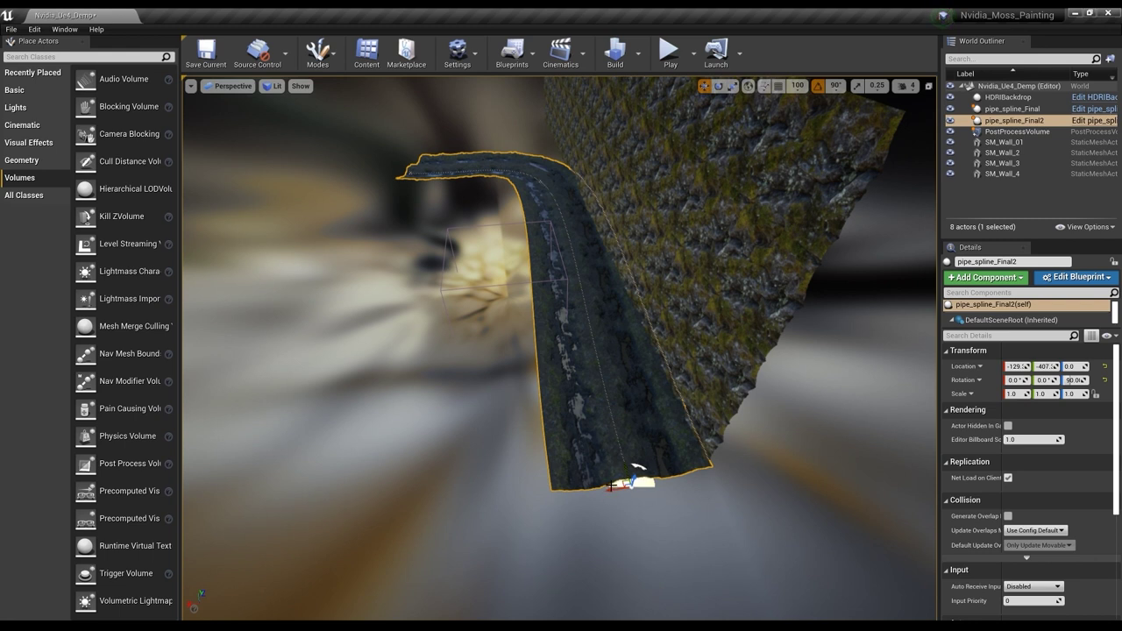
{"action": "key", "text": "ctrl+w"}
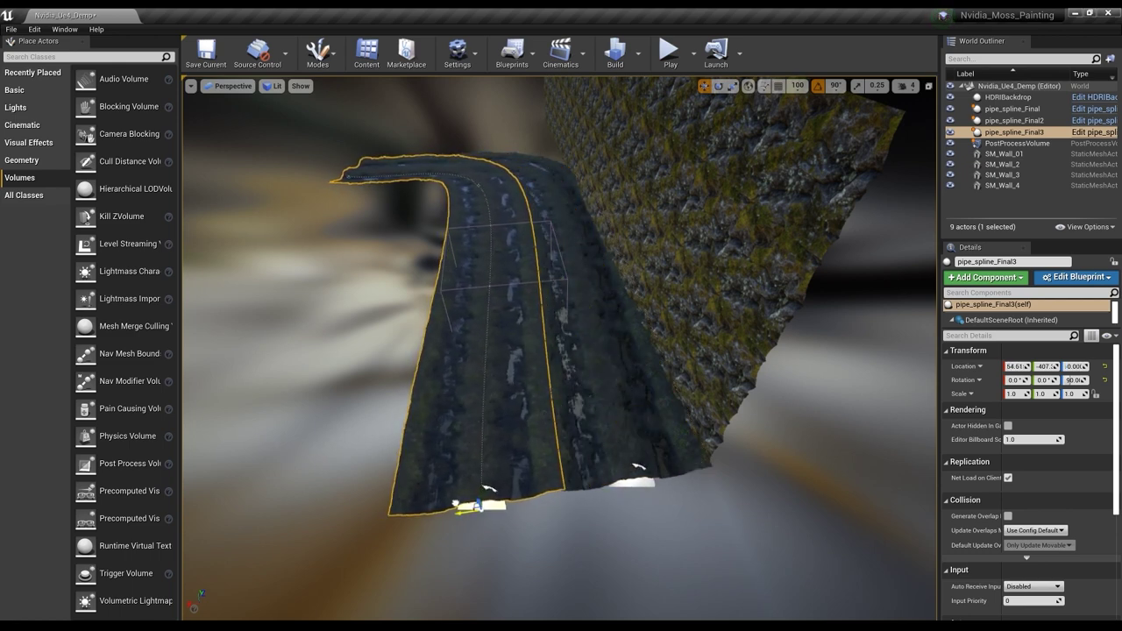
{"action": "key", "text": "Escape"}
Step: Inspect the surface of the two adjoining roads and the seam between them in the Unlit view mode
{"action": "right_click_drag", "start_coordinate": [560, 348], "coordinate": [563, 309]}
{"action": "left_click", "coordinate": [272, 86]}
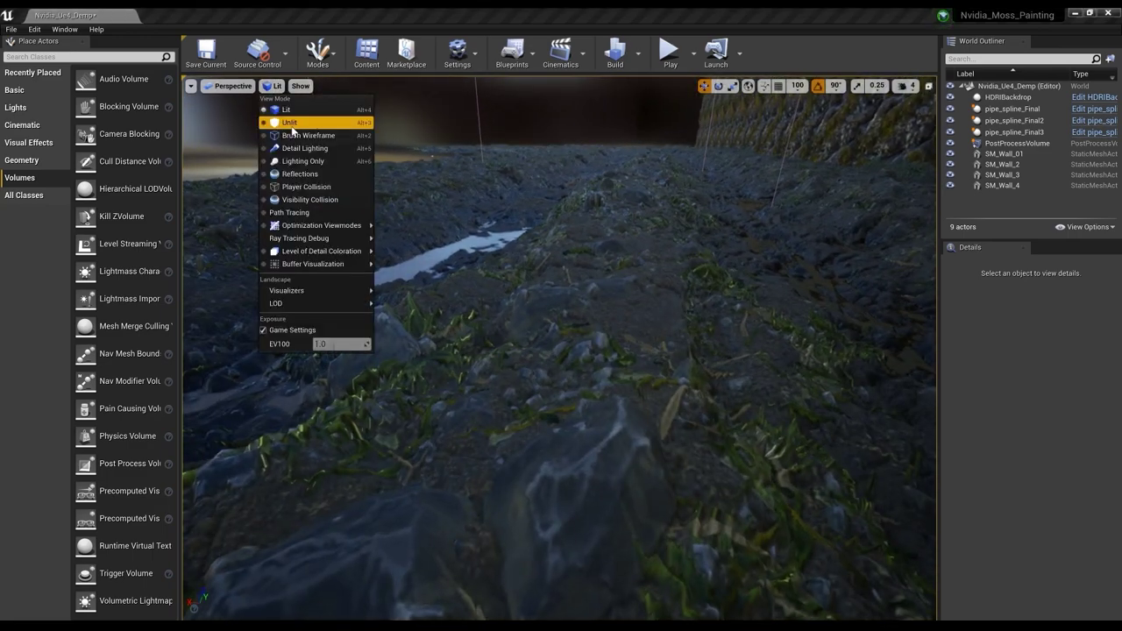
{"action": "left_click", "coordinate": [289, 123]}
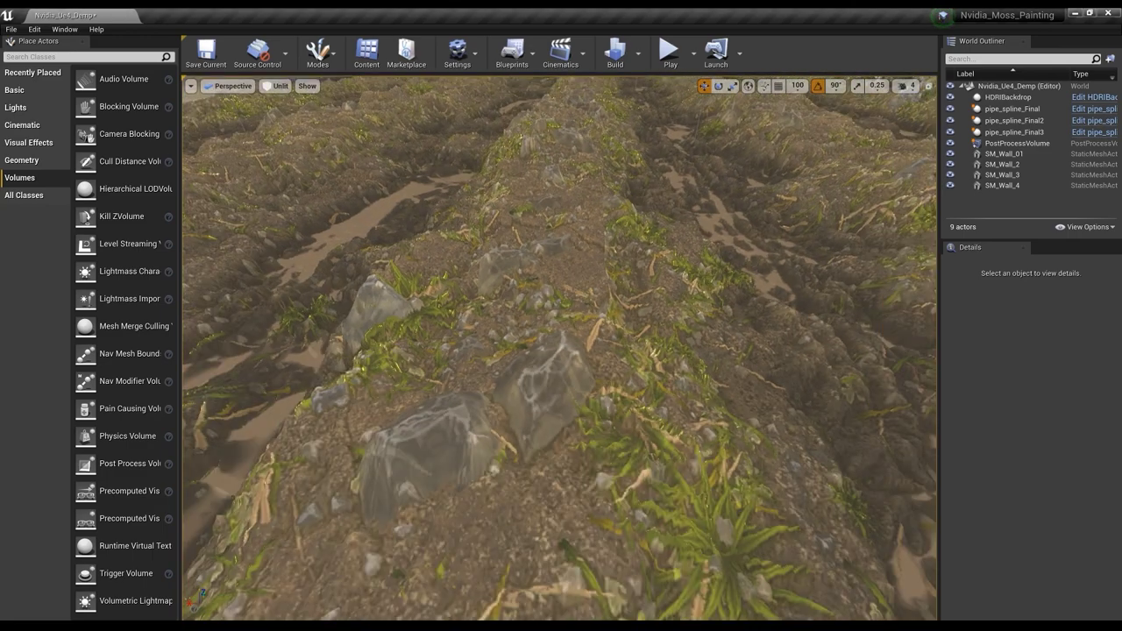
{"action": "right_click_drag", "start_coordinate": [561, 308], "coordinate": [551, 315]}
{"action": "left_click", "coordinate": [563, 309]}
{"action": "key", "text": "Escape"}
{"action": "right_click_drag", "start_coordinate": [519, 434], "coordinate": [518, 395]}
{"action": "left_click", "coordinate": [549, 377]}
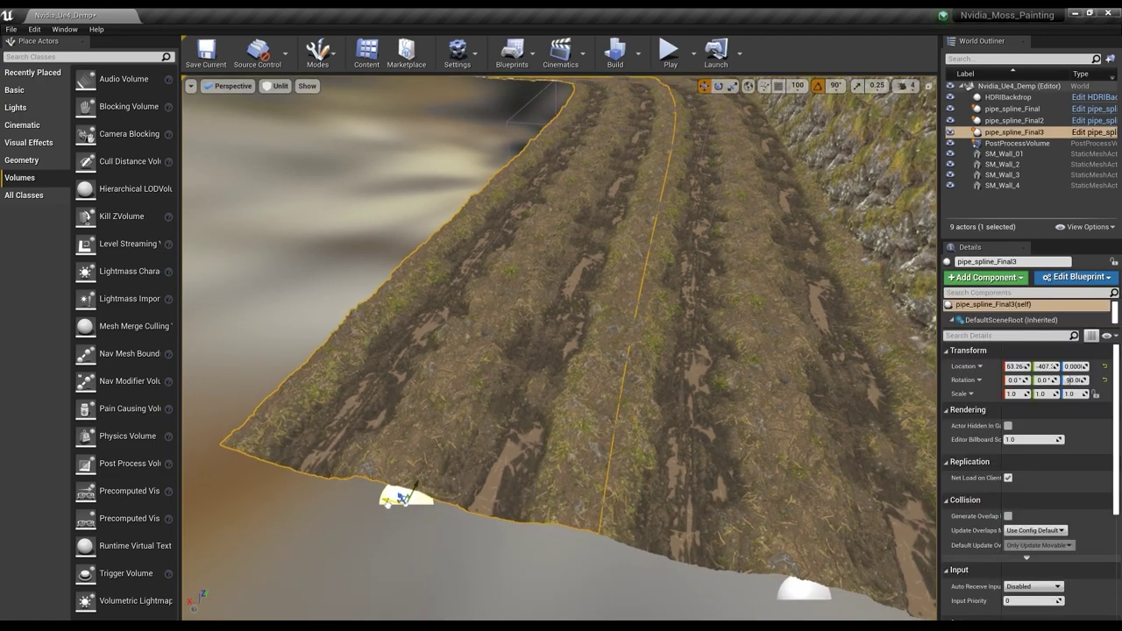
{"action": "key", "text": "Escape"}
{"action": "right_click_drag", "start_coordinate": [518, 395], "coordinate": [516, 364]}
Step: Restore the Lit view mode and look along the widened road toward its far bend
{"action": "left_click", "coordinate": [276, 87]}
{"action": "left_click", "coordinate": [290, 110]}
{"action": "right_click_drag", "start_coordinate": [399, 263], "coordinate": [408, 214]}
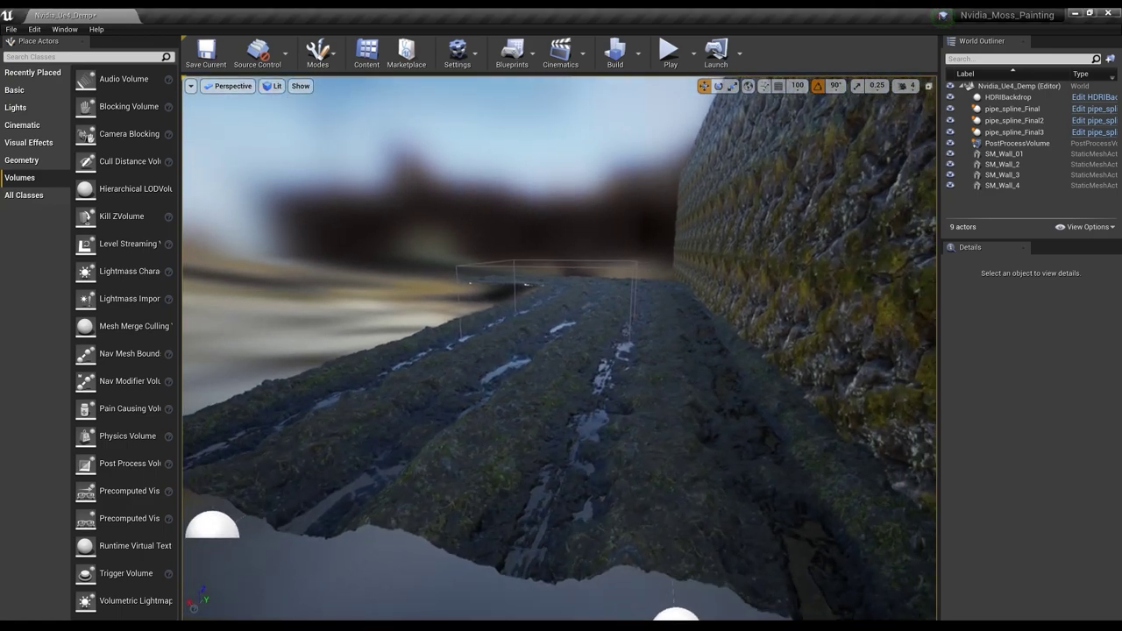
{"action": "right_click_drag", "start_coordinate": [560, 348], "coordinate": [614, 346]}
{"action": "right_click_drag", "start_coordinate": [496, 368], "coordinate": [465, 361]}
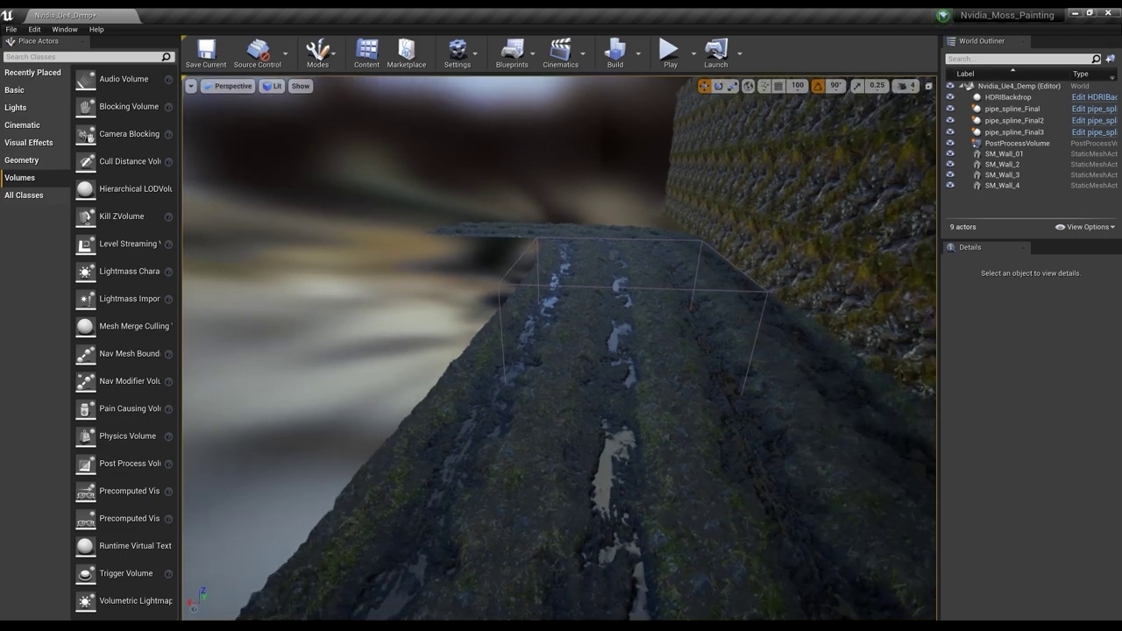
{"action": "key", "text": "d"}
{"action": "key", "text": "a"}
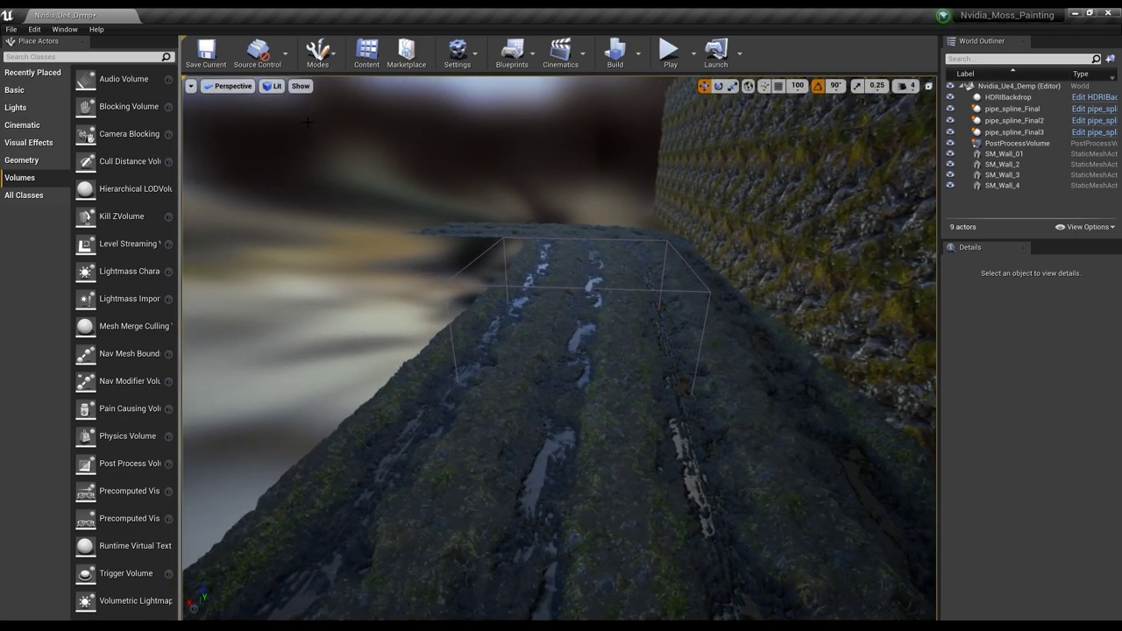
Step: Add a directional light above the road, set its mobility to Movable and raise it to about Z 180
{"action": "left_click", "coordinate": [17, 107]}
{"action": "left_click_drag", "start_coordinate": [97, 80], "coordinate": [586, 297]}
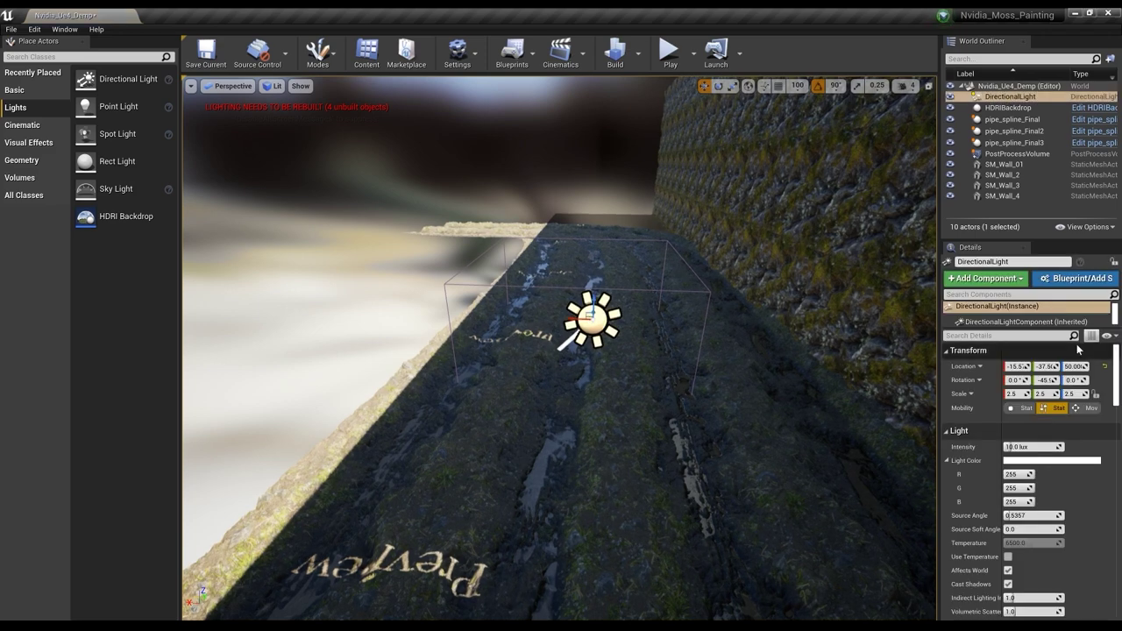
{"action": "left_click", "coordinate": [1085, 407]}
{"action": "left_click_drag", "start_coordinate": [593, 302], "coordinate": [621, 169]}
Step: Aim the directional light across the road at the cliff wall, about -139° around Z, and set its intensity to about 3.25 lux
{"action": "key", "text": "e"}
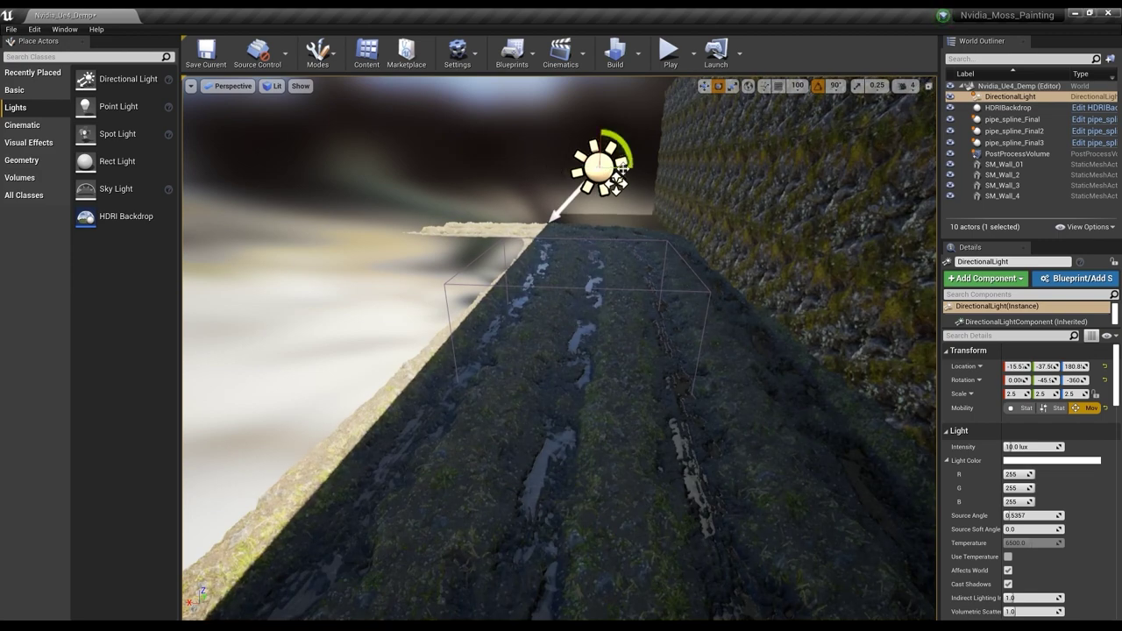
{"action": "key", "text": "ctrl+z"}
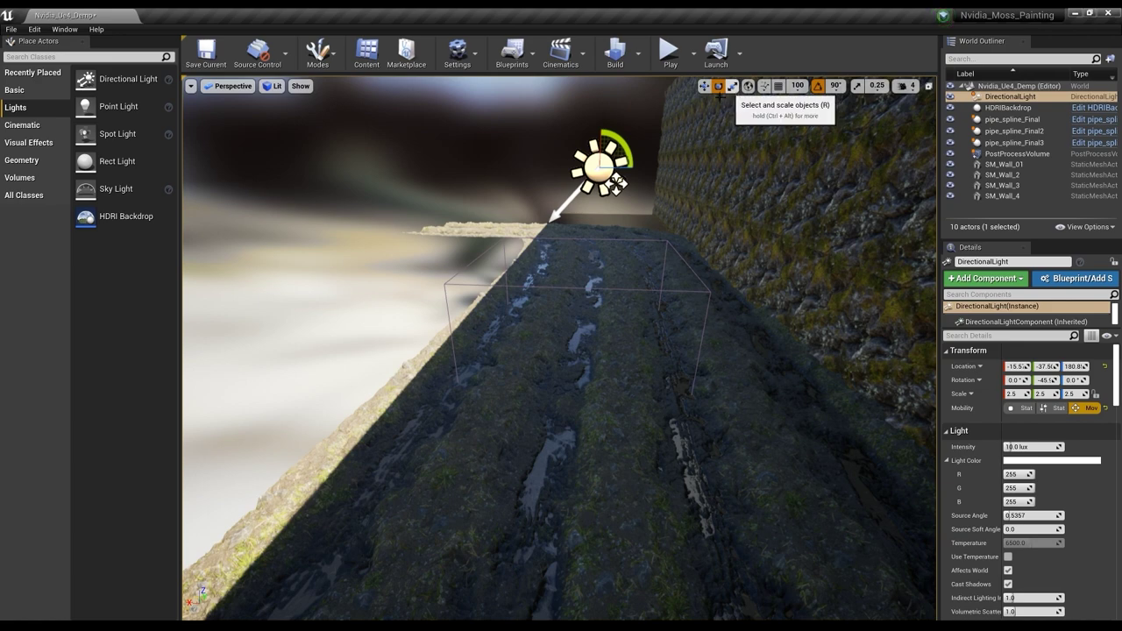
{"action": "mouse_move", "coordinate": [617, 184]}
{"action": "left_mouse_down"}
{"action": "mouse_move", "coordinate": [646, 139]}
{"action": "mouse_move", "coordinate": [649, 182]}
{"action": "mouse_move", "coordinate": [619, 147]}
{"action": "mouse_move", "coordinate": [619, 181]}
{"action": "left_mouse_up"}
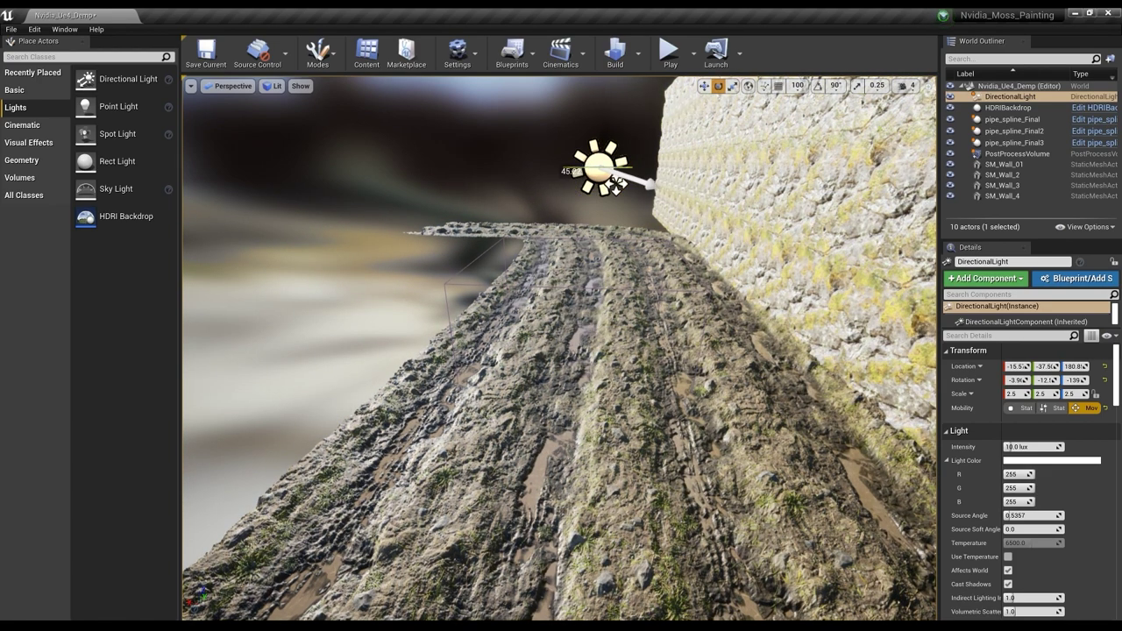
{"action": "left_click_drag", "start_coordinate": [1017, 447], "coordinate": [1000, 447]}
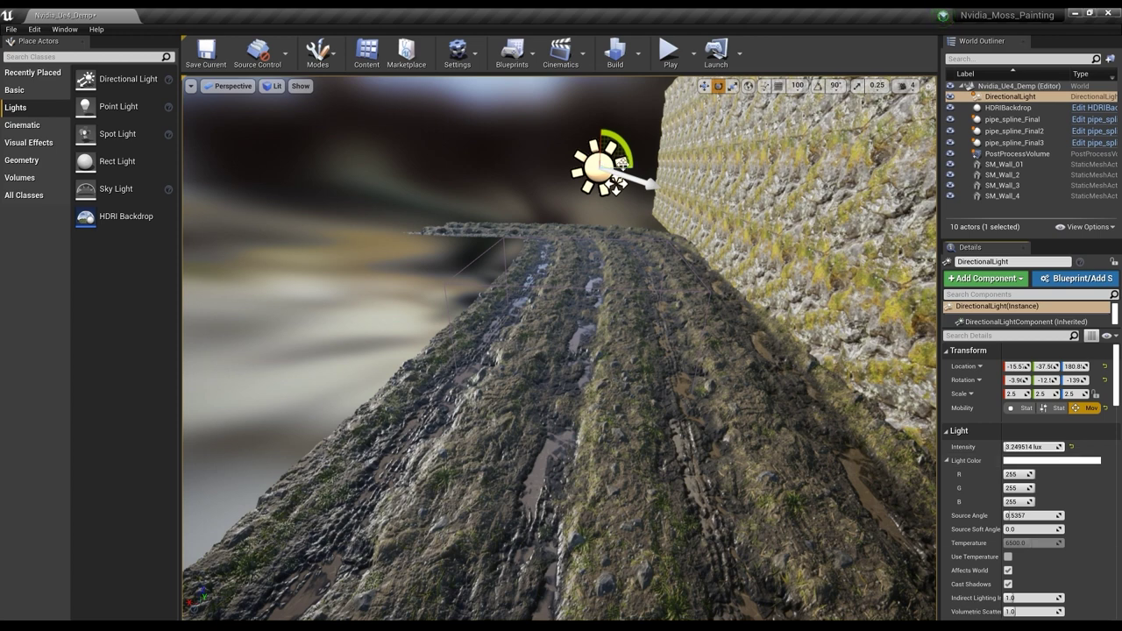
Step: Lower the directional light to about Z 110 and turn it to about -132° around Z
{"action": "left_click_drag", "start_coordinate": [617, 184], "coordinate": [616, 203]}
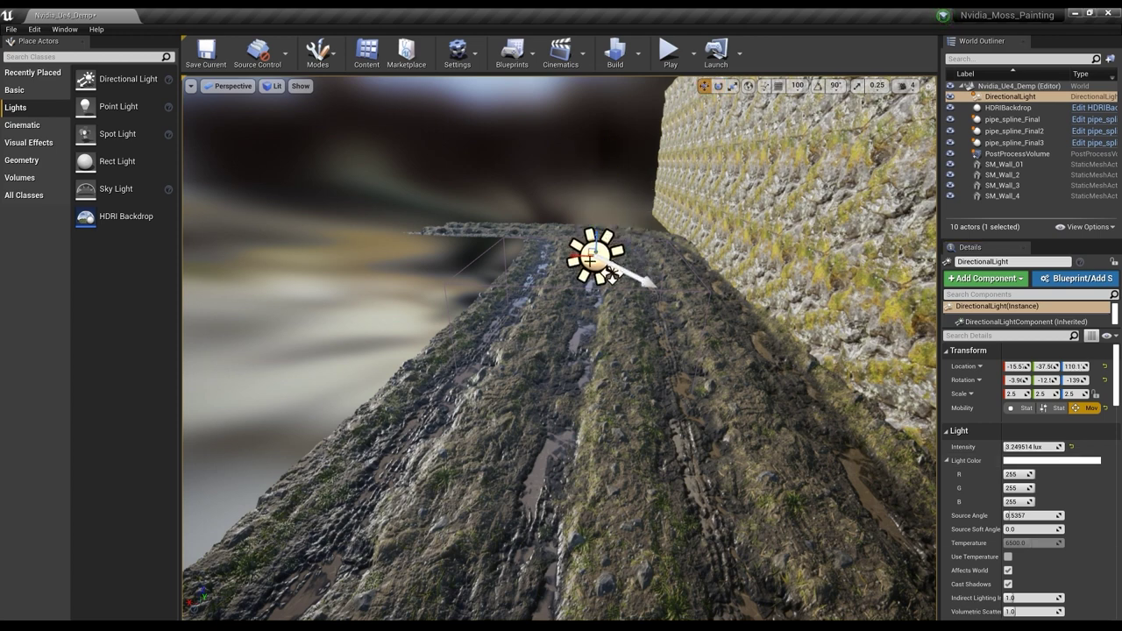
{"action": "left_click_drag", "start_coordinate": [611, 274], "coordinate": [611, 273]}
{"action": "right_click_drag", "start_coordinate": [612, 274], "coordinate": [567, 412]}
{"action": "key", "text": "w"}
{"action": "right_click_drag", "start_coordinate": [322, 323], "coordinate": [354, 318]}
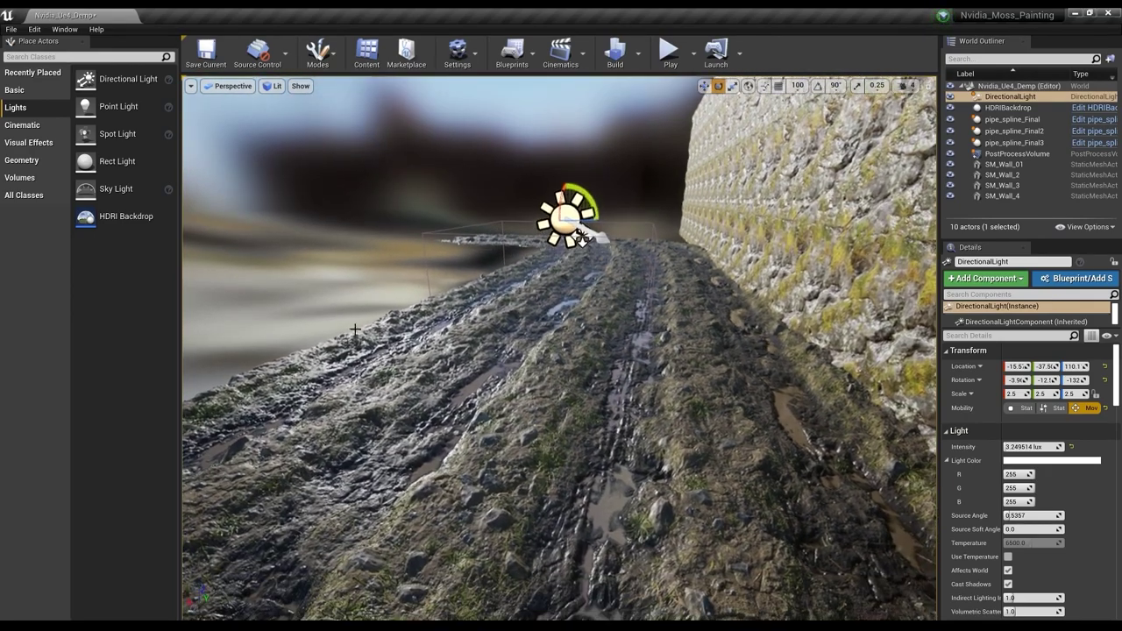
Step: Place the SM_Rock_01 mesh from the Meshes folder at the near outer edge of the road
{"action": "left_click", "coordinate": [367, 53]}
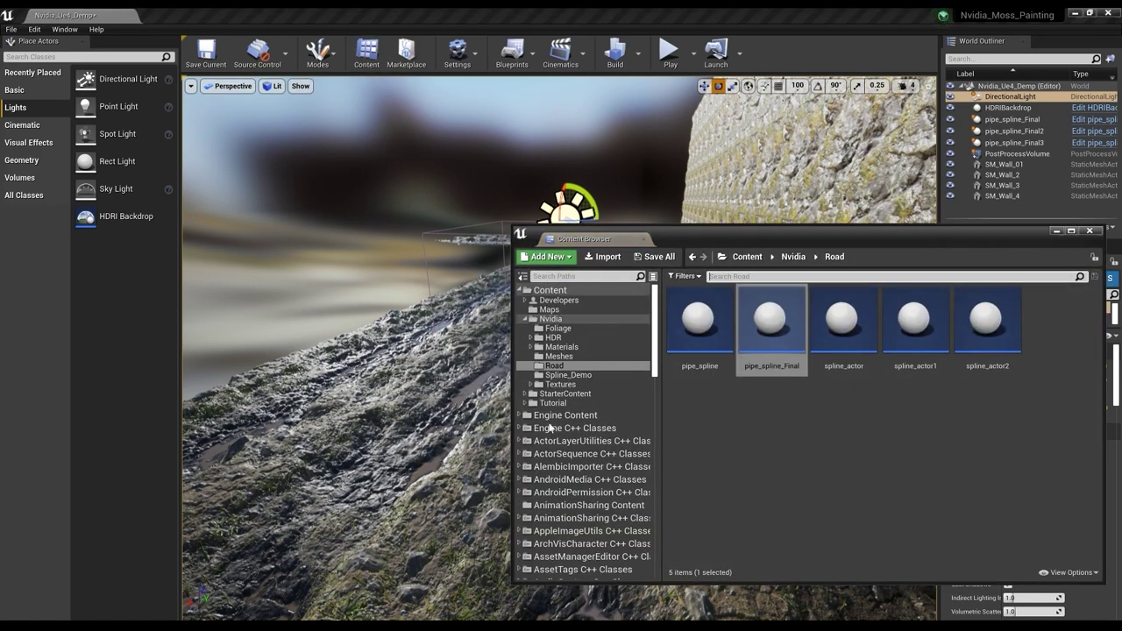
{"action": "left_click", "coordinate": [558, 356]}
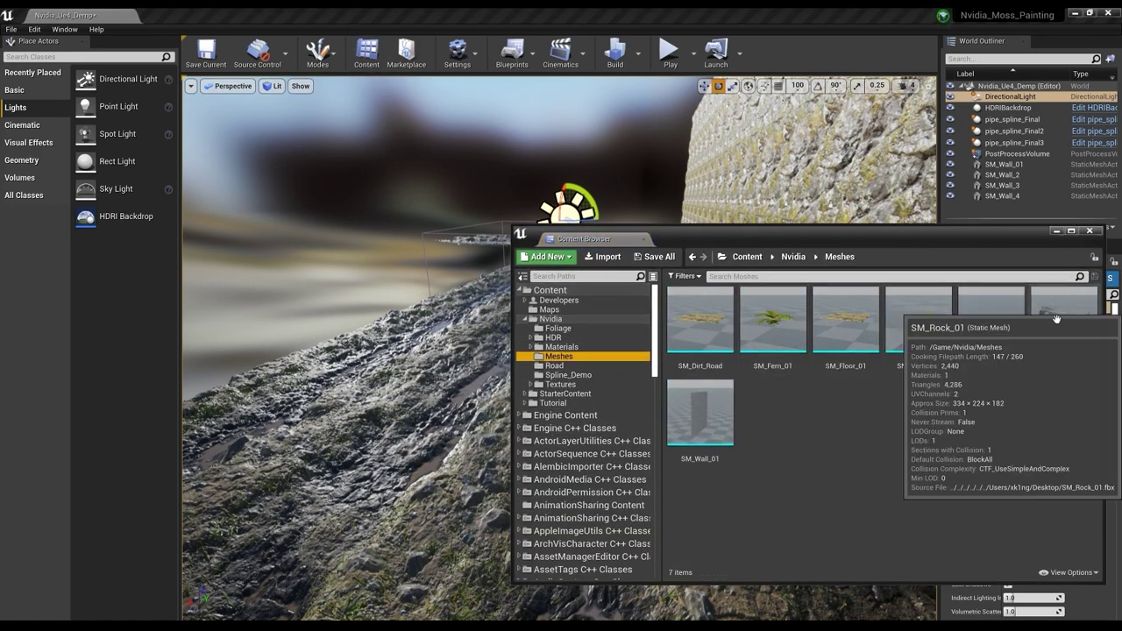
{"action": "left_click_drag", "start_coordinate": [1063, 321], "coordinate": [357, 341]}
{"action": "mouse_move", "coordinate": [534, 140]}
{"action": "right_mouse_down"}
{"action": "mouse_move", "coordinate": [553, 125]}
{"action": "mouse_move", "coordinate": [534, 141]}
{"action": "right_mouse_up"}
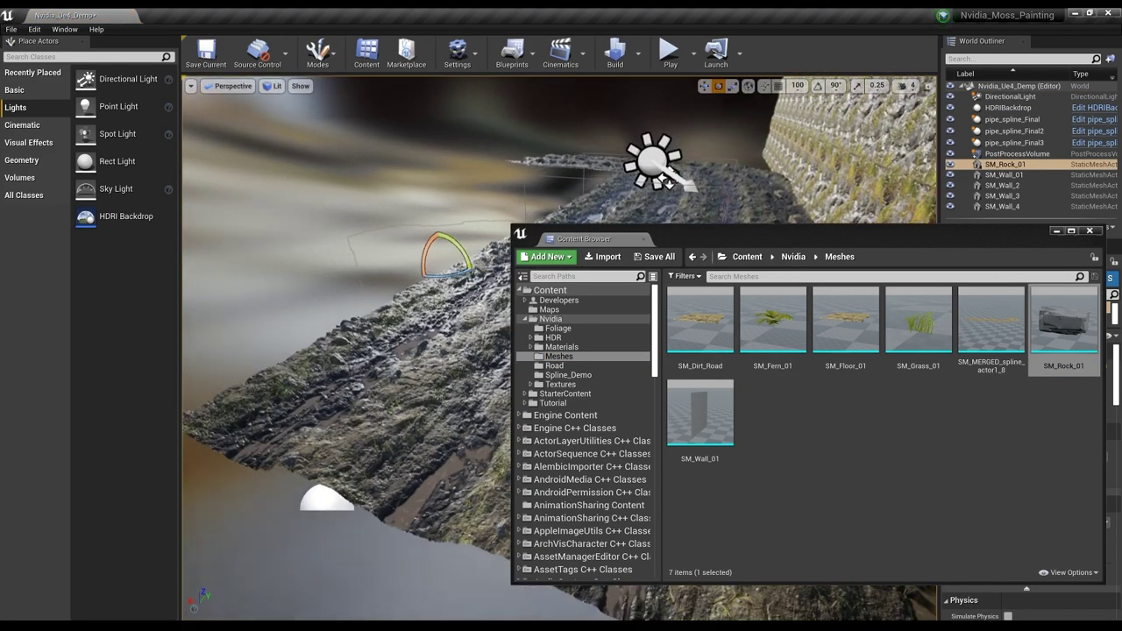
{"action": "left_click", "coordinate": [1055, 232]}
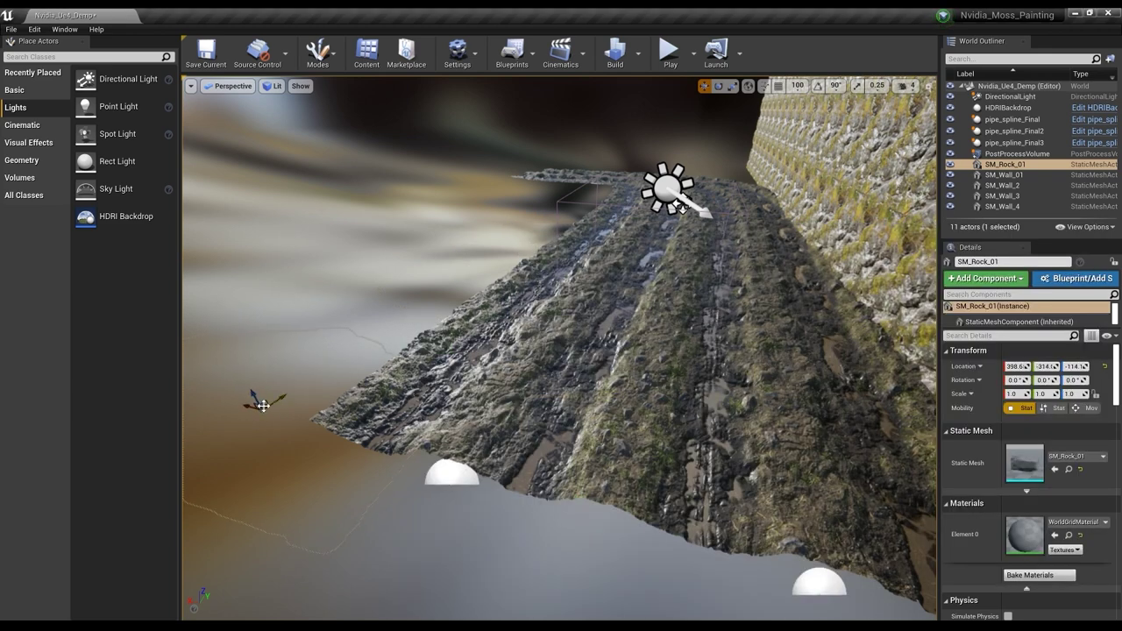
Step: Move the rock against the road's outer edge at about X 156 and raise it to about Z -7
{"action": "right_click_drag", "start_coordinate": [244, 409], "coordinate": [287, 391]}
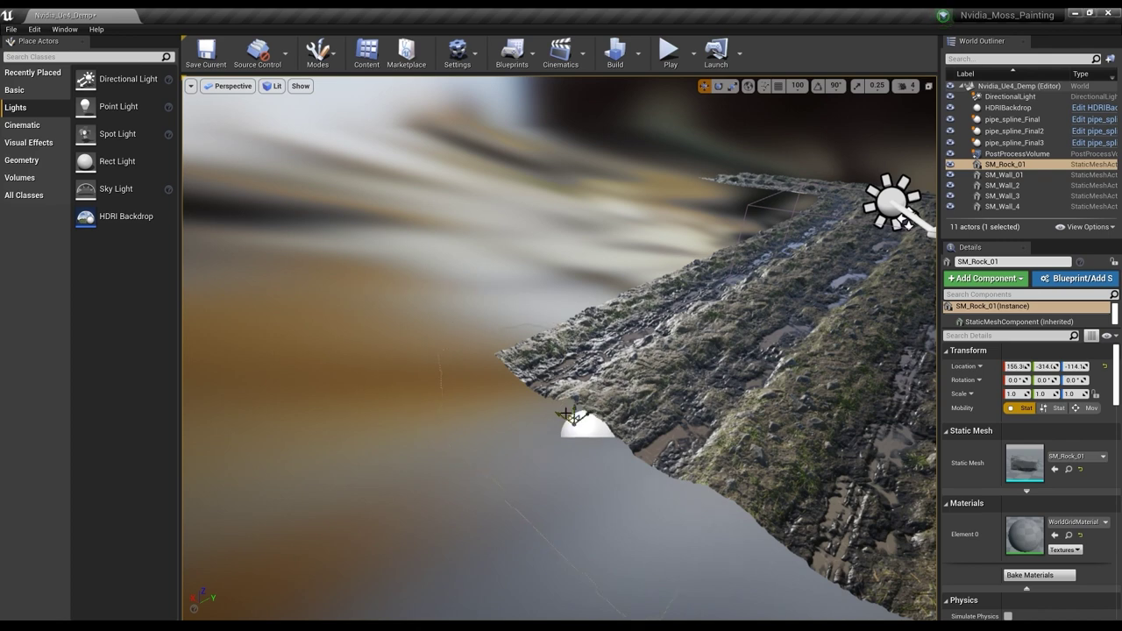
{"action": "mouse_move", "coordinate": [568, 375]}
{"action": "left_mouse_down"}
{"action": "mouse_move", "coordinate": [566, 302]}
{"action": "mouse_move", "coordinate": [569, 378]}
{"action": "left_mouse_up"}
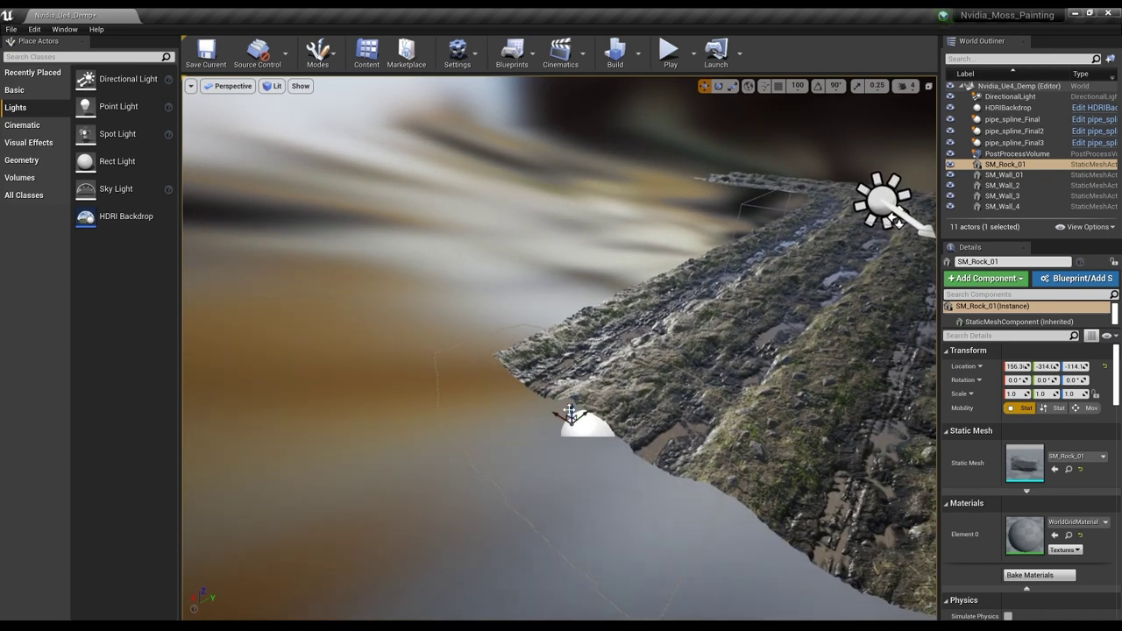
{"action": "left_click_drag", "start_coordinate": [570, 417], "coordinate": [569, 363]}
{"action": "key", "text": "e"}
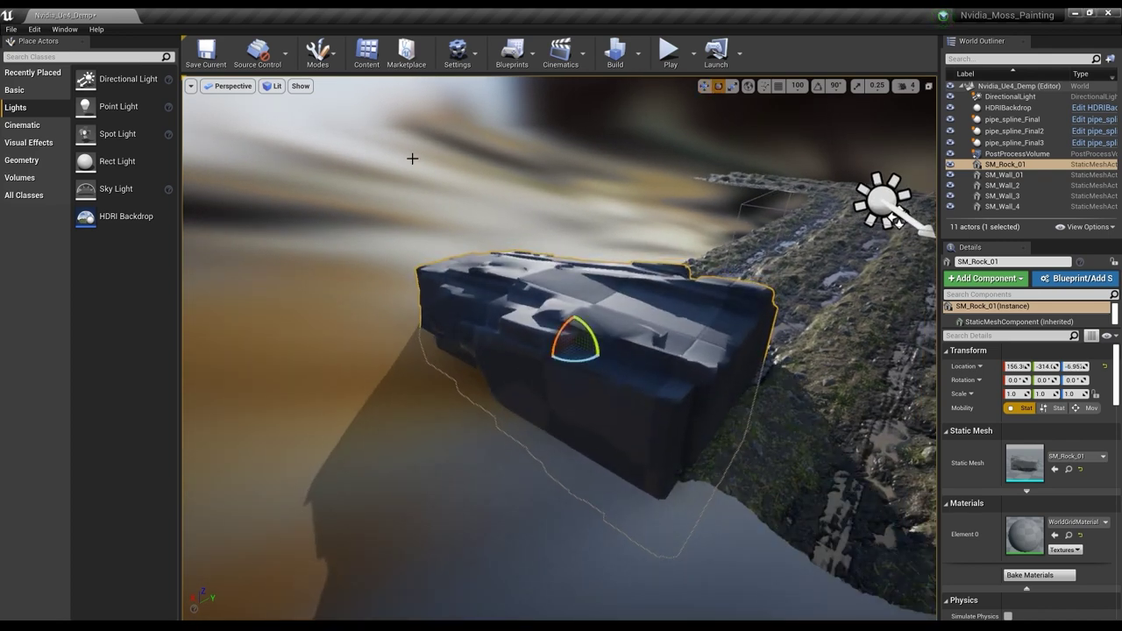
Step: Locate the cliff wall's MI_Cliff_01 material and apply it to the rock
{"action": "left_click", "coordinate": [368, 52]}
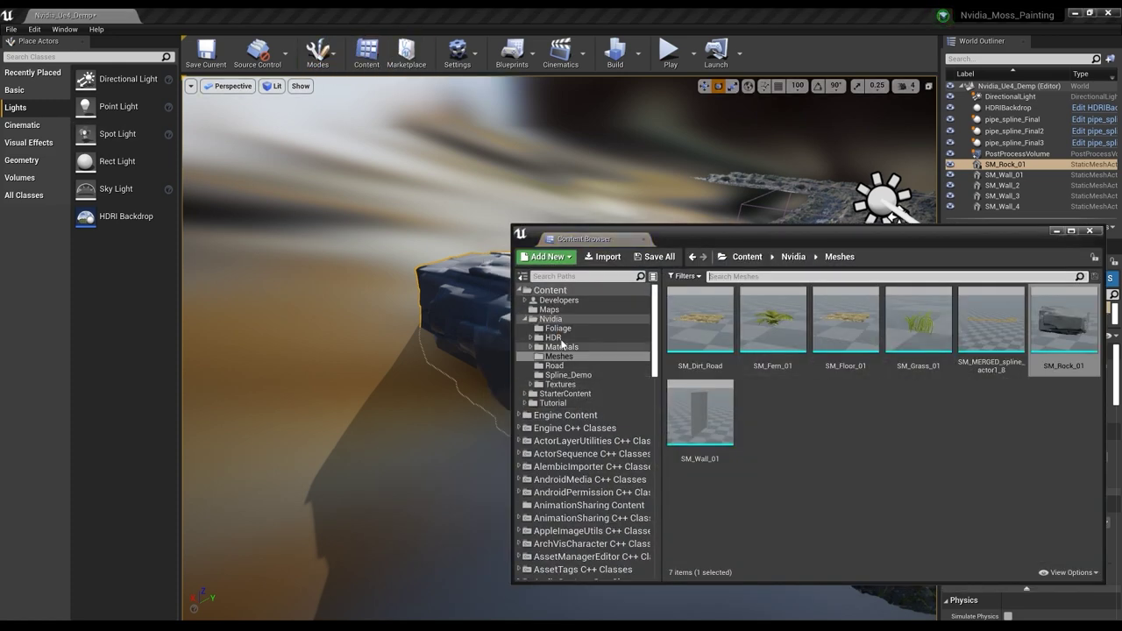
{"action": "left_click", "coordinate": [1054, 232]}
{"action": "right_click_drag", "start_coordinate": [772, 307], "coordinate": [917, 295]}
{"action": "left_click", "coordinate": [772, 307]}
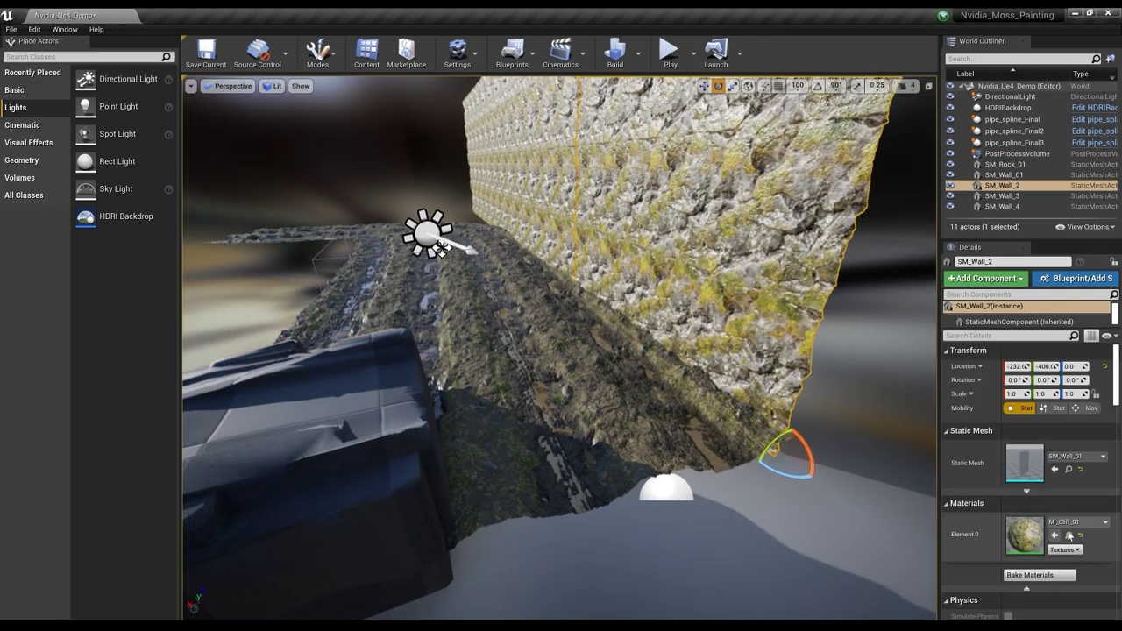
{"action": "left_click", "coordinate": [1069, 535]}
{"action": "left_click_drag", "start_coordinate": [830, 344], "coordinate": [337, 449]}
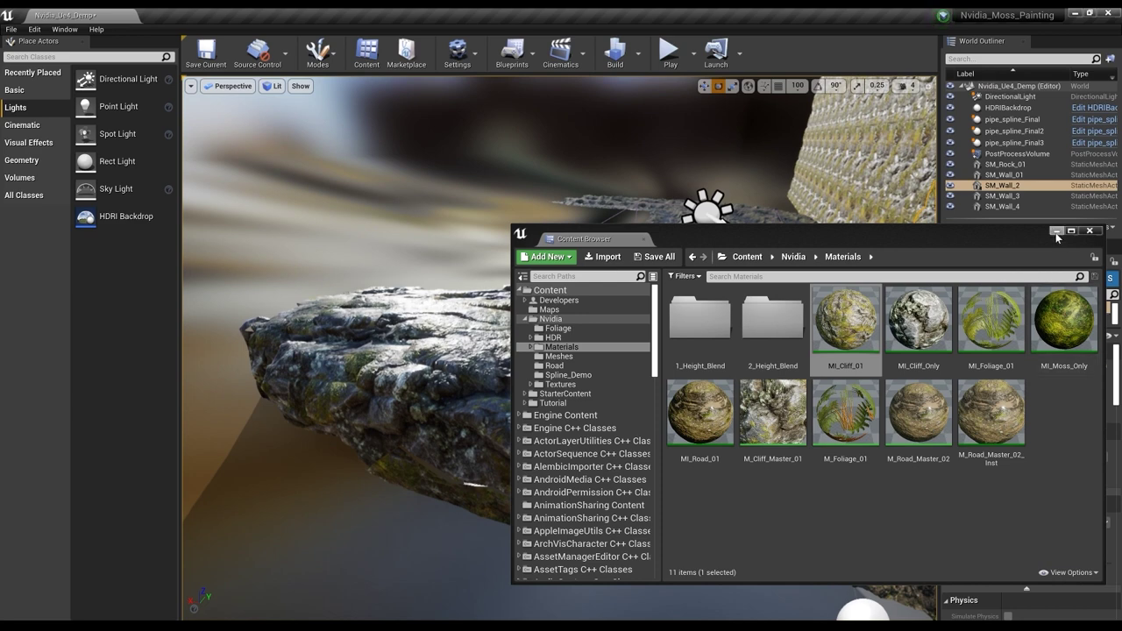
{"action": "left_click_drag", "start_coordinate": [971, 235], "coordinate": [679, 315]}
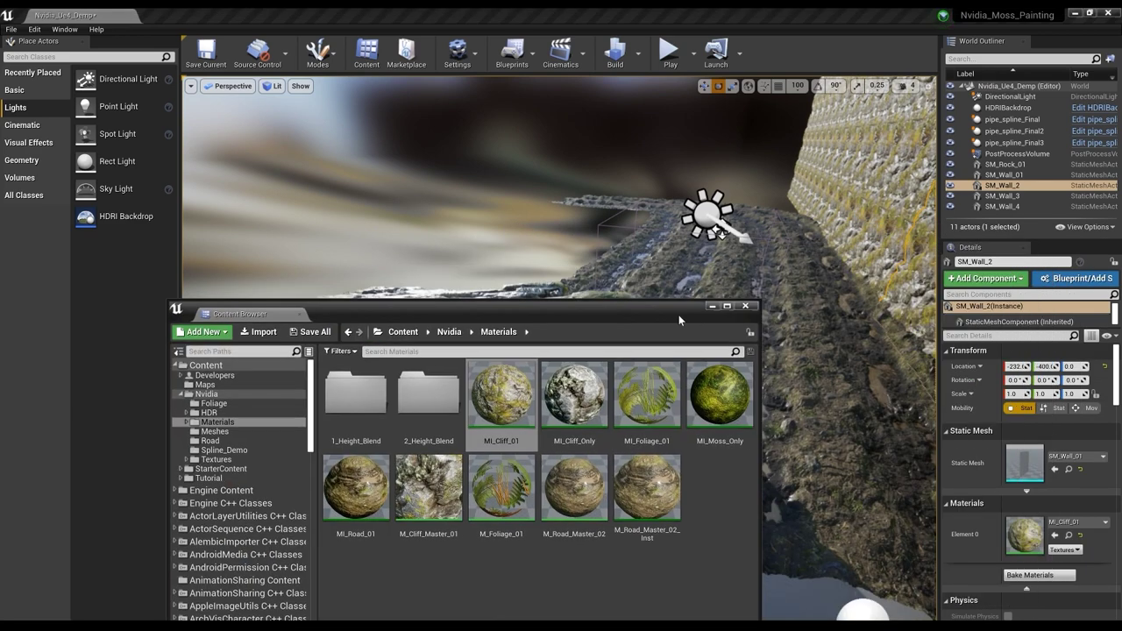
{"action": "left_click", "coordinate": [712, 308]}
Step: Rotate the rock roughly a quarter turn around Z and lower it to about Z -41
{"action": "left_click", "coordinate": [523, 395]}
{"action": "left_click_drag", "start_coordinate": [467, 400], "coordinate": [351, 402]}
{"action": "key", "text": "w"}
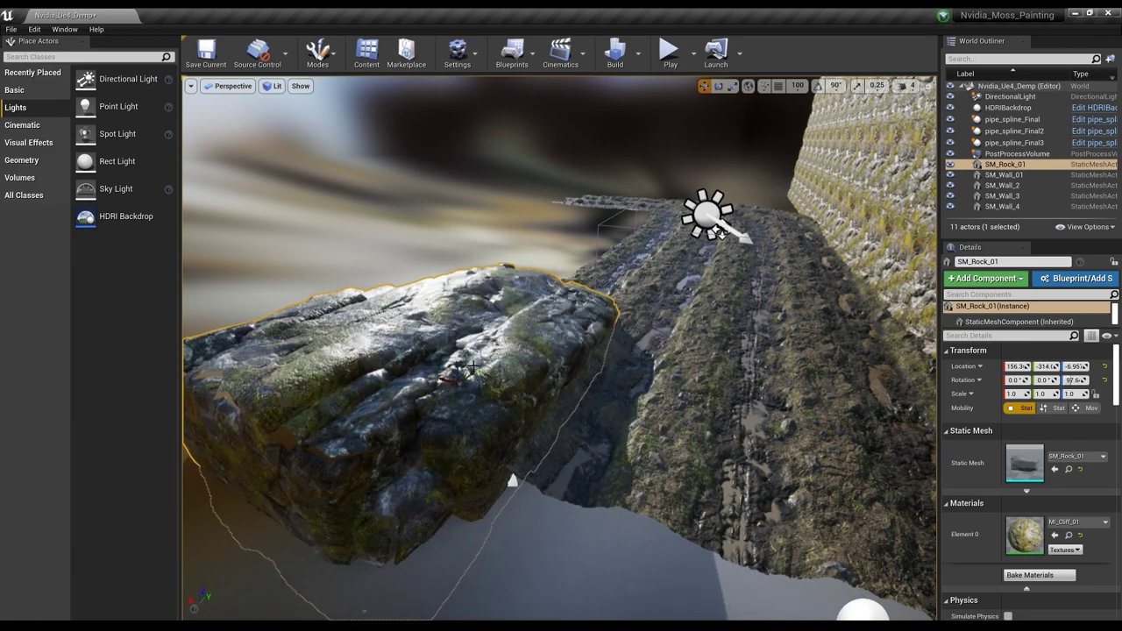
{"action": "left_click_drag", "start_coordinate": [455, 349], "coordinate": [455, 388]}
{"action": "right_click_drag", "start_coordinate": [456, 388], "coordinate": [502, 375]}
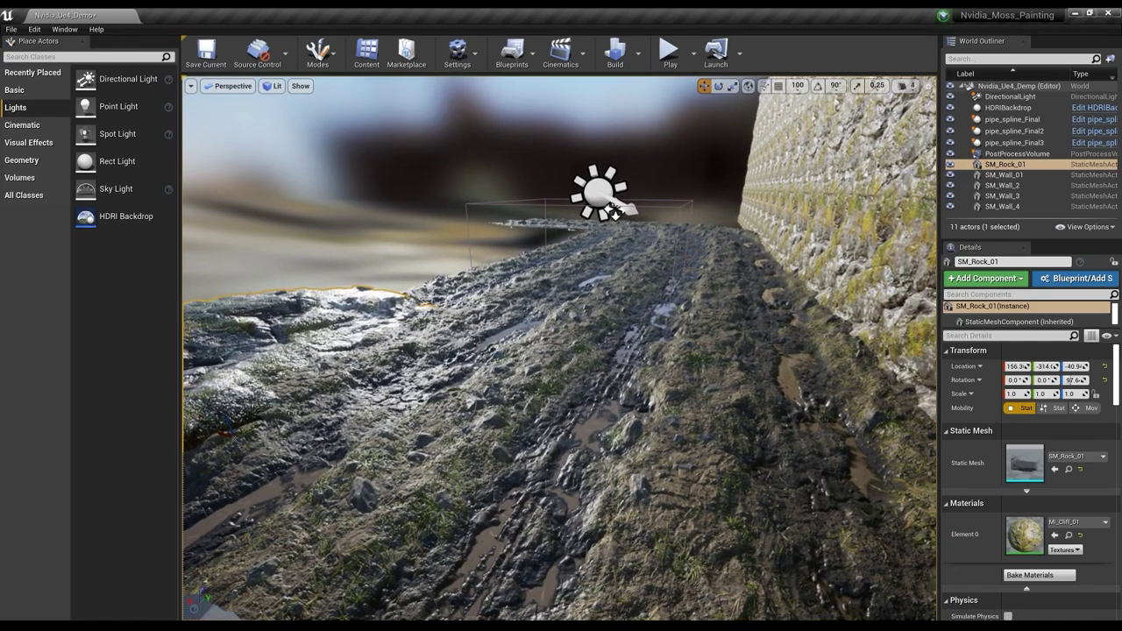
Step: Raise the rock to about Z -17 so it stands out beside the road
{"action": "right_click_drag", "start_coordinate": [536, 292], "coordinate": [508, 293]}
{"action": "left_click_drag", "start_coordinate": [525, 326], "coordinate": [527, 300]}
{"action": "right_click_drag", "start_coordinate": [526, 300], "coordinate": [572, 284]}
{"action": "key", "text": "w"}
{"action": "right_click_drag", "start_coordinate": [587, 353], "coordinate": [598, 360]}
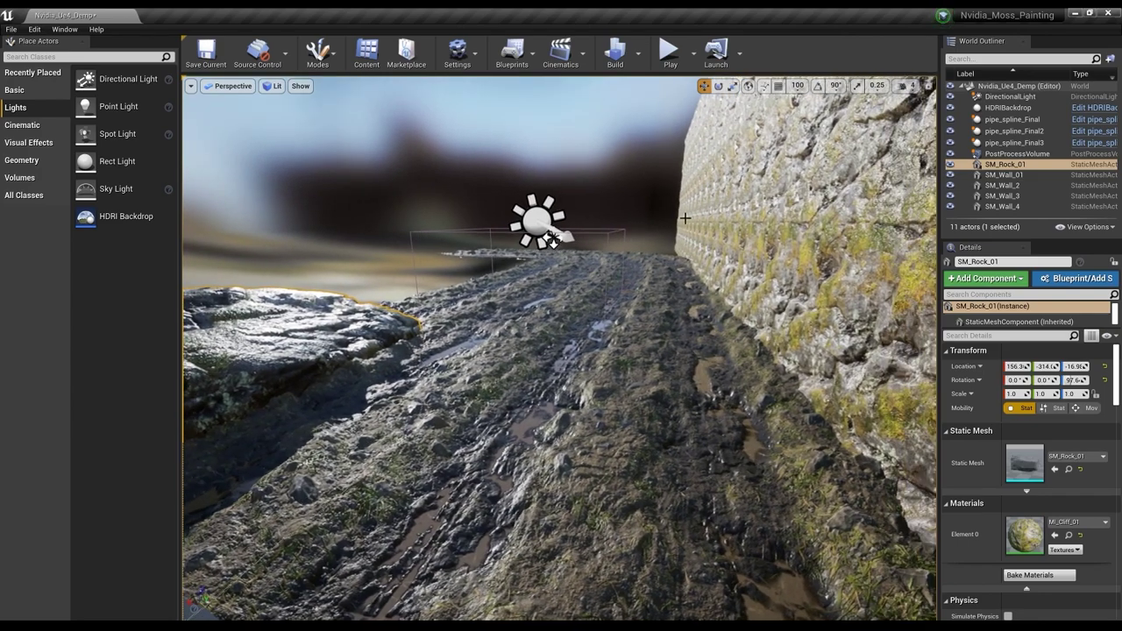
{"action": "right_click_drag", "start_coordinate": [550, 237], "coordinate": [488, 184]}
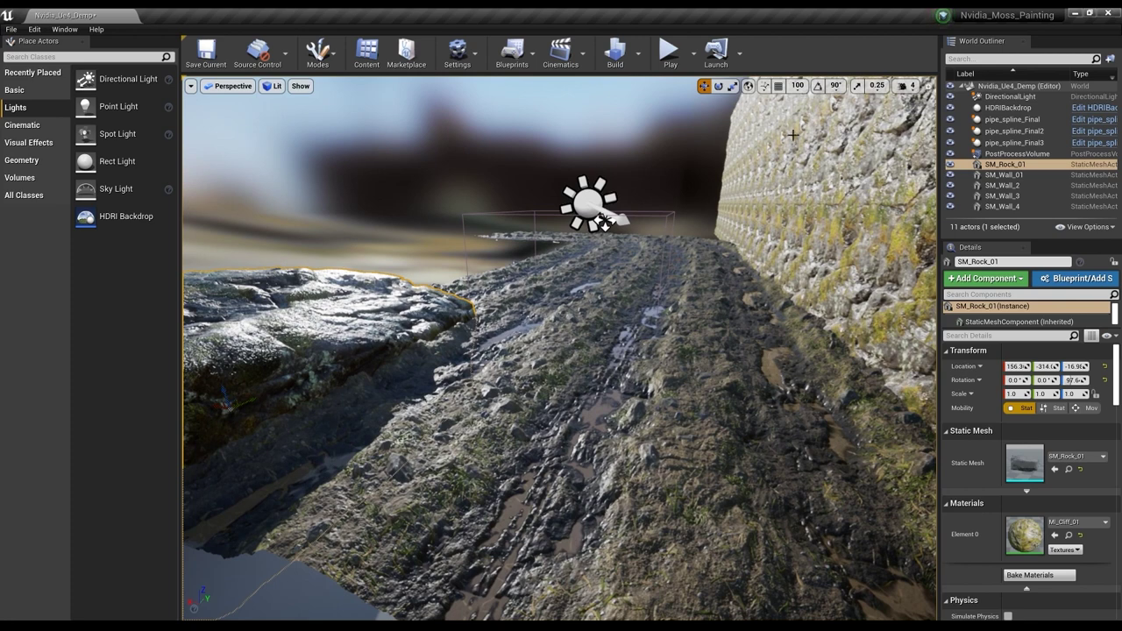
Step: Try placing a Cine Camera Actor over the road and delete it again
{"action": "left_click", "coordinate": [36, 128]}
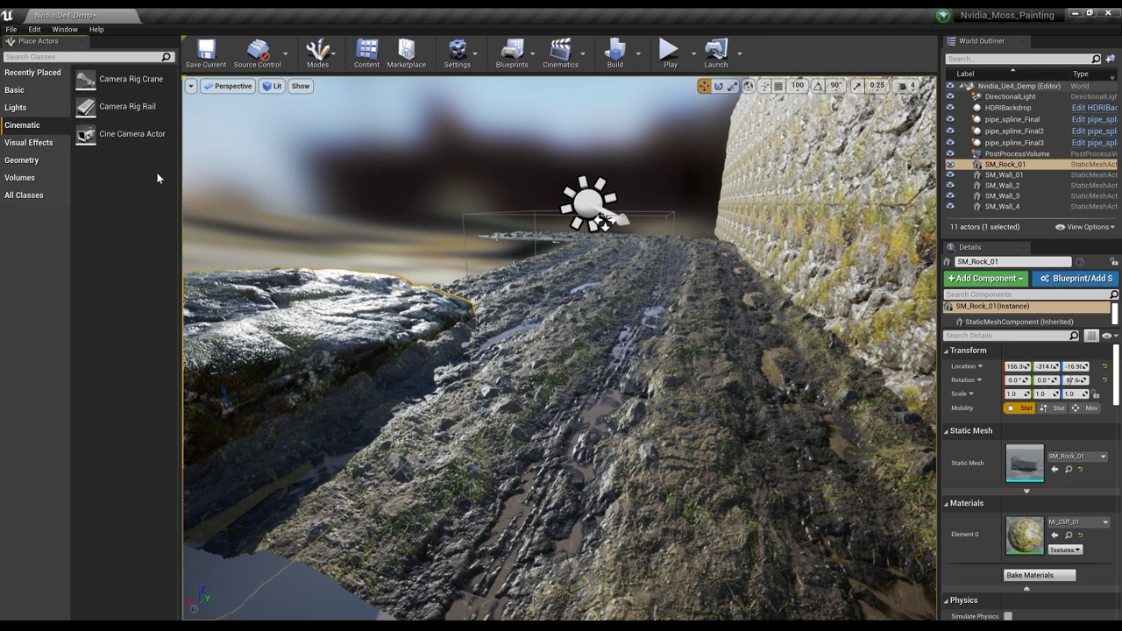
{"action": "left_click_drag", "start_coordinate": [122, 133], "coordinate": [619, 263]}
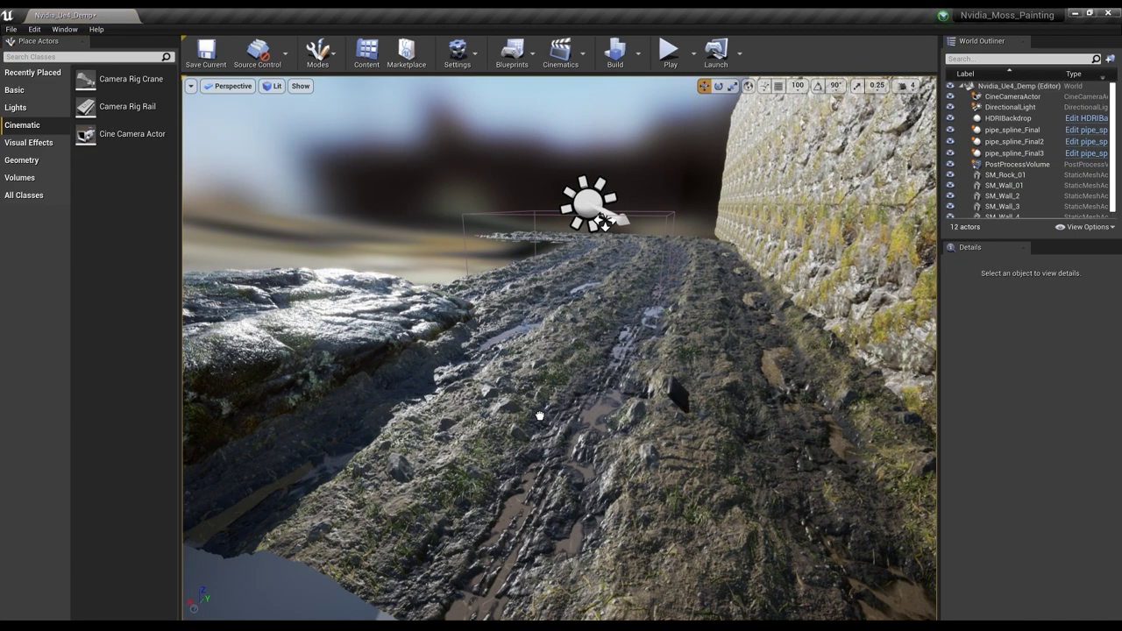
{"action": "left_click_drag", "start_coordinate": [540, 416], "coordinate": [543, 413]}
{"action": "key", "text": "Escape"}
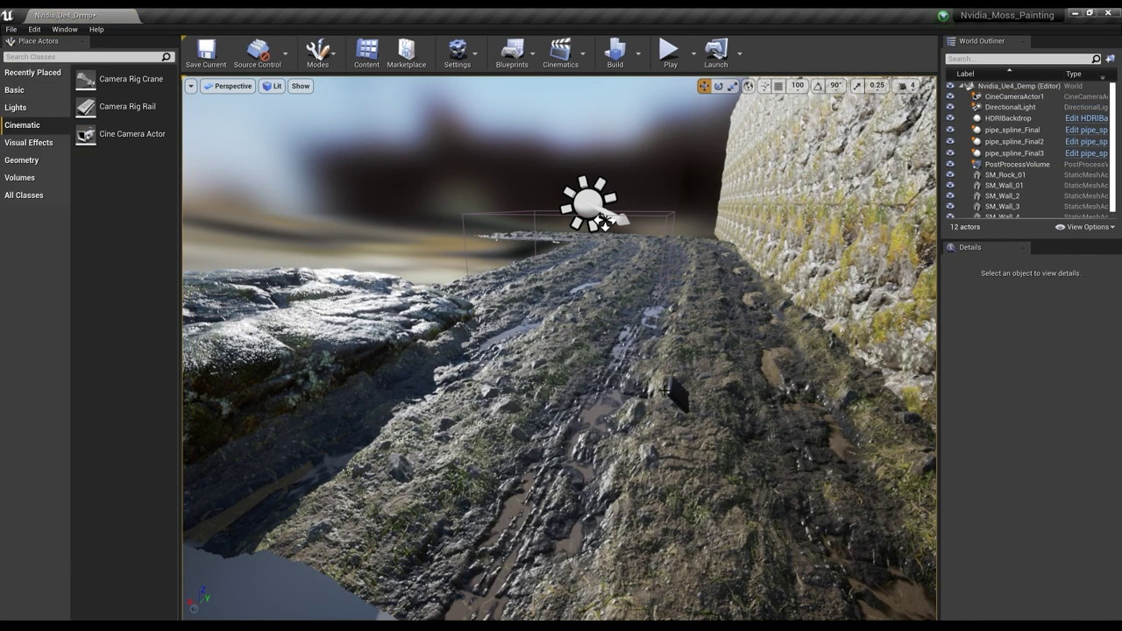
{"action": "left_click", "coordinate": [673, 393]}
{"action": "key", "text": "Delete"}
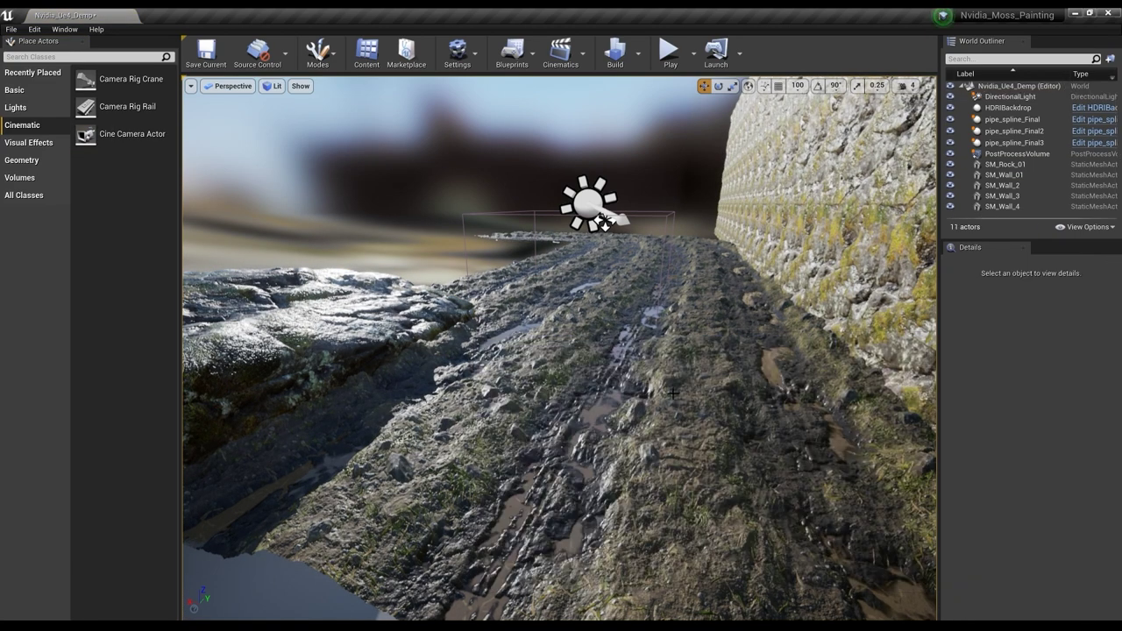
Step: Create a CineCameraActor from the current view over the road and keep it selected
{"action": "left_click", "coordinate": [227, 85]}
{"action": "left_click", "coordinate": [190, 86]}
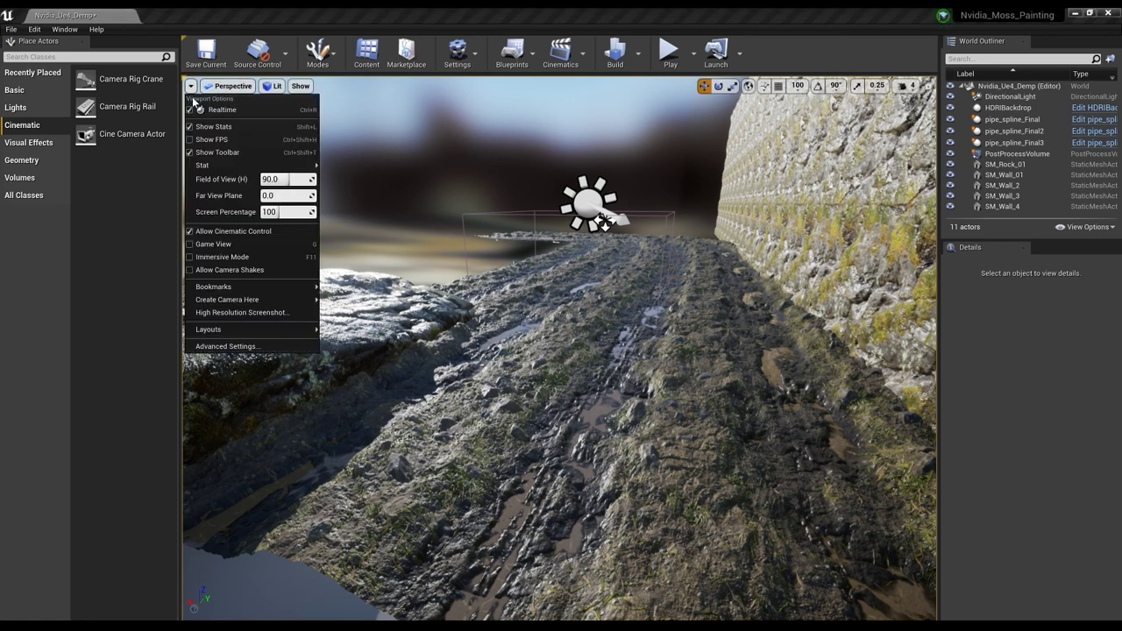
{"action": "mouse_move", "coordinate": [263, 300]}
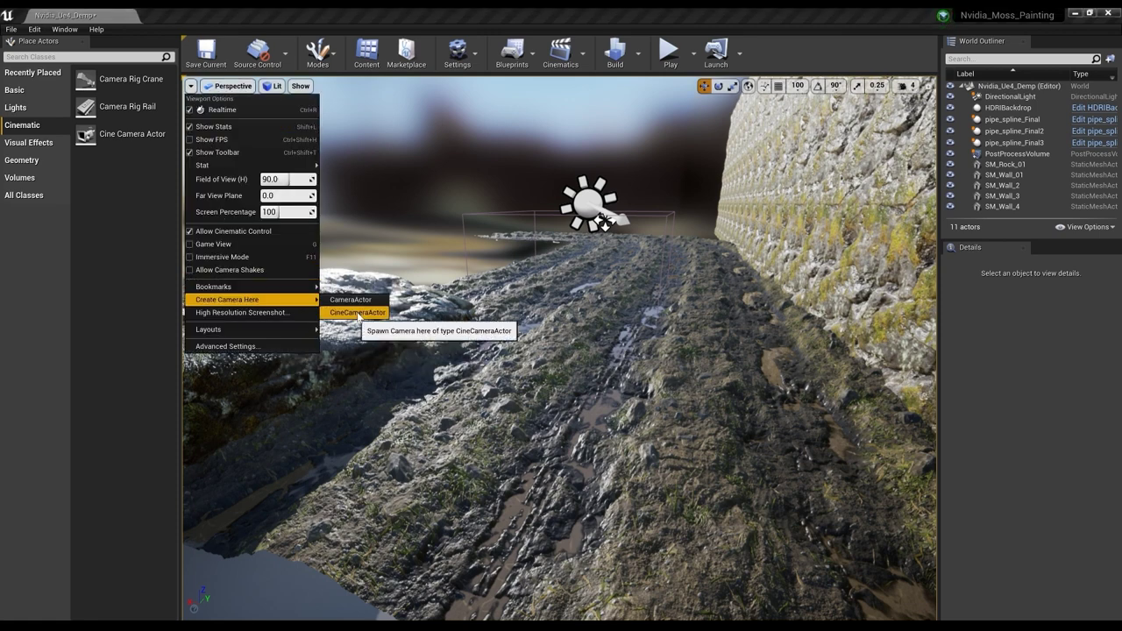
{"action": "left_click", "coordinate": [357, 313]}
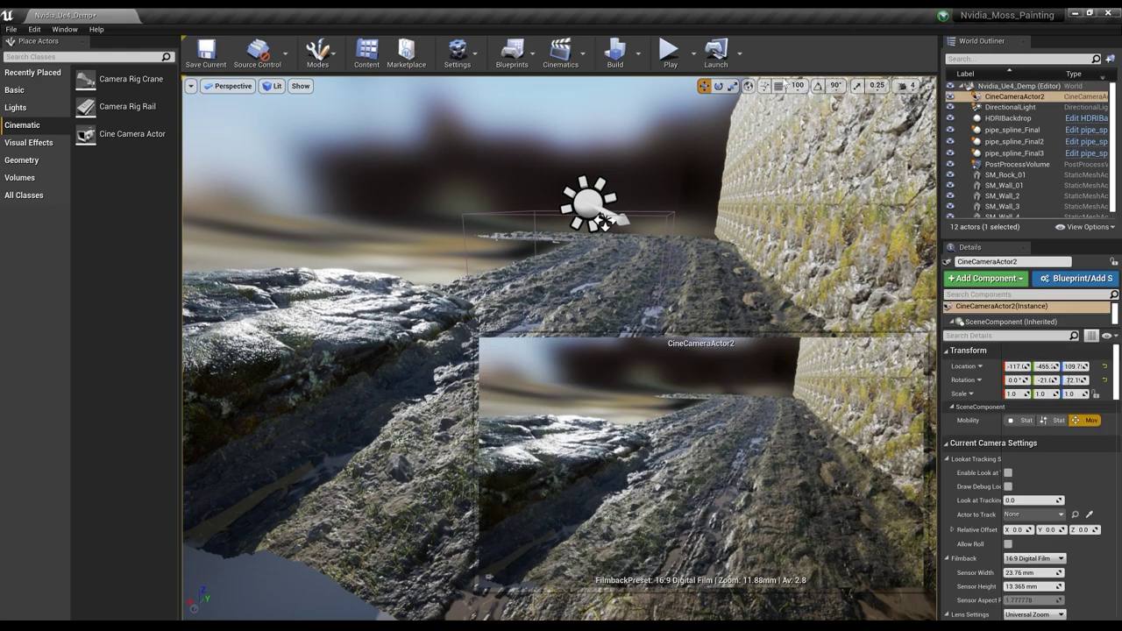
{"action": "right_click_drag", "start_coordinate": [681, 249], "coordinate": [681, 279]}
{"action": "left_click", "coordinate": [1019, 107]}
{"action": "left_click", "coordinate": [1017, 96]}
Step: Pilot CineCameraActor2 and reframe its shot lower over the muddy road, with the rock and cliff wall on either side
{"action": "left_click", "coordinate": [230, 86]}
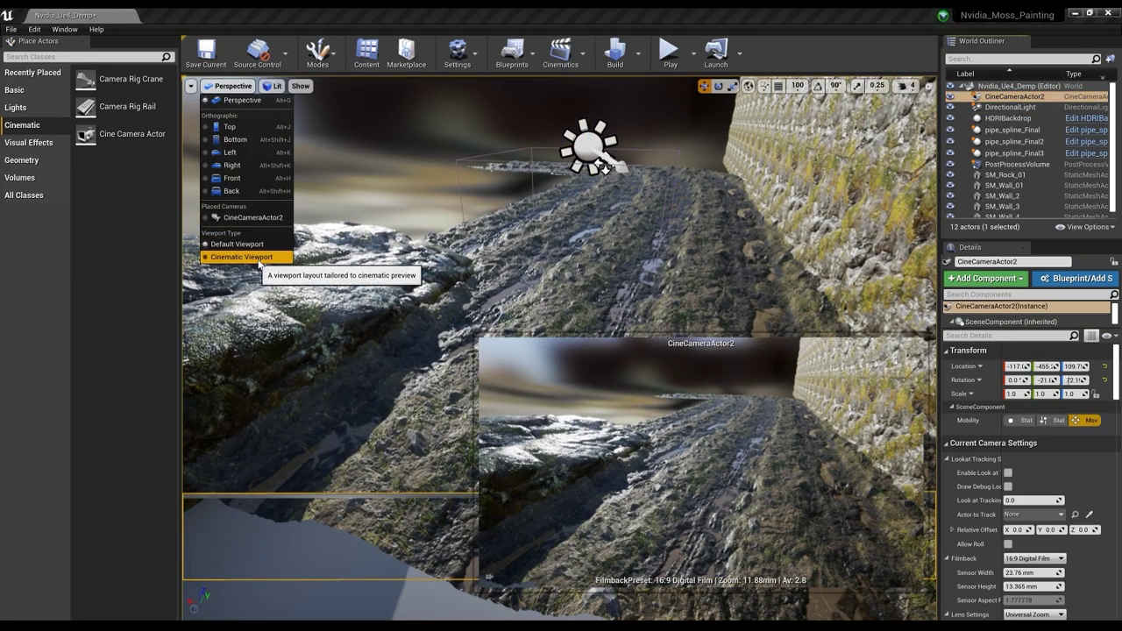
{"action": "left_click", "coordinate": [263, 218]}
{"action": "right_click_drag", "start_coordinate": [561, 350], "coordinate": [536, 366]}
{"action": "middle_click_drag", "start_coordinate": [537, 366], "coordinate": [530, 369]}
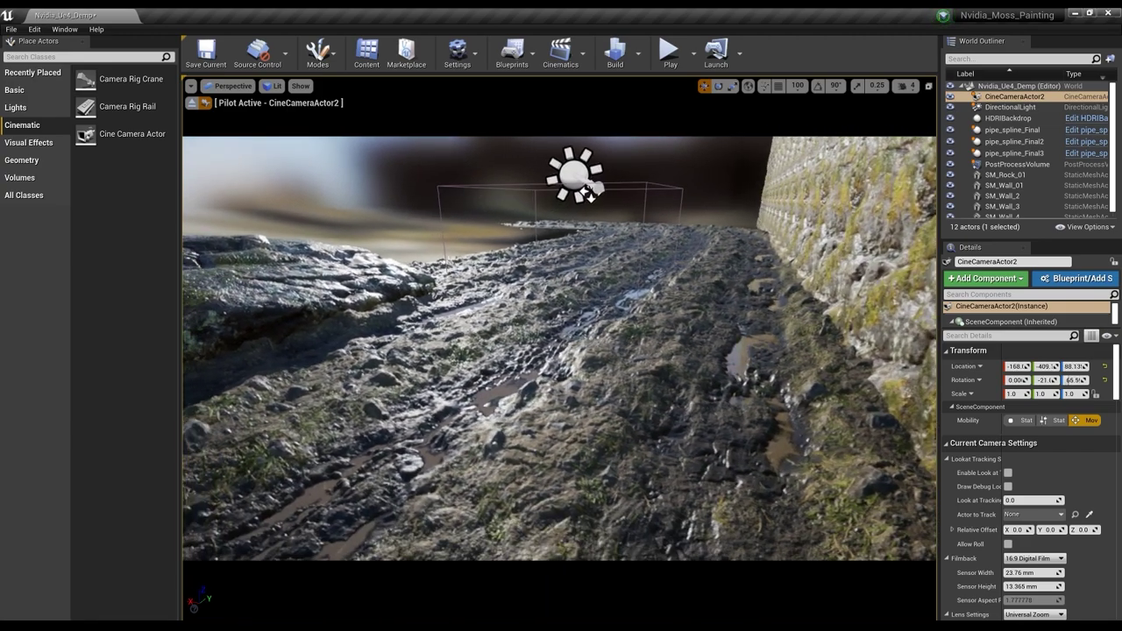
Step: Try other sensor width and minimum and maximum focal length values on the camera, undoing each change
{"action": "scroll", "coordinate": [1040, 508], "scroll_direction": "down", "scroll_amount": 2}
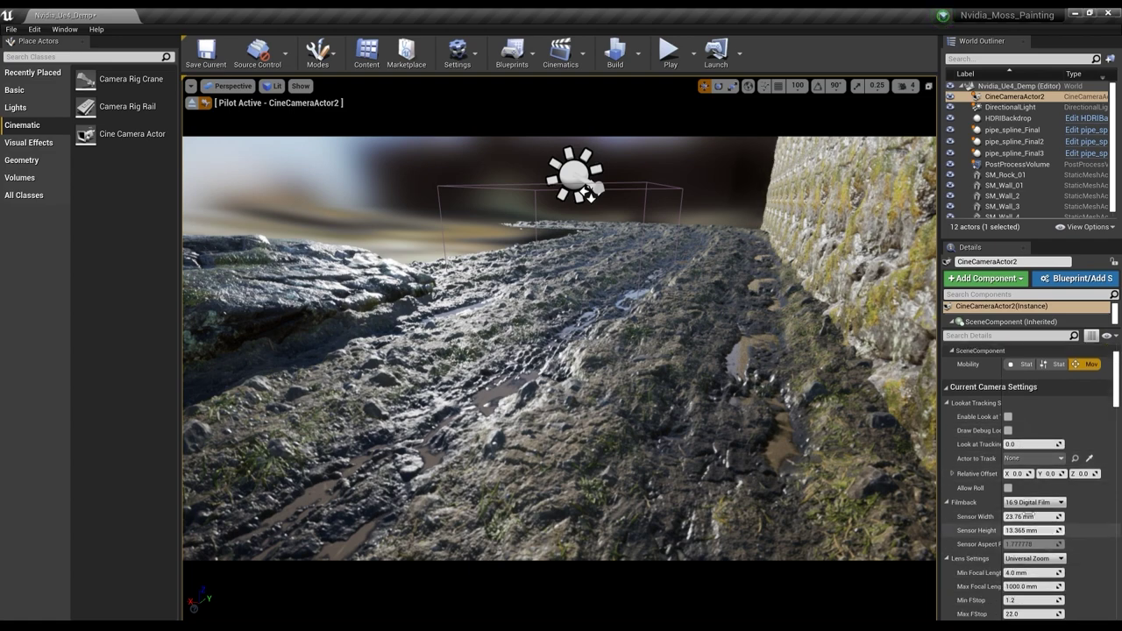
{"action": "left_click_drag", "start_coordinate": [1030, 517], "coordinate": [1048, 518]}
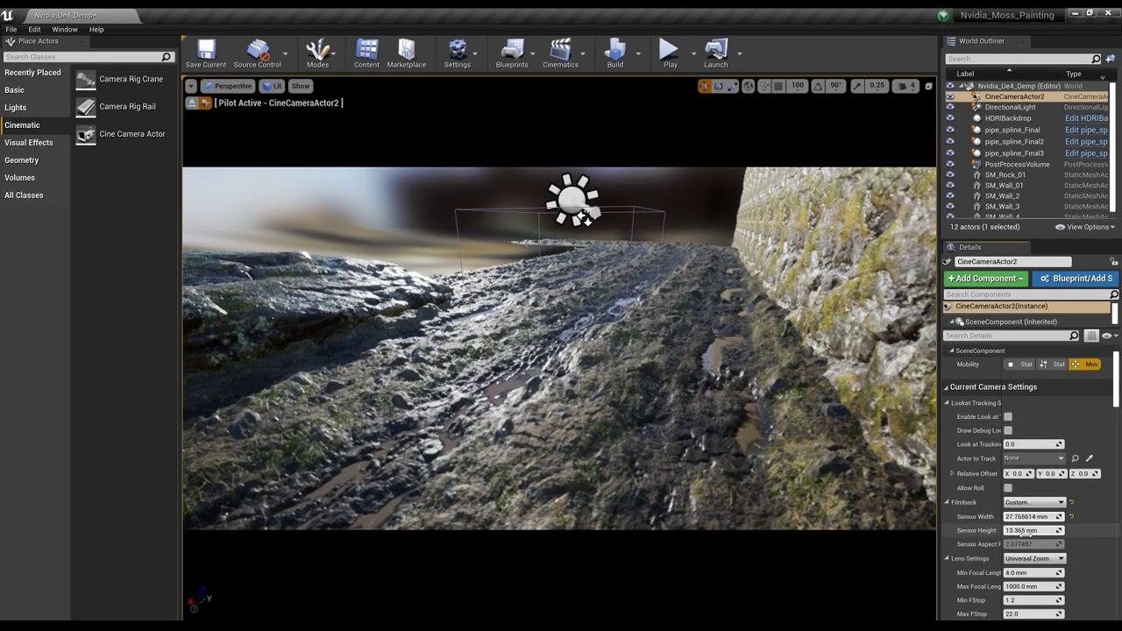
{"action": "key", "text": "ctrl+z"}
{"action": "scroll", "coordinate": [1017, 533], "scroll_direction": "down", "scroll_amount": 1}
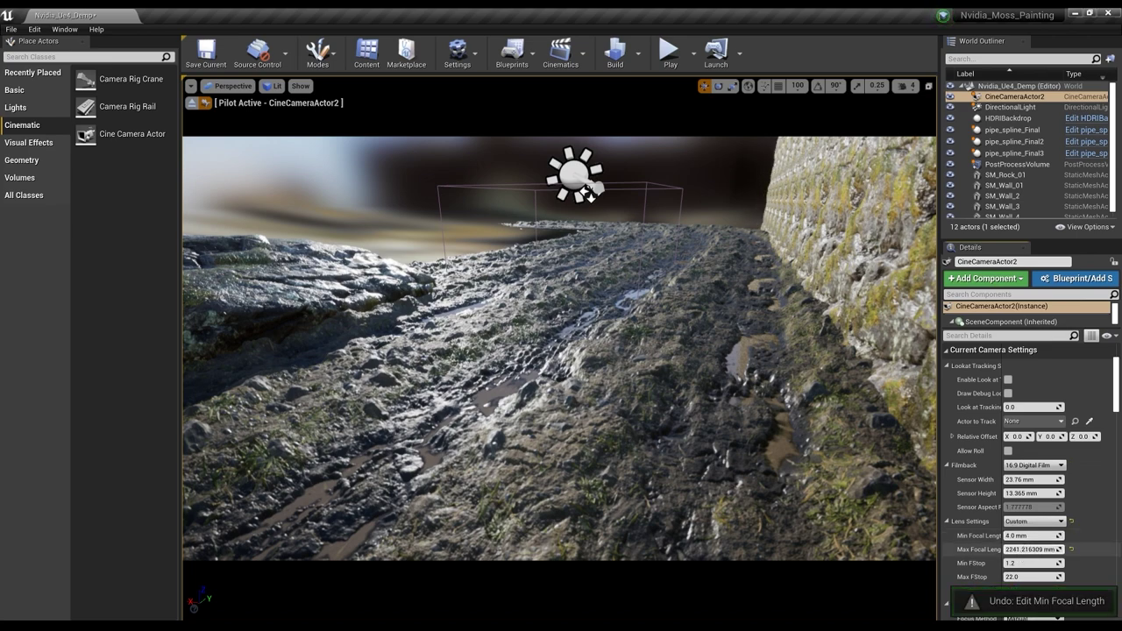
{"action": "mouse_move", "coordinate": [1033, 550]}
{"action": "left_mouse_down"}
{"action": "mouse_move", "coordinate": [1009, 550]}
{"action": "mouse_move", "coordinate": [1028, 549]}
{"action": "left_mouse_up"}
{"action": "key", "text": "ctrl+z"}
{"action": "left_click_drag", "start_coordinate": [1033, 536], "coordinate": [1056, 536]}
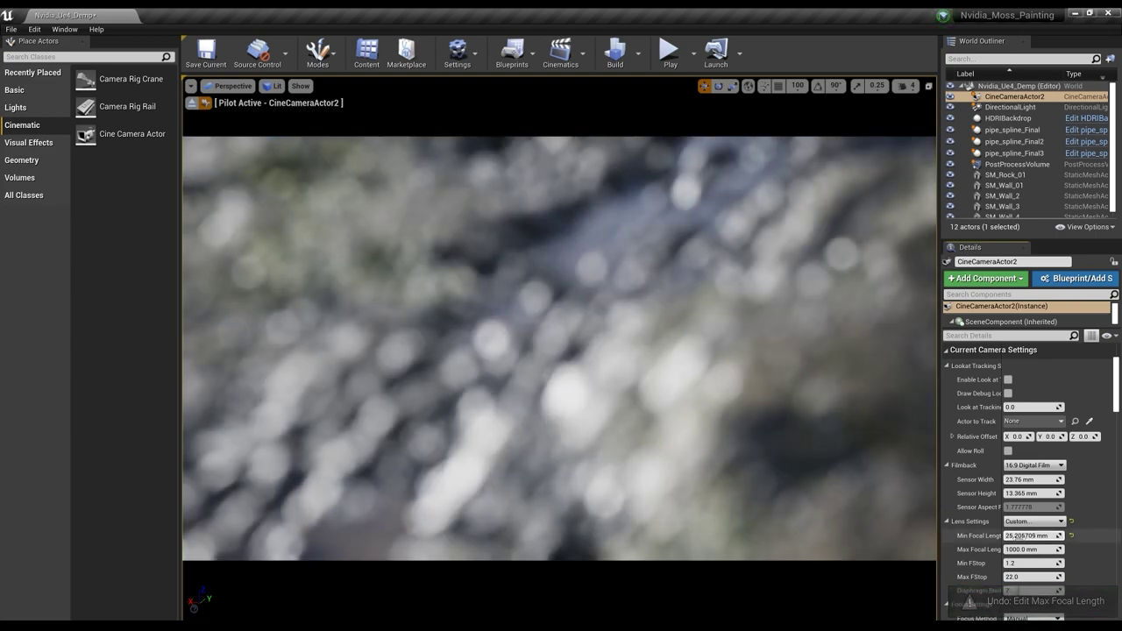
{"action": "key", "text": "ctrl+z"}
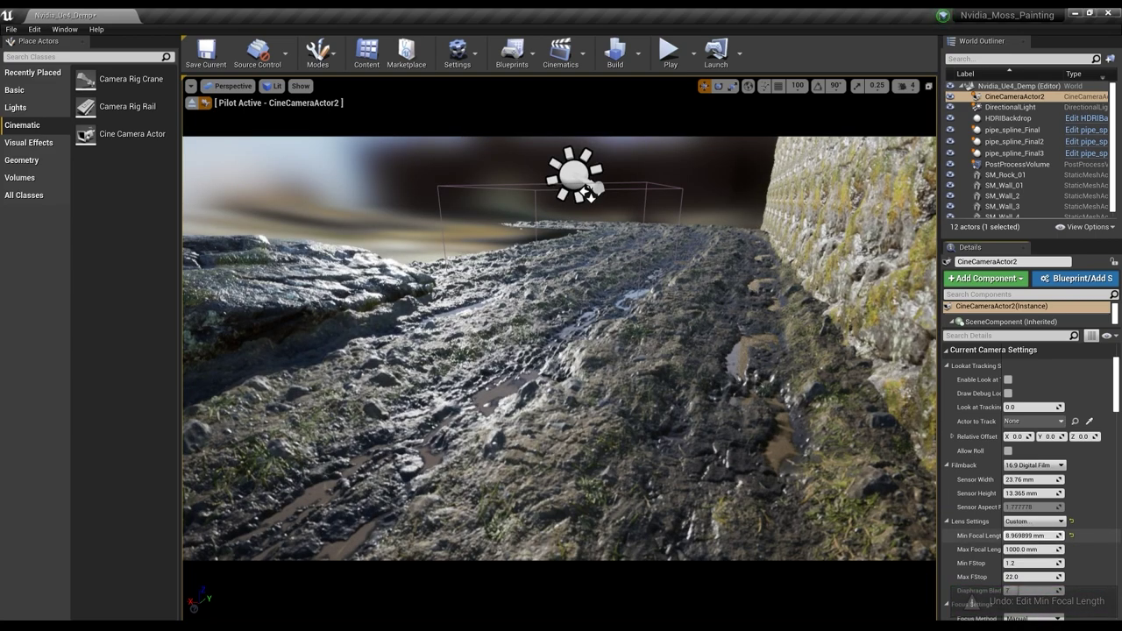
{"action": "left_click_drag", "start_coordinate": [1033, 535], "coordinate": [1045, 535]}
{"action": "scroll", "coordinate": [575, 374], "scroll_direction": "down", "scroll_amount": 4}
{"action": "key", "text": "ctrl+z"}
{"action": "right_click_drag", "start_coordinate": [677, 420], "coordinate": [672, 403]}
{"action": "key", "text": "ctrl+z"}
{"action": "key", "text": "ctrl+z"}
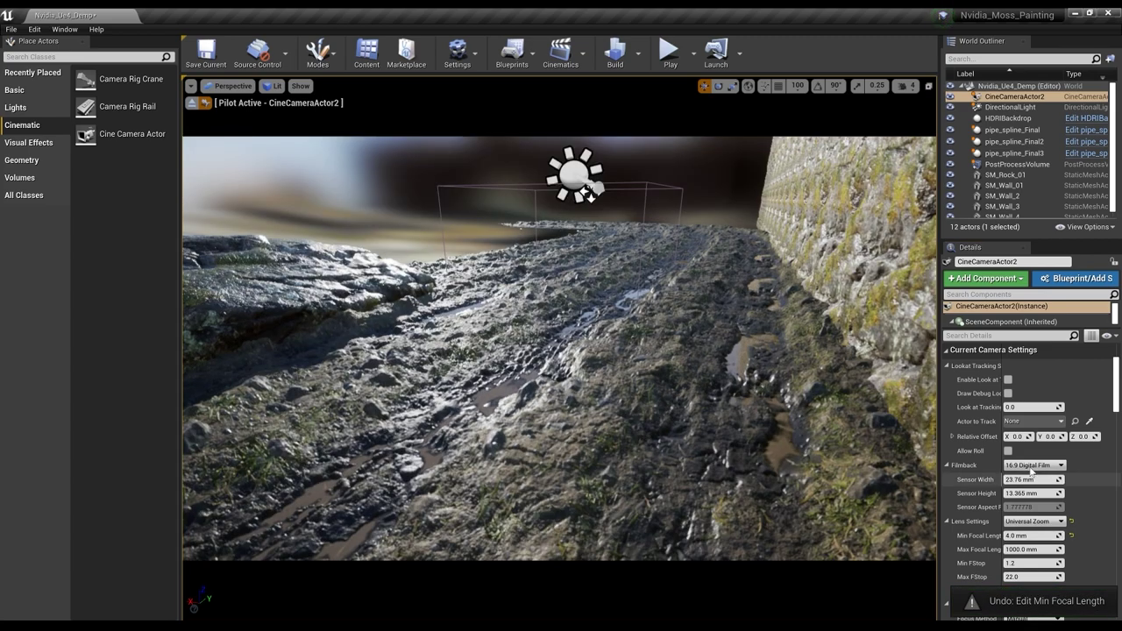
Step: Widen the camera's sensor to about 26.4 mm and stop piloting the camera
{"action": "left_click_drag", "start_coordinate": [1031, 480], "coordinate": [1059, 480]}
{"action": "left_click", "coordinate": [347, 254]}
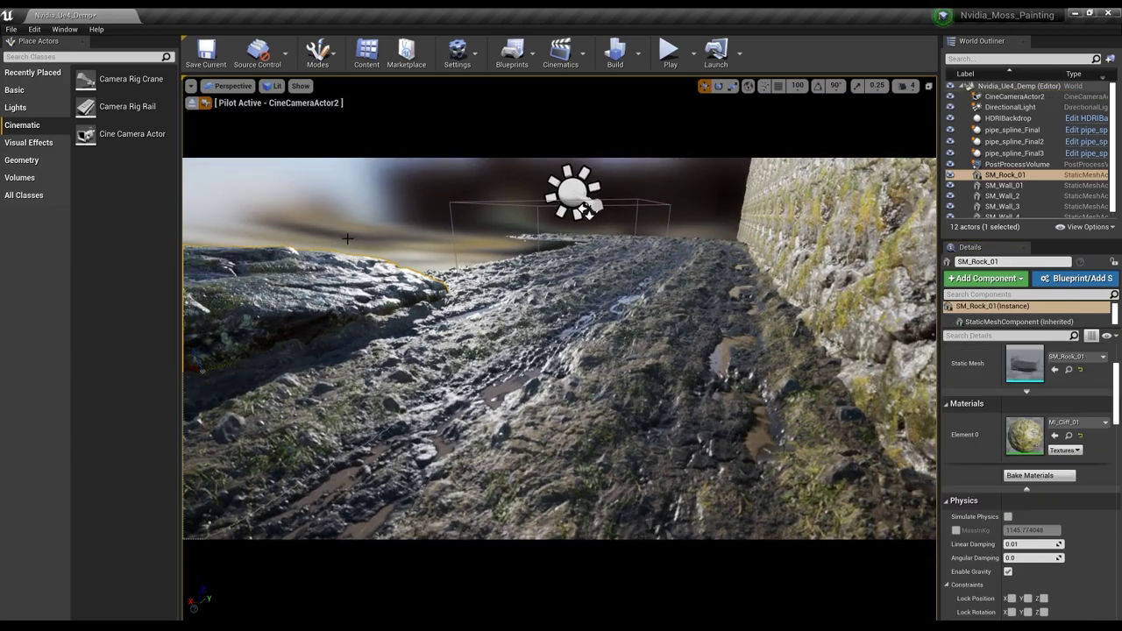
{"action": "left_click", "coordinate": [192, 103]}
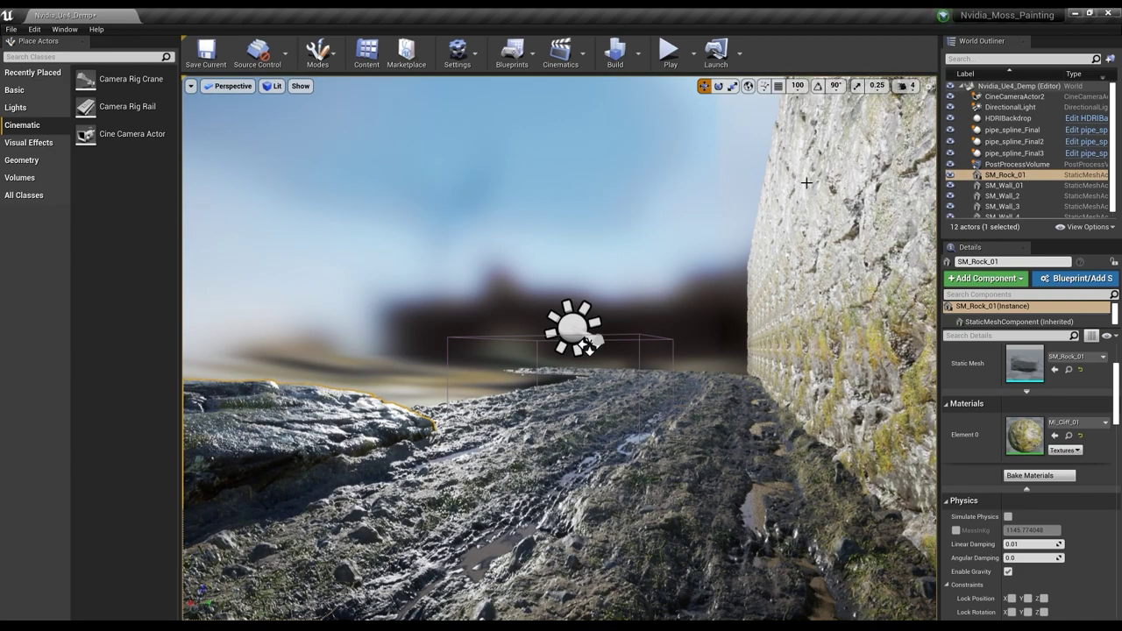
Step: Select CineCameraActor2 and pin its preview so the shot stays visible while editing the scene
{"action": "right_click_drag", "start_coordinate": [789, 254], "coordinate": [799, 298]}
{"action": "right_click_drag", "start_coordinate": [650, 254], "coordinate": [704, 254]}
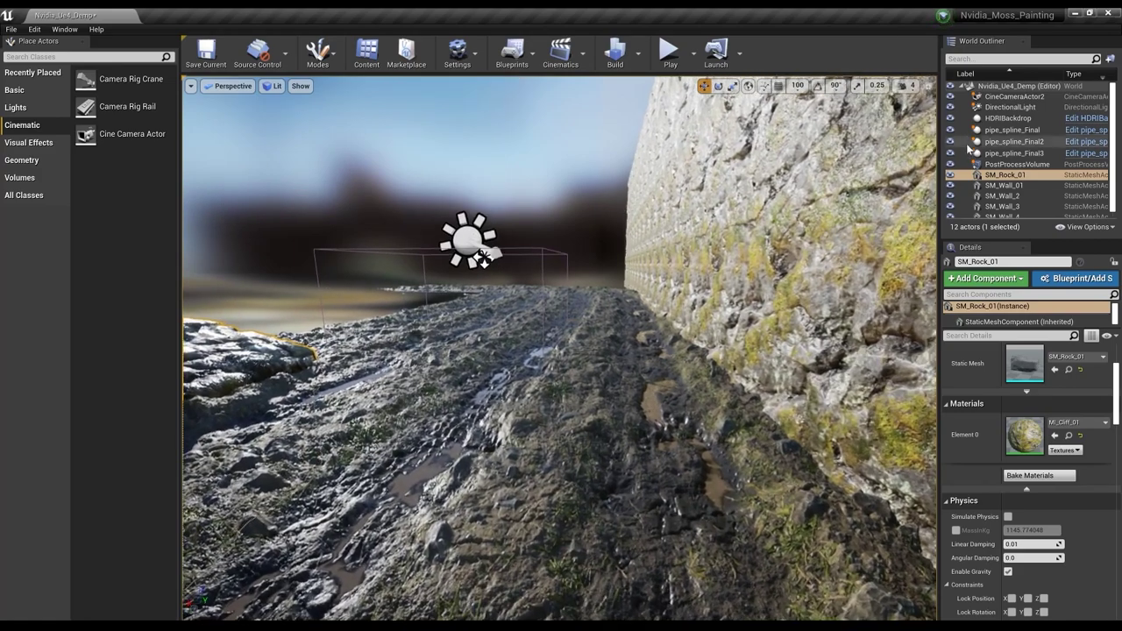
{"action": "left_click", "coordinate": [1013, 97]}
{"action": "right_click_drag", "start_coordinate": [789, 254], "coordinate": [738, 308]}
{"action": "right_click_drag", "start_coordinate": [480, 219], "coordinate": [480, 219]}
{"action": "left_click", "coordinate": [314, 257]}
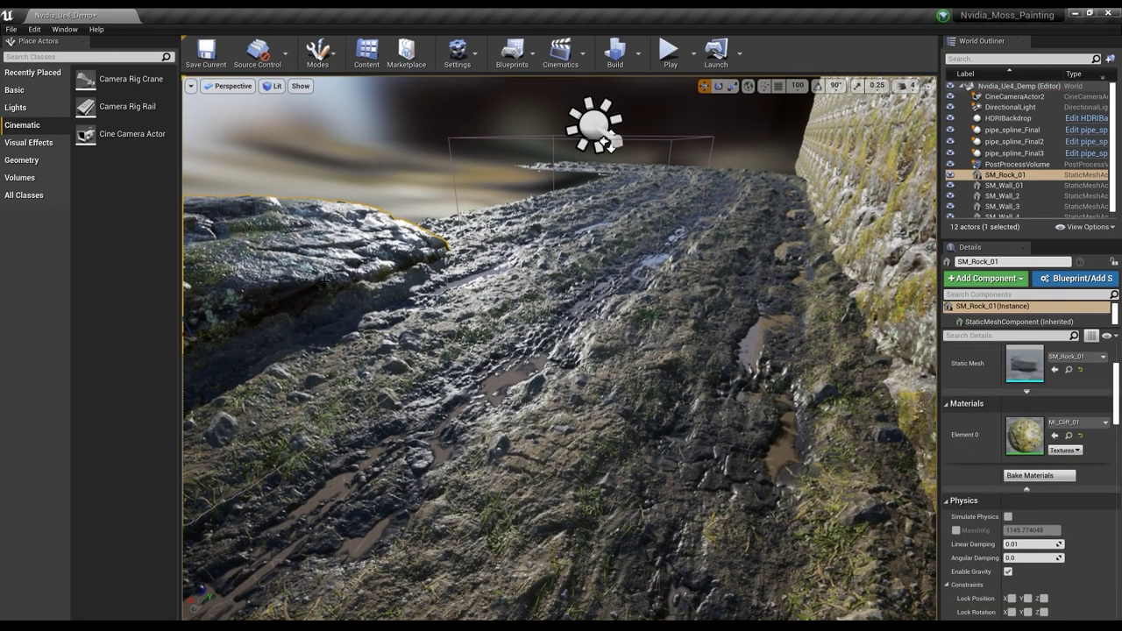
{"action": "left_click", "coordinate": [1020, 165]}
{"action": "left_click", "coordinate": [1034, 96]}
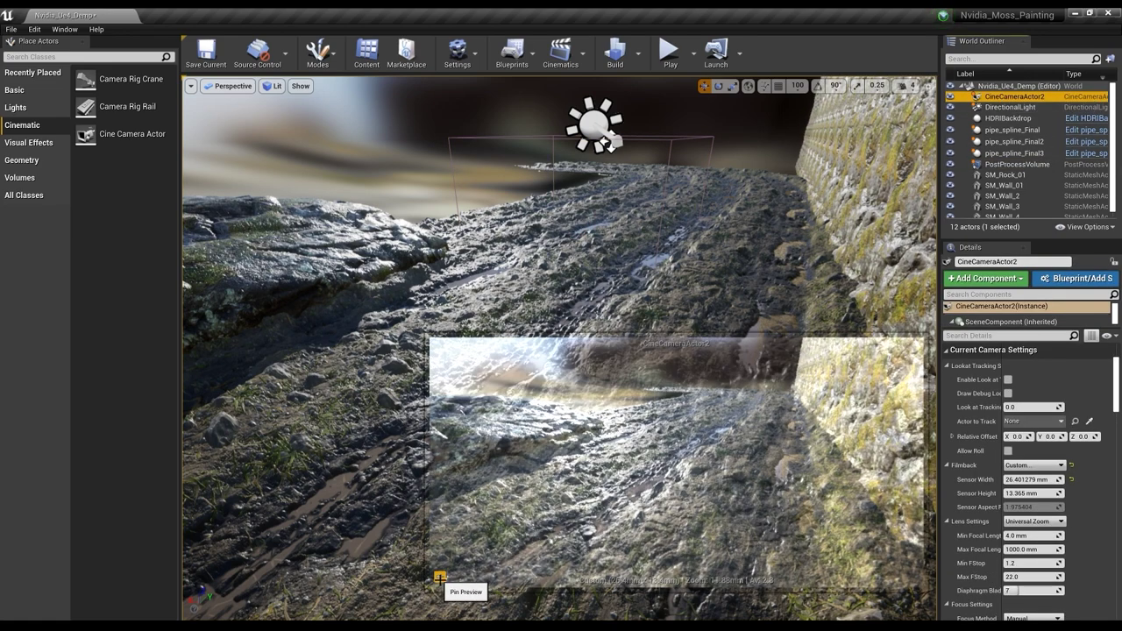
Step: Duplicate SM_Rock_01, tilt the copy steeply and place it farther along the road beyond the original
{"action": "left_click", "coordinate": [342, 263]}
{"action": "right_click_drag", "start_coordinate": [342, 263], "coordinate": [325, 273]}
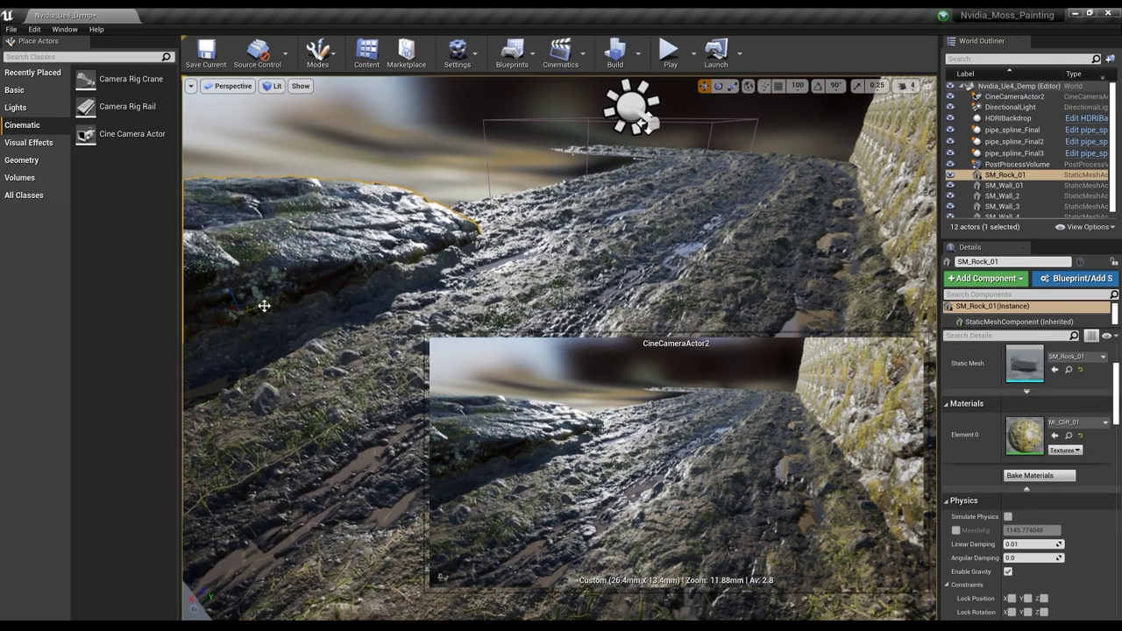
{"action": "key", "text": "e"}
{"action": "left_click_drag", "start_coordinate": [231, 309], "coordinate": [546, 211]}
{"action": "key", "text": "e"}
{"action": "key", "text": "w"}
{"action": "key", "text": "e"}
{"action": "key", "text": "e"}
{"action": "key", "text": "w"}
{"action": "right_click_drag", "start_coordinate": [546, 210], "coordinate": [562, 217]}
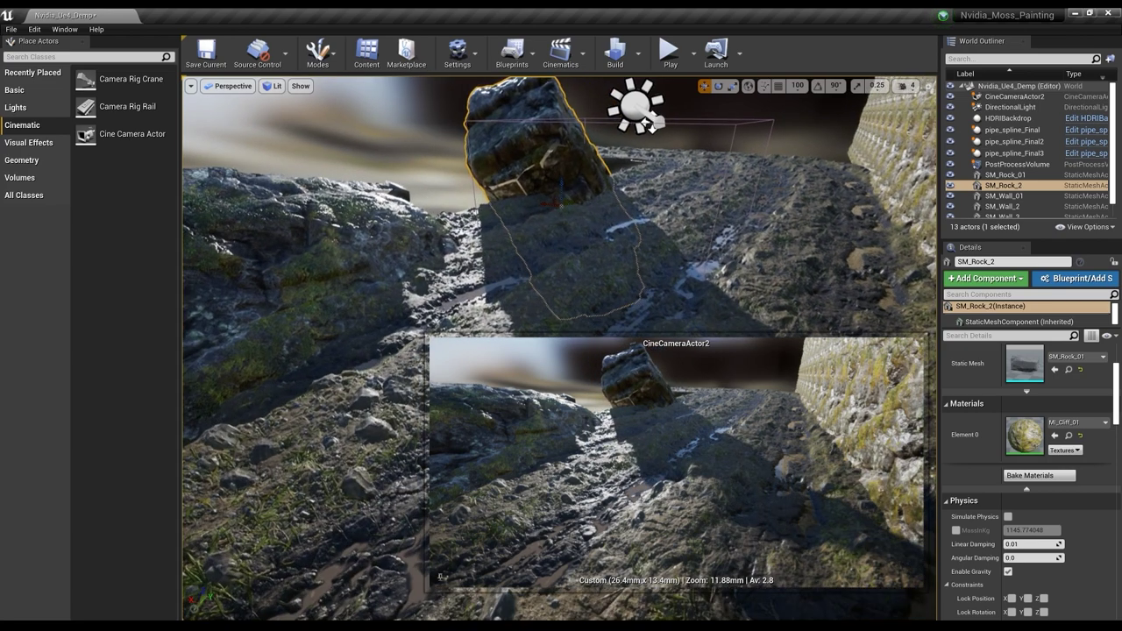
Step: Rotate and duplicate the second rock to build a tall mossy outcrop along the road's outer edge
{"action": "key", "text": "e"}
{"action": "left_click_drag", "start_coordinate": [563, 182], "coordinate": [489, 202]}
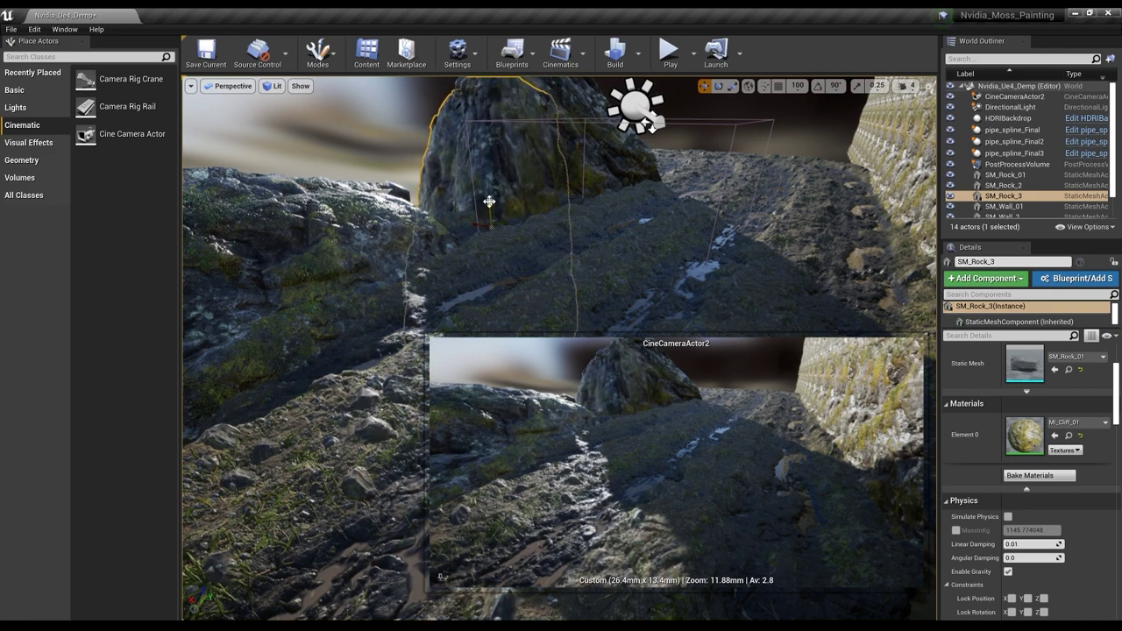
{"action": "left_click_drag", "start_coordinate": [645, 169], "coordinate": [647, 211], "text": "alt"}
{"action": "right_click_drag", "start_coordinate": [647, 211], "coordinate": [658, 180]}
{"action": "key", "text": "Escape"}
{"action": "right_click_drag", "start_coordinate": [478, 215], "coordinate": [549, 198]}
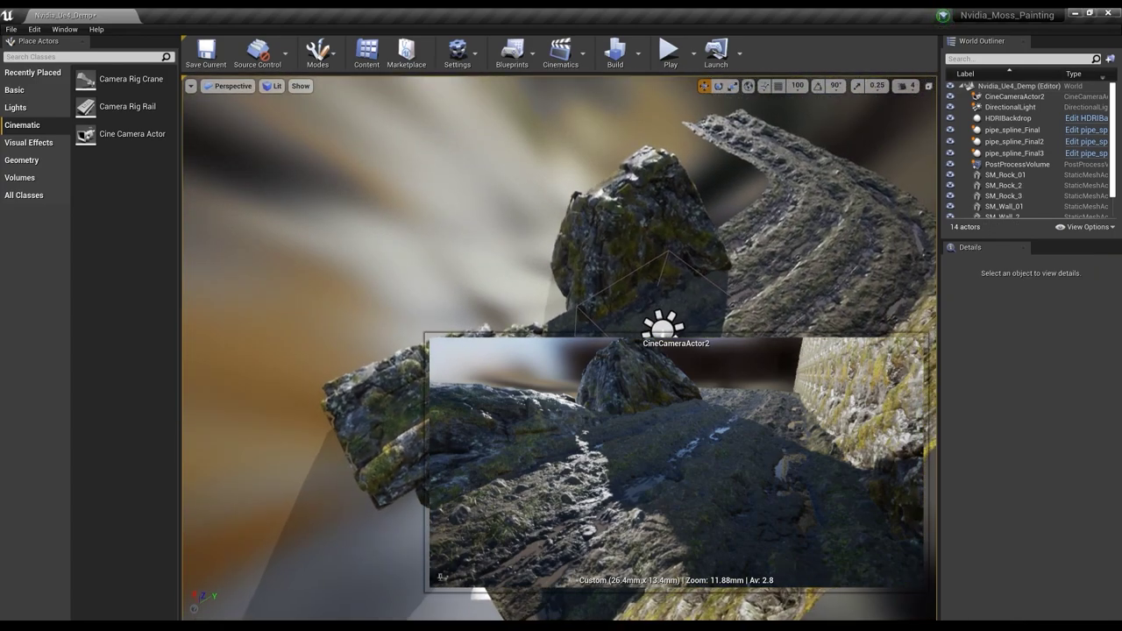
Step: Duplicate another rock, move it to the far bend of the road and rotate it to lie low there
{"action": "left_click", "coordinate": [390, 417]}
{"action": "right_click_drag", "start_coordinate": [413, 237], "coordinate": [413, 237]}
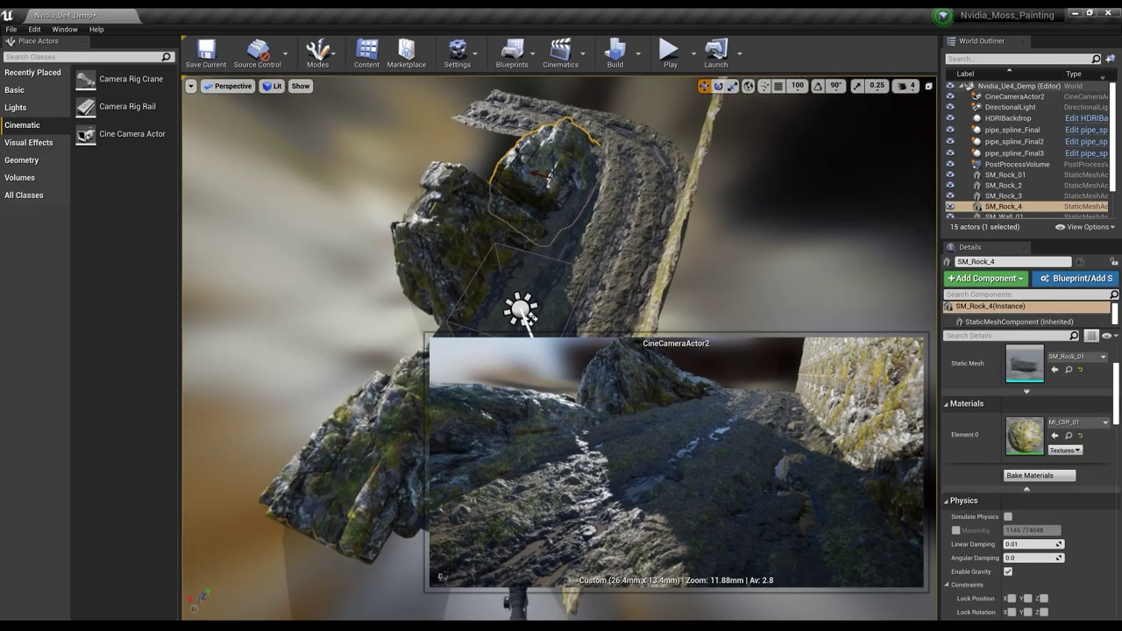
{"action": "right_click_drag", "start_coordinate": [560, 180], "coordinate": [637, 125]}
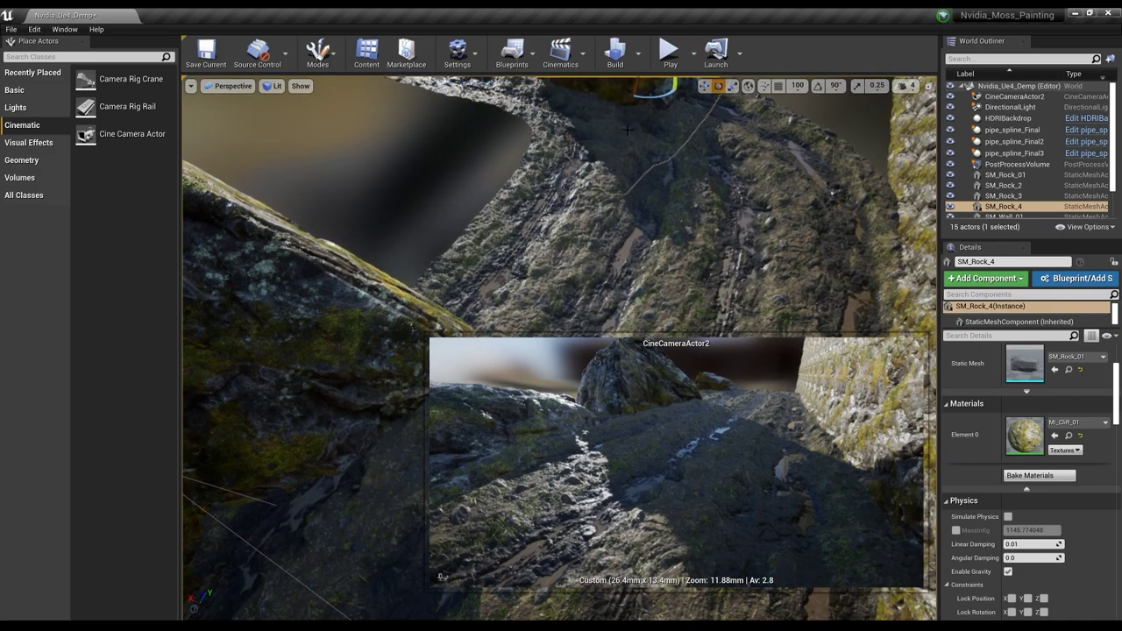
{"action": "left_click_drag", "start_coordinate": [653, 97], "coordinate": [589, 97]}
{"action": "right_click_drag", "start_coordinate": [756, 425], "coordinate": [756, 424]}
{"action": "left_click_drag", "start_coordinate": [644, 140], "coordinate": [682, 202]}
Step: Duplicate the far rock toward the cliff wall and rotate the copy to close off the end of the road
{"action": "left_click_drag", "start_coordinate": [614, 180], "coordinate": [735, 183]}
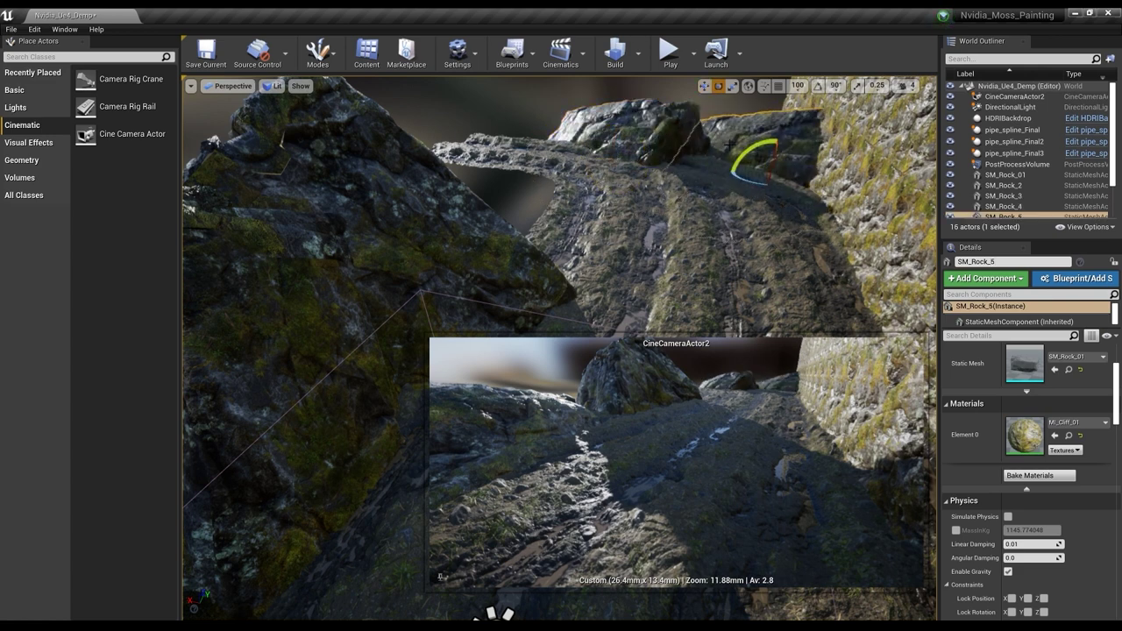
{"action": "mouse_move", "coordinate": [759, 142]}
{"action": "left_mouse_down"}
{"action": "mouse_move", "coordinate": [732, 170]}
{"action": "mouse_move", "coordinate": [742, 198]}
{"action": "left_mouse_up"}
{"action": "key", "text": "w"}
{"action": "left_click", "coordinate": [618, 139]}
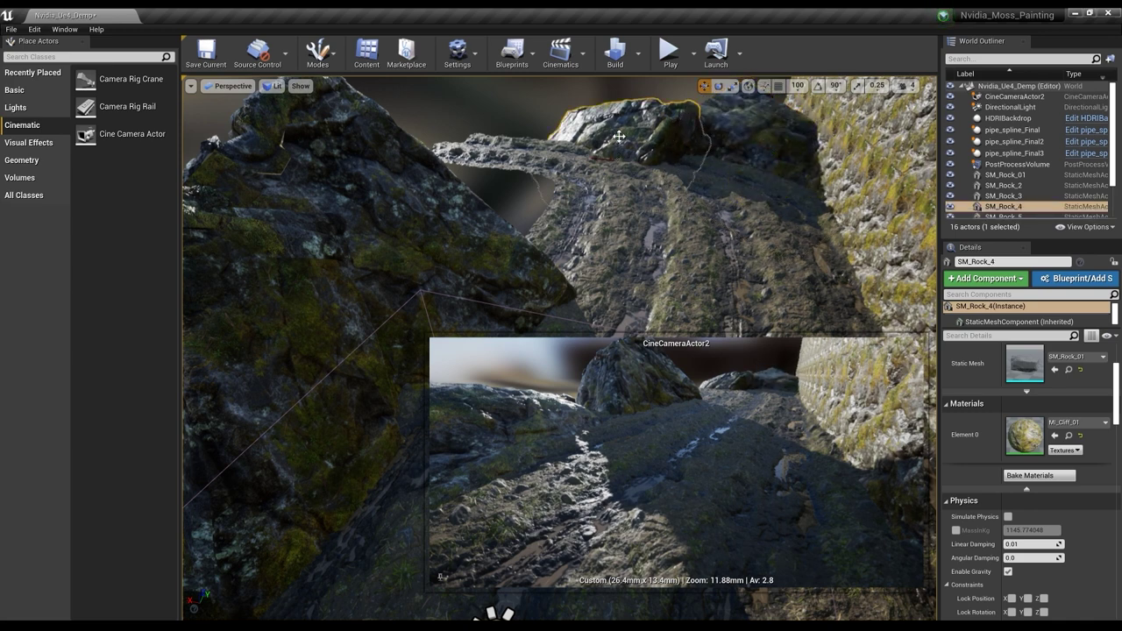
{"action": "key", "text": "ctrl+z"}
Step: Duplicate a far rock once more, rotate it upright and set it behind the others against the cliff wall's end
{"action": "left_click_drag", "start_coordinate": [624, 135], "coordinate": [625, 108], "text": "alt"}
{"action": "left_click_drag", "start_coordinate": [624, 176], "coordinate": [659, 161], "text": "alt"}
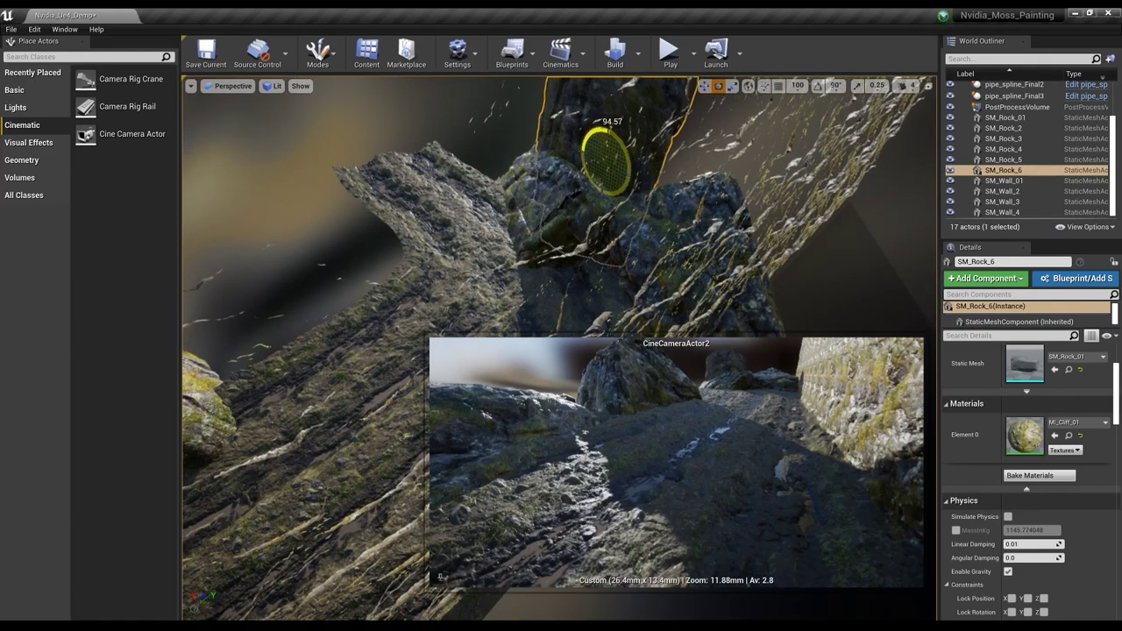
{"action": "left_click_drag", "start_coordinate": [586, 154], "coordinate": [717, 228]}
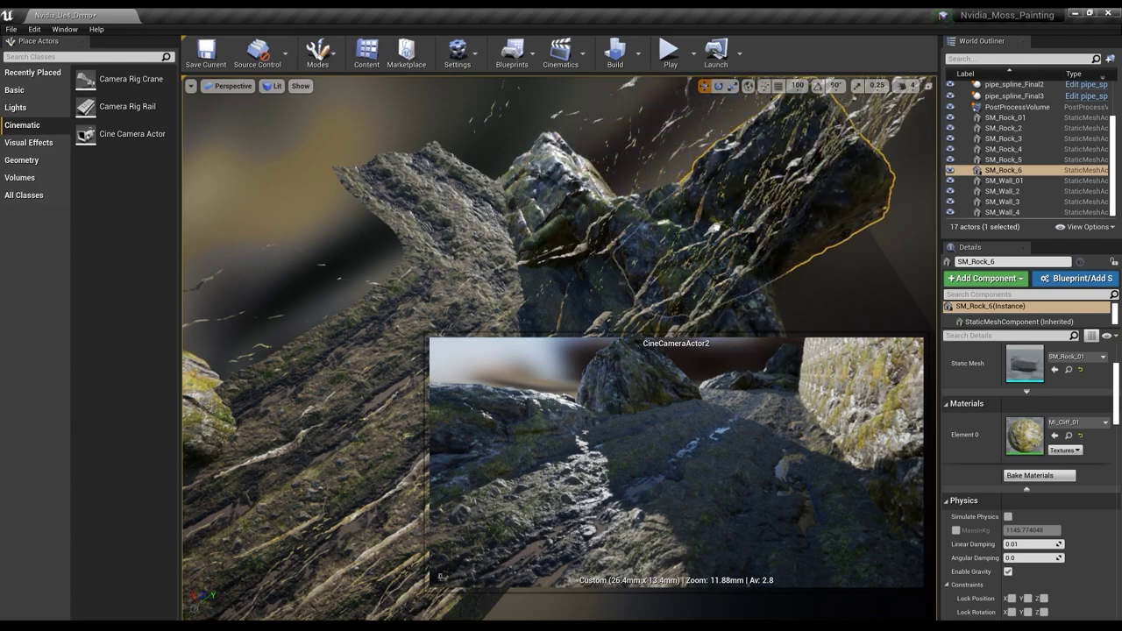
{"action": "key", "text": "Escape"}
{"action": "right_click_drag", "start_coordinate": [561, 228], "coordinate": [662, 247]}
{"action": "mouse_move", "coordinate": [524, 159]}
{"action": "right_mouse_down"}
{"action": "mouse_move", "coordinate": [570, 171]}
{"action": "mouse_move", "coordinate": [524, 159]}
{"action": "right_mouse_up"}
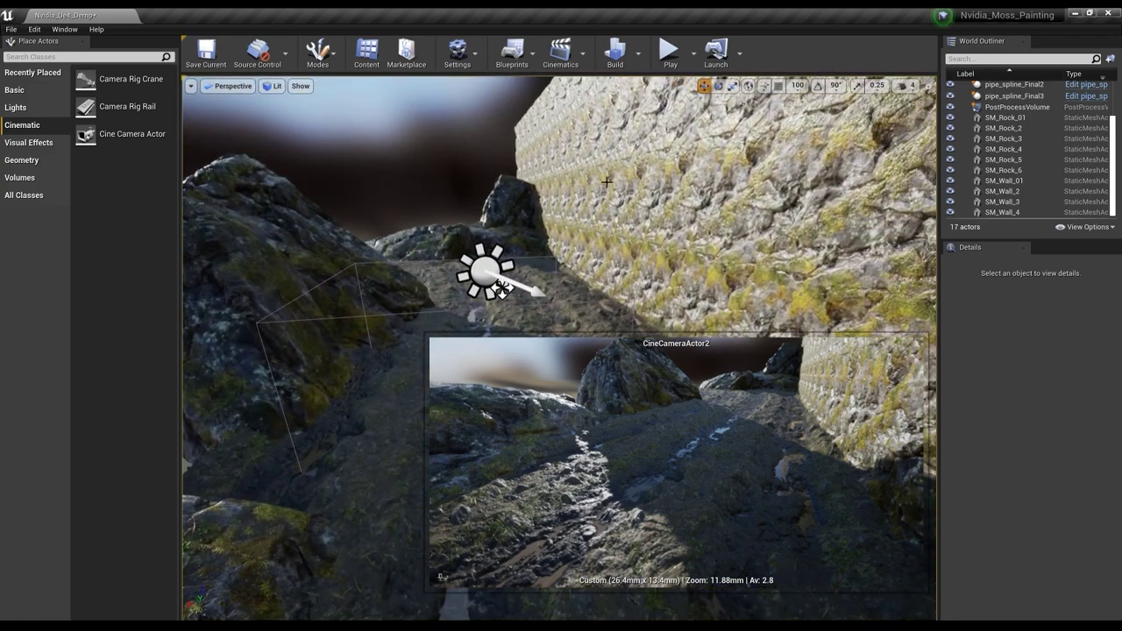
Step: Open the cliff wall's SM_Wall_01 mesh and set its Positive Bounds Extension X to 4
{"action": "left_click", "coordinate": [524, 158]}
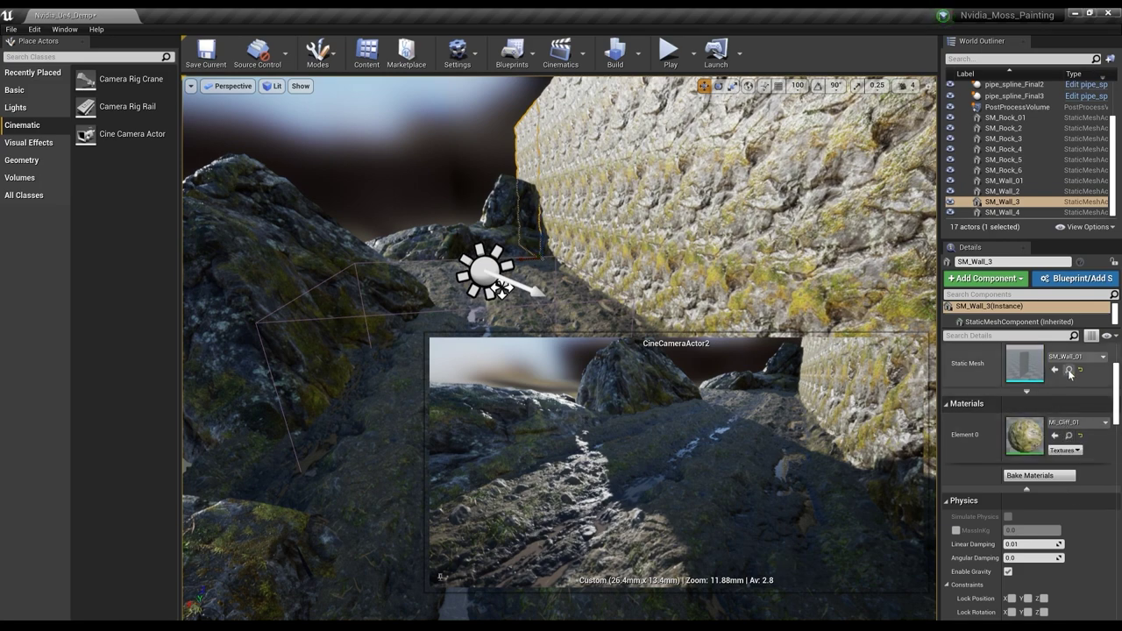
{"action": "left_click", "coordinate": [1069, 370]}
{"action": "double_click", "coordinate": [357, 497]}
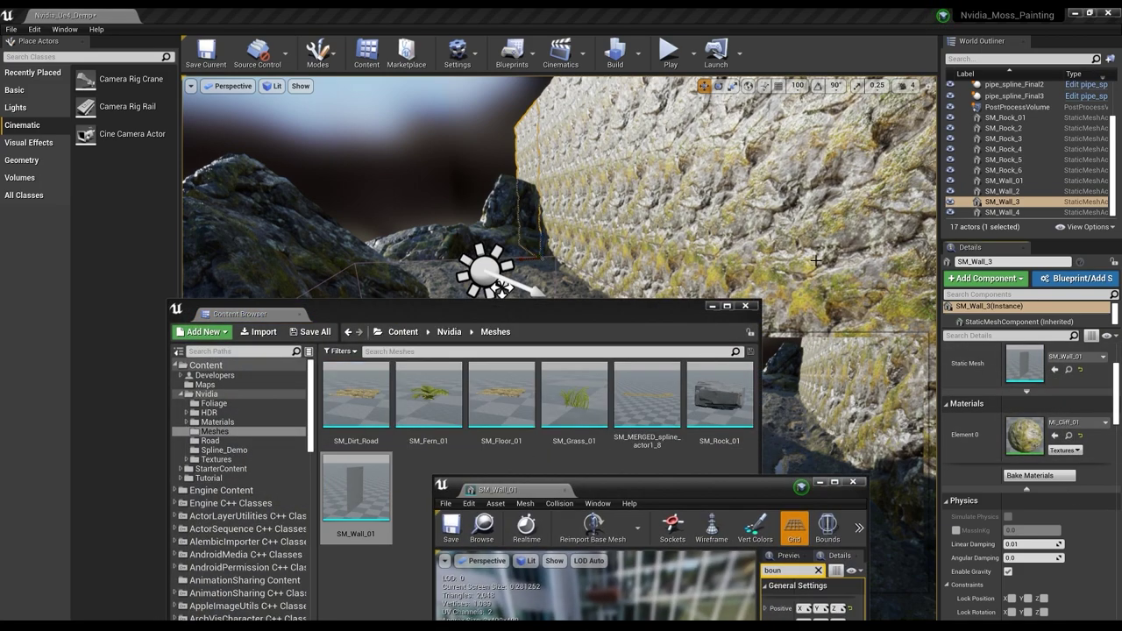
{"action": "left_click_drag", "start_coordinate": [736, 496], "coordinate": [777, 104]}
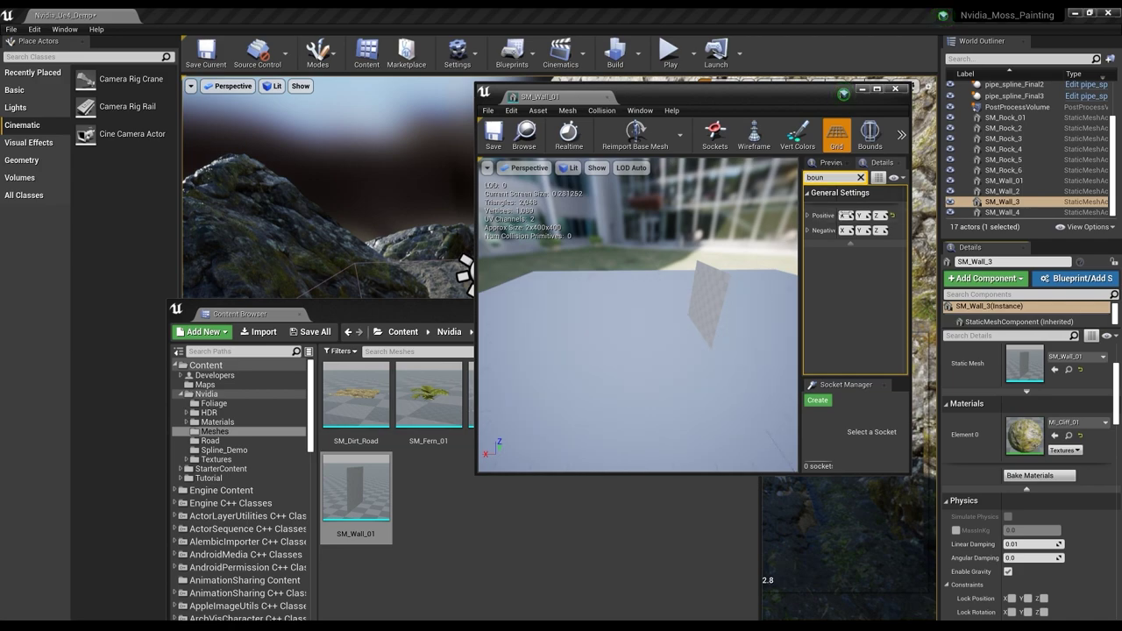
{"action": "left_click", "coordinate": [876, 89]}
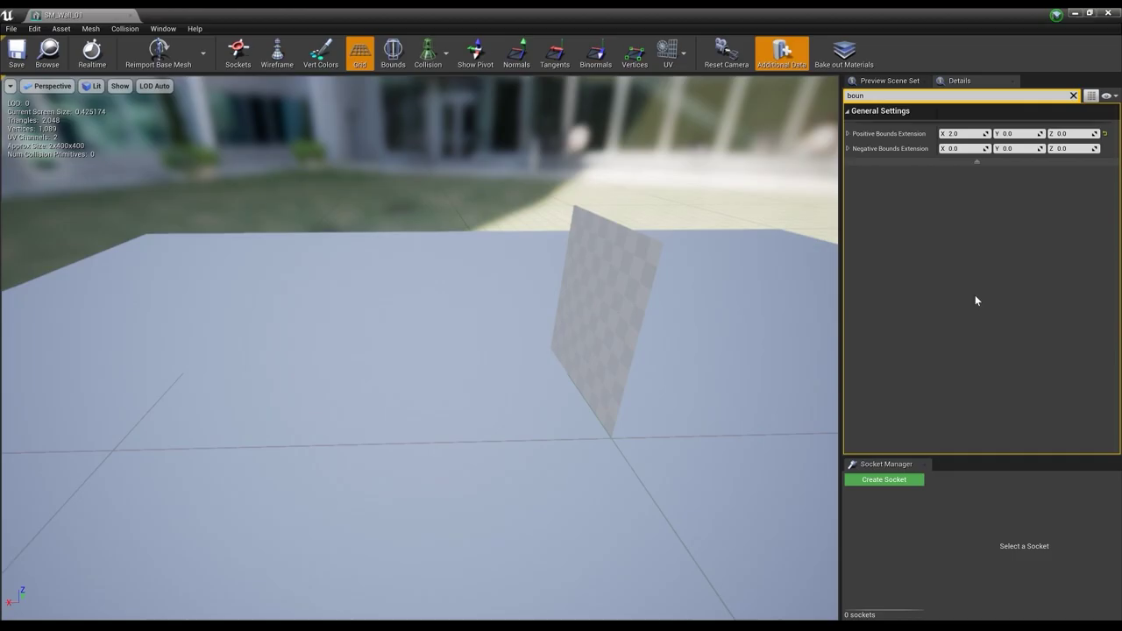
{"action": "left_click", "coordinate": [956, 135]}
{"action": "type", "text": "4"}
{"action": "key", "text": "Return"}
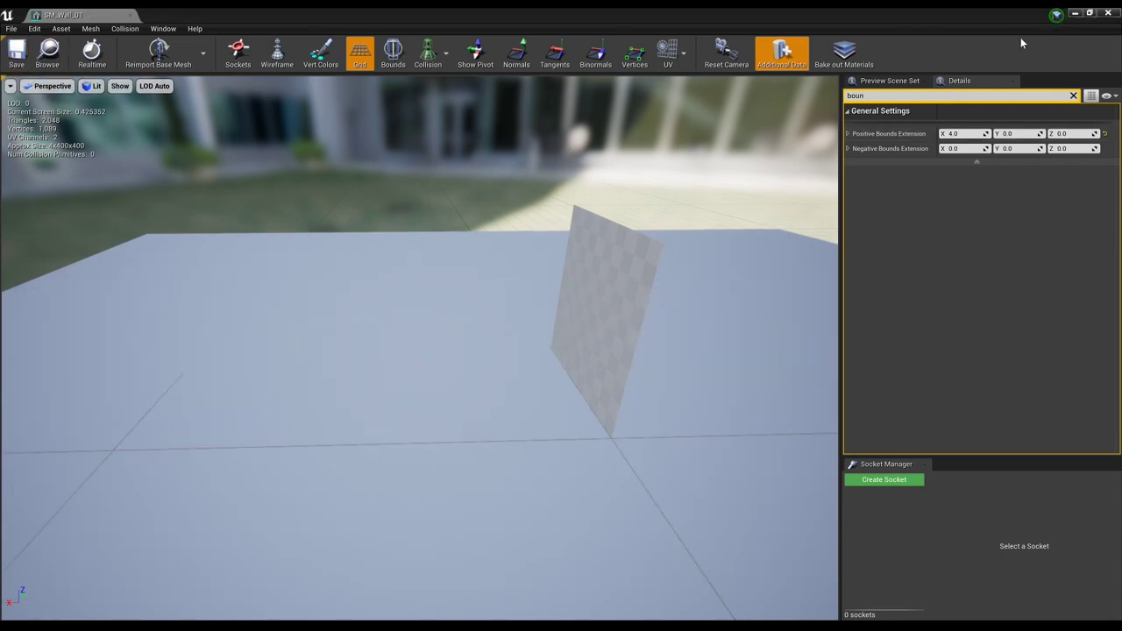
{"action": "left_click", "coordinate": [1110, 12]}
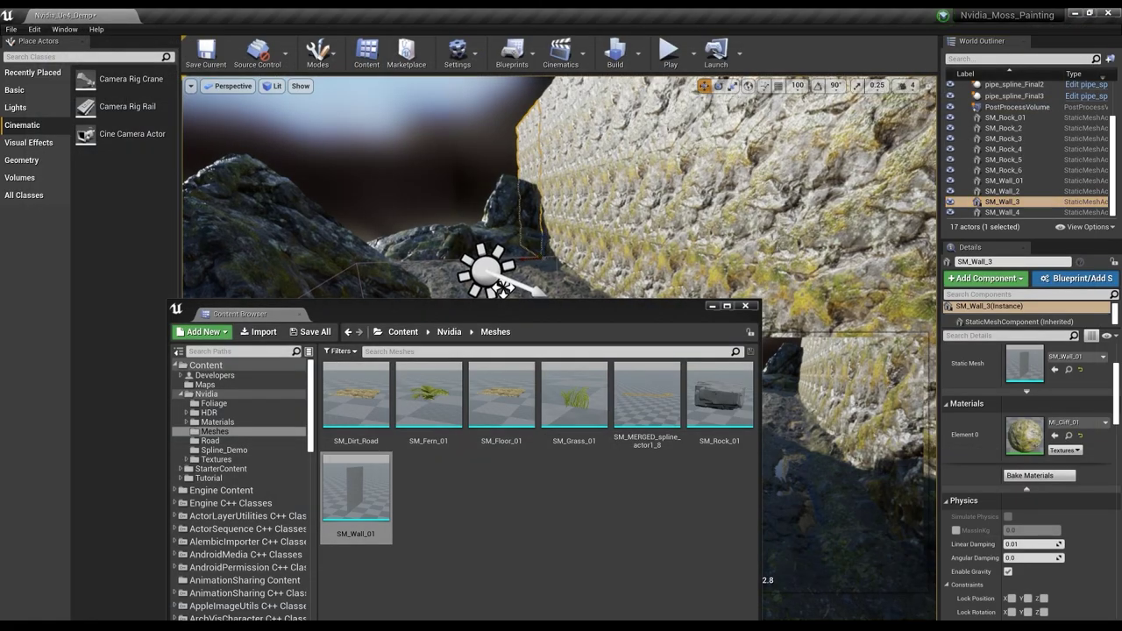
{"action": "left_click", "coordinate": [712, 306]}
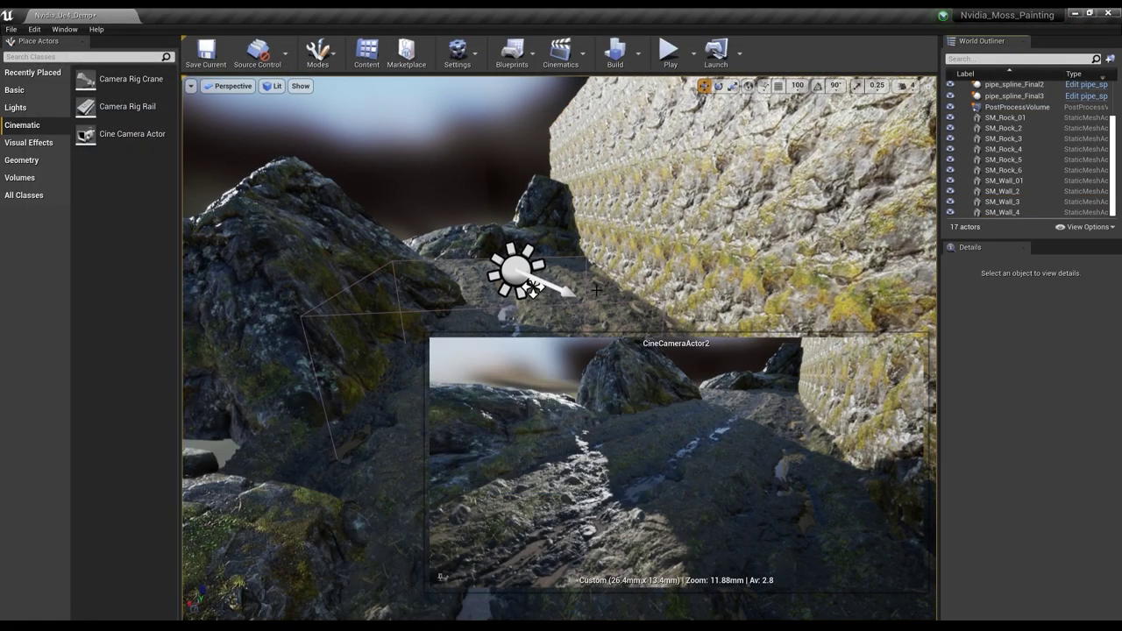
Step: Scale down SM_Rock_01, then move and rotate it to lie low at the road's near edge in the camera's foreground
{"action": "right_click_drag", "start_coordinate": [409, 303], "coordinate": [409, 303]}
{"action": "left_click", "coordinate": [333, 398]}
{"action": "key", "text": "e"}
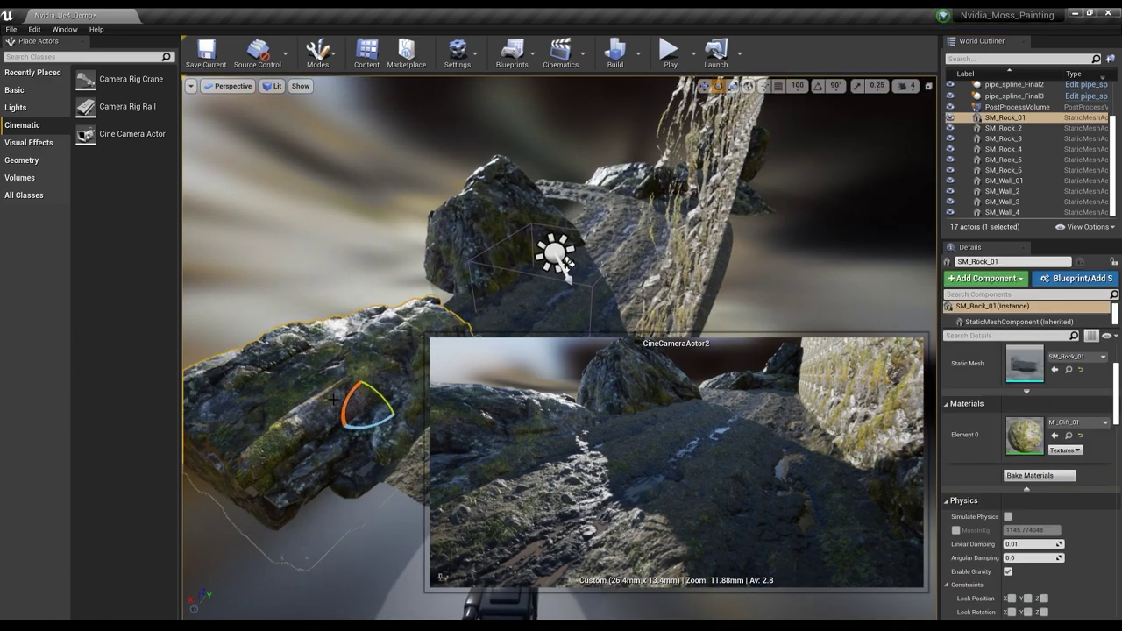
{"action": "left_click_drag", "start_coordinate": [369, 407], "coordinate": [358, 412]}
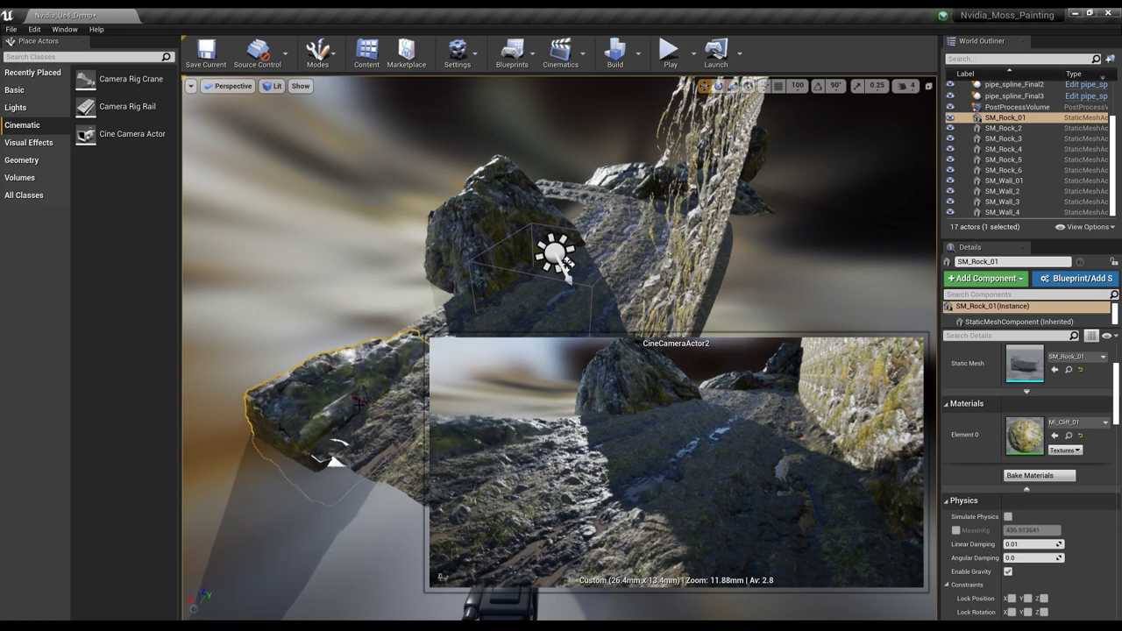
{"action": "left_click_drag", "start_coordinate": [335, 460], "coordinate": [419, 421]}
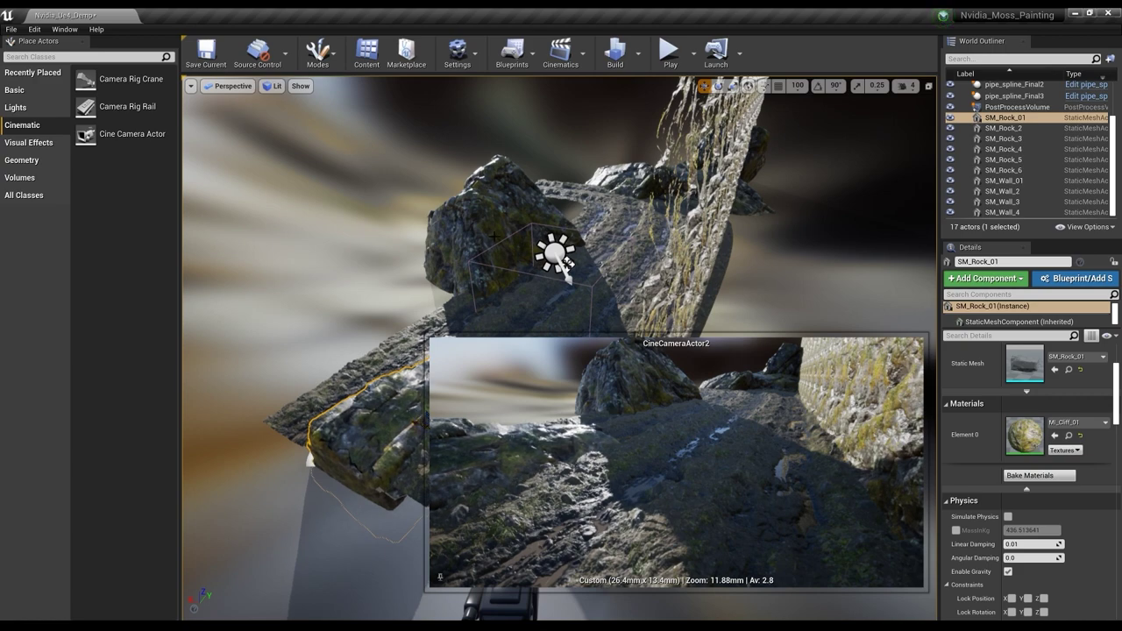
{"action": "right_click_drag", "start_coordinate": [462, 271], "coordinate": [533, 210]}
{"action": "left_click_drag", "start_coordinate": [526, 242], "coordinate": [501, 243]}
{"action": "key", "text": "Escape"}
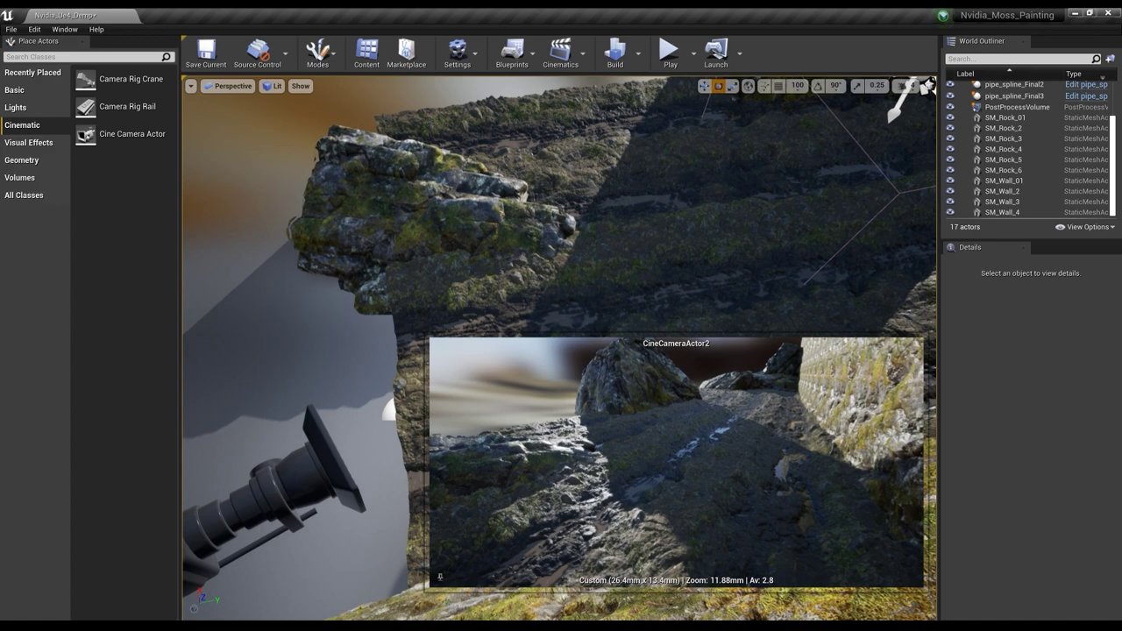
Step: Duplicate the foreground rock, move the copy up the road edge against the large rock, and enlarge and rotate it there
{"action": "left_click", "coordinate": [413, 195]}
{"action": "left_click_drag", "start_coordinate": [466, 180], "coordinate": [442, 278], "text": "alt"}
{"action": "key", "text": "w"}
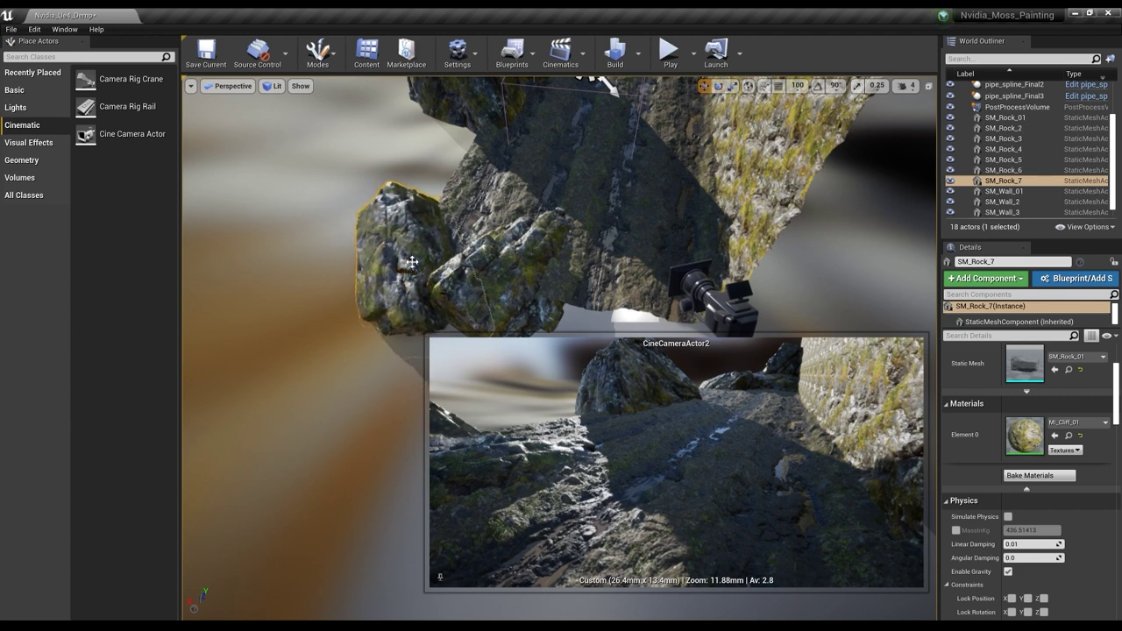
{"action": "left_click_drag", "start_coordinate": [404, 234], "coordinate": [471, 154]}
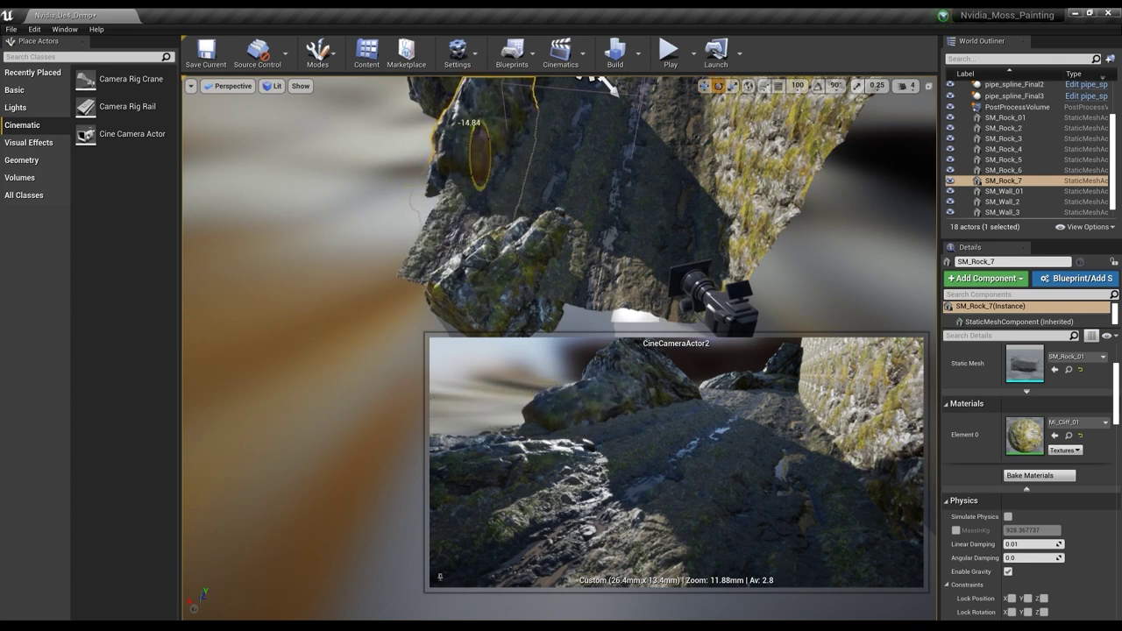
{"action": "key", "text": "Escape"}
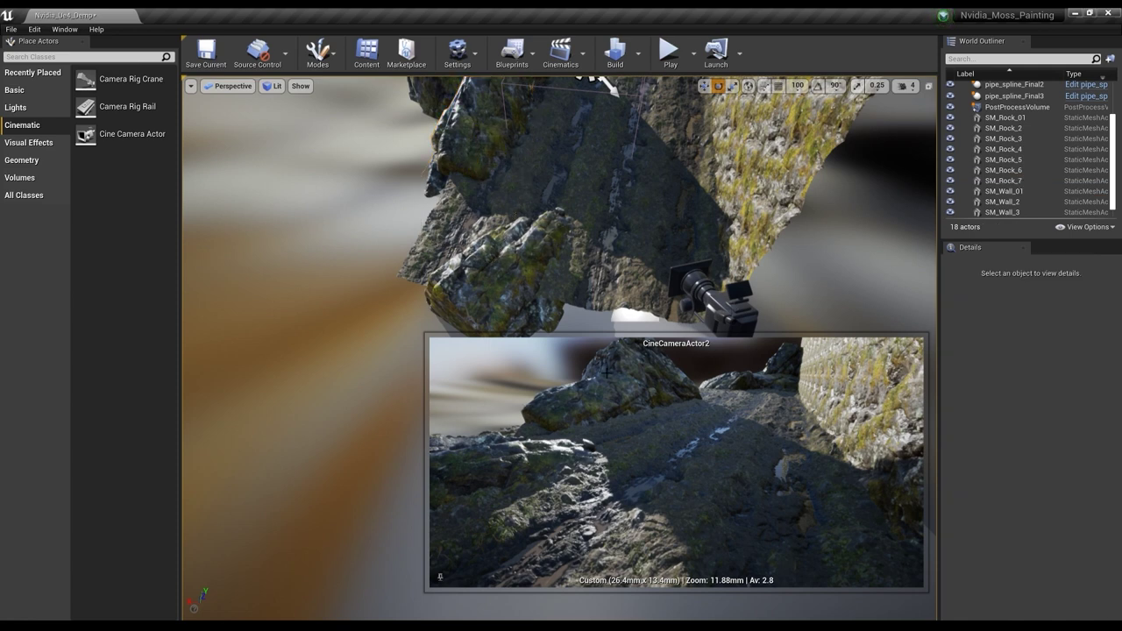
Step: Duplicate the foreground rock again and rotate the copy to fill the road edge just behind the original
{"action": "left_click", "coordinate": [518, 278]}
{"action": "left_click_drag", "start_coordinate": [508, 287], "coordinate": [439, 243], "text": "alt"}
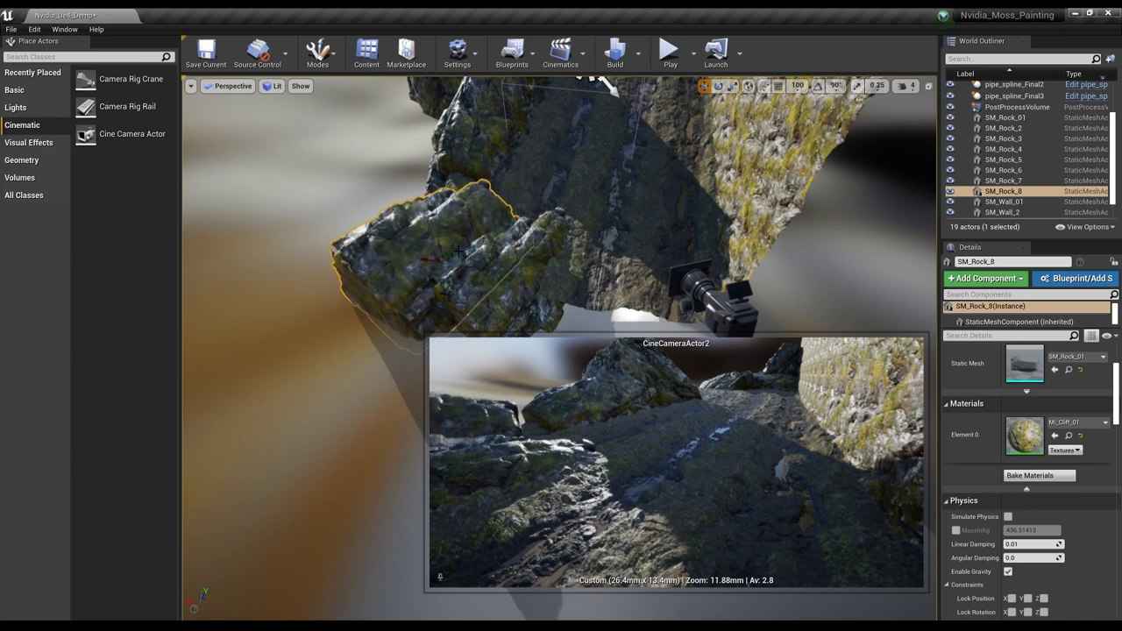
{"action": "mouse_move", "coordinate": [441, 244]}
{"action": "left_mouse_down"}
{"action": "mouse_move", "coordinate": [481, 189]}
{"action": "mouse_move", "coordinate": [463, 251]}
{"action": "mouse_move", "coordinate": [430, 257]}
{"action": "left_mouse_up"}
{"action": "left_click", "coordinate": [532, 448]}
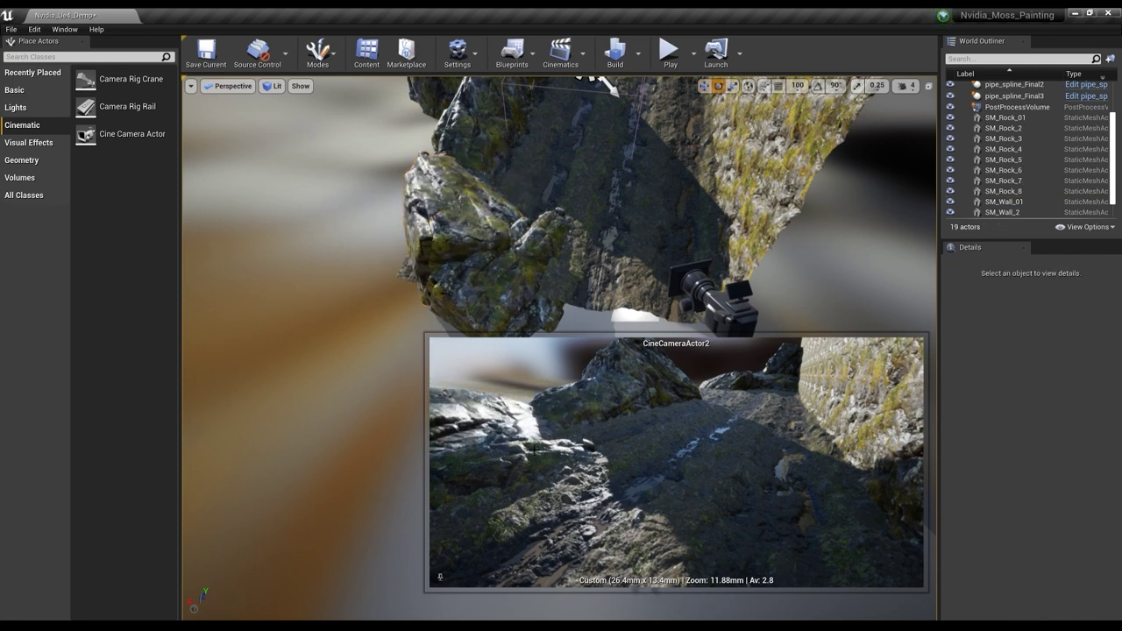
{"action": "left_click", "coordinate": [570, 481]}
{"action": "left_click", "coordinate": [438, 242]}
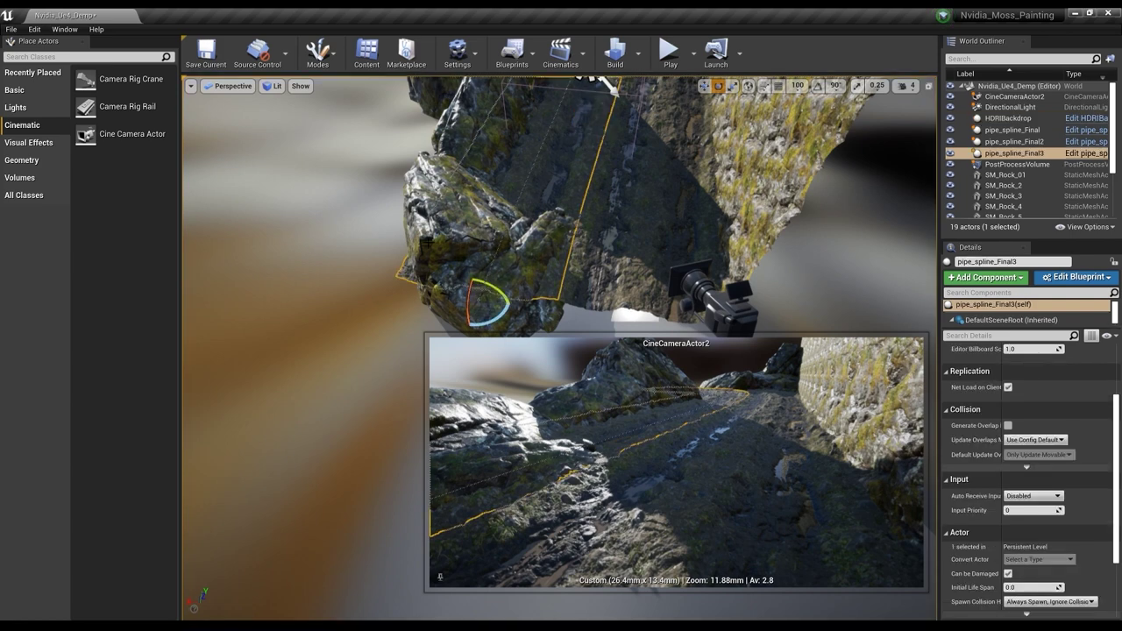
{"action": "key", "text": "Escape"}
{"action": "right_click_drag", "start_coordinate": [524, 207], "coordinate": [525, 245]}
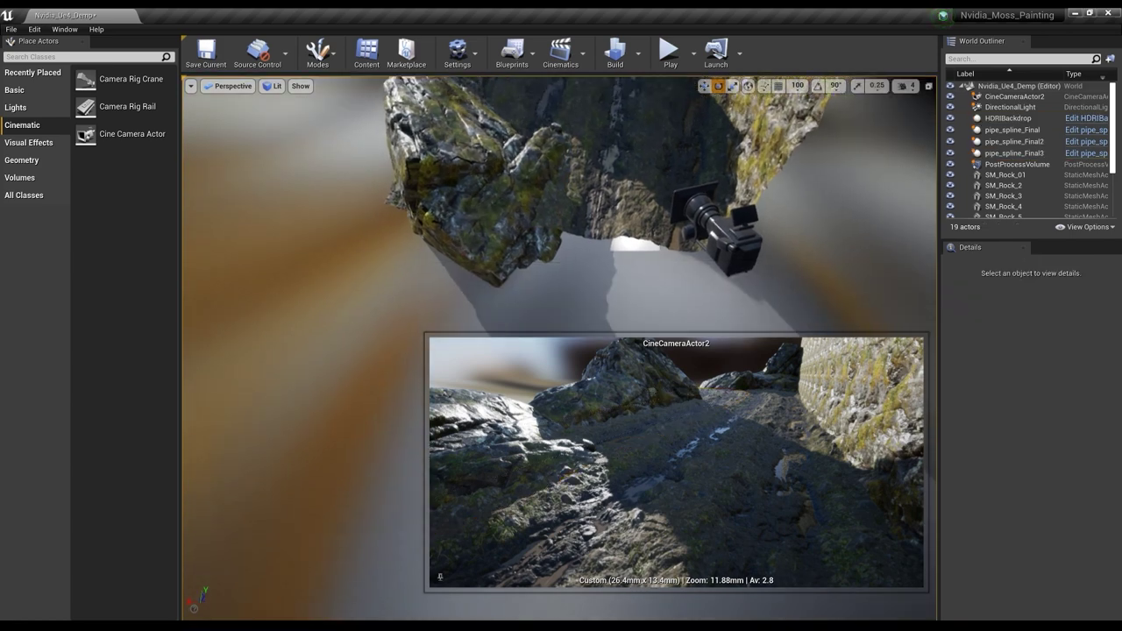
Step: Try moving and rotating the foreground rock SM_Rock_01 for a taller silhouette, and undo the change
{"action": "left_click", "coordinate": [535, 230]}
{"action": "left_click_drag", "start_coordinate": [499, 213], "coordinate": [504, 175]}
{"action": "key", "text": "e"}
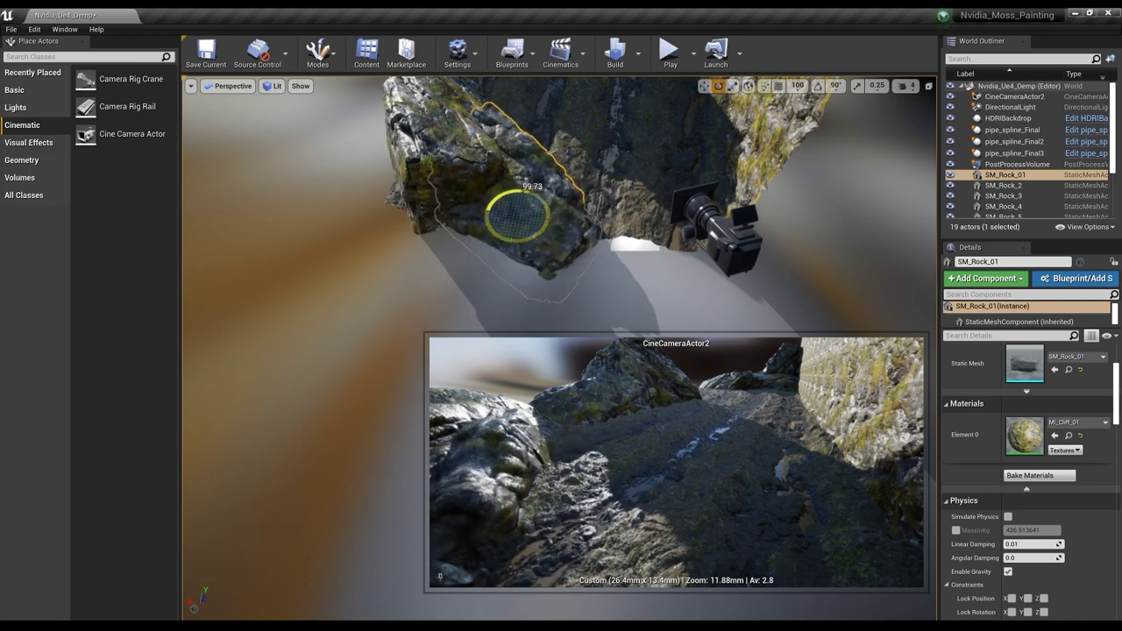
{"action": "key", "text": "ctrl+z"}
{"action": "key", "text": "Escape"}
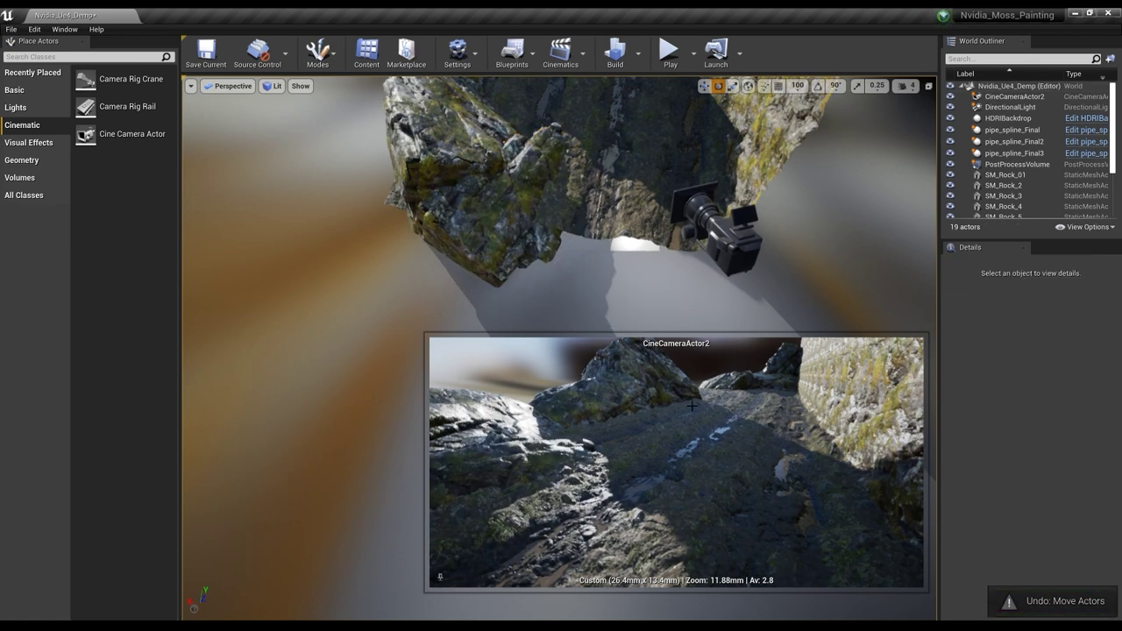
Step: Shift SM_Rock_8 slightly so it sits lower behind the foreground rock in the camera preview
{"action": "left_click", "coordinate": [529, 414]}
{"action": "left_click", "coordinate": [449, 155]}
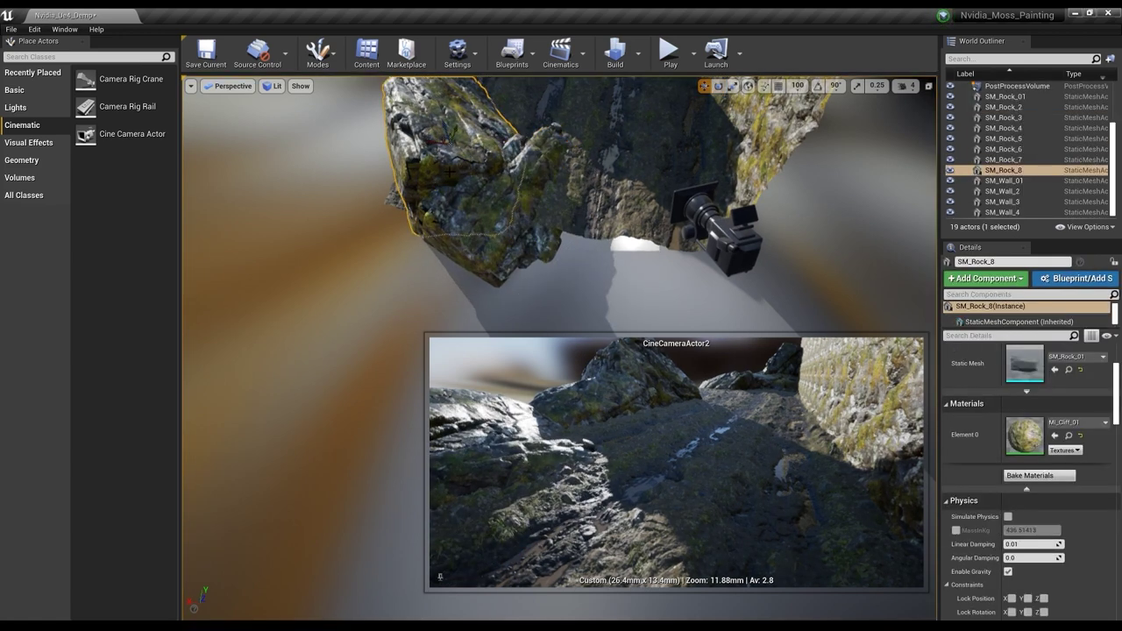
{"action": "left_click_drag", "start_coordinate": [443, 122], "coordinate": [446, 142]}
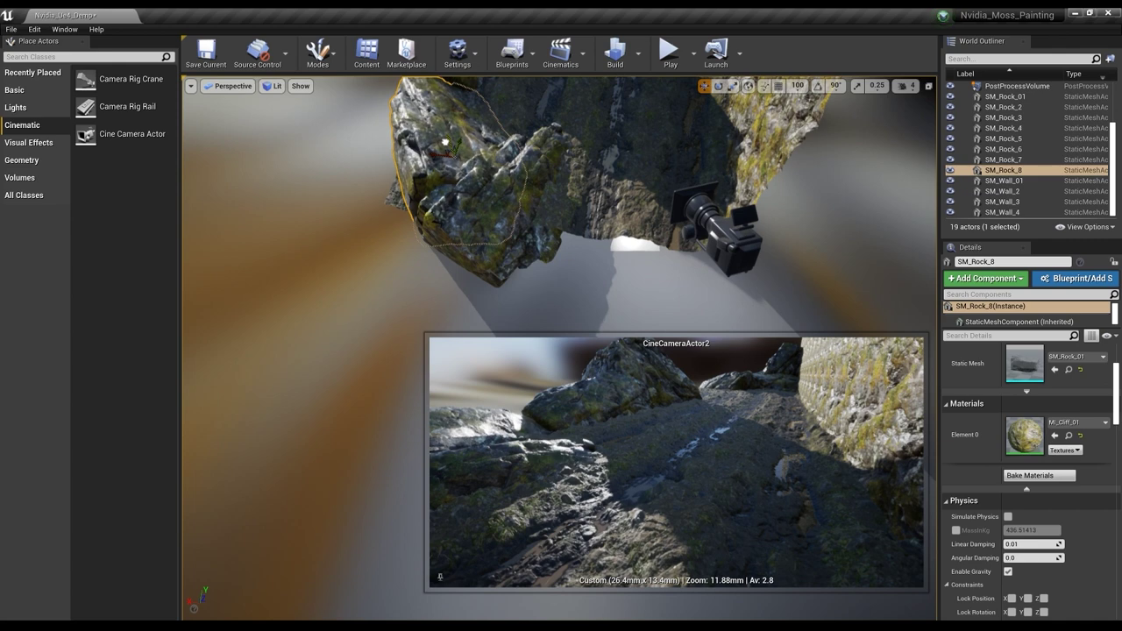
{"action": "left_click", "coordinate": [711, 520]}
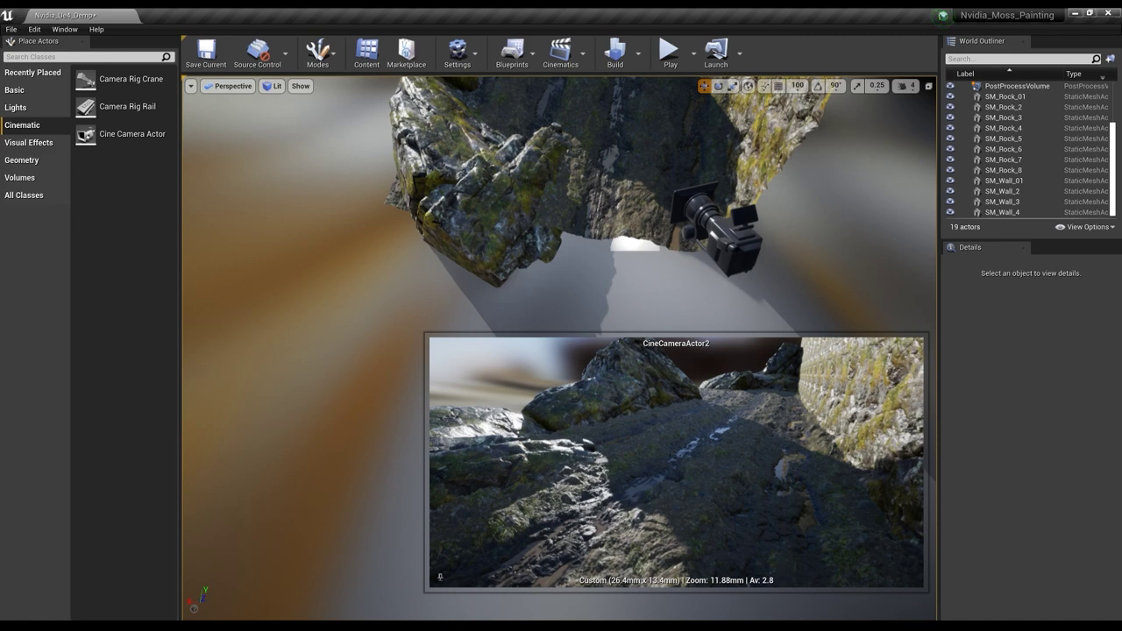
Step: Move the mid-distance rock SM_Rock_7 slightly closer to the camera along the road edge
{"action": "left_click", "coordinate": [562, 271]}
{"action": "right_click_drag", "start_coordinate": [555, 143], "coordinate": [512, 111]}
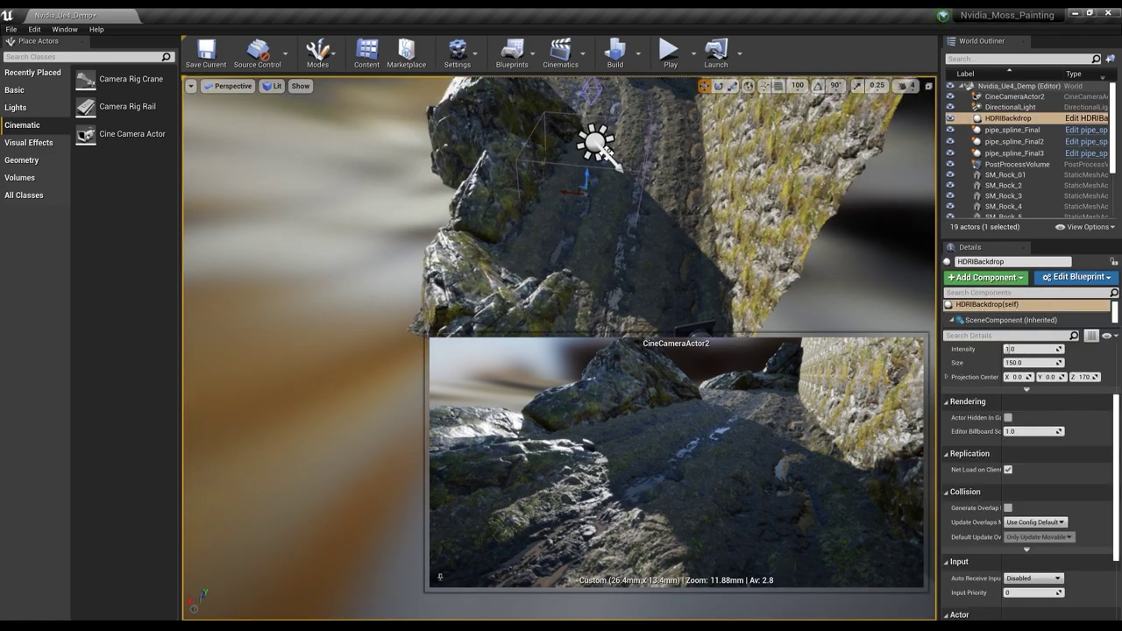
{"action": "left_click", "coordinate": [565, 207]}
{"action": "left_click_drag", "start_coordinate": [504, 212], "coordinate": [484, 234]}
{"action": "key", "text": "Escape"}
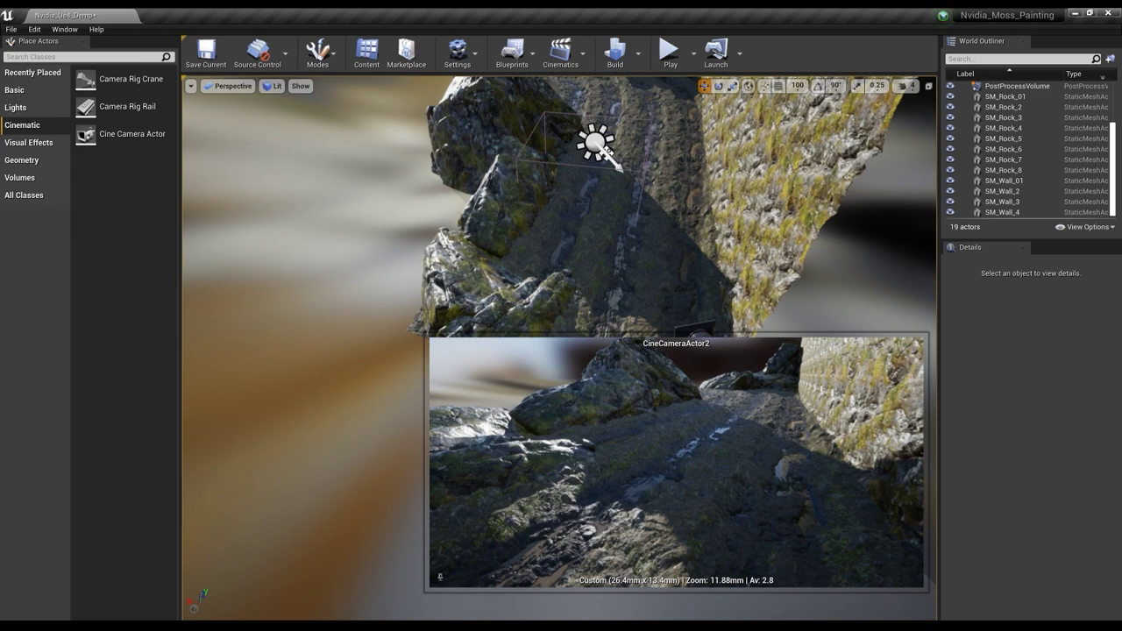
Step: Duplicate the outer road spline pipe_spline_Final3 and move the copy outward to widen the ground beneath the edge rocks
{"action": "left_click", "coordinate": [529, 251]}
{"action": "left_click", "coordinate": [595, 237]}
{"action": "right_click_drag", "start_coordinate": [579, 174], "coordinate": [542, 205]}
{"action": "left_click_drag", "start_coordinate": [550, 202], "coordinate": [505, 200], "text": "alt"}
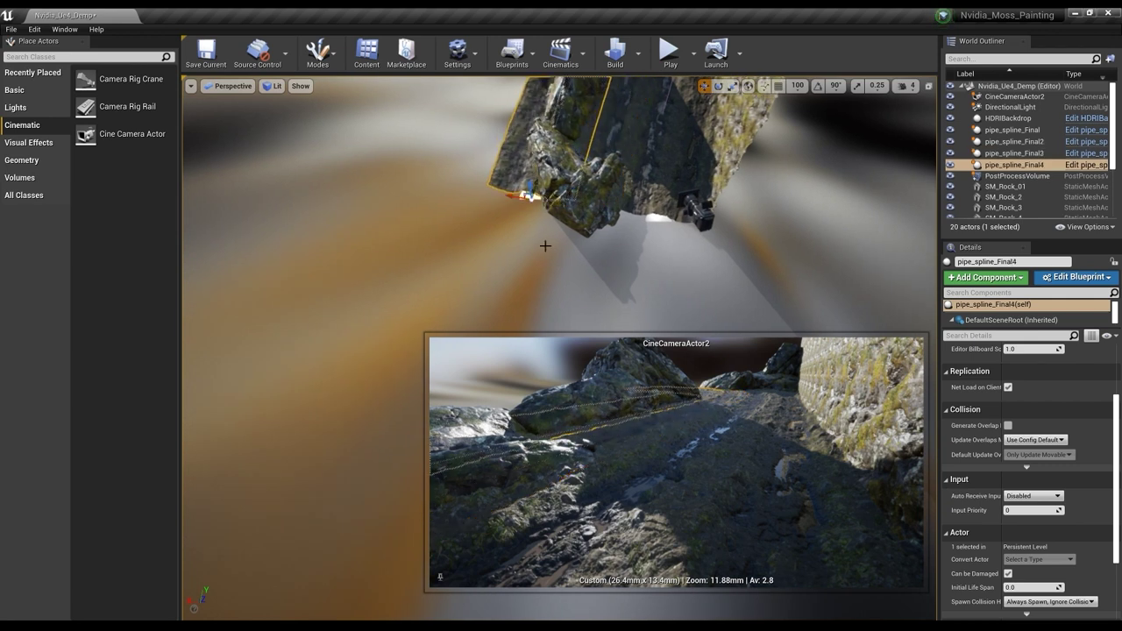
{"action": "key", "text": "Escape"}
Step: Move SM_Rock_8 outward to the outer edge of the added road strip
{"action": "left_click", "coordinate": [550, 159]}
{"action": "mouse_move", "coordinate": [535, 164]}
{"action": "left_mouse_down"}
{"action": "mouse_move", "coordinate": [487, 162]}
{"action": "mouse_move", "coordinate": [518, 152]}
{"action": "left_mouse_up"}
{"action": "left_click", "coordinate": [577, 304]}
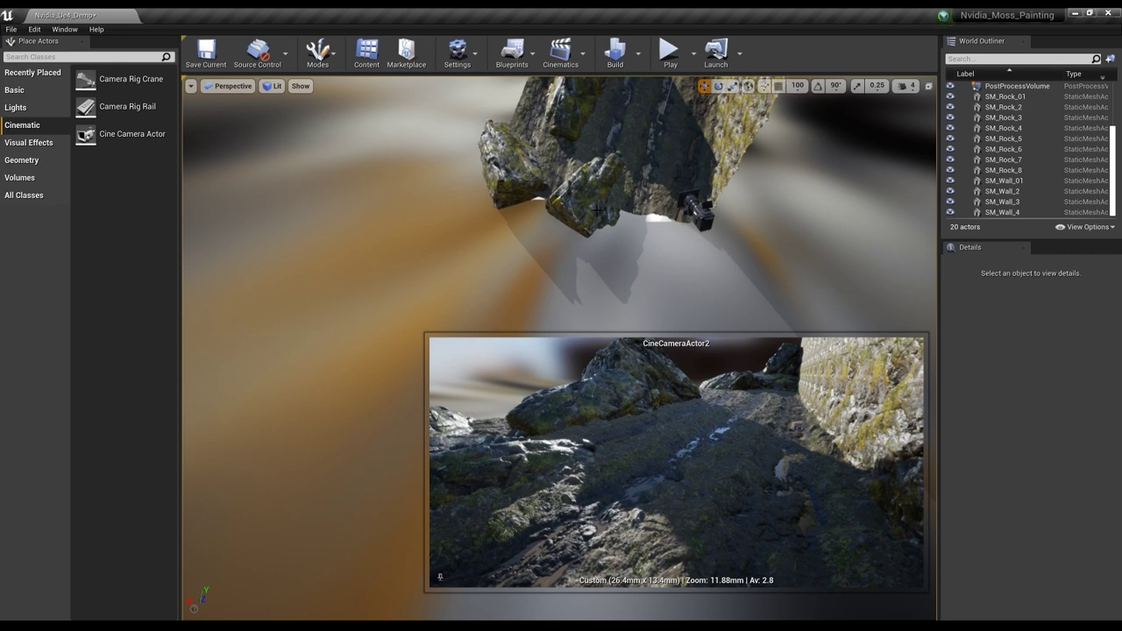
Step: Unpin the CineCameraActor2 preview and save the level
{"action": "right_click_drag", "start_coordinate": [577, 304], "coordinate": [548, 228]}
{"action": "right_click_drag", "start_coordinate": [429, 536], "coordinate": [452, 517]}
{"action": "left_click", "coordinate": [440, 577]}
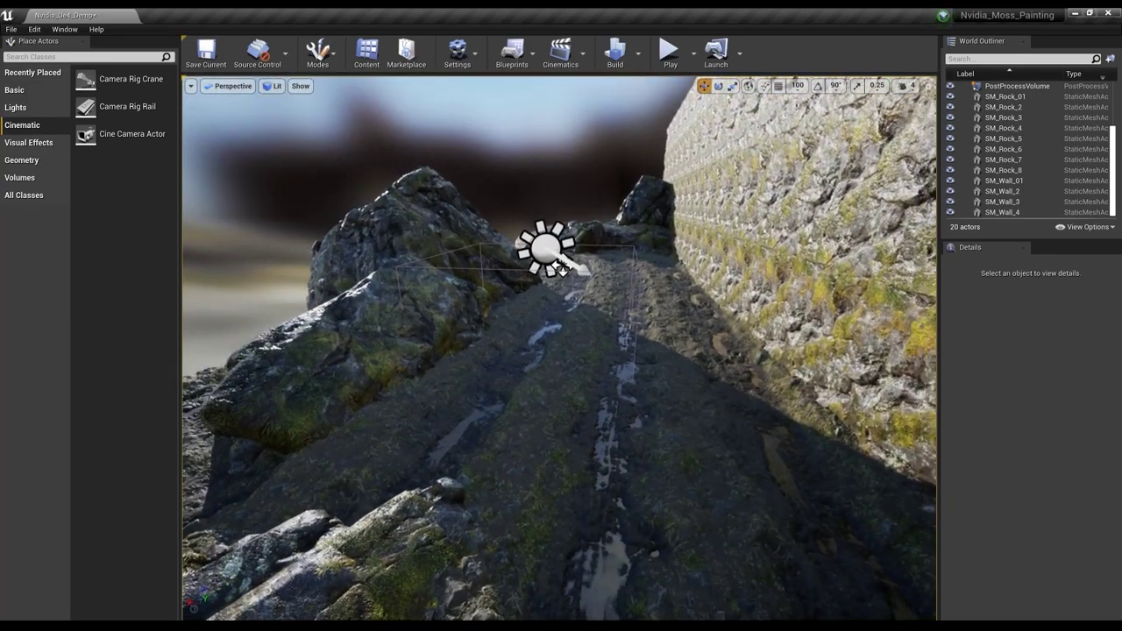
{"action": "key", "text": "ctrl+s"}
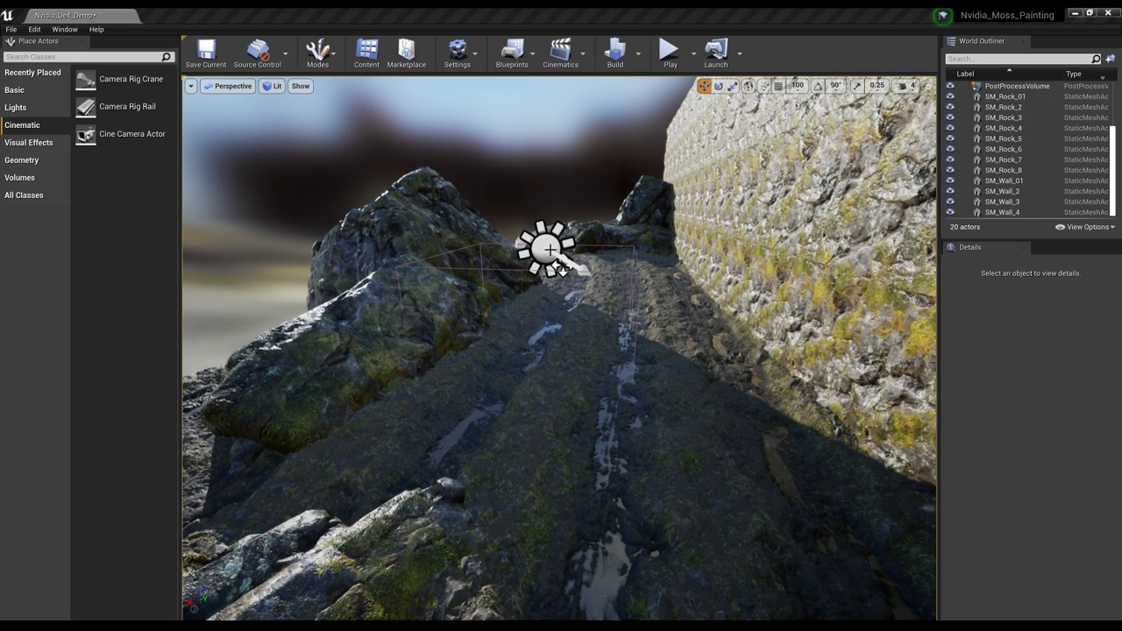
Step: View the scene through CineCameraActor2 and enable Use Temperature on the directional light at about 4587
{"action": "left_click", "coordinate": [561, 266]}
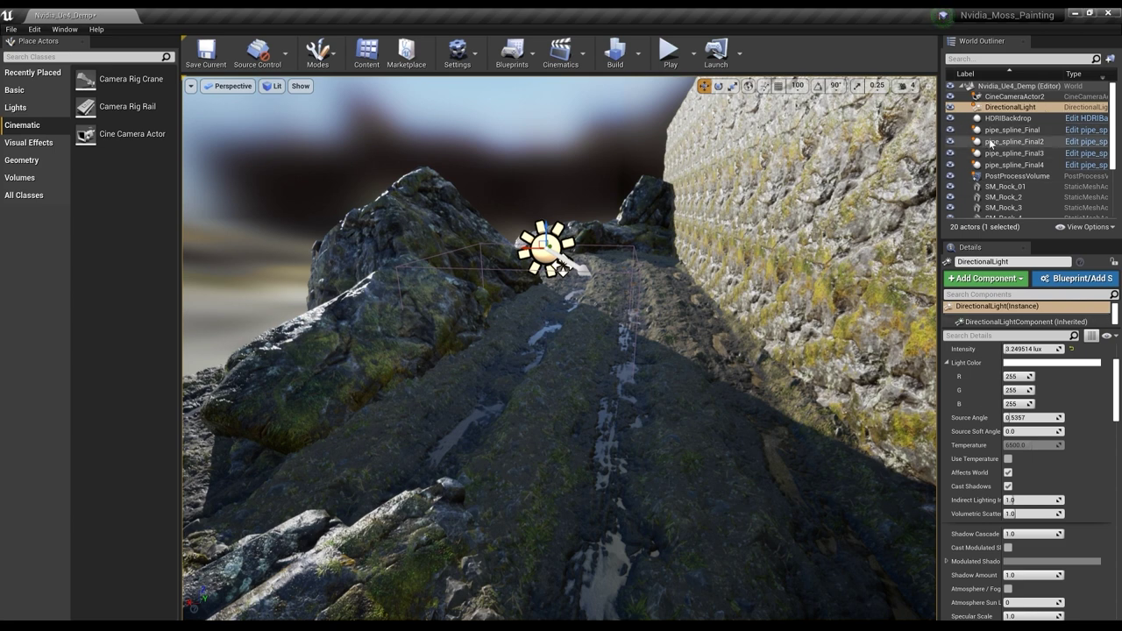
{"action": "left_click", "coordinate": [248, 90]}
{"action": "left_click", "coordinate": [258, 218]}
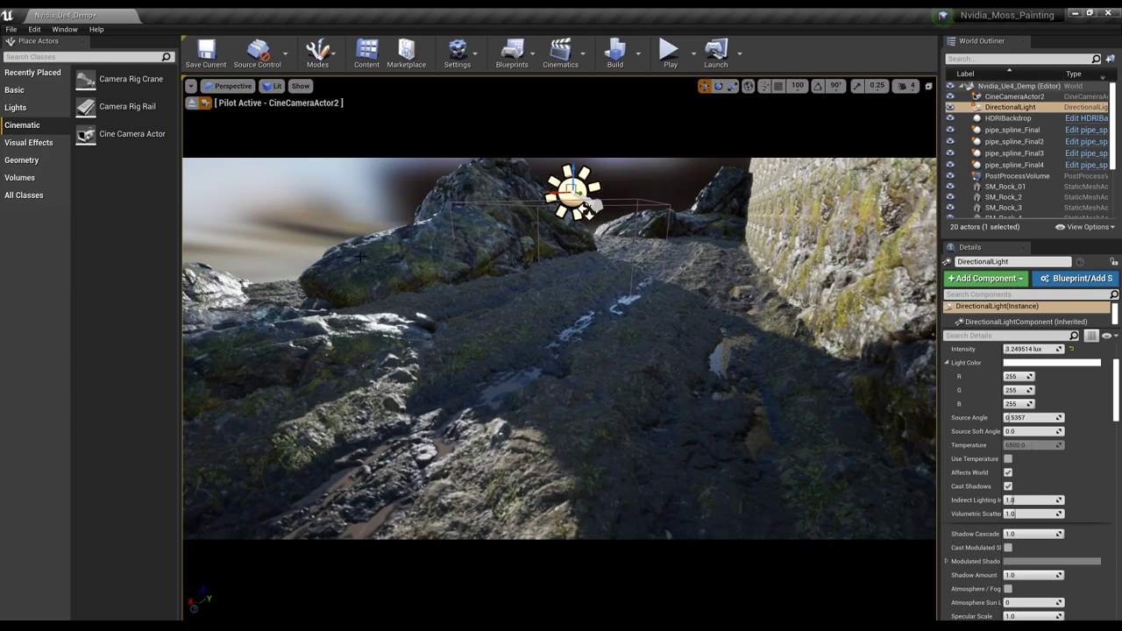
{"action": "scroll", "coordinate": [1046, 392], "scroll_direction": "up", "scroll_amount": 3}
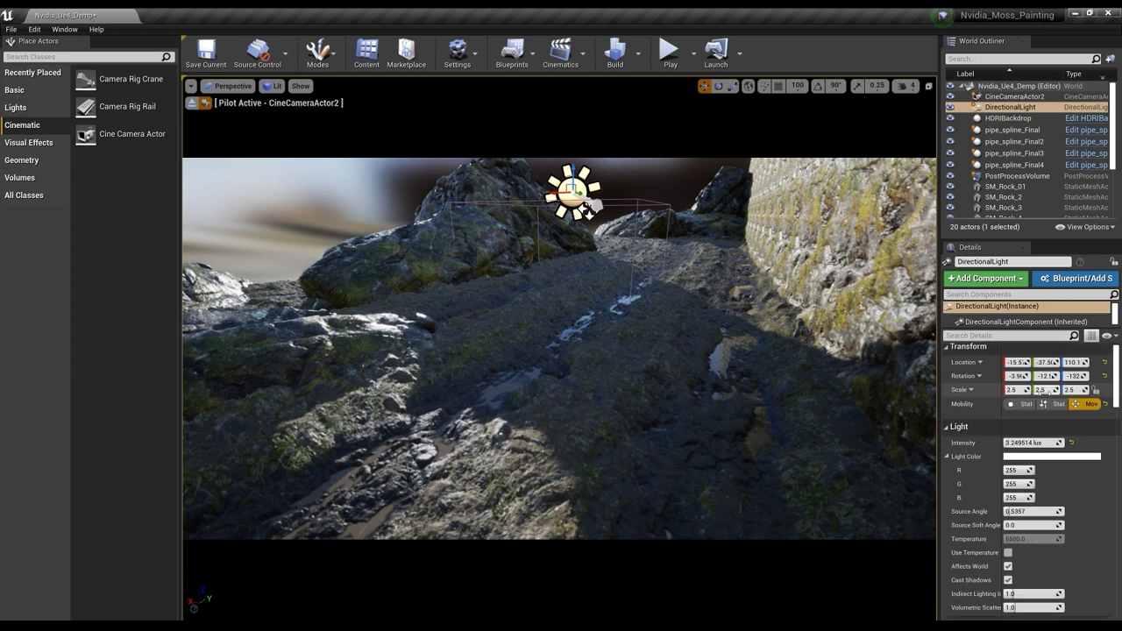
{"action": "scroll", "coordinate": [1050, 417], "scroll_direction": "down", "scroll_amount": 1}
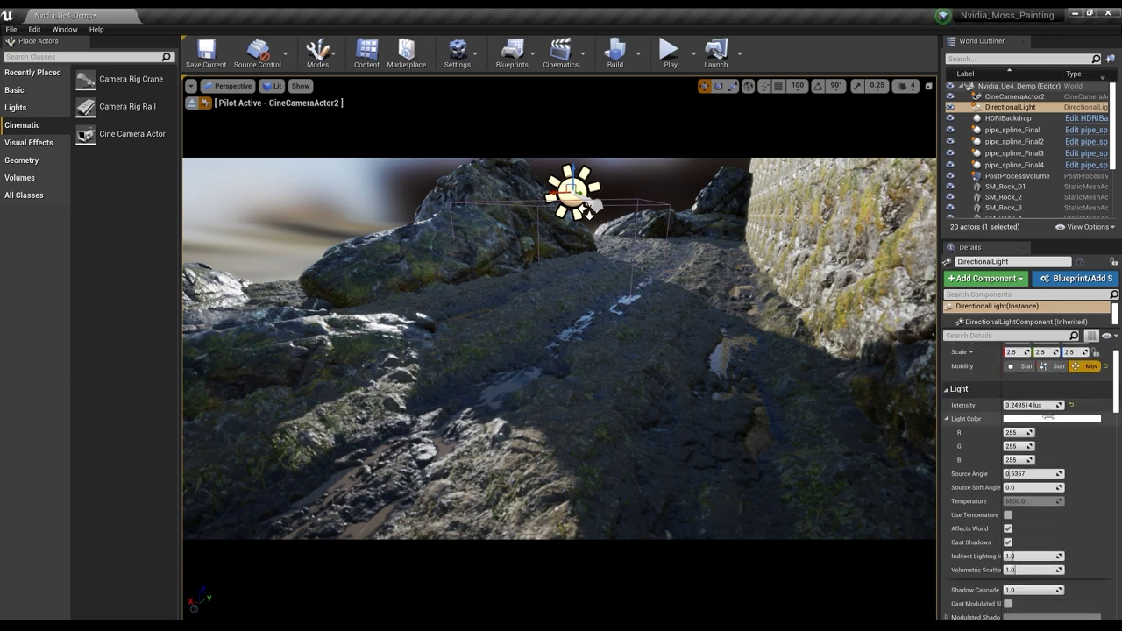
{"action": "left_click", "coordinate": [1009, 517]}
{"action": "left_click_drag", "start_coordinate": [1030, 503], "coordinate": [1009, 501]}
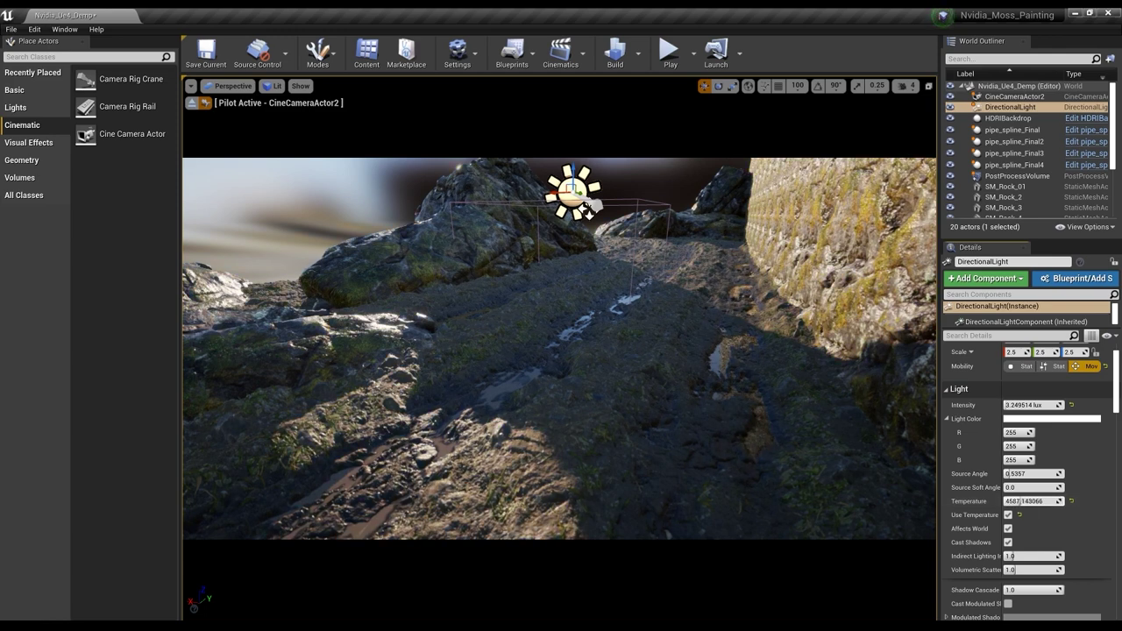
Step: Move and rotate the directional light so sunlight rakes across the road with the cliff wall shaded, and set Source Angle to about 2.38
{"action": "left_click_drag", "start_coordinate": [587, 209], "coordinate": [518, 224]}
{"action": "key", "text": "e"}
{"action": "left_click", "coordinate": [513, 212]}
{"action": "left_click", "coordinate": [506, 209]}
{"action": "mouse_move", "coordinate": [516, 223]}
{"action": "left_mouse_down"}
{"action": "mouse_move", "coordinate": [561, 230]}
{"action": "mouse_move", "coordinate": [517, 220]}
{"action": "mouse_move", "coordinate": [471, 254]}
{"action": "left_mouse_up"}
{"action": "right_click_drag", "start_coordinate": [501, 209], "coordinate": [497, 208]}
{"action": "mouse_move", "coordinate": [479, 208]}
{"action": "left_mouse_down"}
{"action": "mouse_move", "coordinate": [485, 235]}
{"action": "mouse_move", "coordinate": [491, 225]}
{"action": "mouse_move", "coordinate": [470, 237]}
{"action": "mouse_move", "coordinate": [488, 226]}
{"action": "left_mouse_up"}
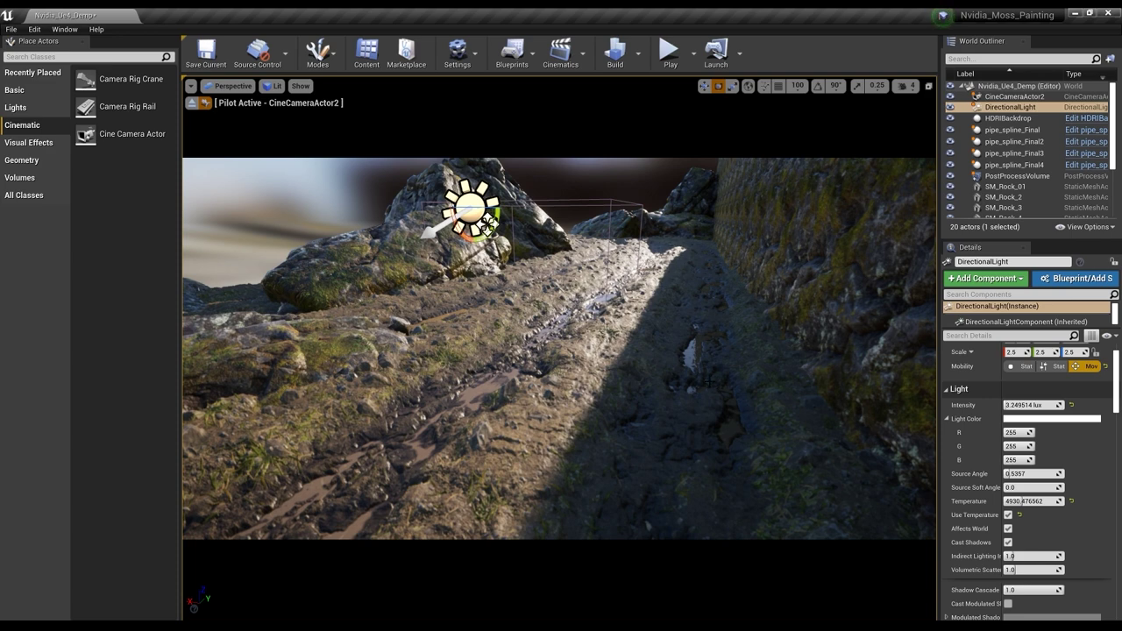
{"action": "mouse_move", "coordinate": [1015, 473]}
{"action": "left_mouse_down"}
{"action": "mouse_move", "coordinate": [1047, 474]}
{"action": "mouse_move", "coordinate": [1009, 474]}
{"action": "mouse_move", "coordinate": [1033, 473]}
{"action": "left_mouse_up"}
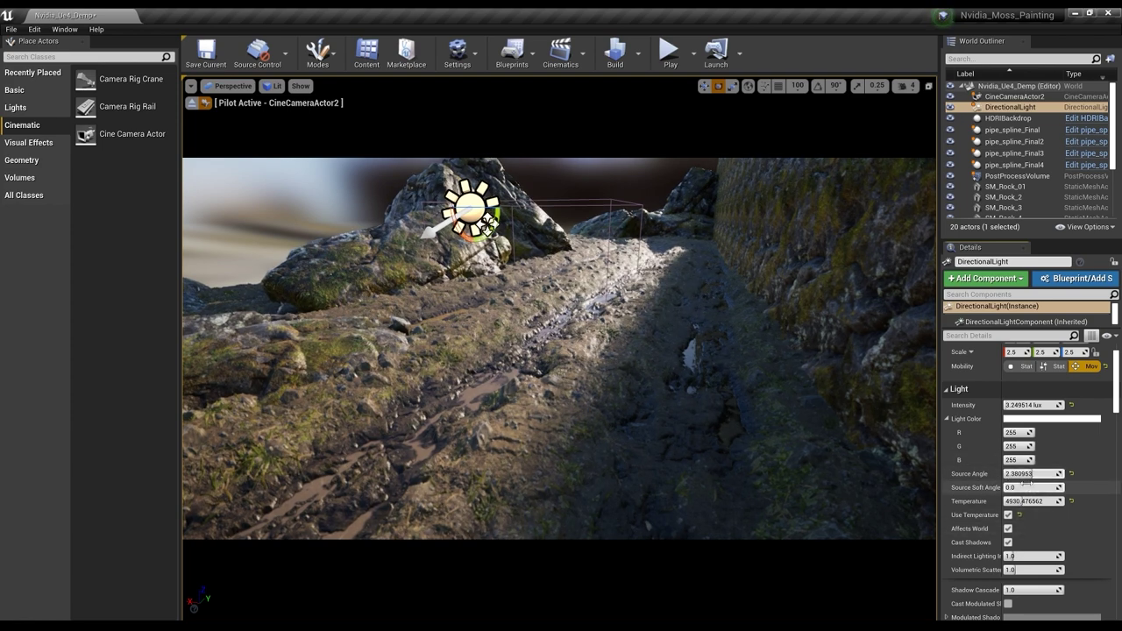
Step: Try the directional light with Cast Shadows off, Shadow Cascade Bias Distribution about 0.96 and Shadow Amount 0, reverting each change
{"action": "scroll", "coordinate": [1022, 491], "scroll_direction": "down", "scroll_amount": 4}
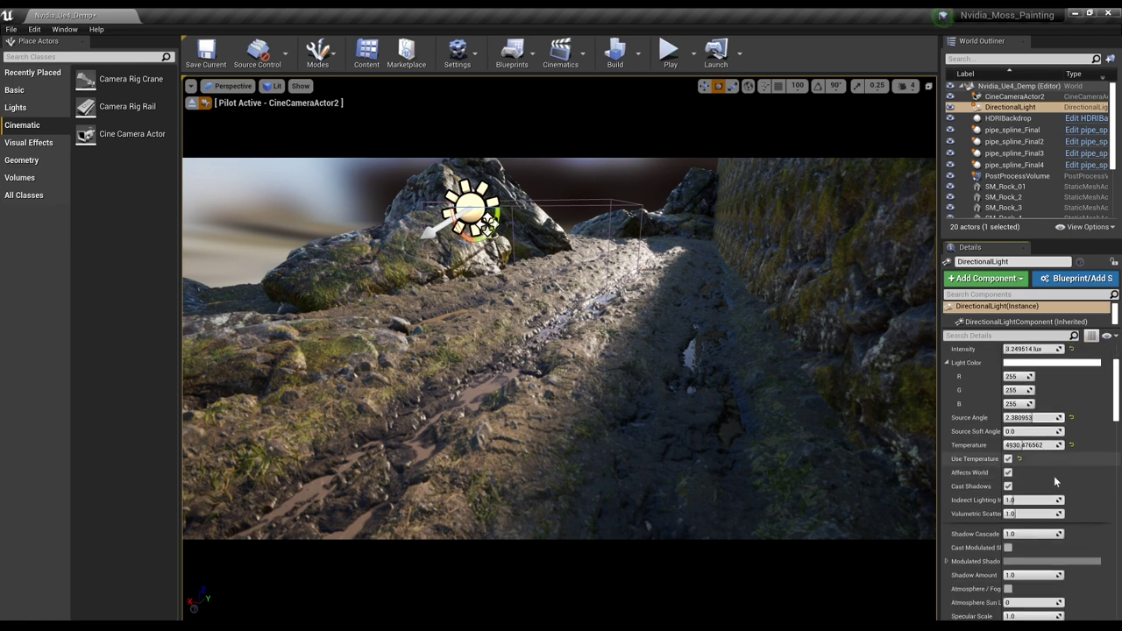
{"action": "left_click", "coordinate": [1009, 450]}
{"action": "left_click", "coordinate": [1009, 450]}
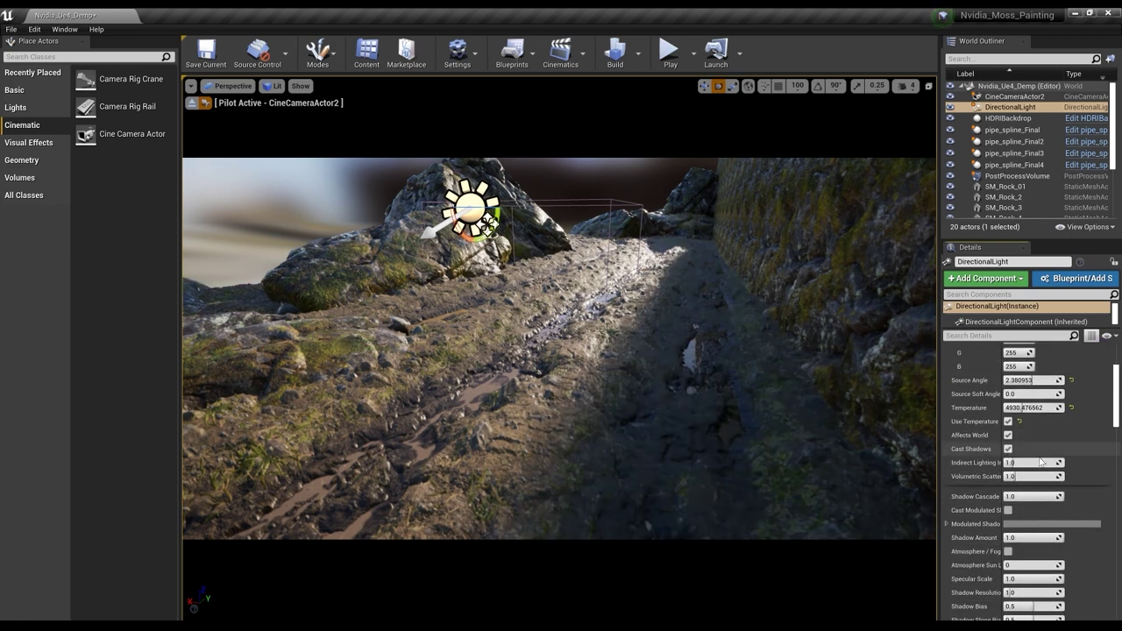
{"action": "scroll", "coordinate": [1044, 462], "scroll_direction": "down", "scroll_amount": 1}
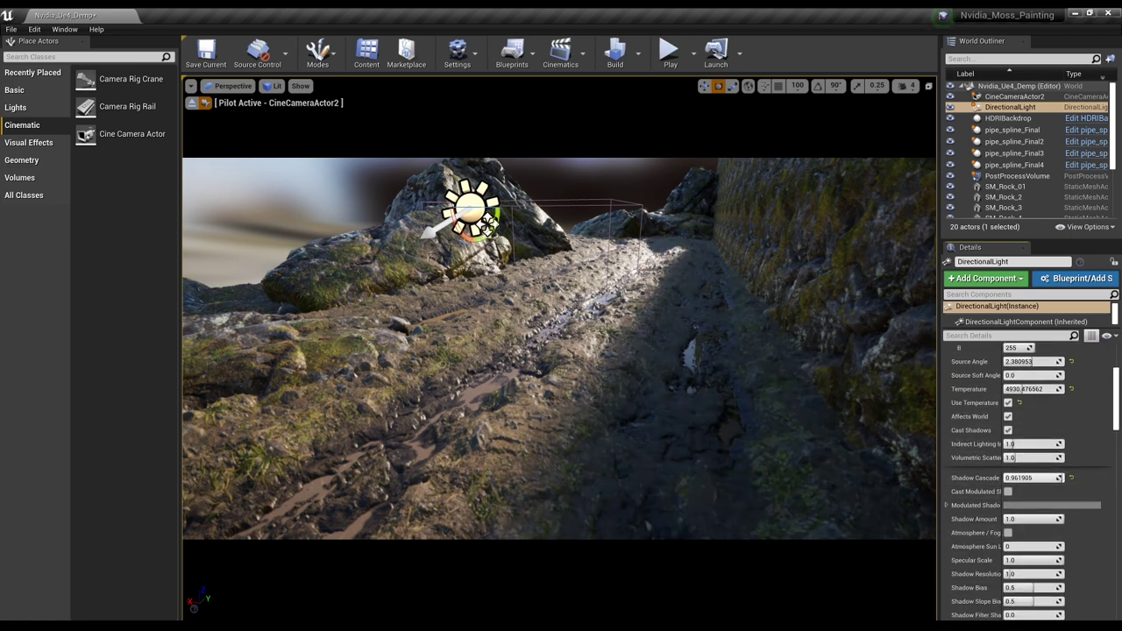
{"action": "key", "text": "ctrl+z"}
{"action": "left_click_drag", "start_coordinate": [1021, 523], "coordinate": [1004, 523]}
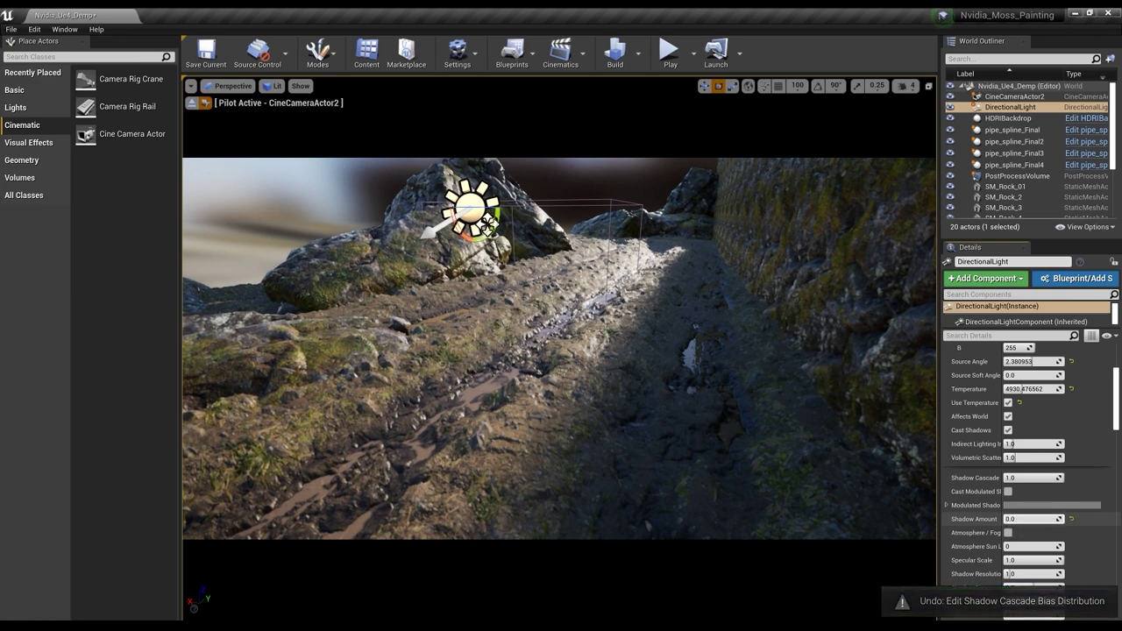
{"action": "key", "text": "ctrl+z"}
Step: Widen the directional light's property area to show full setting names and set Shadow Slope Bias to 1.0
{"action": "scroll", "coordinate": [1053, 461], "scroll_direction": "down", "scroll_amount": 3}
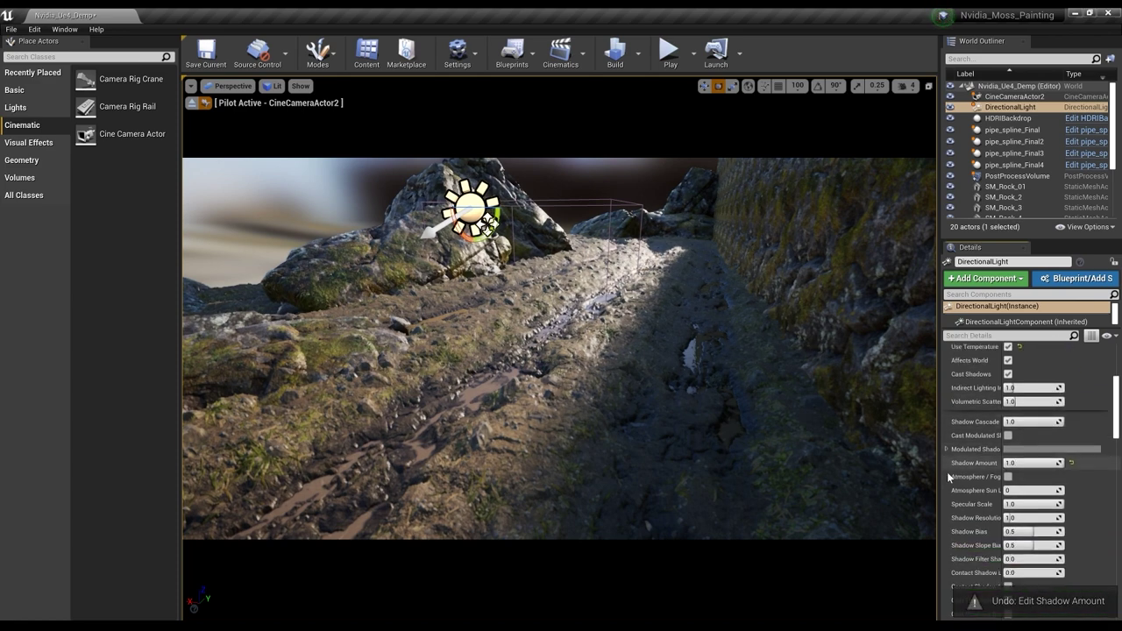
{"action": "left_click_drag", "start_coordinate": [938, 471], "coordinate": [885, 471]}
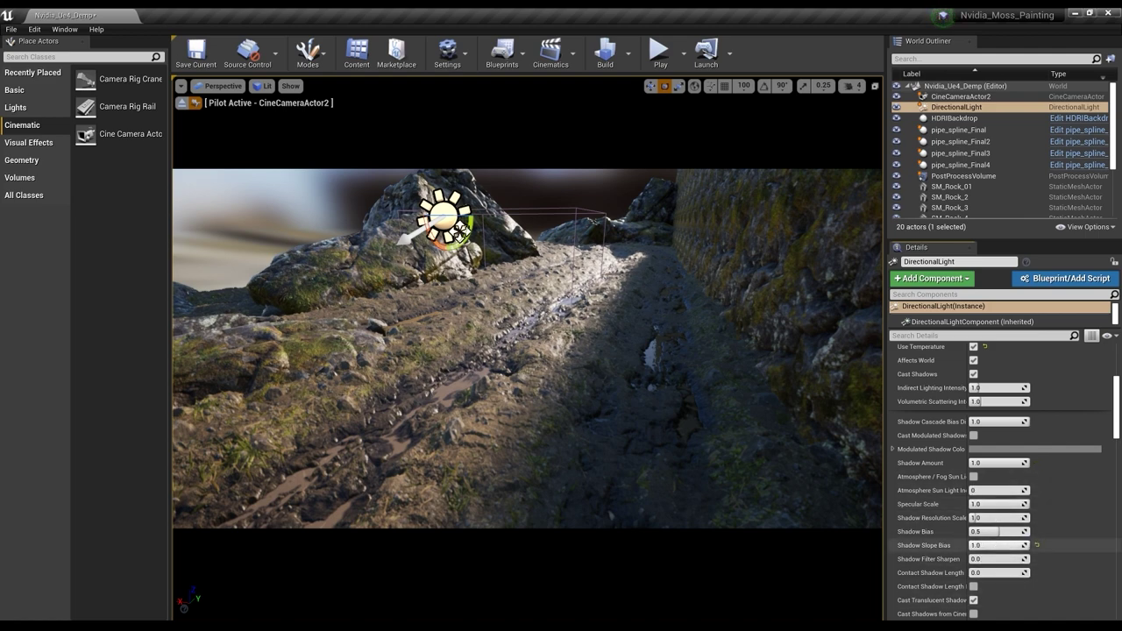
Step: Undo the Shadow Slope Bias change and set the directional light's Shadow Resolution Scale to 8.0
{"action": "key", "text": "ctrl+z"}
{"action": "key", "text": "ctrl+z"}
{"action": "key", "text": "ctrl+z"}
{"action": "key", "text": "ctrl+z"}
{"action": "left_click_drag", "start_coordinate": [989, 506], "coordinate": [1029, 504]}
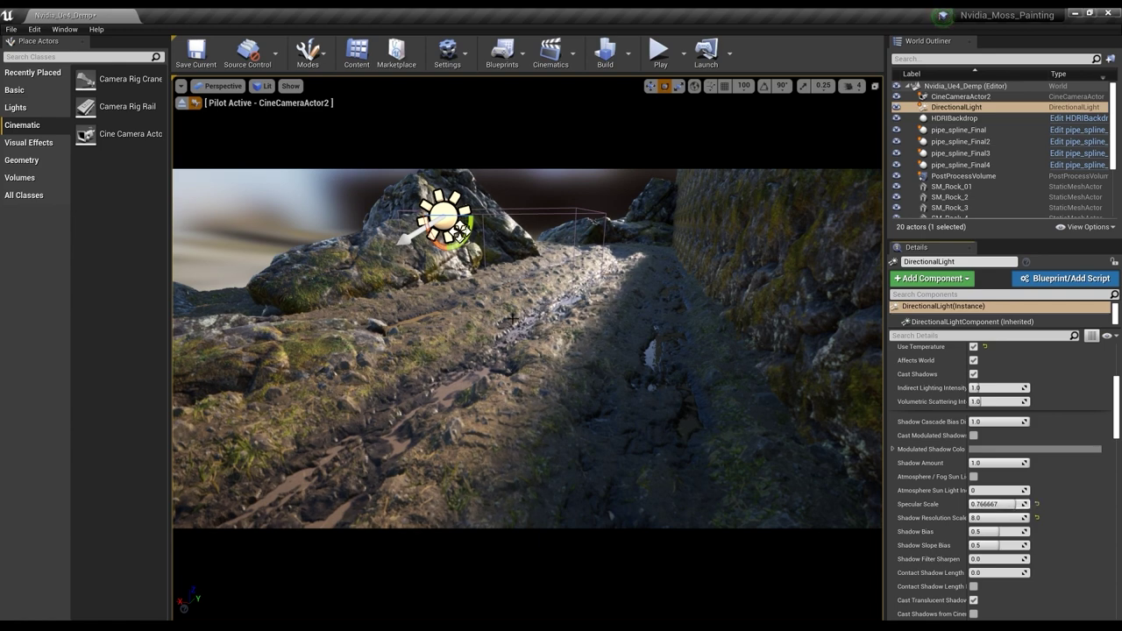
Step: Try lowering the directional light's Specular Scale to about 0.13, undoing each Specular Scale change
{"action": "key", "text": "ctrl+z"}
{"action": "left_click_drag", "start_coordinate": [1015, 504], "coordinate": [989, 504]}
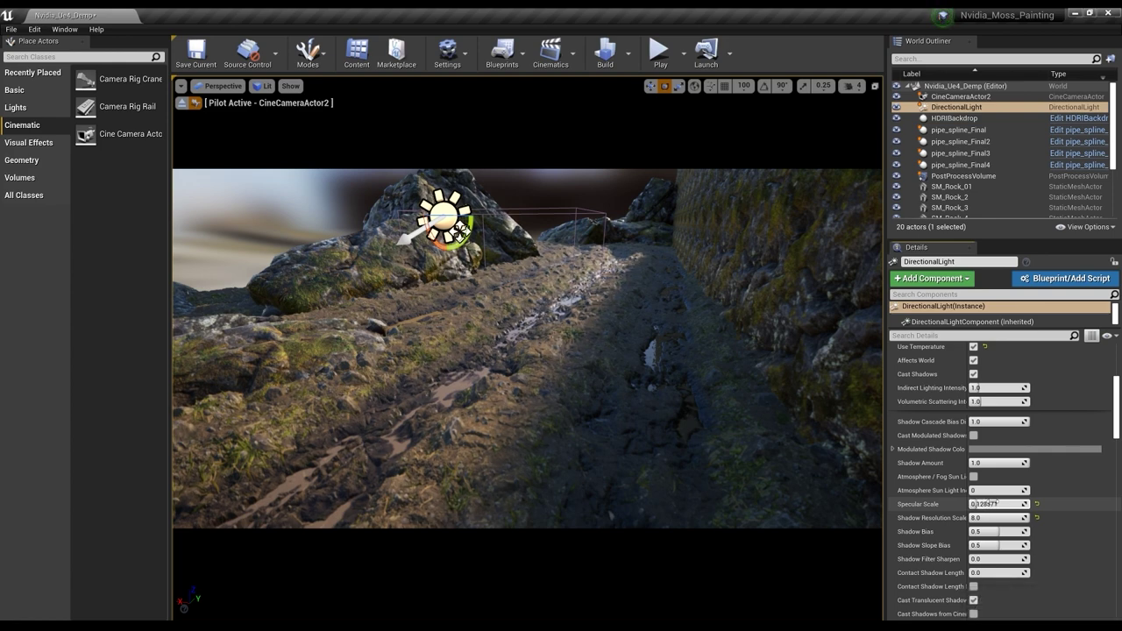
{"action": "key", "text": "ctrl+z"}
Step: Compare the directional light's Contact Shadow Length at 0.0 and 0.1, and leave it set to 0.1
{"action": "scroll", "coordinate": [1040, 527], "scroll_direction": "down", "scroll_amount": 2}
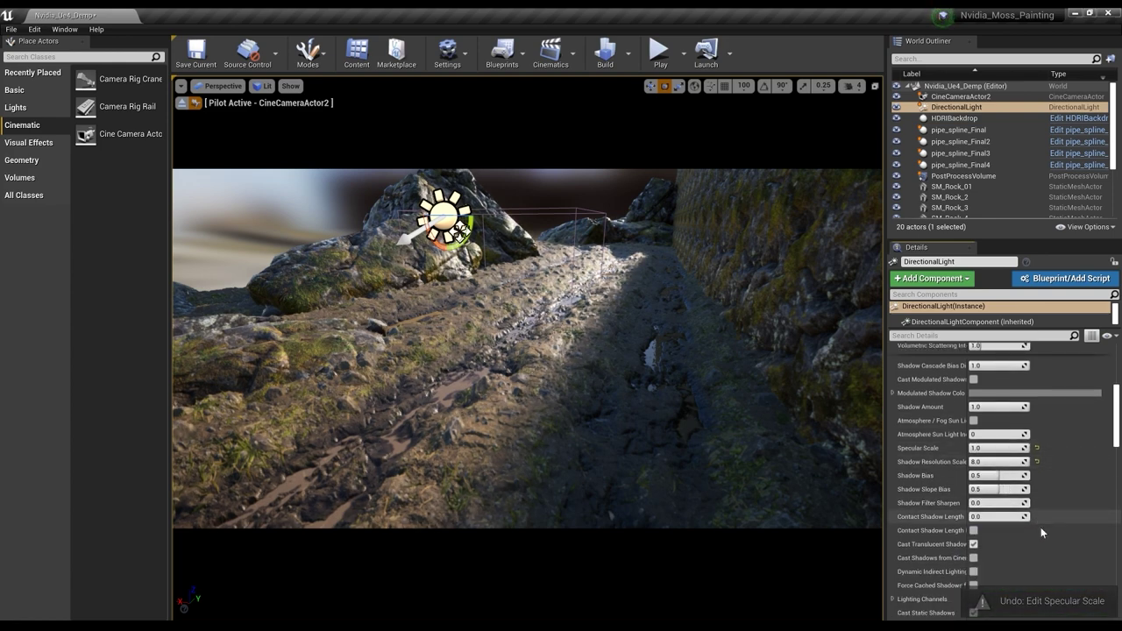
{"action": "left_click_drag", "start_coordinate": [995, 517], "coordinate": [971, 516]}
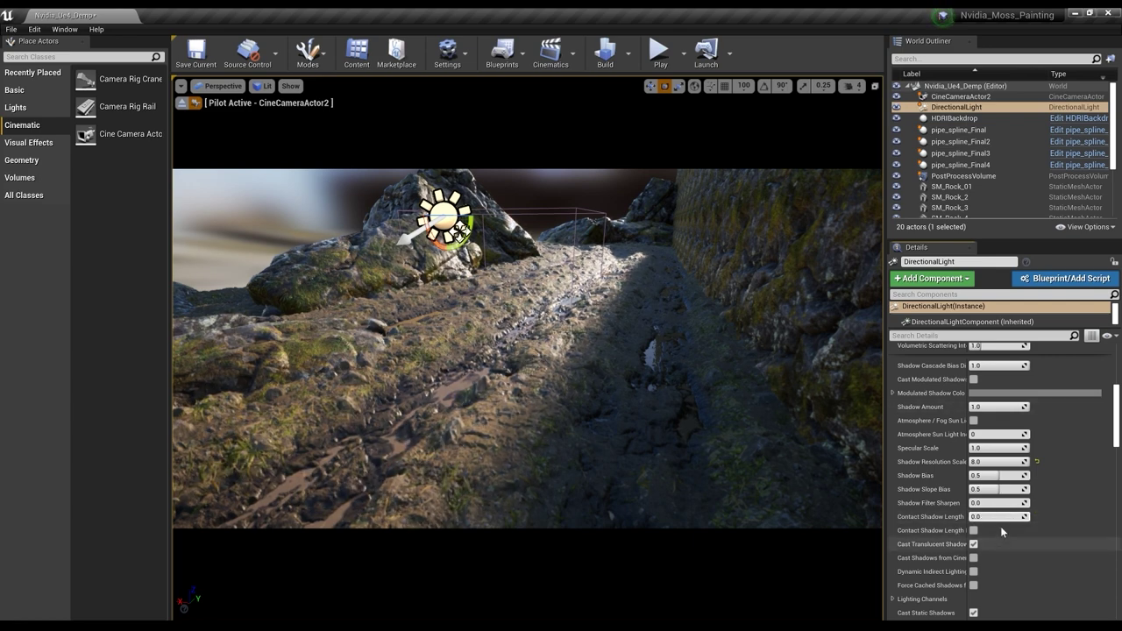
{"action": "left_click_drag", "start_coordinate": [997, 519], "coordinate": [1029, 518]}
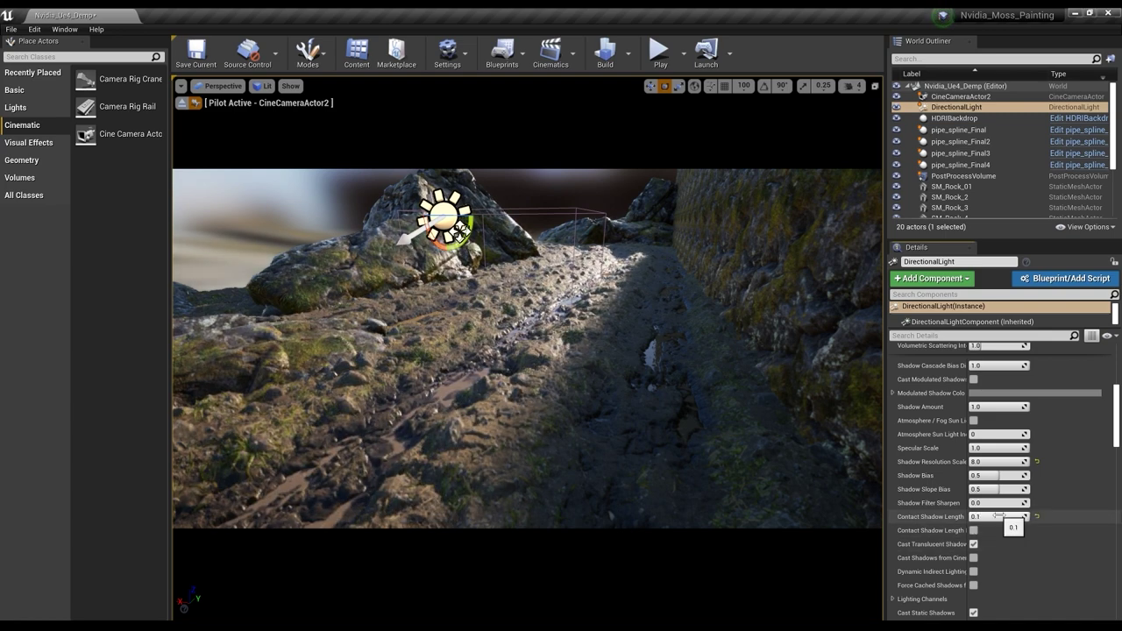
{"action": "left_click_drag", "start_coordinate": [1017, 518], "coordinate": [971, 517]}
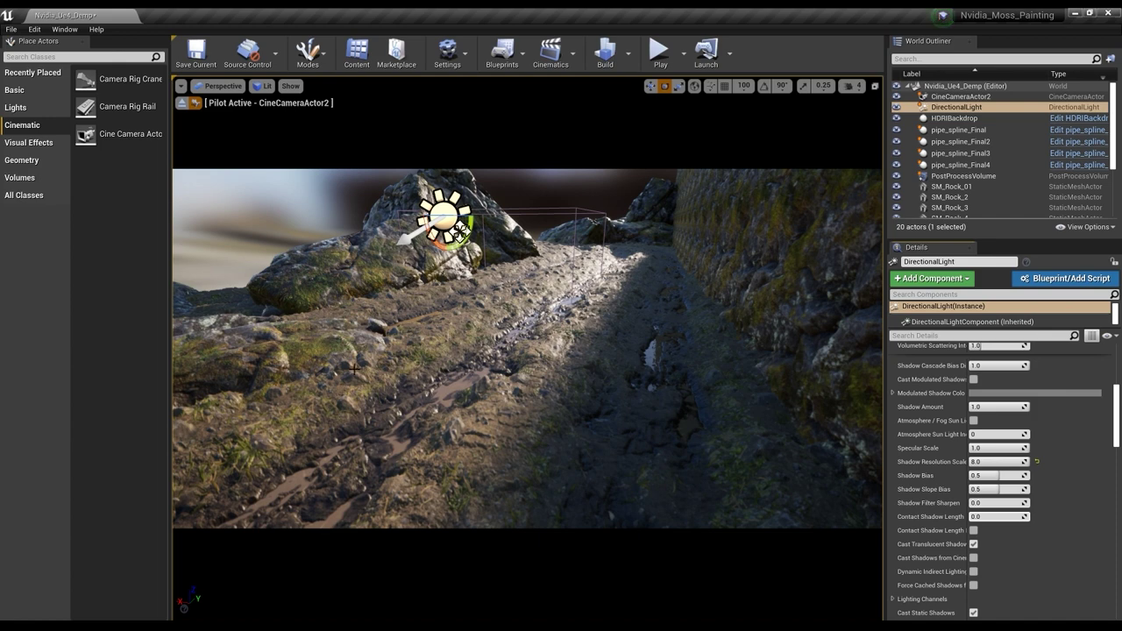
{"action": "left_click_drag", "start_coordinate": [980, 516], "coordinate": [1030, 517]}
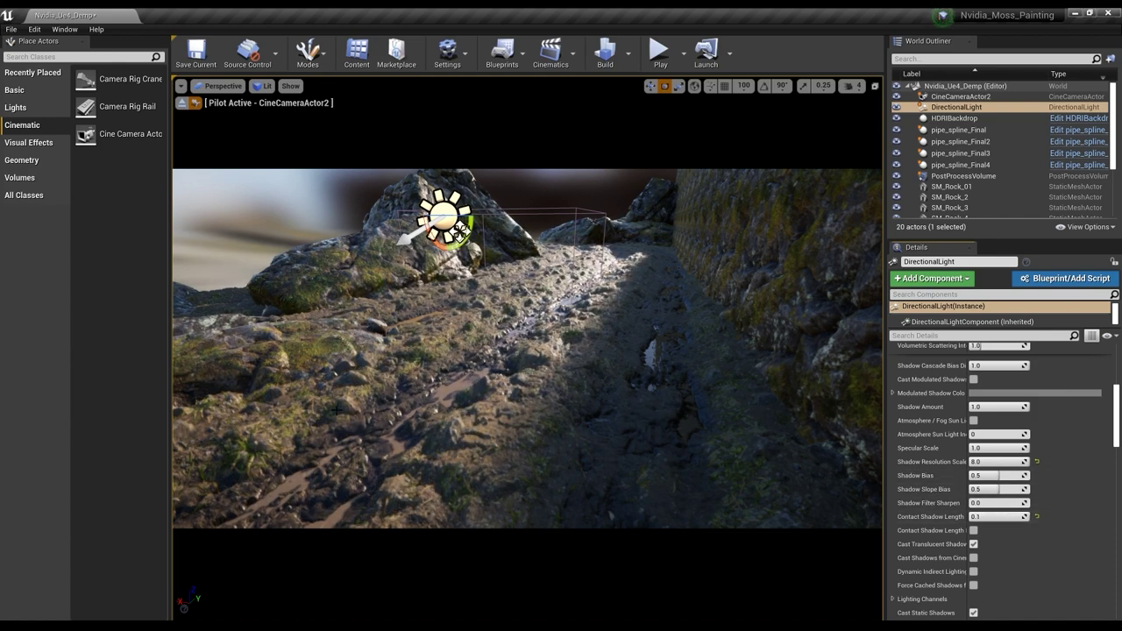
Step: Rotate the directional light so sunlight covers most of the road with shade along the cliff wall's base, and tilt the camera down slightly
{"action": "mouse_move", "coordinate": [449, 216]}
{"action": "left_mouse_down"}
{"action": "mouse_move", "coordinate": [487, 216]}
{"action": "mouse_move", "coordinate": [439, 215]}
{"action": "mouse_move", "coordinate": [463, 230]}
{"action": "left_mouse_up"}
{"action": "key", "text": "ctrl+z"}
{"action": "key", "text": "ctrl+z"}
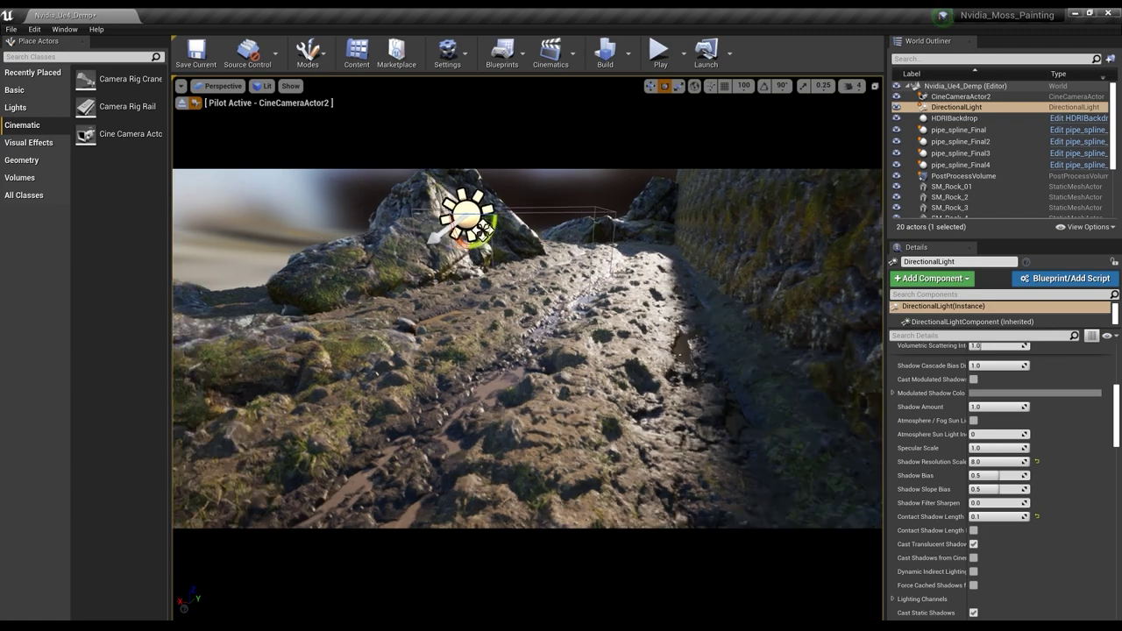
{"action": "left_click_drag", "start_coordinate": [483, 231], "coordinate": [487, 226]}
{"action": "right_click_drag", "start_coordinate": [526, 349], "coordinate": [526, 349]}
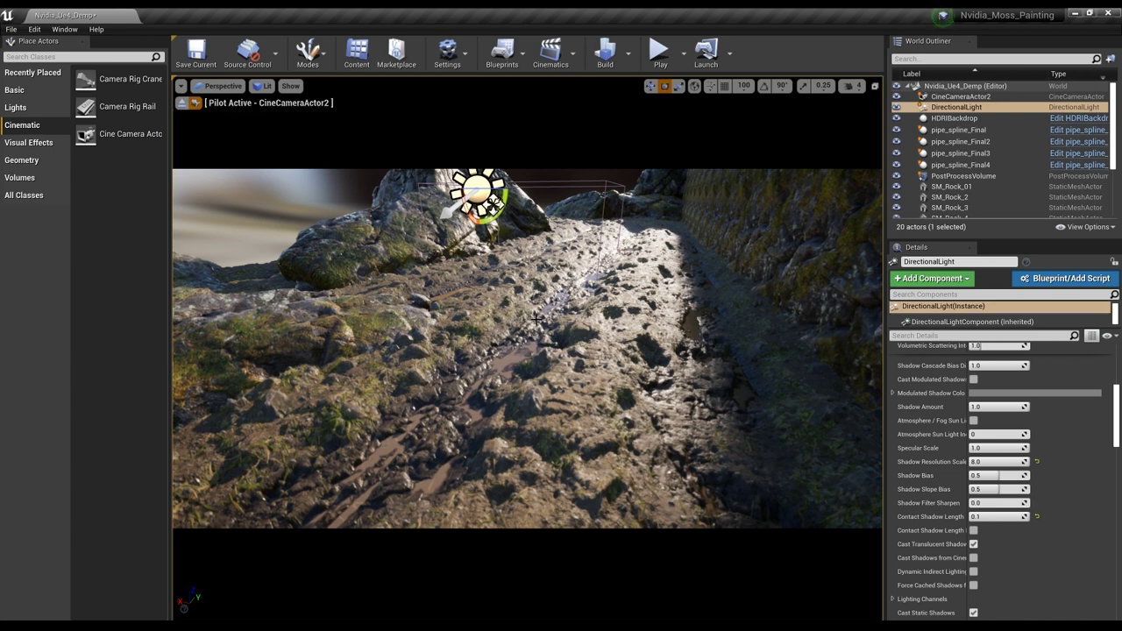
Step: Reframe CineCameraActor2 on the road with nothing selected, and enlarge the World Outliner to list every actor
{"action": "left_click", "coordinate": [421, 298]}
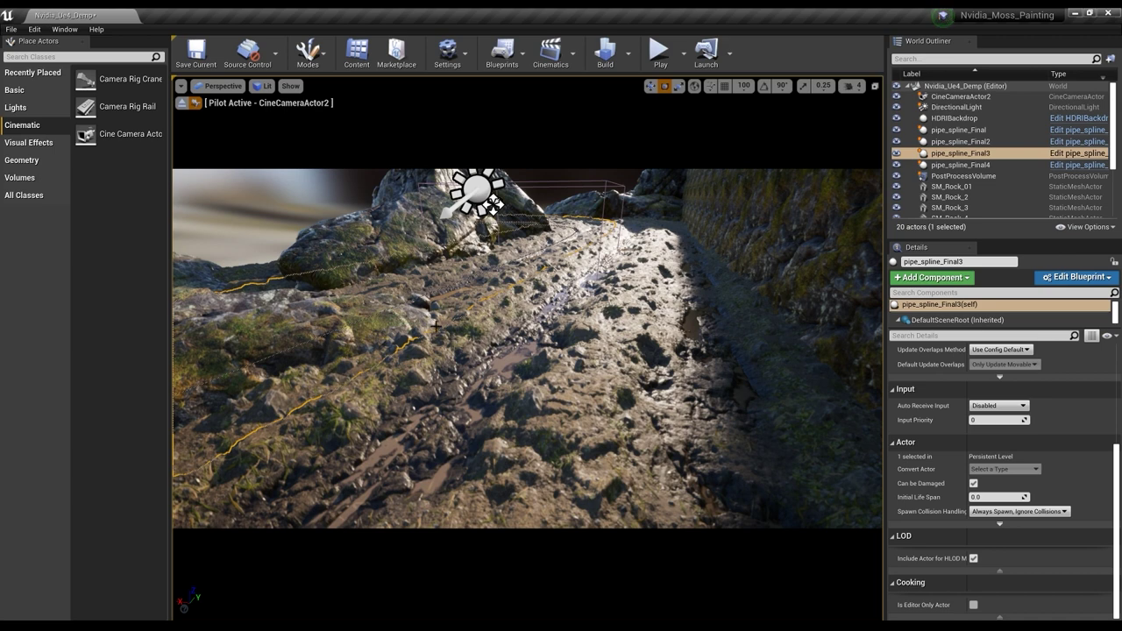
{"action": "key", "text": "Escape"}
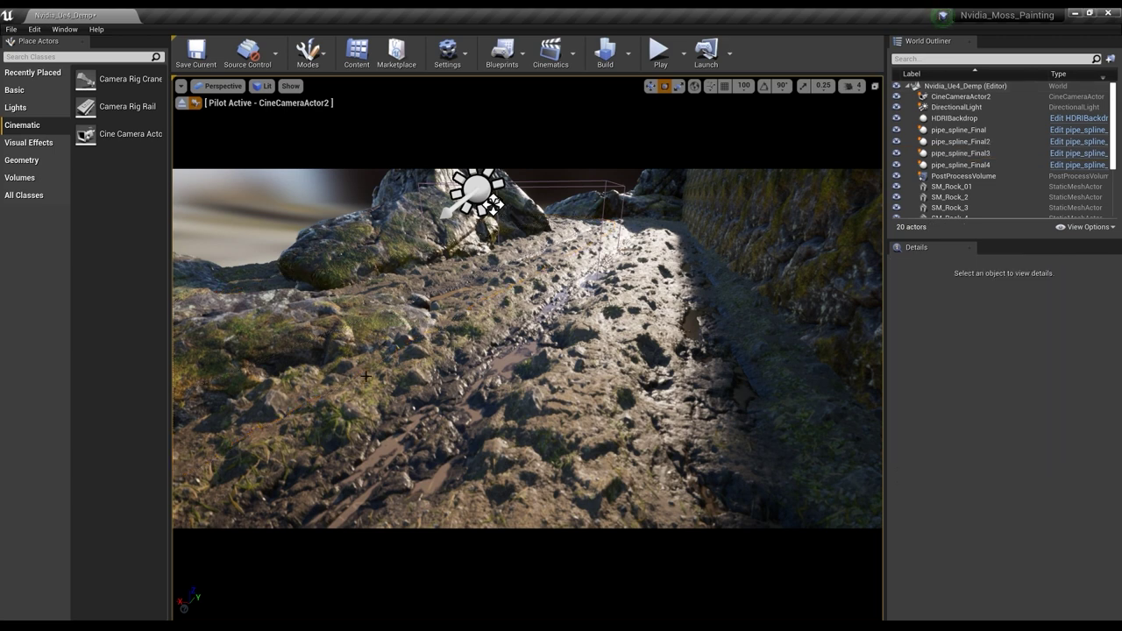
{"action": "mouse_move", "coordinate": [497, 374]}
{"action": "right_mouse_down"}
{"action": "mouse_move", "coordinate": [522, 377]}
{"action": "mouse_move", "coordinate": [511, 377]}
{"action": "right_mouse_up"}
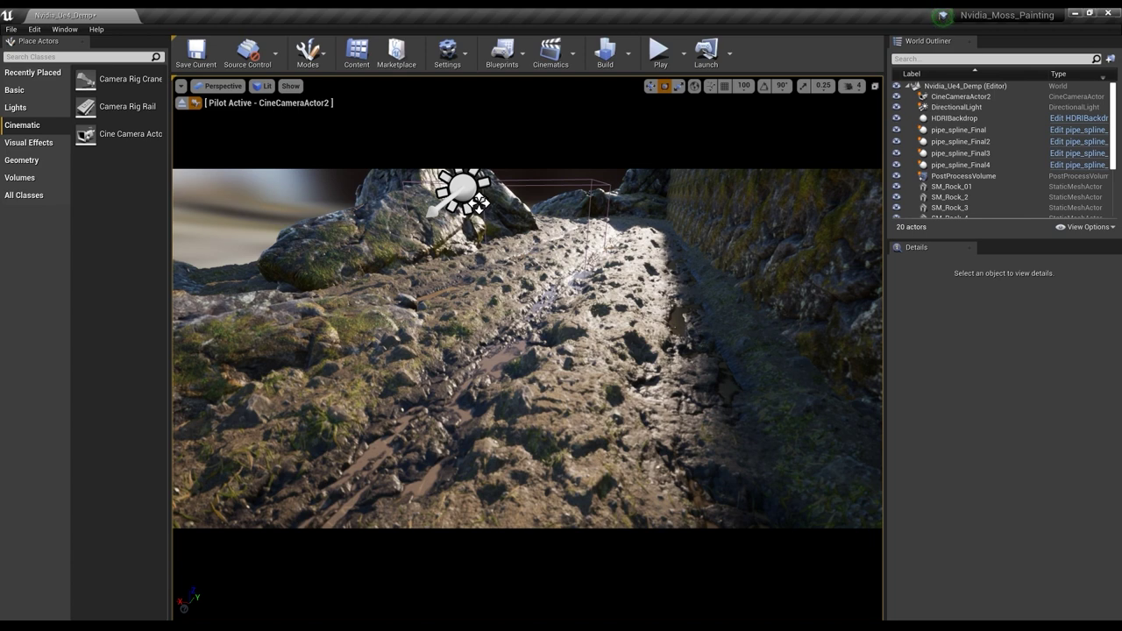
{"action": "left_click", "coordinate": [633, 282]}
{"action": "key", "text": "Escape"}
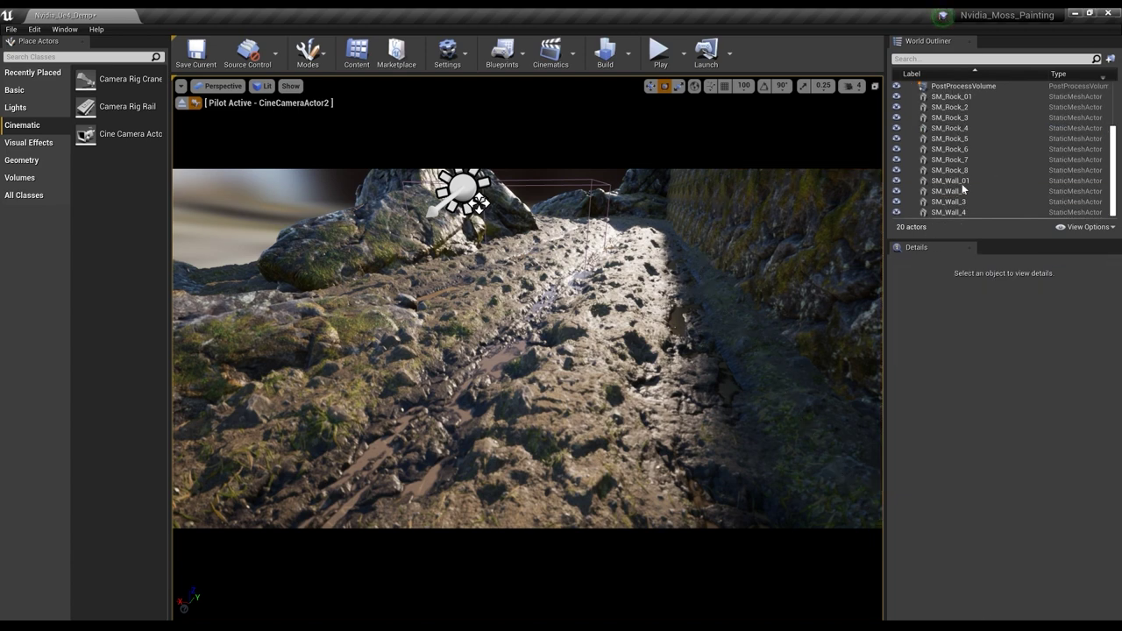
{"action": "left_click_drag", "start_coordinate": [1022, 238], "coordinate": [1033, 431]}
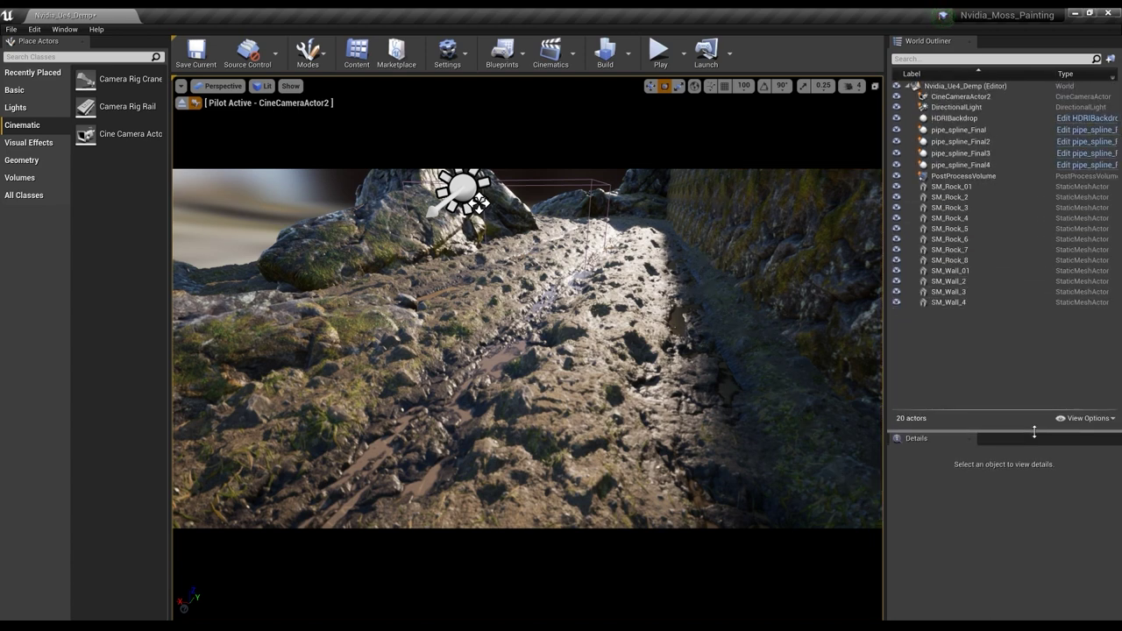
{"action": "right_click_drag", "start_coordinate": [586, 323], "coordinate": [577, 302]}
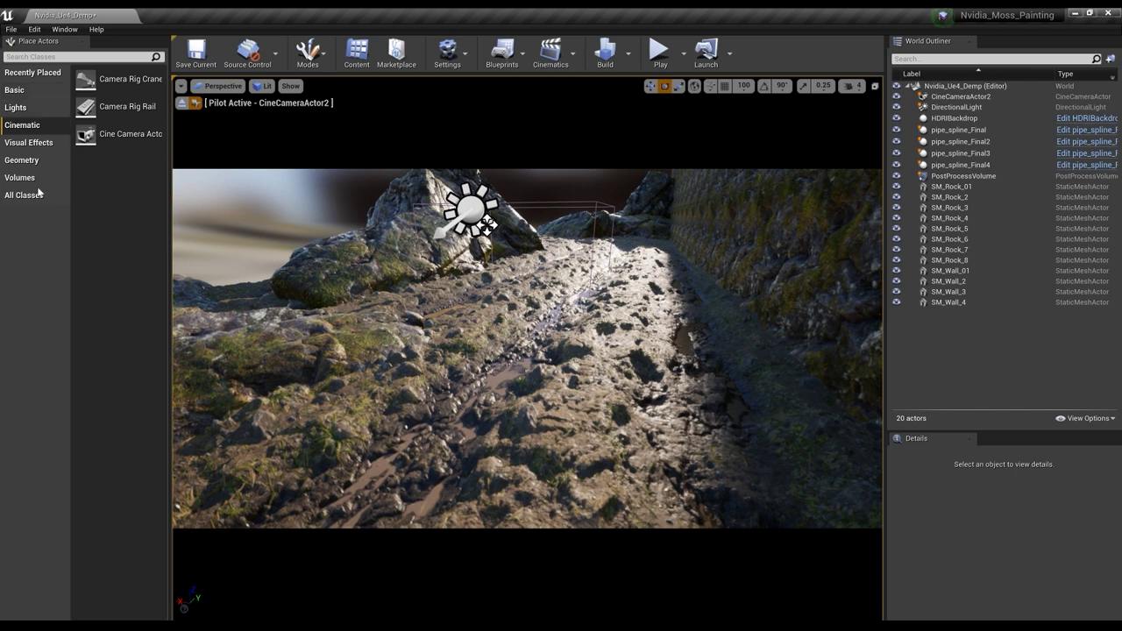
Step: Try an Atmospheric Fog actor on the road, undo it, and place an Exponential Height Fog there instead
{"action": "left_click", "coordinate": [26, 162]}
{"action": "left_click", "coordinate": [28, 142]}
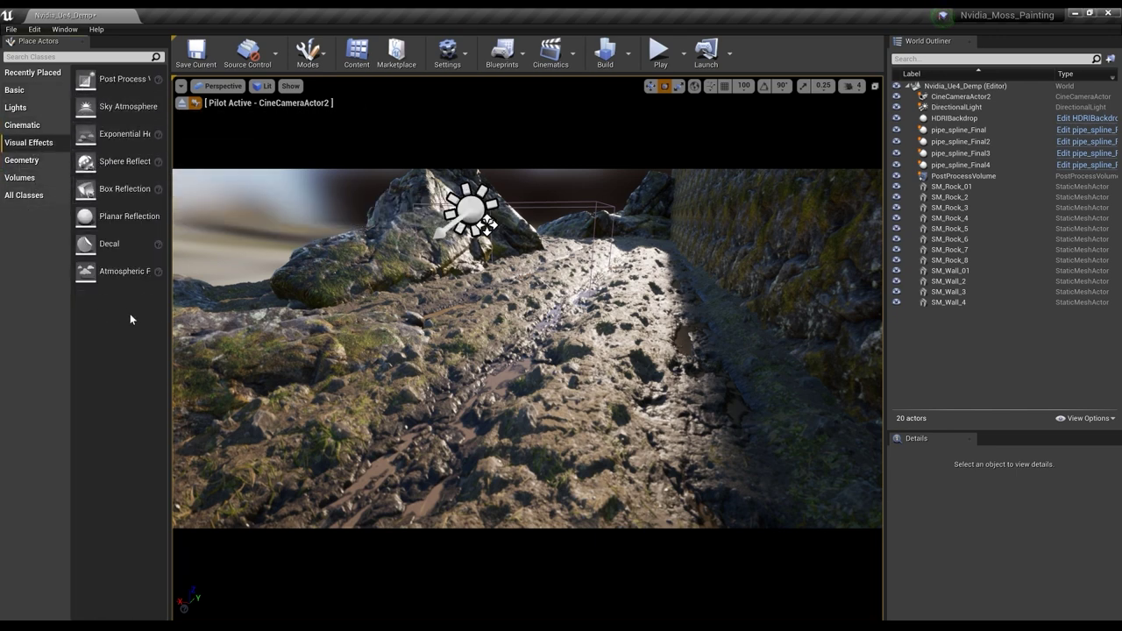
{"action": "left_click_drag", "start_coordinate": [122, 272], "coordinate": [584, 325]}
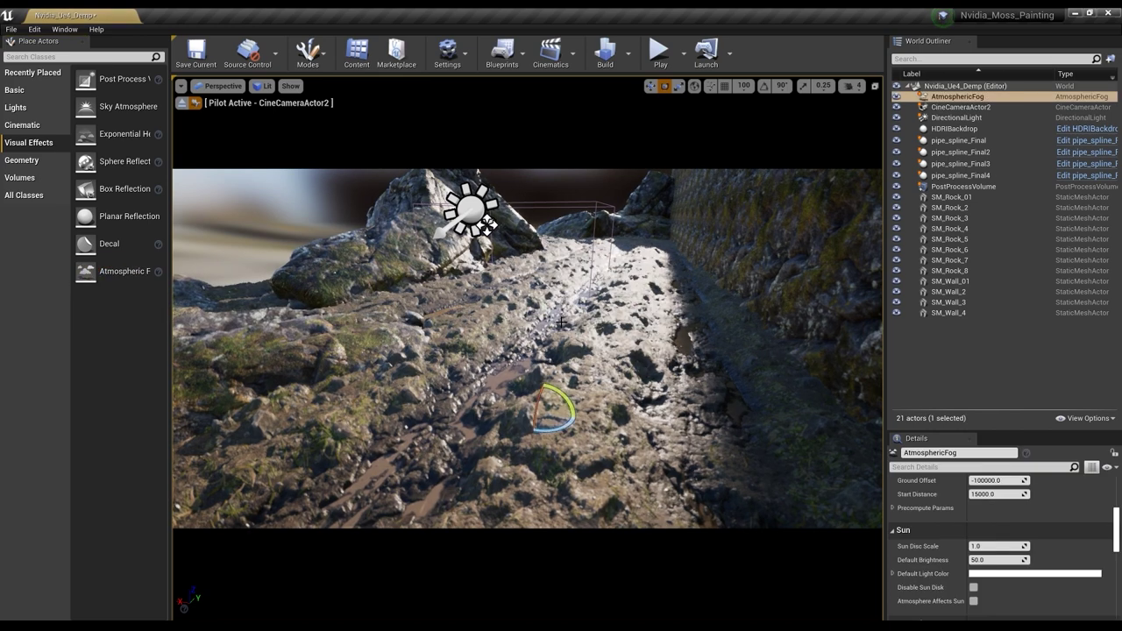
{"action": "key", "text": "ctrl+z"}
{"action": "left_click_drag", "start_coordinate": [430, 238], "coordinate": [552, 312]}
Step: Enlarge the Details area and set the exponential height fog's Fog Density to 10.0
{"action": "left_click_drag", "start_coordinate": [1028, 429], "coordinate": [1029, 164]}
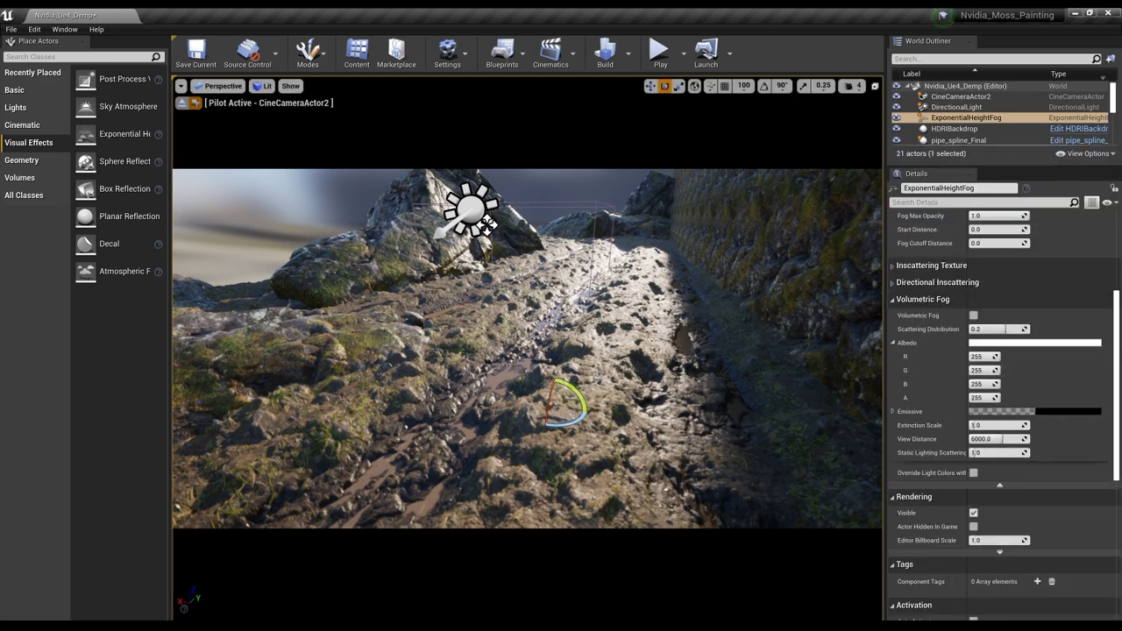
{"action": "scroll", "coordinate": [1000, 394], "scroll_direction": "up", "scroll_amount": 4}
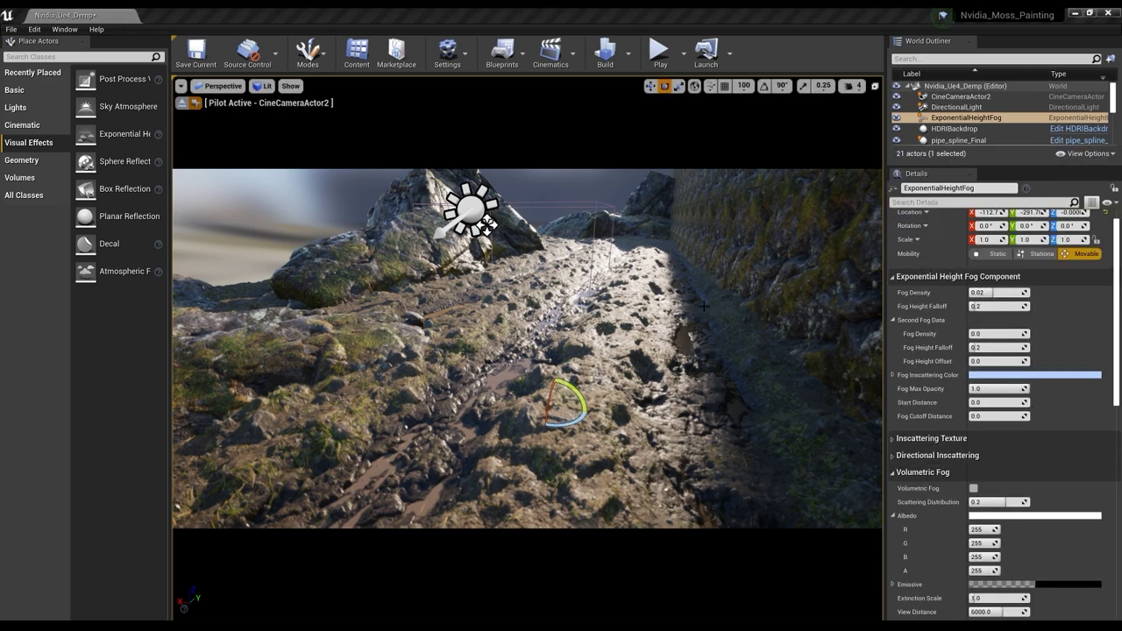
{"action": "left_click", "coordinate": [989, 293]}
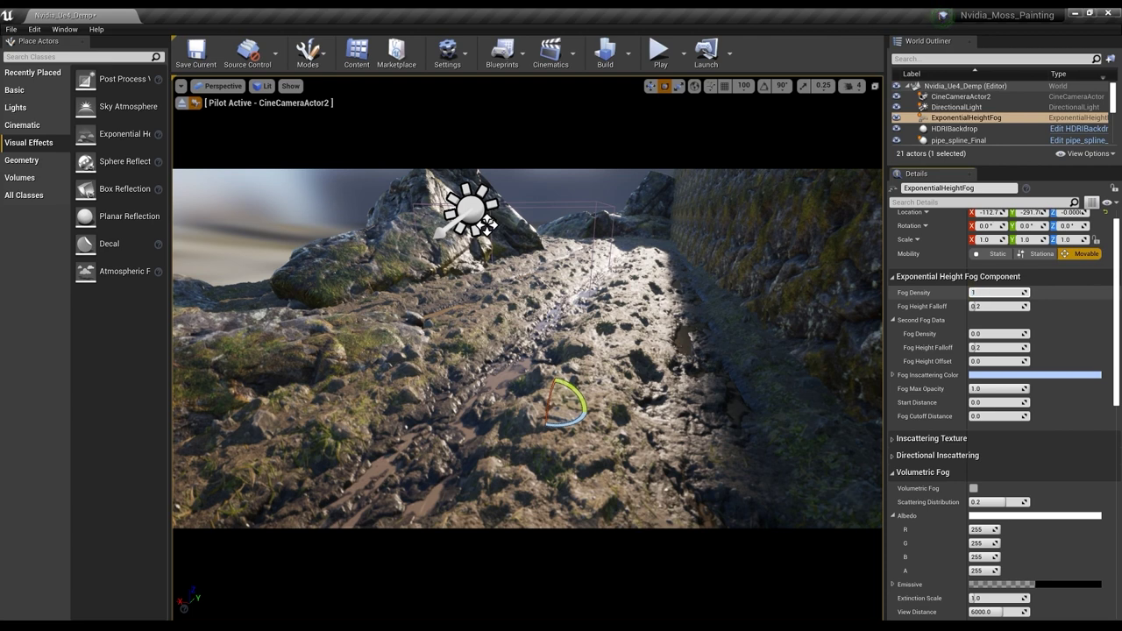
{"action": "key", "text": "Return"}
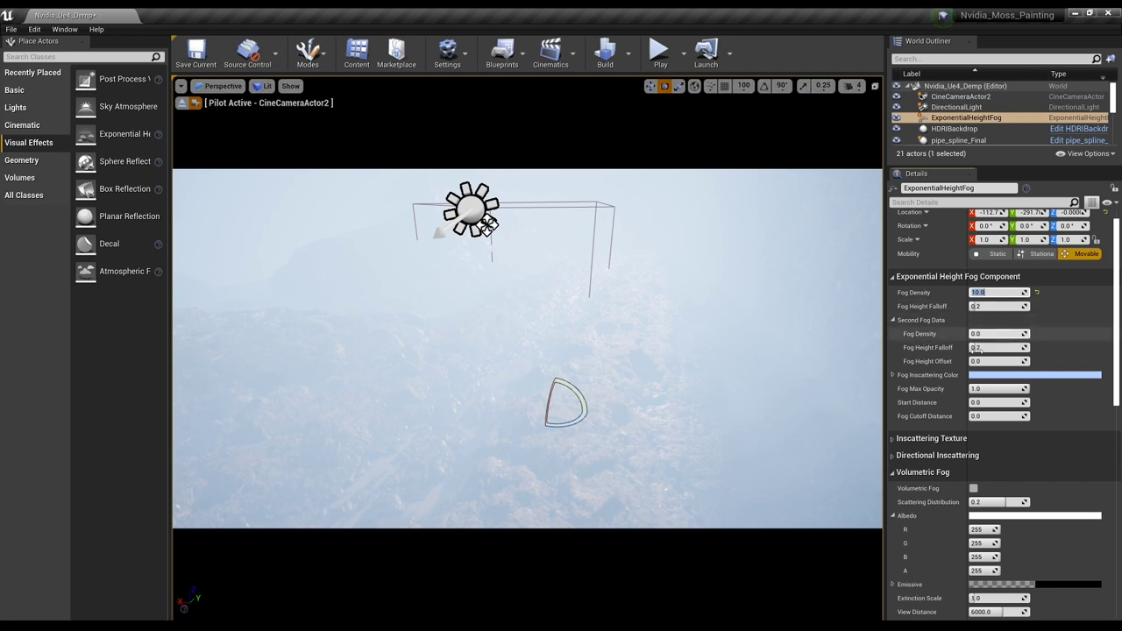
Step: Set the Fog Inscattering Color to a neutral gray, hex sRGB 696969FF, sampled with the eyedropper
{"action": "left_click", "coordinate": [1012, 376]}
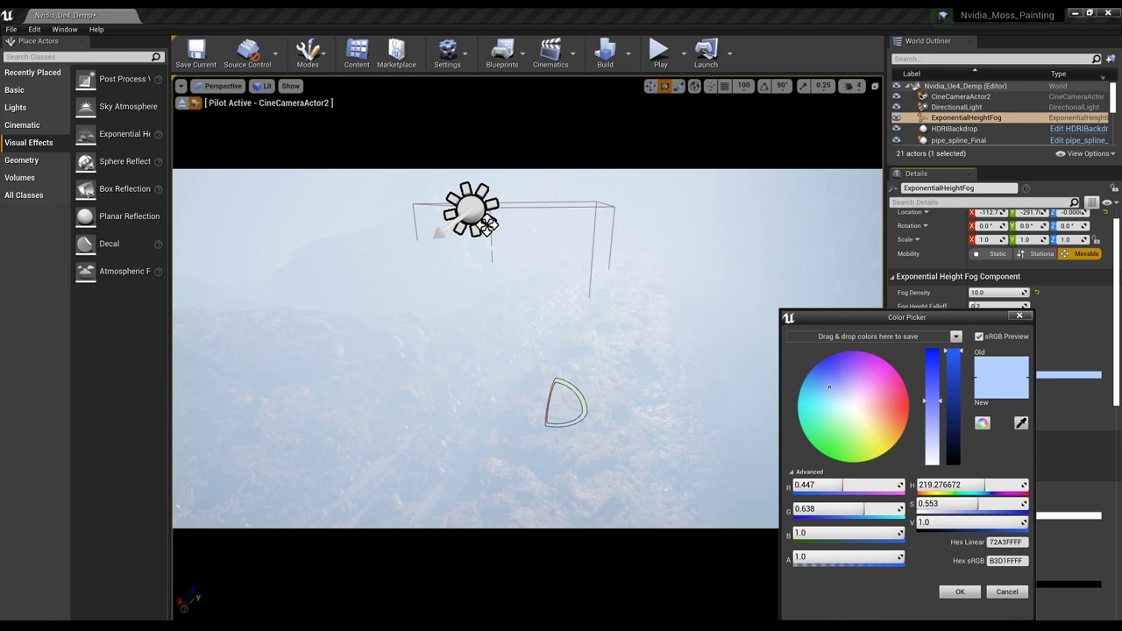
{"action": "left_click", "coordinate": [1020, 427]}
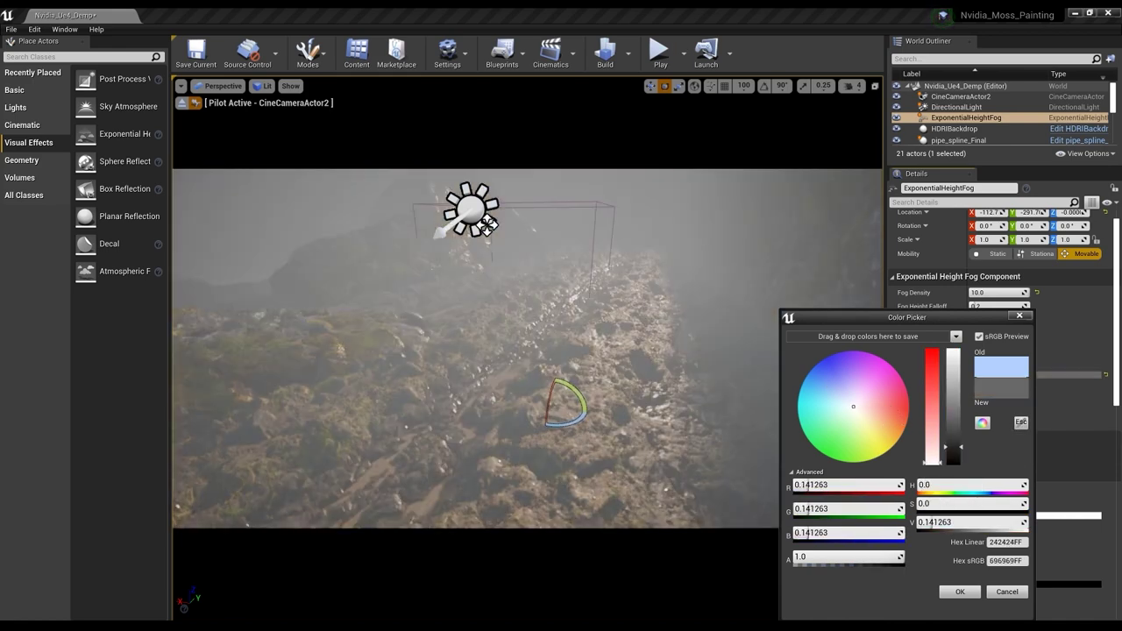
{"action": "left_click", "coordinate": [952, 446]}
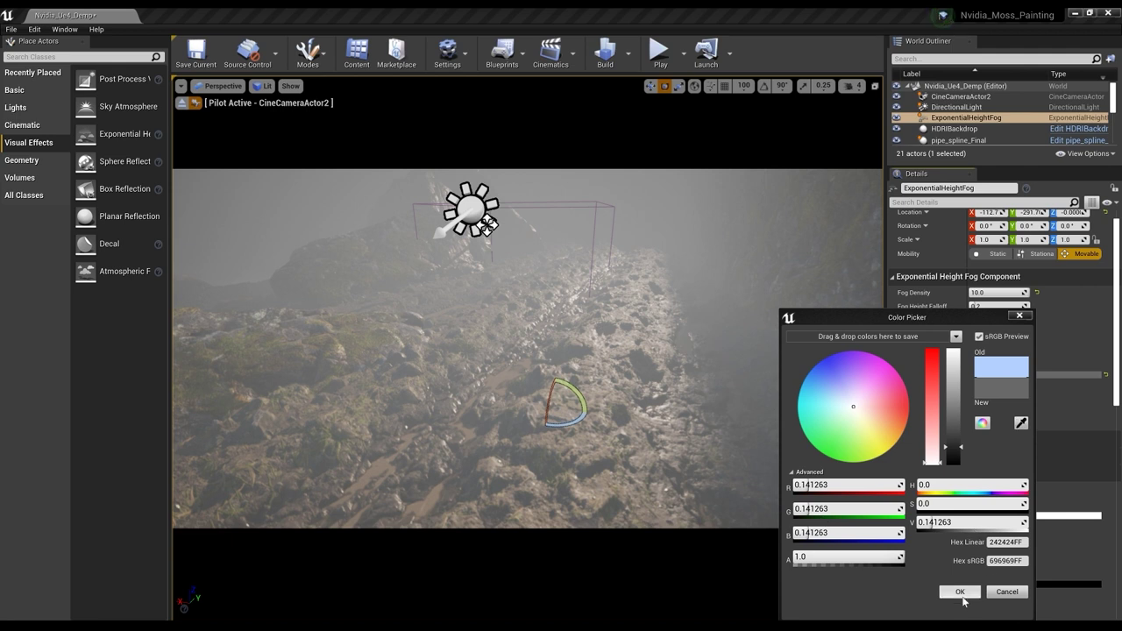
{"action": "left_click", "coordinate": [961, 591]}
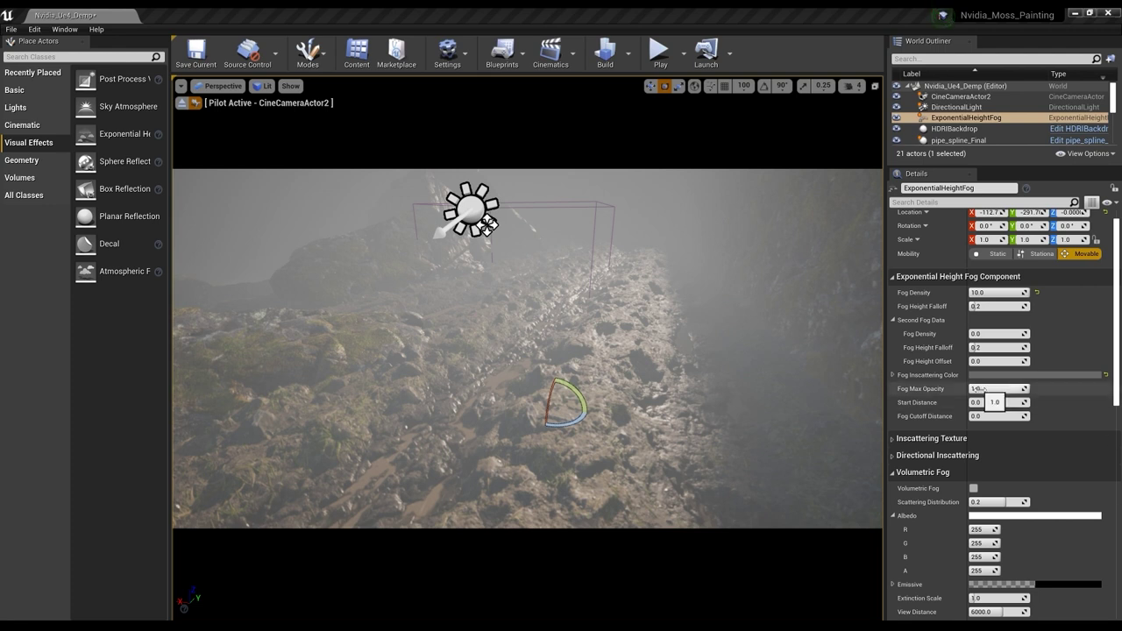
Step: Set the height fog's Fog Max Opacity to about 0.58, Start Distance to about 310 and Fog Cutoff Distance to 20000000
{"action": "left_click_drag", "start_coordinate": [980, 388], "coordinate": [947, 389]}
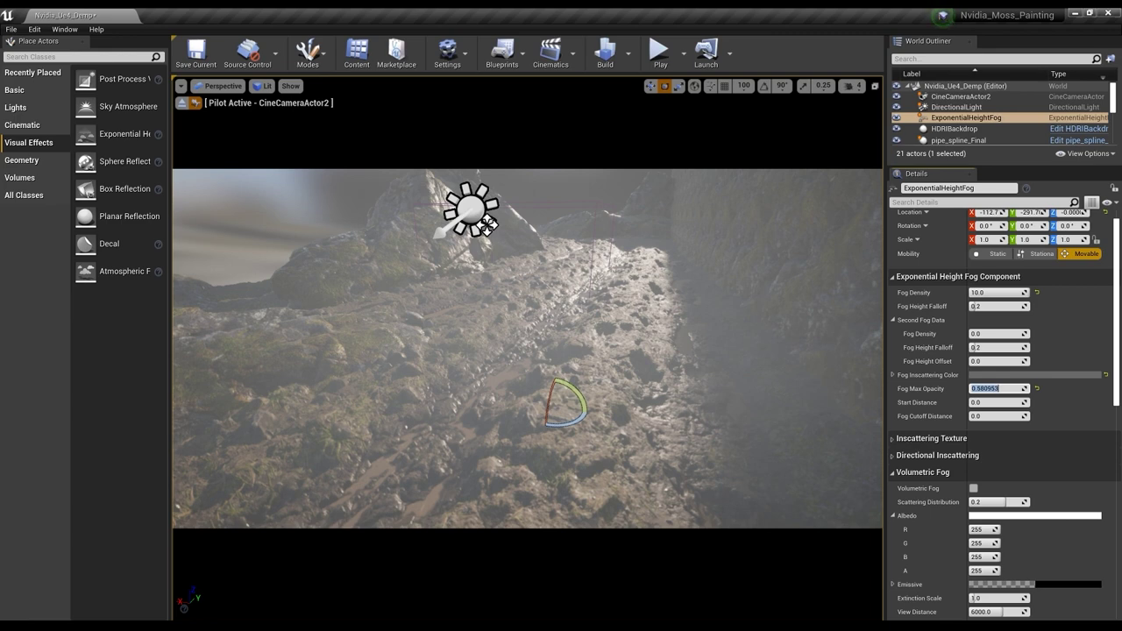
{"action": "left_click", "coordinate": [998, 402]}
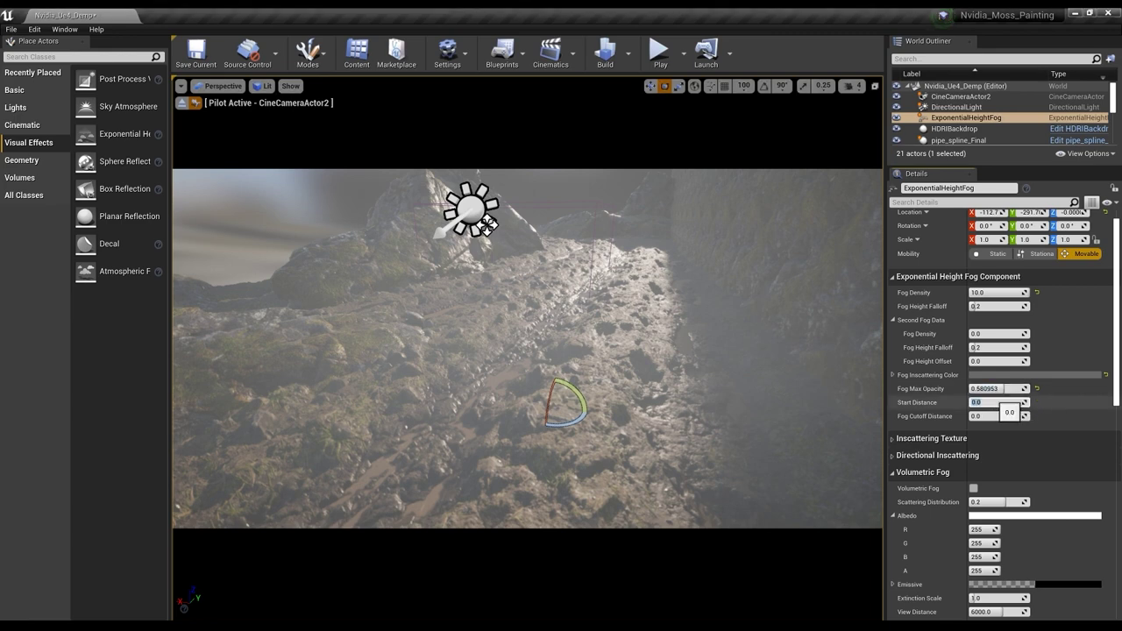
{"action": "left_click_drag", "start_coordinate": [998, 402], "coordinate": [1021, 402]}
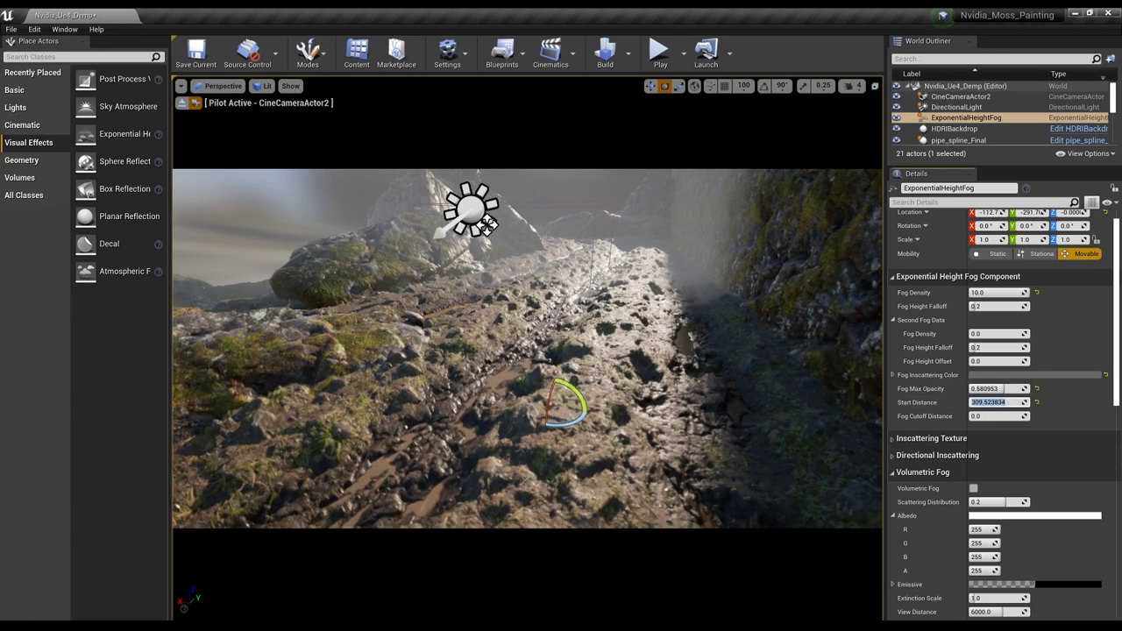
{"action": "left_click_drag", "start_coordinate": [993, 416], "coordinate": [1022, 416]}
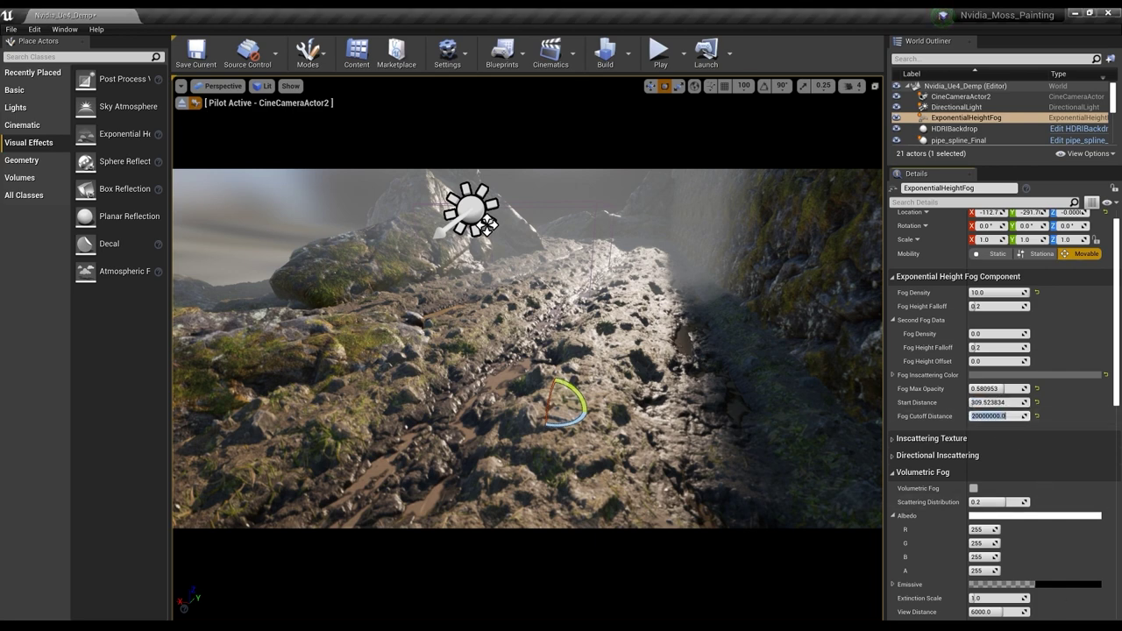
Step: Enable Volumetric Fog with Scattering Distribution about 0.47, and sample a dark gray-green from the road, hex sRGB 4E534BFF, as its Albedo
{"action": "left_click", "coordinate": [973, 489]}
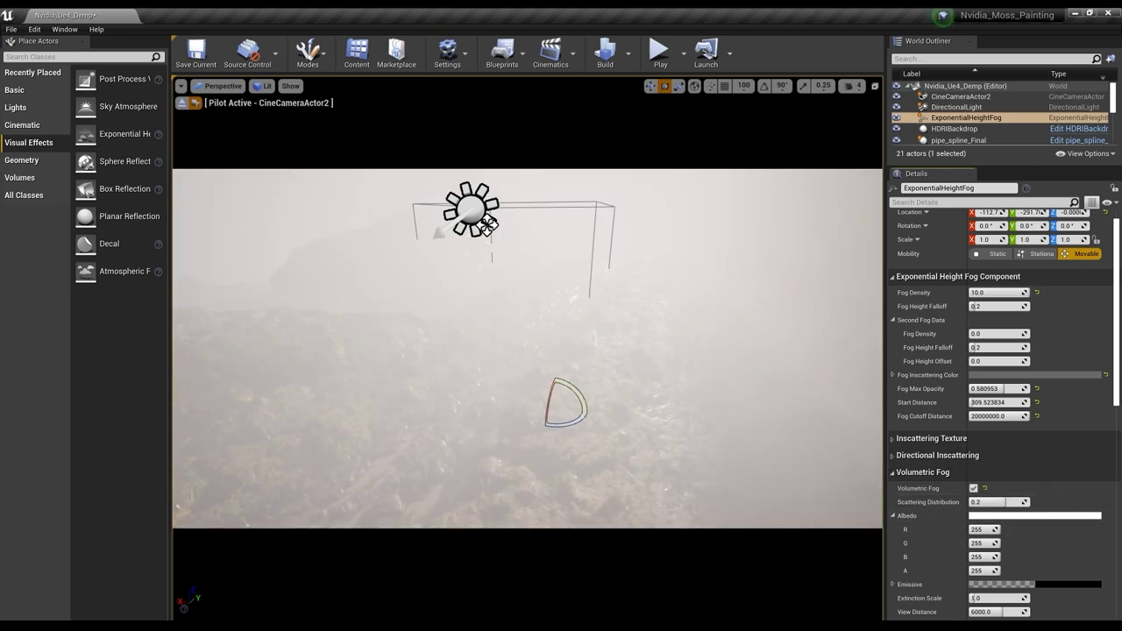
{"action": "left_click_drag", "start_coordinate": [993, 502], "coordinate": [1015, 502]}
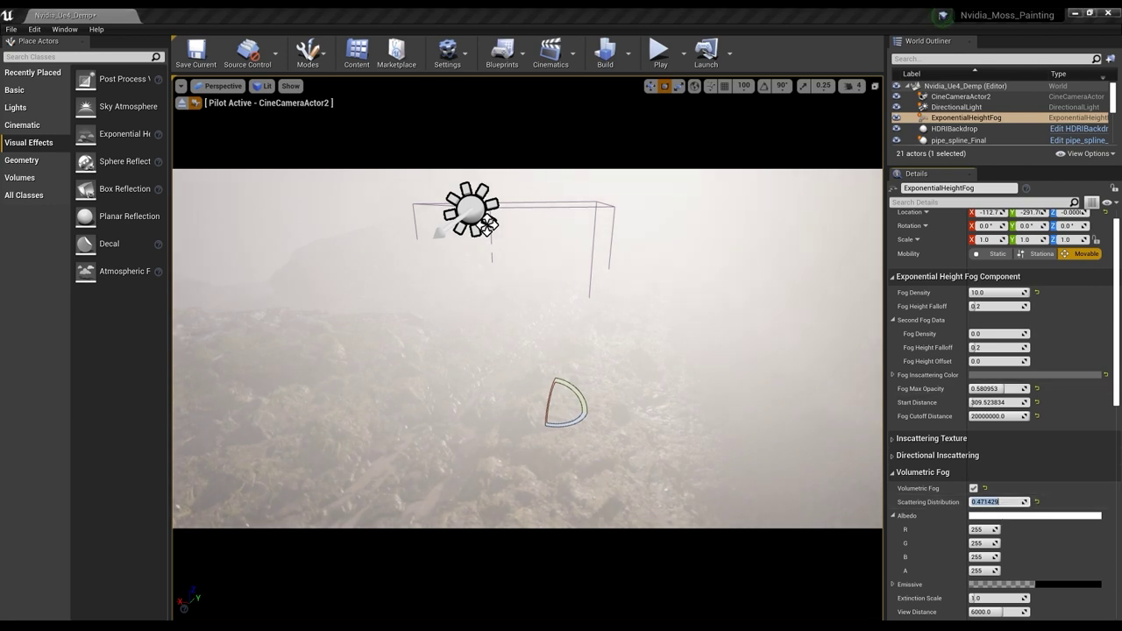
{"action": "left_click", "coordinate": [1035, 516]}
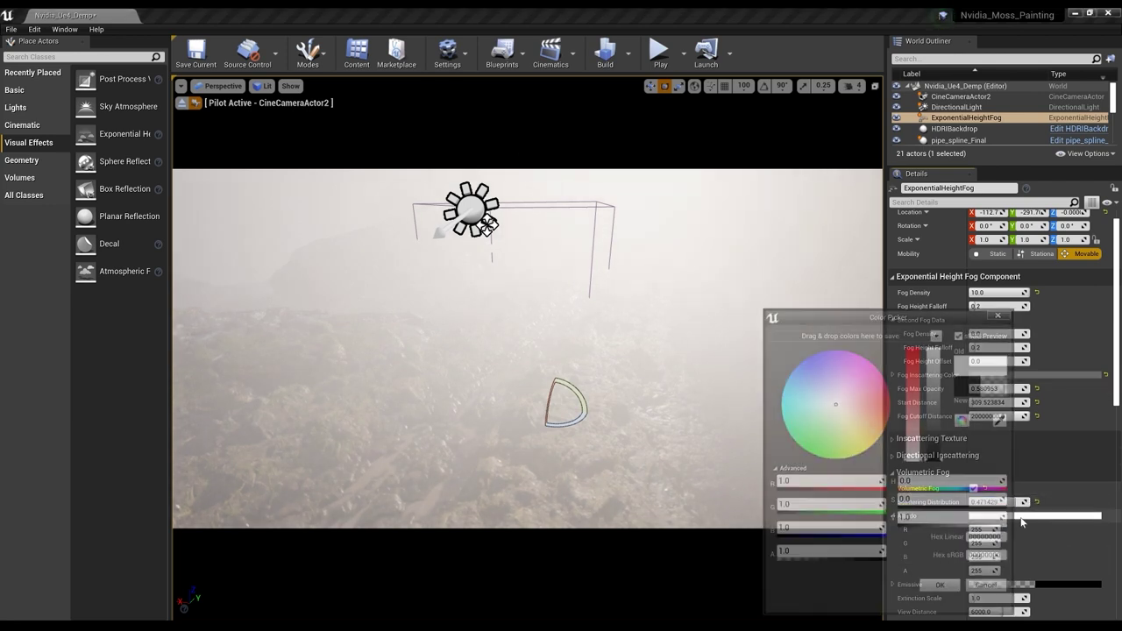
{"action": "left_click", "coordinate": [1005, 423]}
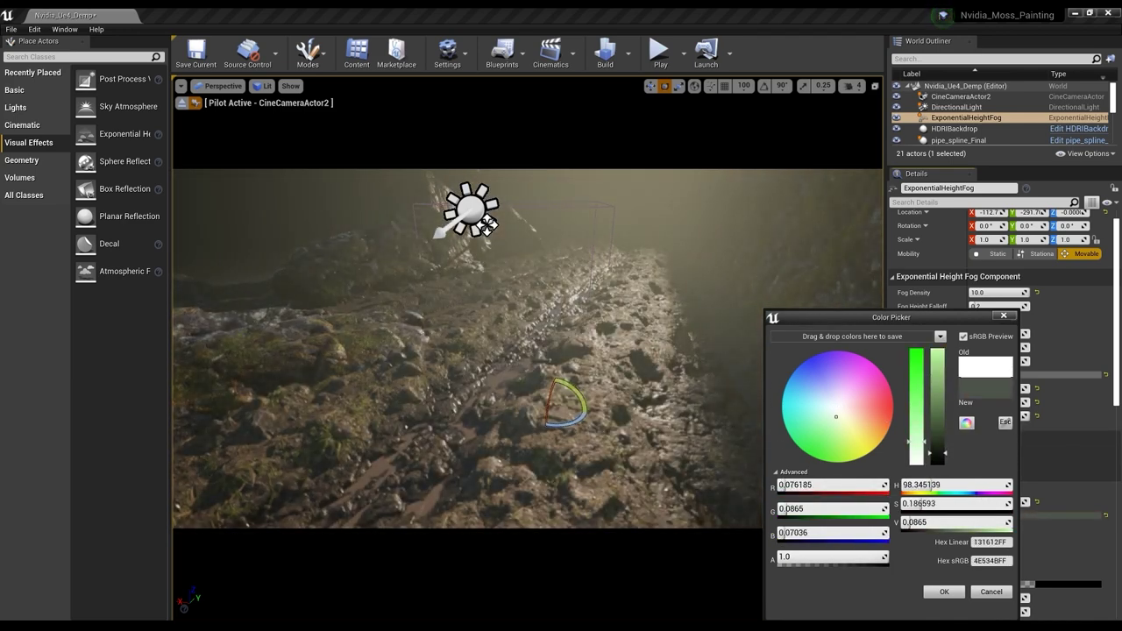
{"action": "left_click", "coordinate": [634, 353]}
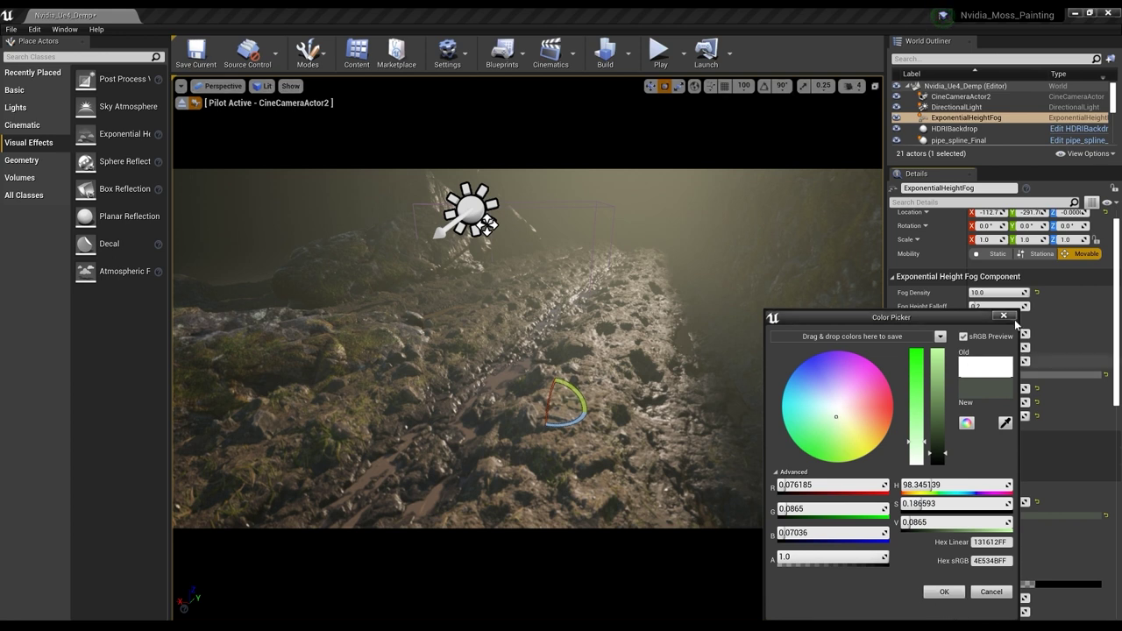
{"action": "left_click", "coordinate": [1004, 317]}
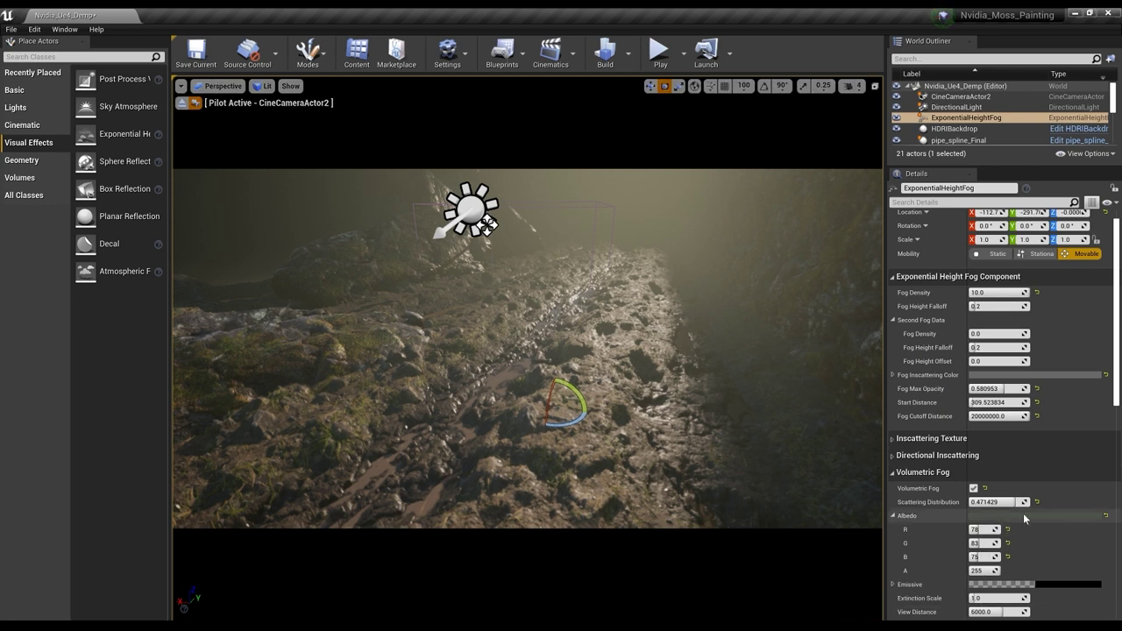
Step: Reduce the volumetric fog's Extinction Scale to about 0.24 and its View Distance to about 1557
{"action": "scroll", "coordinate": [1025, 570], "scroll_direction": "down", "scroll_amount": 1}
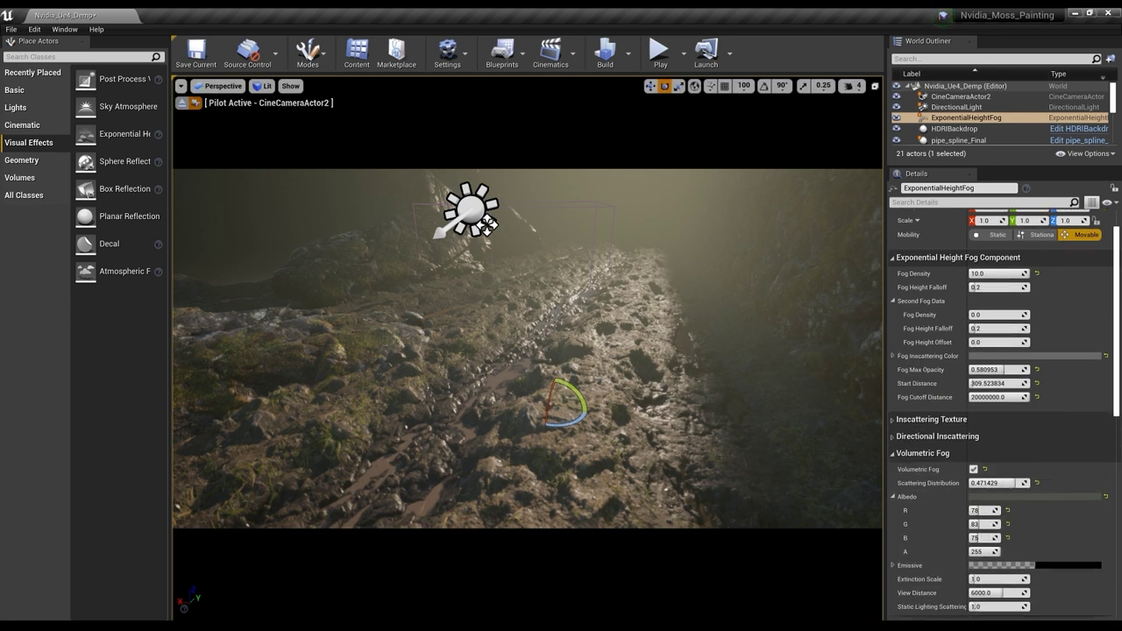
{"action": "scroll", "coordinate": [1000, 517], "scroll_direction": "down", "scroll_amount": 6}
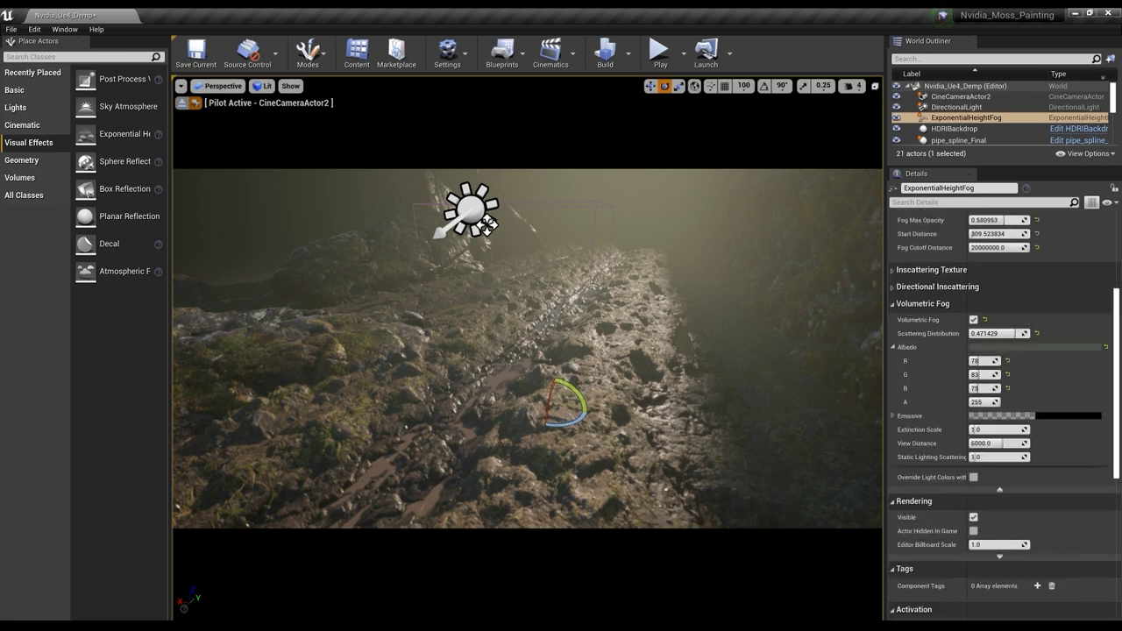
{"action": "left_click", "coordinate": [995, 429]}
{"action": "key", "text": "Return"}
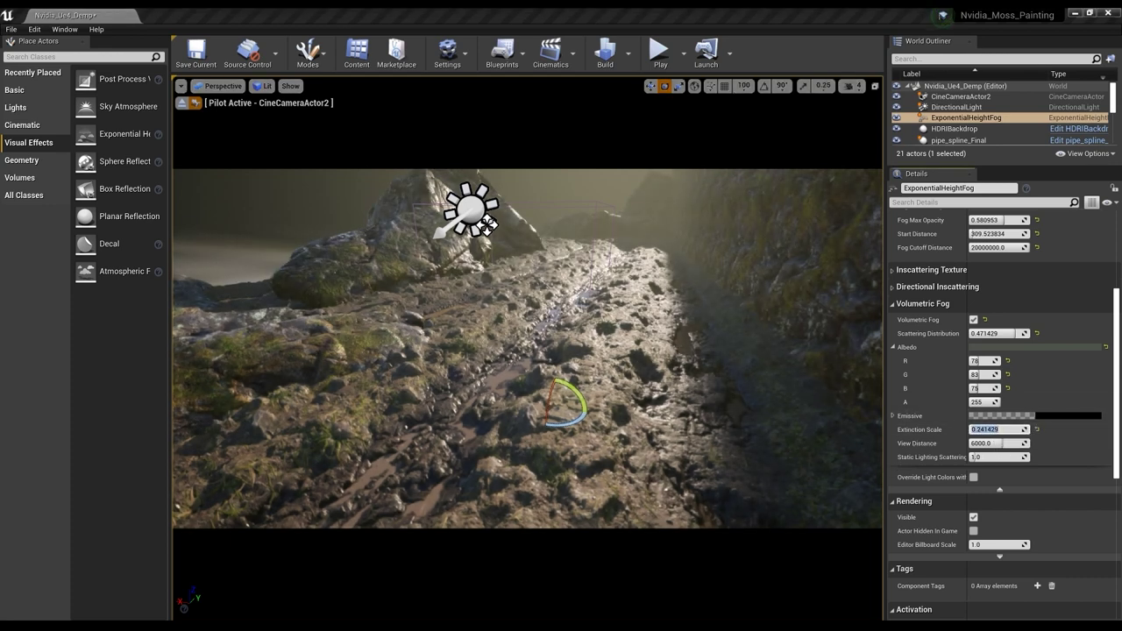
{"action": "left_click", "coordinate": [994, 443]}
{"action": "left_click_drag", "start_coordinate": [994, 443], "coordinate": [966, 443]}
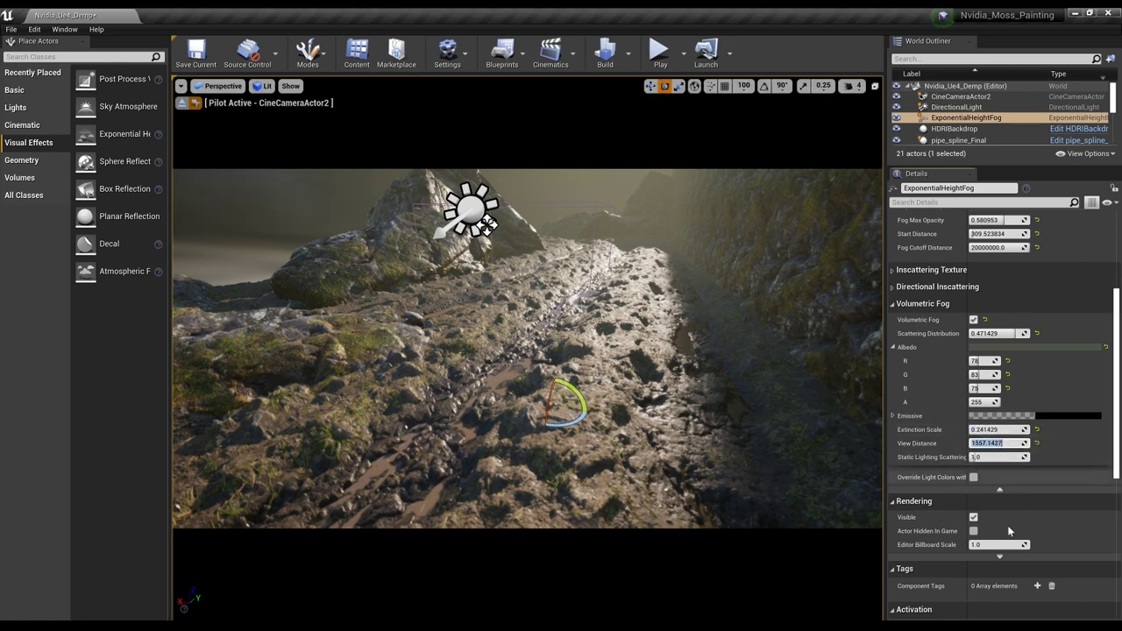
Step: Toggle the exponential height fog's visibility off and on repeatedly to compare the scene with and without it
{"action": "left_click", "coordinate": [896, 117]}
{"action": "left_click", "coordinate": [897, 119]}
{"action": "left_click", "coordinate": [897, 119]}
{"action": "left_click", "coordinate": [898, 119]}
{"action": "left_click", "coordinate": [897, 119]}
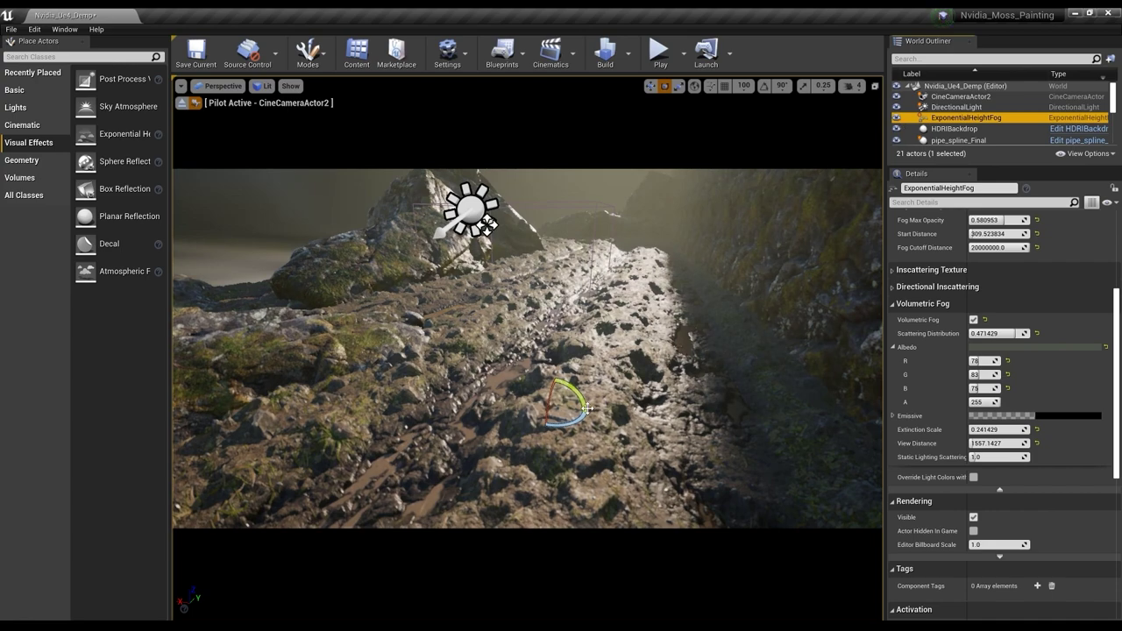
Step: Try out other sunlight directions by rotating the directional light
{"action": "left_click", "coordinate": [471, 209]}
{"action": "left_click_drag", "start_coordinate": [469, 241], "coordinate": [531, 241]}
{"action": "left_click_drag", "start_coordinate": [468, 204], "coordinate": [486, 225]}
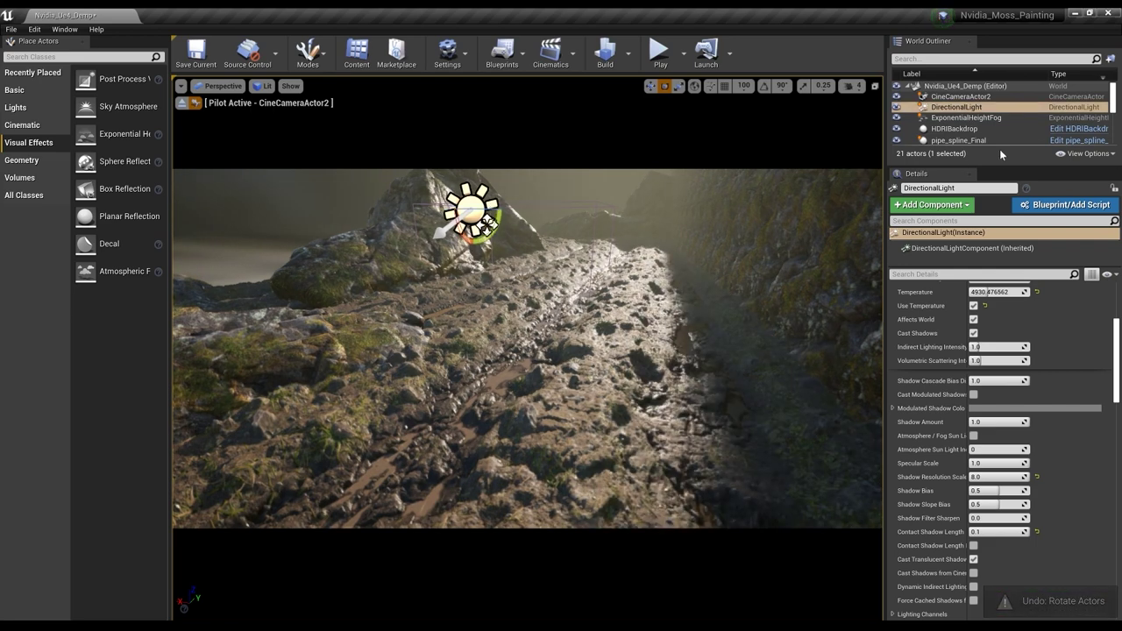
Step: Select HDRIBackdrop, compare Intensity values of 0.4, 1.0, 0.2 and 0.7, and settle on 0.75
{"action": "left_click_drag", "start_coordinate": [1013, 167], "coordinate": [1014, 404]}
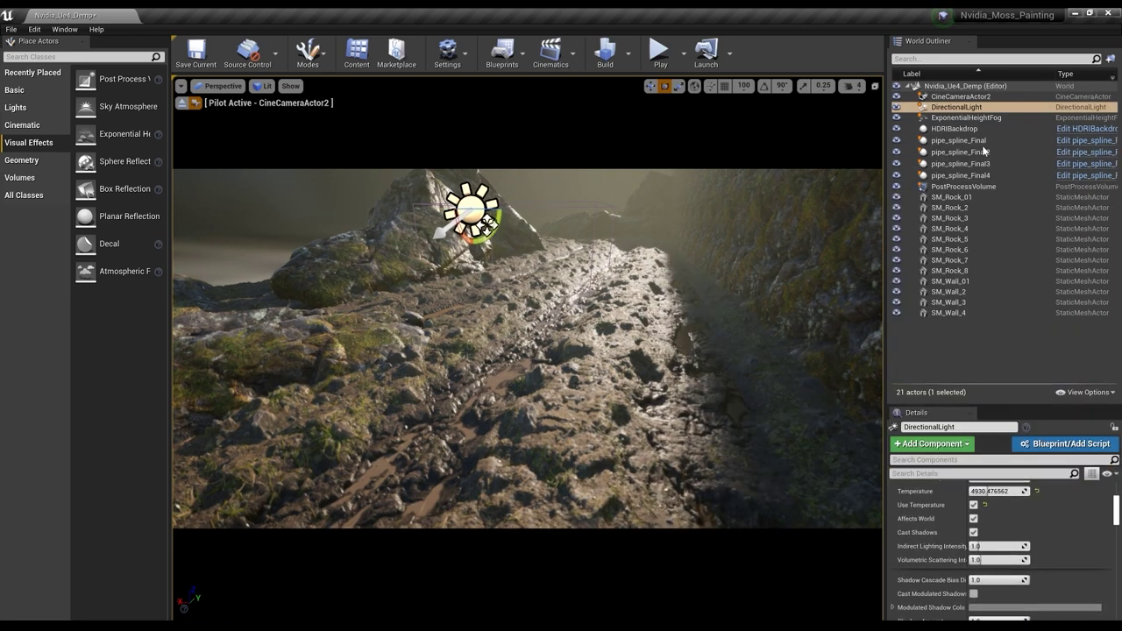
{"action": "left_click", "coordinate": [966, 129]}
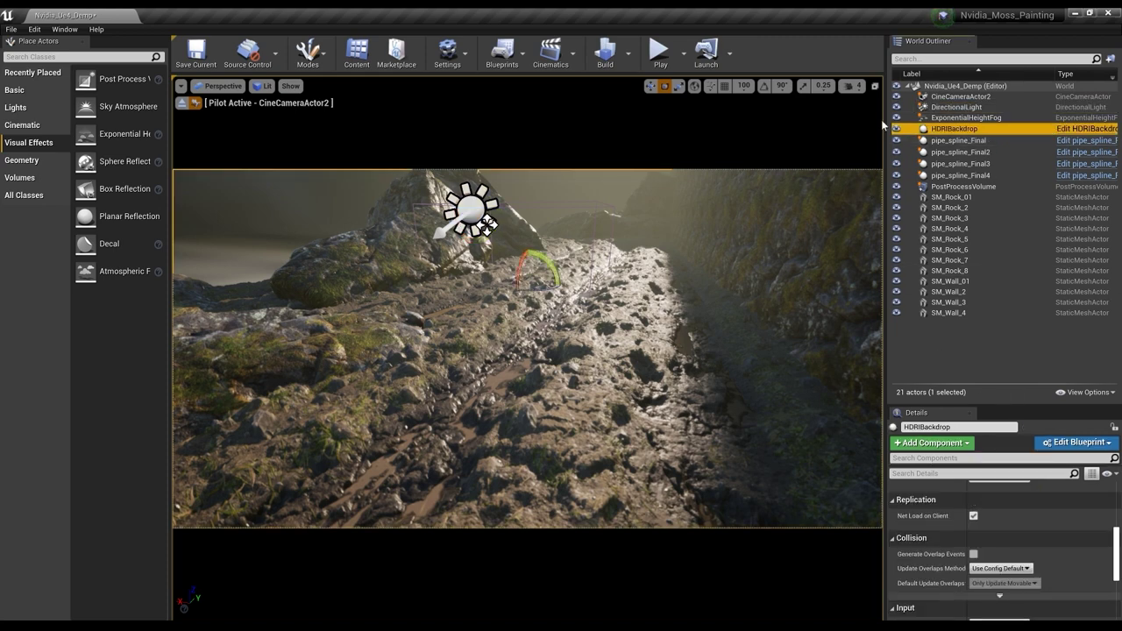
{"action": "left_click_drag", "start_coordinate": [1023, 406], "coordinate": [1011, 254]}
{"action": "scroll", "coordinate": [1035, 406], "scroll_direction": "up", "scroll_amount": 3}
{"action": "scroll", "coordinate": [1035, 400], "scroll_direction": "up", "scroll_amount": 5}
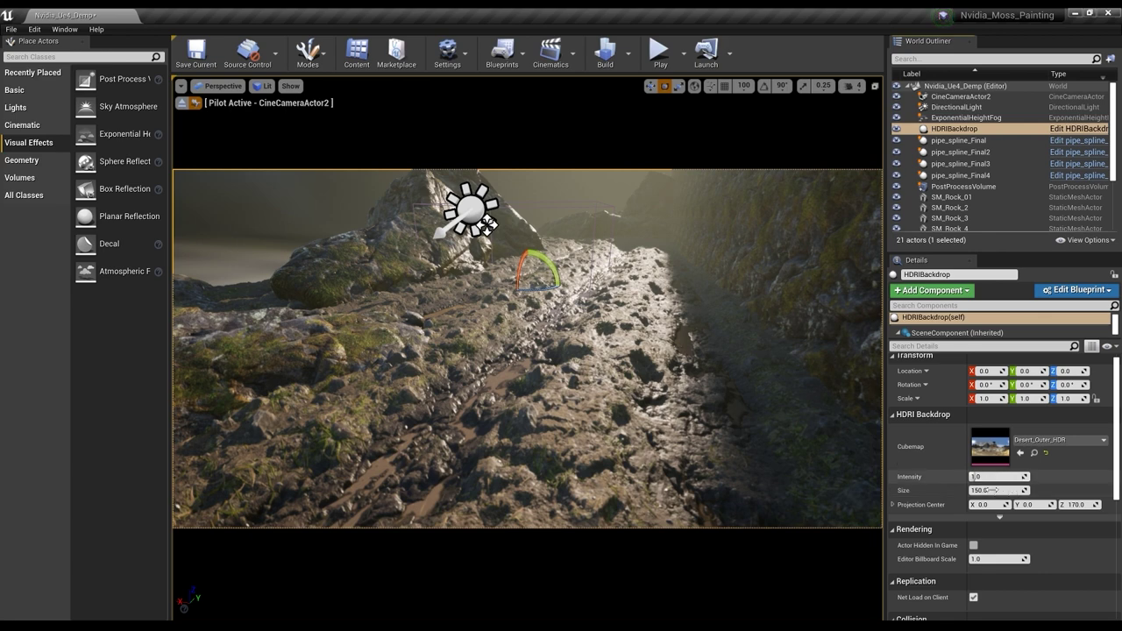
{"action": "left_click", "coordinate": [986, 477]}
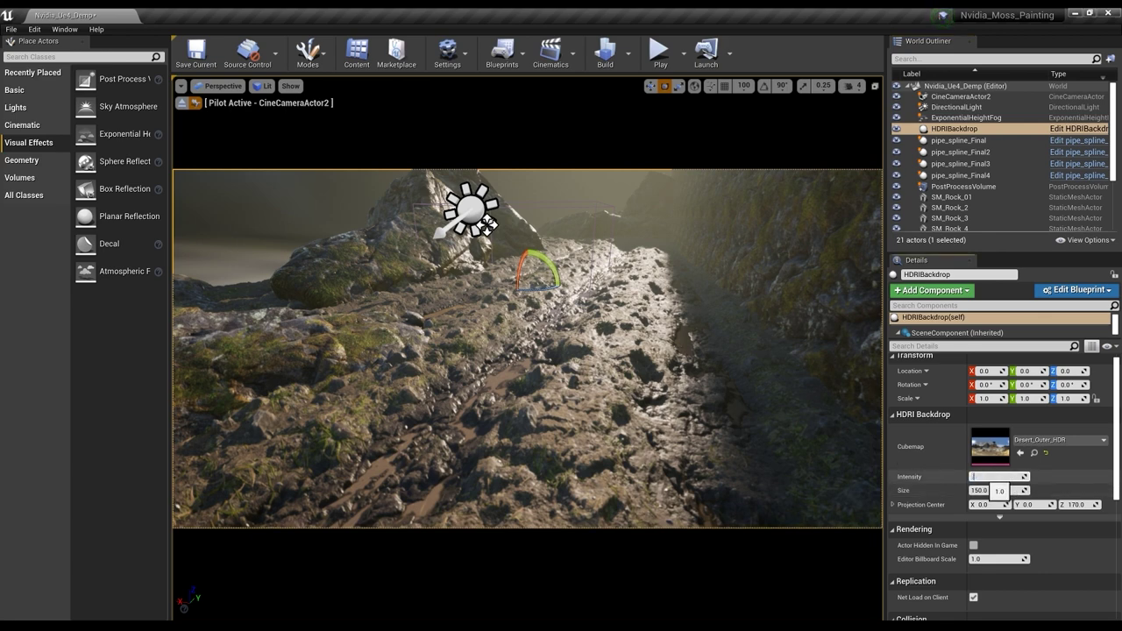
{"action": "key", "text": "Return"}
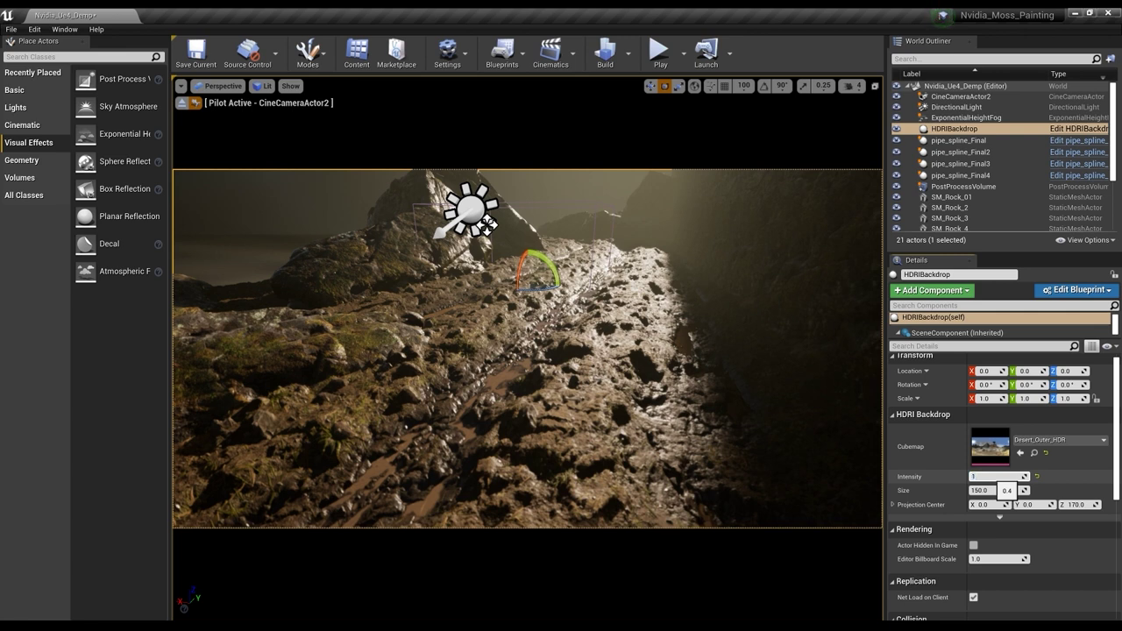
{"action": "type", "text": "1"}
{"action": "key", "text": "Return"}
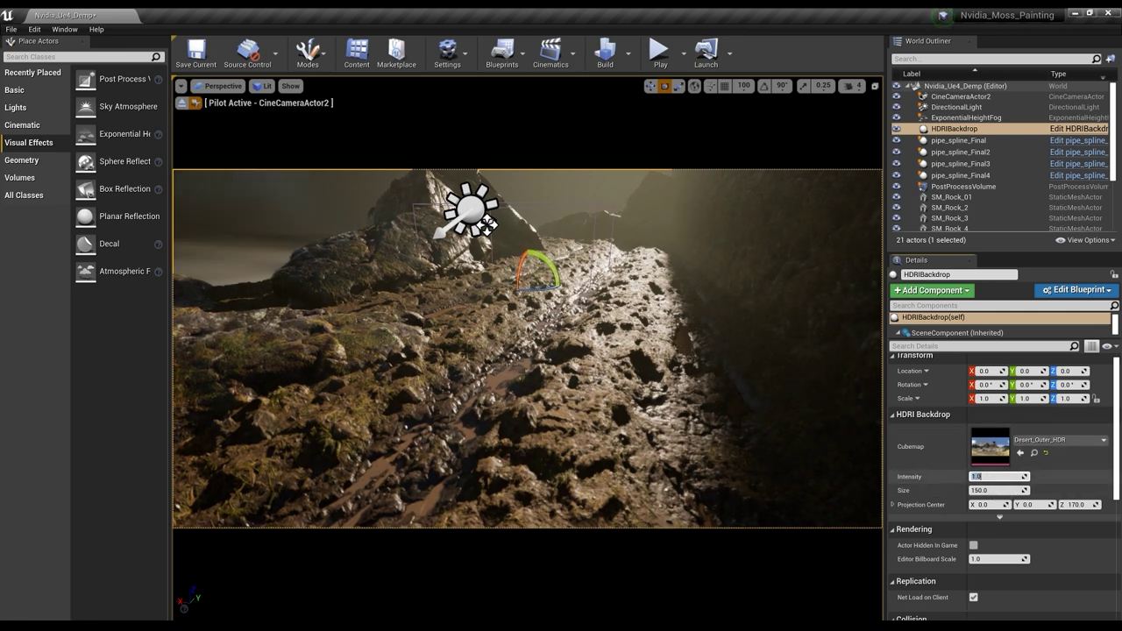
{"action": "key", "text": "Return"}
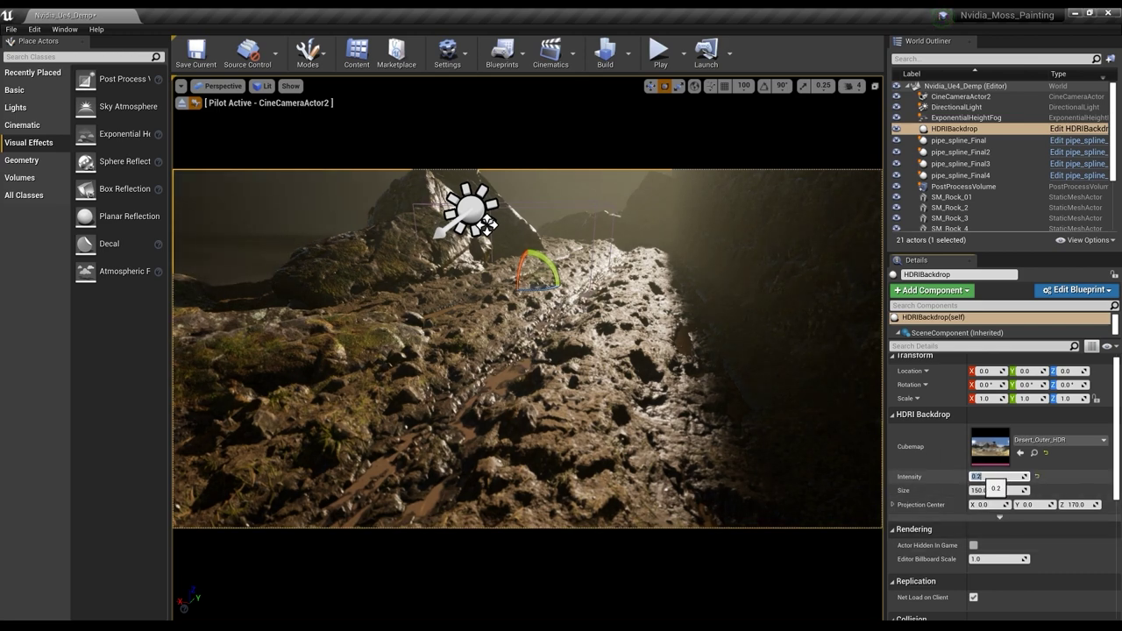
{"action": "key", "text": "Return"}
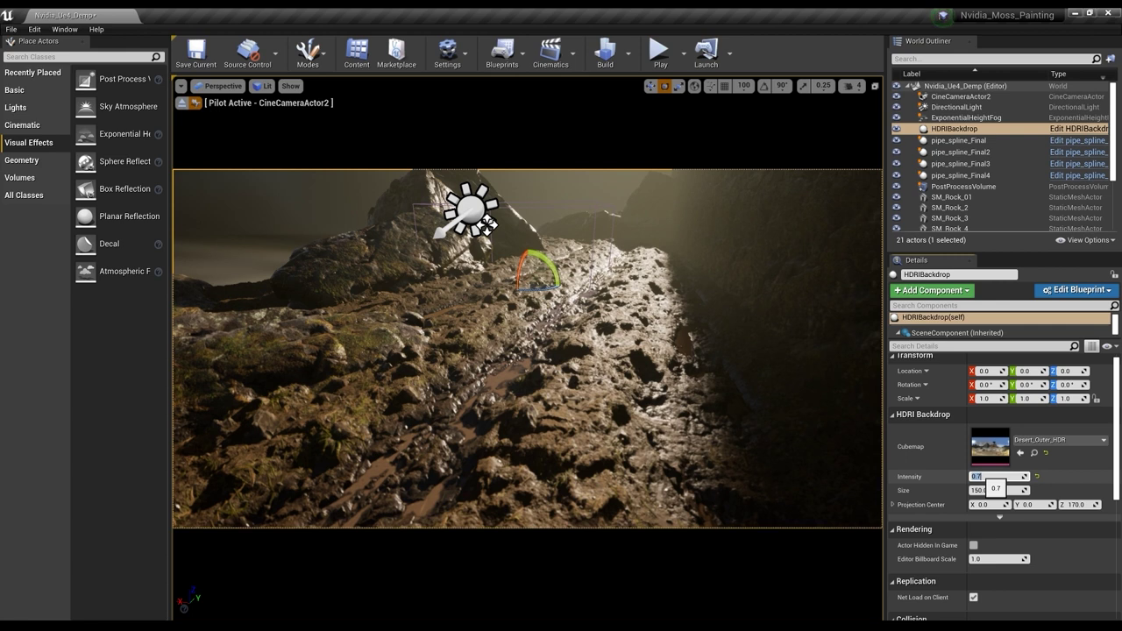
{"action": "key", "text": "Return"}
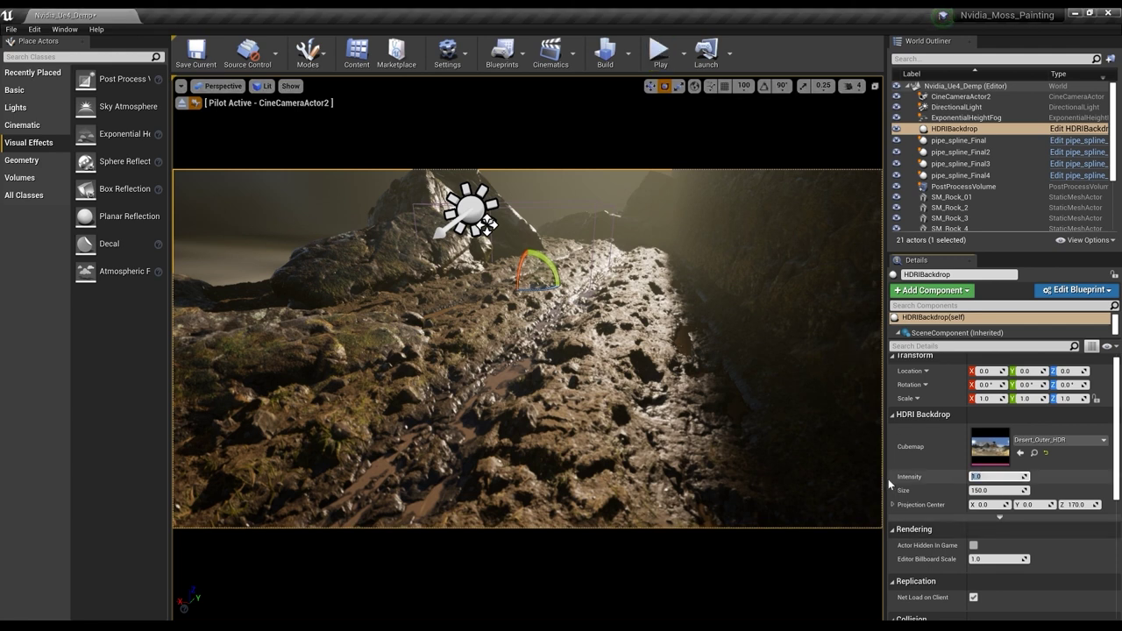
{"action": "type", "text": "5"}
{"action": "key", "text": "Return"}
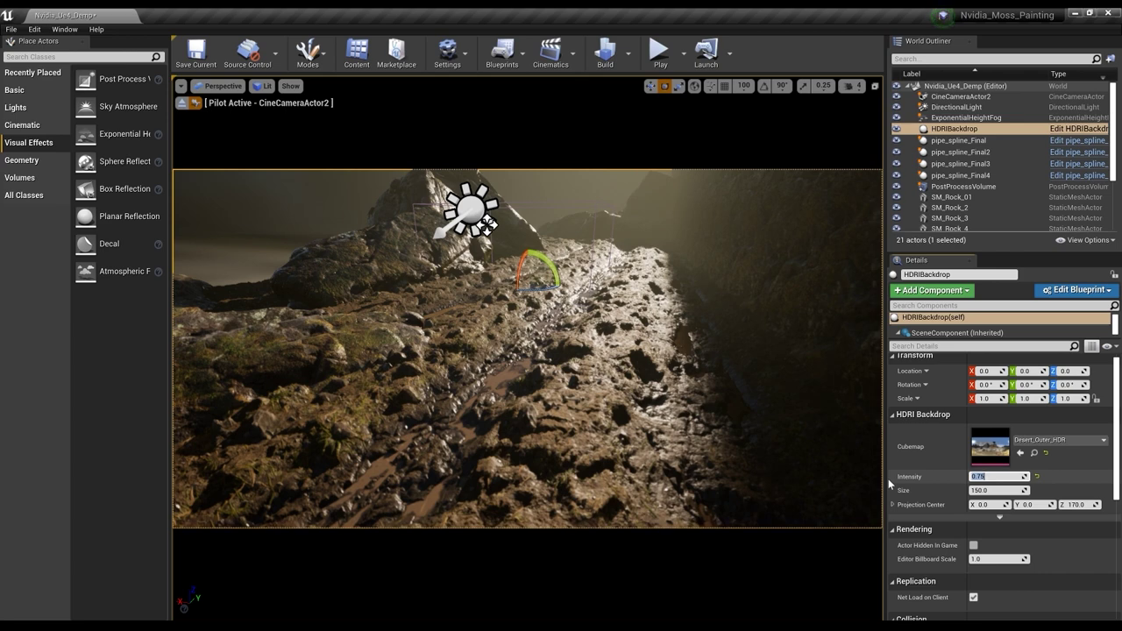
Step: Test the exponential height fog's Scattering Distribution at 10, undo that change, and raise the Extinction Scale for thicker fog
{"action": "left_click", "coordinate": [982, 189]}
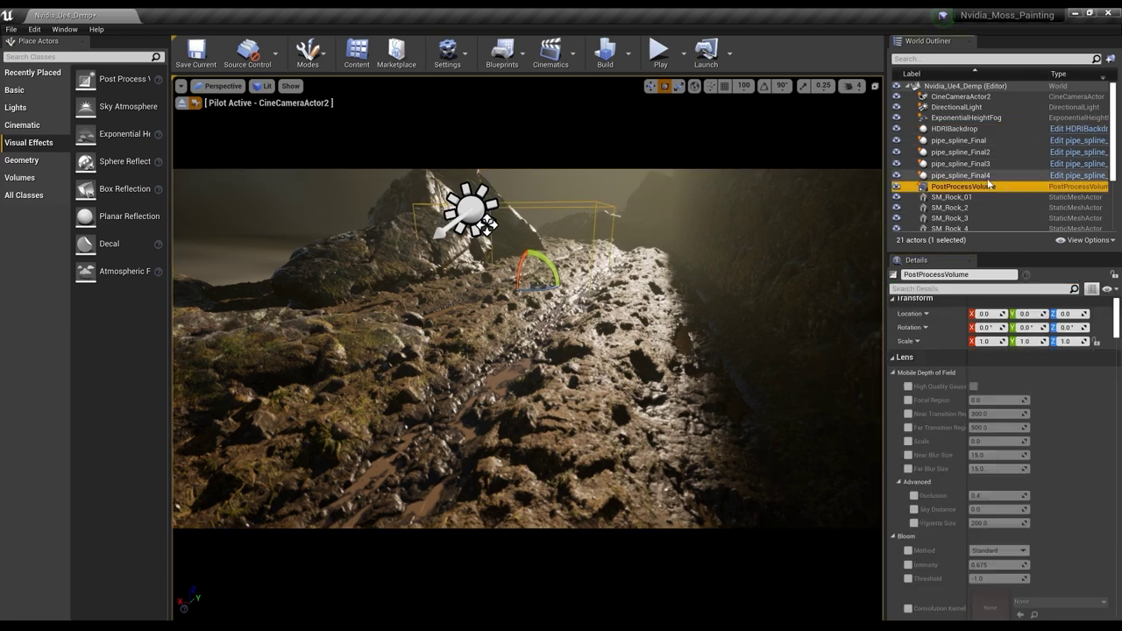
{"action": "left_click", "coordinate": [984, 118]}
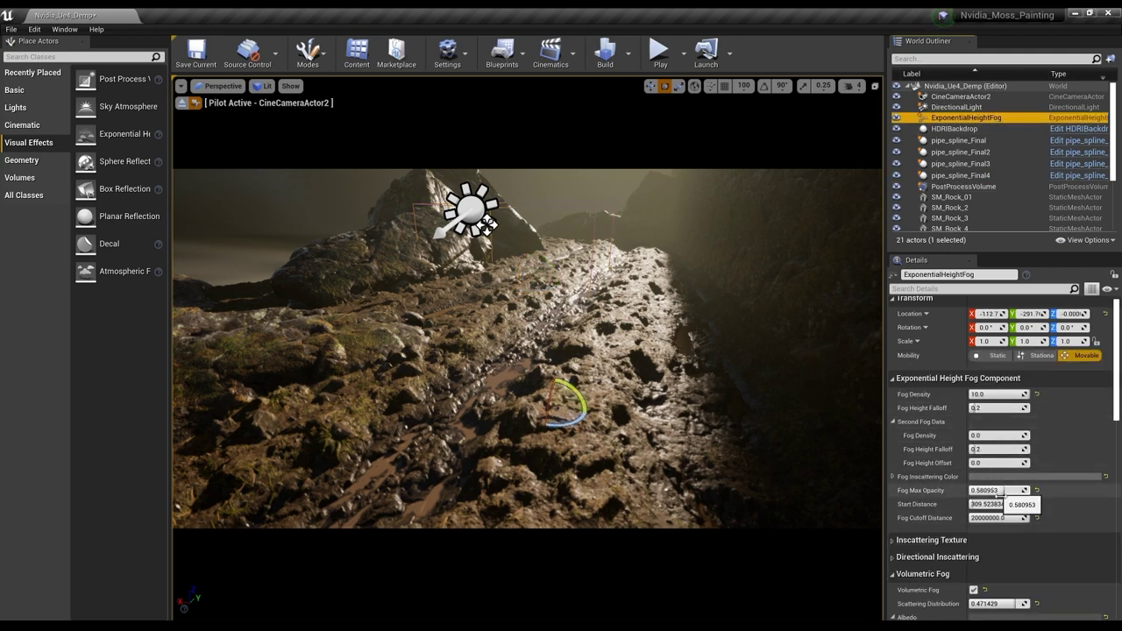
{"action": "left_click_drag", "start_coordinate": [987, 504], "coordinate": [988, 505]}
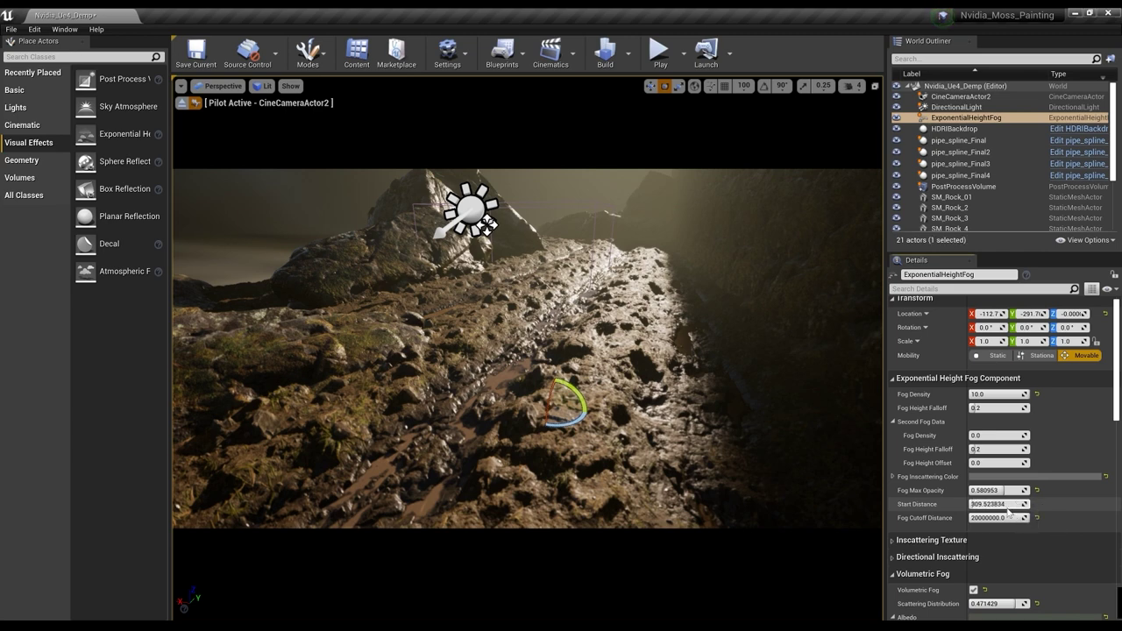
{"action": "scroll", "coordinate": [1012, 491], "scroll_direction": "down", "scroll_amount": 9}
{"action": "mouse_move", "coordinate": [1014, 436]}
{"action": "left_mouse_down"}
{"action": "mouse_move", "coordinate": [1003, 437]}
{"action": "mouse_move", "coordinate": [1029, 436]}
{"action": "left_mouse_up"}
{"action": "key", "text": "ctrl+z"}
{"action": "left_click", "coordinate": [989, 436]}
{"action": "type", "text": "1-"}
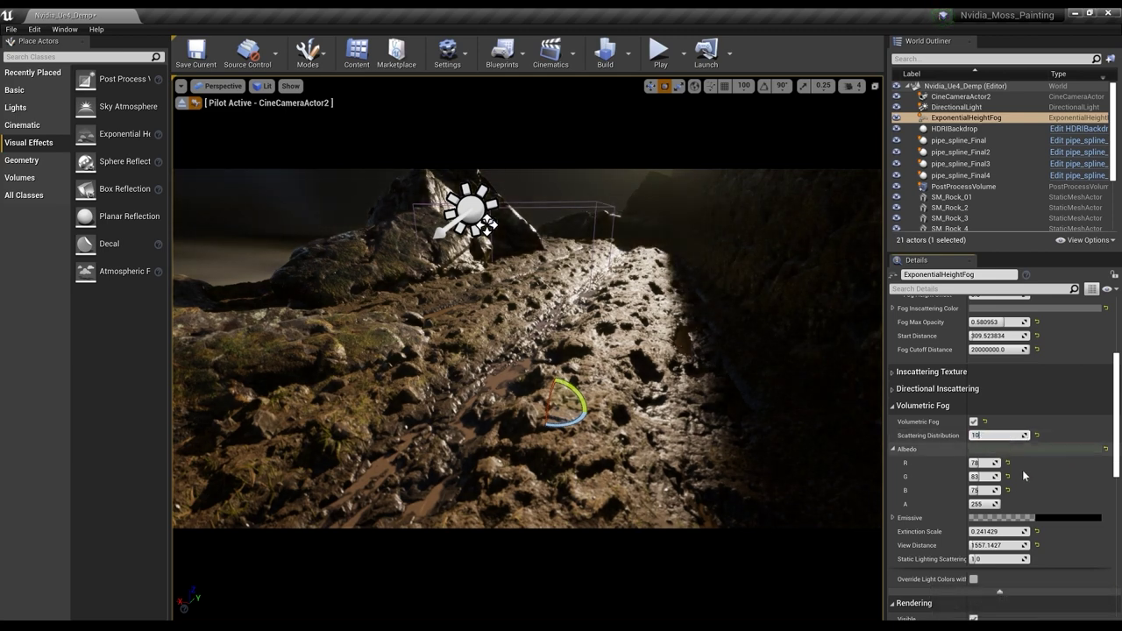
{"action": "key", "text": "Return"}
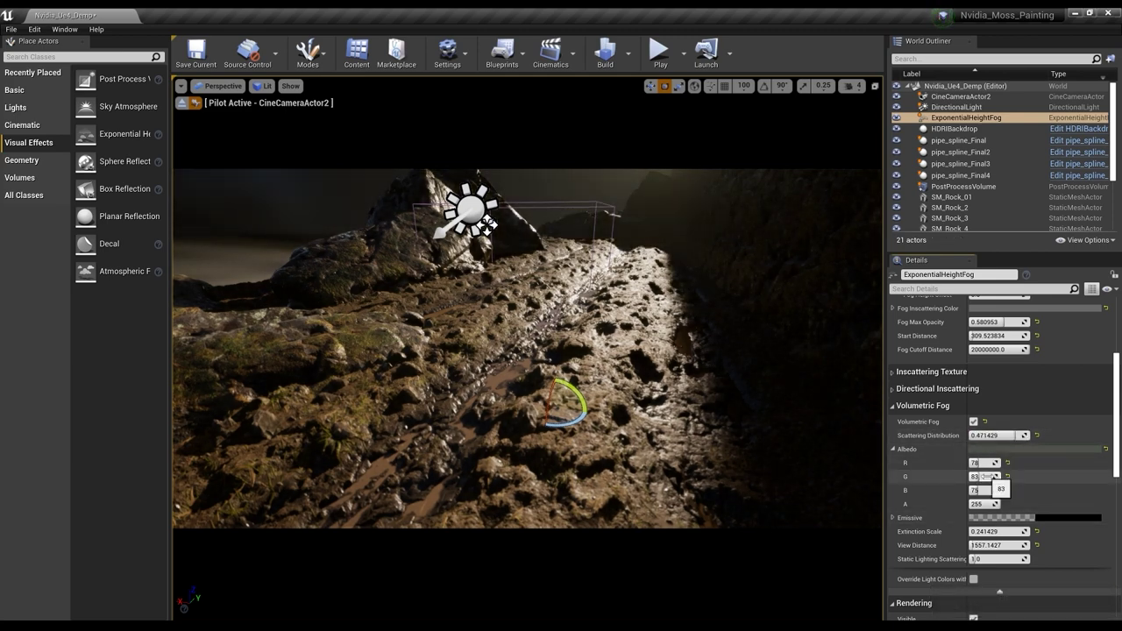
{"action": "key", "text": "ctrl+z"}
{"action": "mouse_move", "coordinate": [988, 535]}
{"action": "left_mouse_down"}
{"action": "mouse_move", "coordinate": [974, 531]}
{"action": "mouse_move", "coordinate": [994, 531]}
{"action": "left_mouse_up"}
Step: Rotate the directional light to about 195, -26.8 and -464 degrees so sunlight rakes along the road
{"action": "left_click", "coordinate": [474, 209]}
{"action": "left_click_drag", "start_coordinate": [486, 224], "coordinate": [489, 227]}
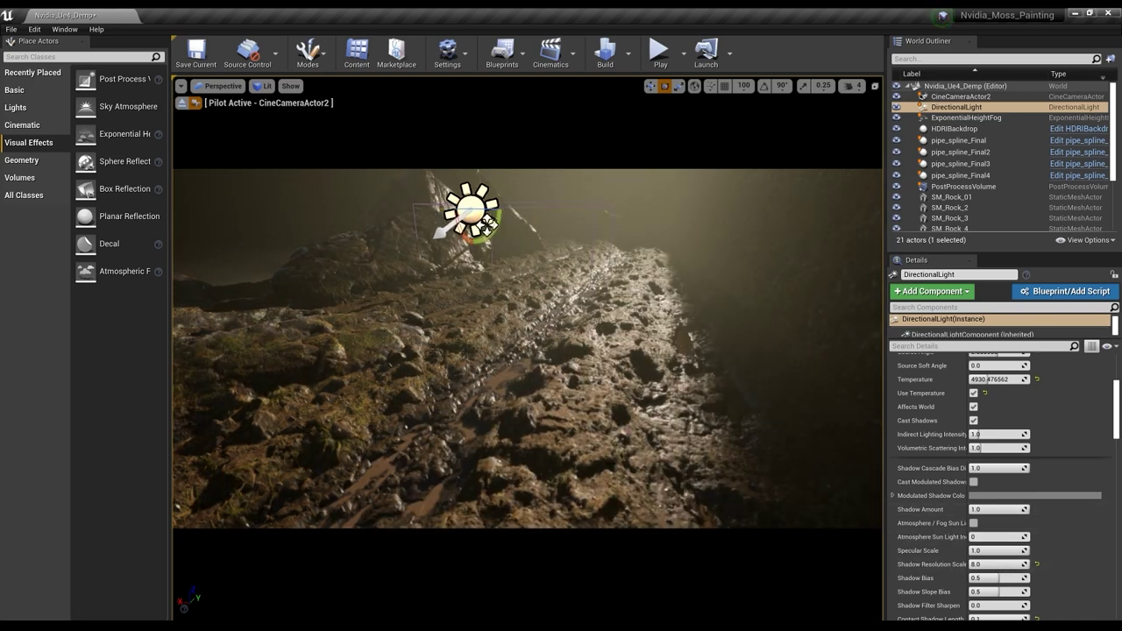
{"action": "mouse_move", "coordinate": [484, 225]}
{"action": "left_mouse_down"}
{"action": "mouse_move", "coordinate": [487, 208]}
{"action": "mouse_move", "coordinate": [487, 226]}
{"action": "left_mouse_up"}
Step: Enable Cast Modulated Shadows and Atmosphere / Fog Sun Light on the directional light
{"action": "scroll", "coordinate": [987, 434], "scroll_direction": "up", "scroll_amount": 6}
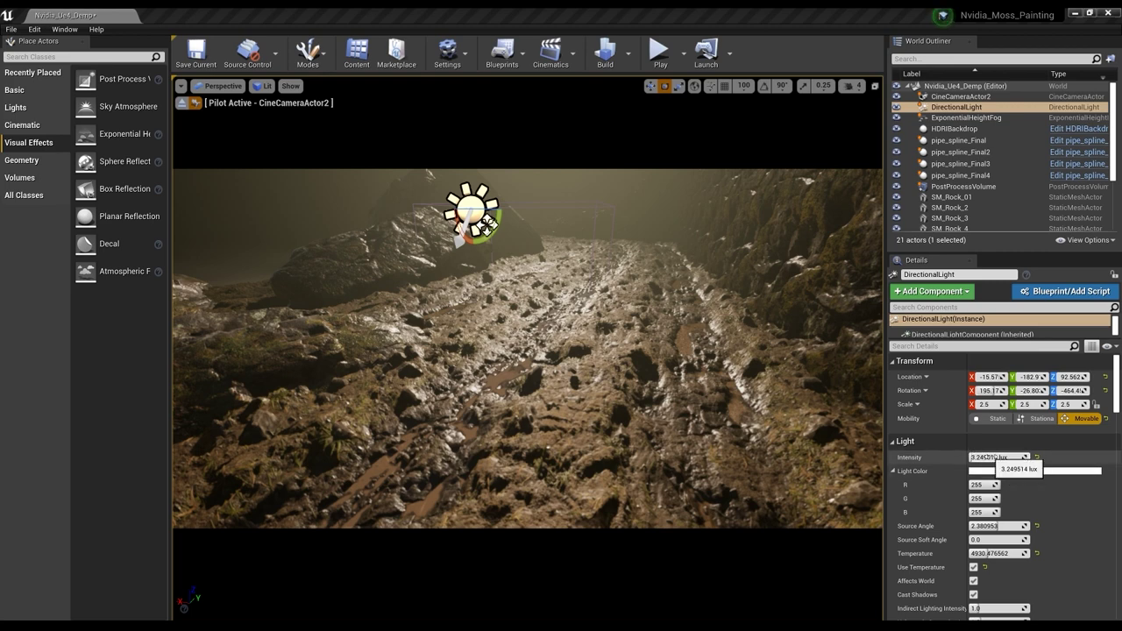
{"action": "scroll", "coordinate": [1000, 482], "scroll_direction": "down", "scroll_amount": 3}
{"action": "scroll", "coordinate": [1000, 487], "scroll_direction": "down", "scroll_amount": 2}
{"action": "left_click", "coordinate": [973, 496]}
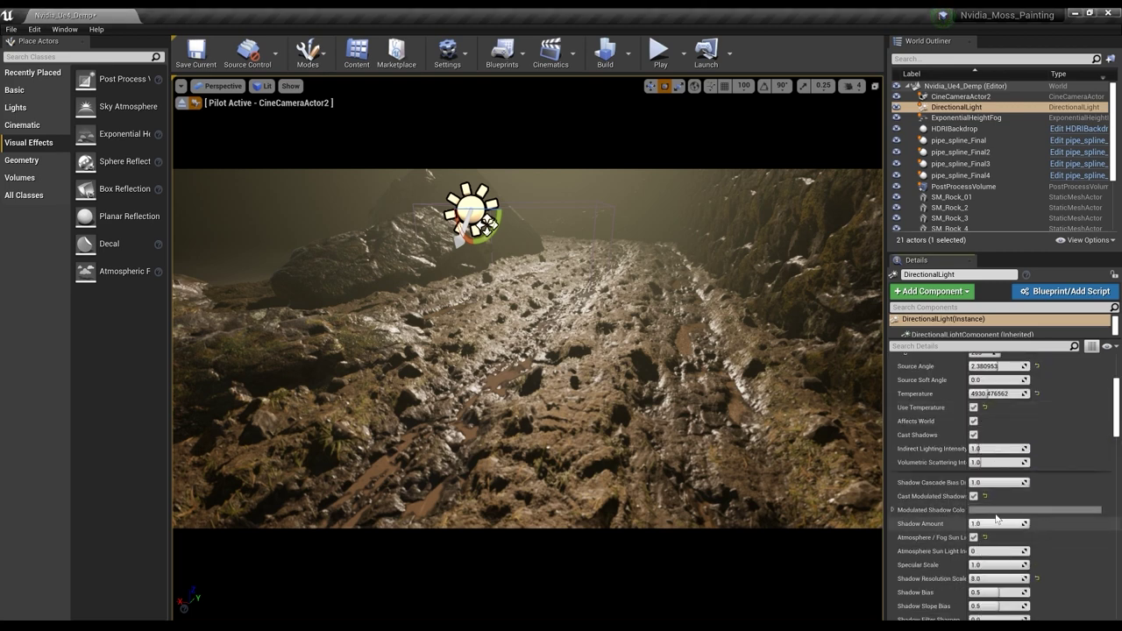
{"action": "scroll", "coordinate": [1004, 509], "scroll_direction": "down", "scroll_amount": 5}
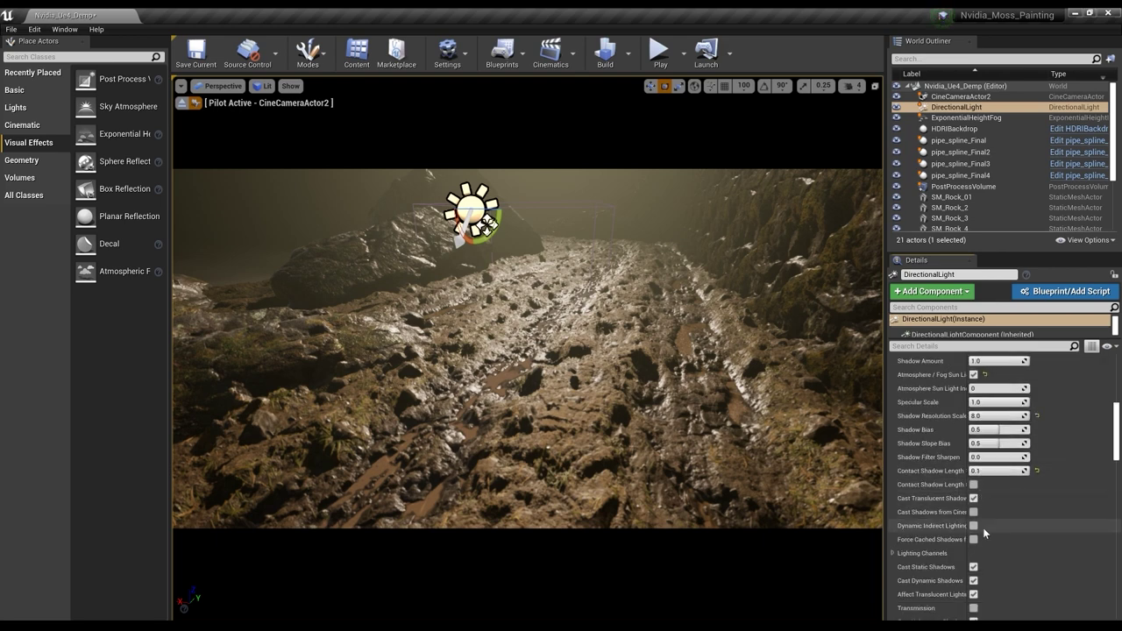
{"action": "scroll", "coordinate": [996, 513], "scroll_direction": "up", "scroll_amount": 7}
{"action": "scroll", "coordinate": [993, 507], "scroll_direction": "up", "scroll_amount": 2}
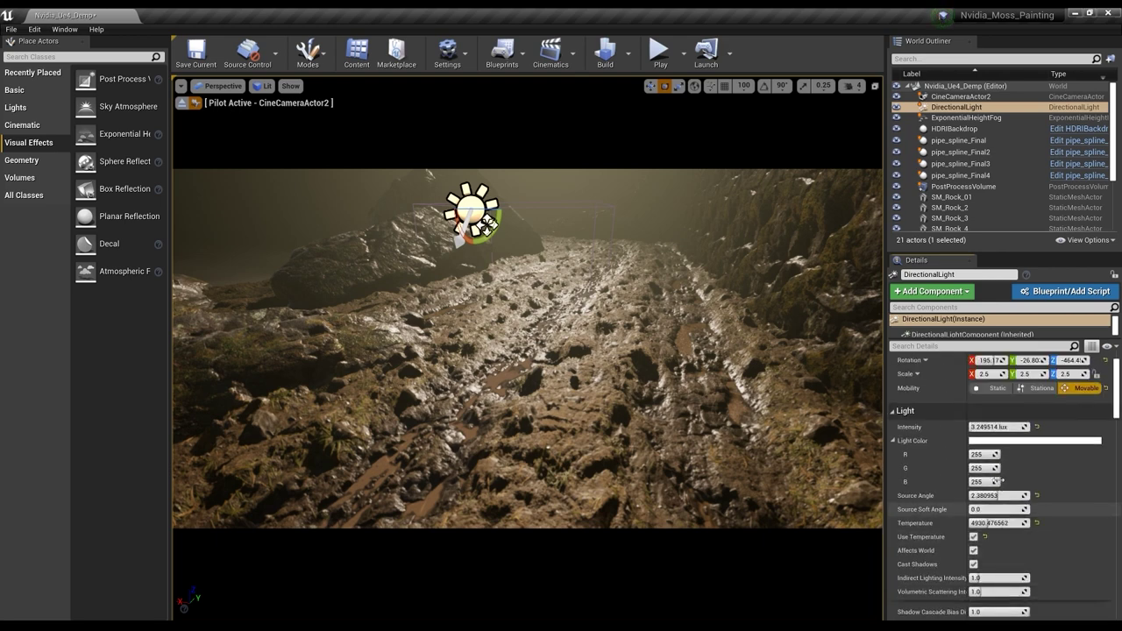
Step: Set the directional light's Intensity to 23 lux and sample a warm gray, hex sRGB 878181FF, as its Light Color
{"action": "left_click", "coordinate": [996, 427]}
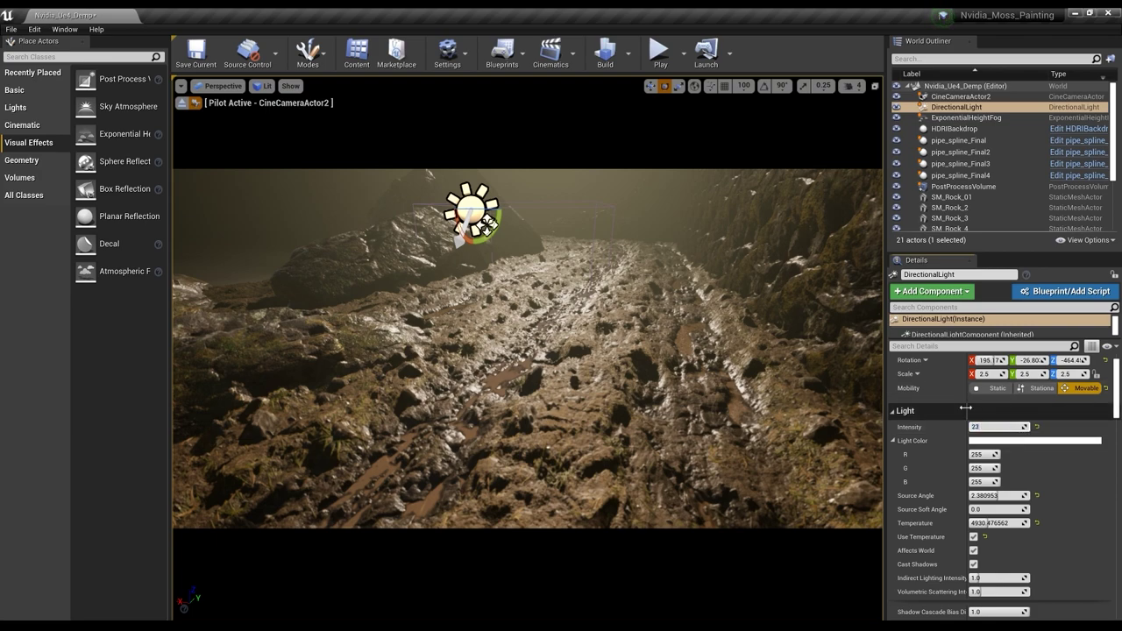
{"action": "key", "text": "Return"}
{"action": "left_click", "coordinate": [996, 442]}
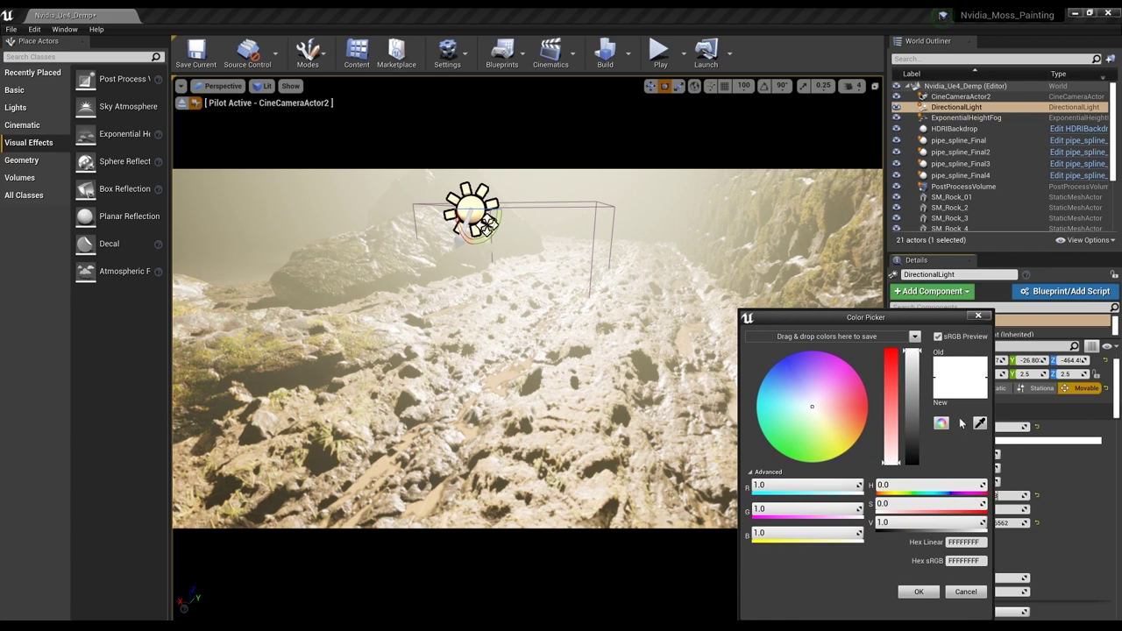
{"action": "left_click", "coordinate": [981, 422]}
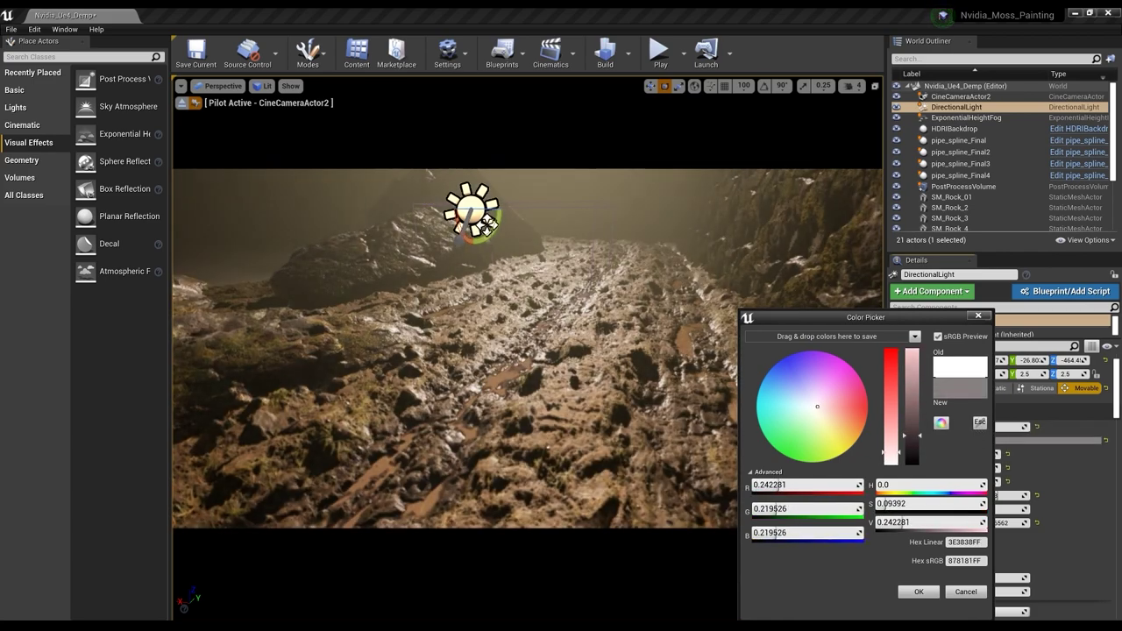
{"action": "left_click", "coordinate": [689, 179]}
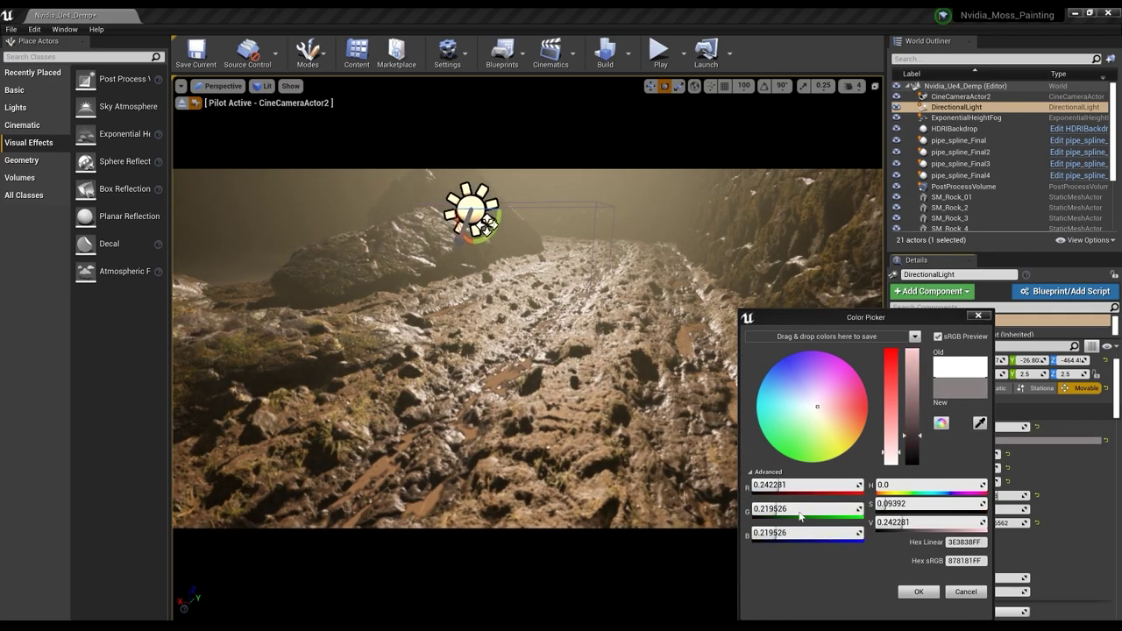
{"action": "left_click", "coordinate": [919, 592]}
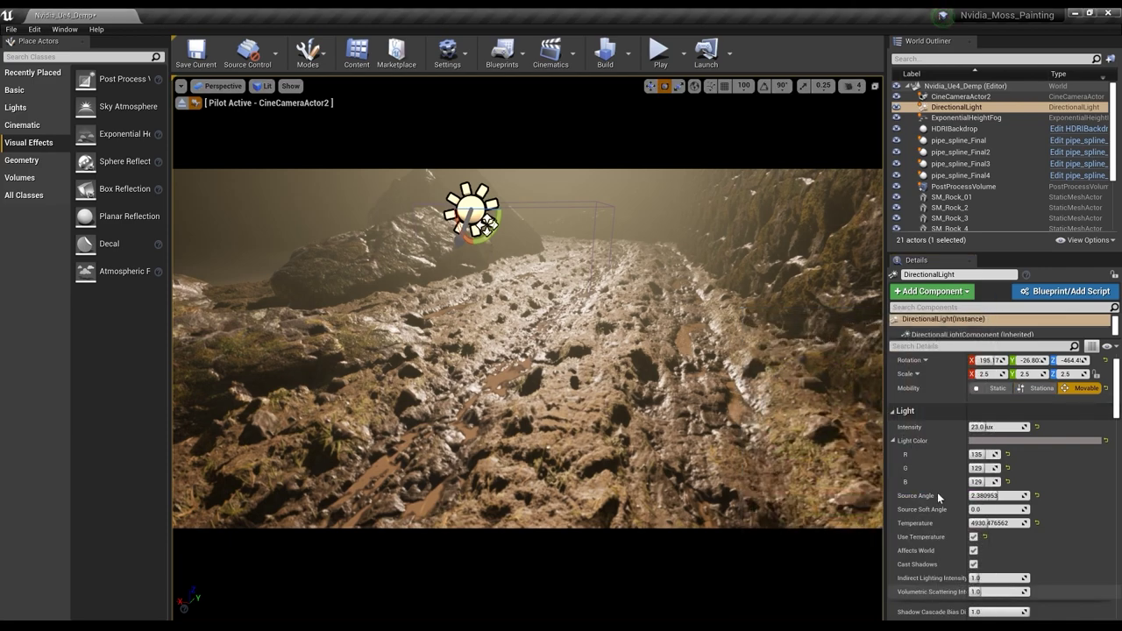
Step: Lower the directional light's Intensity to about 10.9 lux and rotate it to about 195, -27 and -446.5 degrees
{"action": "left_click_drag", "start_coordinate": [980, 427], "coordinate": [977, 427]}
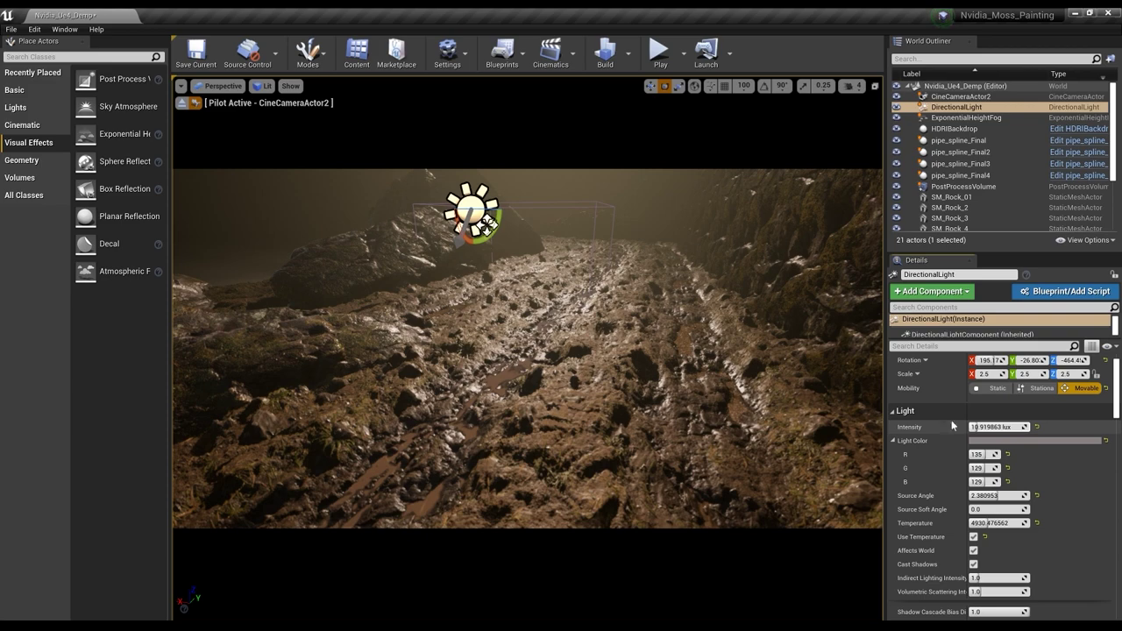
{"action": "left_click_drag", "start_coordinate": [488, 223], "coordinate": [495, 265]}
{"action": "left_click_drag", "start_coordinate": [486, 224], "coordinate": [488, 231]}
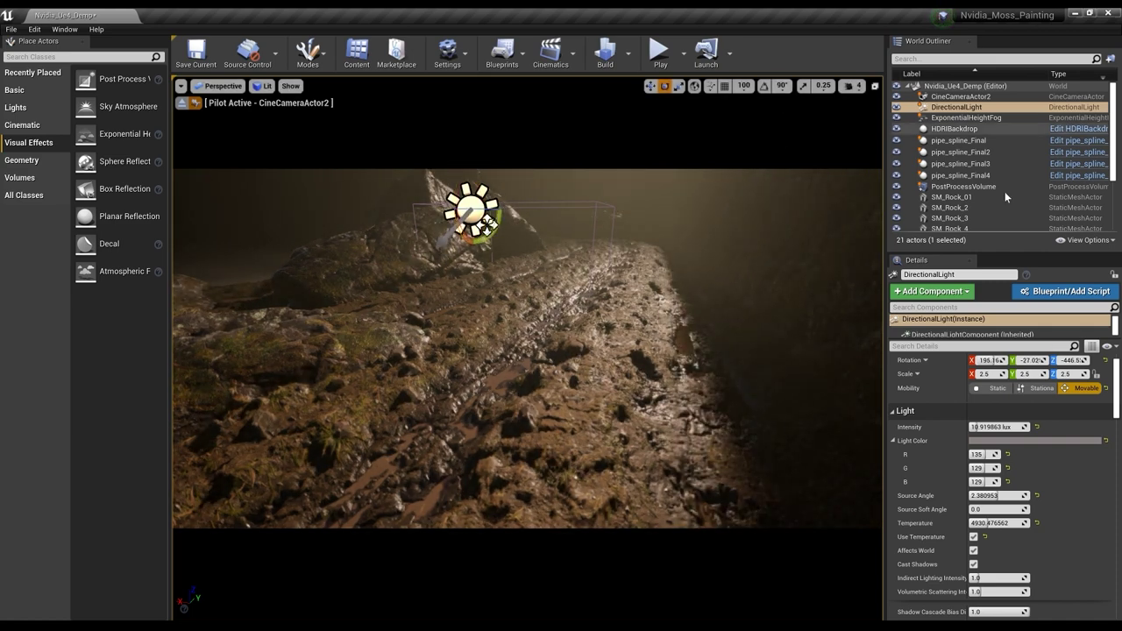
Step: Try a longer View Distance on the exponential height fog, undo it, and set the volumetric fog's Extinction Scale to about 0.38
{"action": "scroll", "coordinate": [1005, 191], "scroll_direction": "down", "scroll_amount": 3}
{"action": "scroll", "coordinate": [983, 194], "scroll_direction": "up", "scroll_amount": 2}
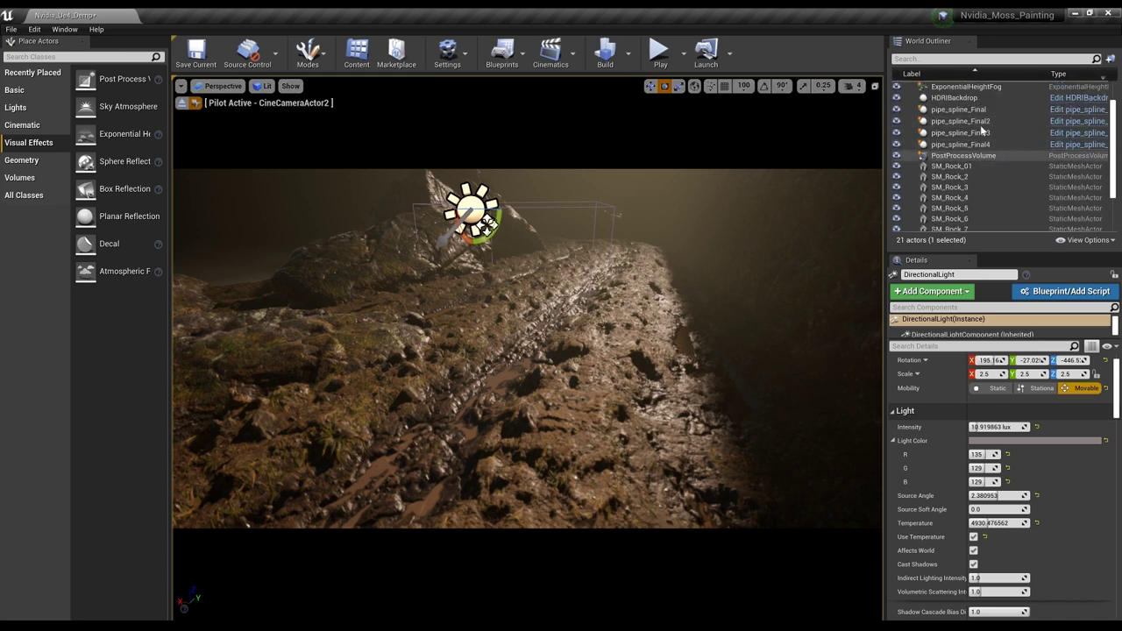
{"action": "scroll", "coordinate": [979, 140], "scroll_direction": "up", "scroll_amount": 2}
{"action": "left_click", "coordinate": [973, 118]}
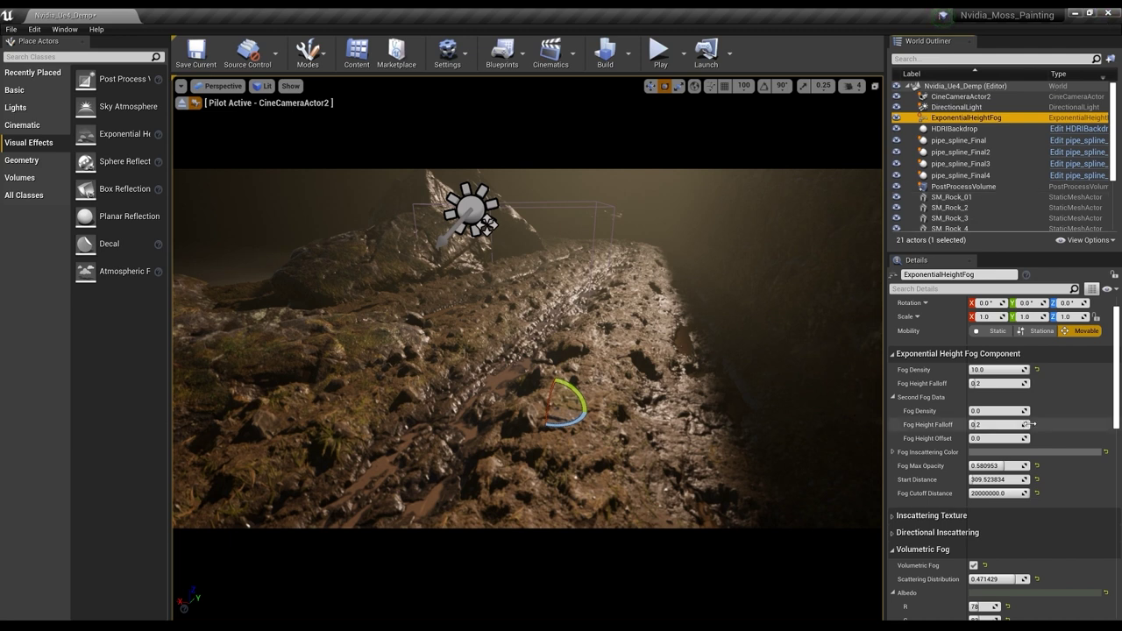
{"action": "scroll", "coordinate": [1024, 476], "scroll_direction": "down", "scroll_amount": 1}
{"action": "scroll", "coordinate": [1023, 476], "scroll_direction": "down", "scroll_amount": 5}
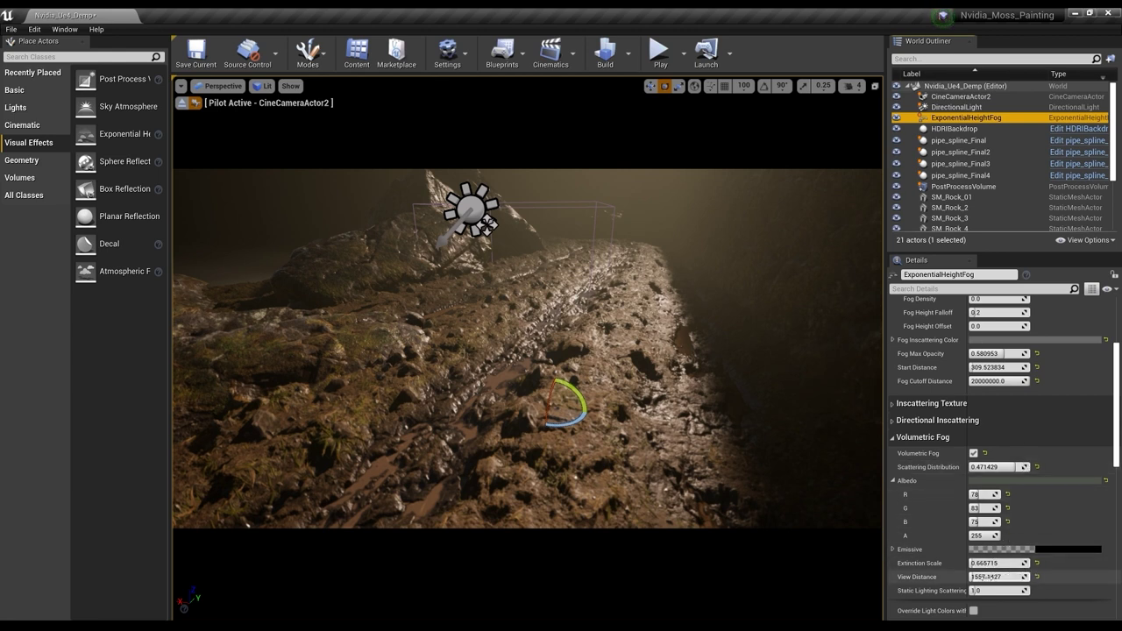
{"action": "scroll", "coordinate": [986, 577], "scroll_direction": "down", "scroll_amount": 2}
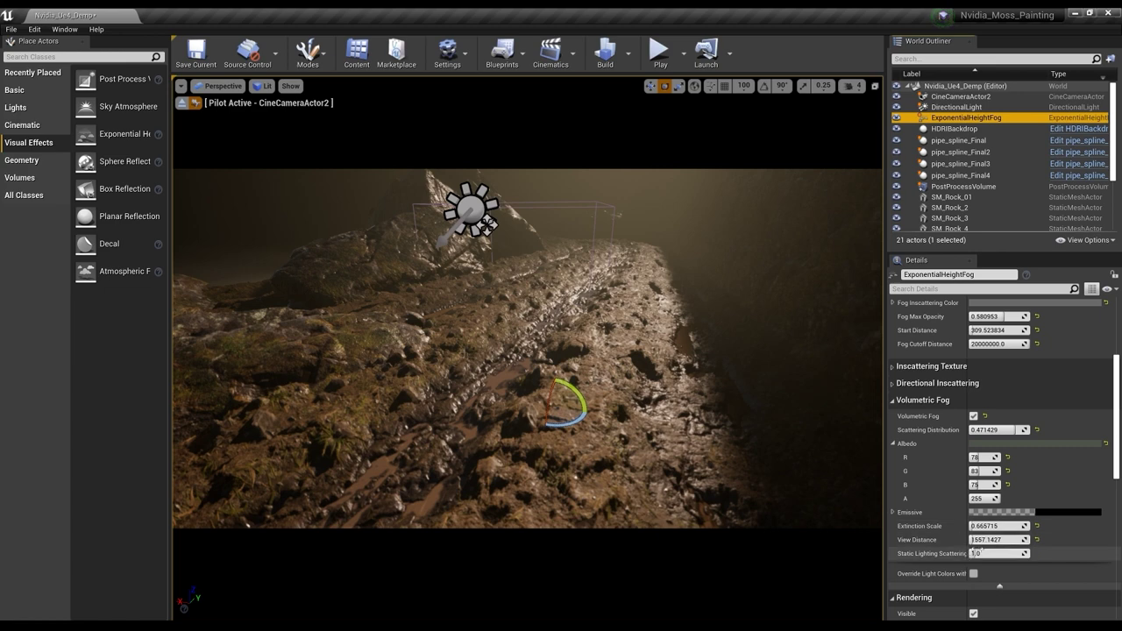
{"action": "left_click_drag", "start_coordinate": [985, 541], "coordinate": [975, 542]}
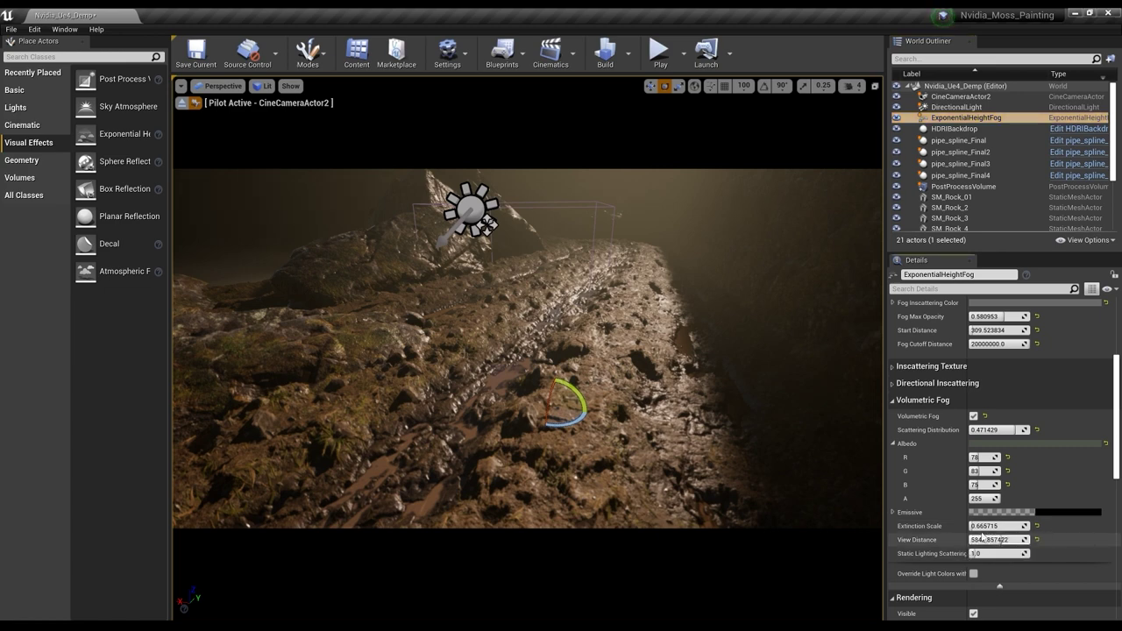
{"action": "key", "text": "ctrl+z"}
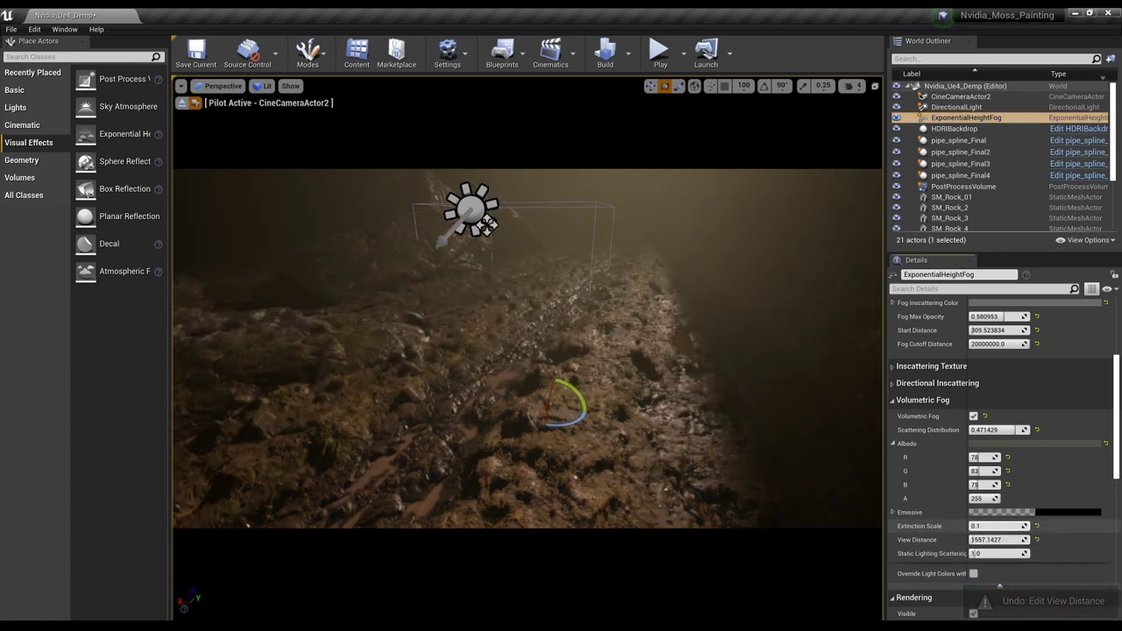
{"action": "left_click_drag", "start_coordinate": [970, 526], "coordinate": [973, 526]}
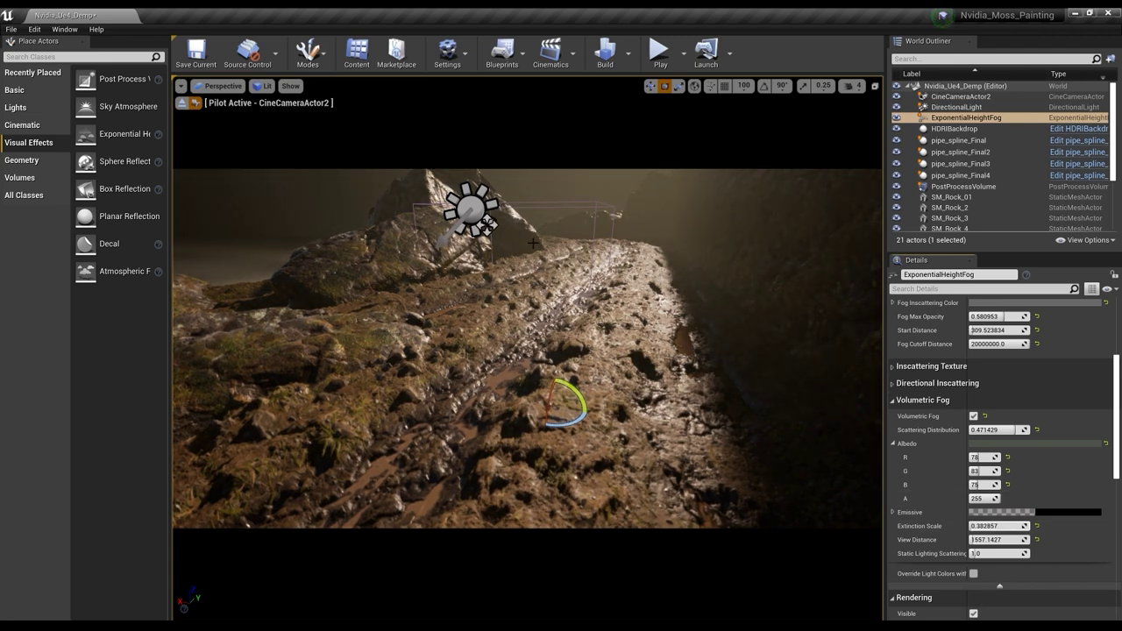
Step: Stop piloting CineCameraActor2 and move the mossy rock SM_Rock_8 closer to the road, beside the large boulder
{"action": "left_click", "coordinate": [214, 302]}
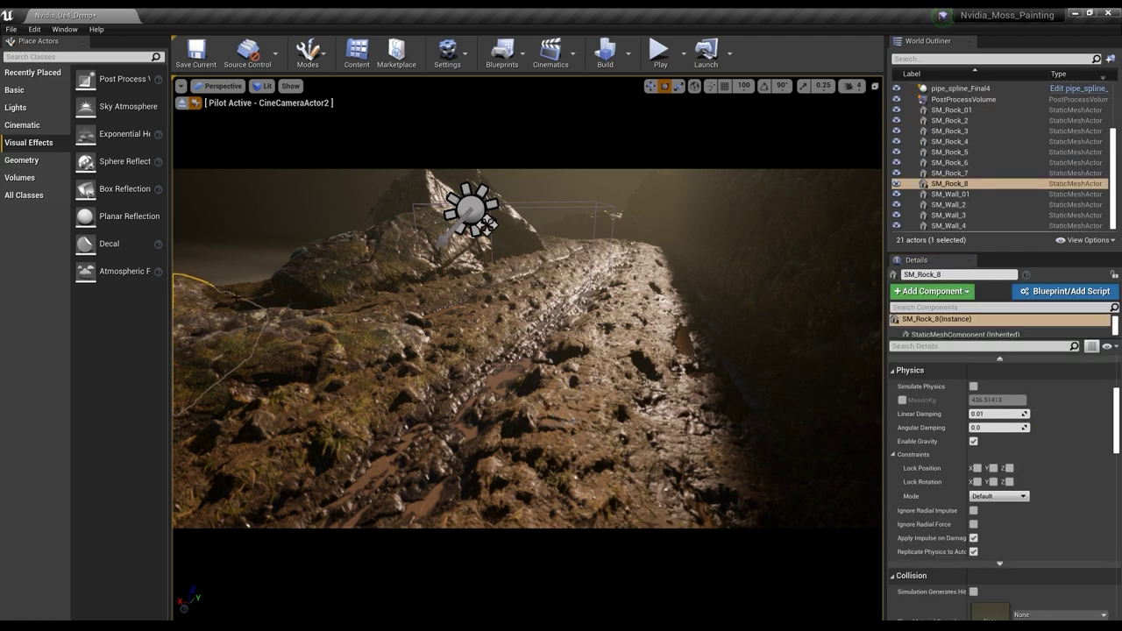
{"action": "left_click", "coordinate": [963, 99]}
{"action": "scroll", "coordinate": [978, 130], "scroll_direction": "up", "scroll_amount": 4}
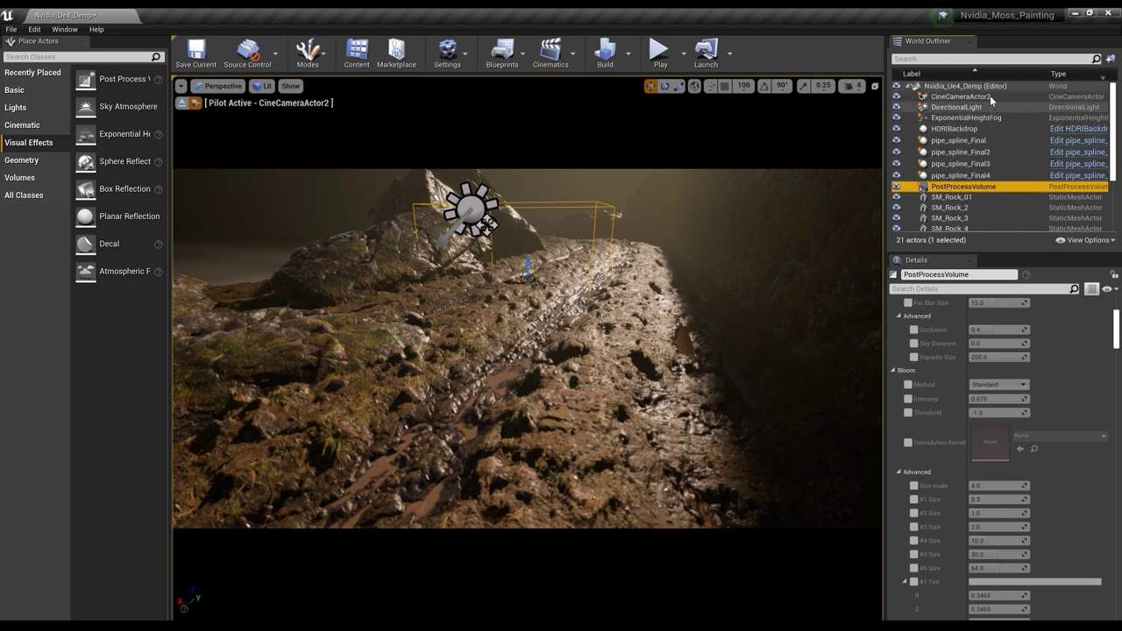
{"action": "left_click", "coordinate": [965, 96]}
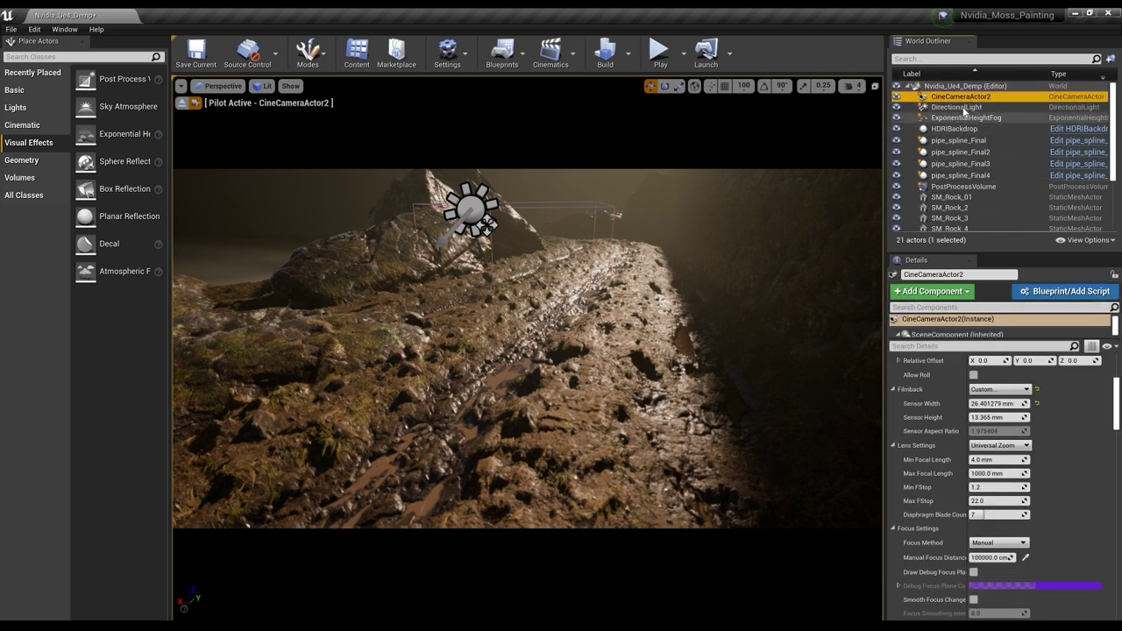
{"action": "left_click", "coordinate": [182, 103]}
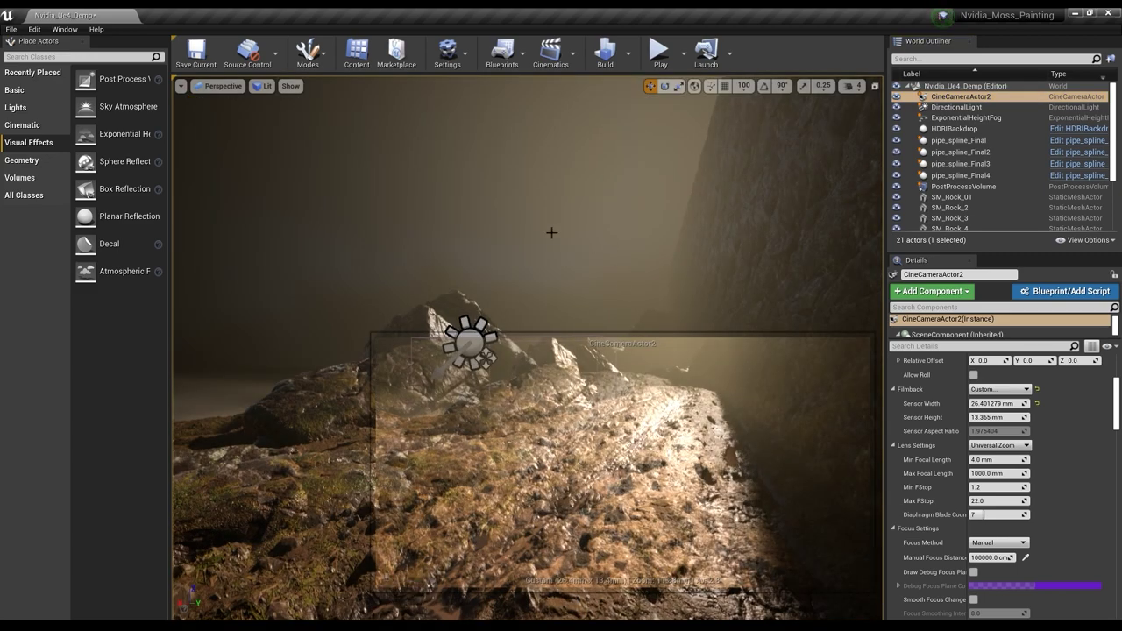
{"action": "right_click_drag", "start_coordinate": [501, 216], "coordinate": [467, 293]}
{"action": "left_click", "coordinate": [244, 166]}
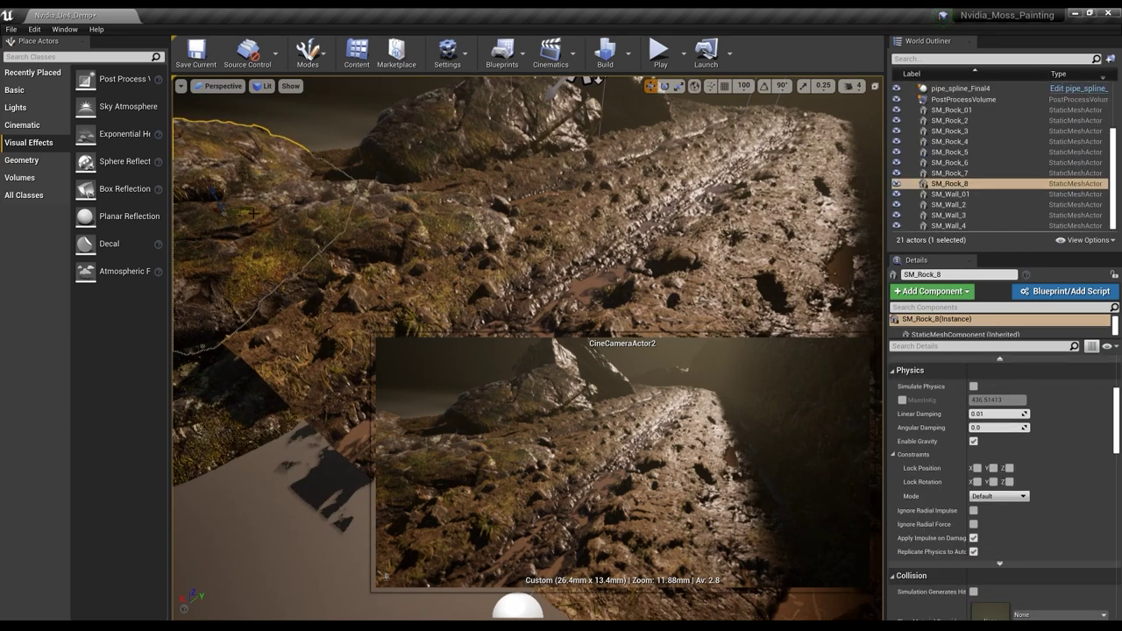
{"action": "left_click_drag", "start_coordinate": [223, 212], "coordinate": [327, 188]}
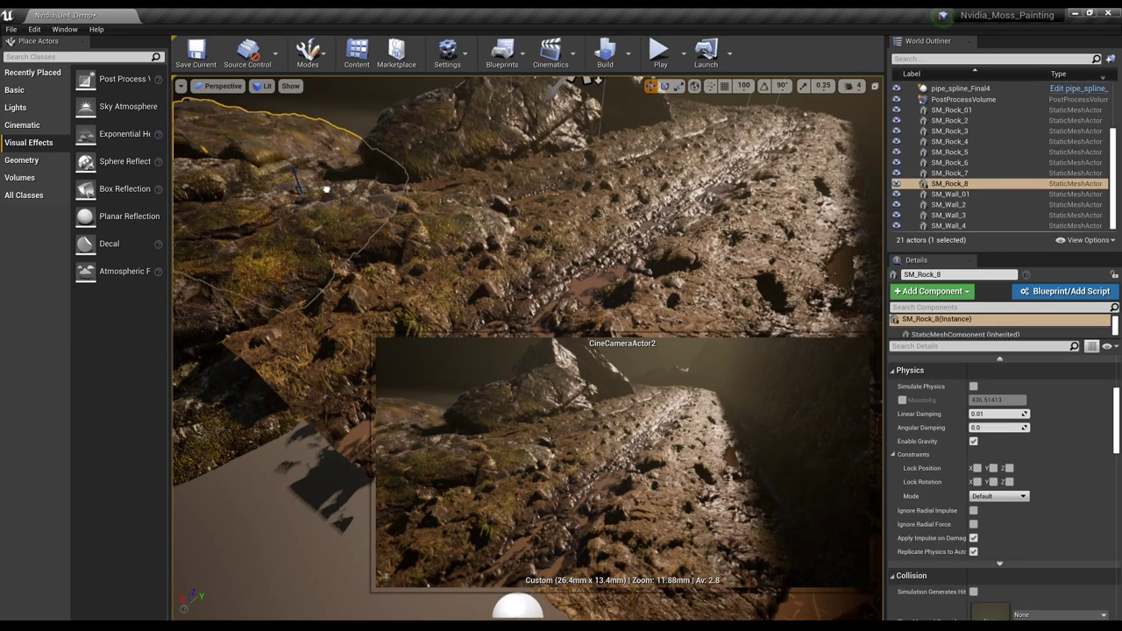
{"action": "key", "text": "Escape"}
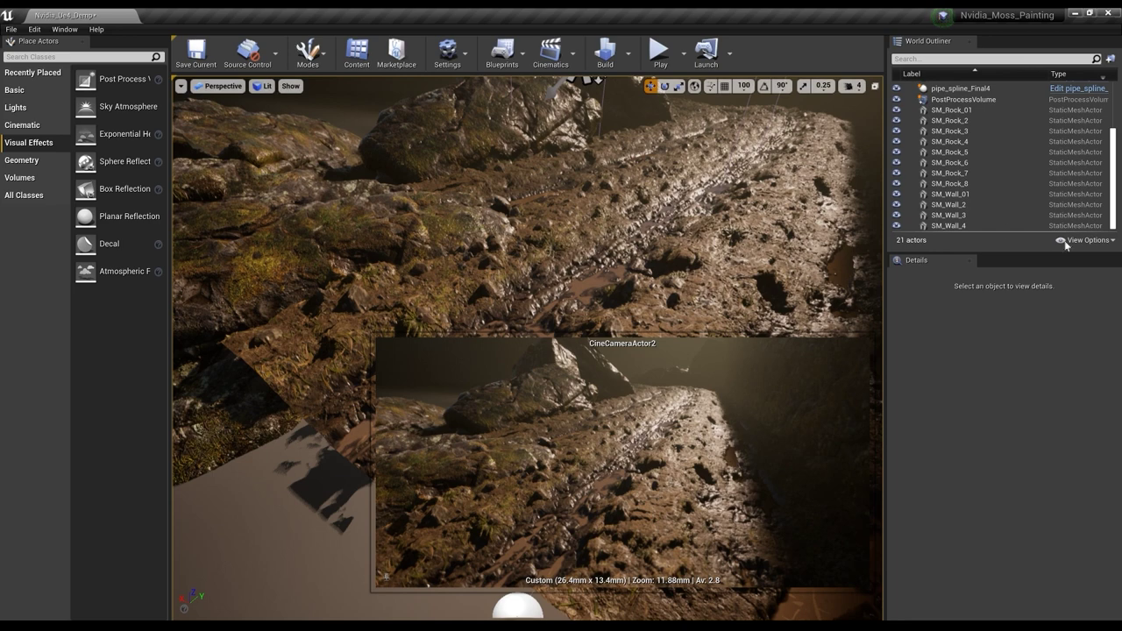
Step: Return the viewport to the view through CineCameraActor2 to check the rock's placement in the shot
{"action": "left_click", "coordinate": [385, 578]}
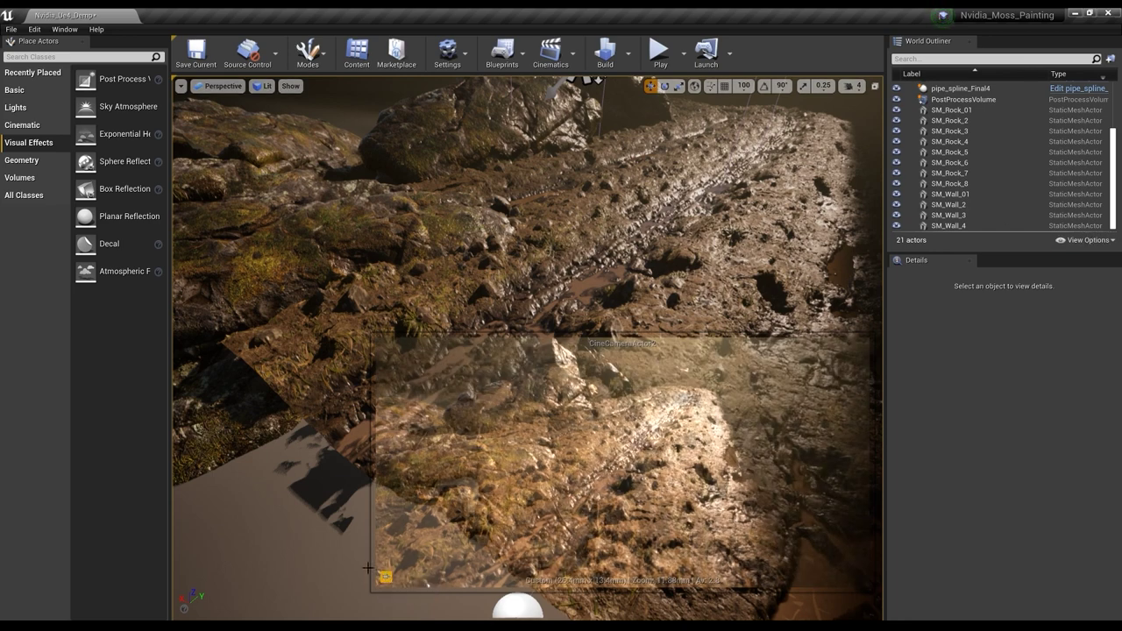
{"action": "left_click", "coordinate": [221, 86]}
{"action": "left_click", "coordinate": [238, 218]}
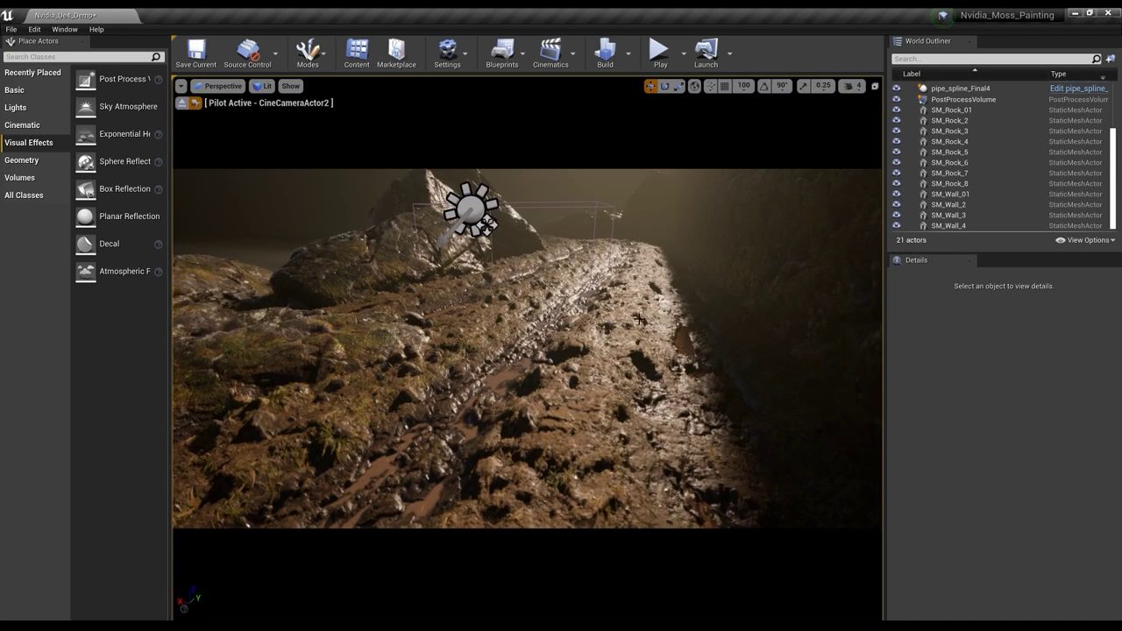
Step: Select the directional light to bring up its light and shadow settings
{"action": "left_click", "coordinate": [485, 225]}
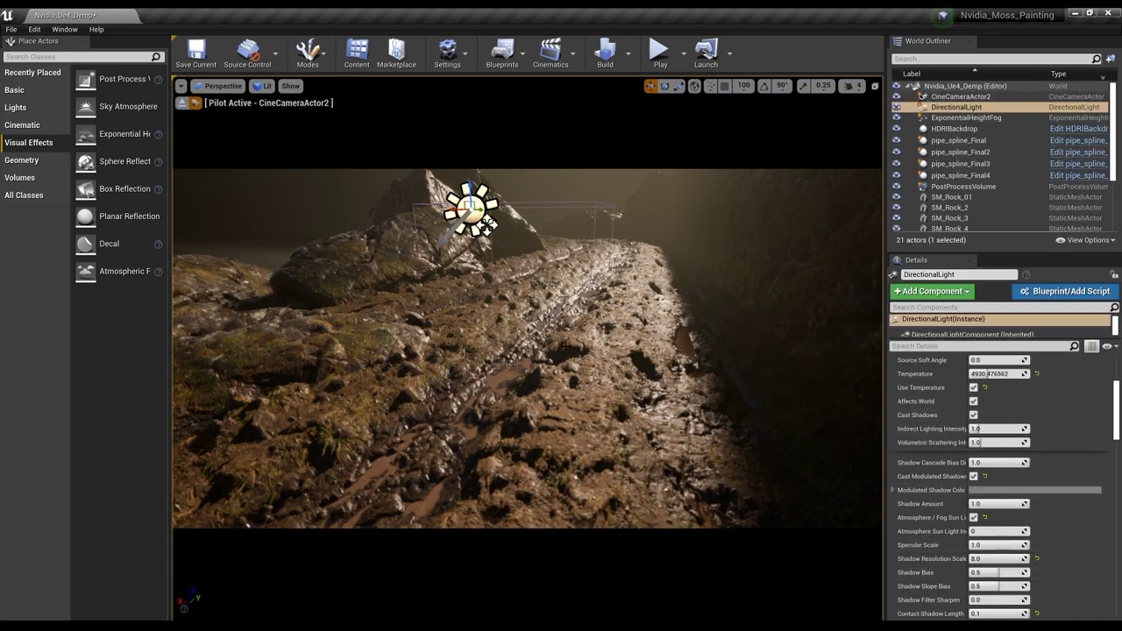
{"action": "left_click", "coordinate": [984, 128]}
{"action": "left_click", "coordinate": [985, 108]}
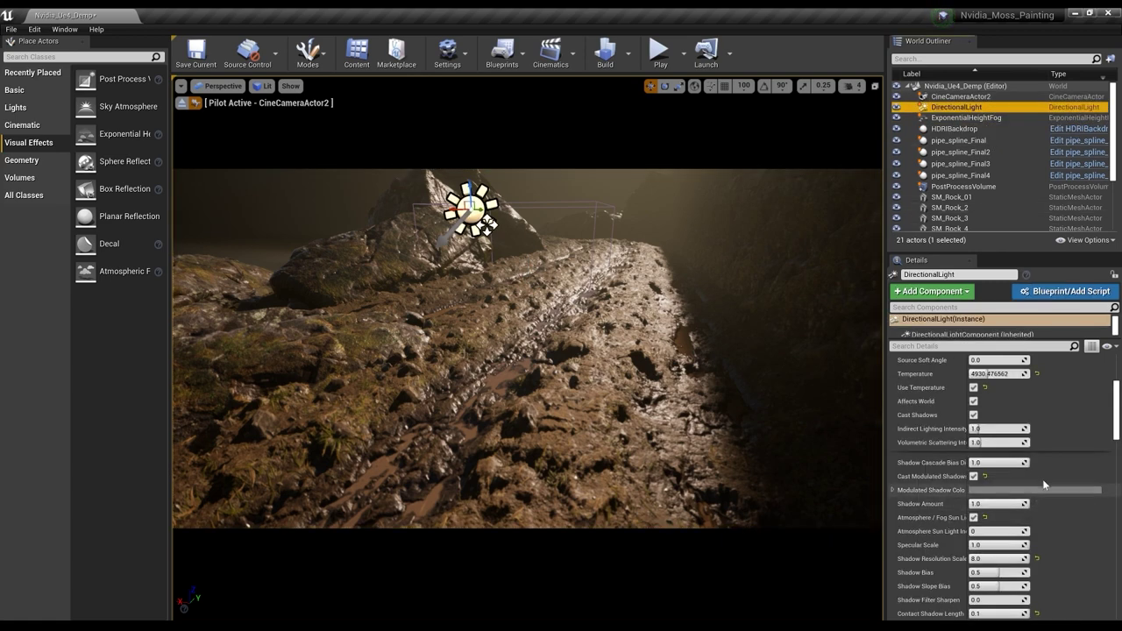
Step: Try a Shadow Amount of 0 on the directional light and undo it
{"action": "scroll", "coordinate": [1044, 474], "scroll_direction": "down", "scroll_amount": 1}
{"action": "scroll", "coordinate": [991, 409], "scroll_direction": "up", "scroll_amount": 1}
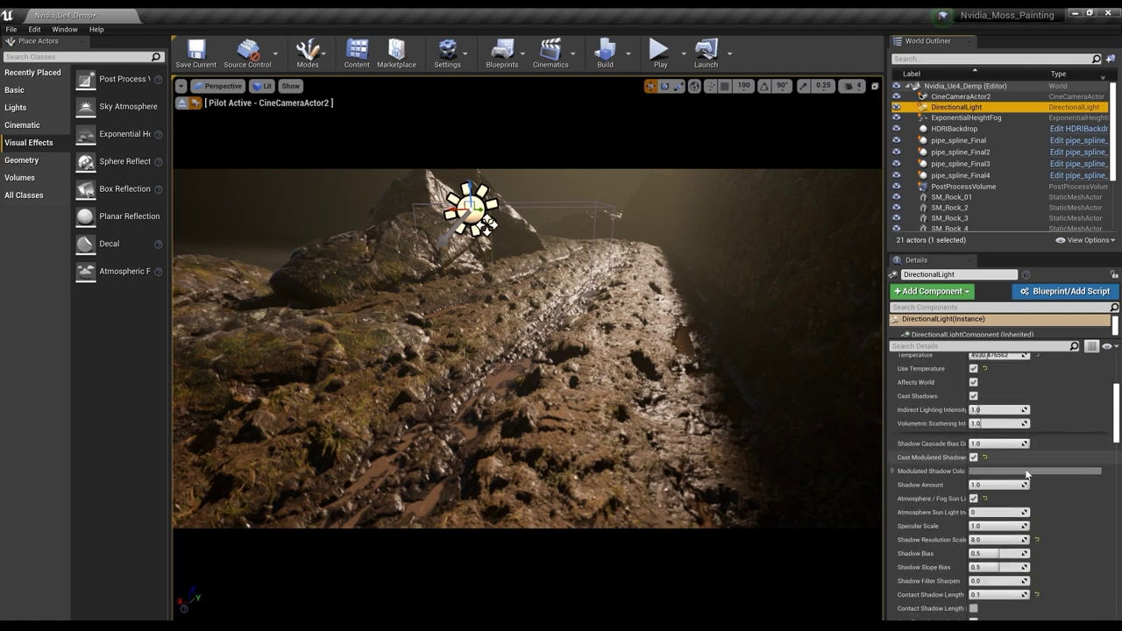
{"action": "left_click_drag", "start_coordinate": [989, 485], "coordinate": [970, 485]}
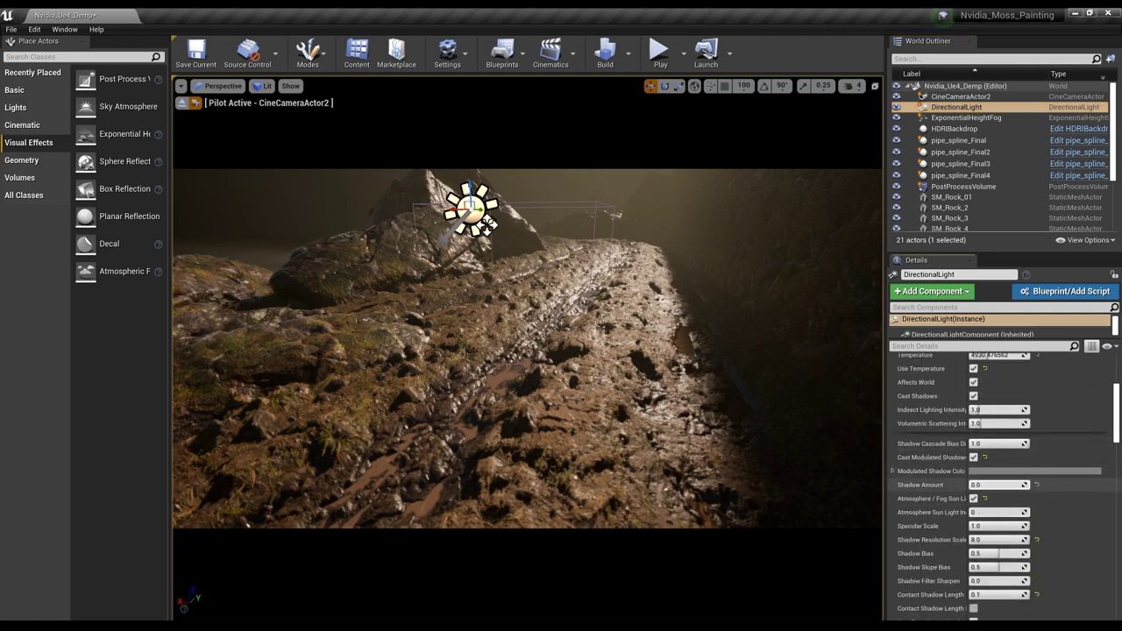
{"action": "key", "text": "ctrl+z"}
Step: Lower the directional light's Specular Scale to about 0.61 and raise its Source Angle to 5.0
{"action": "left_click_drag", "start_coordinate": [993, 526], "coordinate": [979, 526]}
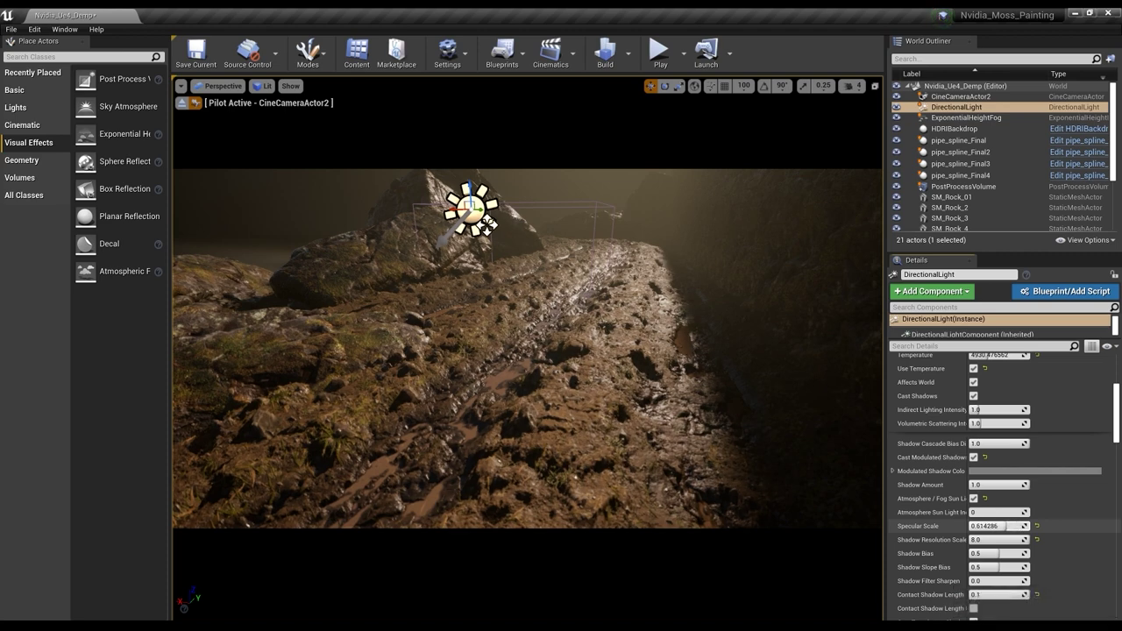
{"action": "scroll", "coordinate": [1003, 509], "scroll_direction": "down", "scroll_amount": 1}
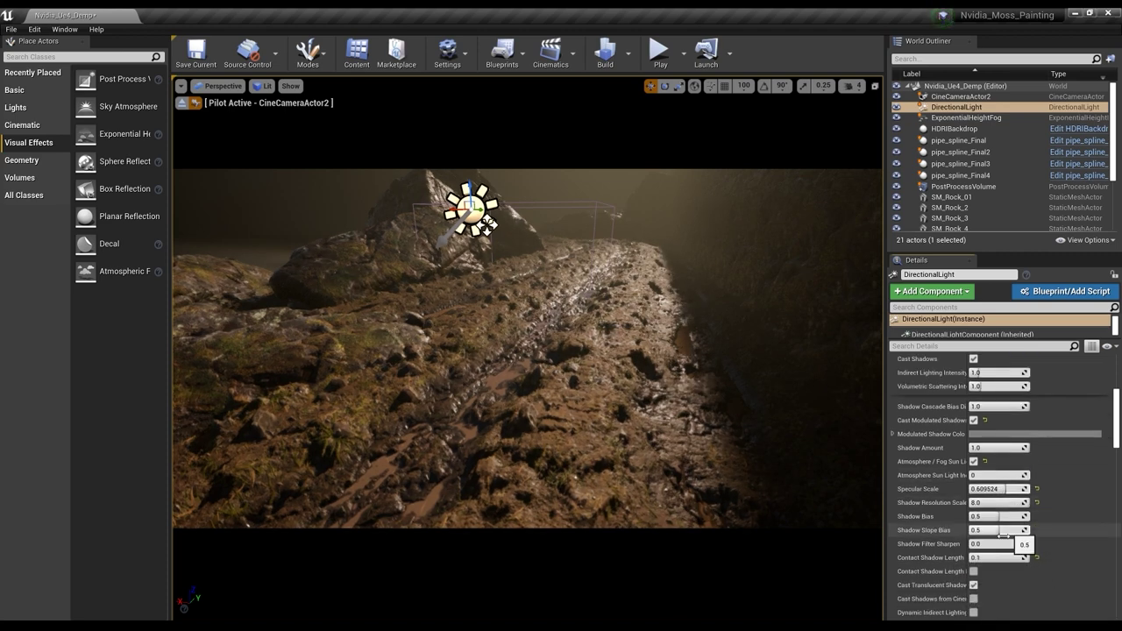
{"action": "scroll", "coordinate": [998, 465], "scroll_direction": "up", "scroll_amount": 4}
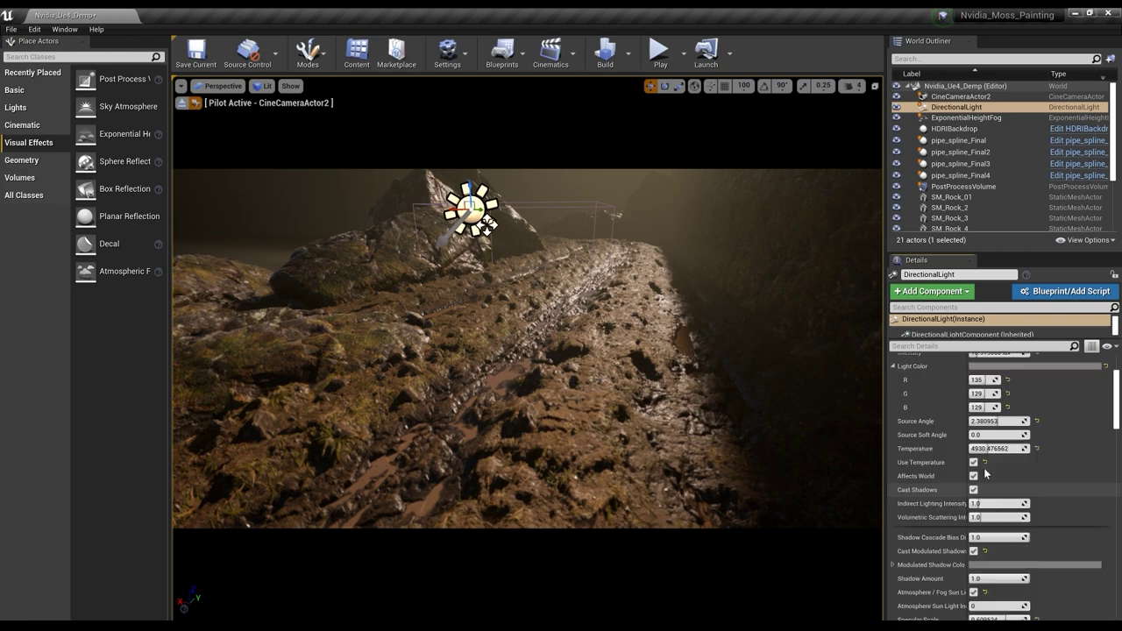
{"action": "left_click_drag", "start_coordinate": [982, 421], "coordinate": [1043, 421]}
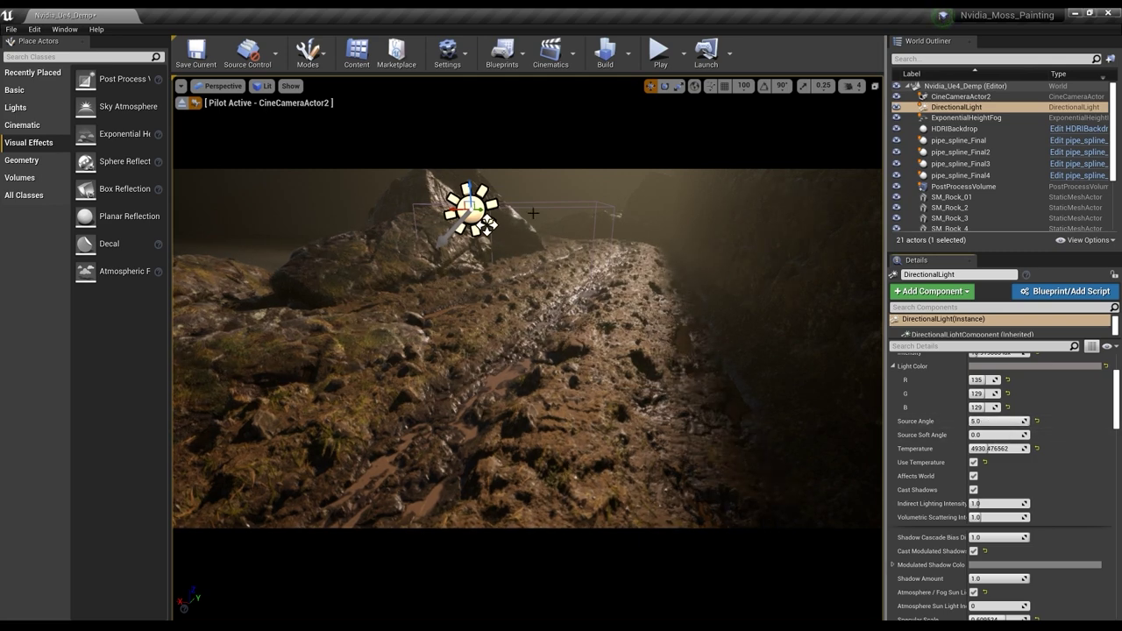
Step: Rotate the directional light slightly to adjust the shadow along the road, and duplicate the light
{"action": "key", "text": "e"}
{"action": "mouse_move", "coordinate": [486, 225]}
{"action": "left_mouse_down"}
{"action": "mouse_move", "coordinate": [462, 229]}
{"action": "mouse_move", "coordinate": [487, 225]}
{"action": "left_mouse_up"}
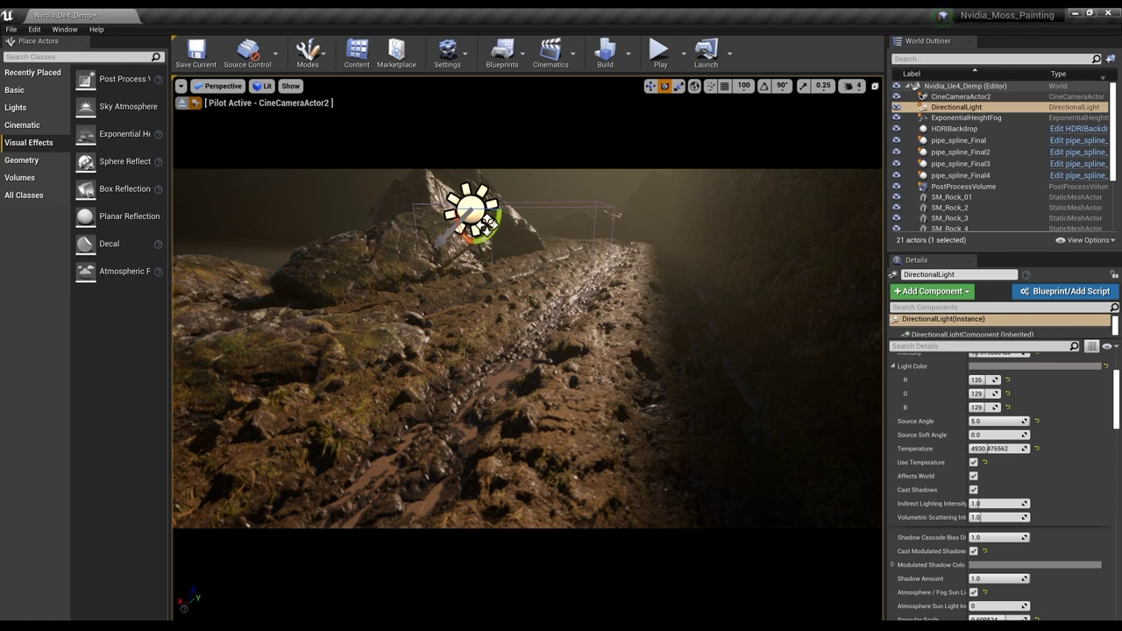
{"action": "left_click", "coordinate": [968, 119]}
{"action": "left_click", "coordinate": [970, 109]}
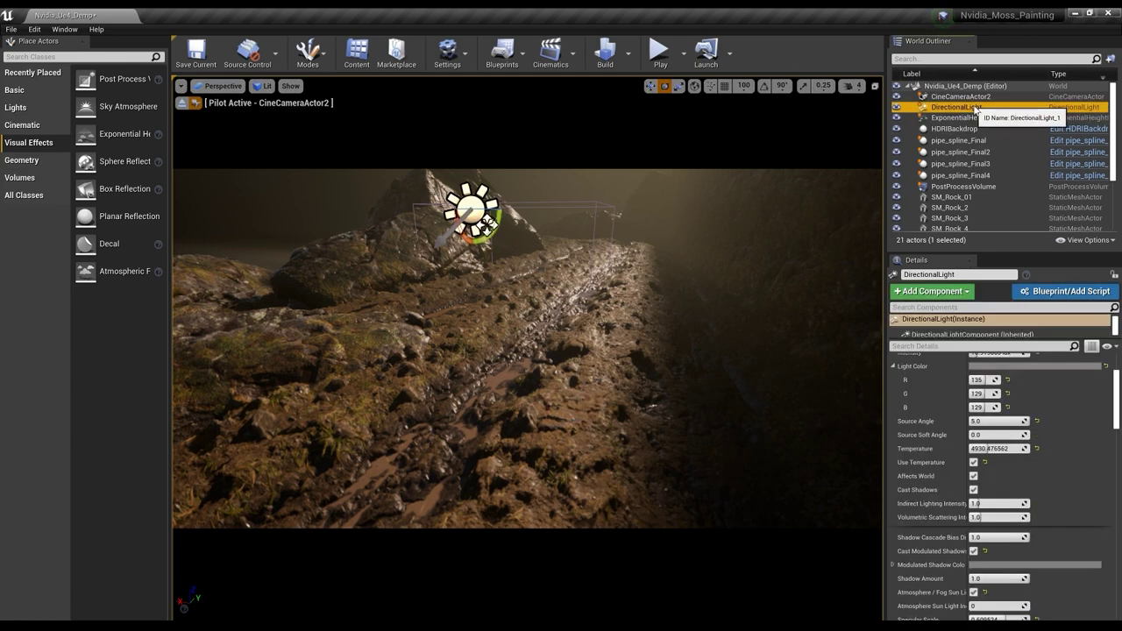
{"action": "left_click", "coordinate": [975, 119]}
{"action": "left_click", "coordinate": [977, 108]}
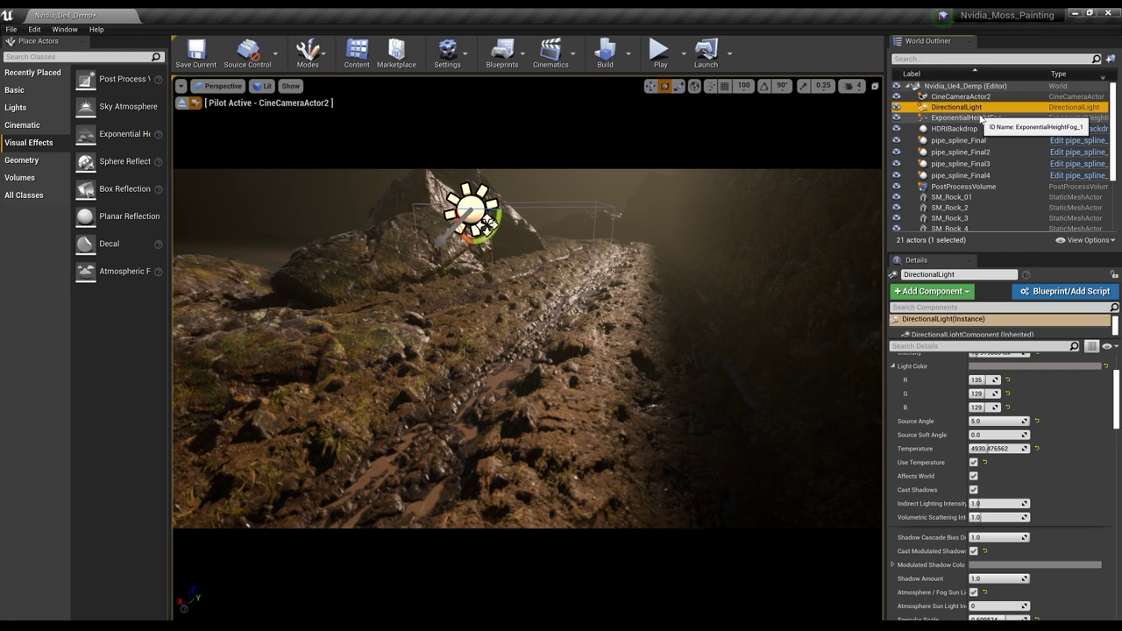
{"action": "key", "text": "ctrl+w"}
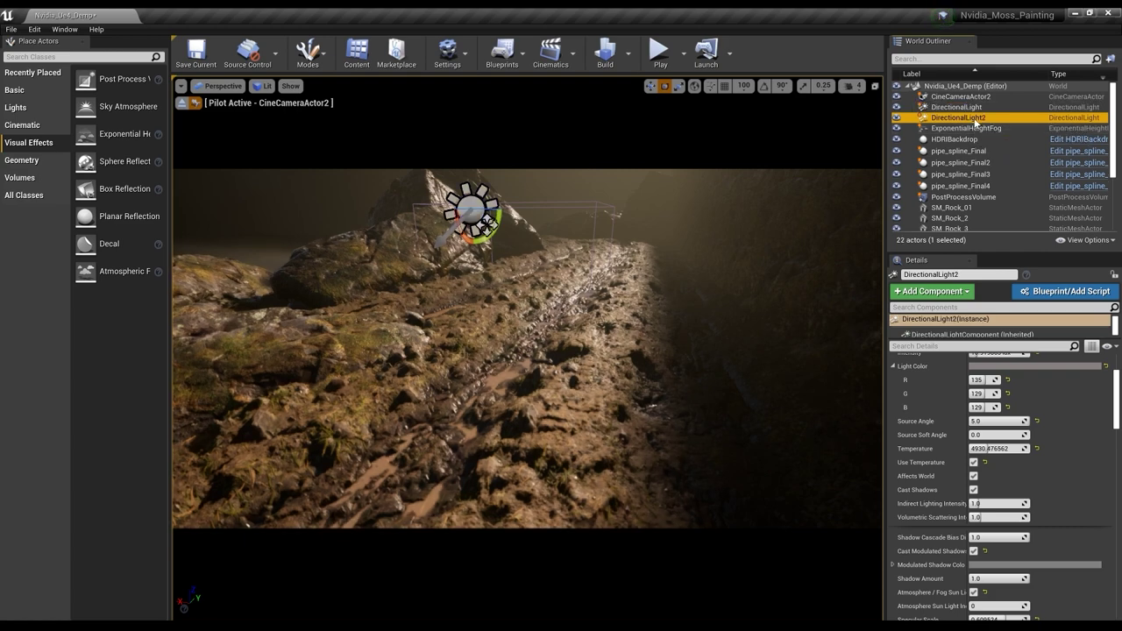
Step: Rotate the duplicated directional light to illuminate the dark rock wall, and move it along X beside the original light
{"action": "left_click_drag", "start_coordinate": [474, 209], "coordinate": [473, 211]}
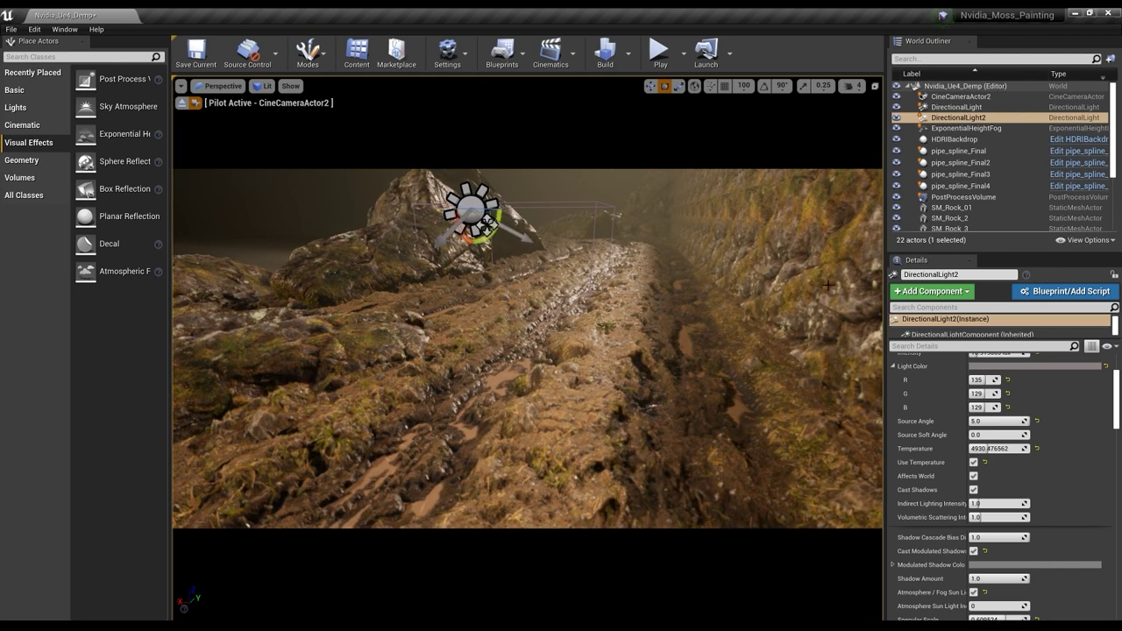
{"action": "key", "text": "w"}
{"action": "left_click_drag", "start_coordinate": [452, 210], "coordinate": [508, 210], "text": "alt"}
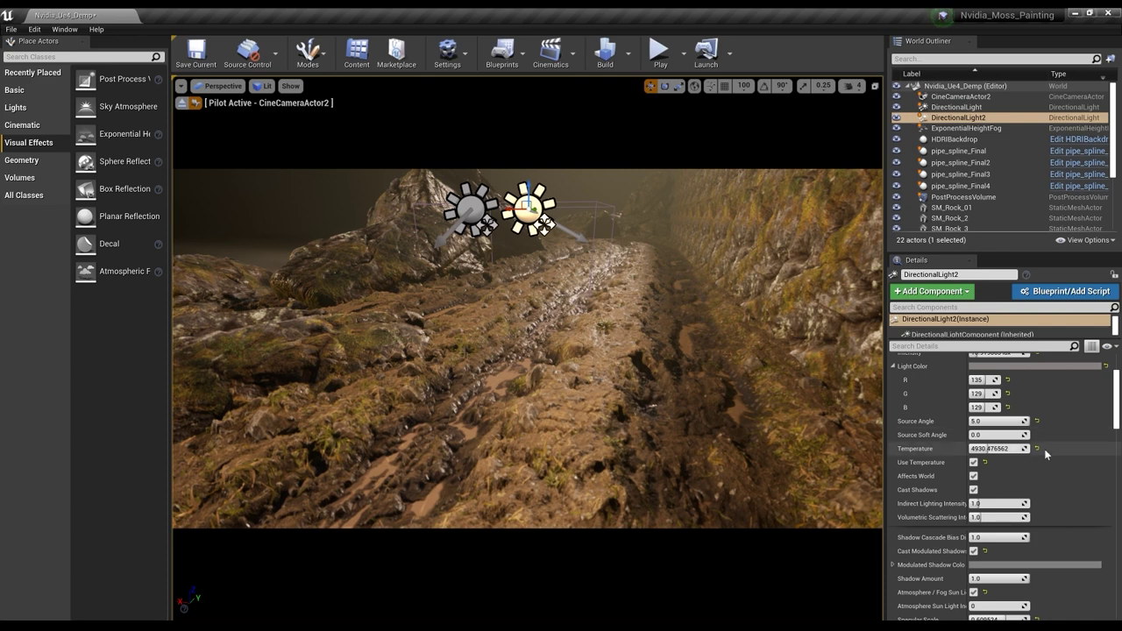
Step: Disable shadow casting on the duplicated directional light and set its intensity to 1 lux
{"action": "scroll", "coordinate": [1035, 445], "scroll_direction": "down", "scroll_amount": 1}
{"action": "scroll", "coordinate": [1011, 461], "scroll_direction": "down", "scroll_amount": 1}
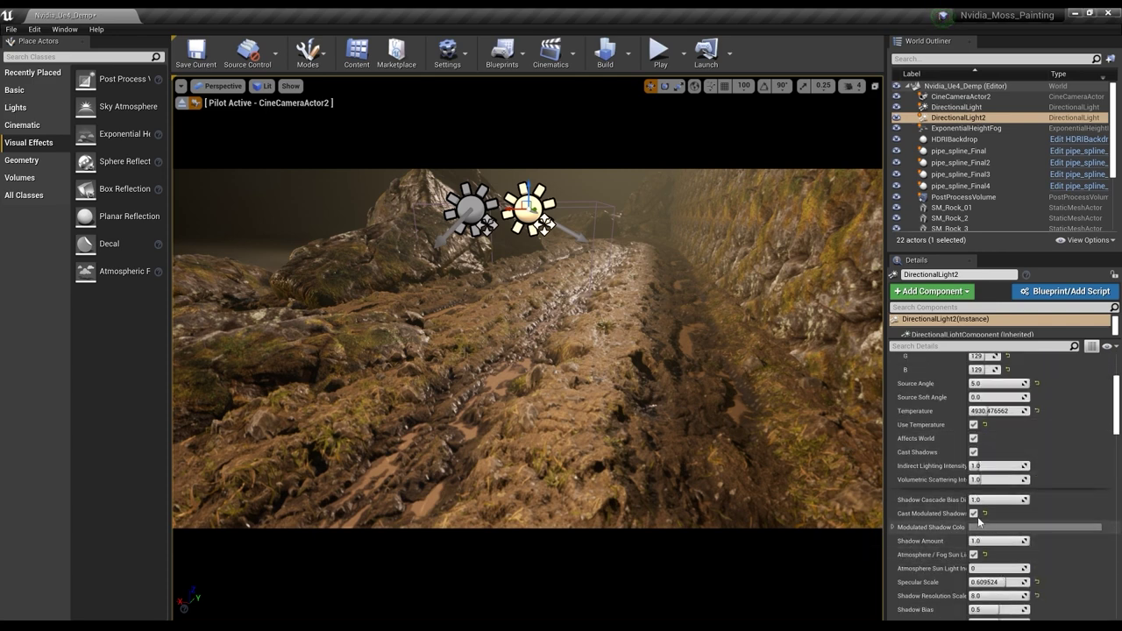
{"action": "left_click", "coordinate": [975, 452]}
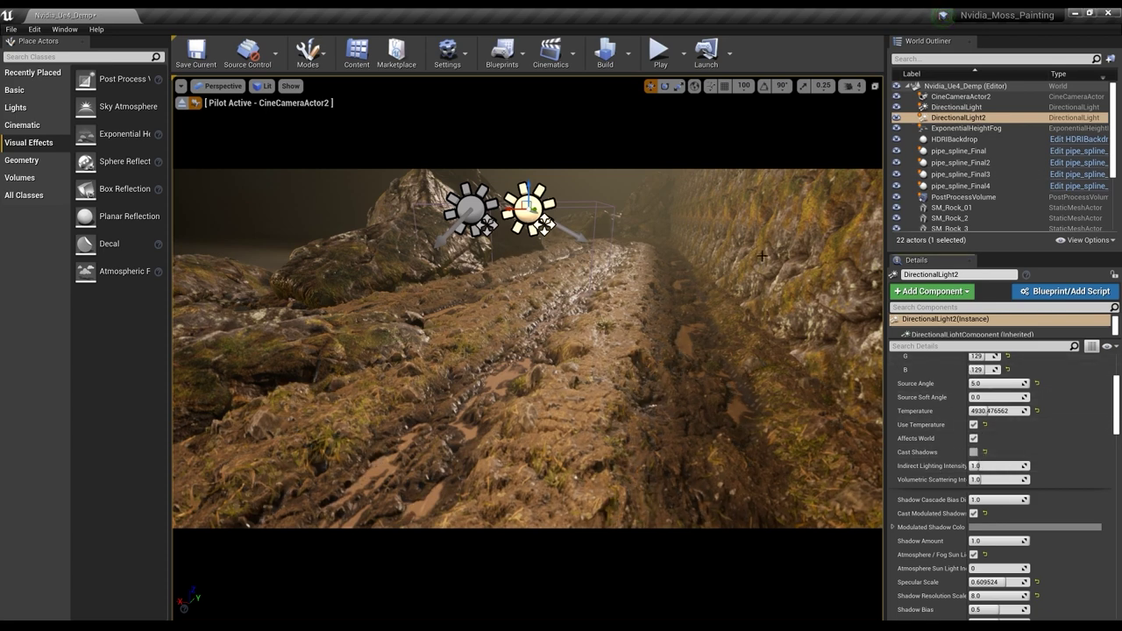
{"action": "scroll", "coordinate": [1031, 411], "scroll_direction": "up", "scroll_amount": 4}
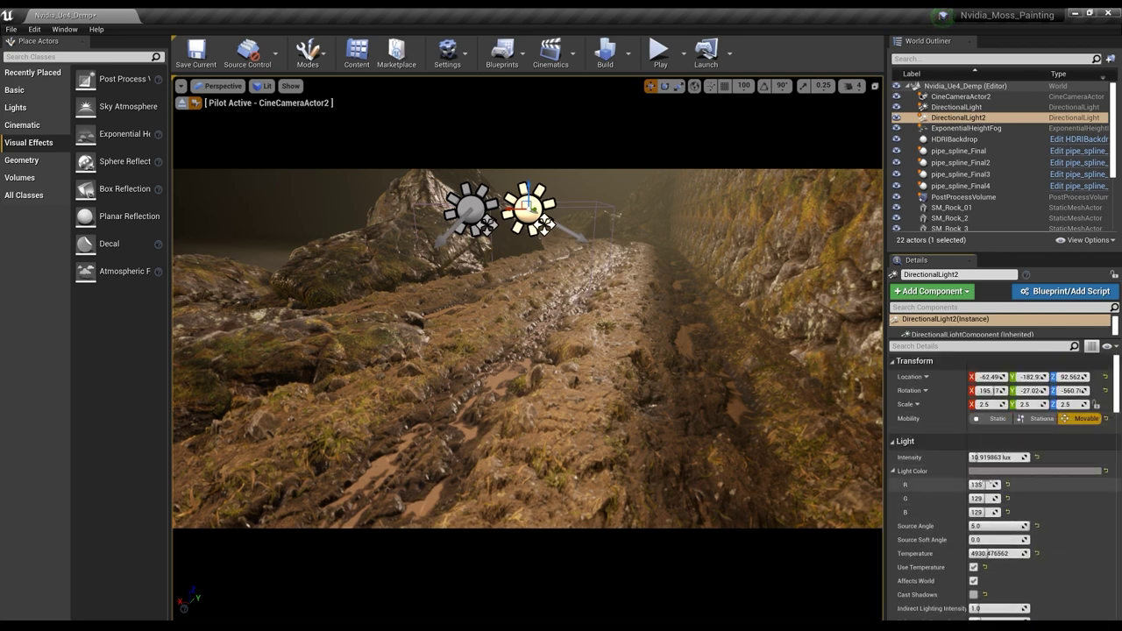
{"action": "left_click", "coordinate": [976, 457]}
{"action": "type", "text": "1"}
{"action": "key", "text": "Return"}
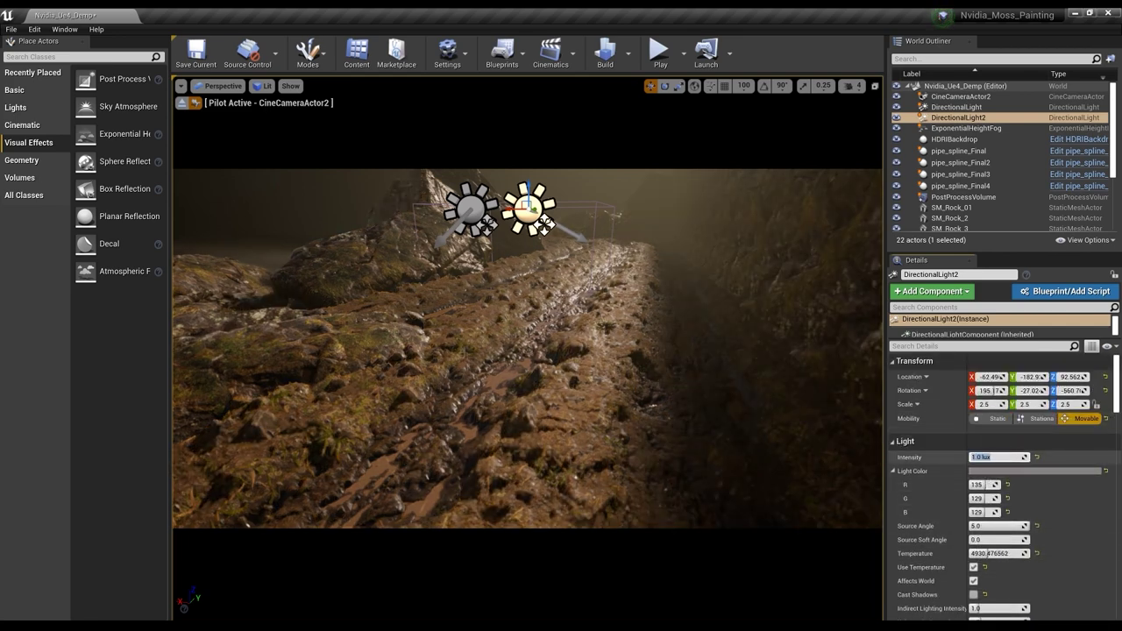
Step: Hide and show DirectionalLight2 to compare the scene with and without its fill light
{"action": "left_click", "coordinate": [896, 119]}
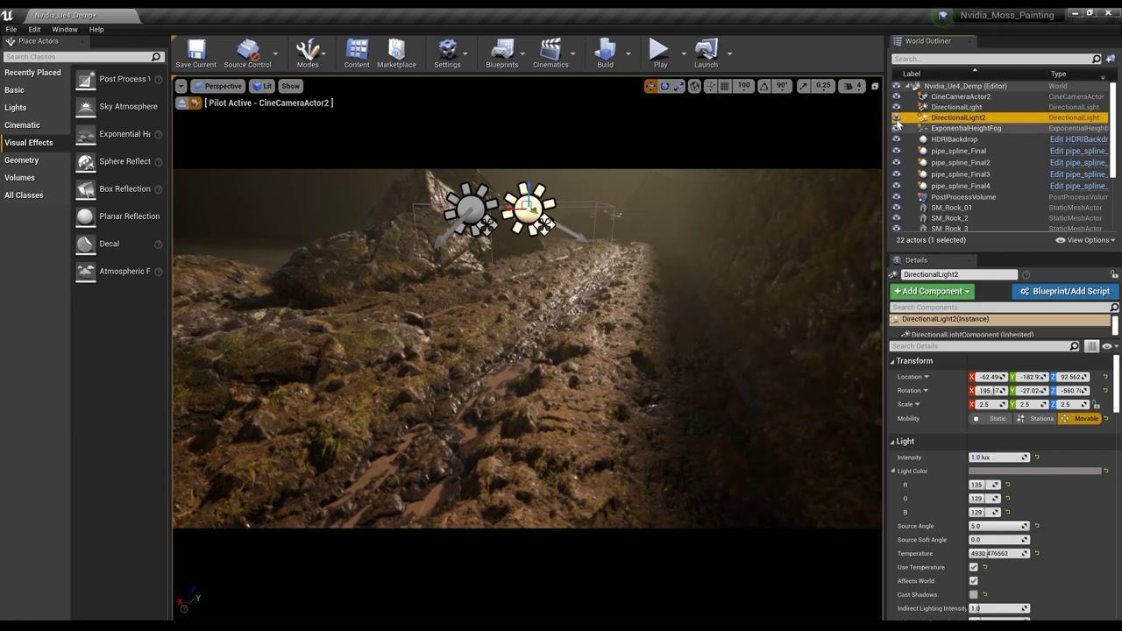
{"action": "key", "text": "h"}
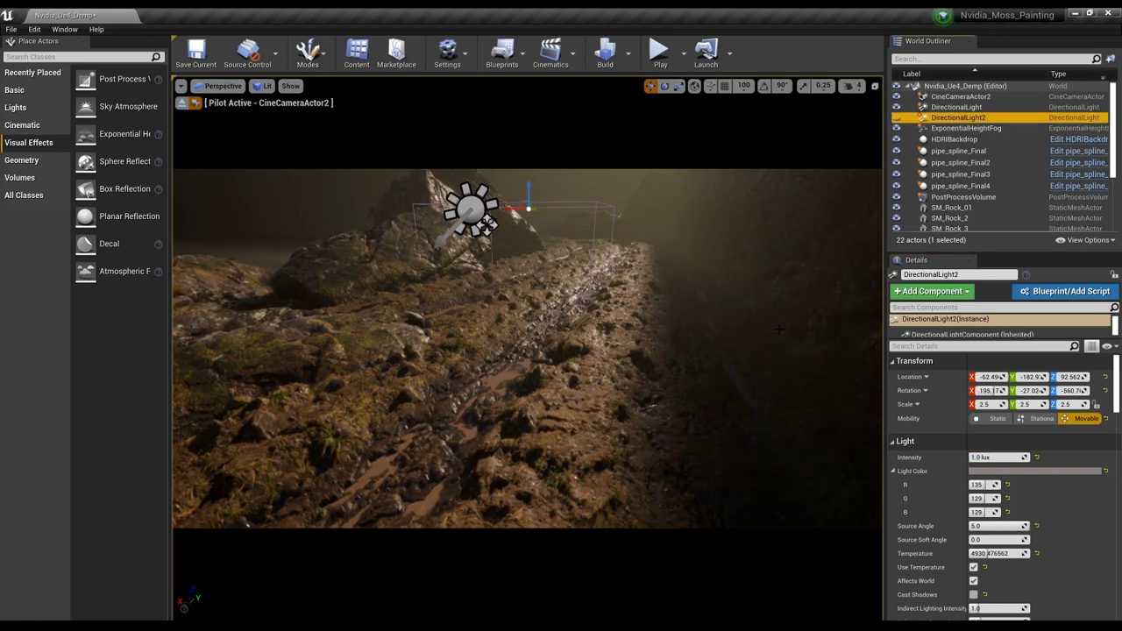
{"action": "left_click", "coordinate": [896, 119]}
Step: Move DirectionalLight2 along X to about -139.9, rotate it around Z to about -472.5 degrees, and clear the selection
{"action": "left_click_drag", "start_coordinate": [507, 209], "coordinate": [678, 282]}
{"action": "key", "text": "e"}
{"action": "left_click_drag", "start_coordinate": [658, 221], "coordinate": [656, 221]}
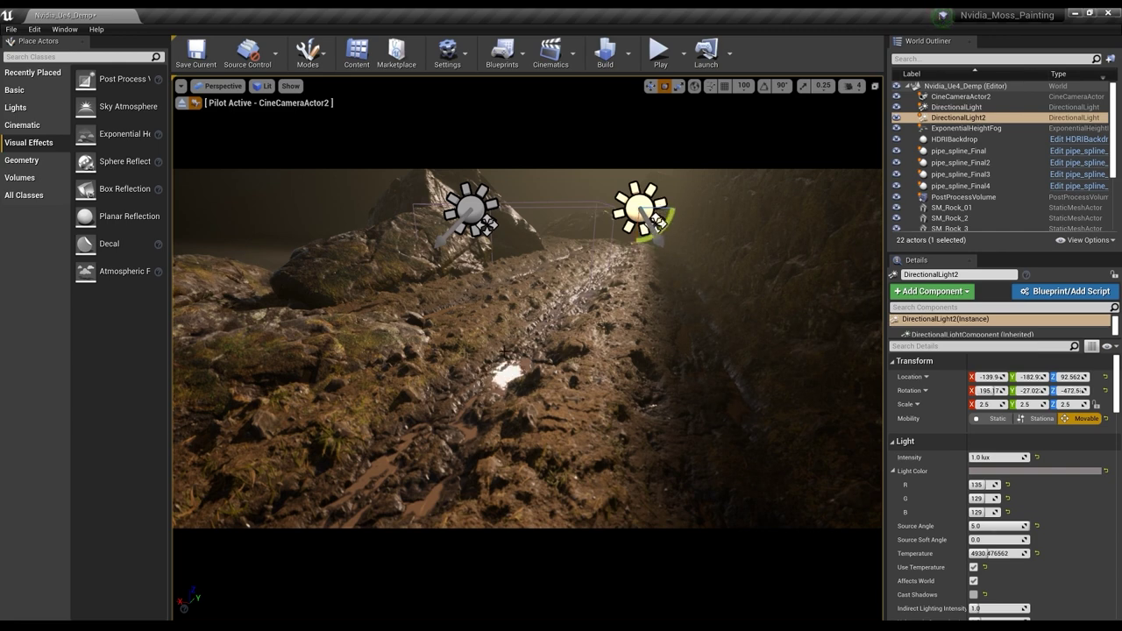
{"action": "key", "text": "Escape"}
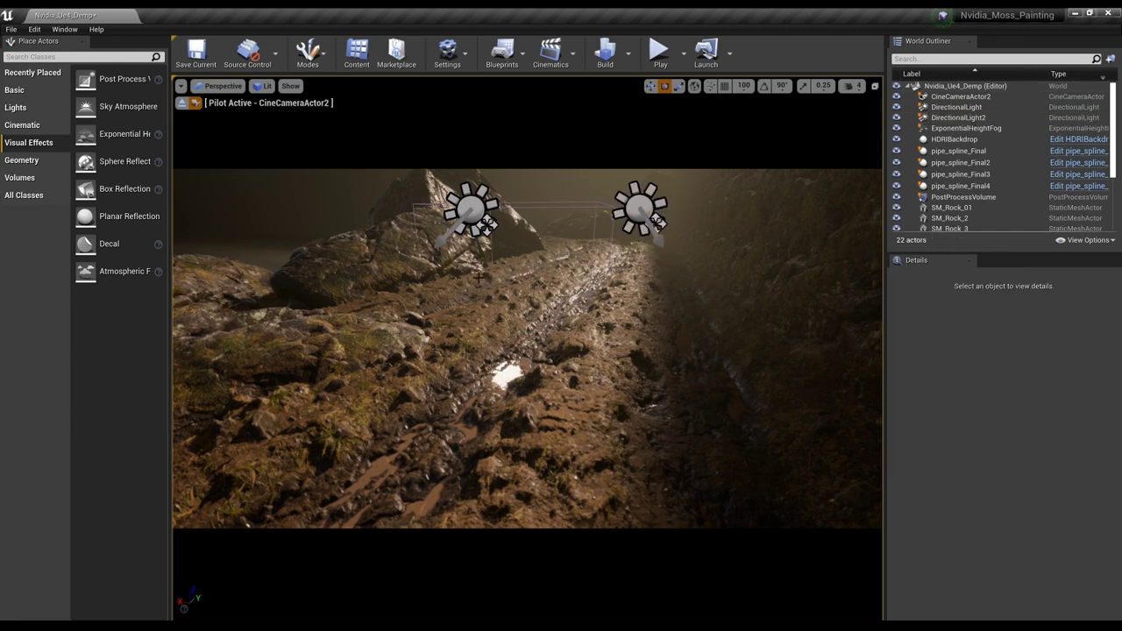
Step: Lower the Specular Scale to about 0.41 on DirectionalLight2 and about 0.29 on the original directional light
{"action": "left_click", "coordinate": [641, 211]}
{"action": "scroll", "coordinate": [940, 402], "scroll_direction": "down", "scroll_amount": 12}
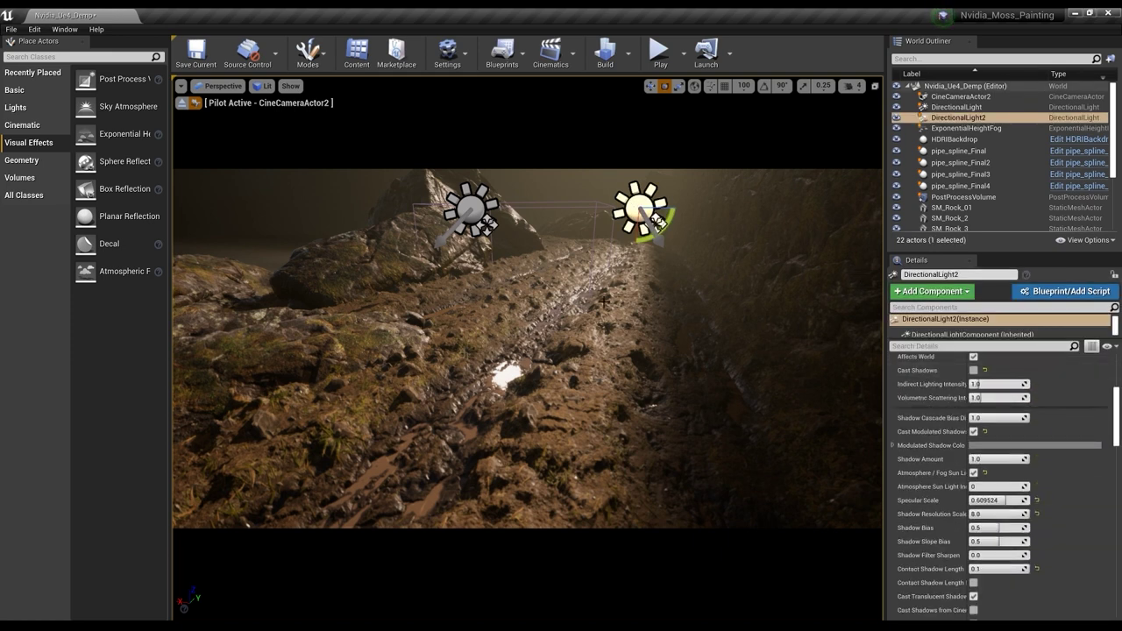
{"action": "scroll", "coordinate": [1023, 463], "scroll_direction": "down", "scroll_amount": 4}
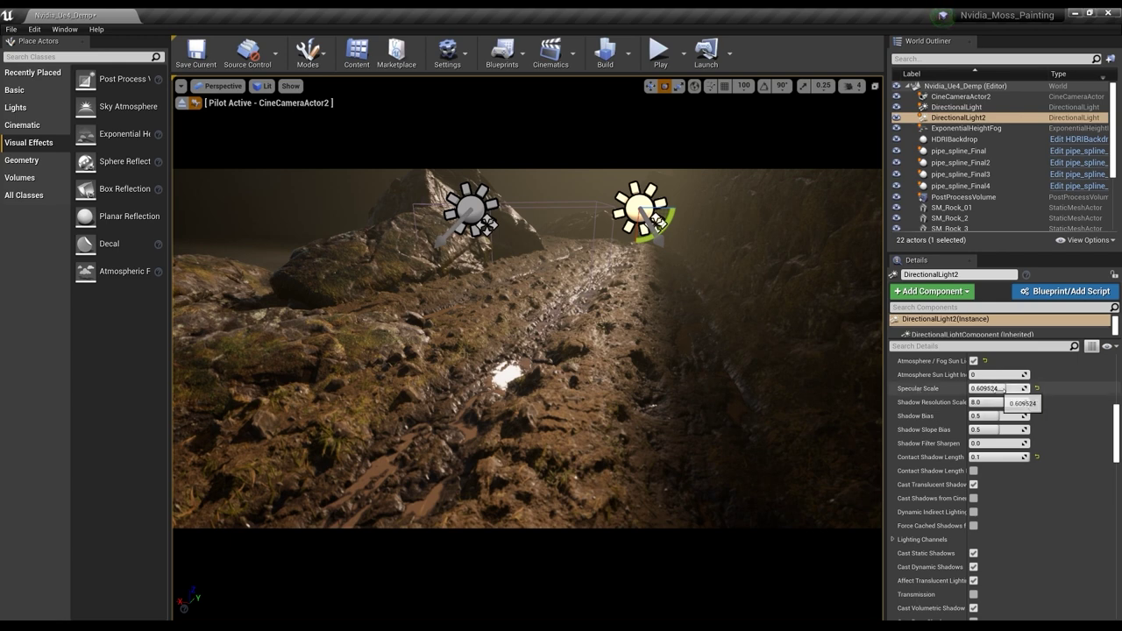
{"action": "left_click_drag", "start_coordinate": [1002, 389], "coordinate": [969, 389]}
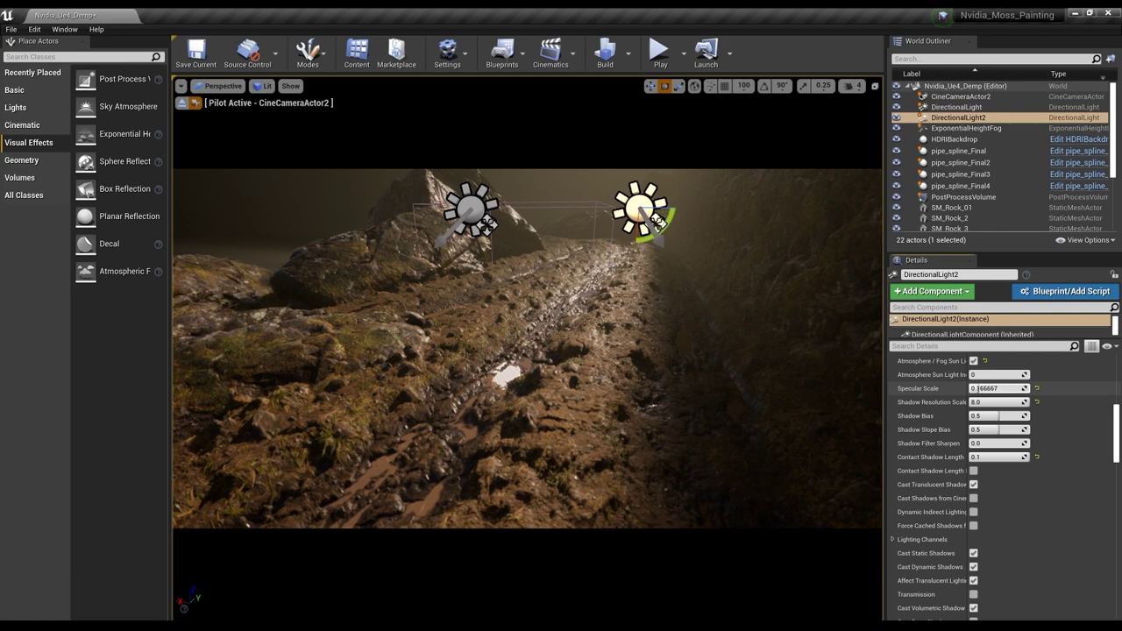
{"action": "left_click_drag", "start_coordinate": [1002, 388], "coordinate": [971, 388]}
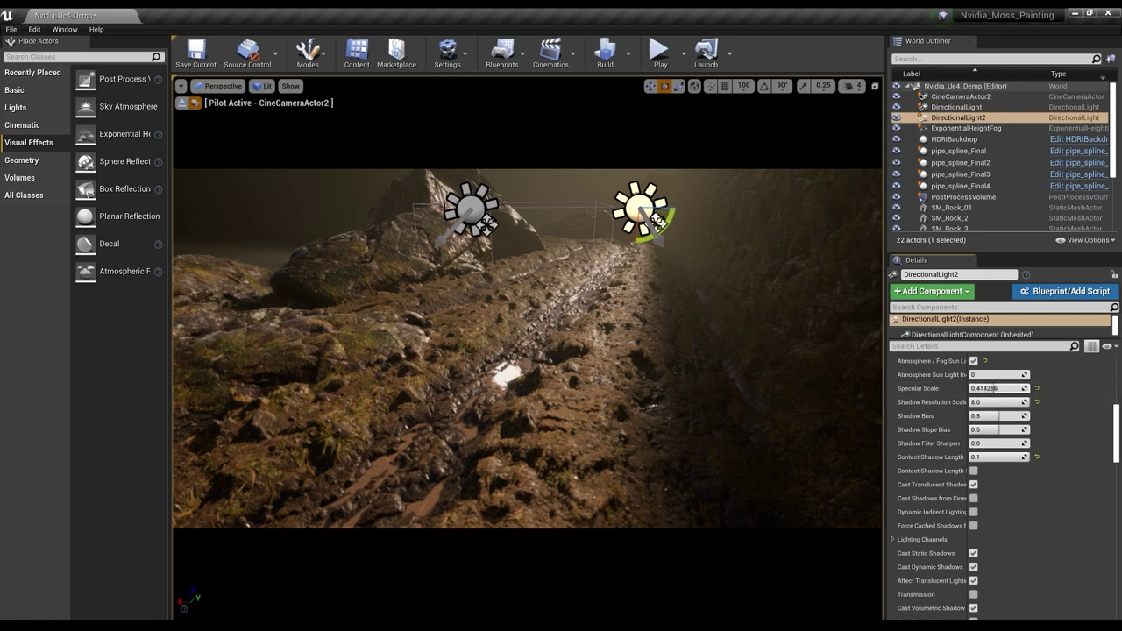
{"action": "left_click", "coordinate": [471, 210]}
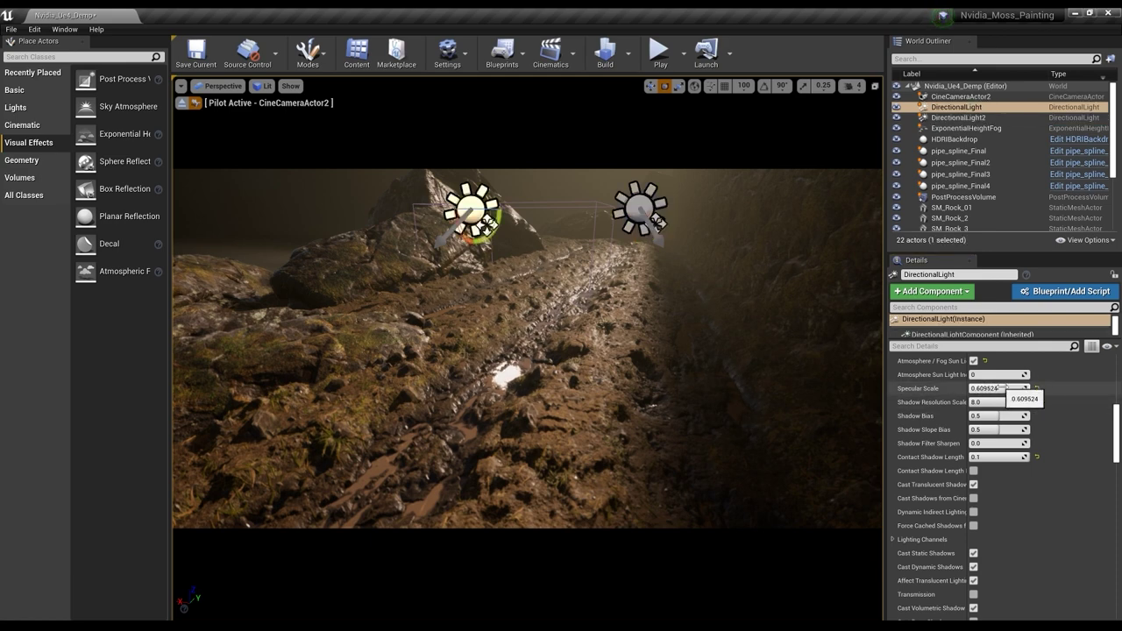
{"action": "mouse_move", "coordinate": [999, 388]}
{"action": "left_mouse_down"}
{"action": "mouse_move", "coordinate": [973, 388]}
{"action": "mouse_move", "coordinate": [984, 388]}
{"action": "left_mouse_up"}
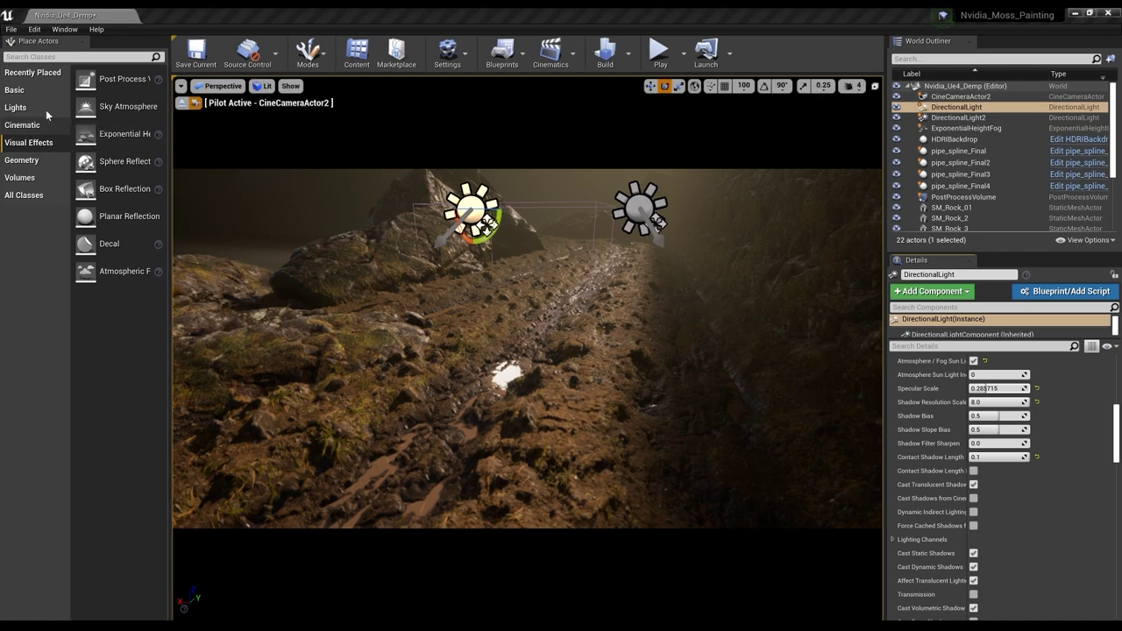
Step: Switch to Foliage mode and add the SM_Grass_01 and SM_Fern_01 meshes as foliage types
{"action": "left_click", "coordinate": [307, 61]}
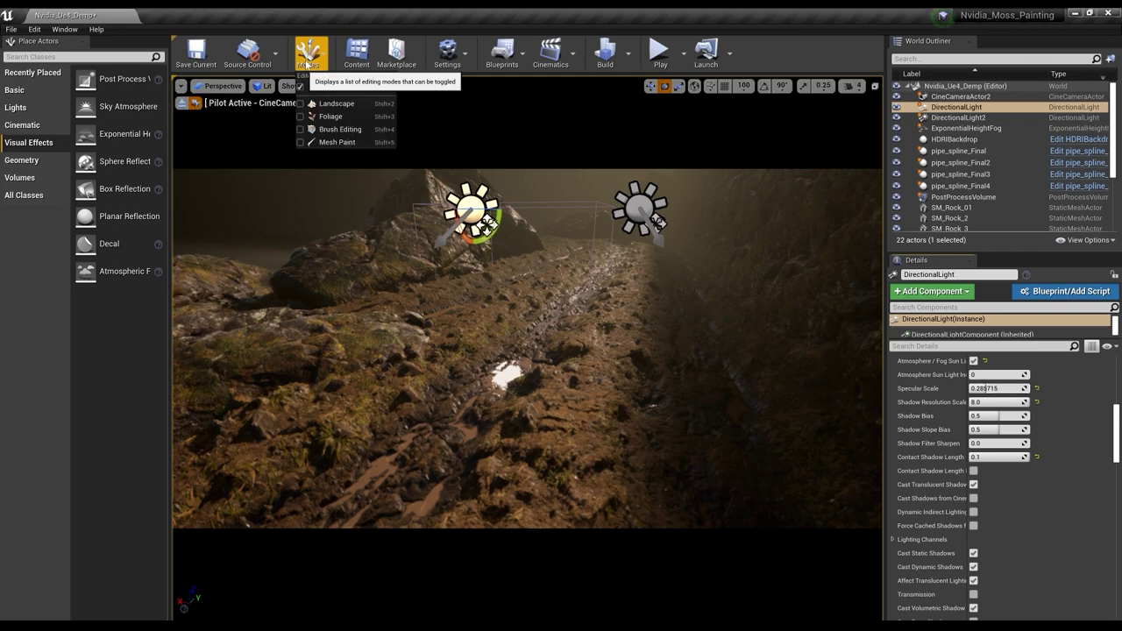
{"action": "left_click", "coordinate": [341, 117]}
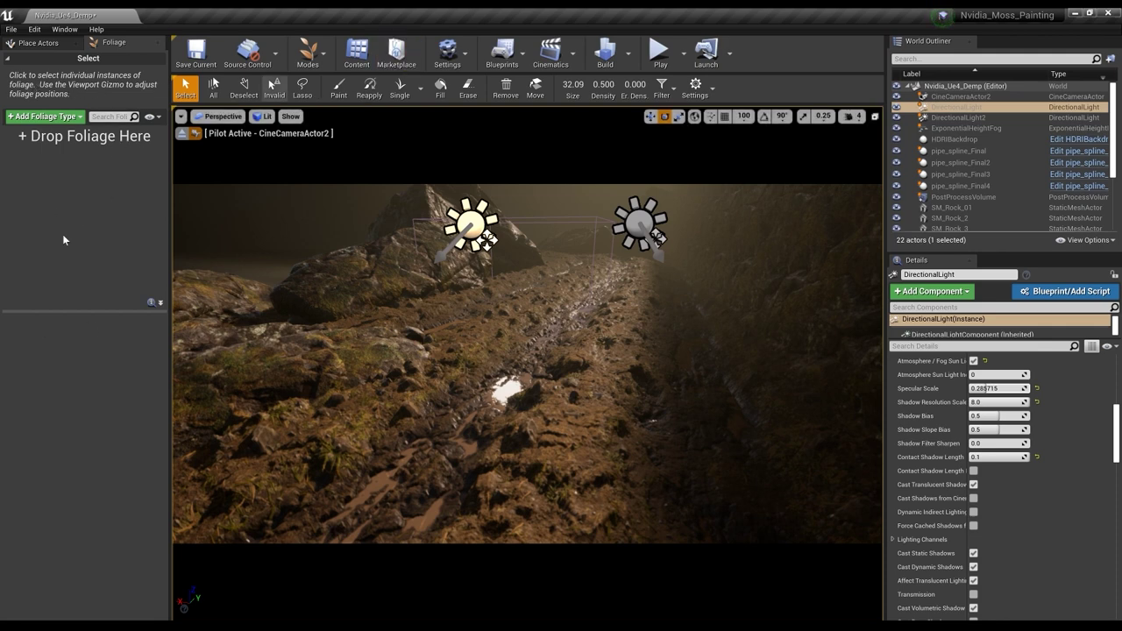
{"action": "left_click", "coordinate": [358, 56]}
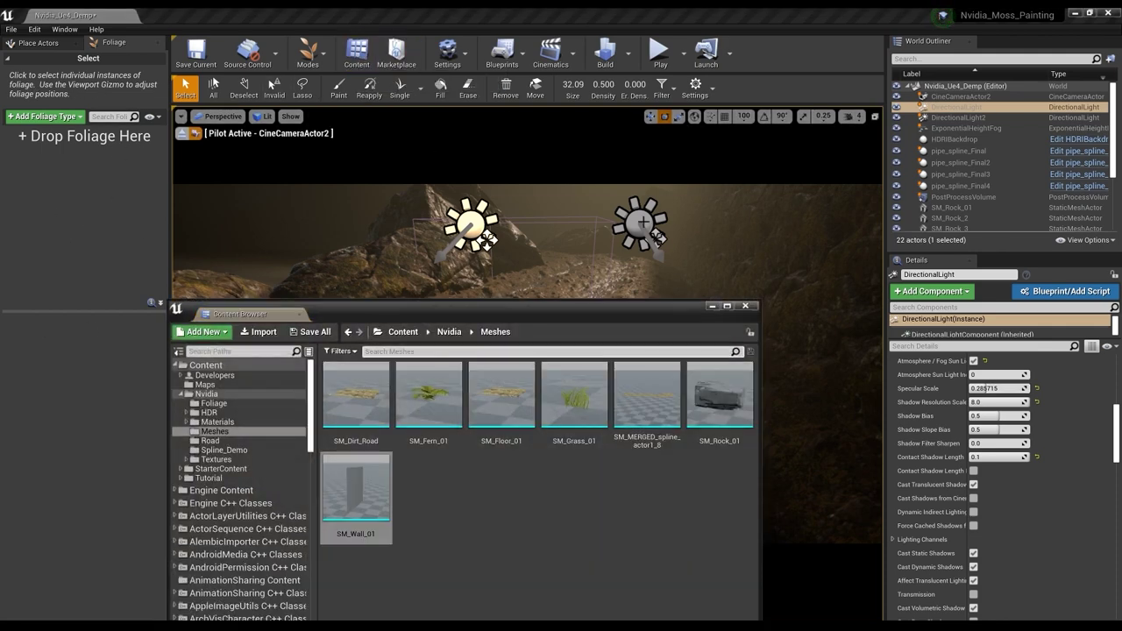
{"action": "left_click_drag", "start_coordinate": [609, 312], "coordinate": [809, 233]}
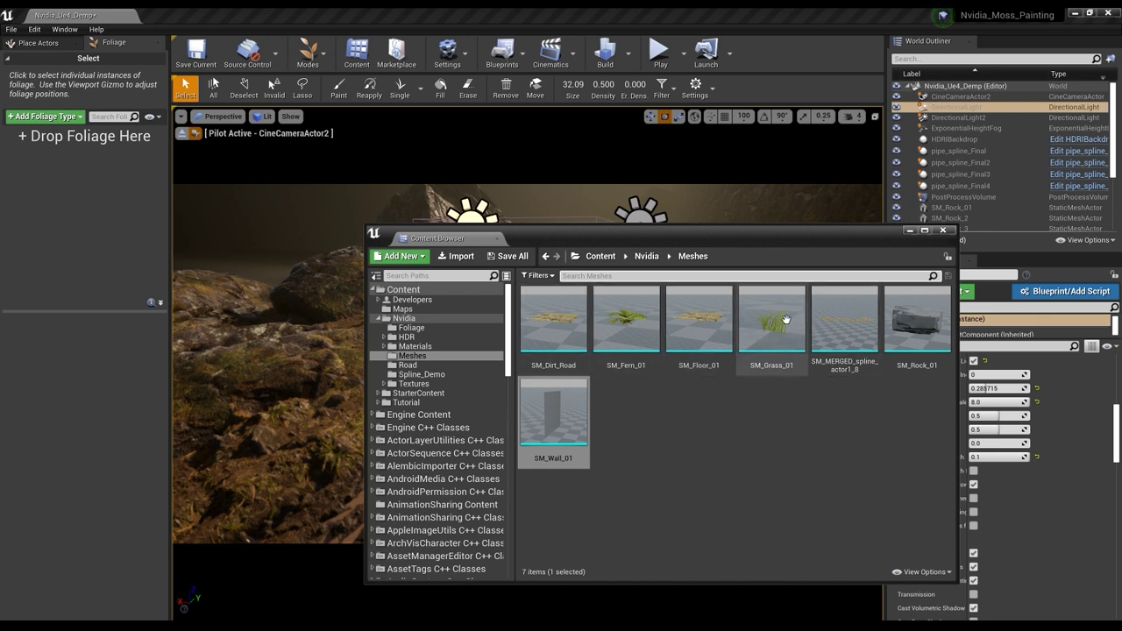
{"action": "left_click_drag", "start_coordinate": [787, 320], "coordinate": [63, 186]}
{"action": "left_click_drag", "start_coordinate": [626, 320], "coordinate": [96, 187]}
{"action": "left_click", "coordinate": [23, 183]}
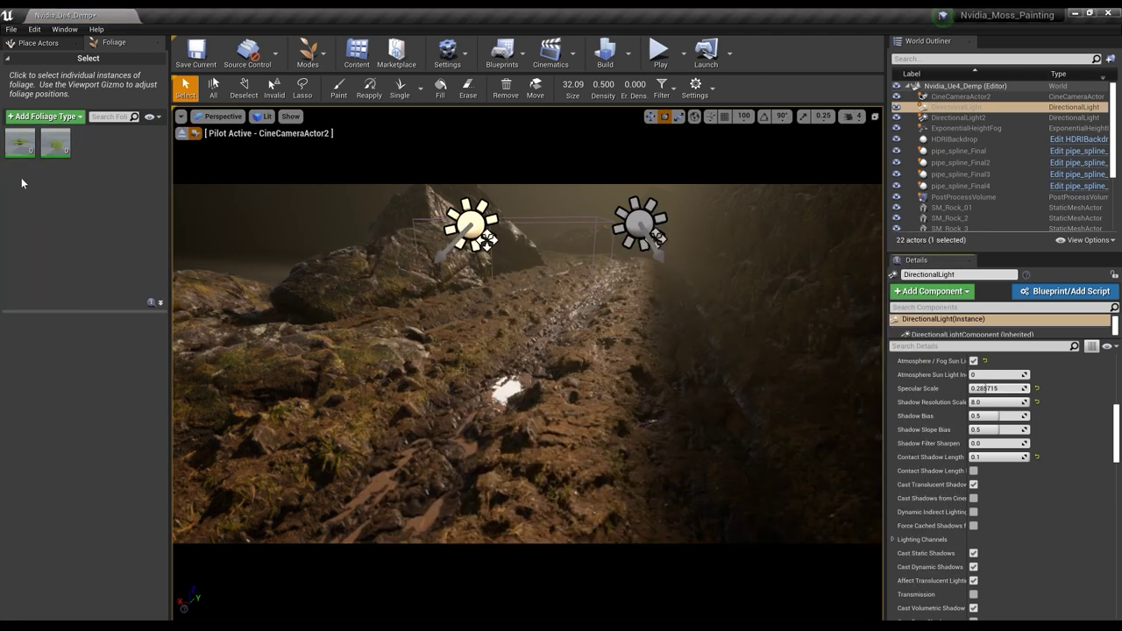
Step: Examine the painting and placement settings of the fern and grass foliage types
{"action": "left_click", "coordinate": [17, 147]}
{"action": "left_click", "coordinate": [17, 149]}
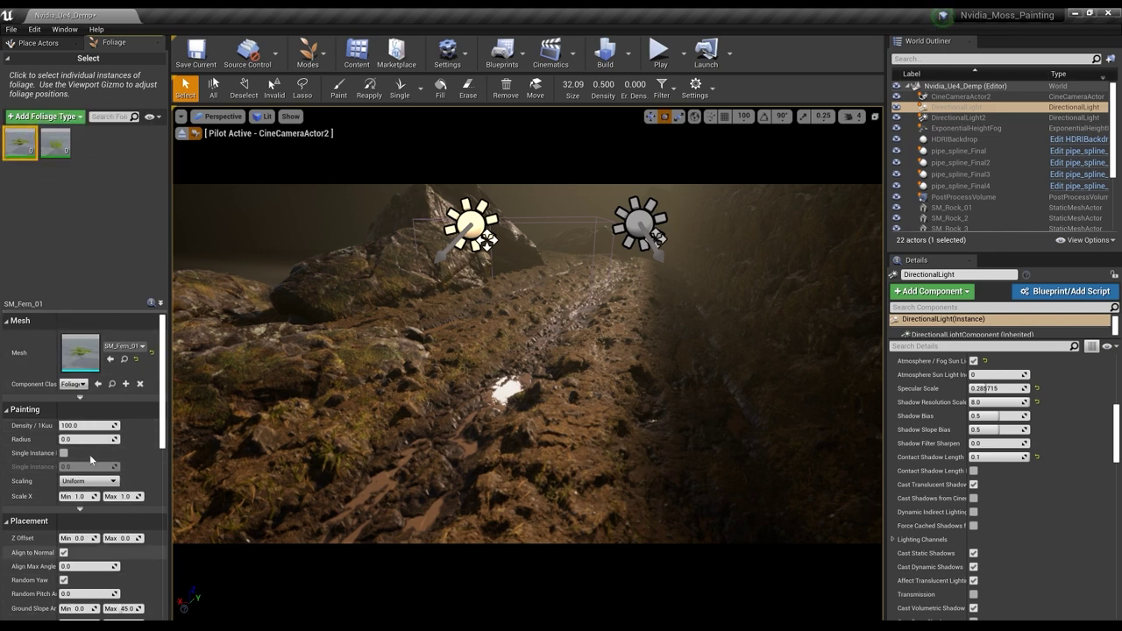
{"action": "left_click", "coordinate": [55, 145]}
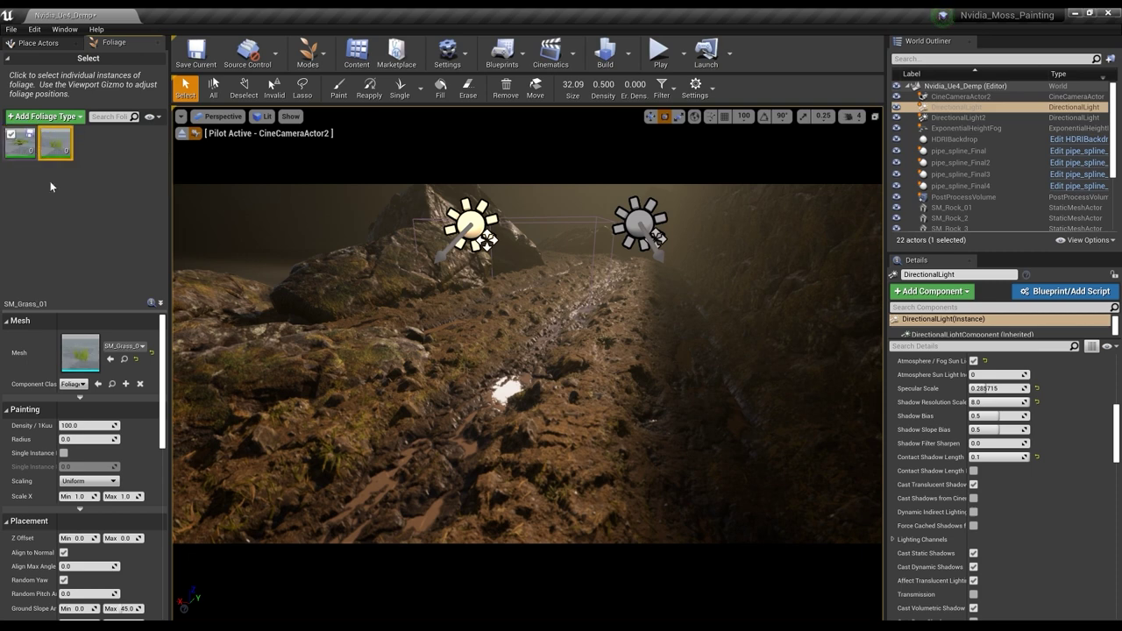
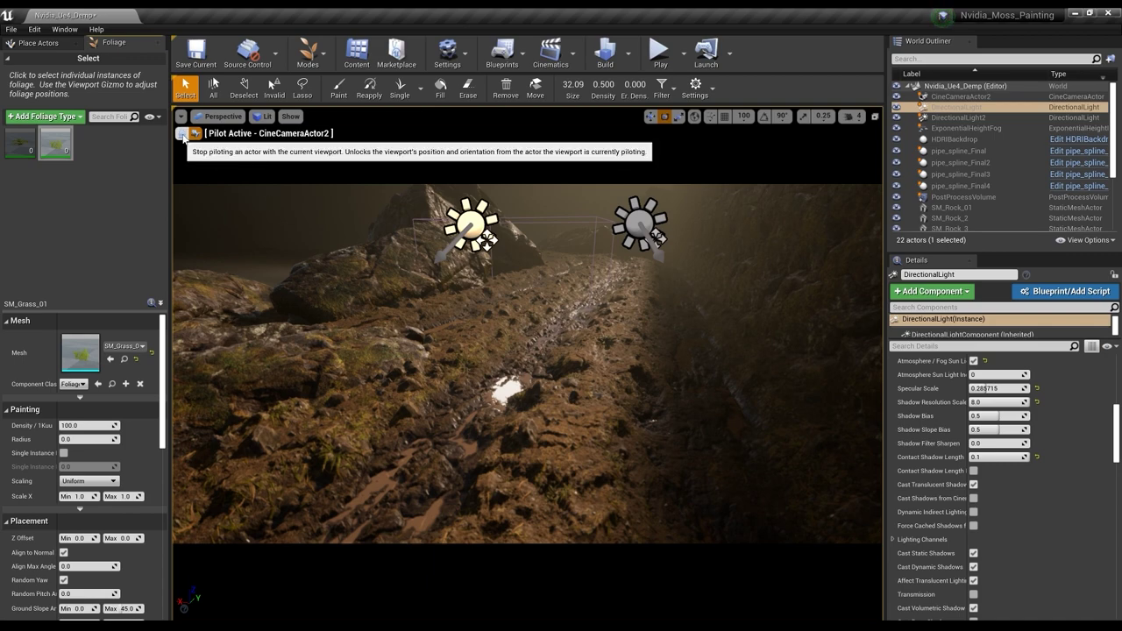
Step: Stop piloting CineCameraActor2 and fly the free view to look down on the muddy road
{"action": "left_click", "coordinate": [182, 133]}
{"action": "right_click_drag", "start_coordinate": [517, 305], "coordinate": [530, 405]}
{"action": "key", "text": "s"}
{"action": "right_click_drag", "start_coordinate": [517, 329], "coordinate": [523, 342]}
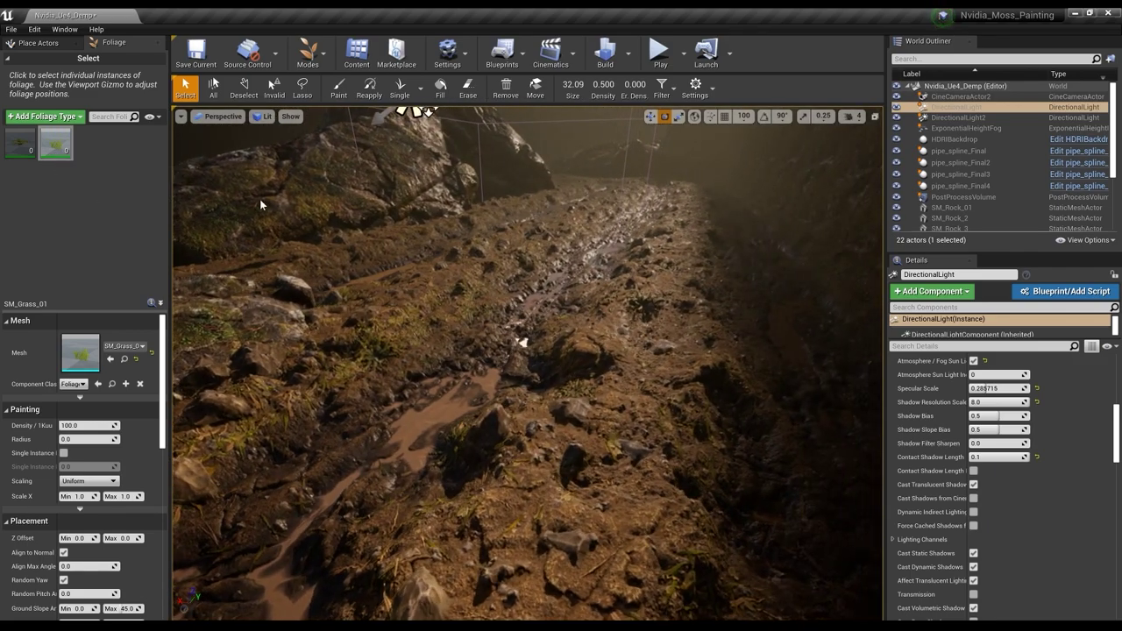
Step: Activate foliage painting, enlarge the brush to 44.37 and paint a few SM_Grass_01 instances on the muddy road
{"action": "left_click", "coordinate": [339, 91]}
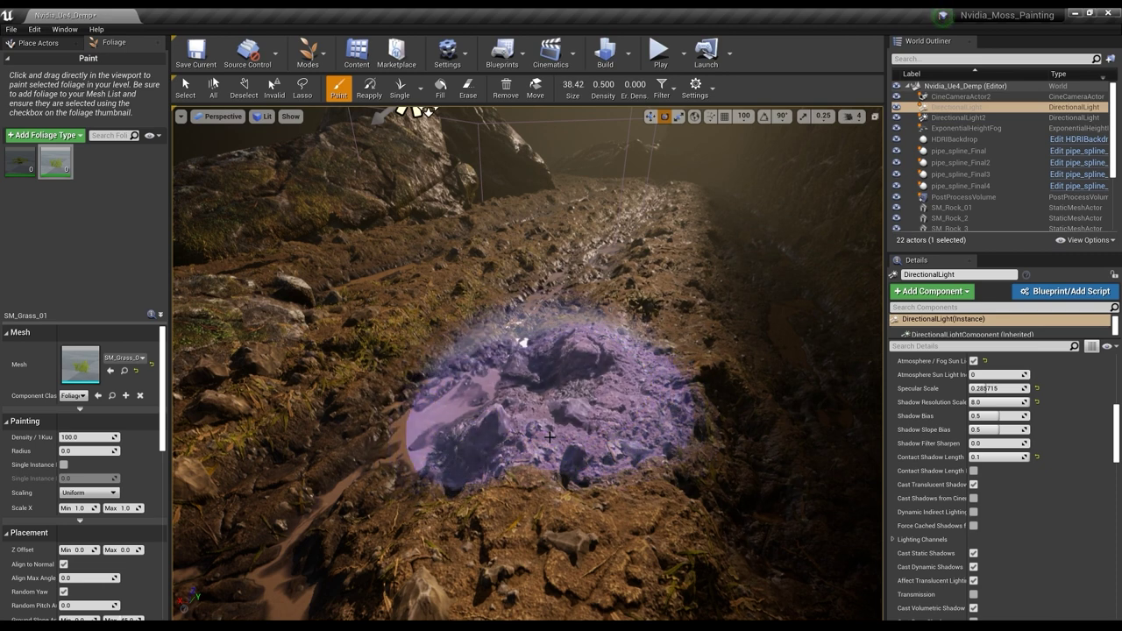
{"action": "mouse_move", "coordinate": [688, 332]}
{"action": "right_mouse_down"}
{"action": "mouse_move", "coordinate": [698, 395]}
{"action": "mouse_move", "coordinate": [732, 412]}
{"action": "mouse_move", "coordinate": [721, 411]}
{"action": "right_mouse_up"}
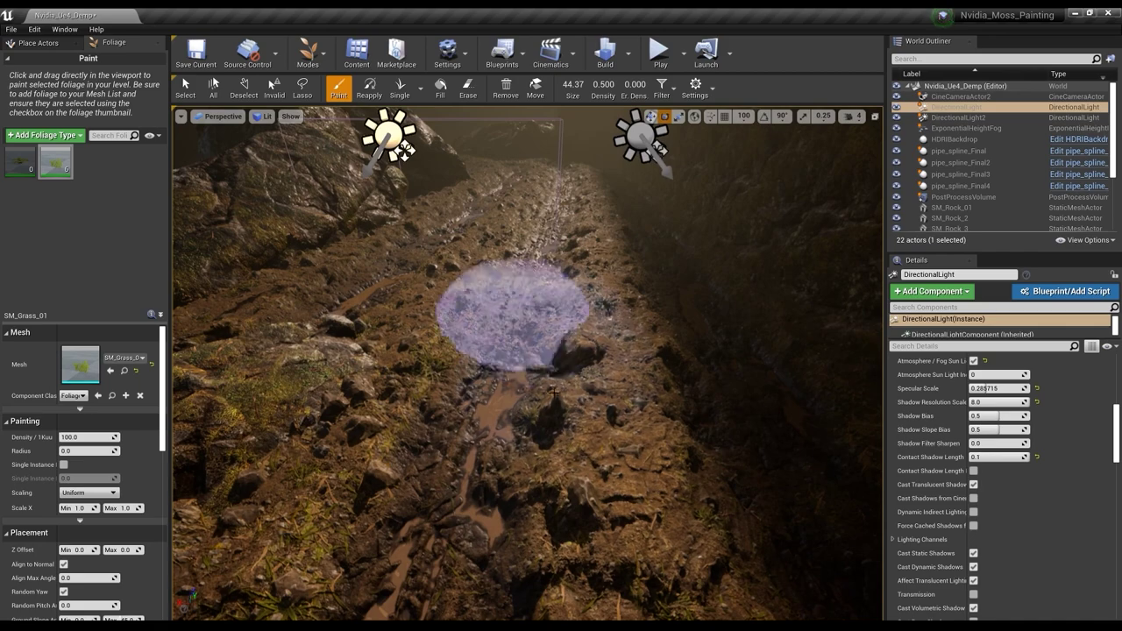
Step: Examine the sparse test grass on the terrain from low and high angles along the road
{"action": "mouse_move", "coordinate": [542, 375]}
{"action": "right_mouse_down"}
{"action": "mouse_move", "coordinate": [490, 285]}
{"action": "mouse_move", "coordinate": [498, 355]}
{"action": "mouse_move", "coordinate": [544, 357]}
{"action": "mouse_move", "coordinate": [478, 395]}
{"action": "mouse_move", "coordinate": [443, 390]}
{"action": "mouse_move", "coordinate": [487, 369]}
{"action": "mouse_move", "coordinate": [474, 355]}
{"action": "right_mouse_up"}
{"action": "key", "text": "q"}
{"action": "key", "text": "e"}
{"action": "key", "text": "s"}
{"action": "key", "text": "a"}
{"action": "key", "text": "s"}
{"action": "key", "text": "q"}
{"action": "key", "text": "e"}
{"action": "key", "text": "w"}
{"action": "right_click_drag", "start_coordinate": [644, 364], "coordinate": [644, 364]}
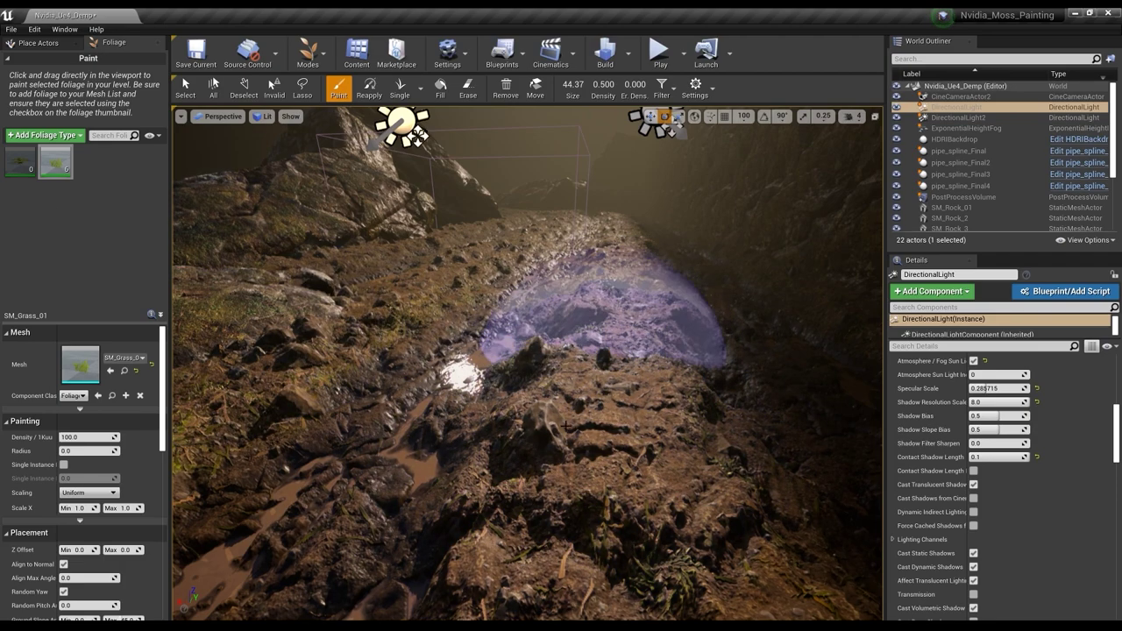
{"action": "right_click_drag", "start_coordinate": [602, 413], "coordinate": [602, 394]}
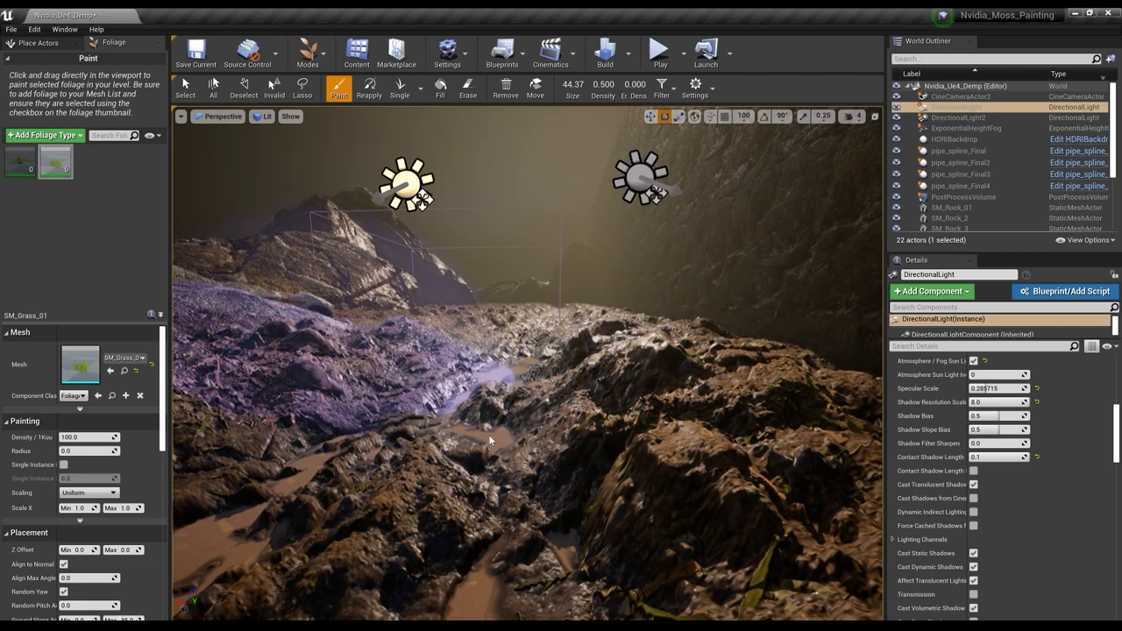
{"action": "key", "text": "s"}
{"action": "mouse_move", "coordinate": [665, 422]}
{"action": "right_mouse_down"}
{"action": "mouse_move", "coordinate": [643, 411]}
{"action": "mouse_move", "coordinate": [663, 426]}
{"action": "mouse_move", "coordinate": [659, 412]}
{"action": "right_mouse_up"}
{"action": "key", "text": "w"}
{"action": "key", "text": "q"}
{"action": "right_click_drag", "start_coordinate": [552, 363], "coordinate": [569, 379]}
{"action": "key", "text": "e"}
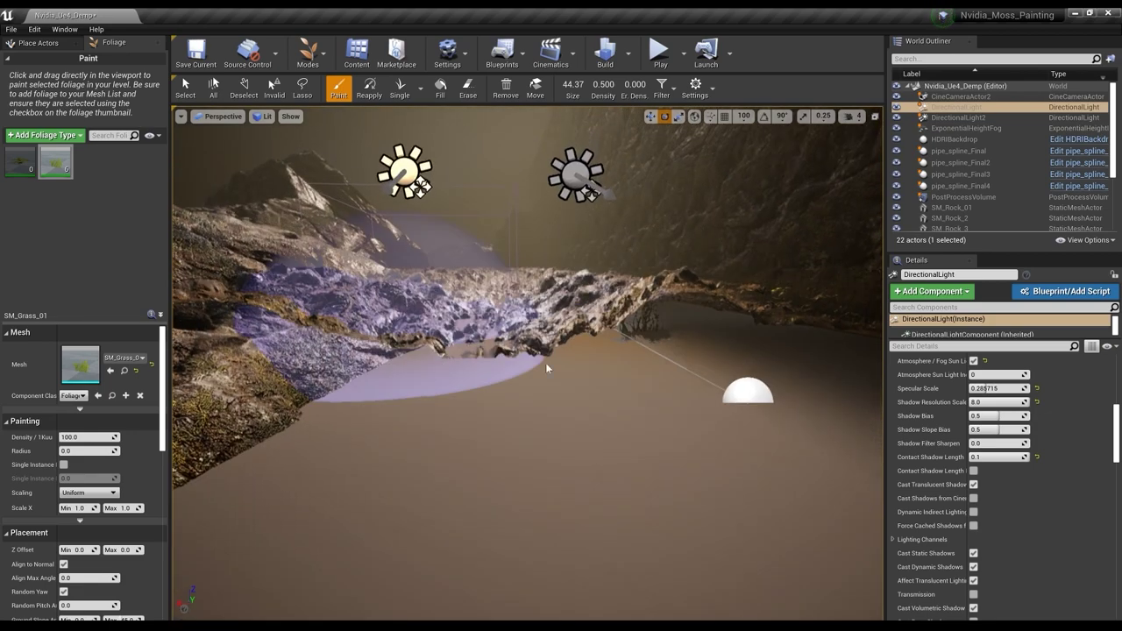
{"action": "right_click_drag", "start_coordinate": [440, 360], "coordinate": [433, 344]}
{"action": "right_click_drag", "start_coordinate": [558, 405], "coordinate": [562, 377]}
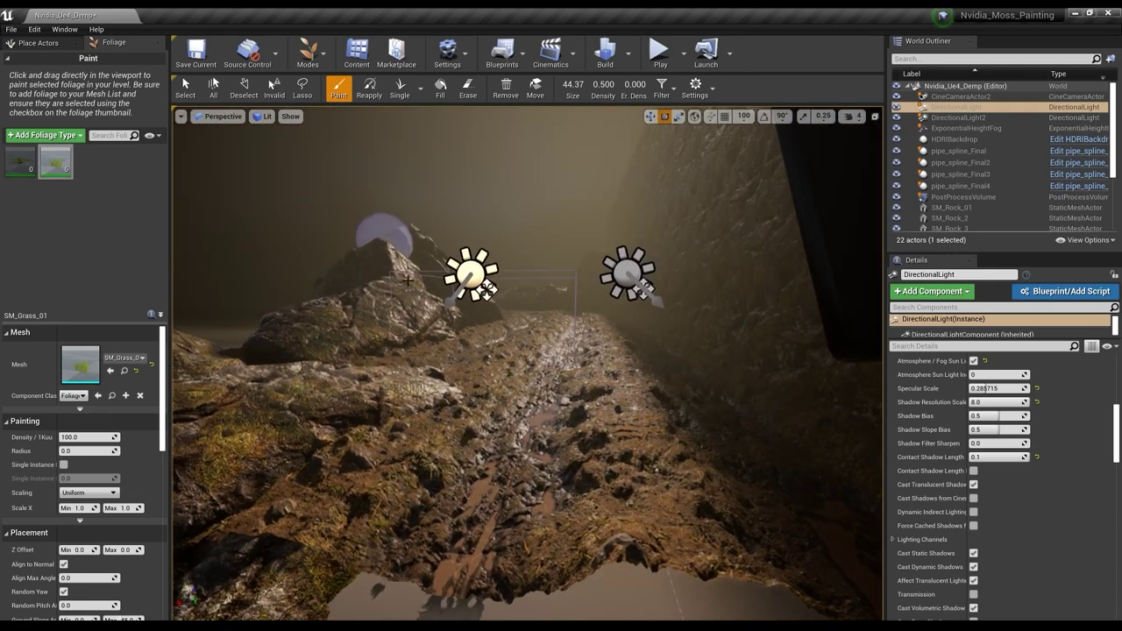
Step: Erase the test grass instances across the near part of the road
{"action": "left_click", "coordinate": [468, 91]}
{"action": "right_click_drag", "start_coordinate": [614, 474], "coordinate": [613, 473]}
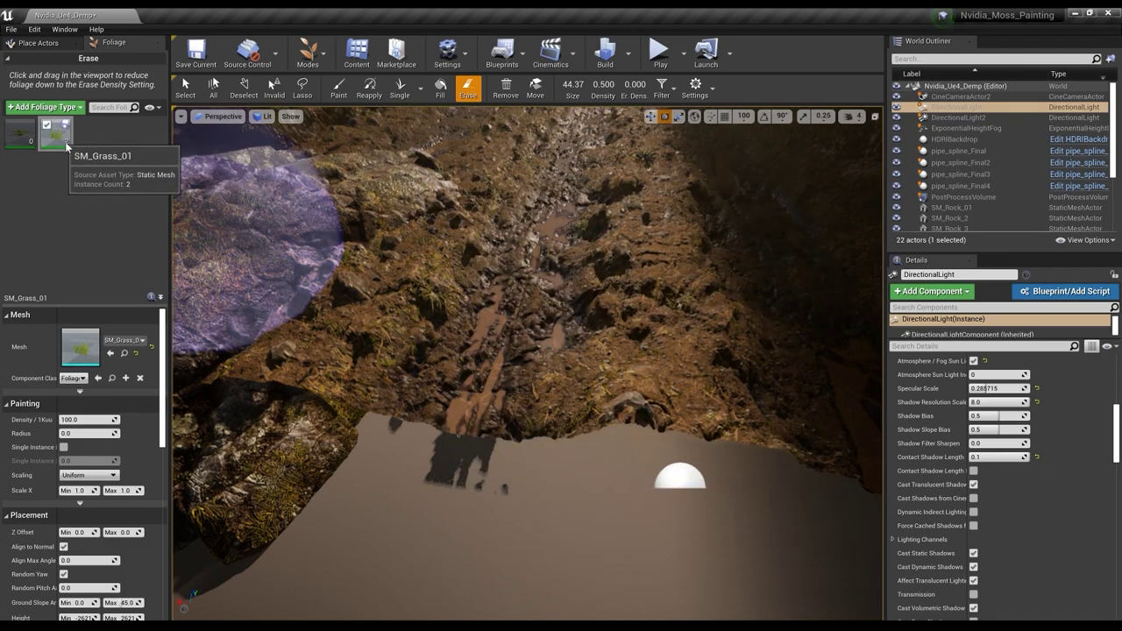
{"action": "mouse_move", "coordinate": [446, 170]}
{"action": "left_mouse_down"}
{"action": "mouse_move", "coordinate": [628, 150]}
{"action": "mouse_move", "coordinate": [267, 403]}
{"action": "left_mouse_up"}
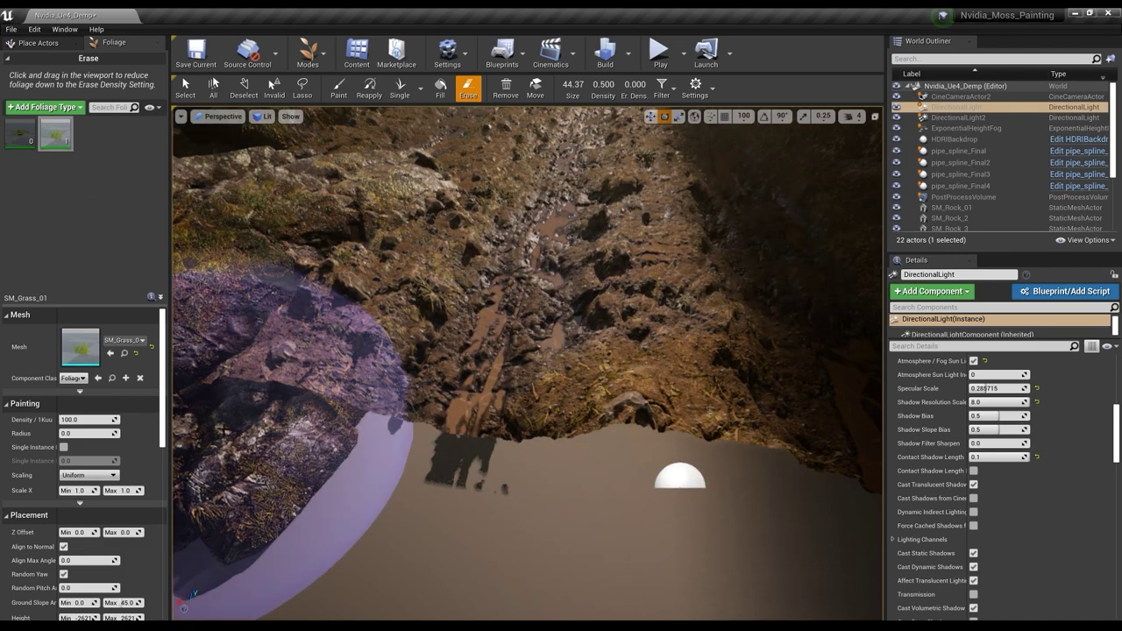
Step: Set the minimum and maximum Z Offset of the SM_Grass_01 foliage type to 10
{"action": "scroll", "coordinate": [92, 475], "scroll_direction": "down", "scroll_amount": 3}
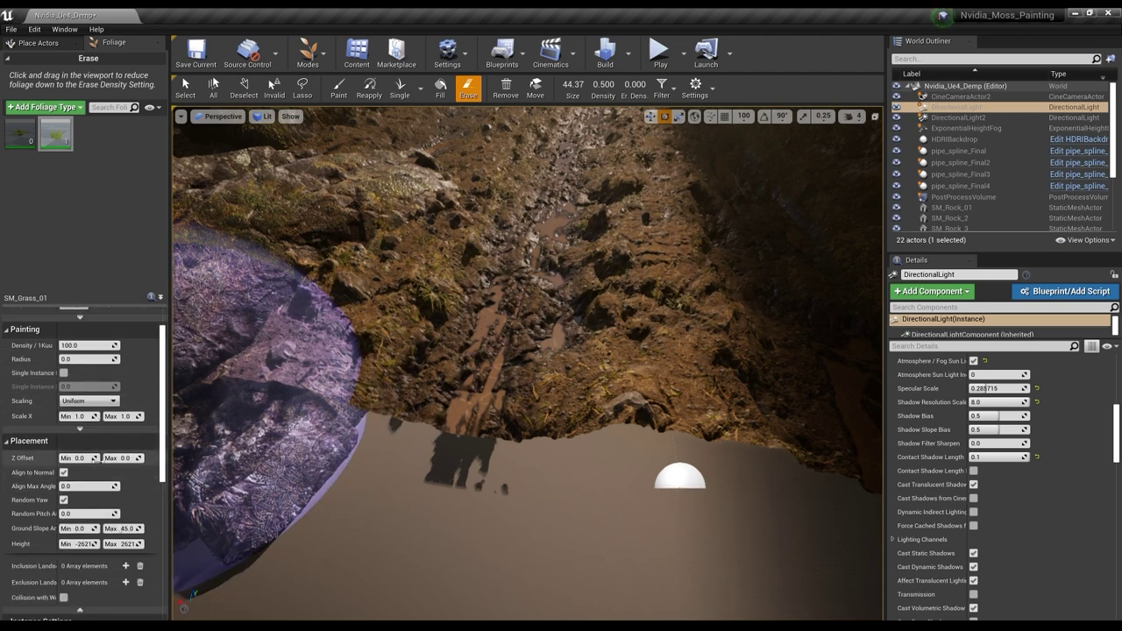
{"action": "type", "text": "10"}
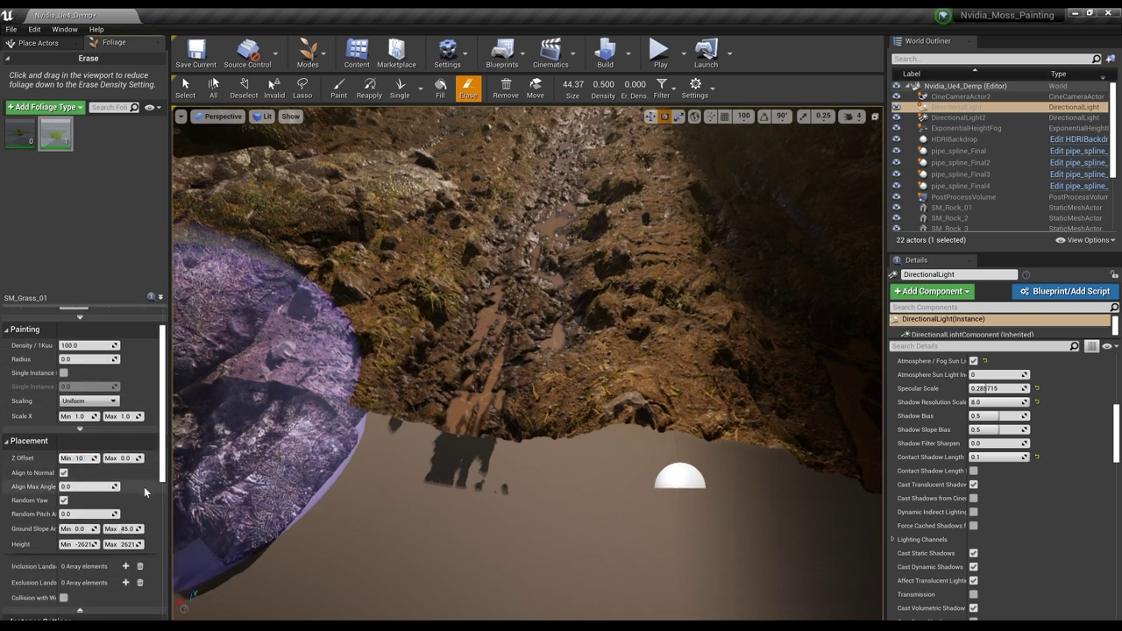
{"action": "key", "text": "Return"}
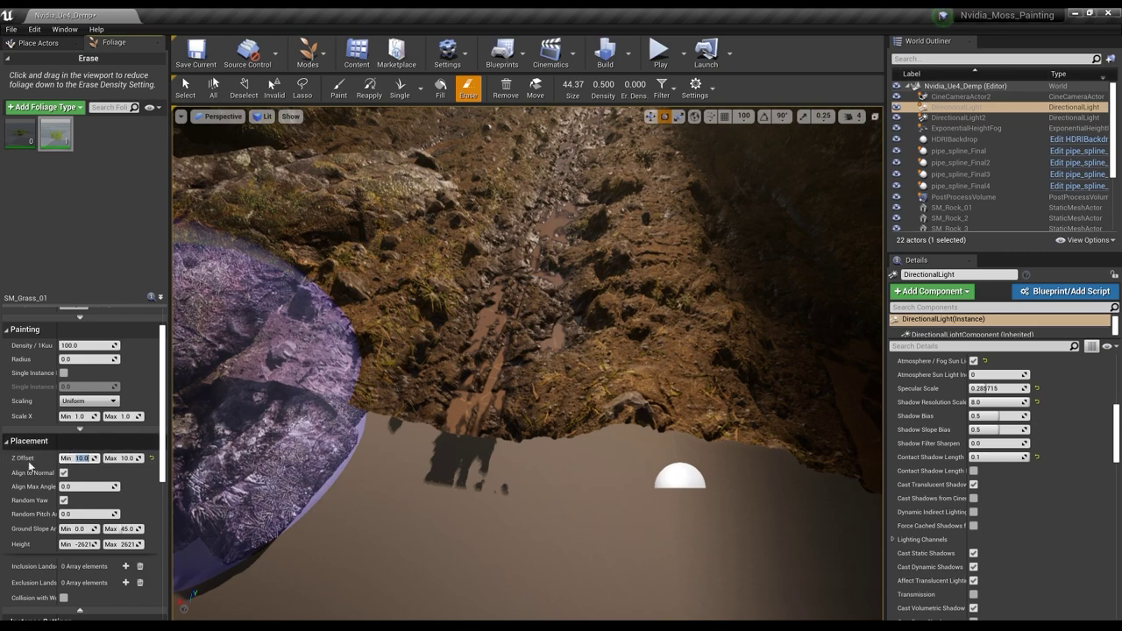
Step: Raise the painting Density / 1Kuu of the SM_Grass_01 foliage type to 10000
{"action": "mouse_move", "coordinate": [653, 297]}
{"action": "right_mouse_down"}
{"action": "mouse_move", "coordinate": [667, 303]}
{"action": "mouse_move", "coordinate": [636, 296]}
{"action": "mouse_move", "coordinate": [654, 299]}
{"action": "right_mouse_up"}
{"action": "mouse_move", "coordinate": [518, 326]}
{"action": "right_mouse_down"}
{"action": "mouse_move", "coordinate": [561, 311]}
{"action": "mouse_move", "coordinate": [518, 298]}
{"action": "right_mouse_up"}
{"action": "scroll", "coordinate": [91, 389], "scroll_direction": "up", "scroll_amount": 2}
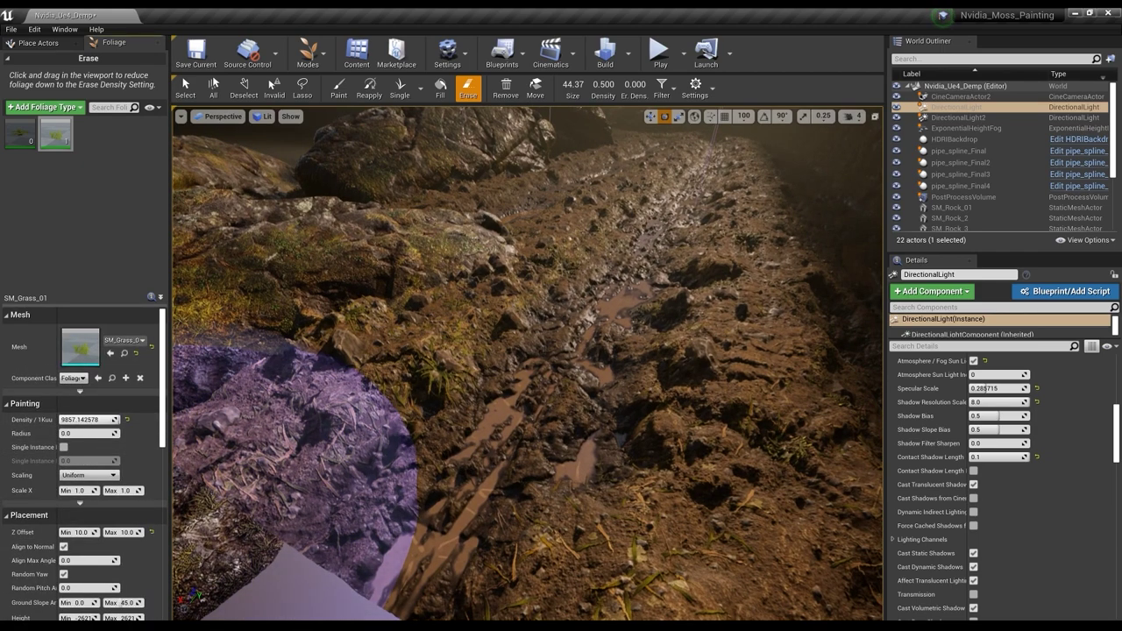
{"action": "right_click_drag", "start_coordinate": [674, 362], "coordinate": [674, 362]}
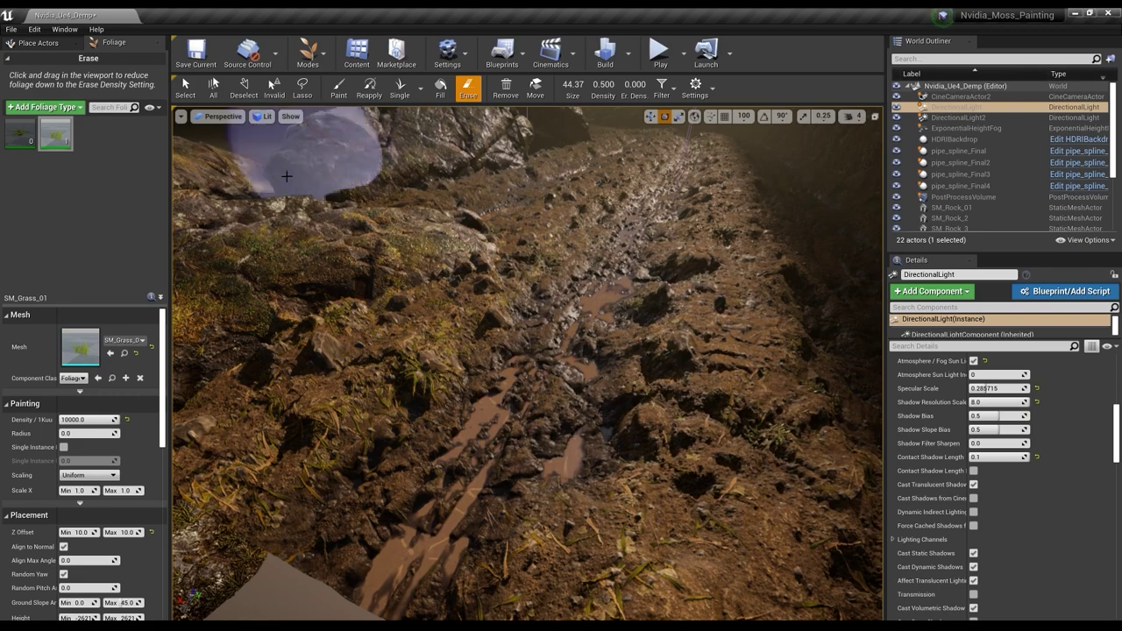
Step: Try painting a dense patch of SM_Grass_01 over the near end of the road
{"action": "left_click", "coordinate": [339, 90]}
{"action": "mouse_move", "coordinate": [614, 355]}
{"action": "right_mouse_down"}
{"action": "mouse_move", "coordinate": [649, 386]}
{"action": "mouse_move", "coordinate": [662, 377]}
{"action": "right_mouse_up"}
{"action": "mouse_move", "coordinate": [616, 348]}
{"action": "left_mouse_down"}
{"action": "mouse_move", "coordinate": [606, 408]}
{"action": "mouse_move", "coordinate": [337, 414]}
{"action": "left_mouse_up"}
{"action": "mouse_move", "coordinate": [338, 414]}
{"action": "right_mouse_down"}
{"action": "mouse_move", "coordinate": [360, 324]}
{"action": "mouse_move", "coordinate": [394, 352]}
{"action": "right_mouse_up"}
{"action": "right_click_drag", "start_coordinate": [641, 419], "coordinate": [559, 426]}
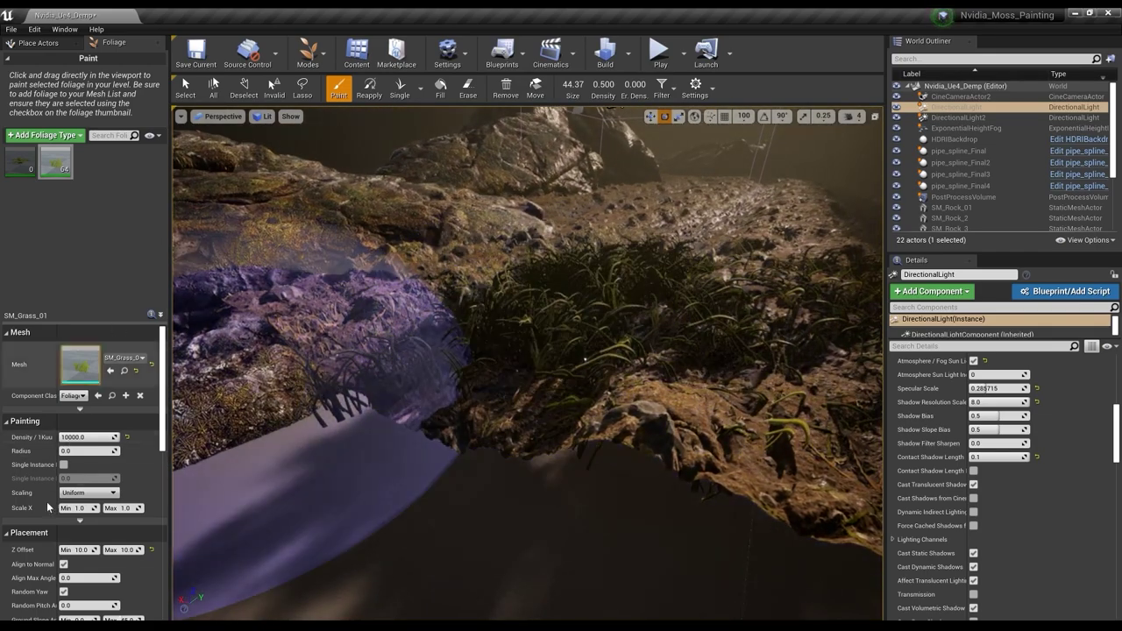
Step: Check how the dense grass sits on the ground from several angles and undo the painted patch
{"action": "right_click_drag", "start_coordinate": [250, 472], "coordinate": [261, 452]}
{"action": "right_click_drag", "start_coordinate": [501, 377], "coordinate": [506, 306]}
{"action": "right_click_drag", "start_coordinate": [268, 435], "coordinate": [269, 432]}
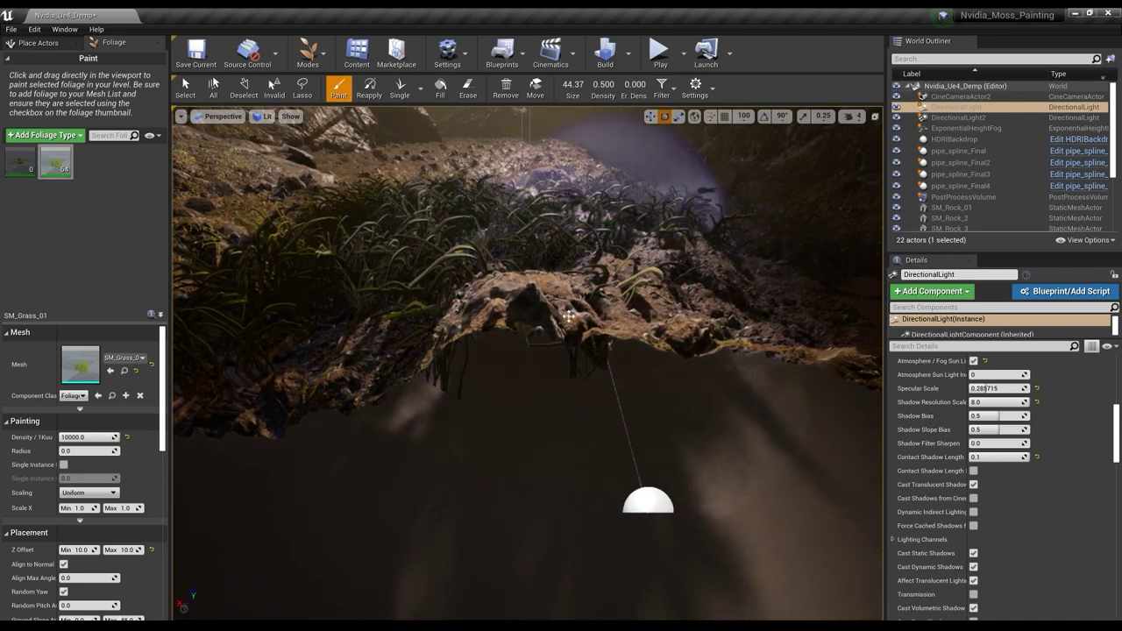
{"action": "mouse_move", "coordinate": [650, 335]}
{"action": "right_mouse_down"}
{"action": "mouse_move", "coordinate": [657, 298]}
{"action": "mouse_move", "coordinate": [648, 337]}
{"action": "right_mouse_up"}
{"action": "right_click_drag", "start_coordinate": [525, 374], "coordinate": [527, 371]}
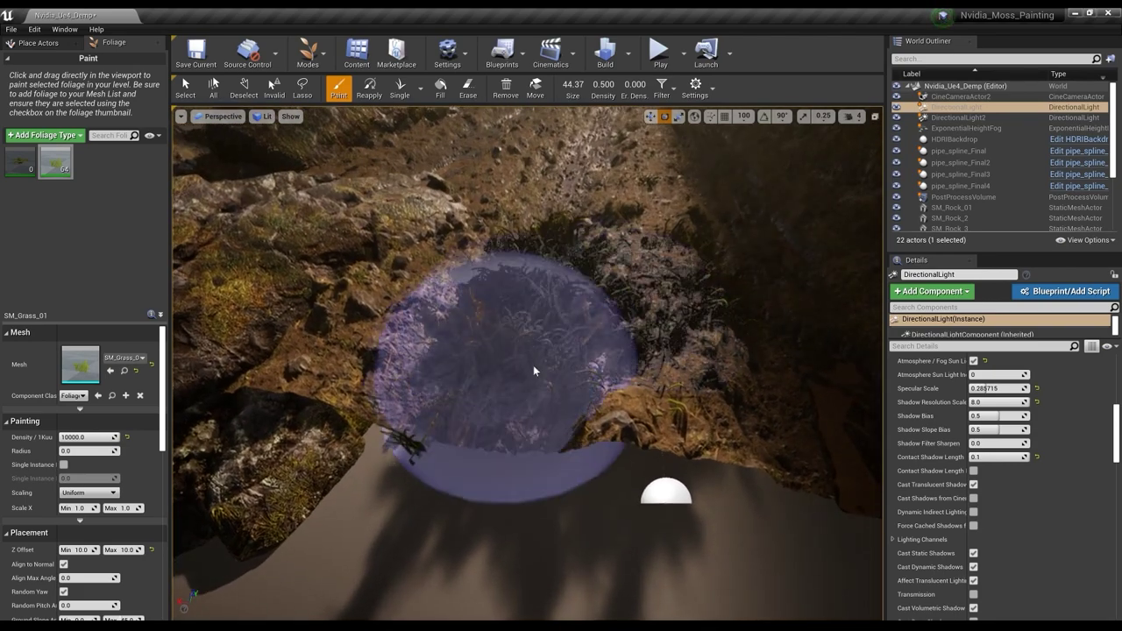
{"action": "key", "text": "ctrl+z"}
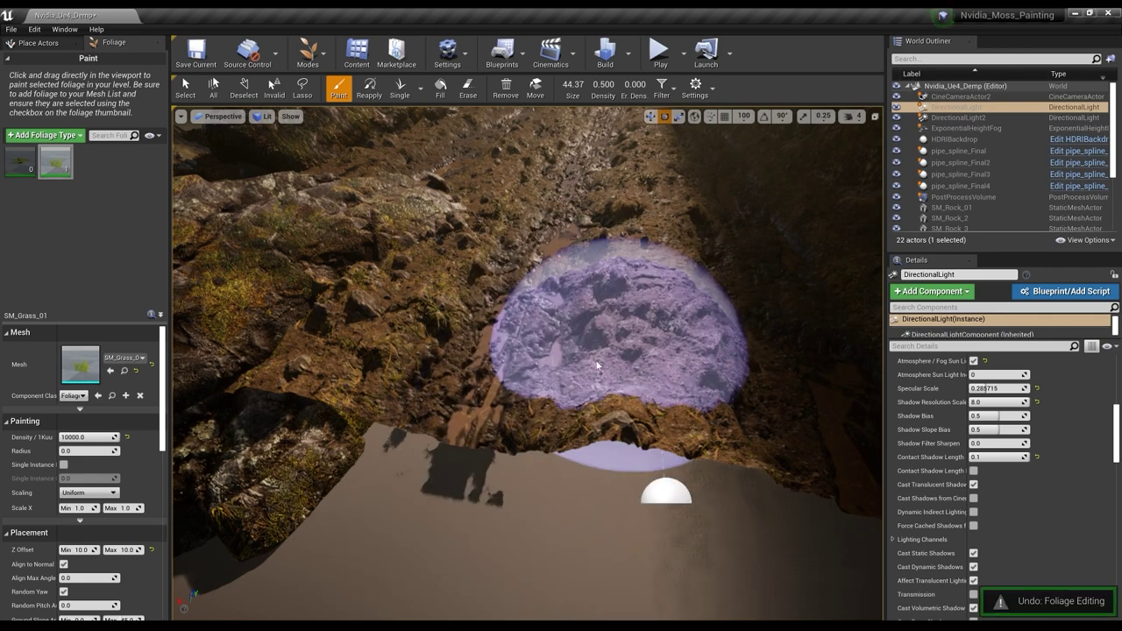
Step: Set the SM_Grass_01 Z Offset to 15 and try out a grass patch on the near road
{"action": "right_click_drag", "start_coordinate": [449, 274], "coordinate": [488, 291]}
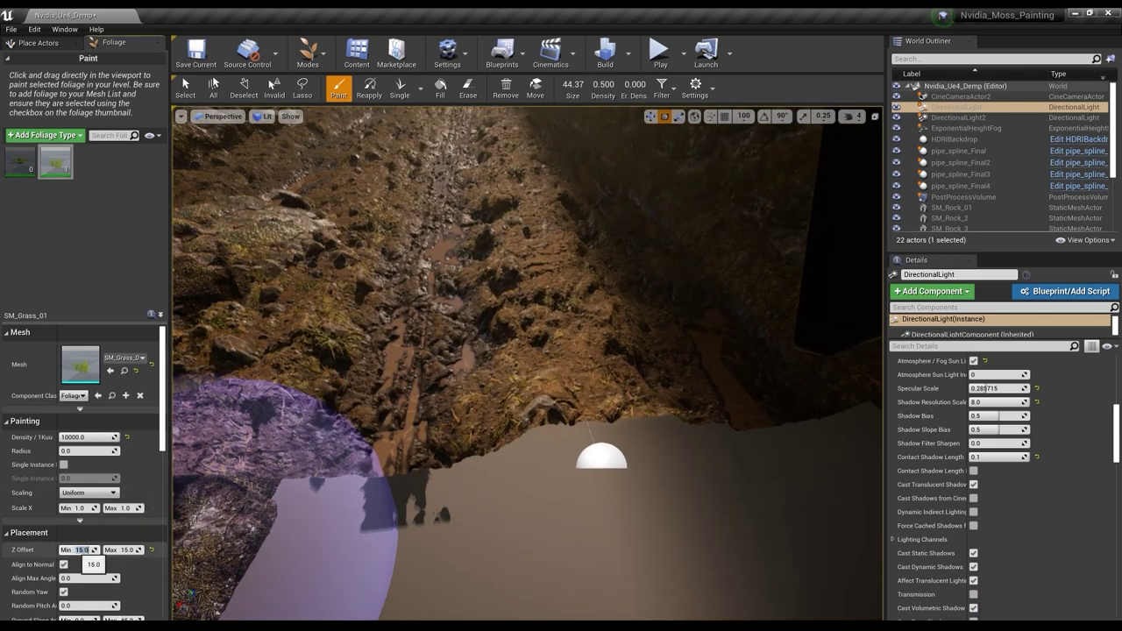
{"action": "mouse_move", "coordinate": [666, 308]}
{"action": "right_mouse_down"}
{"action": "mouse_move", "coordinate": [602, 237]}
{"action": "mouse_move", "coordinate": [576, 376]}
{"action": "mouse_move", "coordinate": [556, 418]}
{"action": "right_mouse_up"}
{"action": "left_click_drag", "start_coordinate": [557, 417], "coordinate": [558, 386]}
{"action": "mouse_move", "coordinate": [558, 387]}
{"action": "right_mouse_down"}
{"action": "mouse_move", "coordinate": [559, 272]}
{"action": "mouse_move", "coordinate": [544, 293]}
{"action": "right_mouse_up"}
{"action": "right_click_drag", "start_coordinate": [558, 441], "coordinate": [560, 499]}
{"action": "mouse_move", "coordinate": [557, 298]}
{"action": "right_mouse_down"}
{"action": "mouse_move", "coordinate": [558, 372]}
{"action": "mouse_move", "coordinate": [570, 379]}
{"action": "right_mouse_up"}
{"action": "right_click_drag", "start_coordinate": [605, 425], "coordinate": [605, 349]}
{"action": "mouse_move", "coordinate": [605, 425]}
{"action": "left_mouse_down", "text": "shift"}
{"action": "mouse_move", "coordinate": [601, 388]}
{"action": "mouse_move", "coordinate": [626, 395]}
{"action": "mouse_move", "coordinate": [589, 329]}
{"action": "left_mouse_up", "text": "shift"}
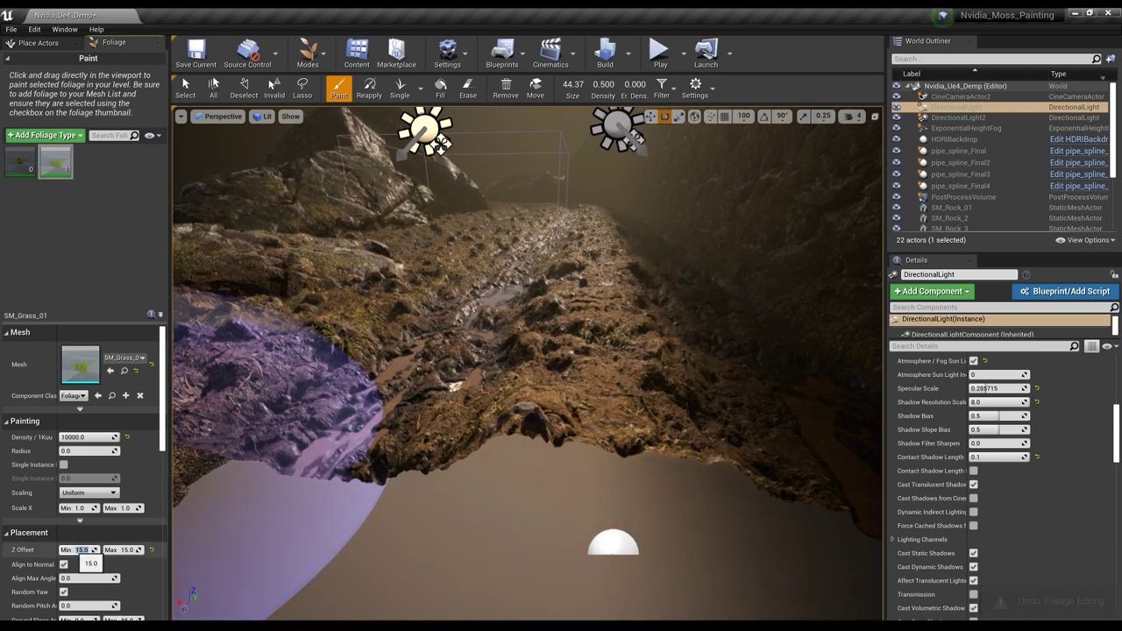
Step: Set the SM_Grass_01 Z Offset to 20, paint a grass patch on the near road and check its ground contact
{"action": "mouse_move", "coordinate": [564, 298]}
{"action": "left_mouse_down"}
{"action": "mouse_move", "coordinate": [602, 356]}
{"action": "mouse_move", "coordinate": [544, 385]}
{"action": "left_mouse_up"}
{"action": "mouse_move", "coordinate": [544, 385]}
{"action": "right_mouse_down"}
{"action": "mouse_move", "coordinate": [538, 318]}
{"action": "mouse_move", "coordinate": [551, 316]}
{"action": "mouse_move", "coordinate": [532, 347]}
{"action": "right_mouse_up"}
{"action": "right_click_drag", "start_coordinate": [533, 296], "coordinate": [533, 347]}
{"action": "mouse_move", "coordinate": [607, 351]}
{"action": "right_mouse_down"}
{"action": "mouse_move", "coordinate": [553, 349]}
{"action": "mouse_move", "coordinate": [589, 352]}
{"action": "right_mouse_up"}
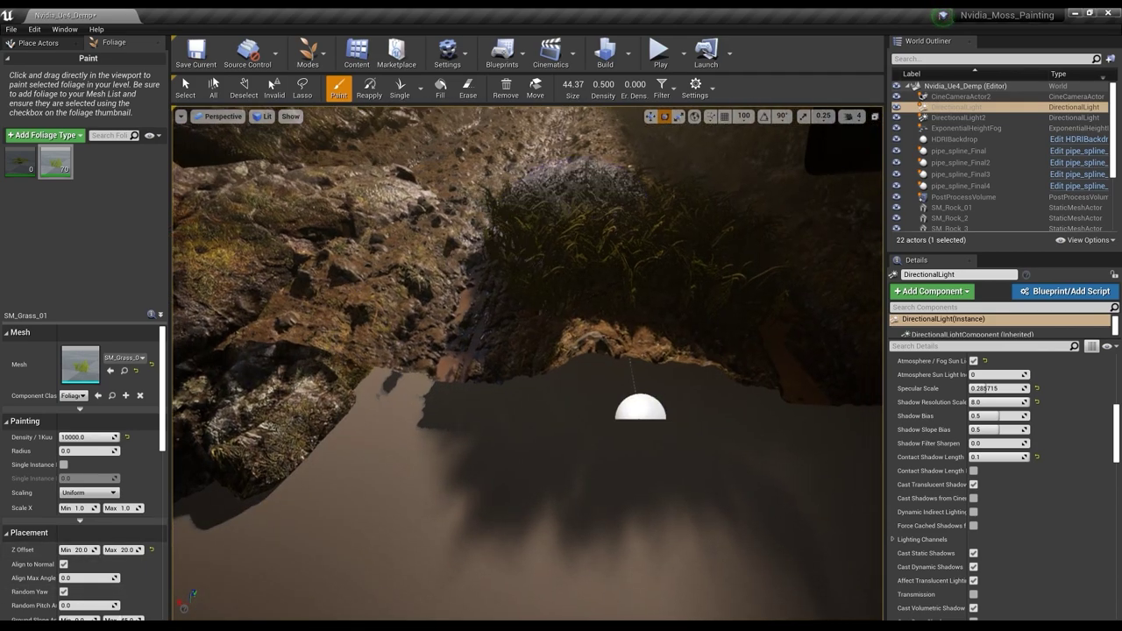
{"action": "right_click_drag", "start_coordinate": [606, 210], "coordinate": [654, 167]}
{"action": "mouse_move", "coordinate": [553, 266]}
{"action": "right_mouse_down"}
{"action": "mouse_move", "coordinate": [472, 292]}
{"action": "mouse_move", "coordinate": [531, 281]}
{"action": "right_mouse_up"}
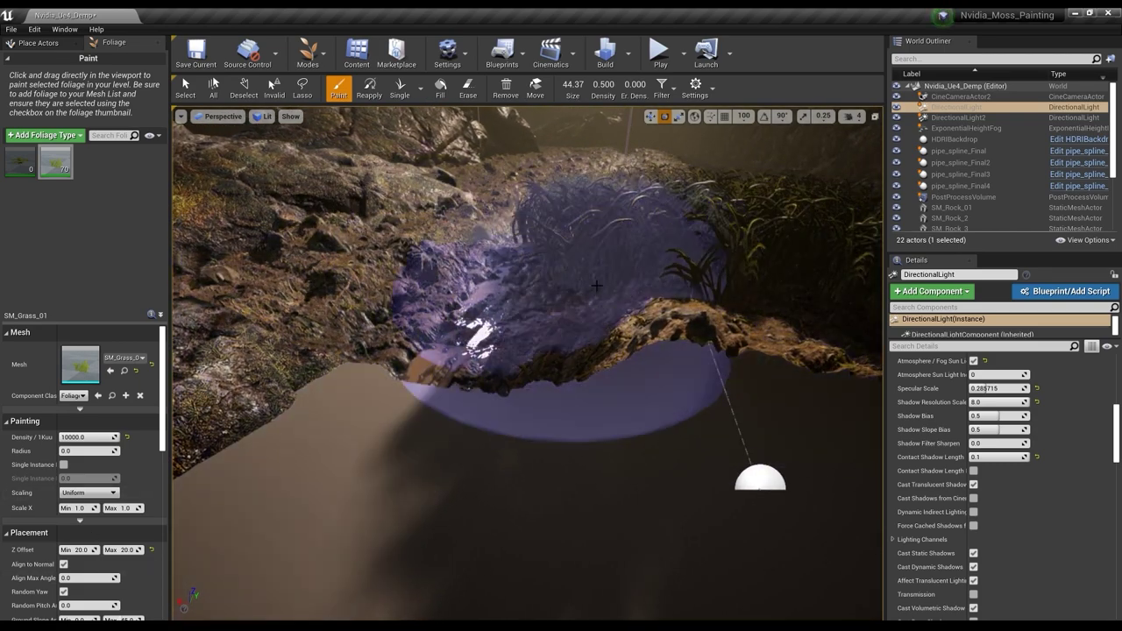
{"action": "right_click_drag", "start_coordinate": [555, 296], "coordinate": [605, 328]}
{"action": "right_click_drag", "start_coordinate": [632, 369], "coordinate": [583, 316]}
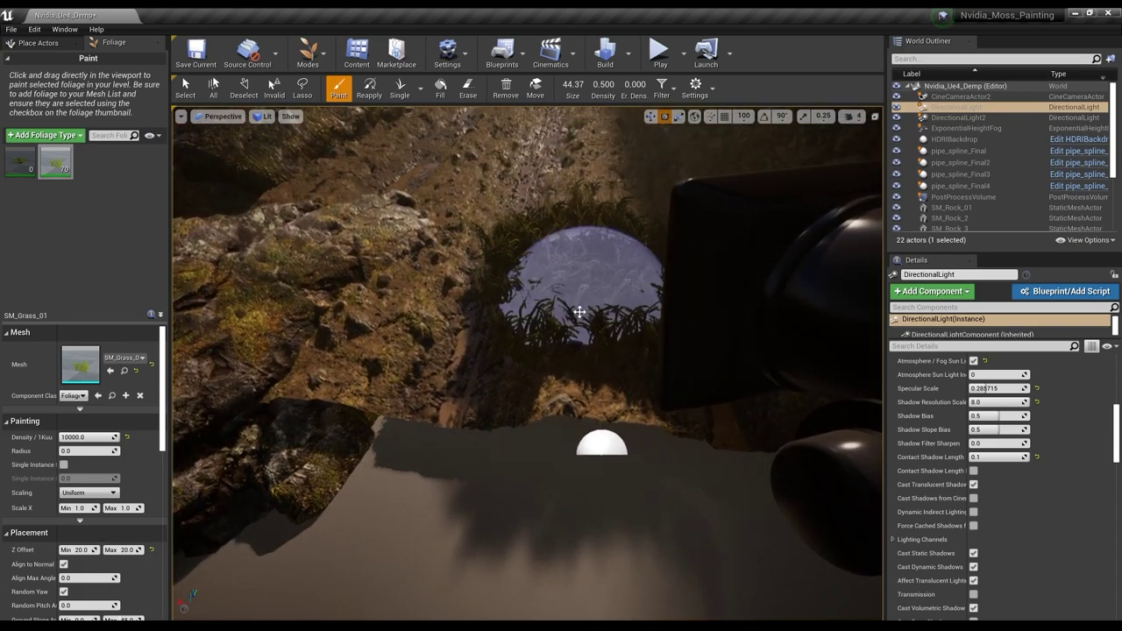
Step: Lower the grass Density / 1Kuu through 7500 and about 4214 to about 2071, test-painting and undoing a patch at each value
{"action": "key", "text": "ctrl+z"}
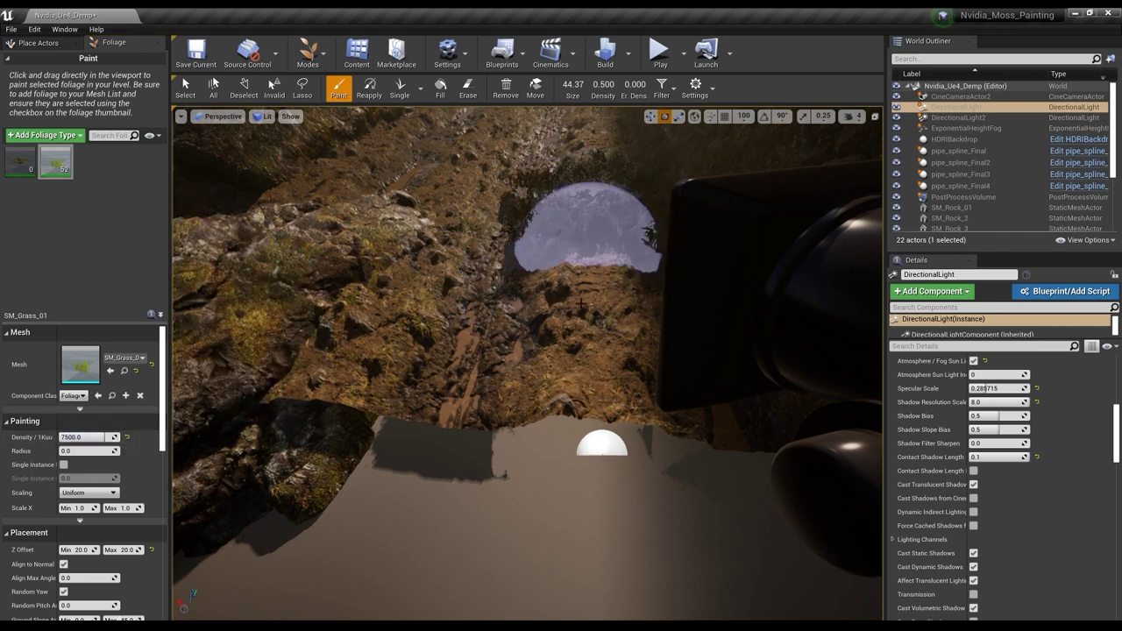
{"action": "key", "text": "ctrl+z"}
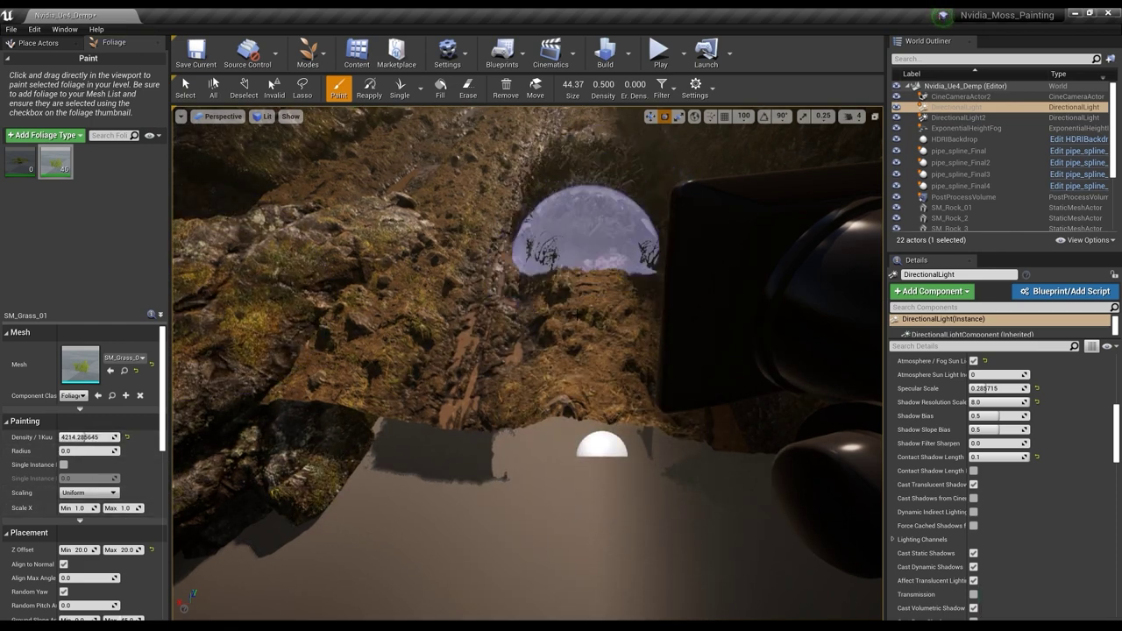
{"action": "key", "text": "ctrl+z"}
{"action": "left_click_drag", "start_coordinate": [76, 437], "coordinate": [71, 438]}
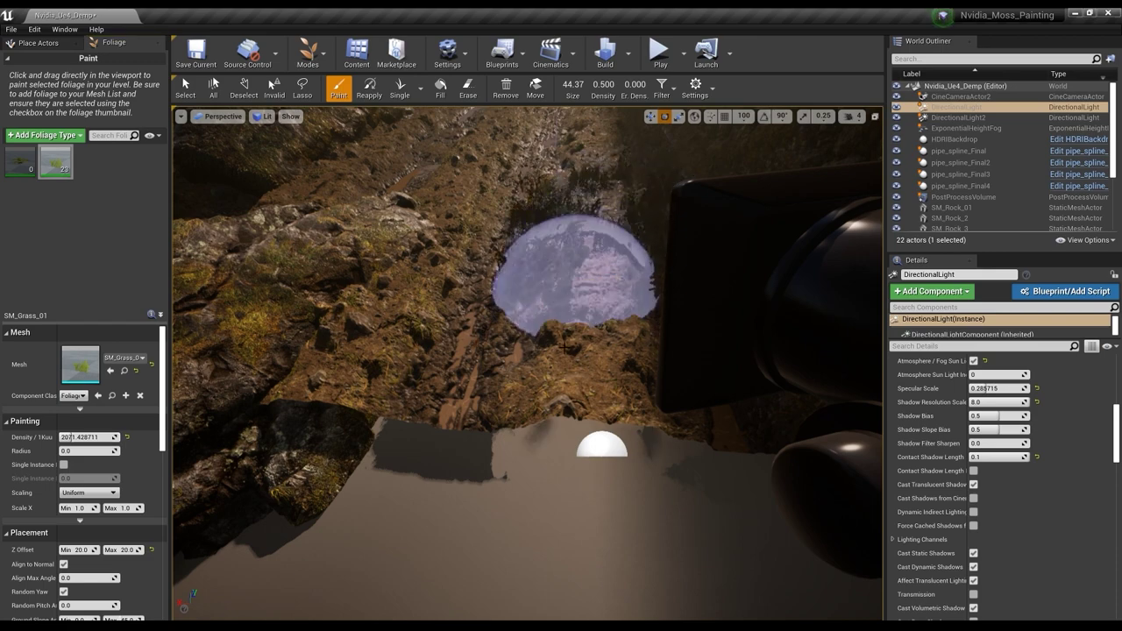
{"action": "key", "text": "ctrl+z"}
Step: Leave Foliage mode for Select mode and select CineCameraActor2 to show its camera preview
{"action": "mouse_move", "coordinate": [528, 364]}
{"action": "right_mouse_down"}
{"action": "mouse_move", "coordinate": [523, 253]}
{"action": "mouse_move", "coordinate": [525, 373]}
{"action": "right_mouse_up"}
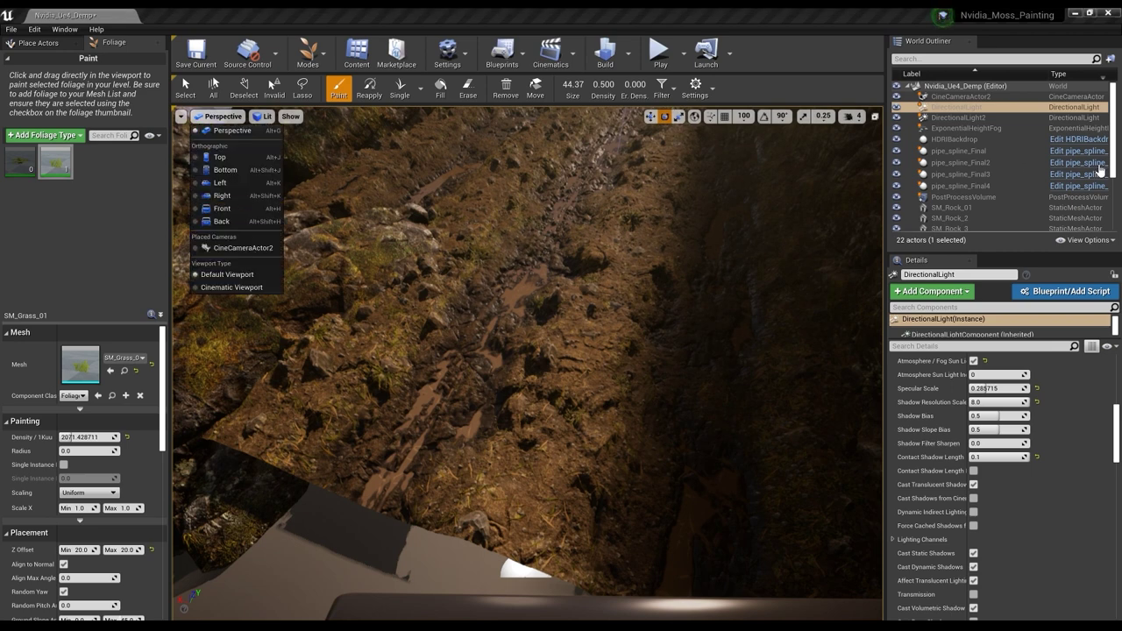
{"action": "left_click", "coordinate": [965, 105]}
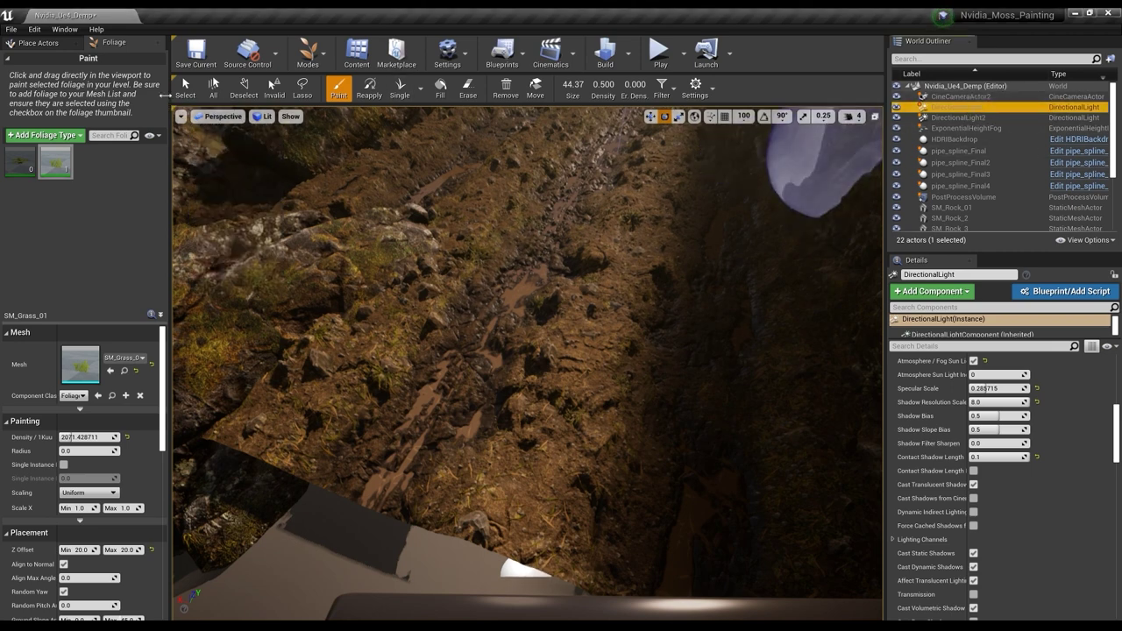
{"action": "left_click", "coordinate": [184, 88]}
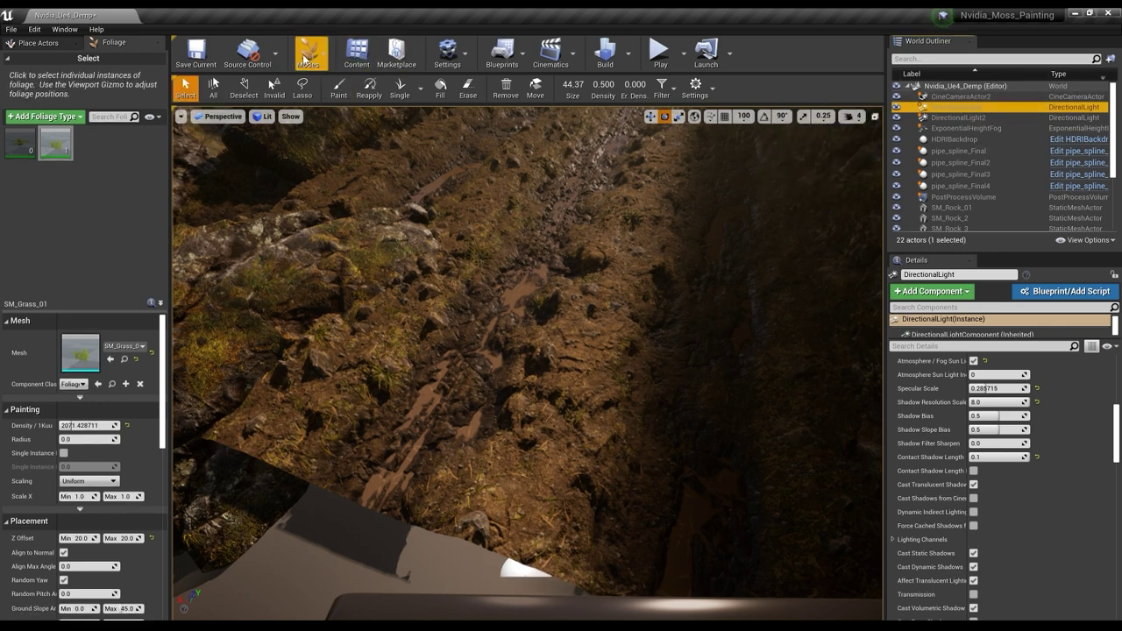
{"action": "key", "text": "shift+1"}
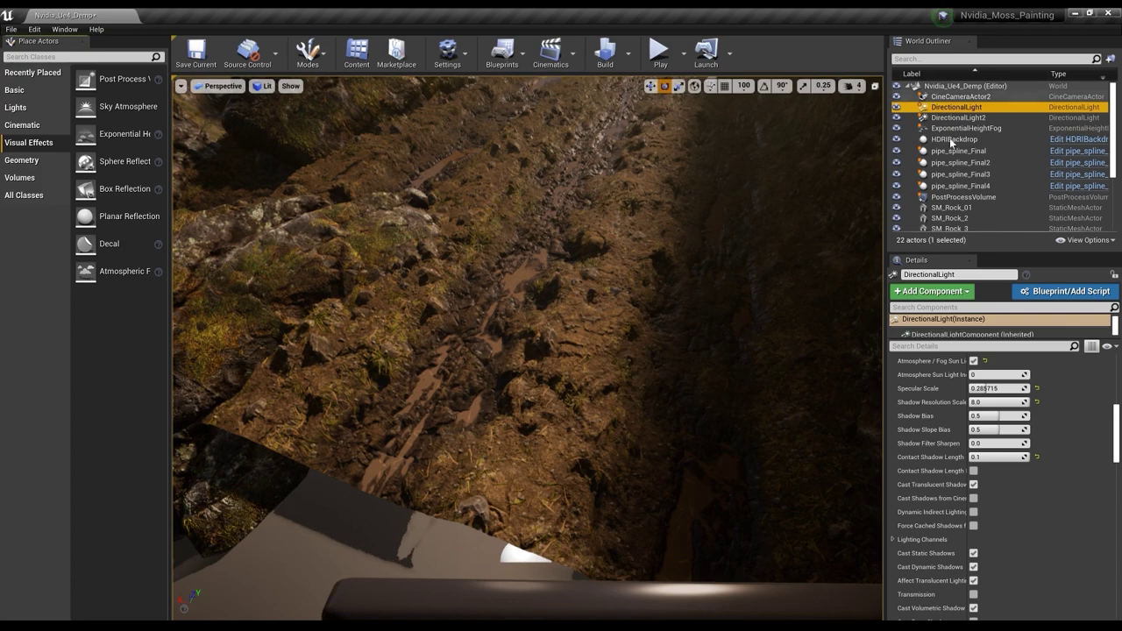
{"action": "left_click", "coordinate": [953, 97]}
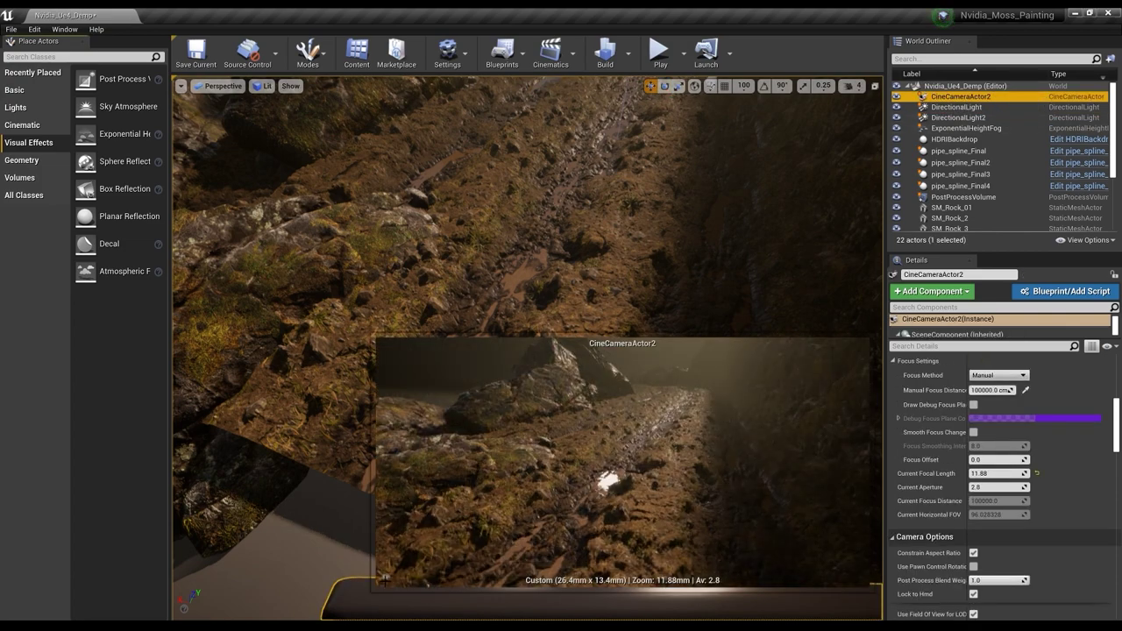
Step: Return to Foliage mode with CineCameraActor2 still selected and activate foliage painting
{"action": "left_click", "coordinate": [316, 61]}
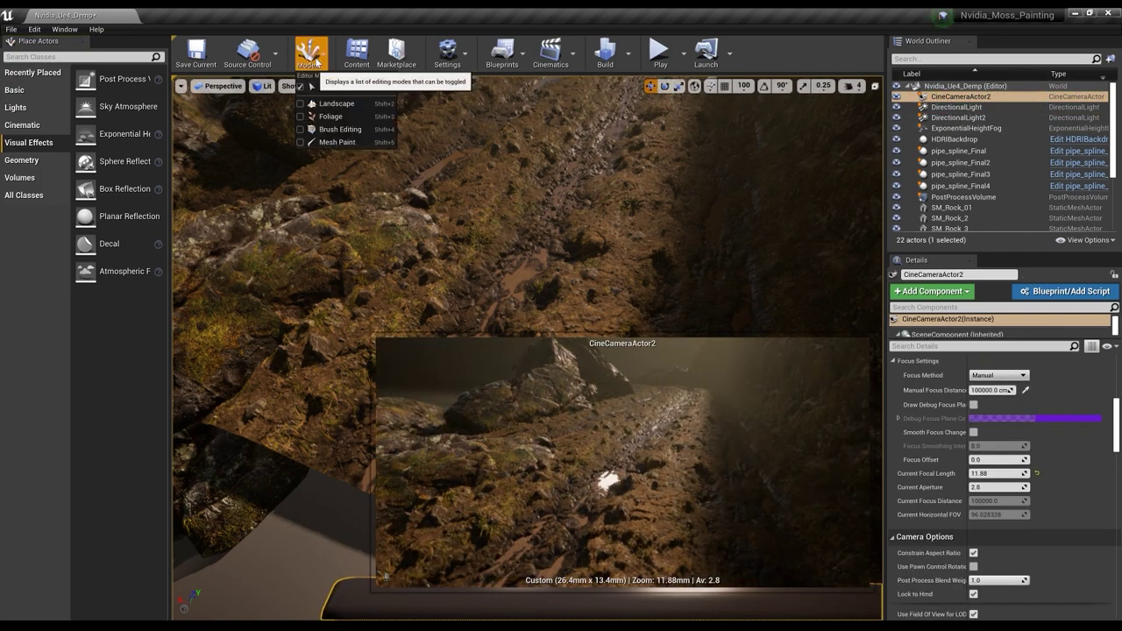
{"action": "left_click", "coordinate": [338, 142]}
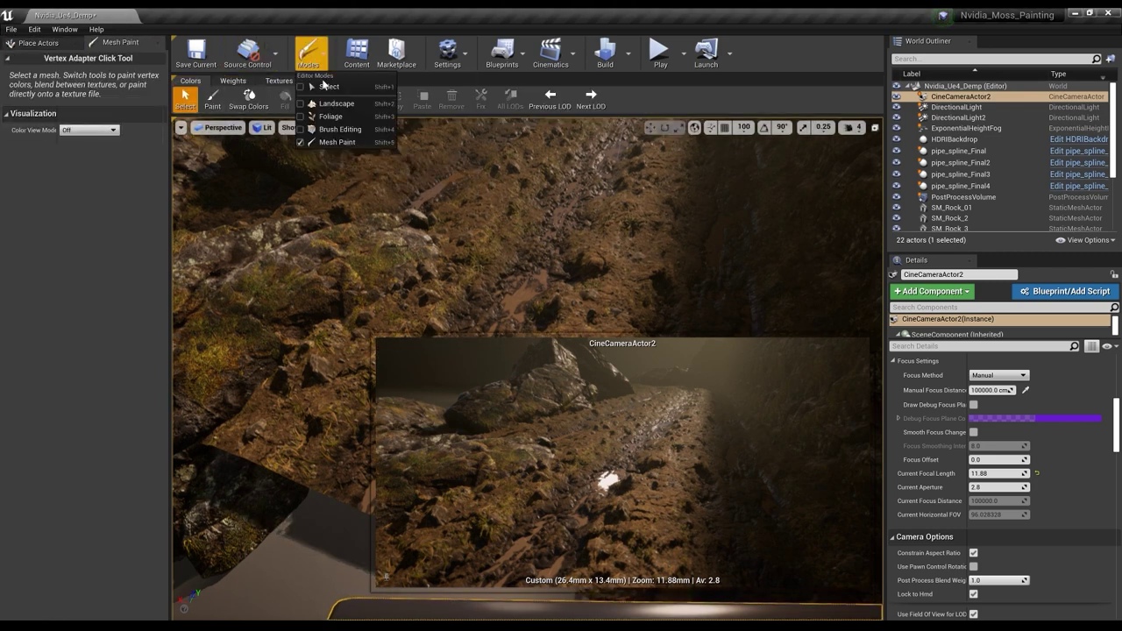
{"action": "left_click", "coordinate": [331, 117]}
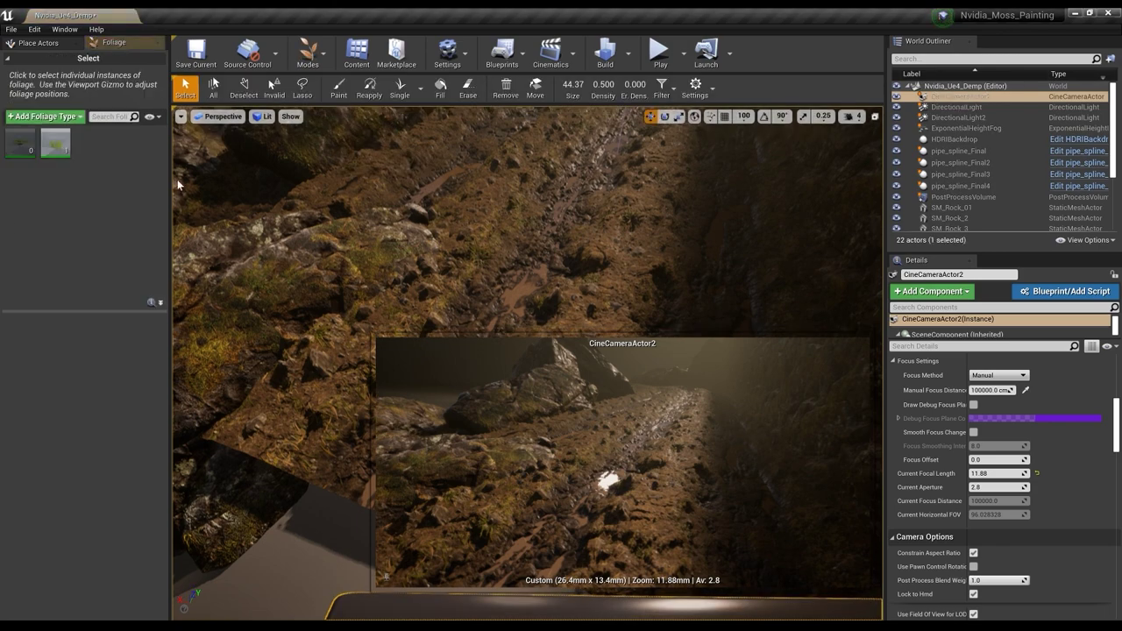
{"action": "left_click", "coordinate": [341, 94]}
Step: Try painting grass over the near road within the camera's view and undo the stroke
{"action": "mouse_move", "coordinate": [611, 259]}
{"action": "right_mouse_down"}
{"action": "mouse_move", "coordinate": [597, 299]}
{"action": "mouse_move", "coordinate": [605, 311]}
{"action": "mouse_move", "coordinate": [615, 197]}
{"action": "right_mouse_up"}
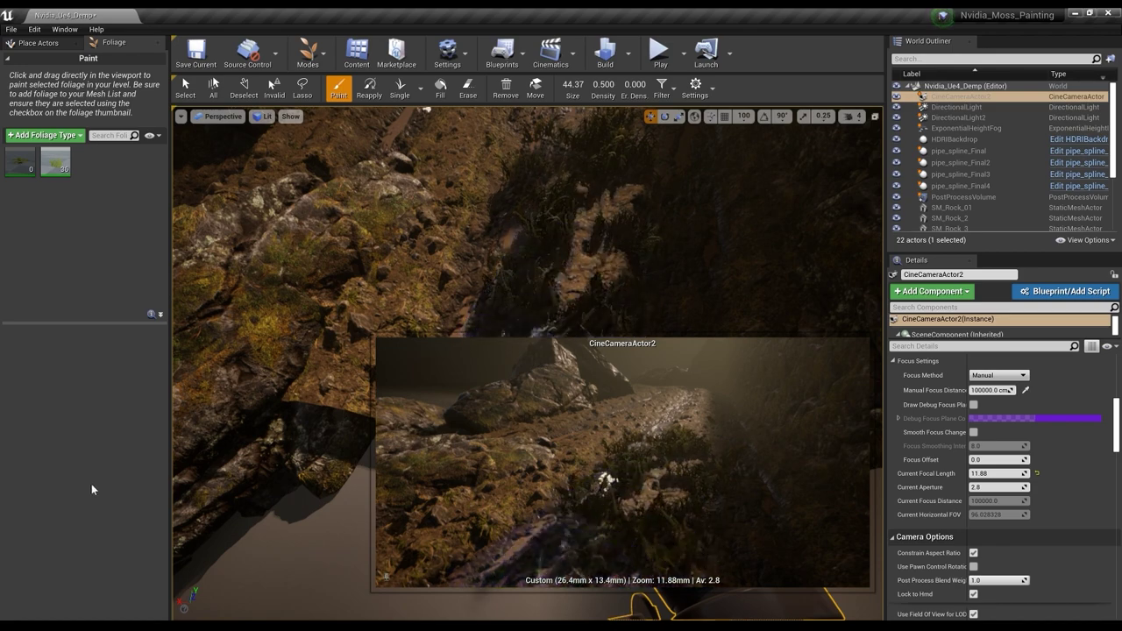
{"action": "key", "text": "ctrl+z"}
{"action": "right_click_drag", "start_coordinate": [623, 200], "coordinate": [618, 171]}
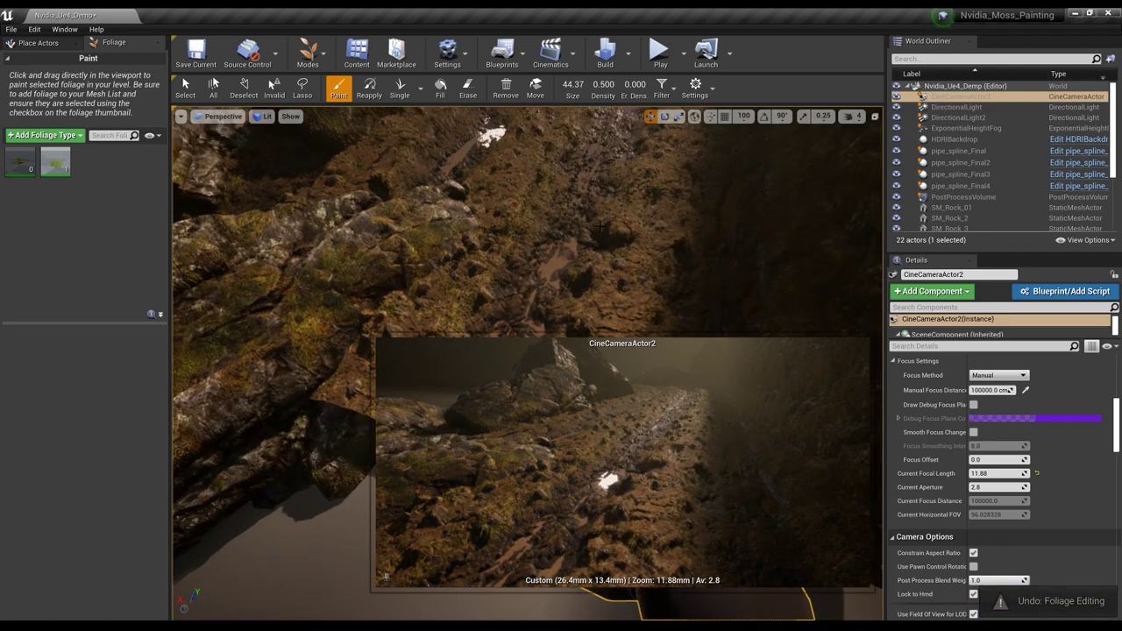
Step: Paint grass over the near part of the muddy road in front of the camera and undo the last stroke
{"action": "mouse_move", "coordinate": [617, 210]}
{"action": "right_mouse_down"}
{"action": "mouse_move", "coordinate": [633, 193]}
{"action": "mouse_move", "coordinate": [624, 246]}
{"action": "mouse_move", "coordinate": [553, 283]}
{"action": "mouse_move", "coordinate": [543, 213]}
{"action": "right_mouse_up"}
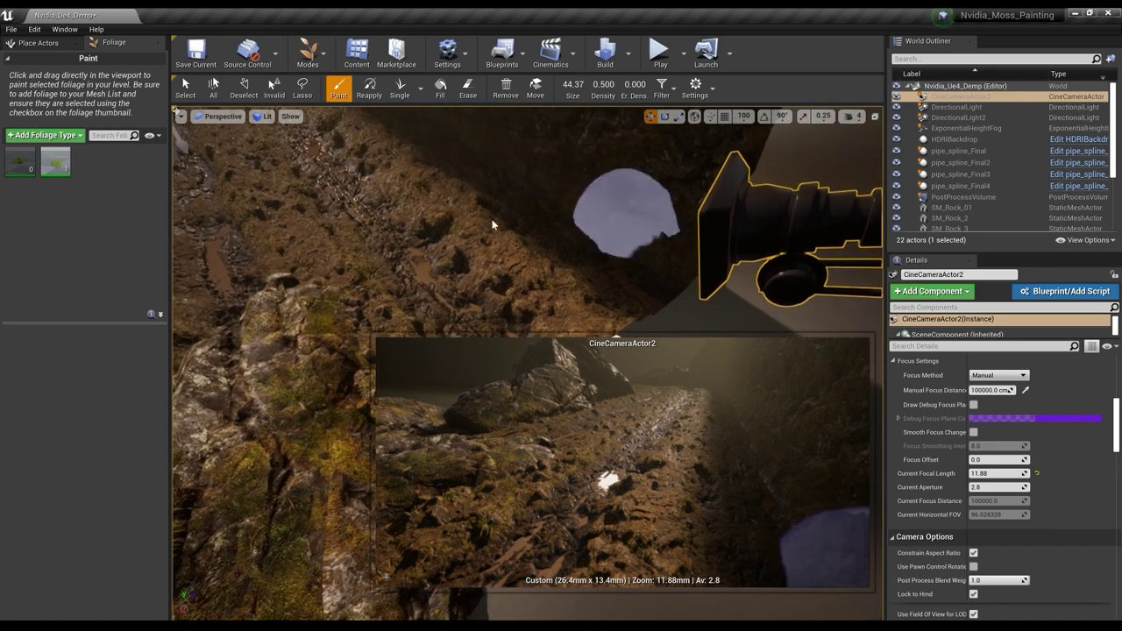
{"action": "mouse_move", "coordinate": [588, 321]}
{"action": "left_mouse_down"}
{"action": "mouse_move", "coordinate": [376, 175]}
{"action": "mouse_move", "coordinate": [538, 181]}
{"action": "left_mouse_up"}
{"action": "mouse_move", "coordinate": [539, 181]}
{"action": "right_mouse_down"}
{"action": "mouse_move", "coordinate": [527, 198]}
{"action": "mouse_move", "coordinate": [521, 186]}
{"action": "right_mouse_up"}
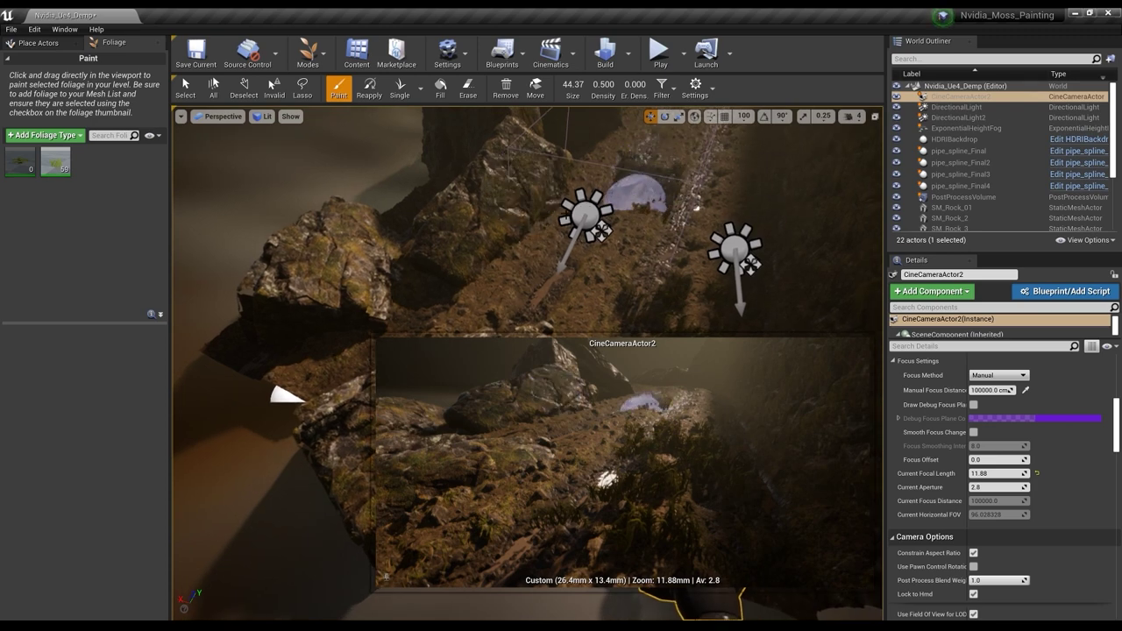
{"action": "key", "text": "ctrl+z"}
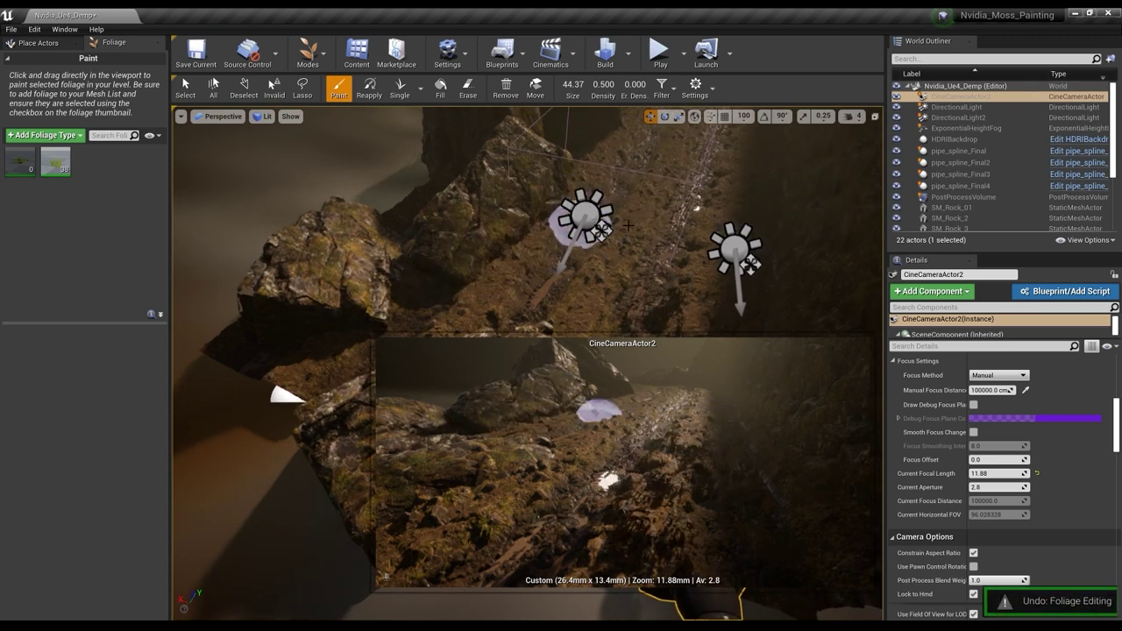
Step: Enlarge the foliage brush to 83.66 and paint grass across the distant part of the road
{"action": "right_click_drag", "start_coordinate": [586, 225], "coordinate": [587, 229]}
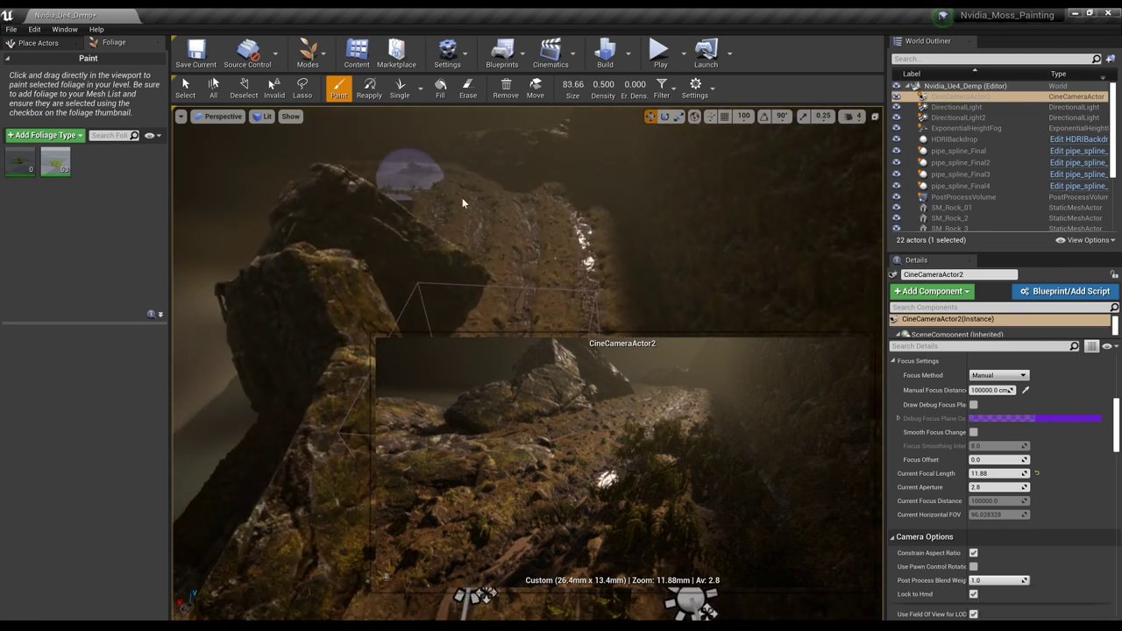
{"action": "mouse_move", "coordinate": [509, 251]}
{"action": "left_mouse_down"}
{"action": "mouse_move", "coordinate": [585, 243]}
{"action": "mouse_move", "coordinate": [504, 268]}
{"action": "mouse_move", "coordinate": [516, 289]}
{"action": "mouse_move", "coordinate": [645, 375]}
{"action": "left_mouse_up"}
{"action": "left_click_drag", "start_coordinate": [622, 439], "coordinate": [473, 428]}
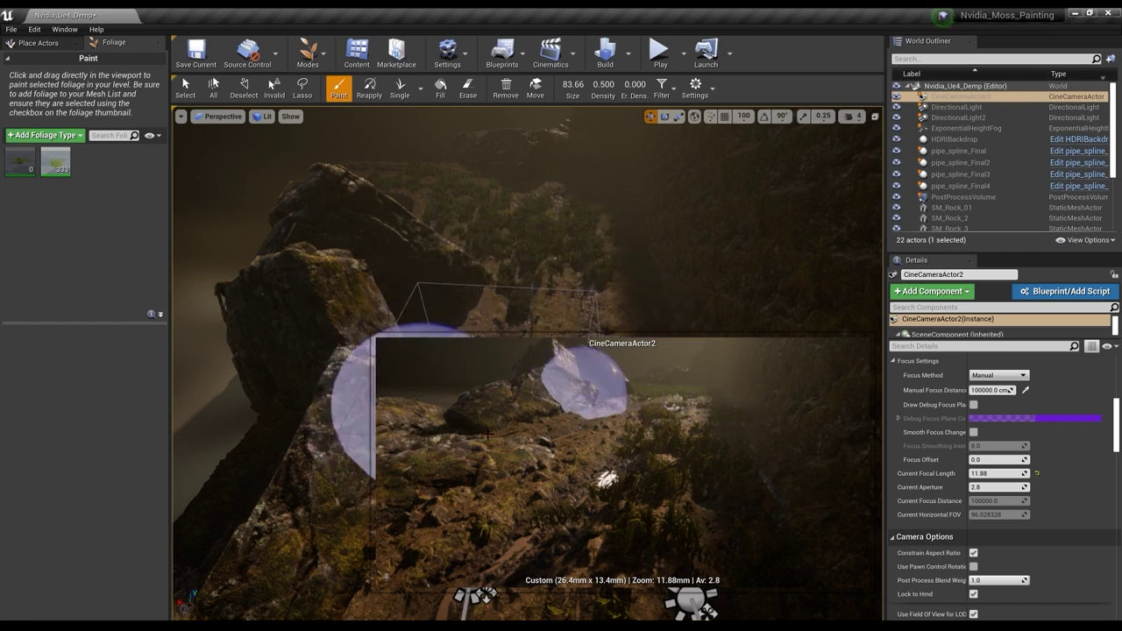
Step: Paint grass along the road beside the large rocks and undo the strokes that run over the rocks
{"action": "right_click_drag", "start_coordinate": [544, 276], "coordinate": [526, 373]}
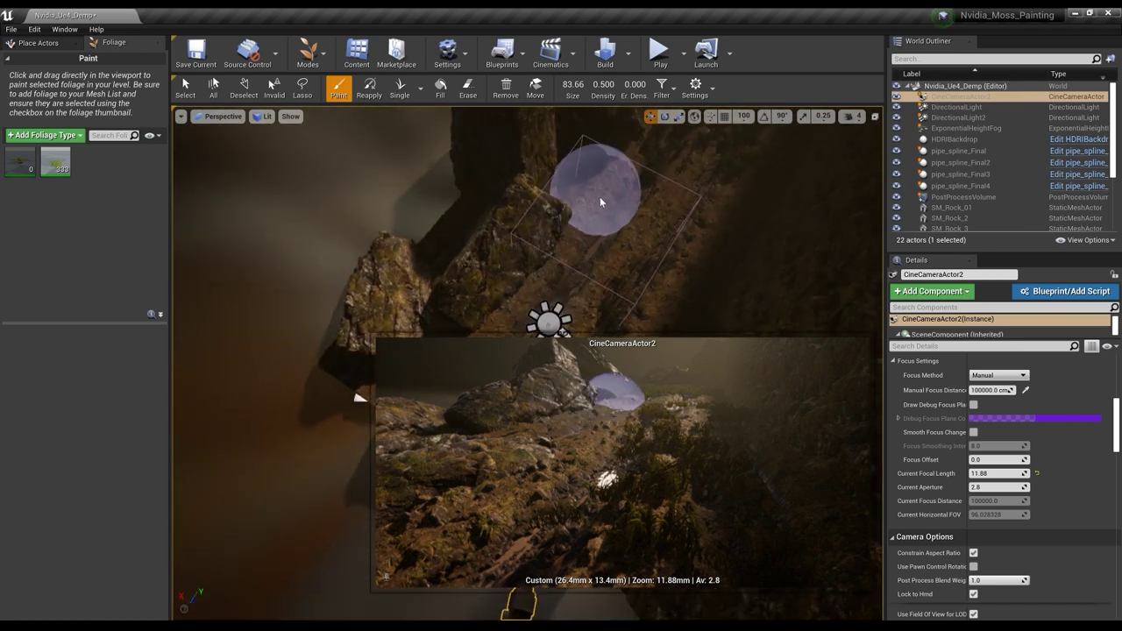
{"action": "mouse_move", "coordinate": [634, 164]}
{"action": "left_mouse_down"}
{"action": "mouse_move", "coordinate": [716, 180]}
{"action": "mouse_move", "coordinate": [507, 253]}
{"action": "mouse_move", "coordinate": [444, 342]}
{"action": "left_mouse_up"}
{"action": "key", "text": "ctrl+z"}
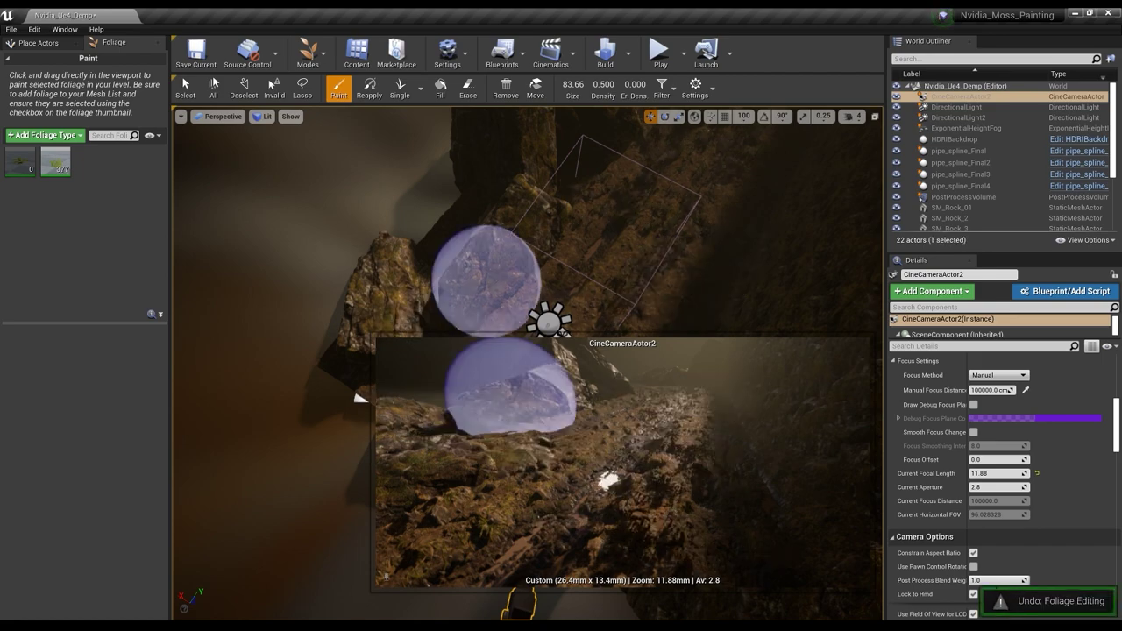
{"action": "mouse_move", "coordinate": [486, 281]}
{"action": "right_mouse_down"}
{"action": "mouse_move", "coordinate": [455, 303]}
{"action": "mouse_move", "coordinate": [474, 307]}
{"action": "mouse_move", "coordinate": [491, 272]}
{"action": "mouse_move", "coordinate": [478, 274]}
{"action": "right_mouse_up"}
{"action": "left_click_drag", "start_coordinate": [431, 316], "coordinate": [425, 345]}
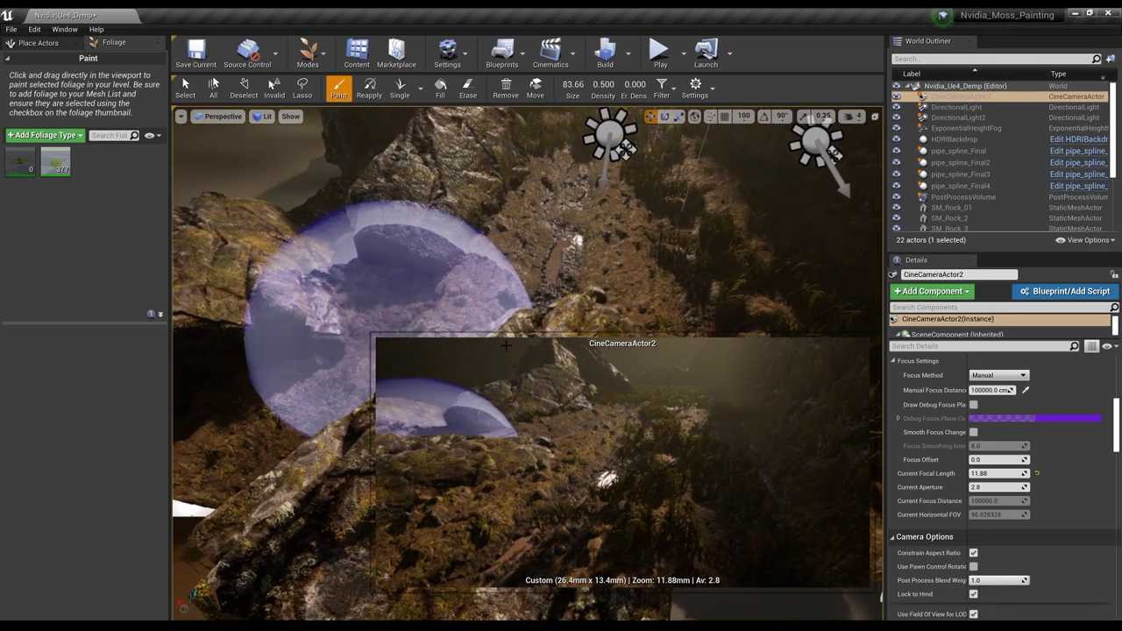
{"action": "key", "text": "ctrl+z"}
Step: Reduce the foliage brush to 55.50, try painting grass across the middle of the road and undo the stroke
{"action": "key", "text": "bracketleft"}
{"action": "key", "text": "bracketleft"}
{"action": "key", "text": "bracketleft"}
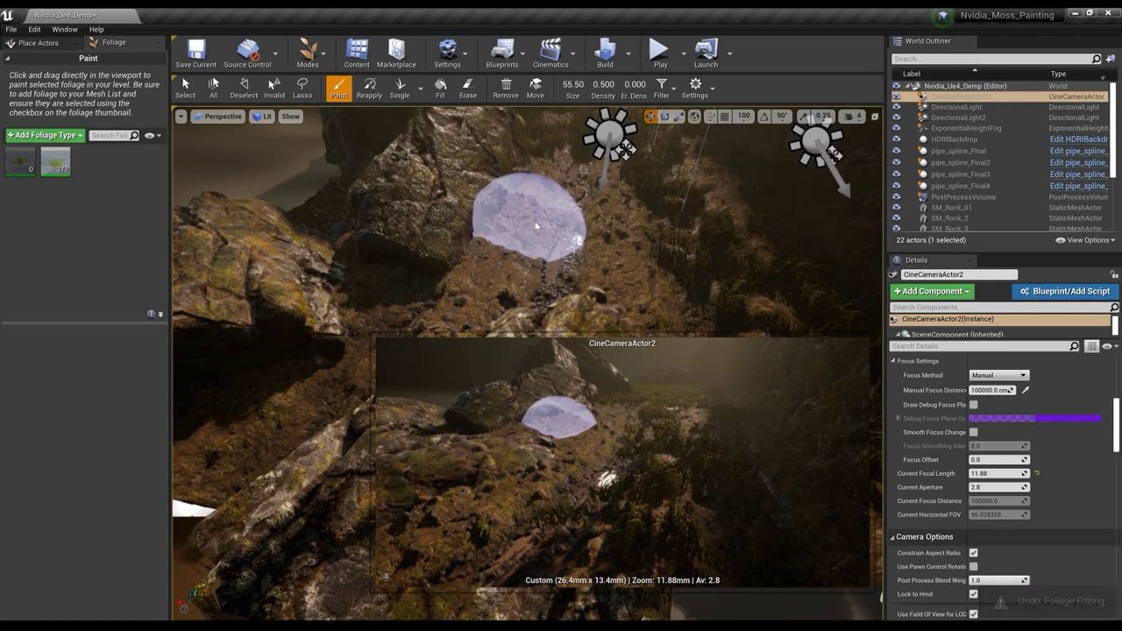
{"action": "mouse_move", "coordinate": [502, 281]}
{"action": "left_mouse_down"}
{"action": "mouse_move", "coordinate": [401, 275]}
{"action": "mouse_move", "coordinate": [449, 309]}
{"action": "mouse_move", "coordinate": [514, 140]}
{"action": "mouse_move", "coordinate": [789, 312]}
{"action": "left_mouse_up"}
{"action": "key", "text": "ctrl+z"}
Step: Reduce the foliage brush to 42.95 and paint grass around the foot of the rocks, undoing an unwanted stroke
{"action": "mouse_move", "coordinate": [474, 267]}
{"action": "right_mouse_down"}
{"action": "mouse_move", "coordinate": [421, 377]}
{"action": "mouse_move", "coordinate": [447, 373]}
{"action": "right_mouse_up"}
{"action": "key", "text": "bracketleft"}
{"action": "key", "text": "bracketleft"}
{"action": "key", "text": "bracketleft"}
{"action": "key", "text": "bracketleft"}
{"action": "mouse_move", "coordinate": [641, 249]}
{"action": "left_mouse_down"}
{"action": "mouse_move", "coordinate": [837, 256]}
{"action": "mouse_move", "coordinate": [830, 274]}
{"action": "mouse_move", "coordinate": [632, 412]}
{"action": "left_mouse_up"}
{"action": "right_click_drag", "start_coordinate": [689, 238], "coordinate": [703, 240]}
{"action": "right_click_drag", "start_coordinate": [491, 485], "coordinate": [517, 478]}
{"action": "key", "text": "ctrl+z"}
{"action": "right_click_drag", "start_coordinate": [653, 215], "coordinate": [656, 158]}
{"action": "left_click_drag", "start_coordinate": [561, 312], "coordinate": [516, 345]}
{"action": "mouse_move", "coordinate": [561, 285]}
{"action": "left_mouse_down"}
{"action": "mouse_move", "coordinate": [476, 351]}
{"action": "mouse_move", "coordinate": [225, 376]}
{"action": "mouse_move", "coordinate": [225, 363]}
{"action": "left_mouse_up"}
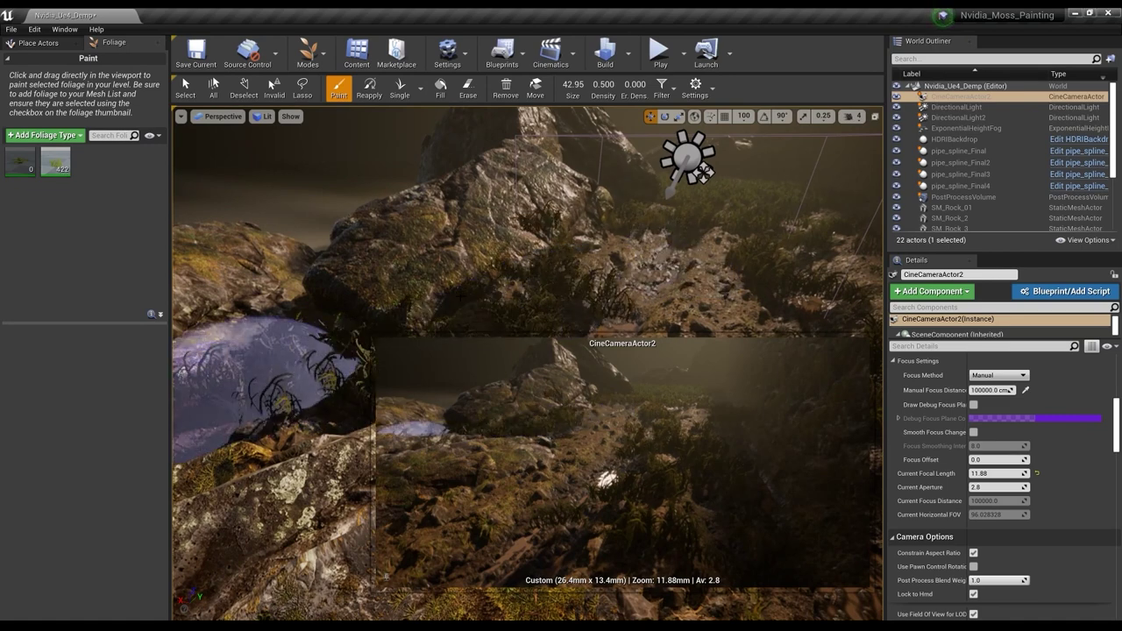
Step: Erase stray grass beside the rocks and, looking through CineCameraActor2, thin the grass in the road behind the puddle
{"action": "left_click", "coordinate": [466, 89]}
{"action": "left_click_drag", "start_coordinate": [542, 226], "coordinate": [533, 226]}
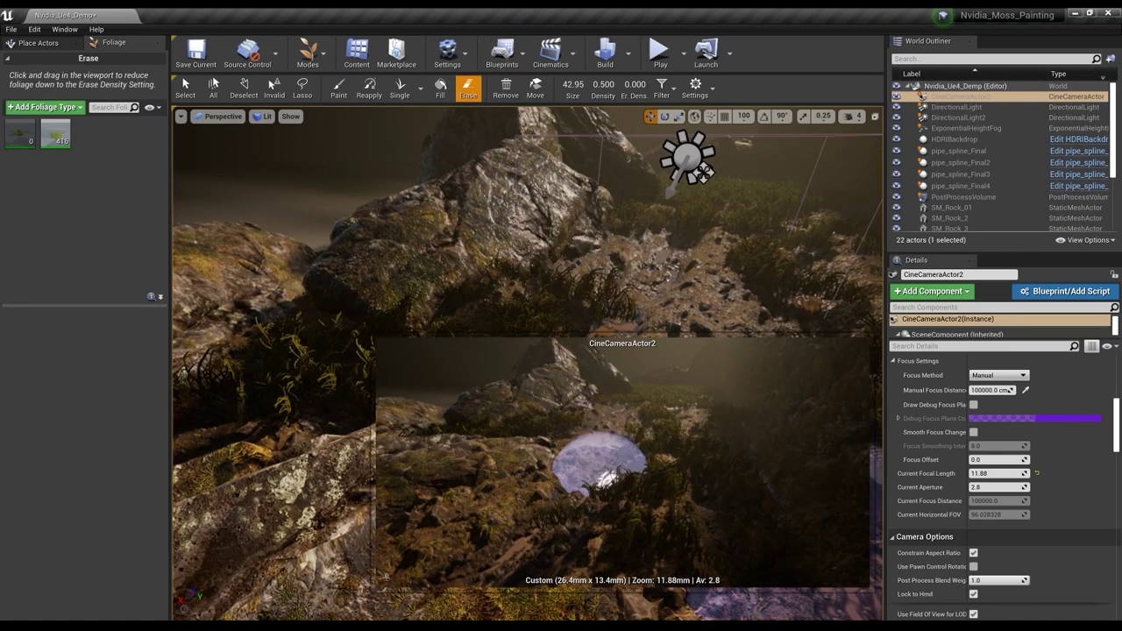
{"action": "left_click", "coordinate": [217, 117]}
{"action": "left_click", "coordinate": [243, 248]}
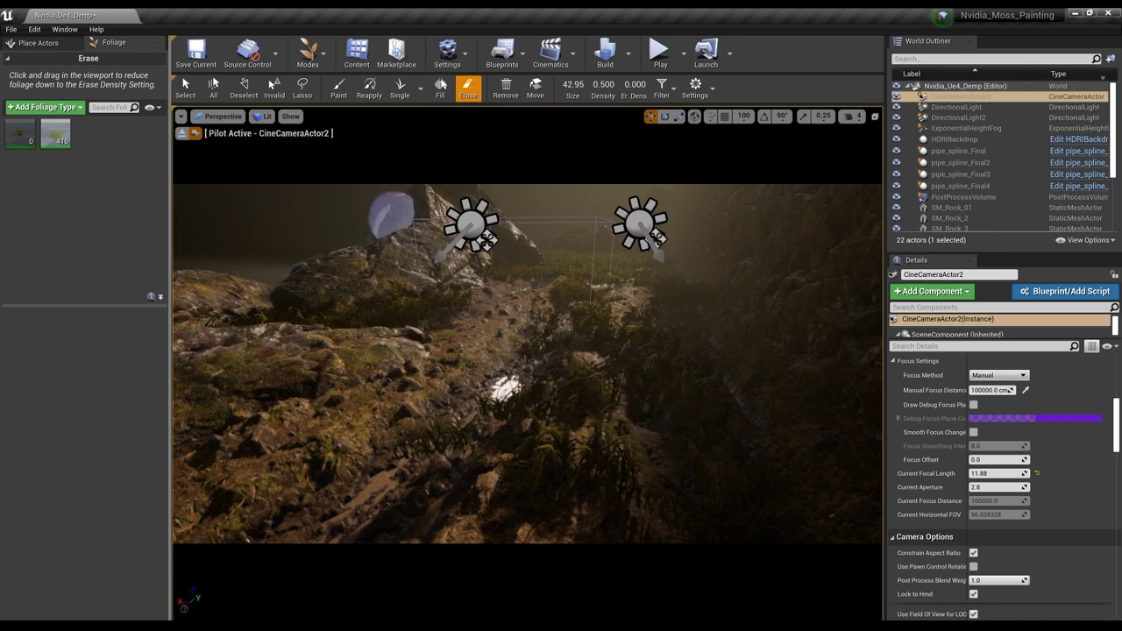
{"action": "mouse_move", "coordinate": [637, 366]}
{"action": "left_mouse_down"}
{"action": "mouse_move", "coordinate": [586, 316]}
{"action": "mouse_move", "coordinate": [644, 300]}
{"action": "mouse_move", "coordinate": [597, 284]}
{"action": "mouse_move", "coordinate": [588, 338]}
{"action": "left_mouse_up"}
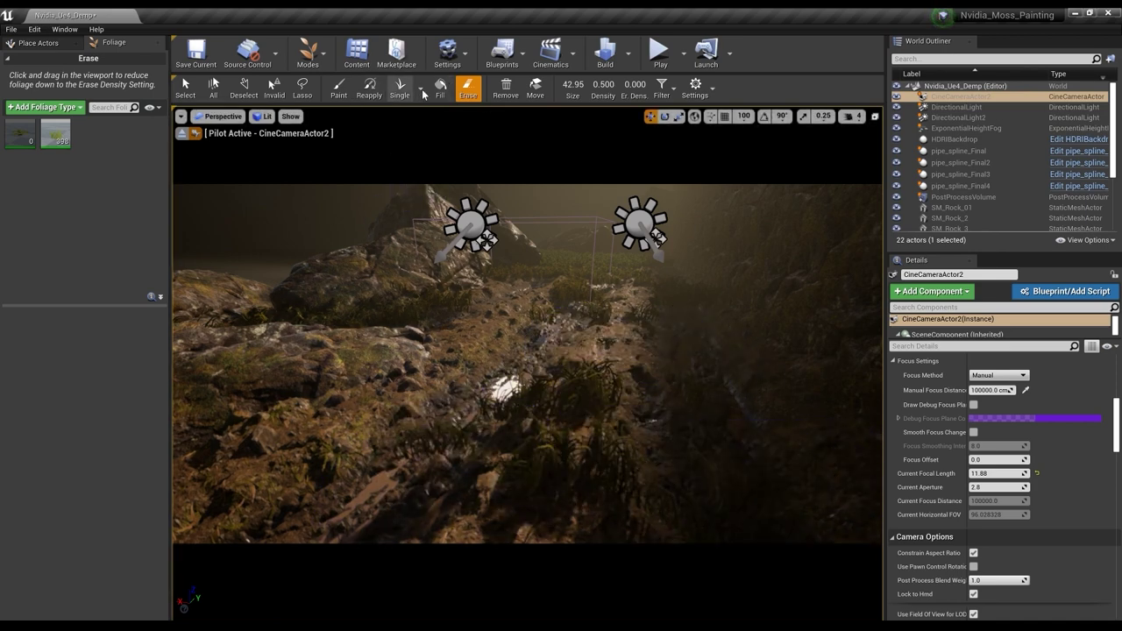
Step: Switch back to foliage painting and paint grass along the road in the camera view, reducing the brush to 31.57
{"action": "left_click", "coordinate": [340, 88]}
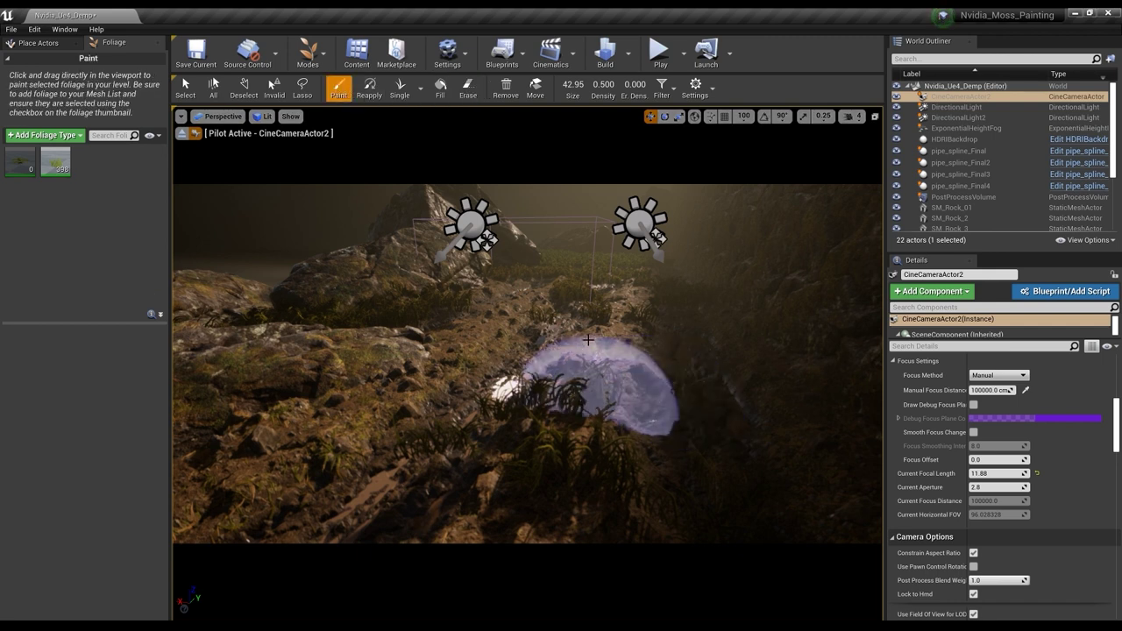
{"action": "mouse_move", "coordinate": [628, 278]}
{"action": "left_mouse_down"}
{"action": "mouse_move", "coordinate": [645, 316]}
{"action": "mouse_move", "coordinate": [457, 311]}
{"action": "left_mouse_up"}
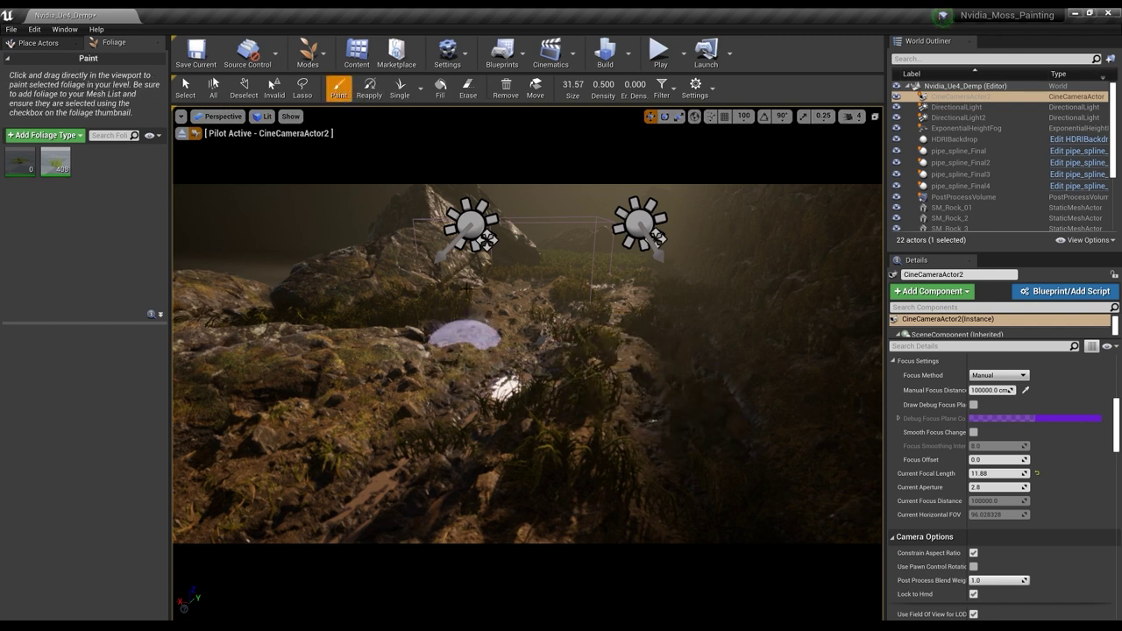
{"action": "mouse_move", "coordinate": [668, 292]}
{"action": "left_mouse_down"}
{"action": "mouse_move", "coordinate": [672, 476]}
{"action": "mouse_move", "coordinate": [757, 431]}
{"action": "mouse_move", "coordinate": [830, 429]}
{"action": "mouse_move", "coordinate": [628, 547]}
{"action": "mouse_move", "coordinate": [254, 518]}
{"action": "mouse_move", "coordinate": [223, 591]}
{"action": "left_mouse_up"}
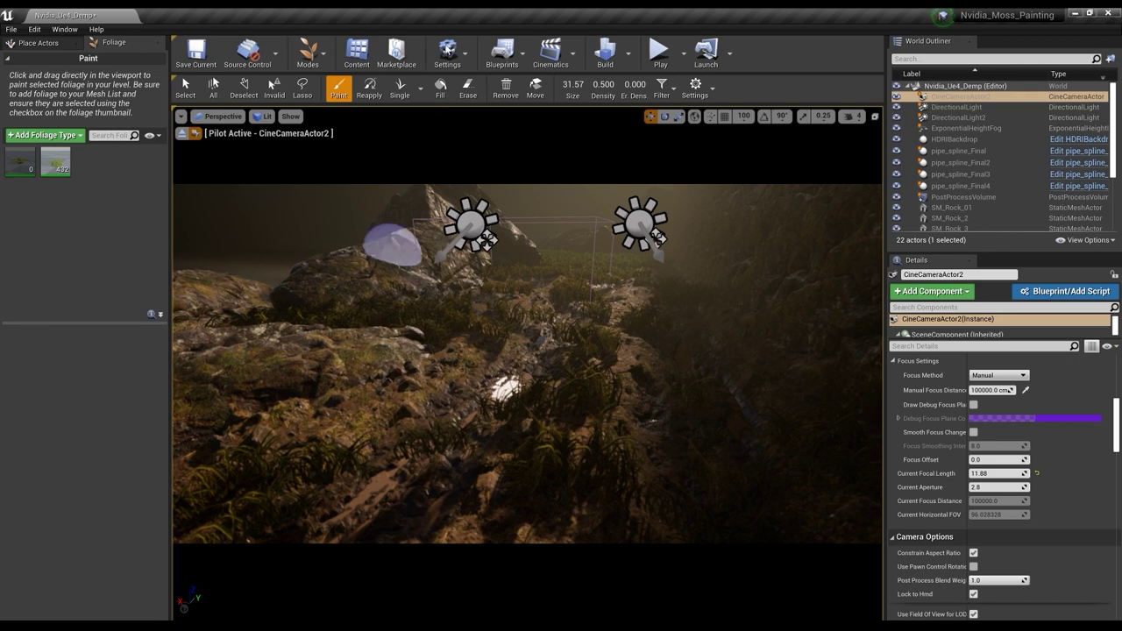
Step: Stop piloting CineCameraActor2 and erase unwanted grass along the road's edge near the rocks
{"action": "left_click", "coordinate": [181, 117]}
{"action": "left_click", "coordinate": [181, 118]}
{"action": "left_click", "coordinate": [184, 135]}
{"action": "right_click_drag", "start_coordinate": [482, 310], "coordinate": [483, 438]}
{"action": "mouse_move", "coordinate": [482, 309]}
{"action": "left_mouse_down"}
{"action": "mouse_move", "coordinate": [552, 200]}
{"action": "mouse_move", "coordinate": [552, 158]}
{"action": "mouse_move", "coordinate": [533, 146]}
{"action": "mouse_move", "coordinate": [568, 111]}
{"action": "left_mouse_up"}
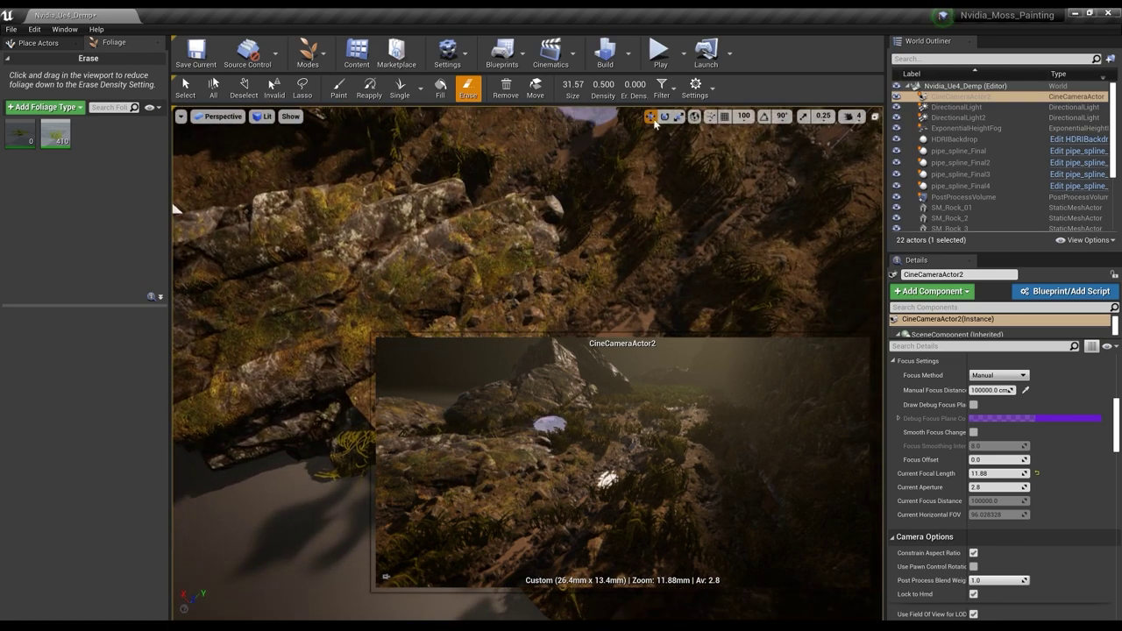
{"action": "right_click_drag", "start_coordinate": [550, 210], "coordinate": [535, 204]}
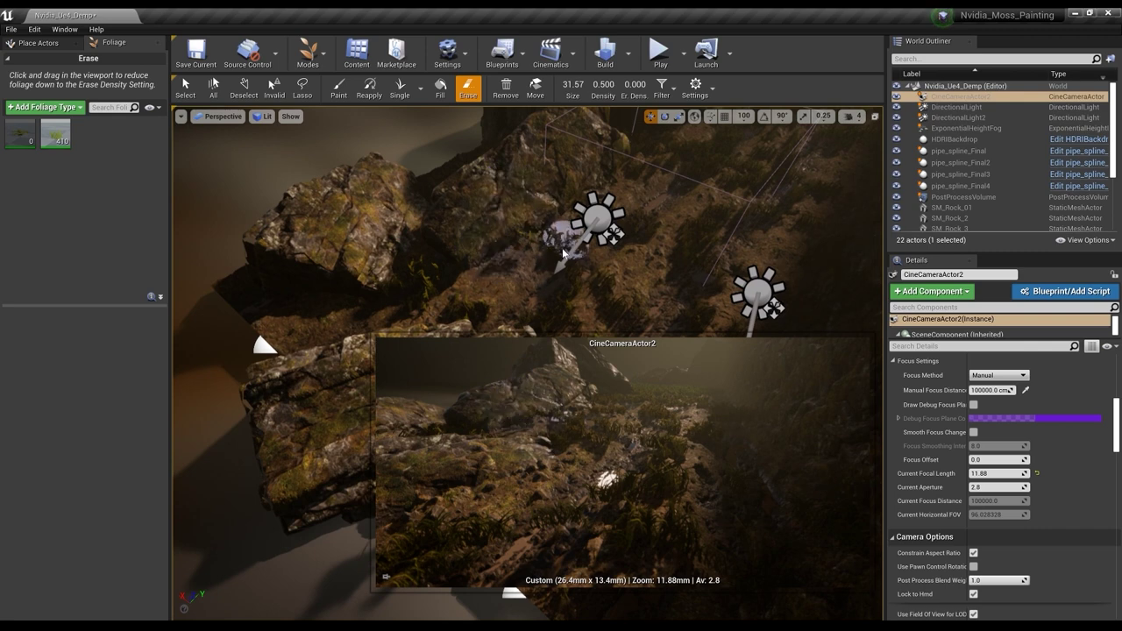
{"action": "left_click_drag", "start_coordinate": [559, 269], "coordinate": [564, 280]}
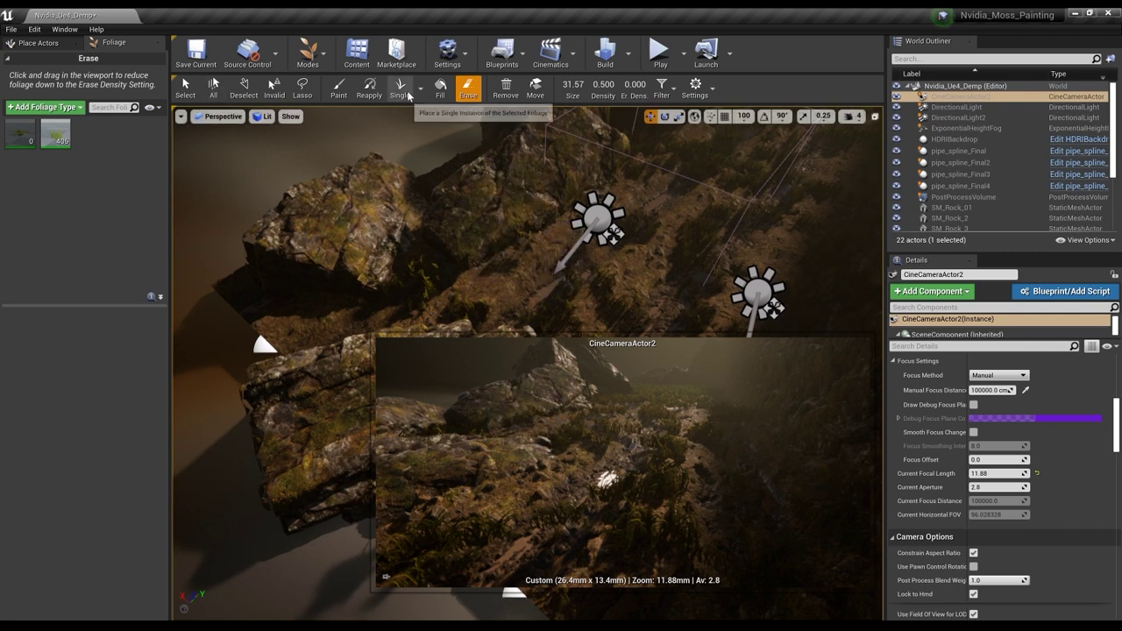
Step: Return to foliage painting, add a little more grass and look through CineCameraActor2
{"action": "left_click", "coordinate": [341, 92]}
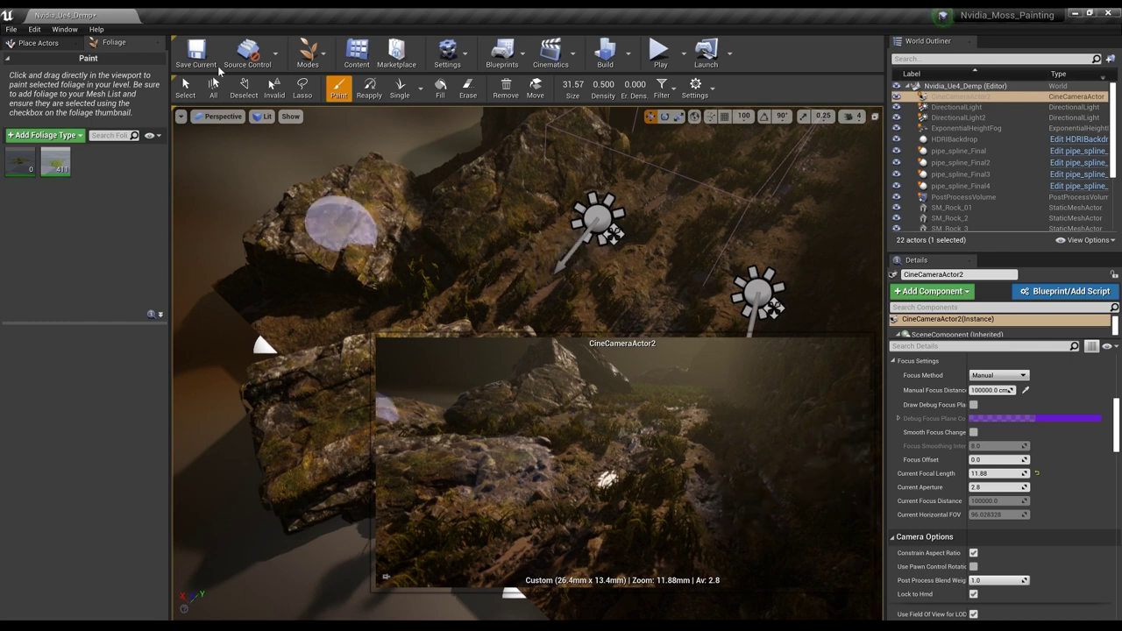
{"action": "left_click", "coordinate": [181, 116]}
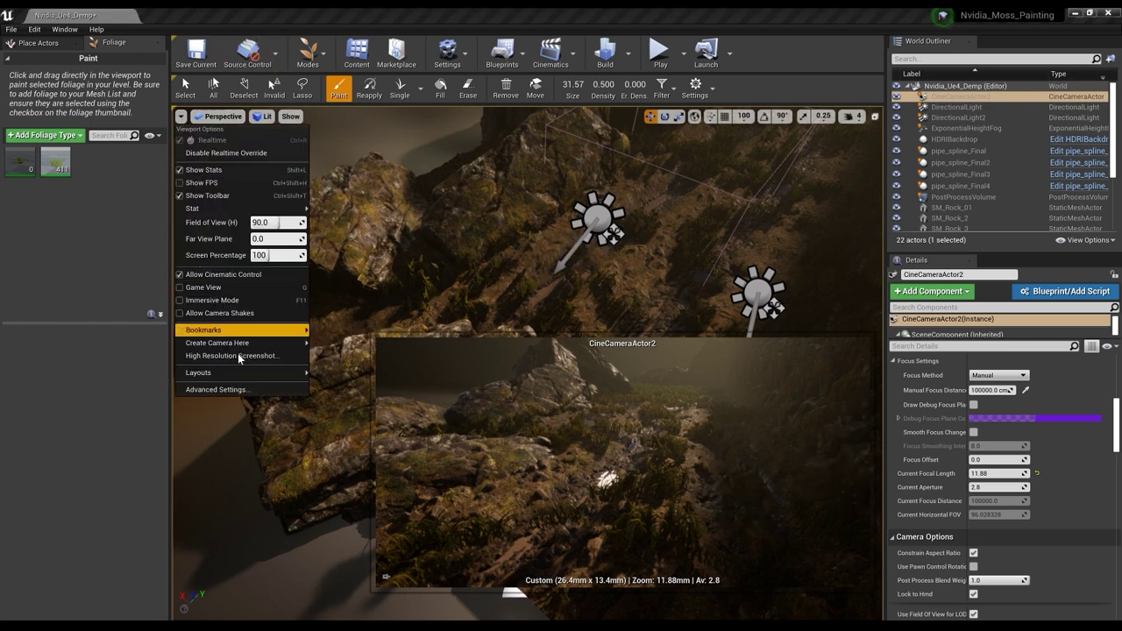
{"action": "left_click", "coordinate": [223, 117]}
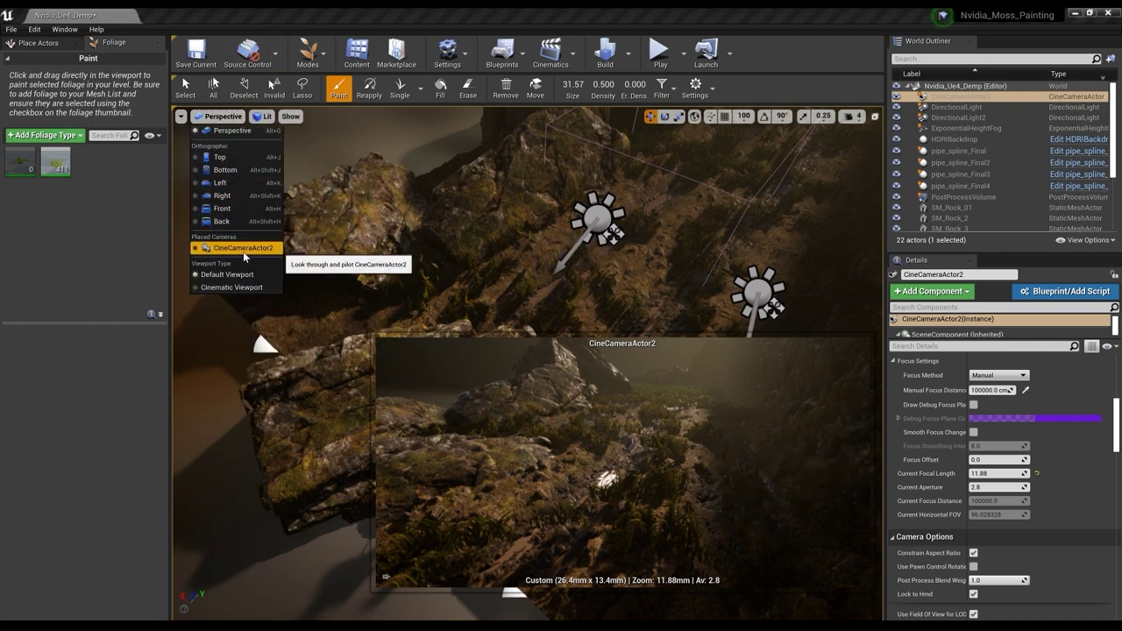
{"action": "left_click", "coordinate": [243, 252]}
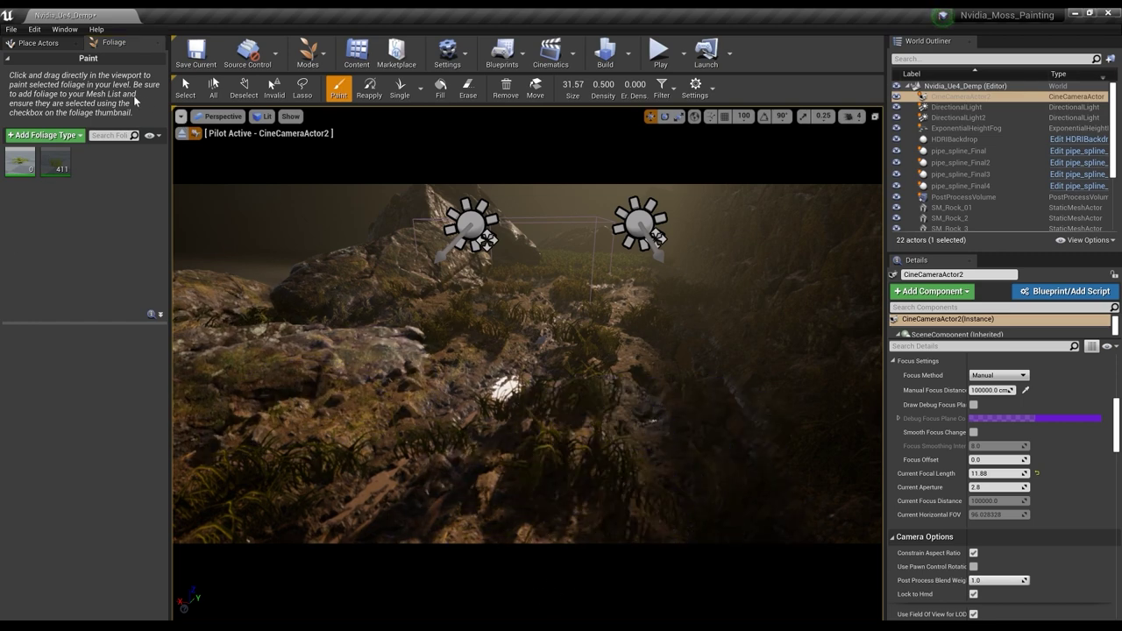
Step: Select the SM_Fern_01 foliage type and tune its Density / 1Kuu to about 671, test-painting and undoing ferns at several values
{"action": "left_click", "coordinate": [18, 172]}
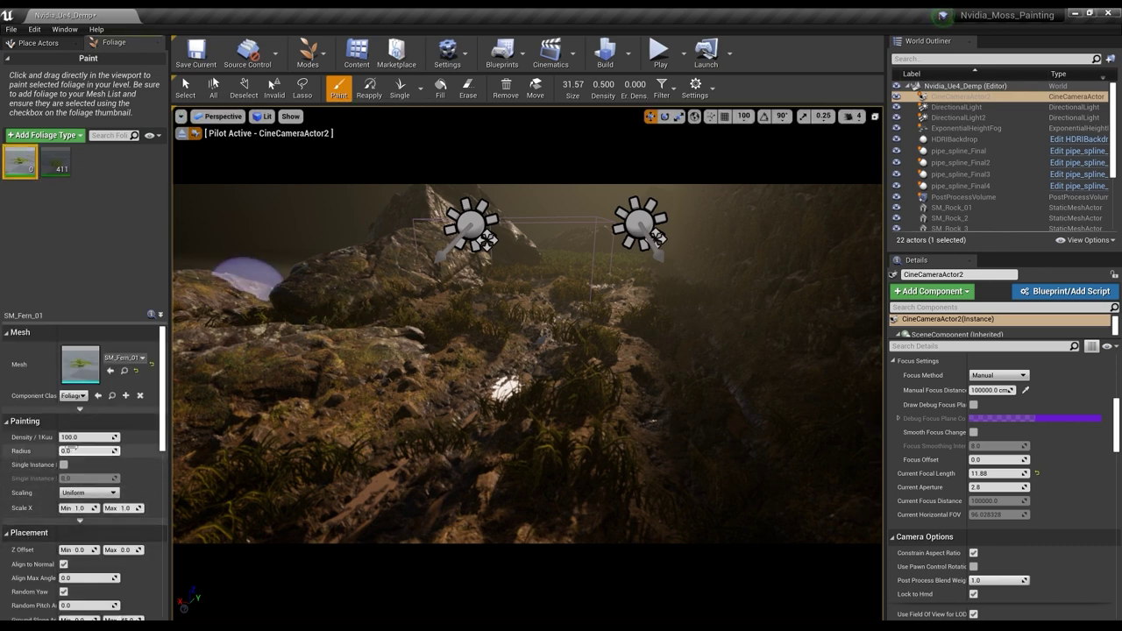
{"action": "mouse_move", "coordinate": [246, 279]}
{"action": "left_mouse_down"}
{"action": "mouse_move", "coordinate": [501, 473]}
{"action": "mouse_move", "coordinate": [679, 518]}
{"action": "left_mouse_up"}
{"action": "key", "text": "ctrl+z"}
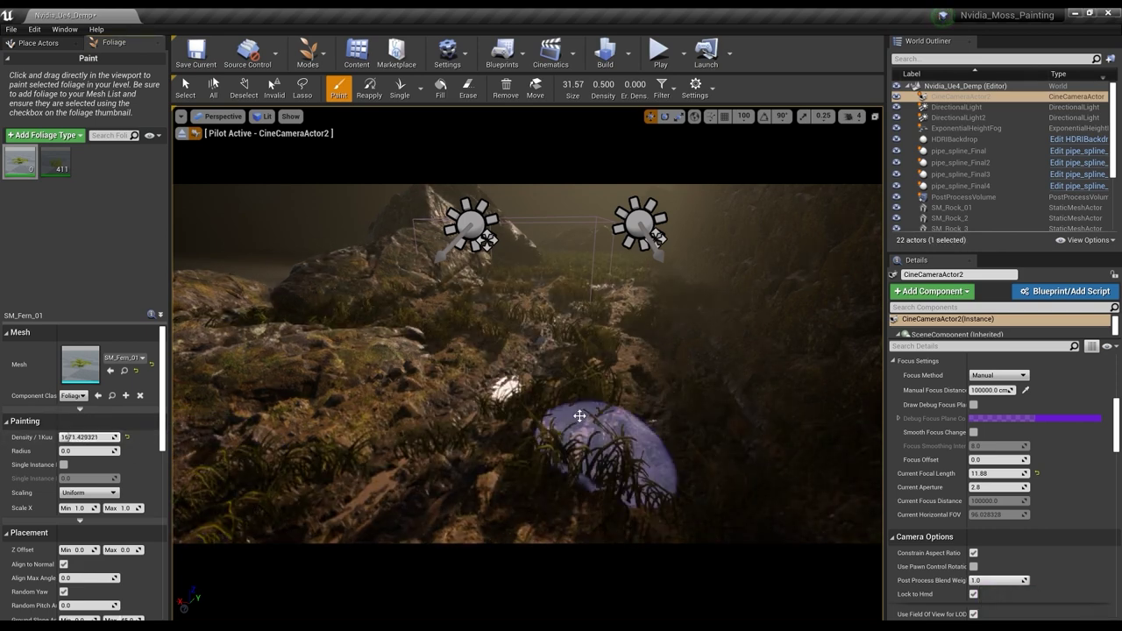
{"action": "key", "text": "ctrl+z"}
{"action": "left_click_drag", "start_coordinate": [72, 437], "coordinate": [65, 437]}
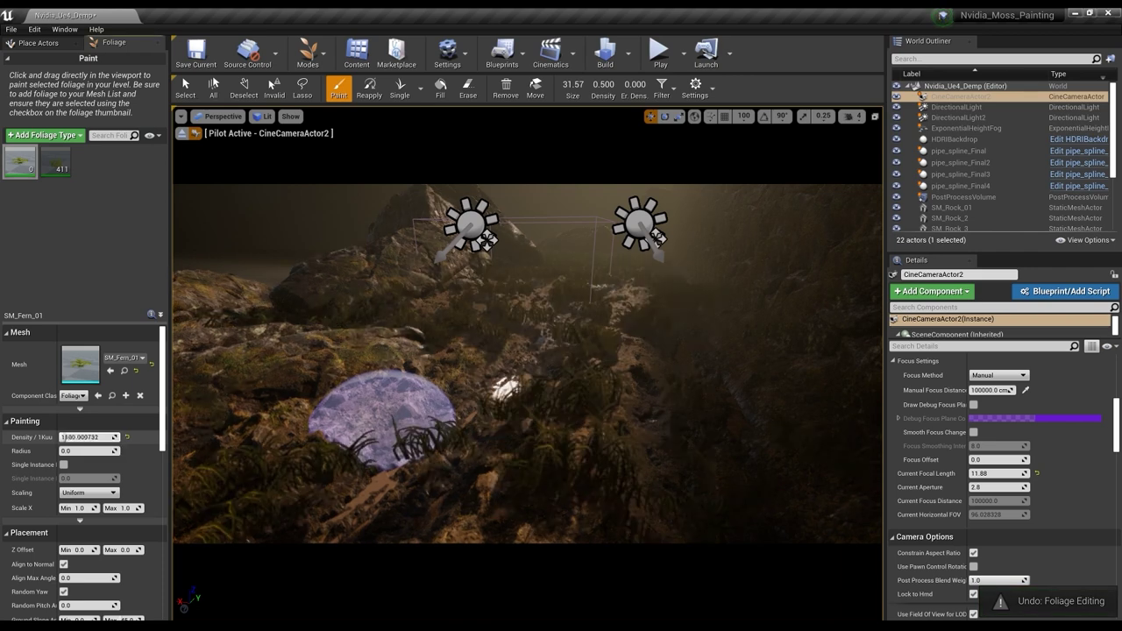
{"action": "left_click", "coordinate": [614, 456]}
{"action": "key", "text": "ctrl+z"}
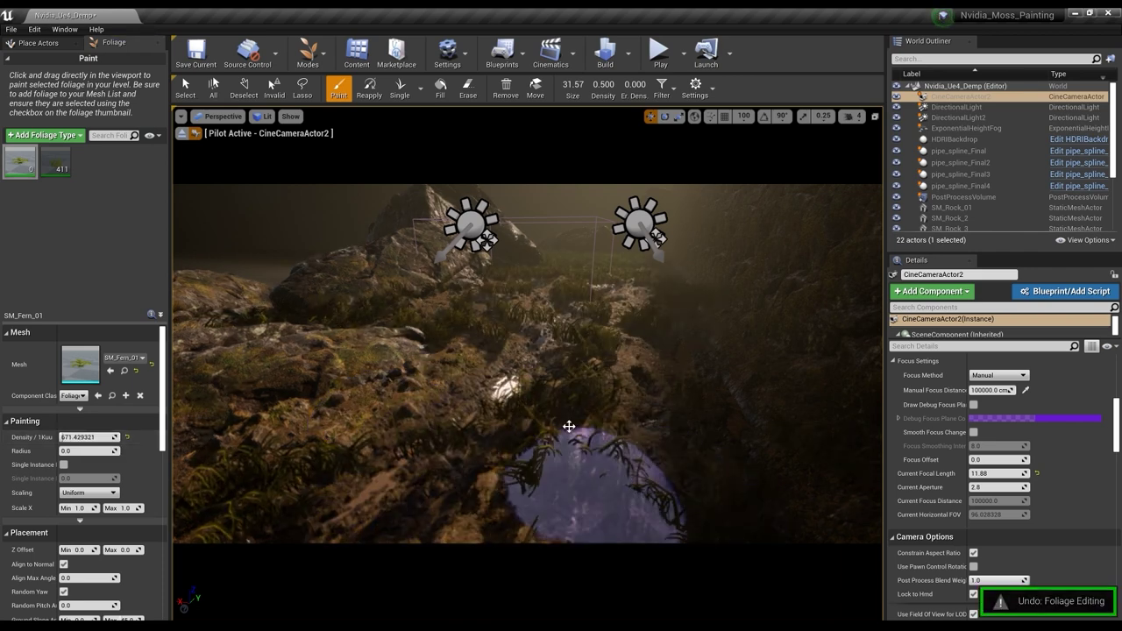
{"action": "left_click", "coordinate": [589, 473]}
{"action": "key", "text": "ctrl+z"}
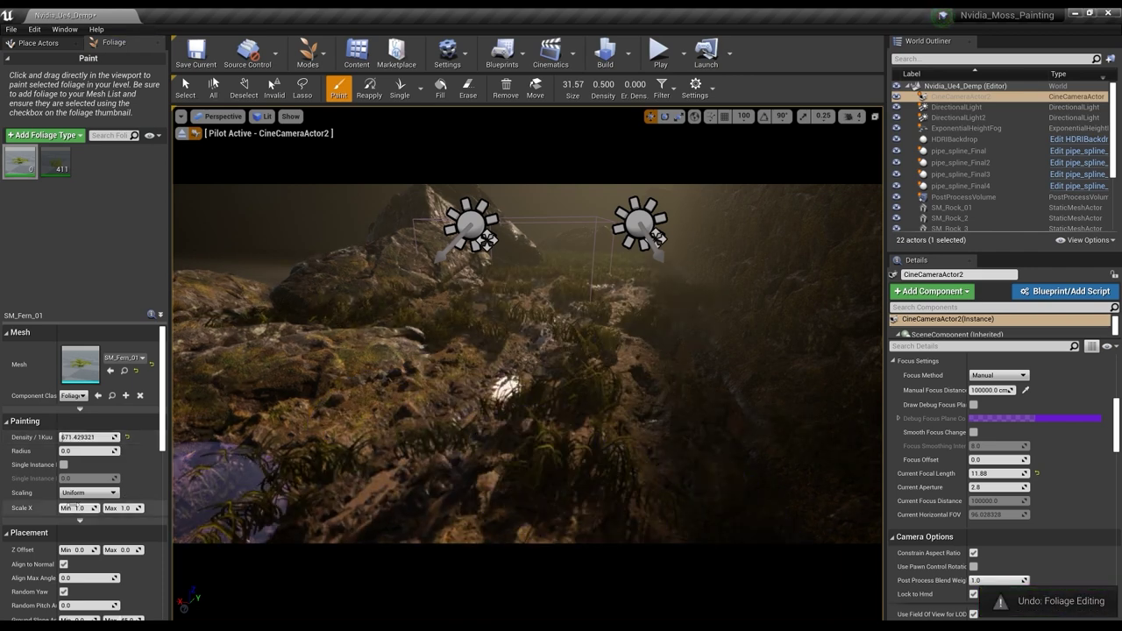
Step: Set the fern's Scale X to Min 0.5 and Max 0.75, then test-paint a patch on the near road and undo it
{"action": "scroll", "coordinate": [104, 453], "scroll_direction": "down", "scroll_amount": 5}
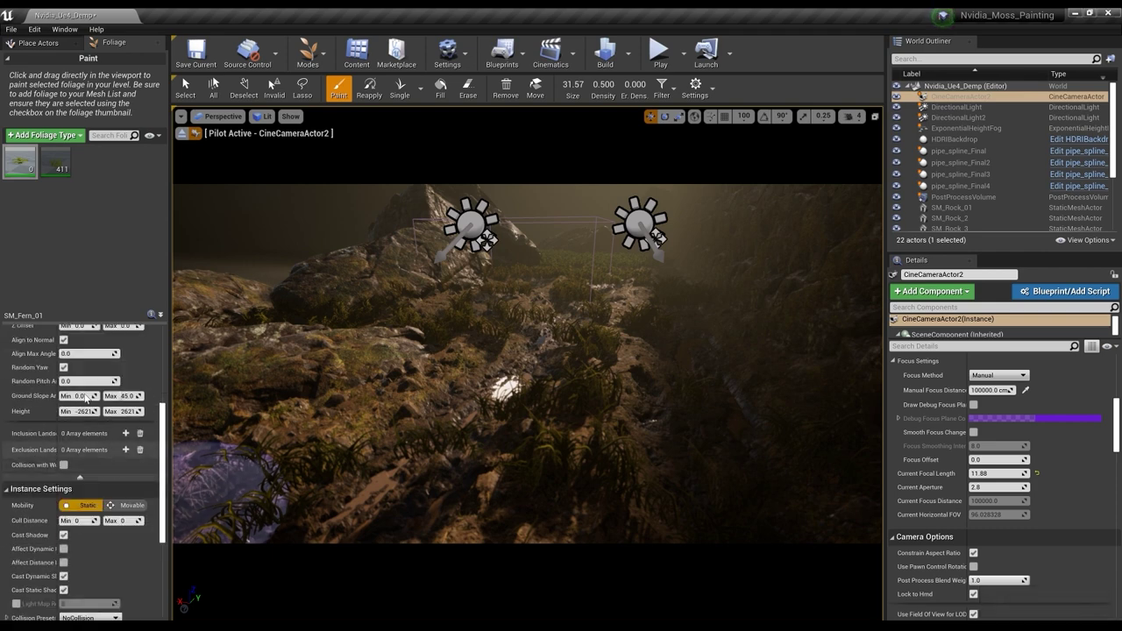
{"action": "scroll", "coordinate": [96, 447], "scroll_direction": "up", "scroll_amount": 2}
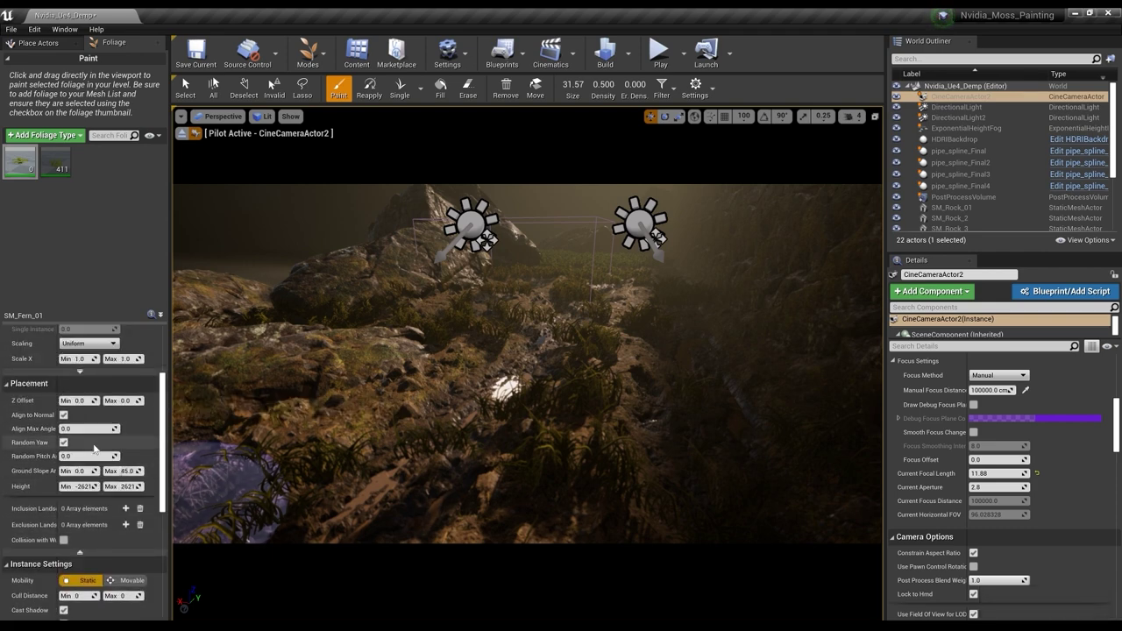
{"action": "scroll", "coordinate": [70, 471], "scroll_direction": "up", "scroll_amount": 2}
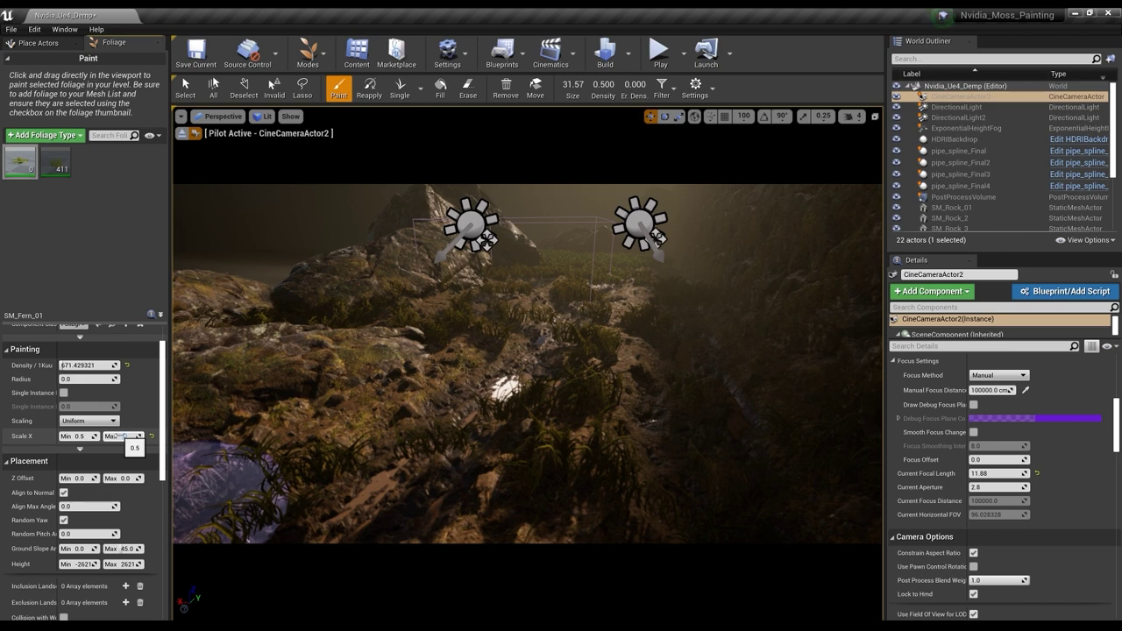
{"action": "left_click", "coordinate": [594, 493]}
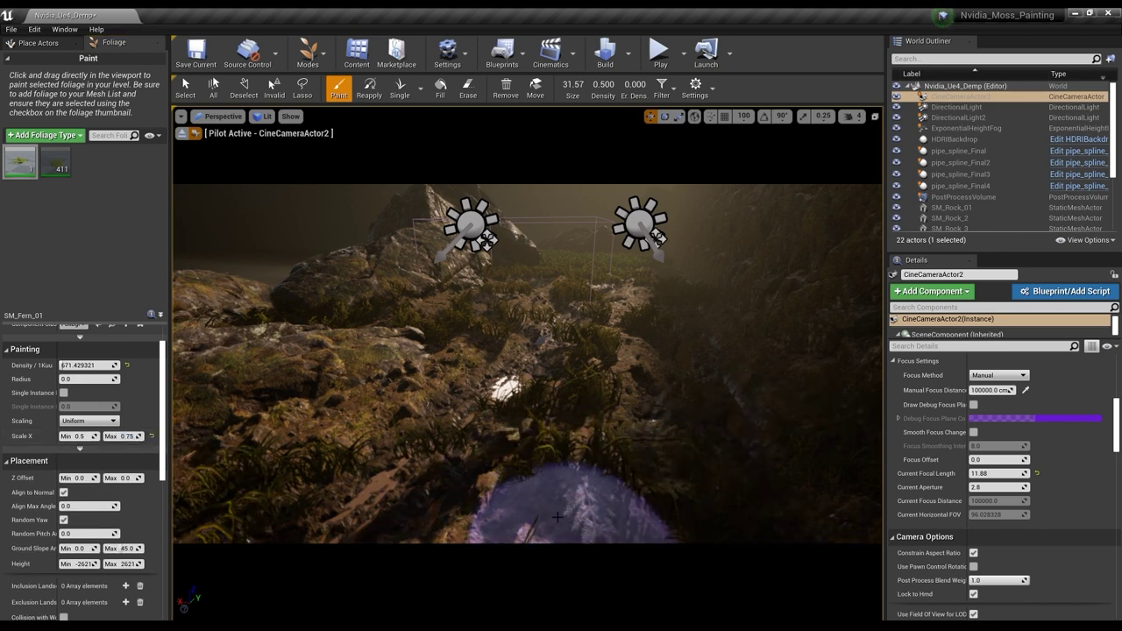
{"action": "key", "text": "ctrl+z"}
Step: Paint small ferns over the near road in the camera view, undoing and redoing dabs to vary their placement
{"action": "left_click", "coordinate": [561, 509]}
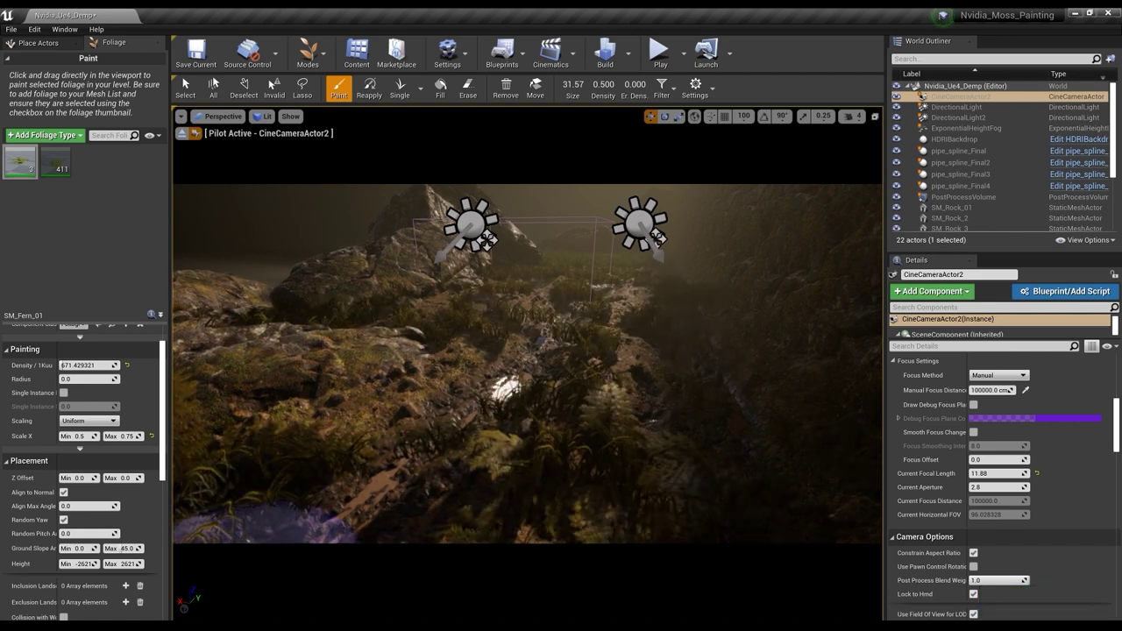
{"action": "key", "text": "ctrl+z"}
{"action": "left_click", "coordinate": [487, 336]}
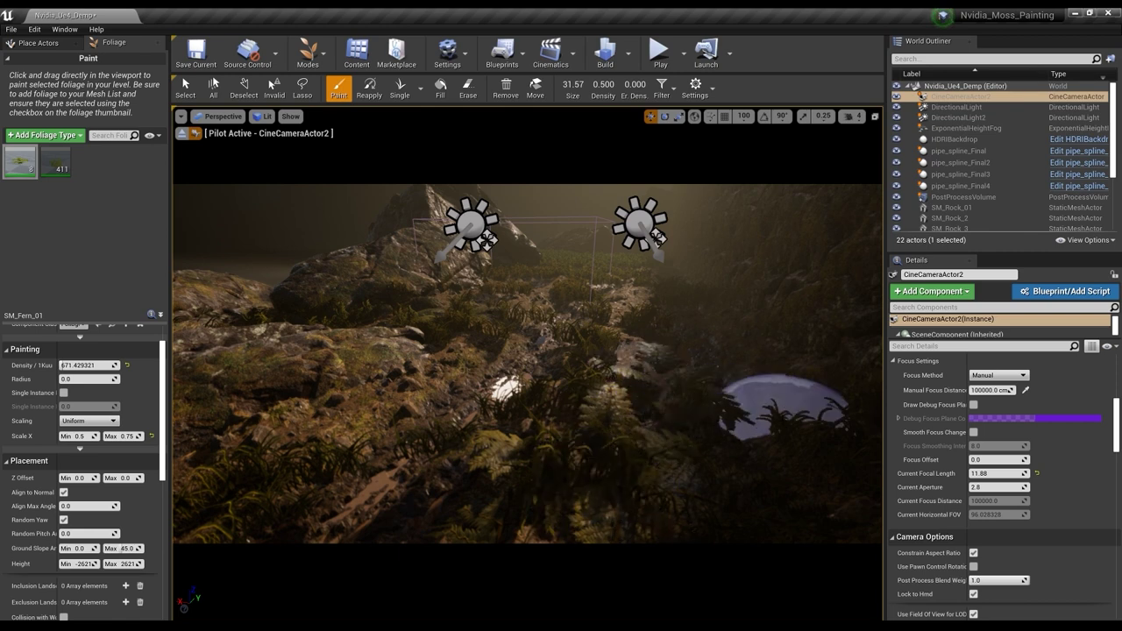
{"action": "key", "text": "ctrl+z"}
{"action": "key", "text": "ctrl+y"}
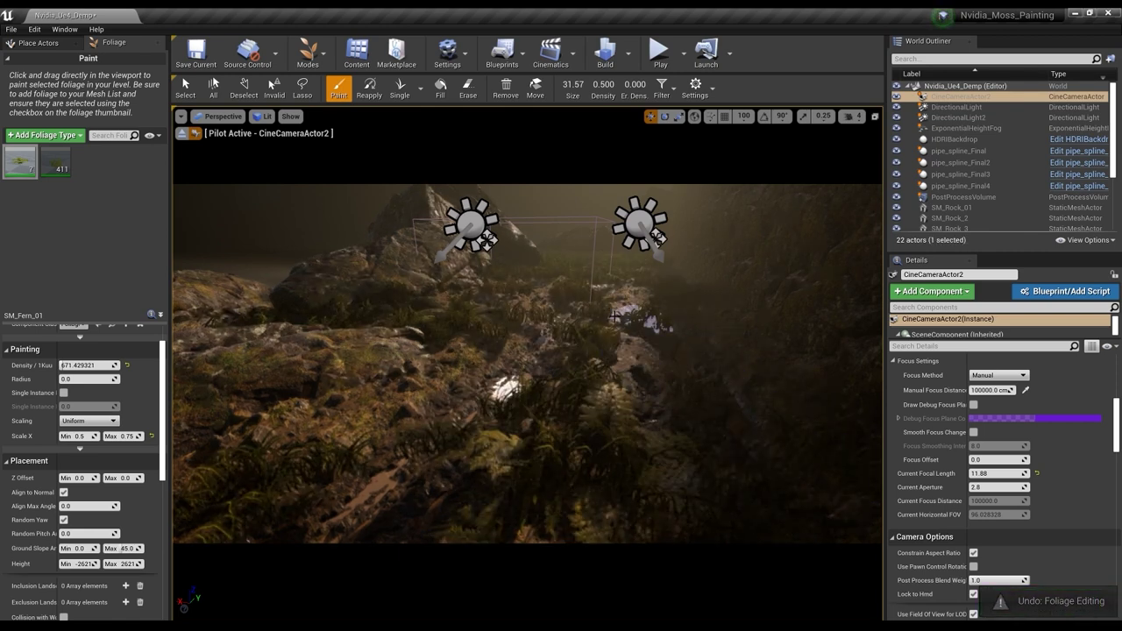
Step: Undo the last fern dab, leave the camera view and erase the ferns at the near end of the road beside the camera
{"action": "key", "text": "ctrl+z"}
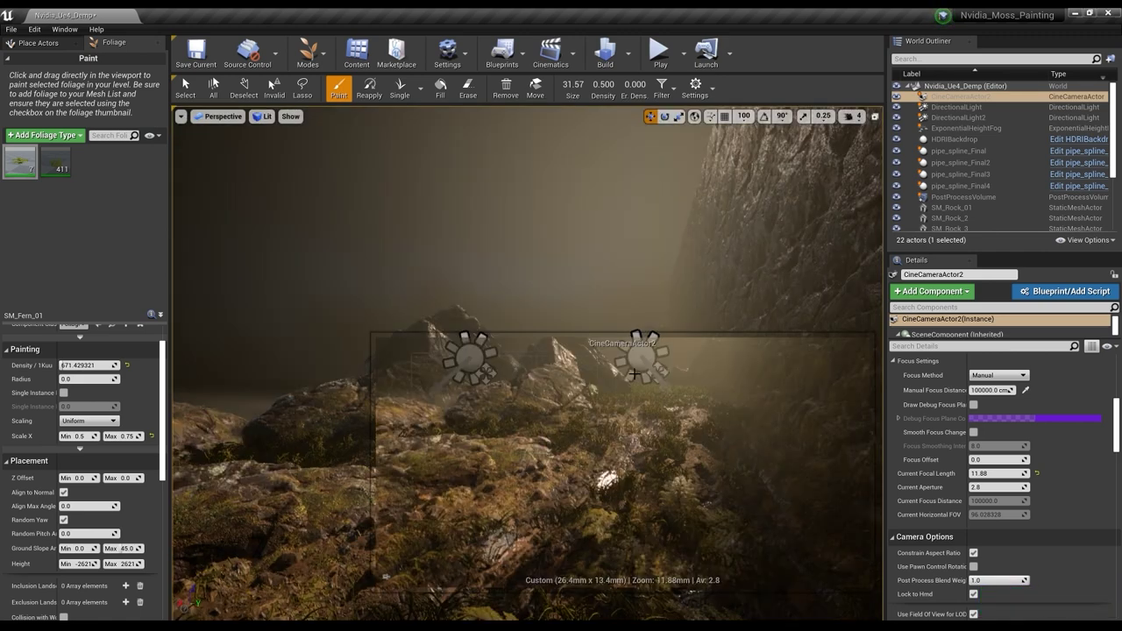
{"action": "right_click_drag", "start_coordinate": [592, 363], "coordinate": [601, 348]}
{"action": "left_click", "coordinate": [386, 577]}
{"action": "right_click_drag", "start_coordinate": [526, 263], "coordinate": [614, 325]}
{"action": "mouse_move", "coordinate": [534, 302]}
{"action": "right_mouse_down"}
{"action": "mouse_move", "coordinate": [532, 280]}
{"action": "mouse_move", "coordinate": [571, 283]}
{"action": "mouse_move", "coordinate": [508, 280]}
{"action": "mouse_move", "coordinate": [506, 331]}
{"action": "right_mouse_up"}
{"action": "right_click_drag", "start_coordinate": [243, 285], "coordinate": [243, 319]}
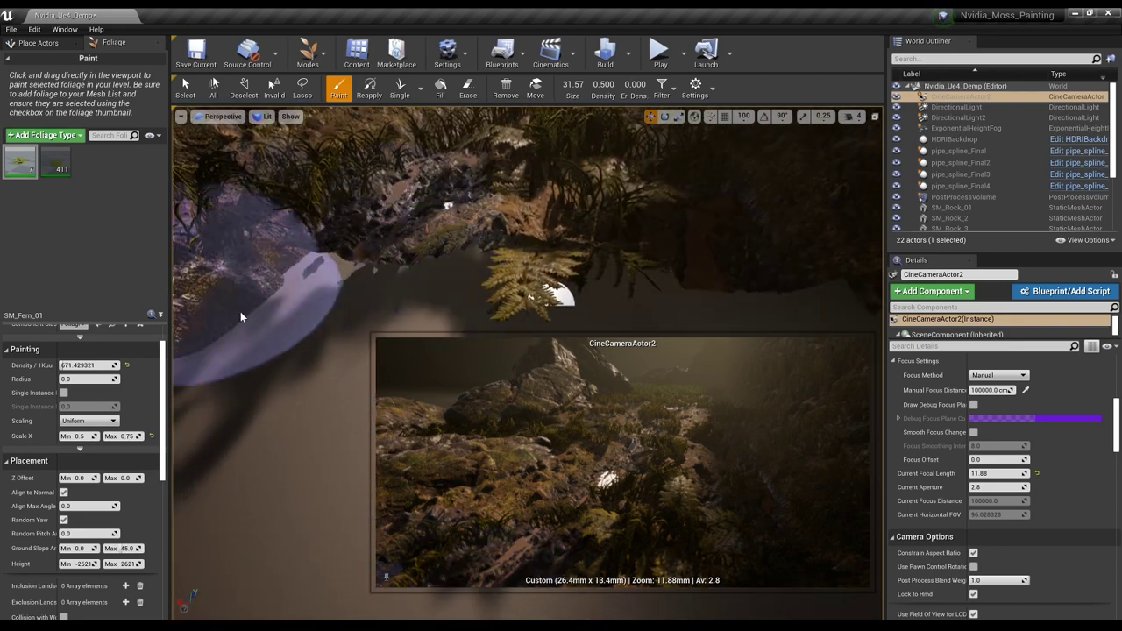
{"action": "left_click", "coordinate": [468, 88]}
{"action": "mouse_move", "coordinate": [539, 237]}
{"action": "left_mouse_down"}
{"action": "mouse_move", "coordinate": [501, 251]}
{"action": "mouse_move", "coordinate": [386, 232]}
{"action": "mouse_move", "coordinate": [188, 351]}
{"action": "left_mouse_up"}
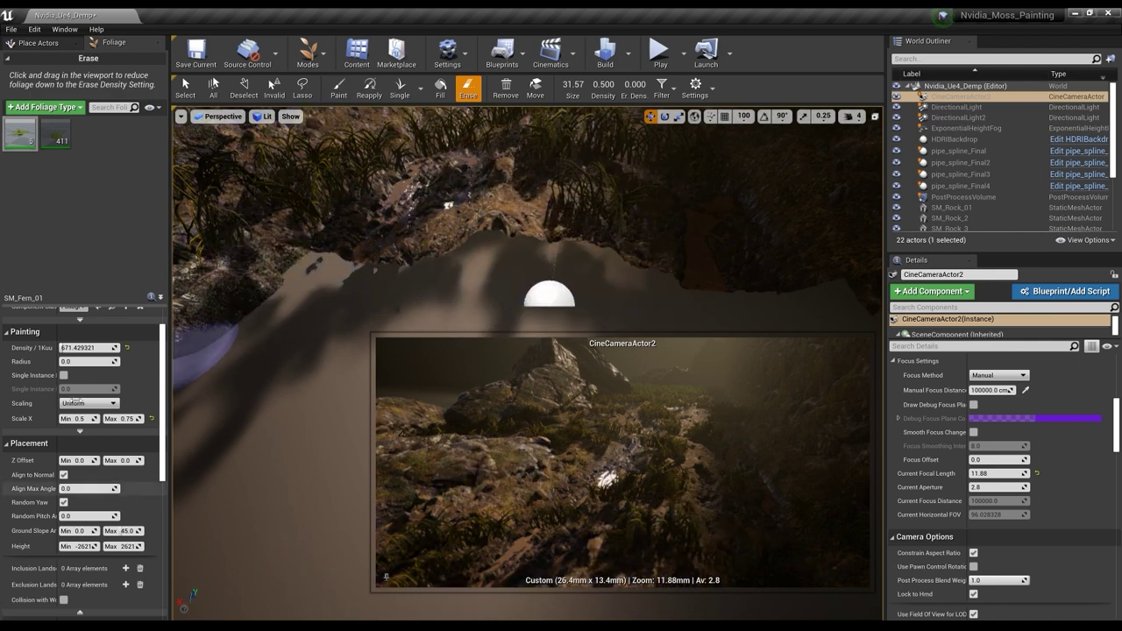
Step: Compare SM_Fern_01 with the SM_Grass_01 foliage settings and set the fern's Z Offset to Min 17 and Max 17
{"action": "scroll", "coordinate": [96, 456], "scroll_direction": "up", "scroll_amount": 3}
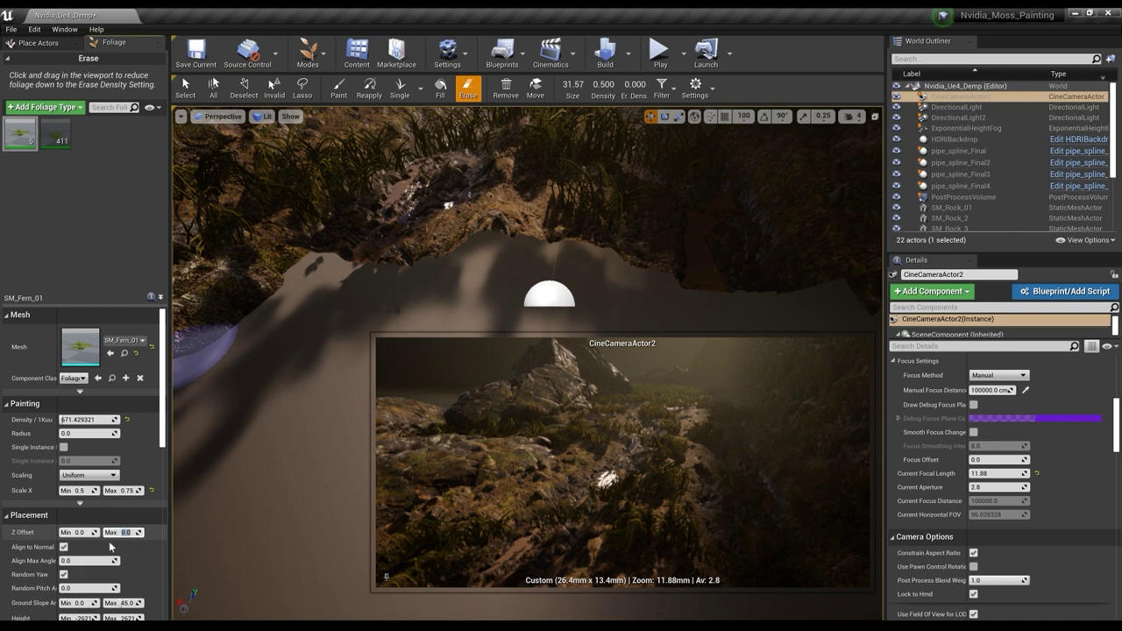
{"action": "left_click", "coordinate": [53, 140]}
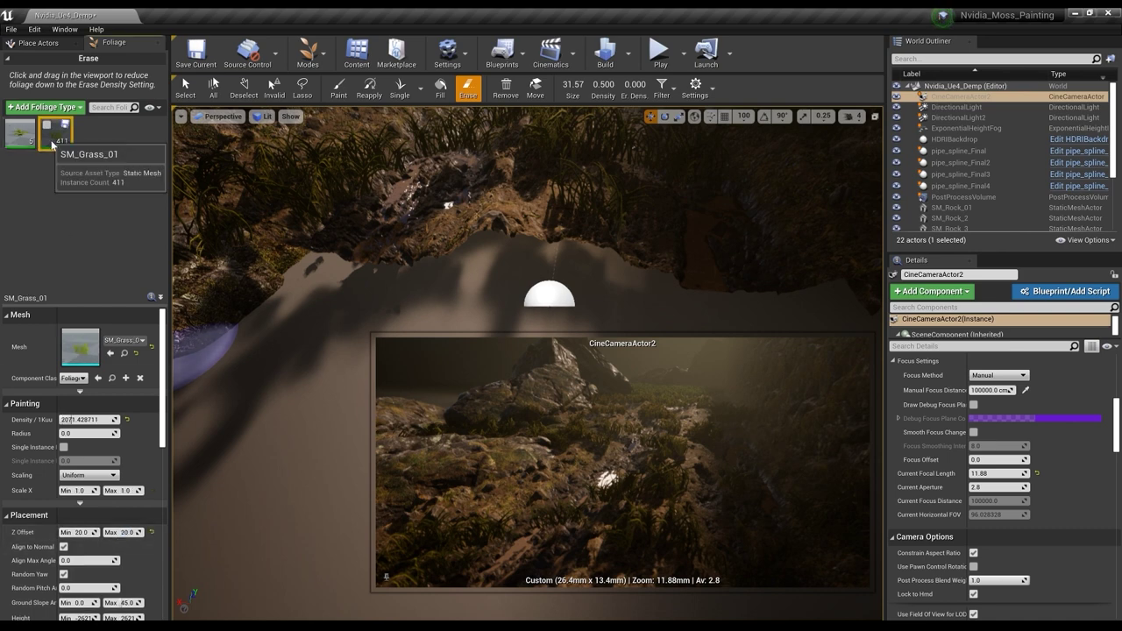
{"action": "left_click", "coordinate": [21, 133]}
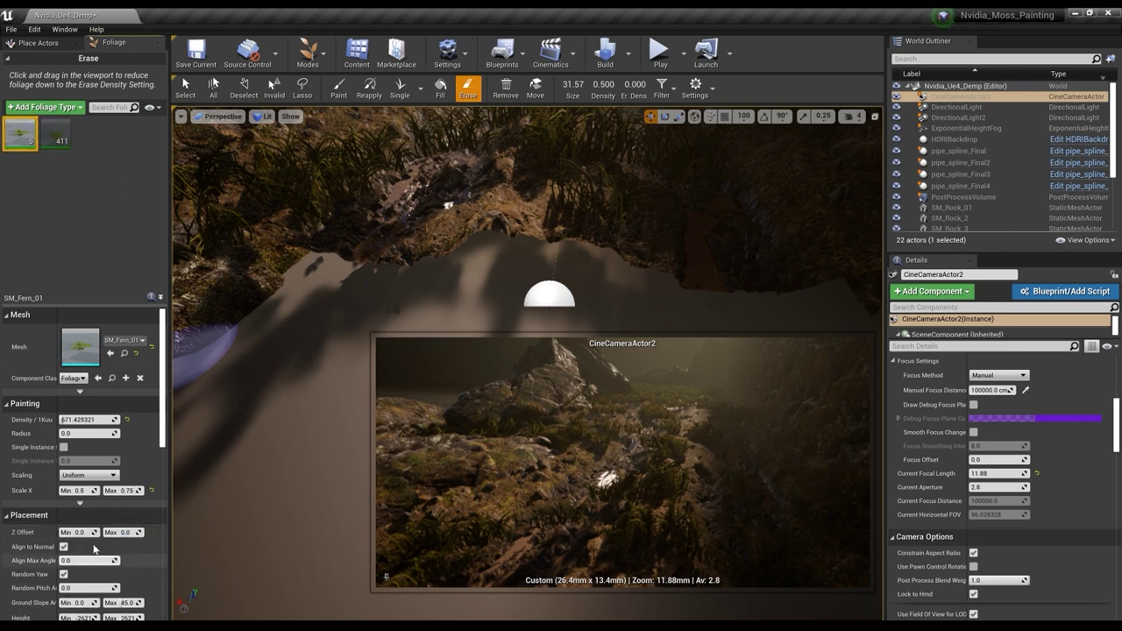
{"action": "left_click", "coordinate": [75, 533]}
{"action": "type", "text": "17"}
{"action": "key", "text": "Tab"}
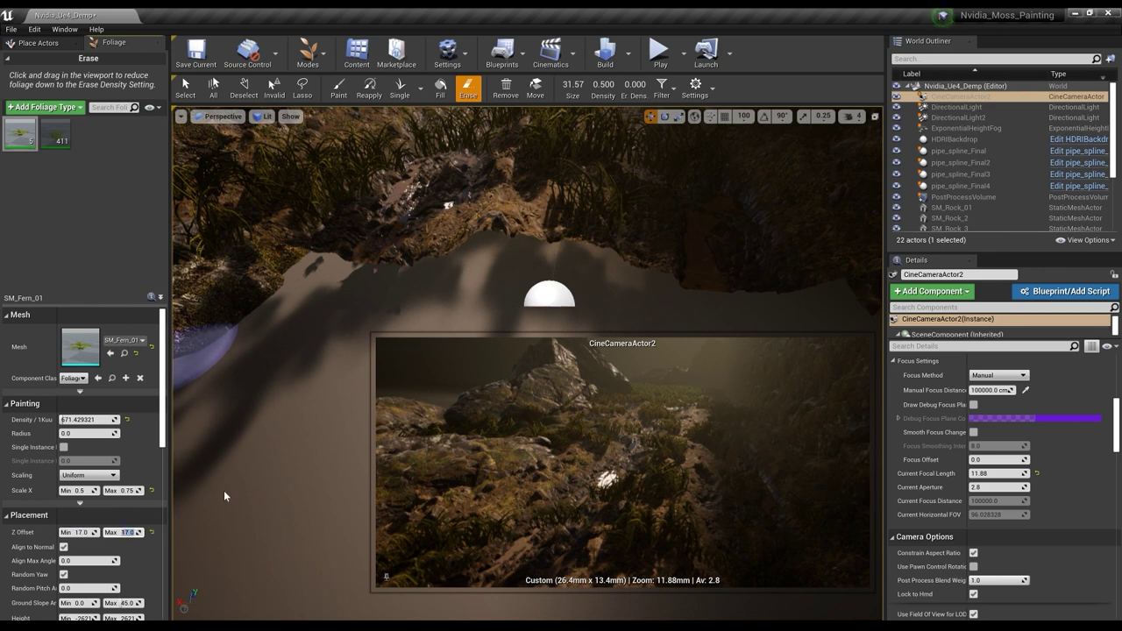
Step: Try painting ferns at the near end of the road beside the camera, undoing each attempt
{"action": "mouse_move", "coordinate": [536, 212]}
{"action": "right_mouse_down"}
{"action": "mouse_move", "coordinate": [554, 235]}
{"action": "mouse_move", "coordinate": [545, 238]}
{"action": "mouse_move", "coordinate": [574, 254]}
{"action": "mouse_move", "coordinate": [508, 255]}
{"action": "right_mouse_up"}
{"action": "left_click", "coordinate": [339, 88]}
{"action": "mouse_move", "coordinate": [508, 254]}
{"action": "left_mouse_down"}
{"action": "mouse_move", "coordinate": [493, 299]}
{"action": "mouse_move", "coordinate": [519, 317]}
{"action": "mouse_move", "coordinate": [491, 299]}
{"action": "left_mouse_up"}
{"action": "key", "text": "ctrl+z"}
{"action": "right_click_drag", "start_coordinate": [515, 247], "coordinate": [549, 233]}
{"action": "left_click", "coordinate": [534, 277]}
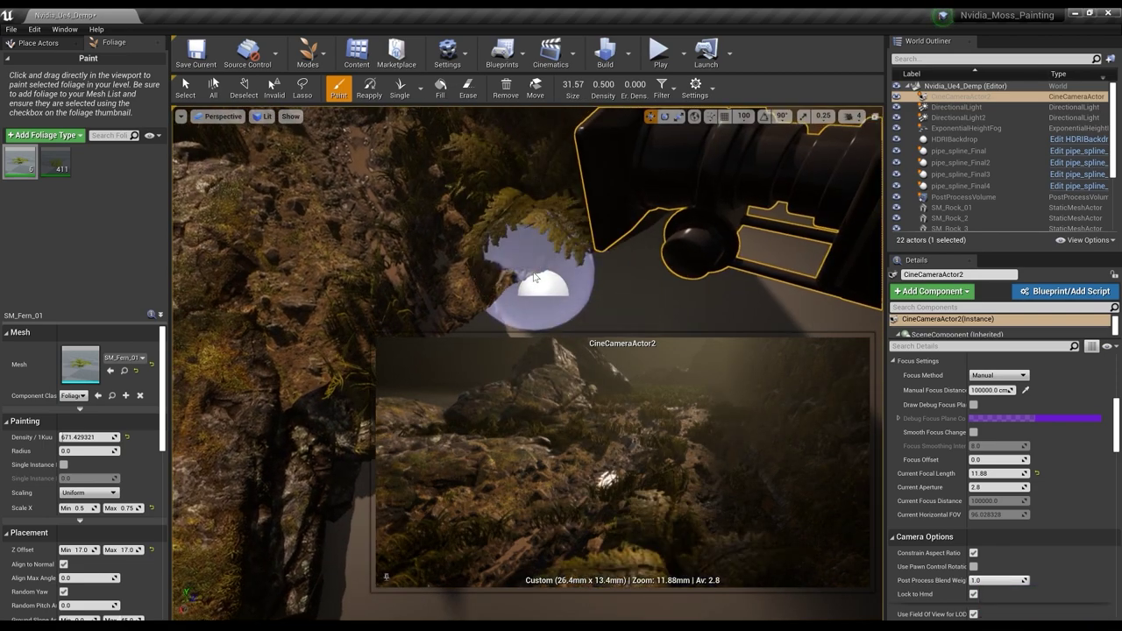
{"action": "key", "text": "ctrl+z"}
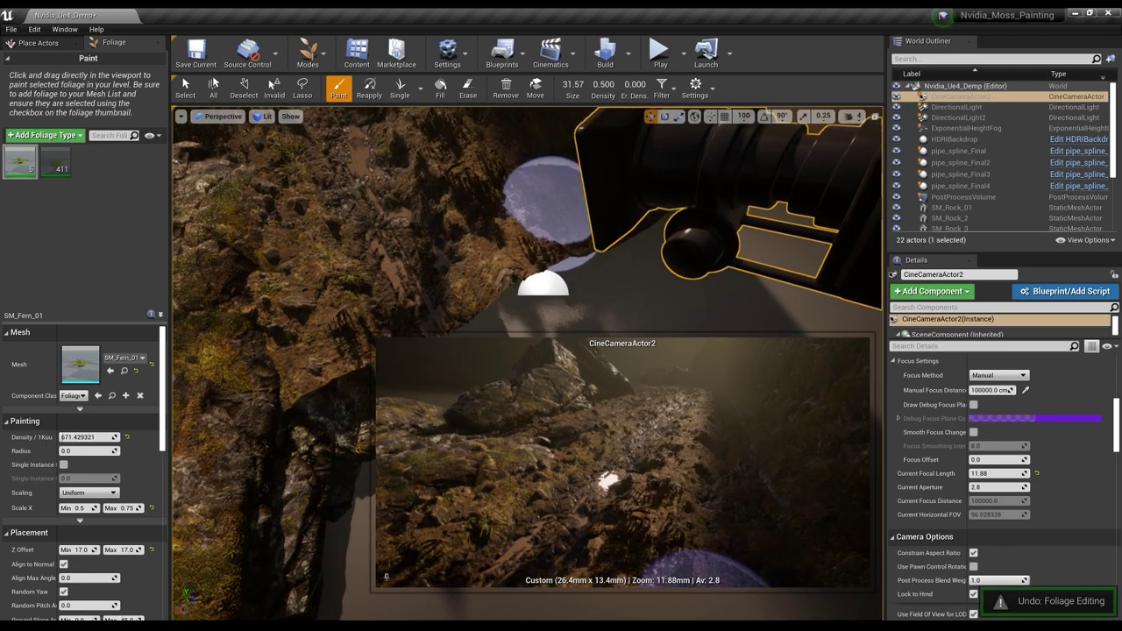
Step: Paint a few ferns over the road in front of the camera, undoing and redoing dabs to vary their placement
{"action": "mouse_move", "coordinate": [553, 206]}
{"action": "right_mouse_down"}
{"action": "mouse_move", "coordinate": [542, 210]}
{"action": "mouse_move", "coordinate": [552, 206]}
{"action": "mouse_move", "coordinate": [663, 304]}
{"action": "right_mouse_up"}
{"action": "left_click_drag", "start_coordinate": [664, 303], "coordinate": [577, 212]}
{"action": "mouse_move", "coordinate": [669, 273]}
{"action": "left_mouse_down"}
{"action": "mouse_move", "coordinate": [649, 245]}
{"action": "mouse_move", "coordinate": [585, 233]}
{"action": "left_mouse_up"}
{"action": "right_click_drag", "start_coordinate": [584, 233], "coordinate": [574, 226]}
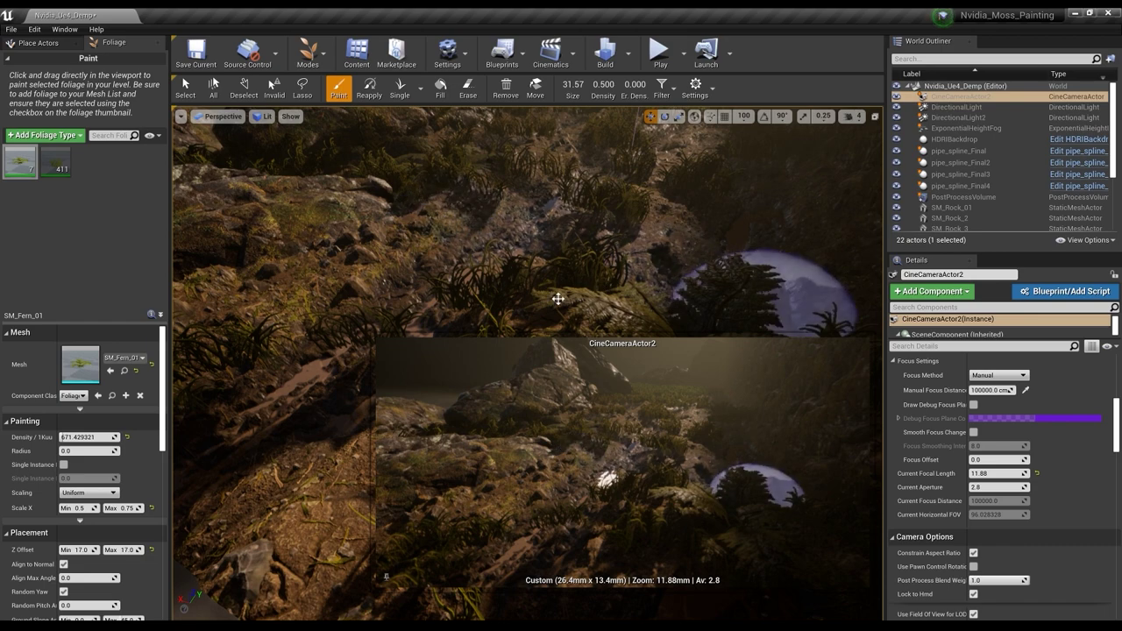
{"action": "left_click", "coordinate": [460, 233]}
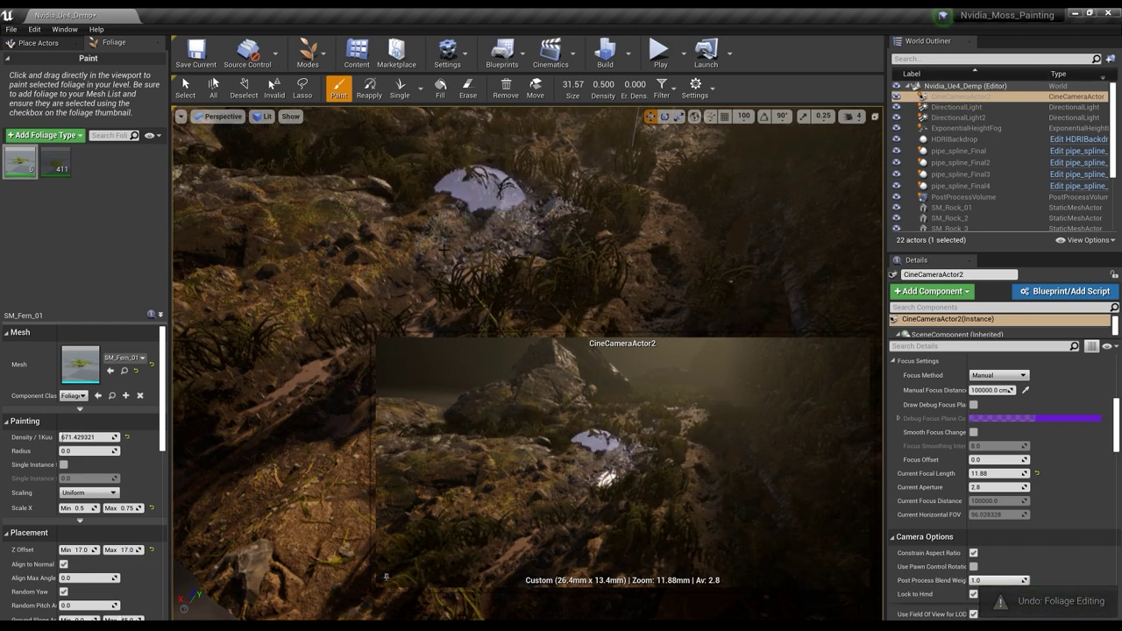
{"action": "key", "text": "ctrl+z"}
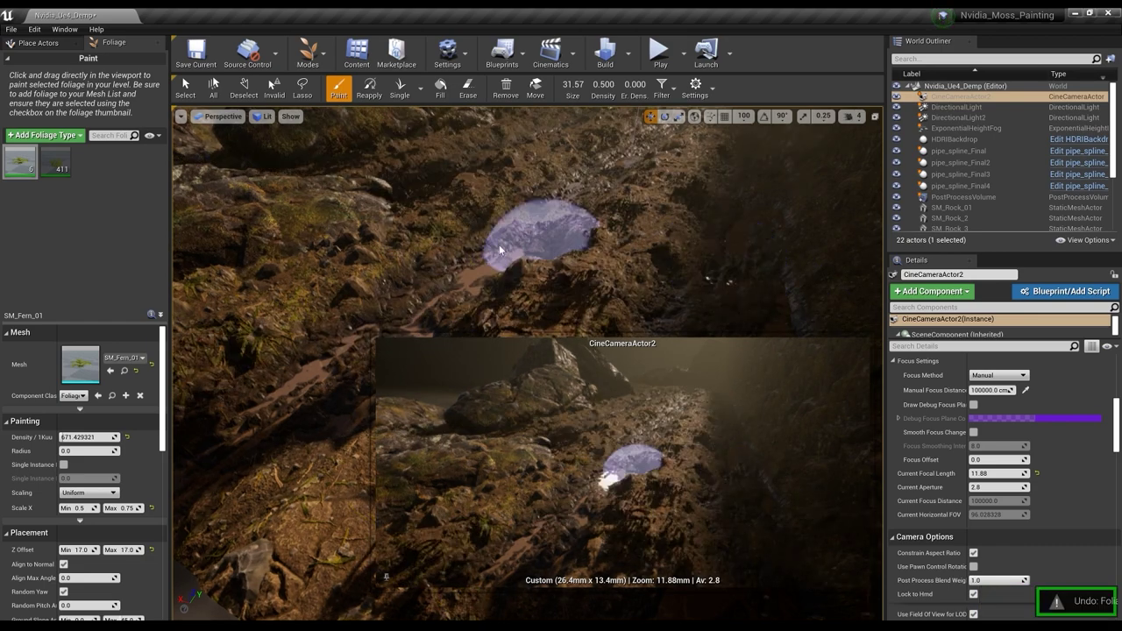
{"action": "left_click", "coordinate": [449, 219]}
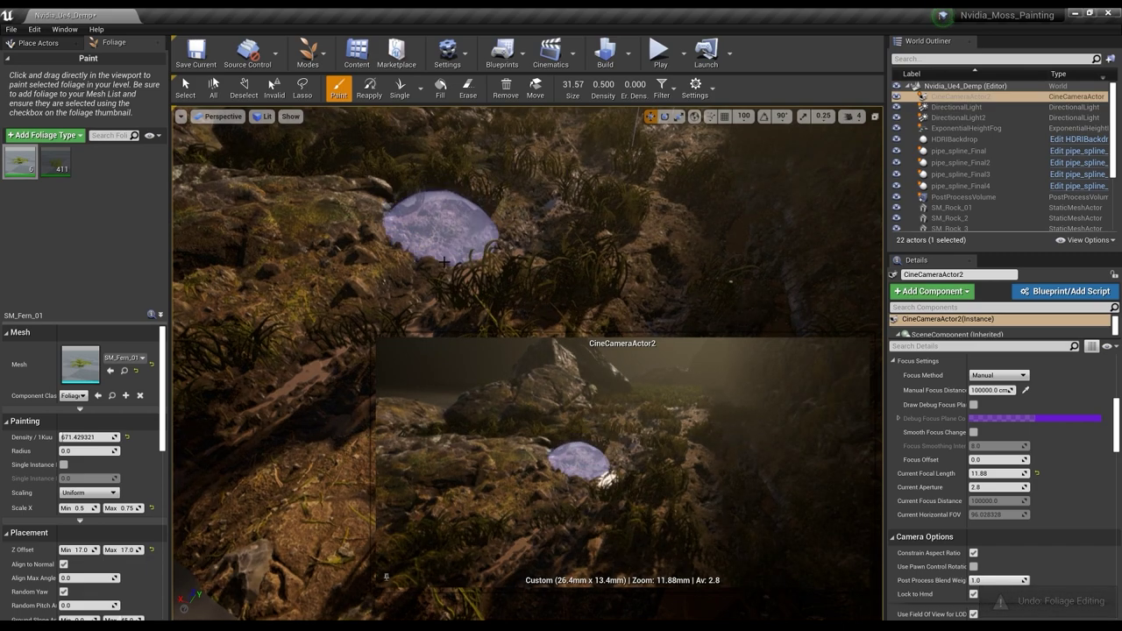
{"action": "key", "text": "ctrl+z"}
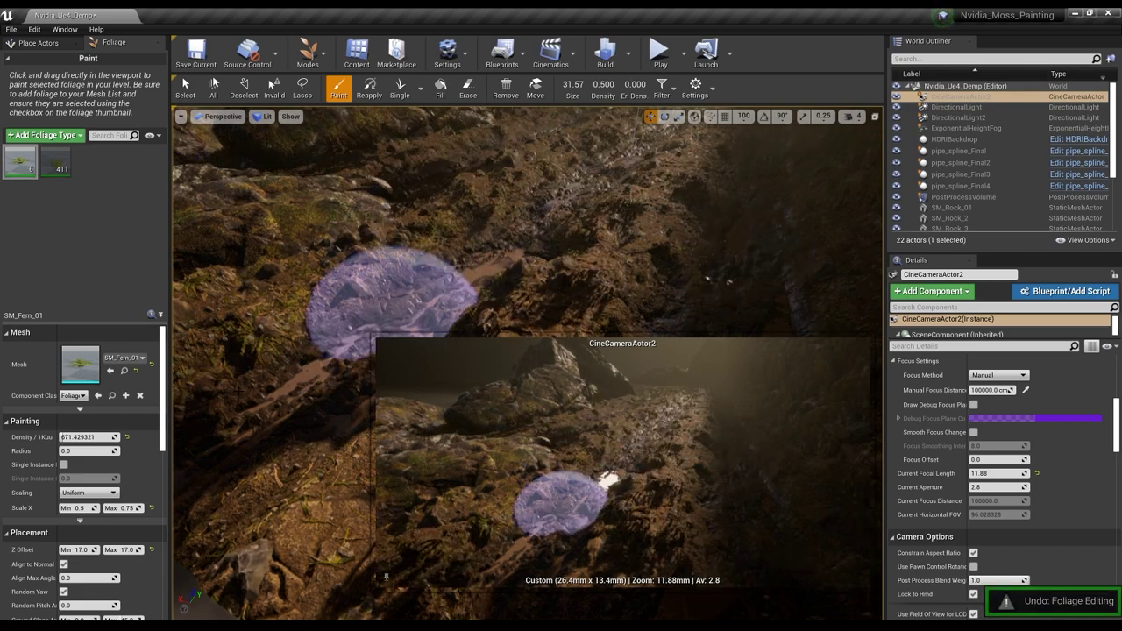
{"action": "key", "text": "ctrl+y"}
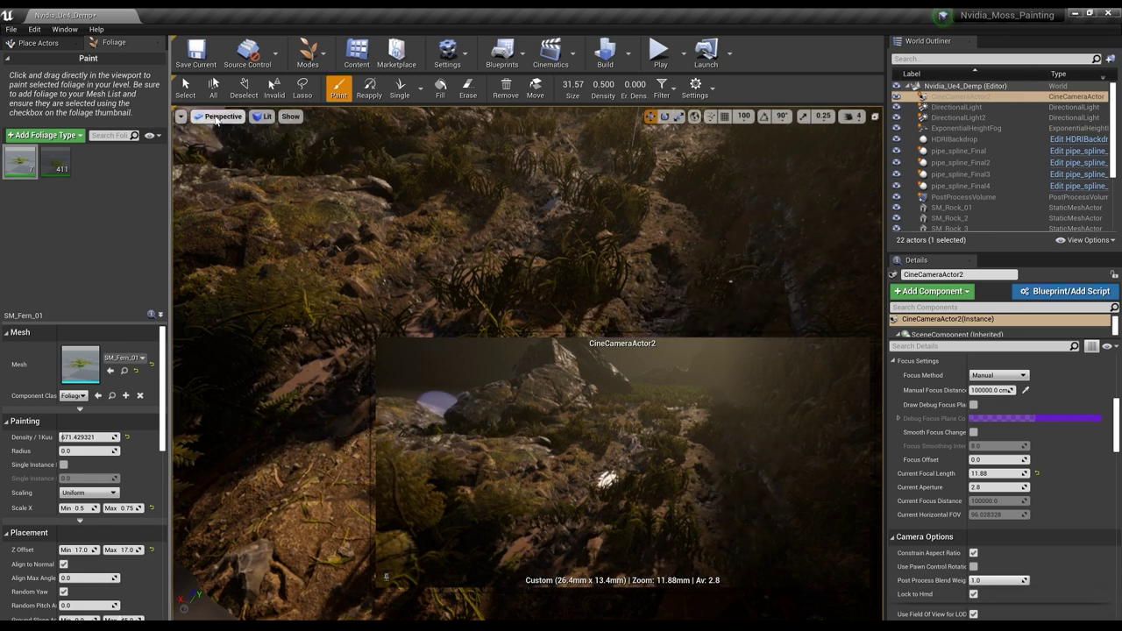
Step: Look through CineCameraActor2 and undo the last fern dabs
{"action": "left_click", "coordinate": [221, 116]}
{"action": "left_click", "coordinate": [238, 247]}
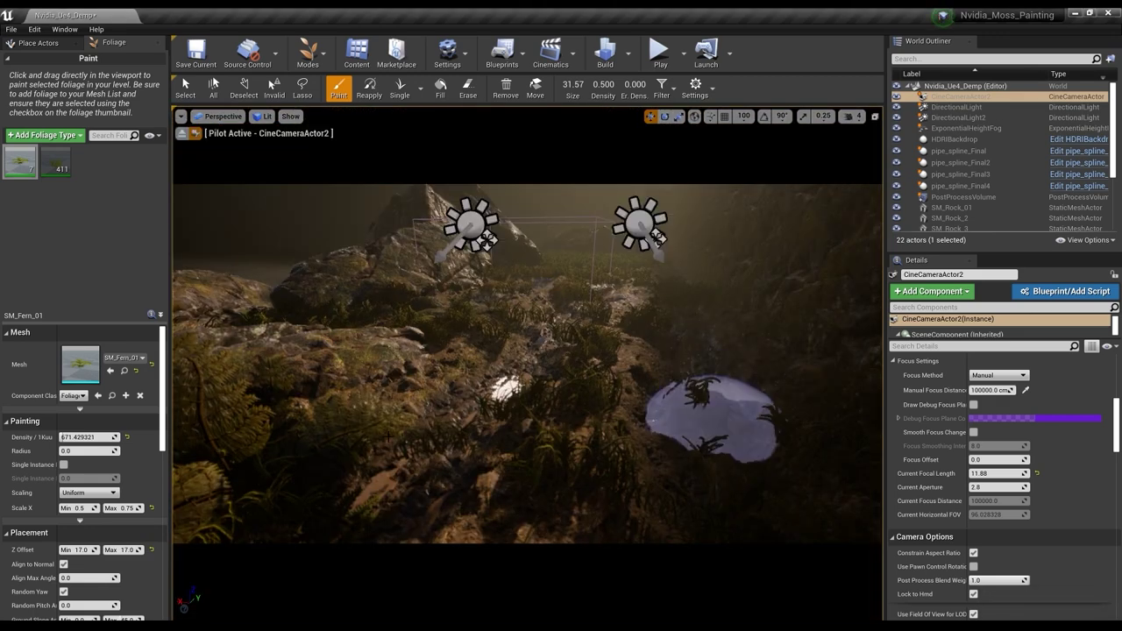
{"action": "key", "text": "ctrl+z"}
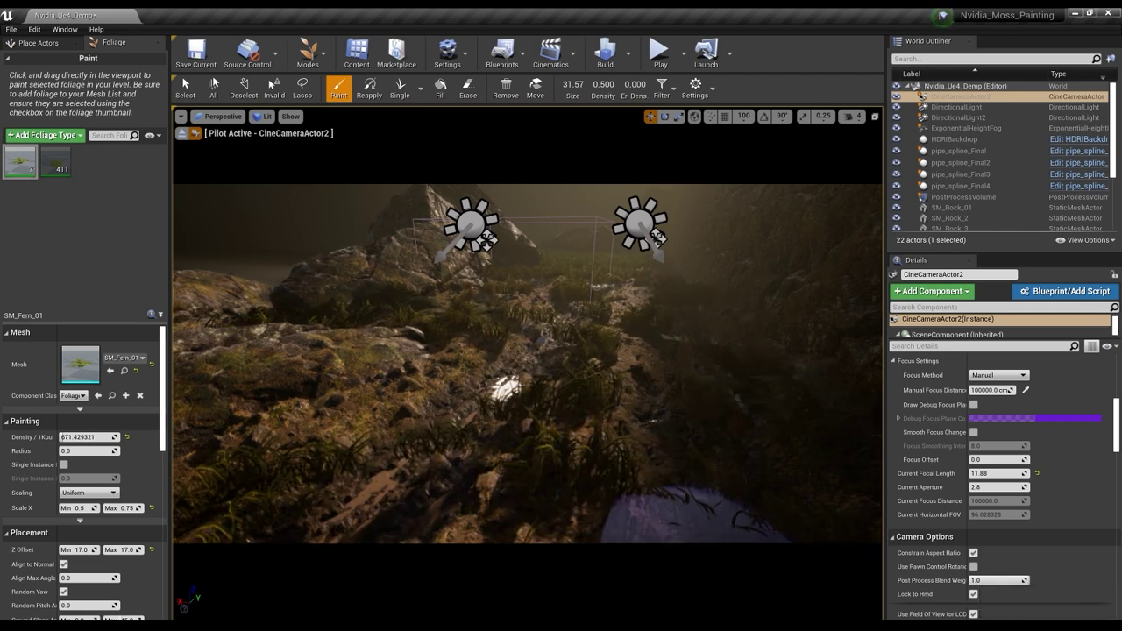
{"action": "key", "text": "ctrl+z"}
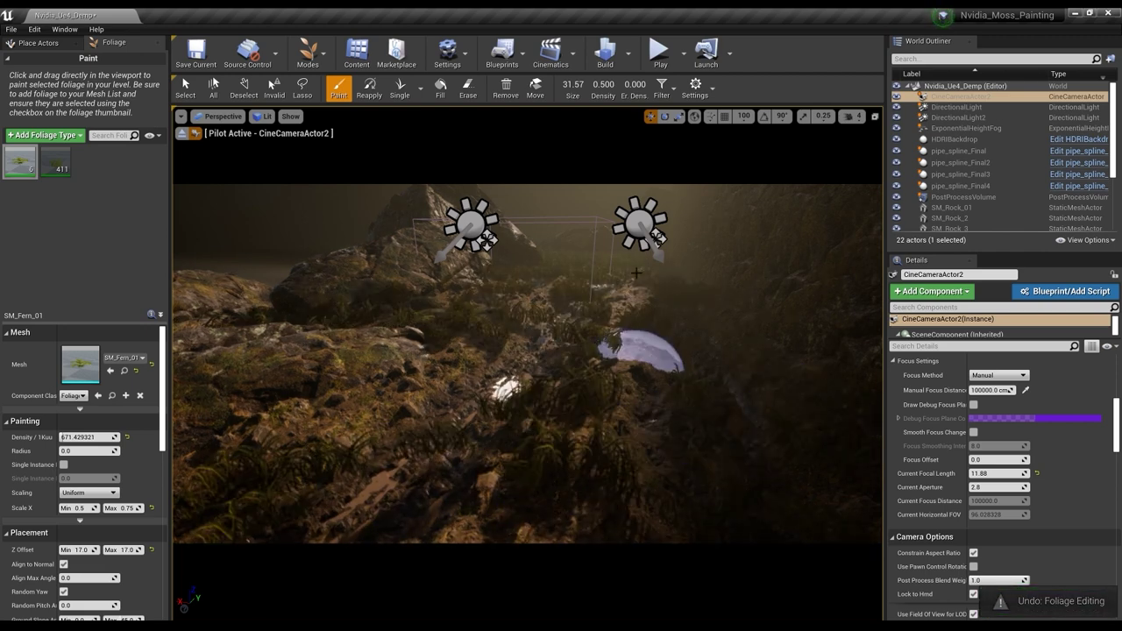
Step: Paint ferns on the distant road and on both sides of the foreground in the camera view, undoing unwanted dabs
{"action": "mouse_move", "coordinate": [595, 301]}
{"action": "left_mouse_down"}
{"action": "mouse_move", "coordinate": [591, 367]}
{"action": "mouse_move", "coordinate": [618, 361]}
{"action": "mouse_move", "coordinate": [488, 518]}
{"action": "left_mouse_up"}
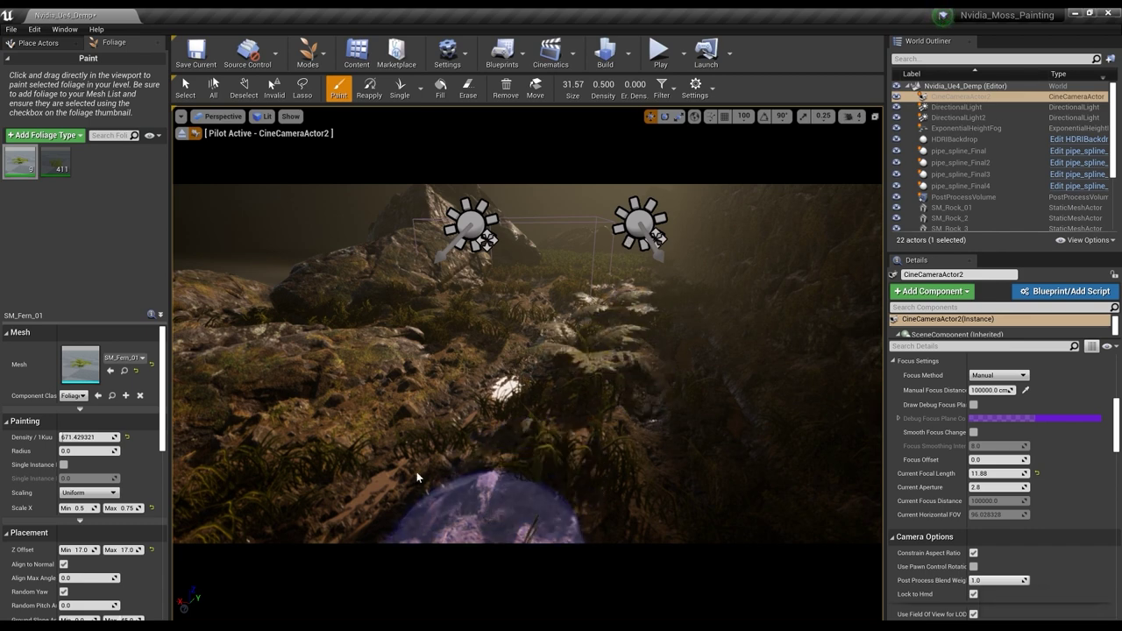
{"action": "key", "text": "ctrl+z"}
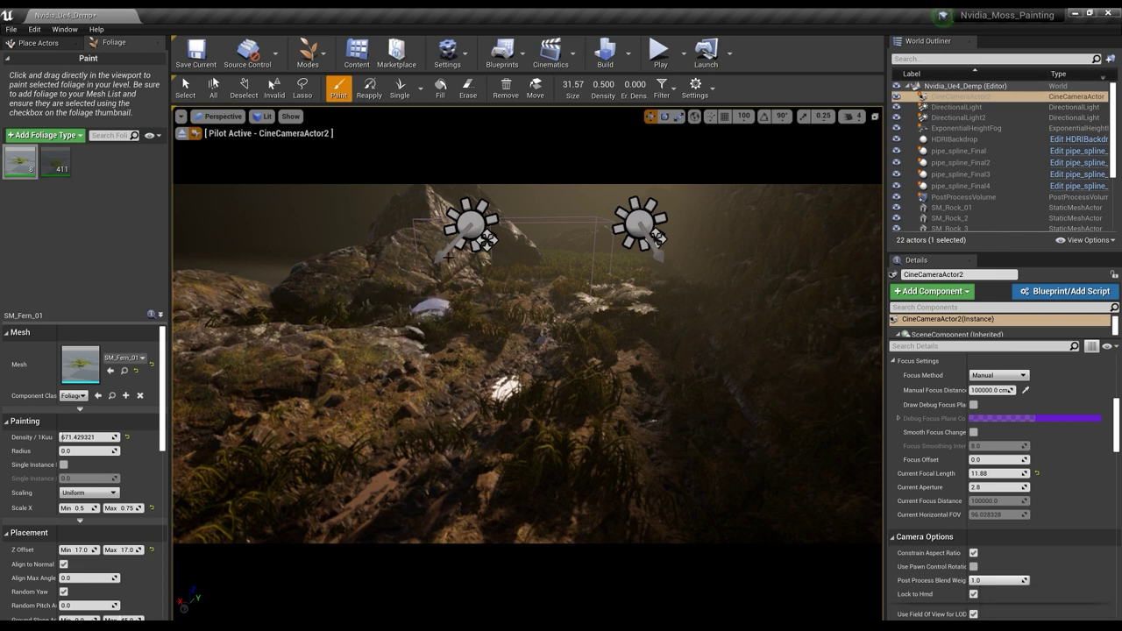
{"action": "key", "text": "ctrl+z"}
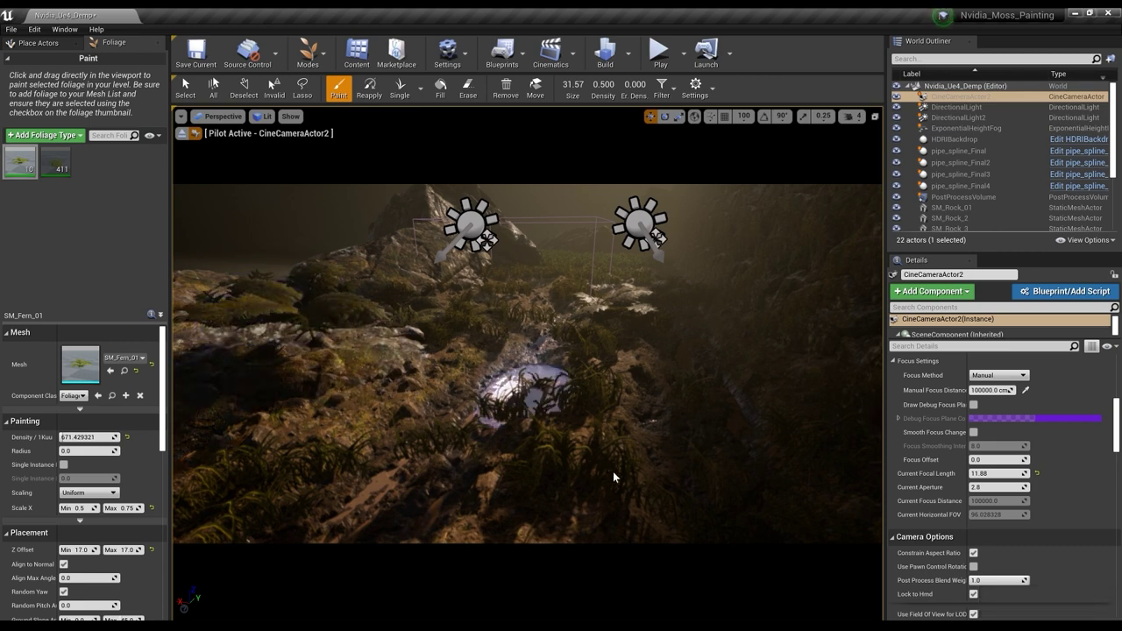
{"action": "key", "text": "ctrl+z"}
{"action": "key", "text": "ctrl+z"}
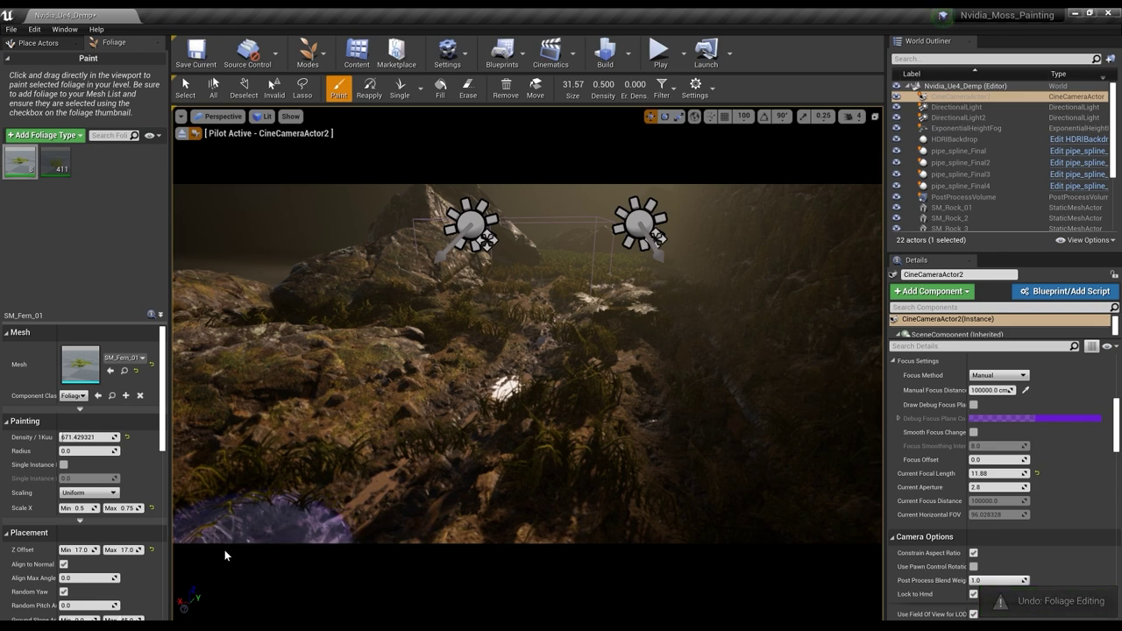
{"action": "left_click", "coordinate": [224, 556]}
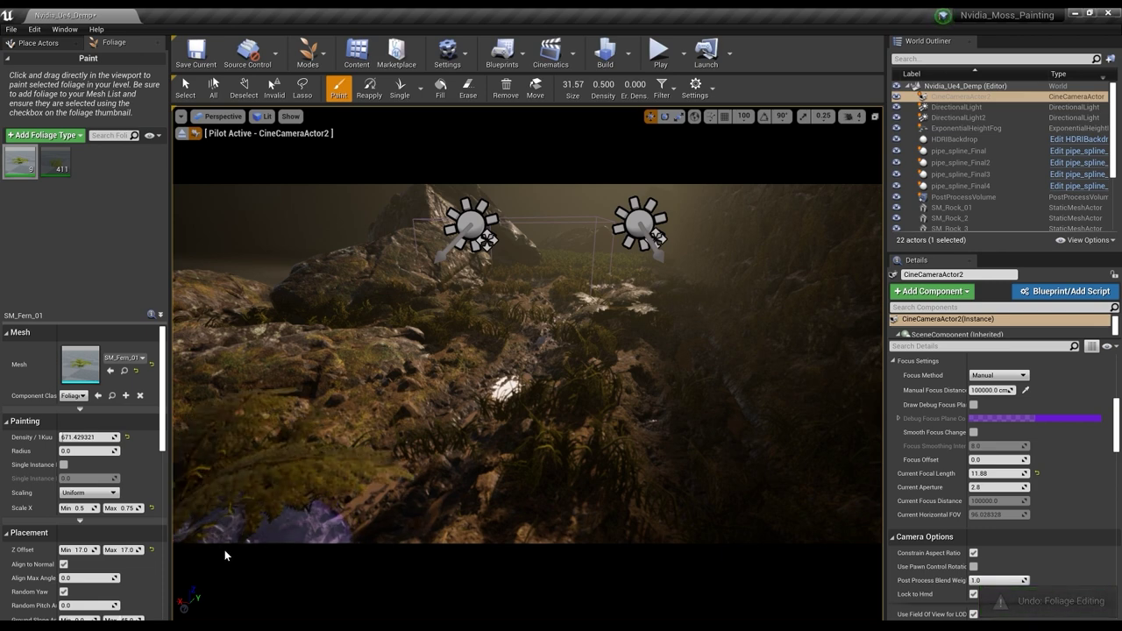
{"action": "left_click", "coordinate": [823, 536]}
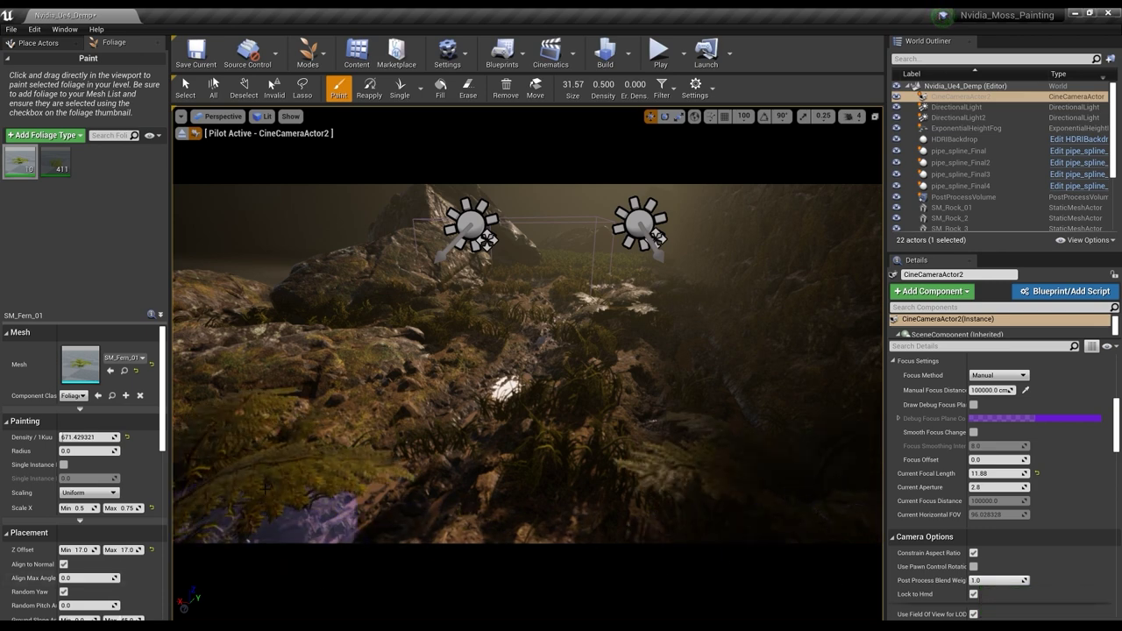
Step: Erase the fern in the near left foreground of the camera view and paint a new one there
{"action": "left_click", "coordinate": [468, 89]}
{"action": "left_click", "coordinate": [224, 531]}
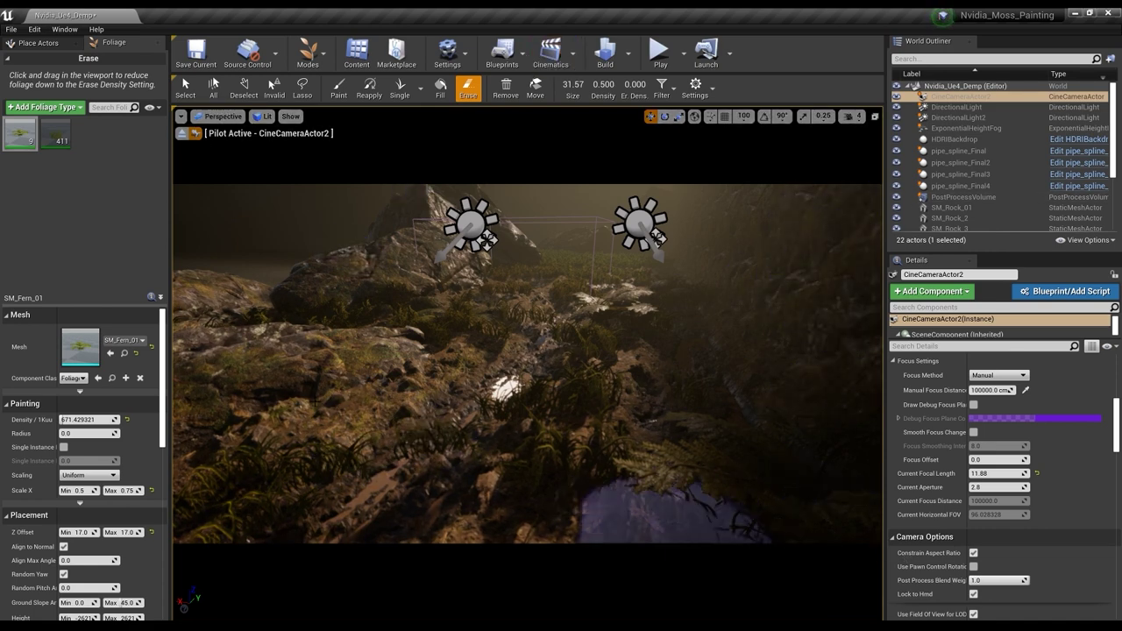
{"action": "left_click", "coordinate": [343, 91]}
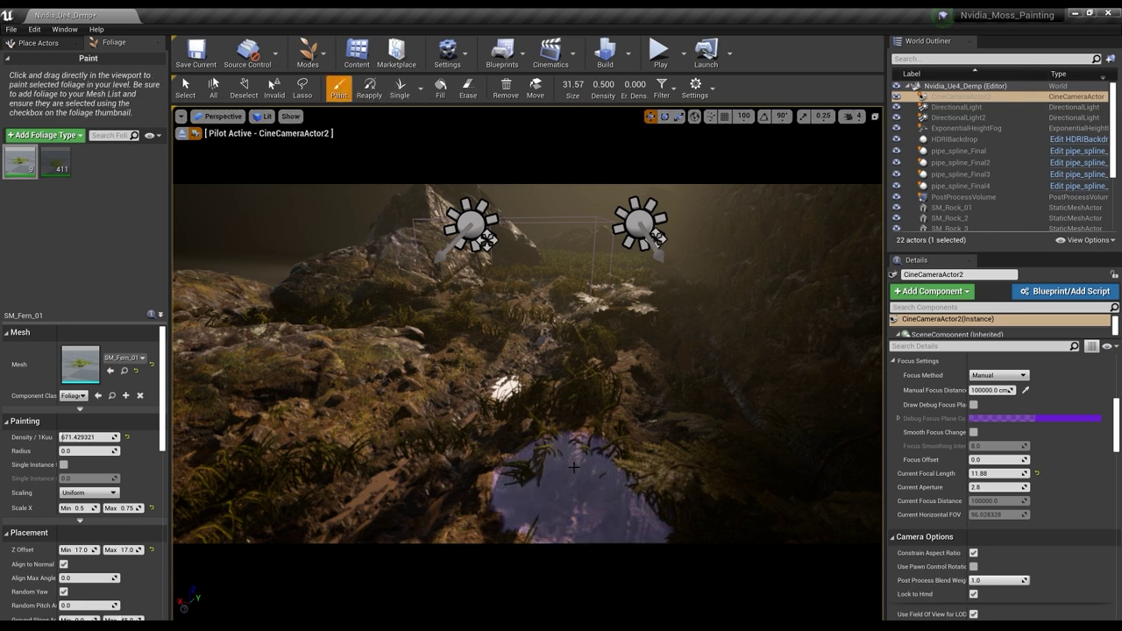
{"action": "left_click", "coordinate": [270, 496]}
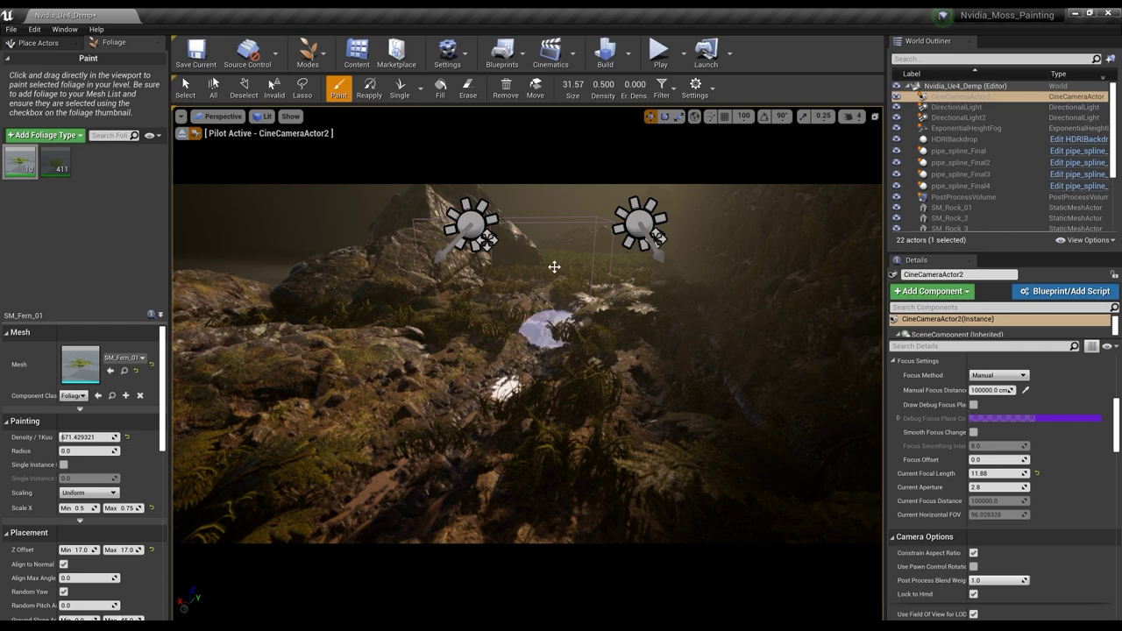
Step: Leave the camera view, paint more ferns along the far stretch of road behind the rocks and return to CineCameraActor2
{"action": "left_click", "coordinate": [182, 134]}
{"action": "right_click_drag", "start_coordinate": [526, 263], "coordinate": [662, 312]}
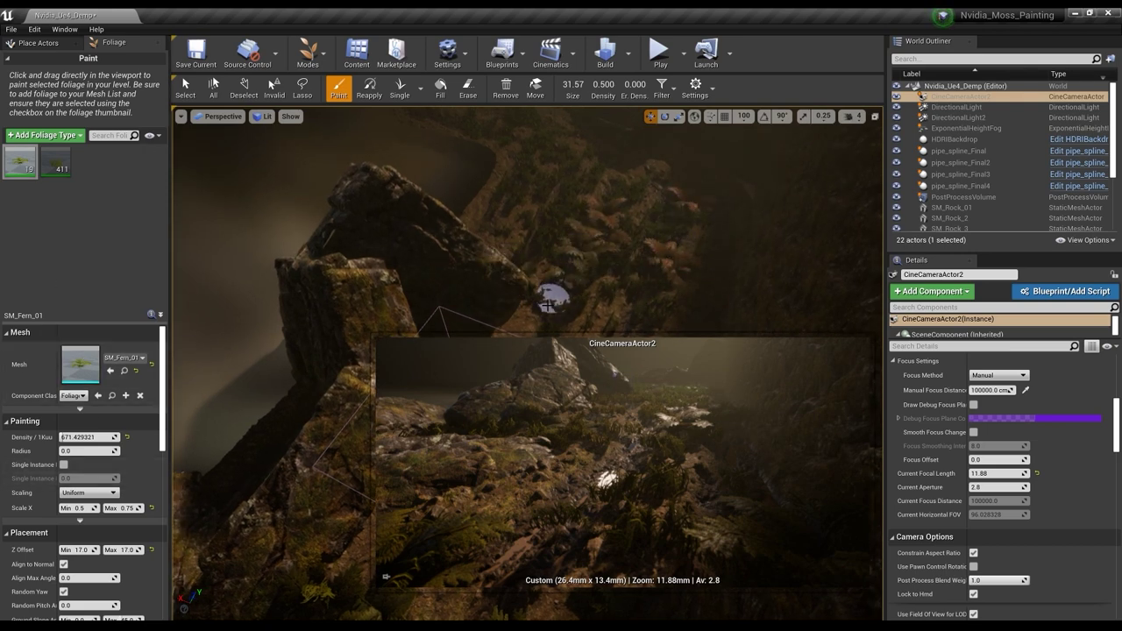
{"action": "left_click", "coordinate": [226, 117]}
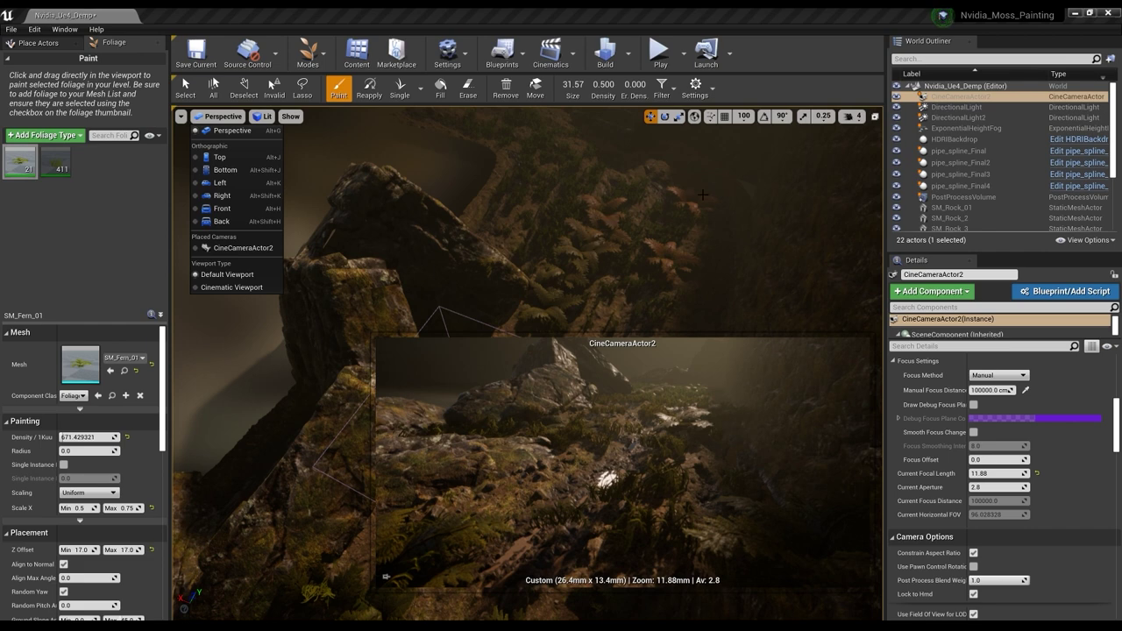
{"action": "left_click", "coordinate": [238, 248]}
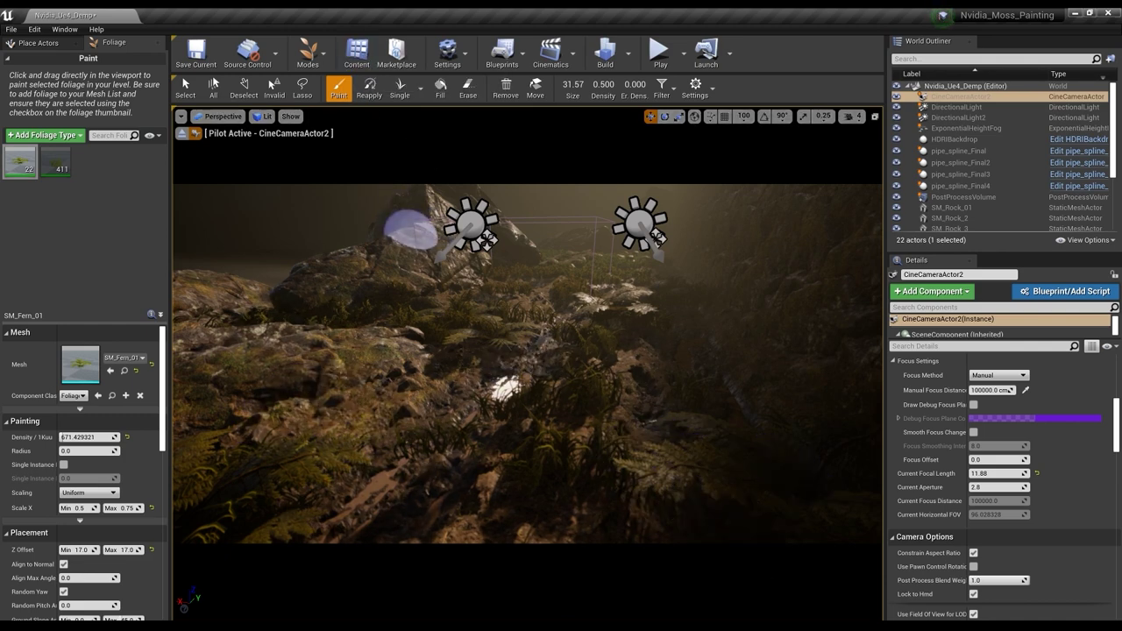
Step: Open the M_Foliage_01 material from the Nvidia Materials folder and examine its node graph
{"action": "left_click", "coordinate": [355, 55]}
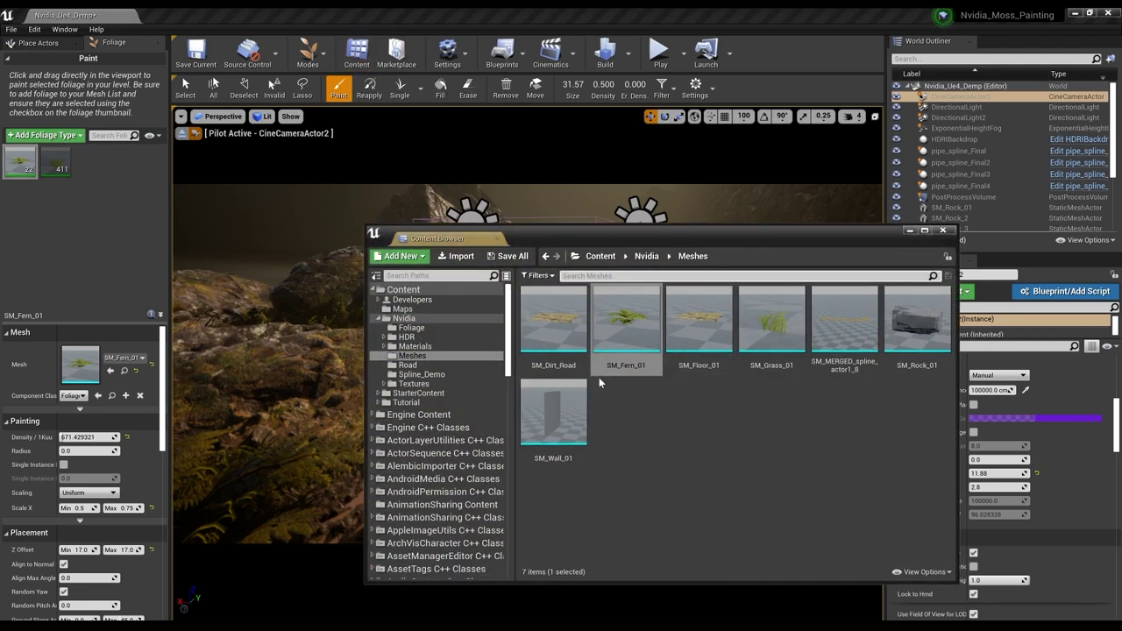
{"action": "left_click", "coordinate": [415, 346]}
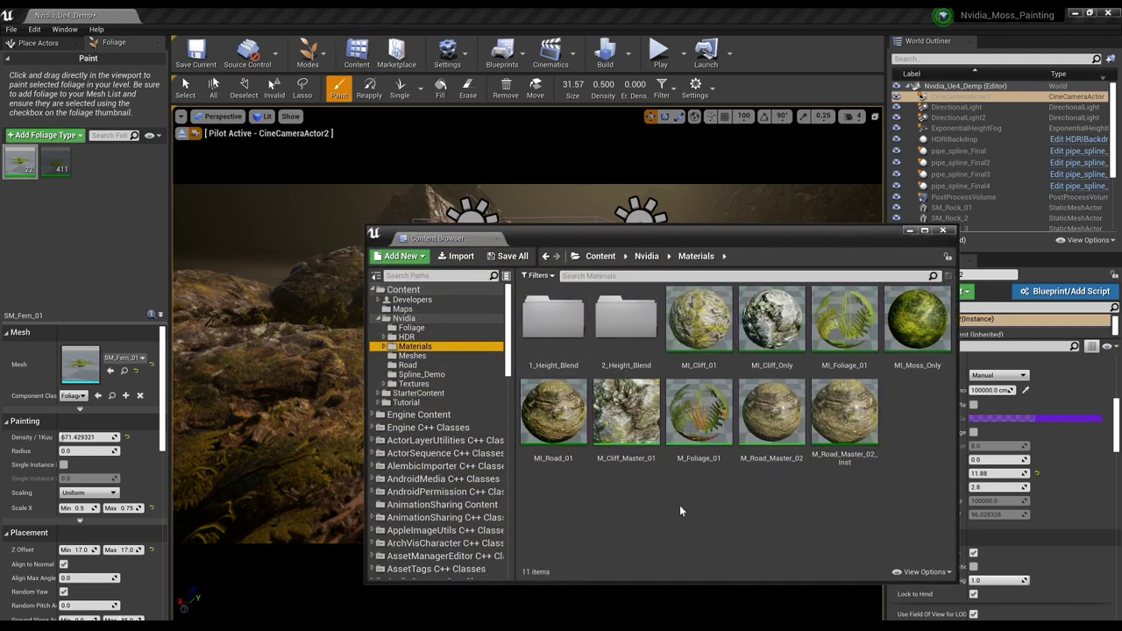
{"action": "double_click", "coordinate": [687, 414]}
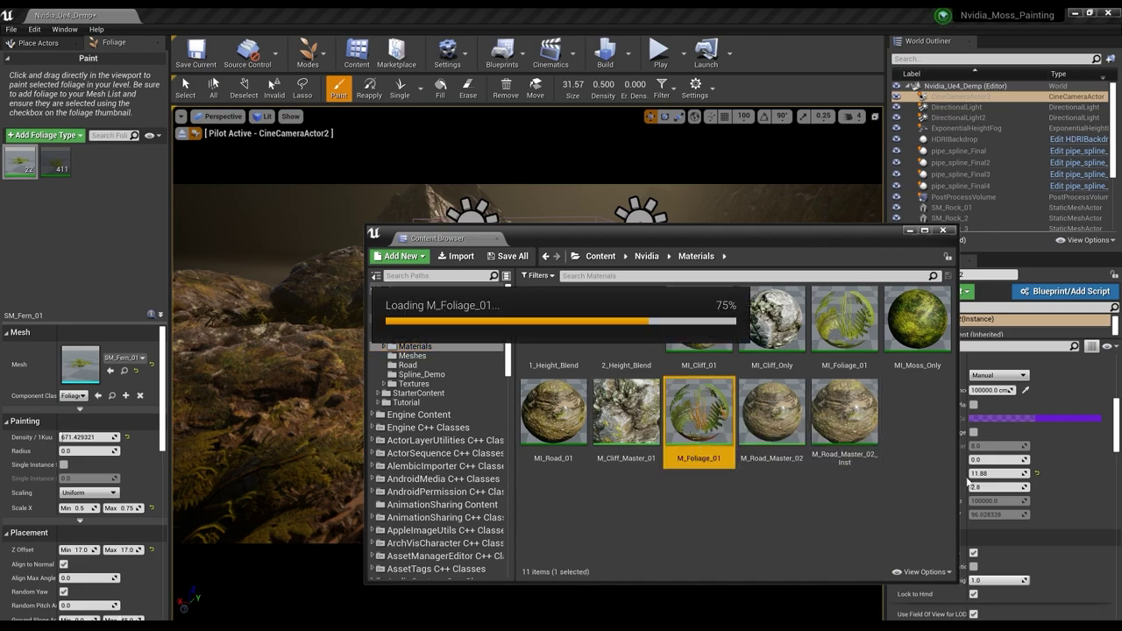
{"action": "scroll", "coordinate": [601, 167], "scroll_direction": "down", "scroll_amount": 7}
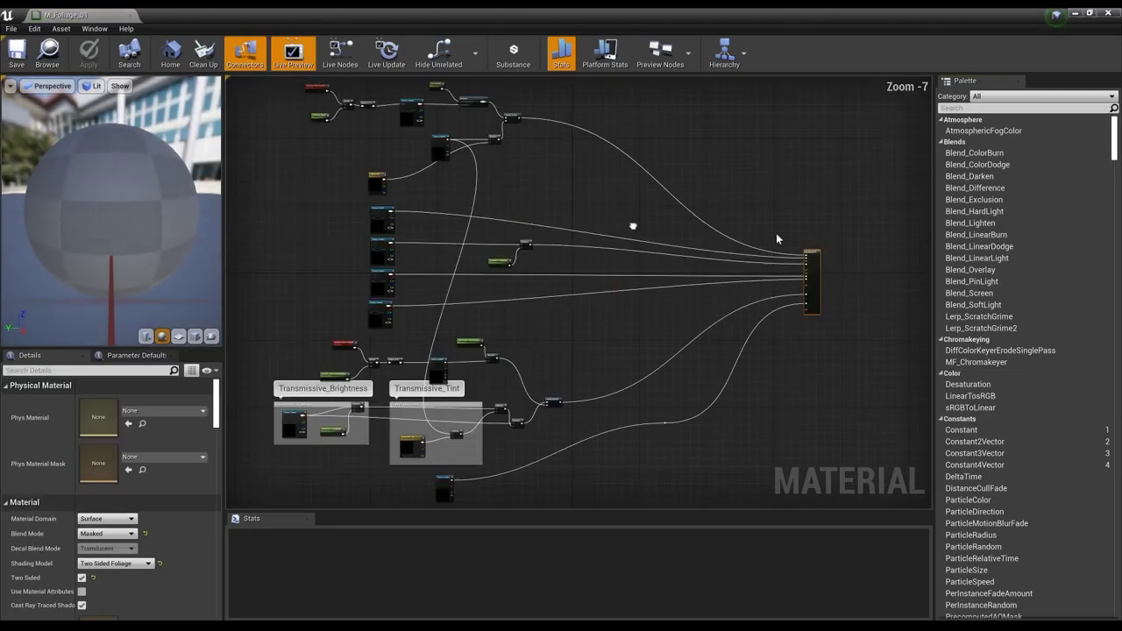
{"action": "right_click_drag", "start_coordinate": [453, 261], "coordinate": [329, 249]}
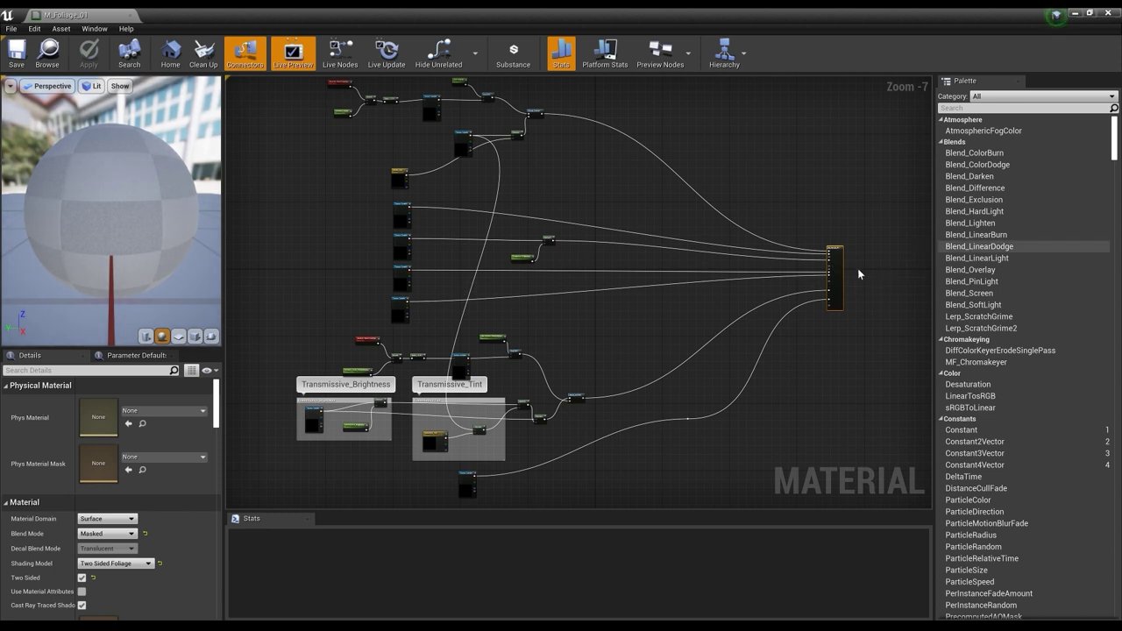
Step: Examine the M_Foliage_01 output node and the variation nodes fed by Absolute World Position and Variation_Scale
{"action": "scroll", "coordinate": [859, 274], "scroll_direction": "up", "scroll_amount": 6}
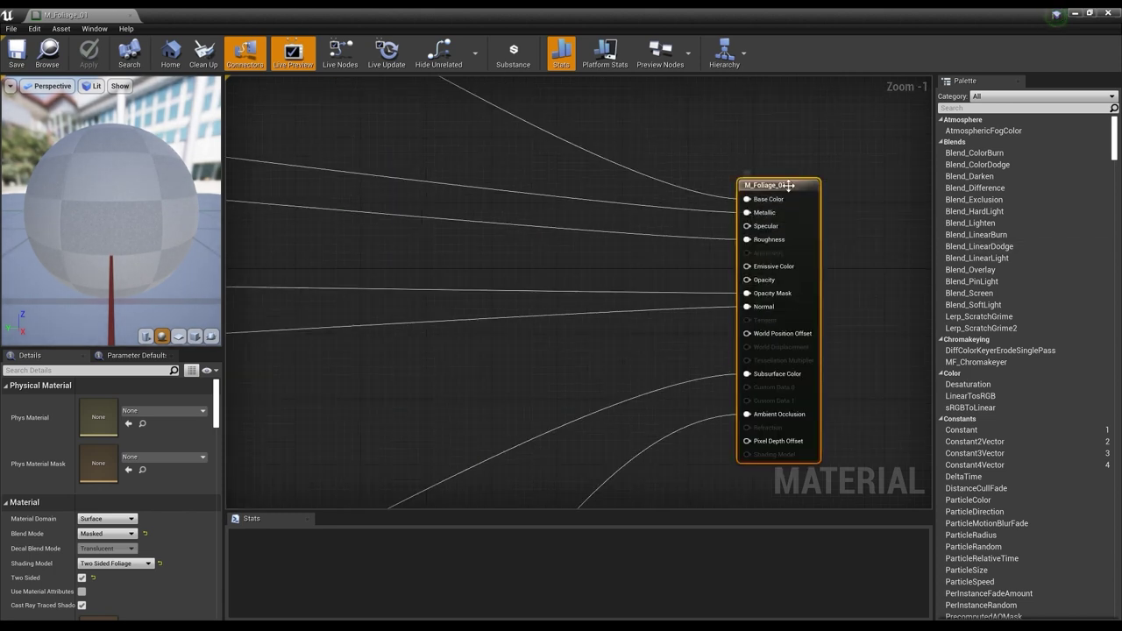
{"action": "scroll", "coordinate": [446, 196], "scroll_direction": "down", "scroll_amount": 2}
{"action": "right_click_drag", "start_coordinate": [446, 195], "coordinate": [849, 356]}
{"action": "scroll", "coordinate": [464, 225], "scroll_direction": "down", "scroll_amount": 2}
{"action": "scroll", "coordinate": [464, 226], "scroll_direction": "down", "scroll_amount": 2}
{"action": "right_click_drag", "start_coordinate": [456, 223], "coordinate": [701, 332]}
{"action": "right_click_drag", "start_coordinate": [613, 505], "coordinate": [567, 412]}
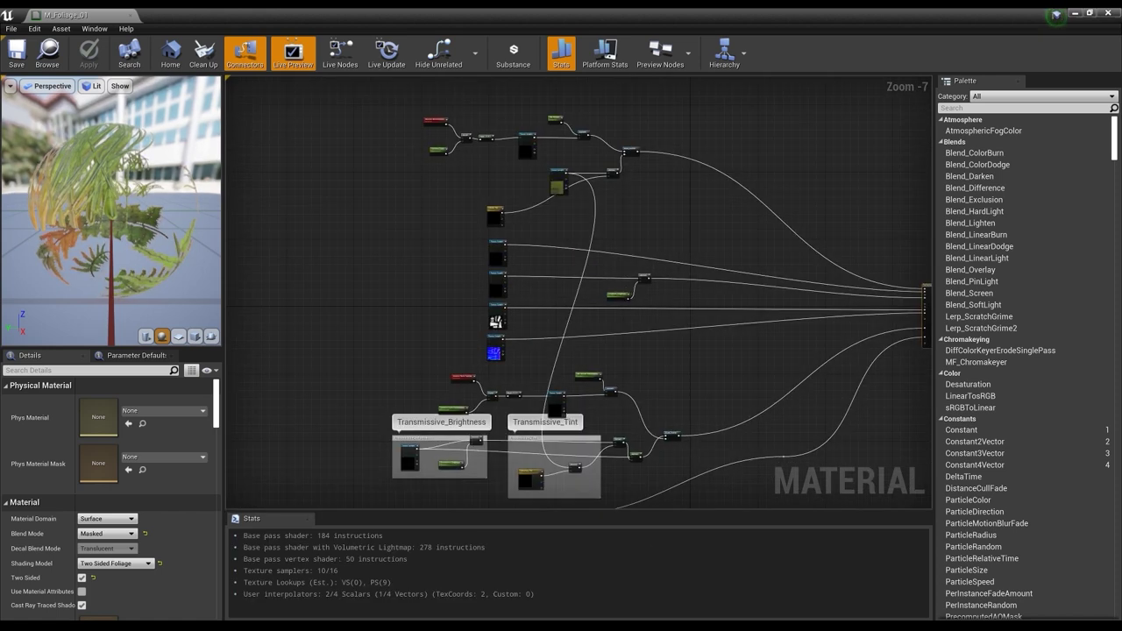
{"action": "right_click_drag", "start_coordinate": [626, 293], "coordinate": [550, 334]}
{"action": "scroll", "coordinate": [403, 279], "scroll_direction": "up", "scroll_amount": 5}
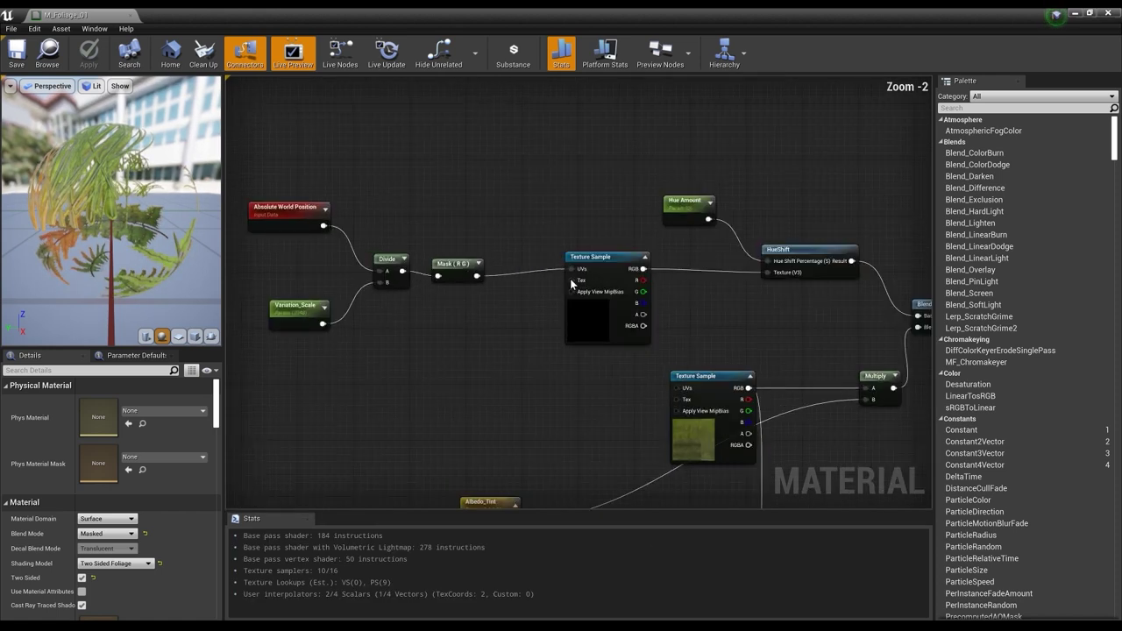
{"action": "right_click_drag", "start_coordinate": [259, 221], "coordinate": [405, 214]}
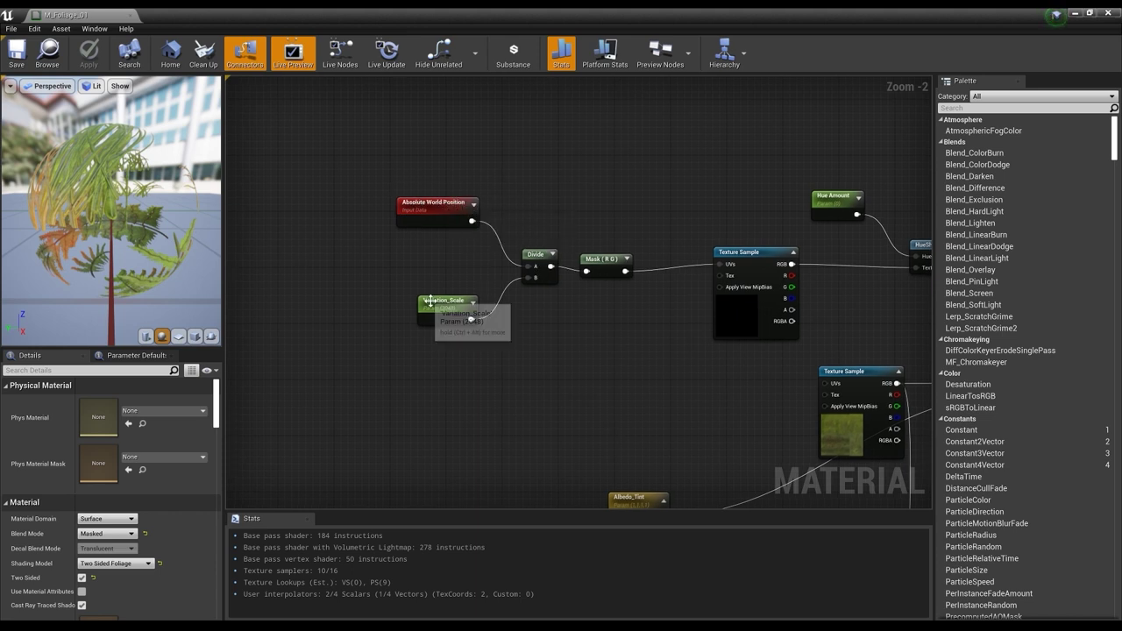
{"action": "scroll", "coordinate": [417, 222], "scroll_direction": "up", "scroll_amount": 1}
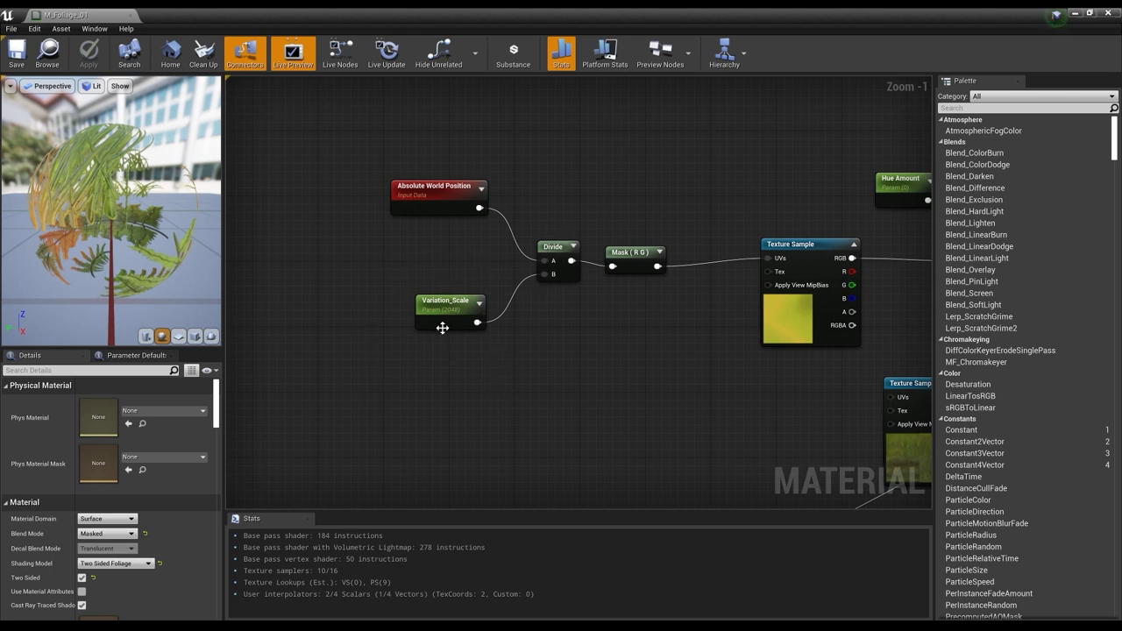
{"action": "scroll", "coordinate": [443, 328], "scroll_direction": "up", "scroll_amount": 1}
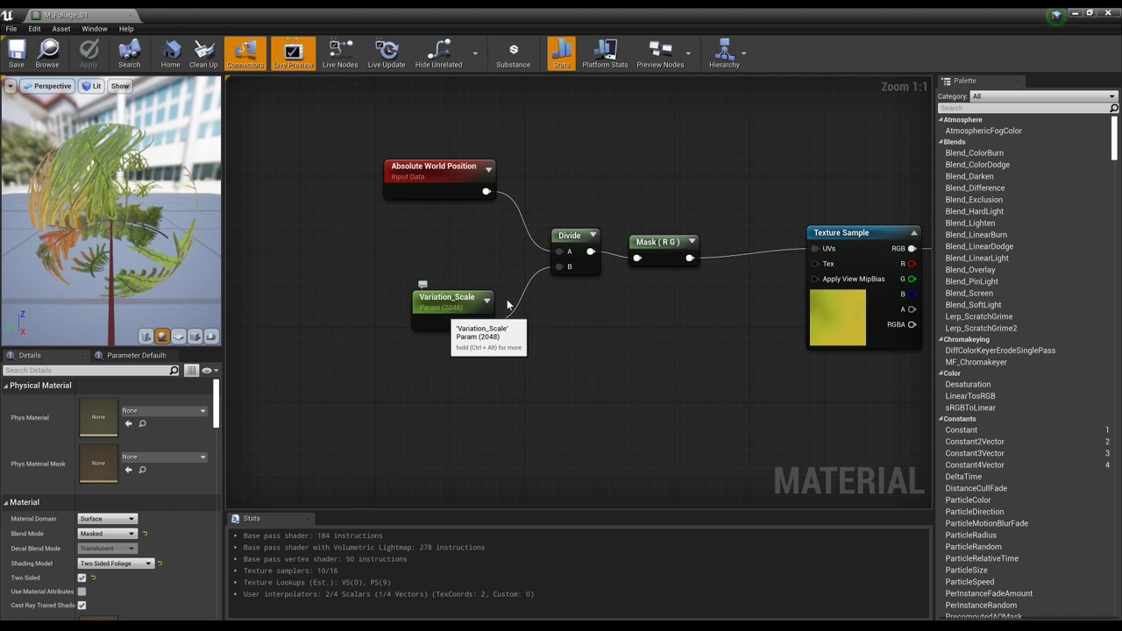
{"action": "right_click_drag", "start_coordinate": [563, 331], "coordinate": [400, 310]}
Step: Open the Atlas_Variation texture used by the upper Texture Sample node, inspect it and return to the M_Foliage_01 graph
{"action": "left_click_drag", "start_coordinate": [654, 248], "coordinate": [625, 248]}
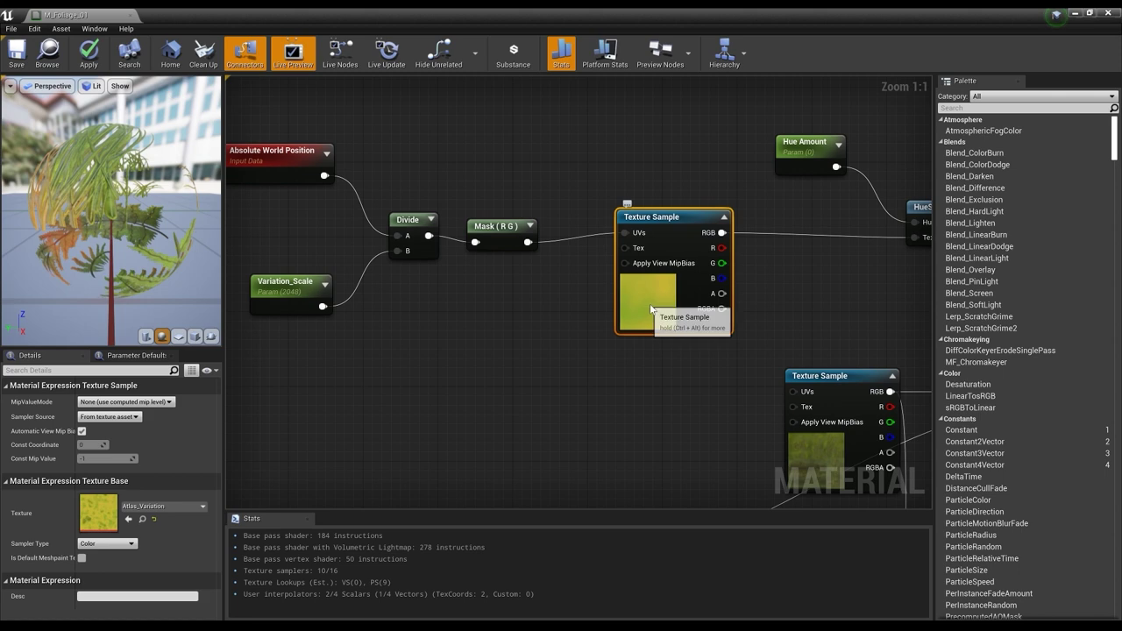
{"action": "left_click", "coordinate": [142, 519]}
{"action": "double_click", "coordinate": [698, 413]}
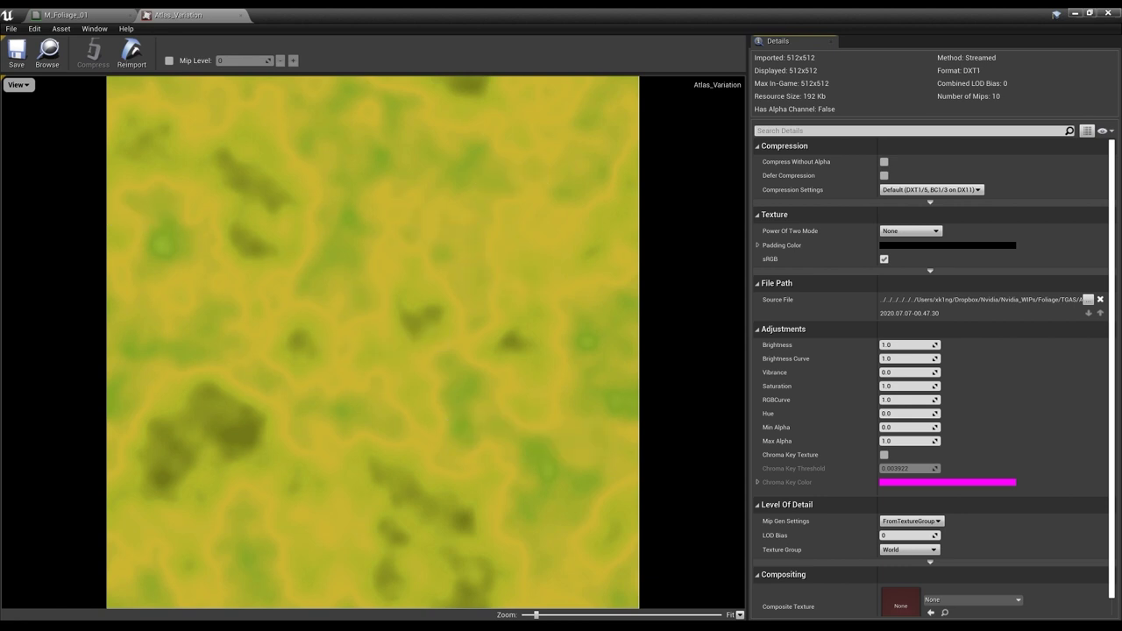
{"action": "left_click", "coordinate": [86, 15]}
{"action": "right_click_drag", "start_coordinate": [603, 343], "coordinate": [425, 308]}
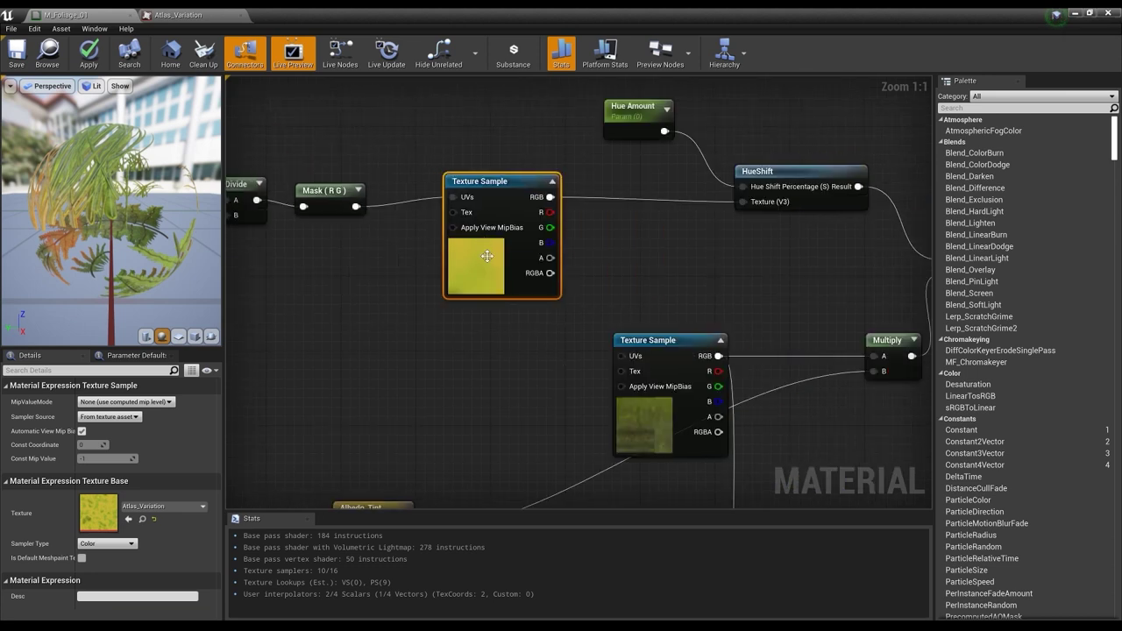
{"action": "right_click_drag", "start_coordinate": [705, 238], "coordinate": [663, 248]}
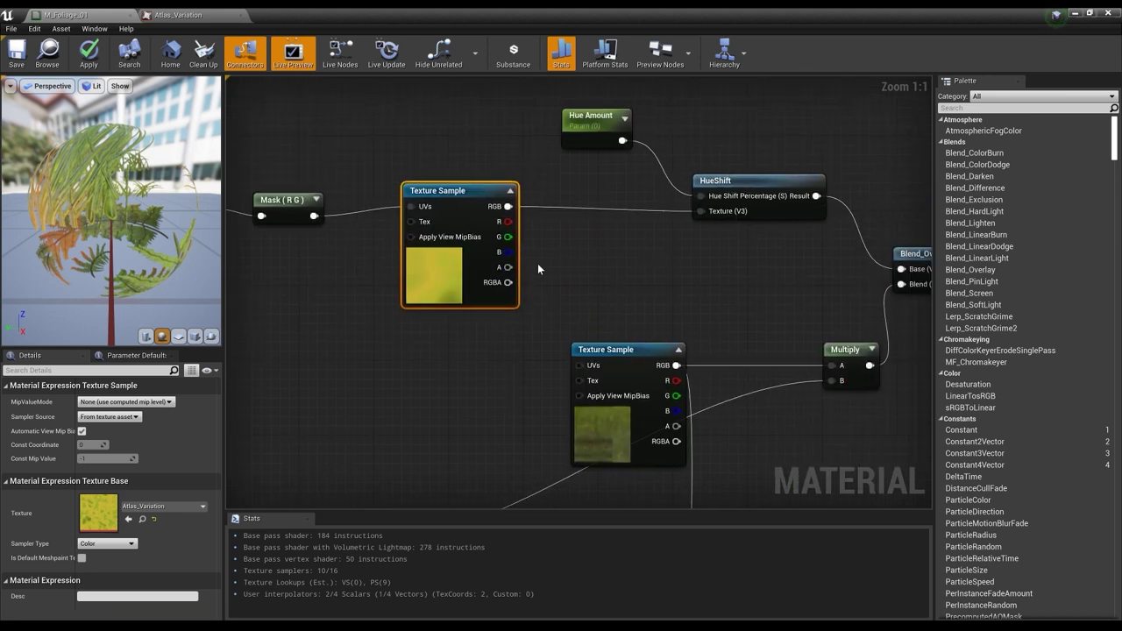
{"action": "double_click", "coordinate": [435, 265]}
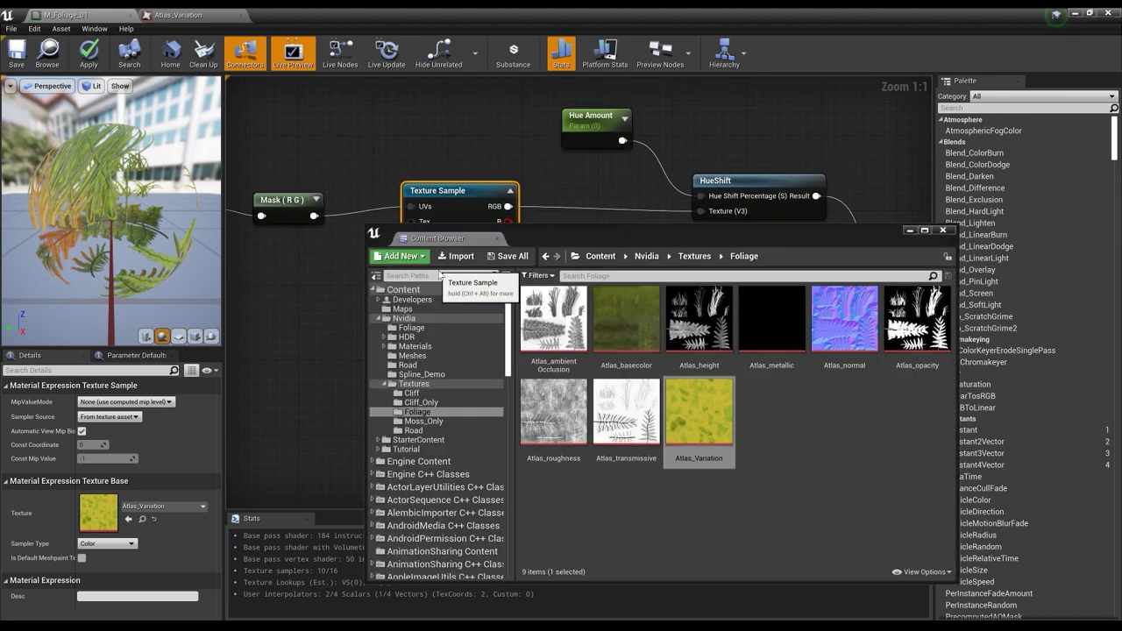
{"action": "double_click", "coordinate": [712, 421]}
{"action": "double_click", "coordinate": [426, 294]}
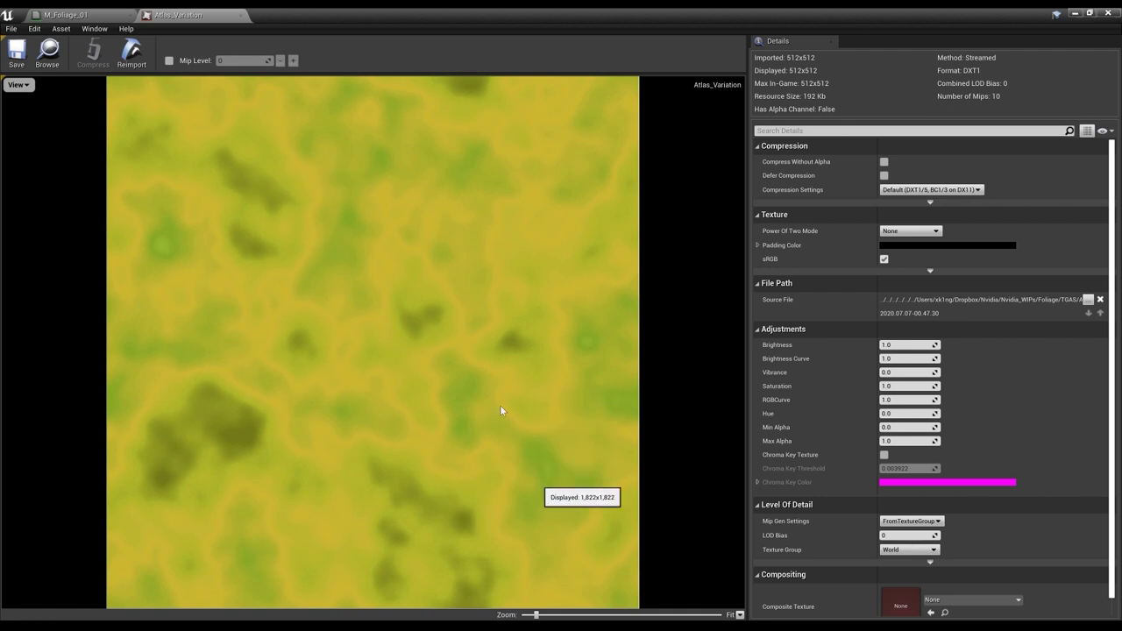
{"action": "left_click", "coordinate": [88, 17]}
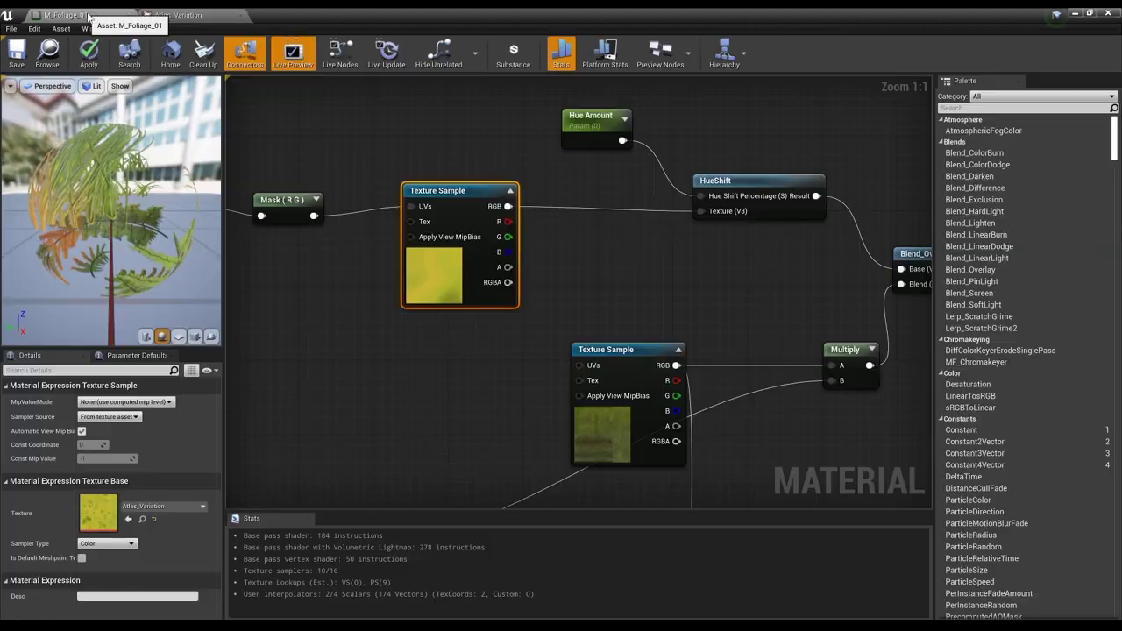
Step: Examine how HueShift, Multiply and Blend_Overlay combine the variation texture with Albedo_Tint and the Atlas_basecolor sample
{"action": "right_click_drag", "start_coordinate": [702, 279], "coordinate": [434, 281]}
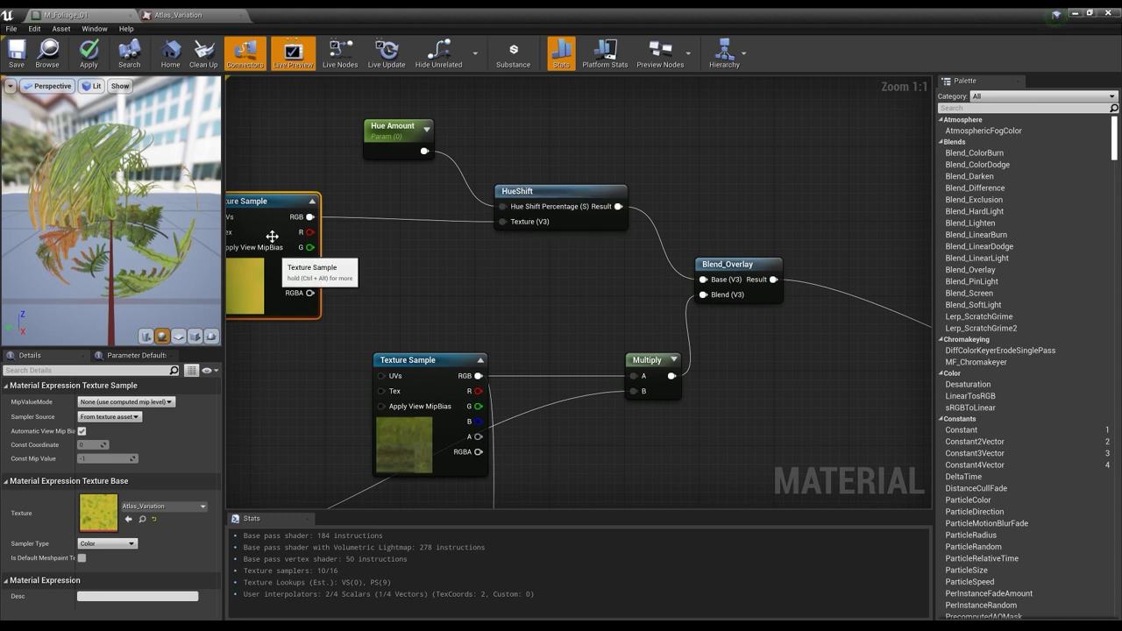
{"action": "right_click_drag", "start_coordinate": [253, 288], "coordinate": [448, 269]}
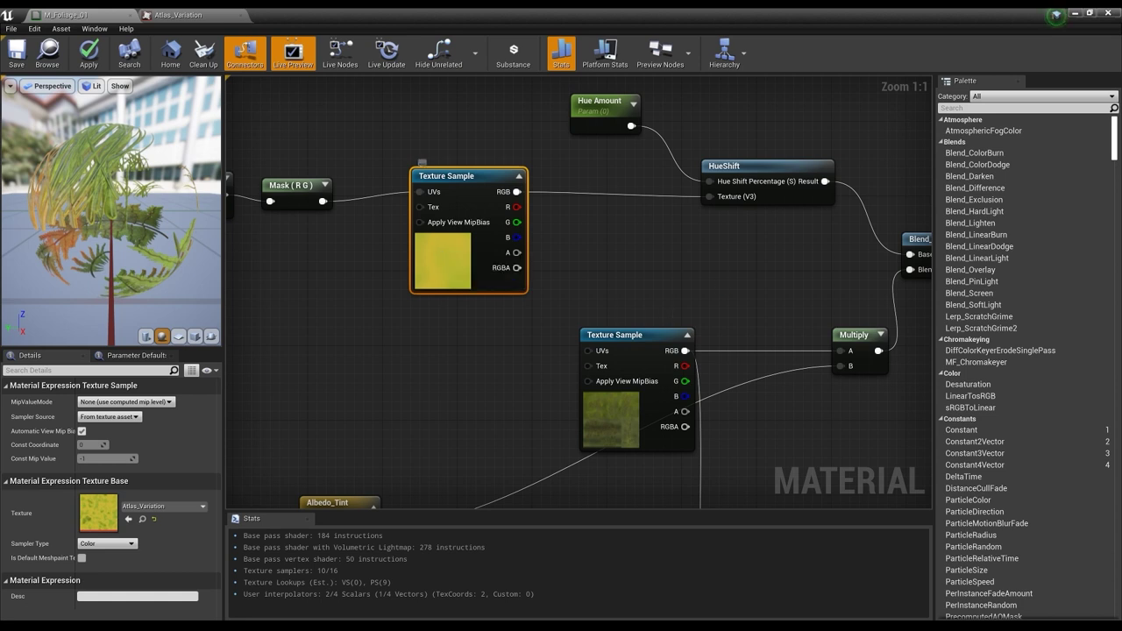
{"action": "right_click_drag", "start_coordinate": [456, 252], "coordinate": [274, 188]}
{"action": "right_click_drag", "start_coordinate": [795, 230], "coordinate": [840, 265]}
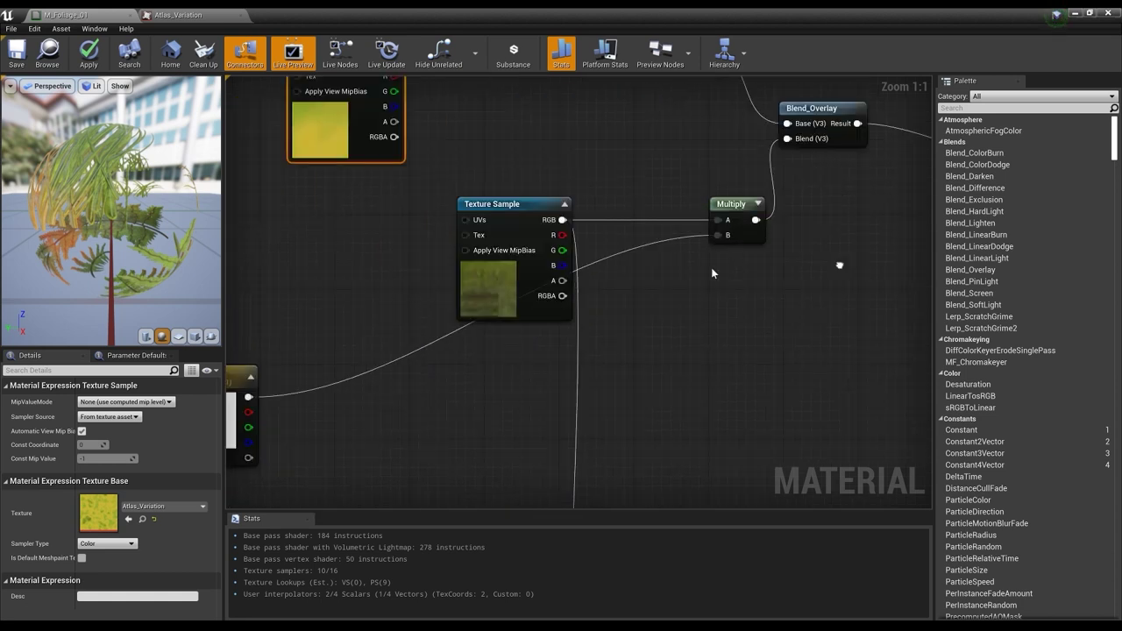
{"action": "right_click_drag", "start_coordinate": [502, 307], "coordinate": [633, 265]}
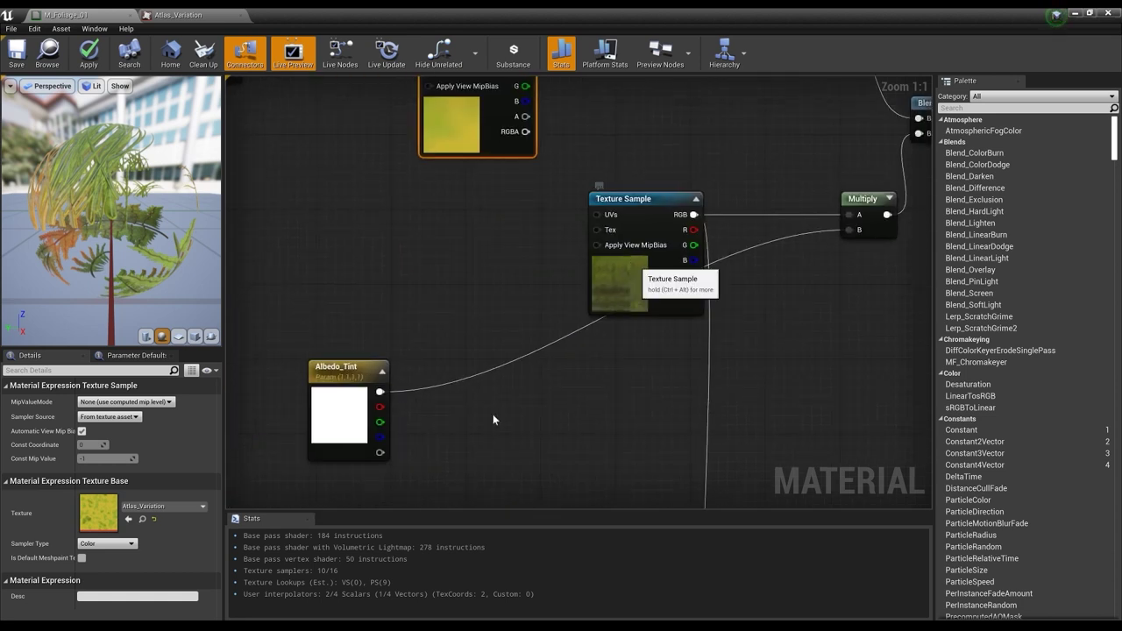
{"action": "left_click", "coordinate": [605, 290]}
Step: Compare the base color branch with the Hue Amount Transmittence branch and trace the latter to the Subsurface Color input
{"action": "scroll", "coordinate": [552, 280], "scroll_direction": "down", "scroll_amount": 6}
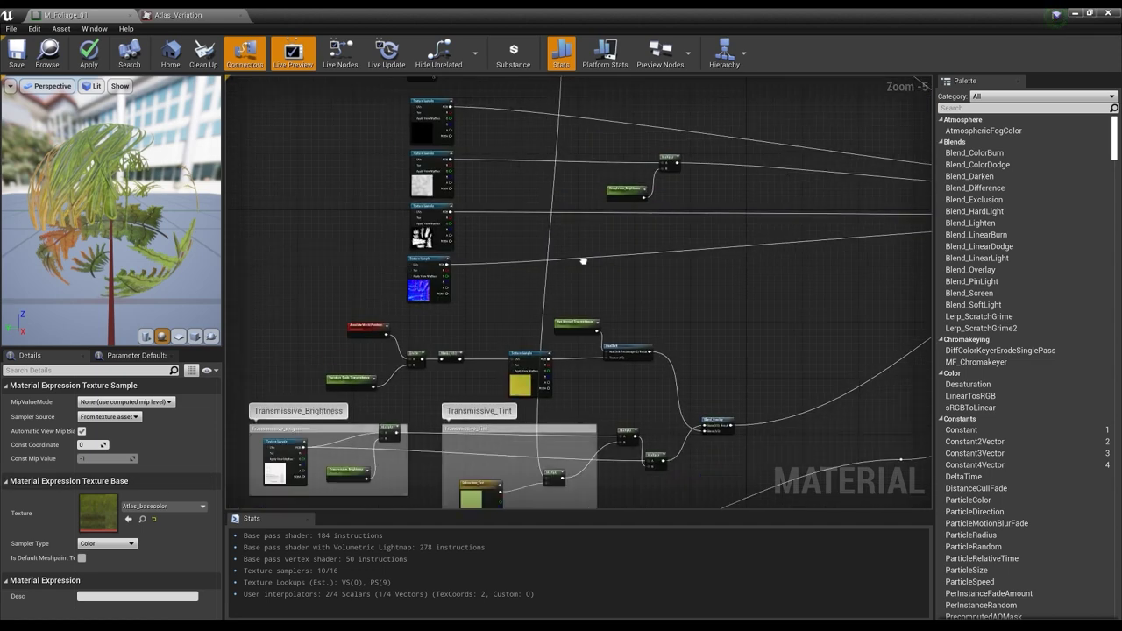
{"action": "right_click_drag", "start_coordinate": [583, 262], "coordinate": [659, 105]}
{"action": "right_click_drag", "start_coordinate": [535, 162], "coordinate": [561, 453]}
{"action": "right_click_drag", "start_coordinate": [464, 93], "coordinate": [489, 244]}
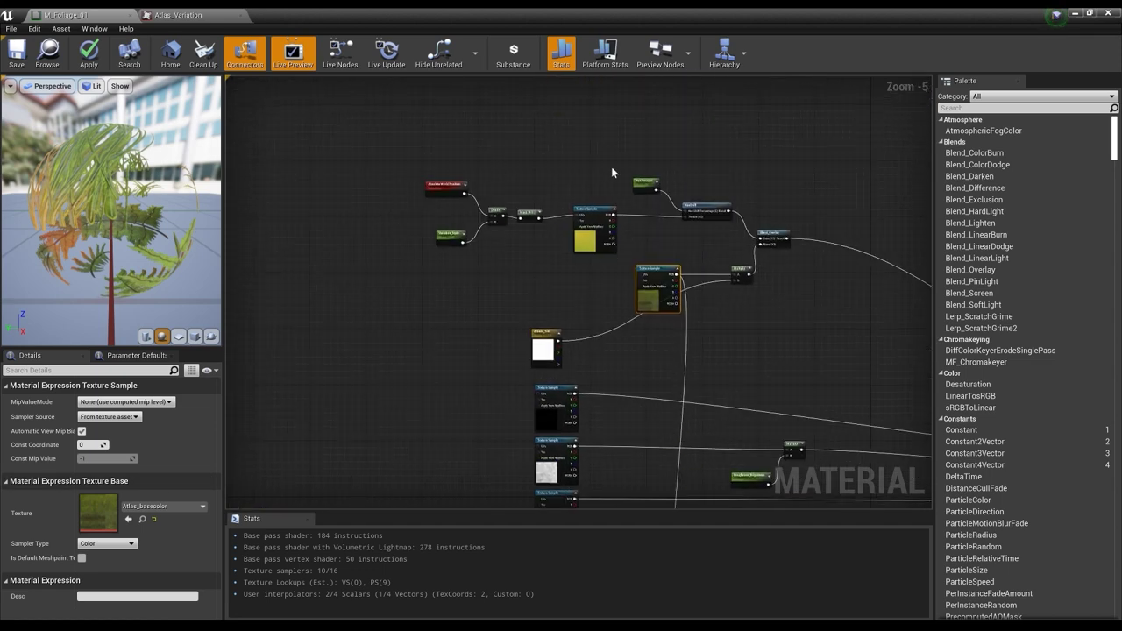
{"action": "scroll", "coordinate": [615, 218], "scroll_direction": "up", "scroll_amount": 5}
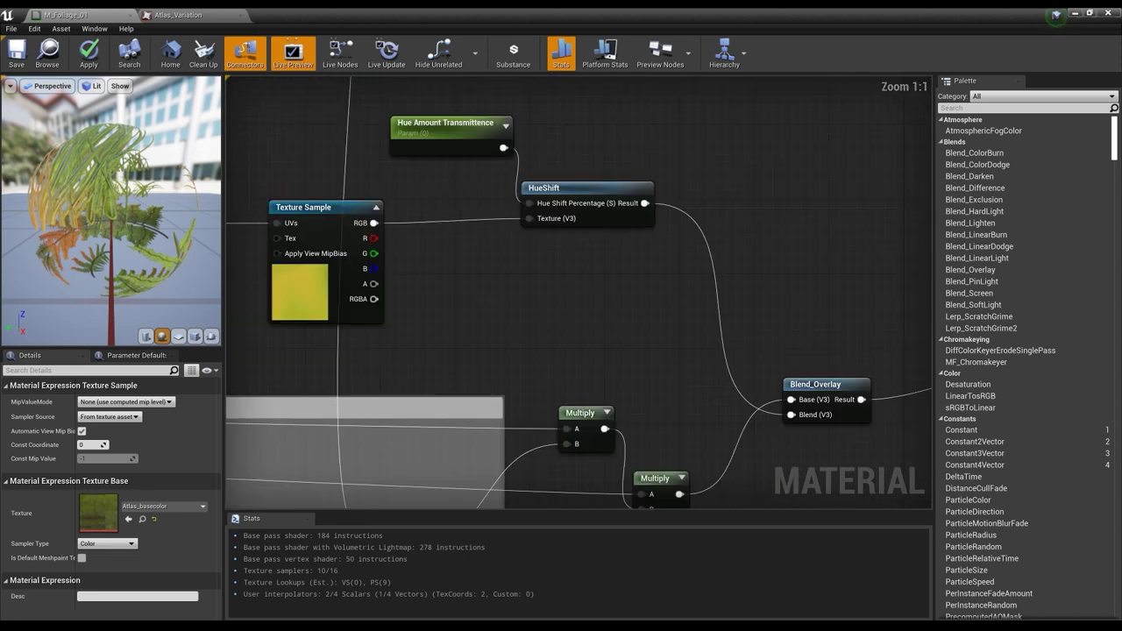
{"action": "right_click_drag", "start_coordinate": [691, 481], "coordinate": [495, 354]}
{"action": "right_click_drag", "start_coordinate": [454, 291], "coordinate": [750, 250]}
{"action": "scroll", "coordinate": [438, 262], "scroll_direction": "down", "scroll_amount": 2}
{"action": "right_click_drag", "start_coordinate": [439, 262], "coordinate": [854, 261]}
{"action": "right_click_drag", "start_coordinate": [664, 224], "coordinate": [312, 247]}
{"action": "scroll", "coordinate": [398, 245], "scroll_direction": "down", "scroll_amount": 3}
{"action": "right_click_drag", "start_coordinate": [877, 140], "coordinate": [596, 231]}
{"action": "scroll", "coordinate": [705, 205], "scroll_direction": "up", "scroll_amount": 5}
{"action": "right_click_drag", "start_coordinate": [705, 205], "coordinate": [616, 262]}
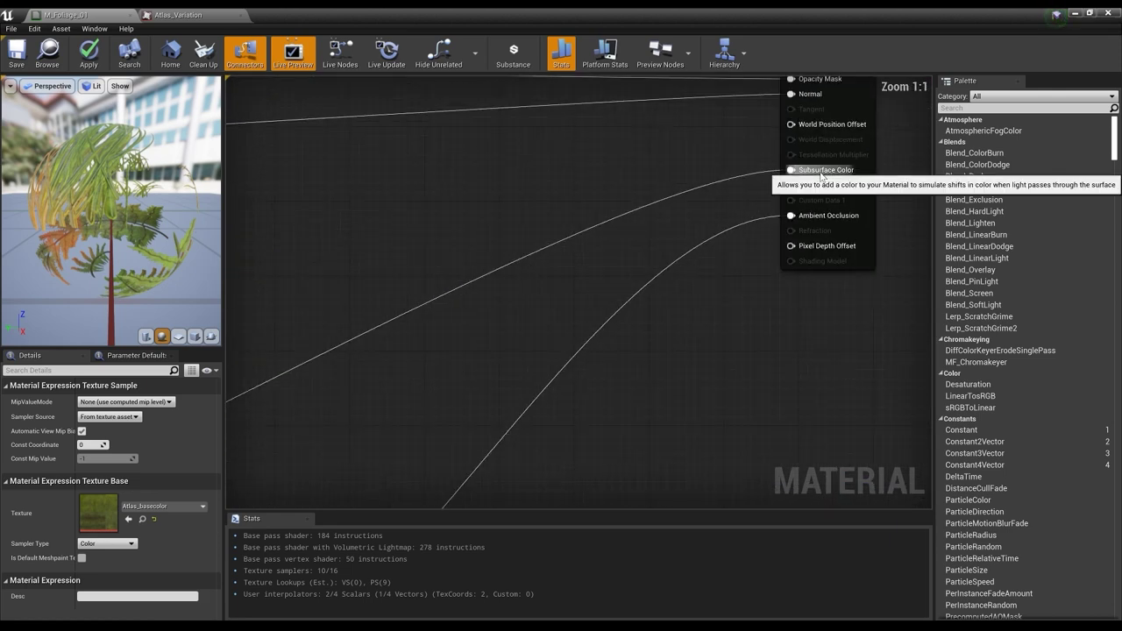
Step: Examine the Transmissive_Brightness and Transmissive_Tint node groups and their connections into Blend_Overlay
{"action": "right_click_drag", "start_coordinate": [396, 328], "coordinate": [789, 249]}
{"action": "right_click_drag", "start_coordinate": [467, 277], "coordinate": [877, 123]}
{"action": "scroll", "coordinate": [524, 234], "scroll_direction": "down", "scroll_amount": 3}
{"action": "right_click_drag", "start_coordinate": [522, 233], "coordinate": [698, 242]}
{"action": "right_click_drag", "start_coordinate": [785, 314], "coordinate": [732, 355]}
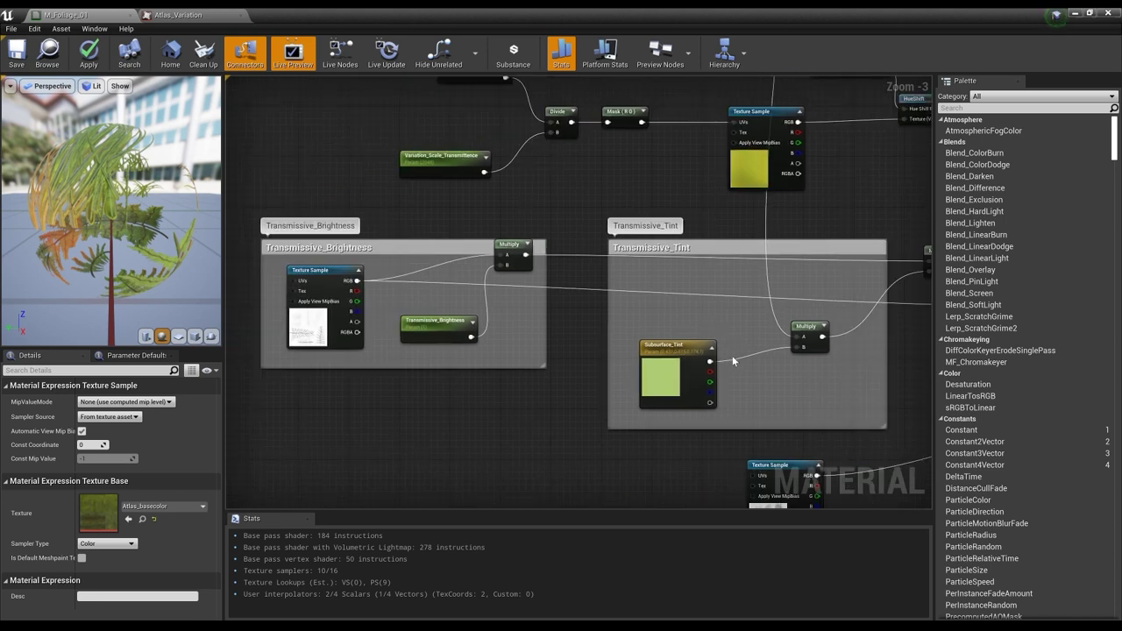
{"action": "right_click_drag", "start_coordinate": [611, 321], "coordinate": [315, 413]}
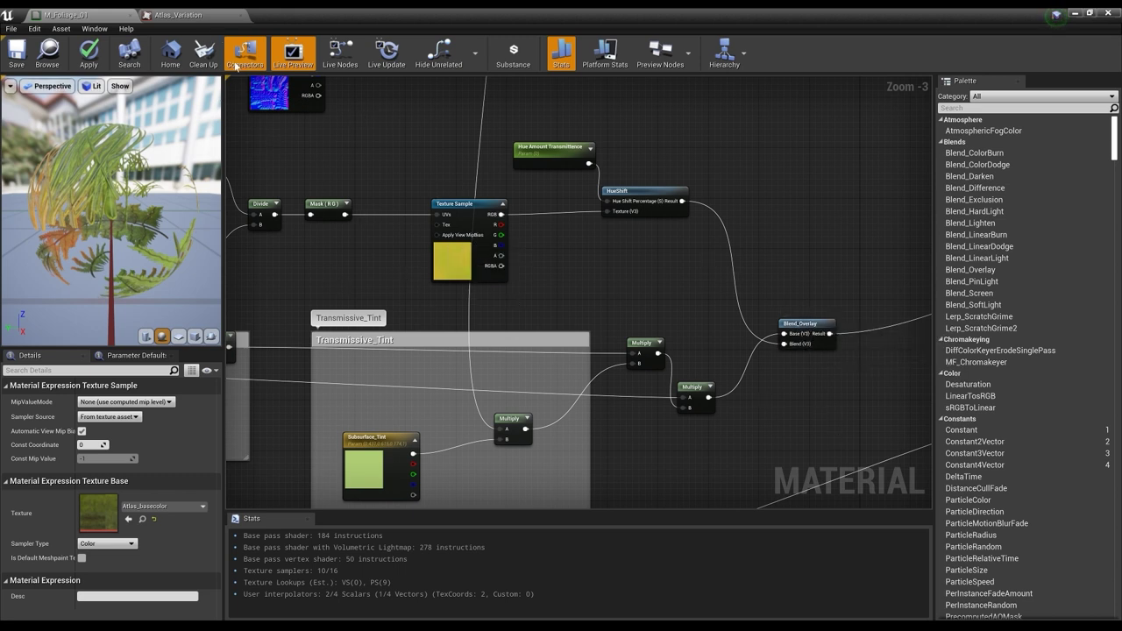
Step: Minimize the material editor and Content Browser, and switch the level from Foliage mode to Select mode
{"action": "left_click", "coordinate": [1073, 13]}
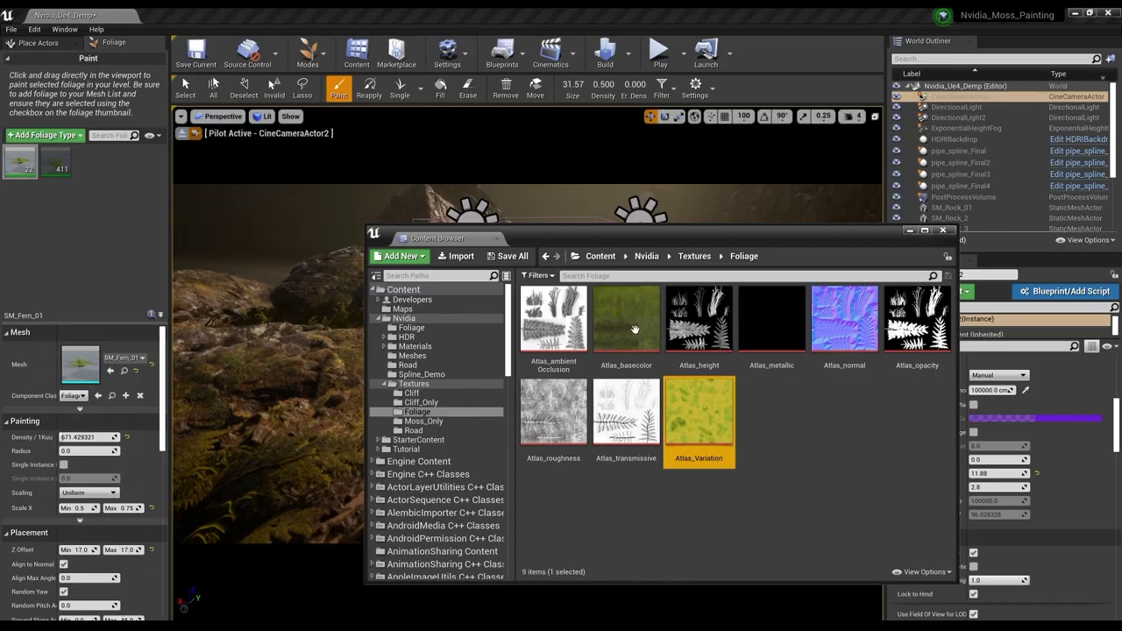
{"action": "left_click", "coordinate": [909, 230]}
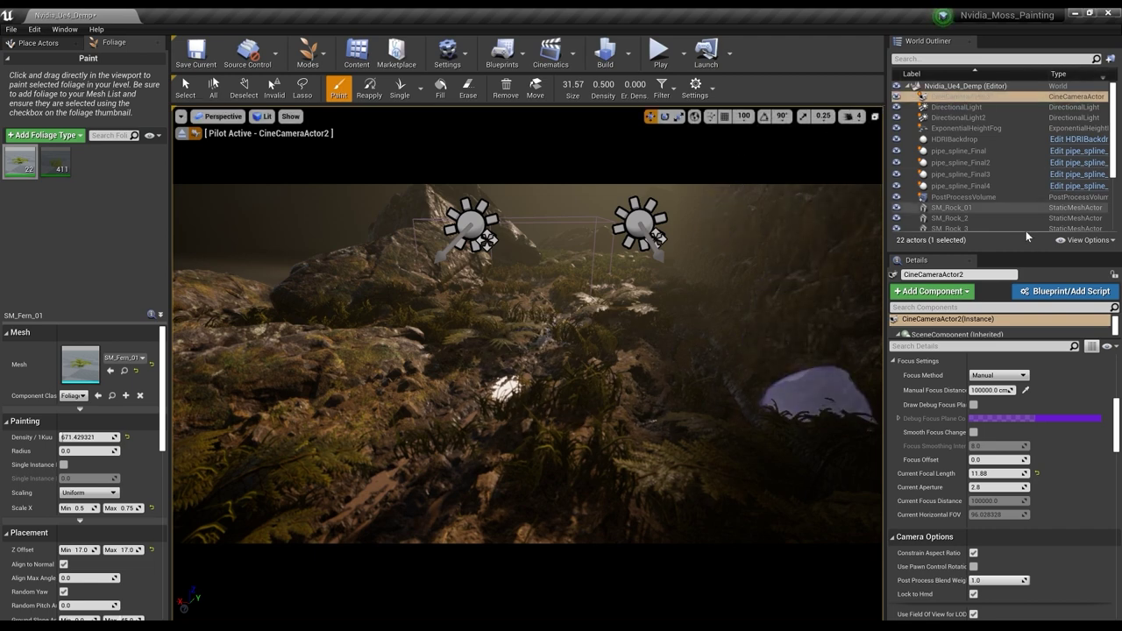
{"action": "left_click_drag", "start_coordinate": [1024, 254], "coordinate": [1025, 376]}
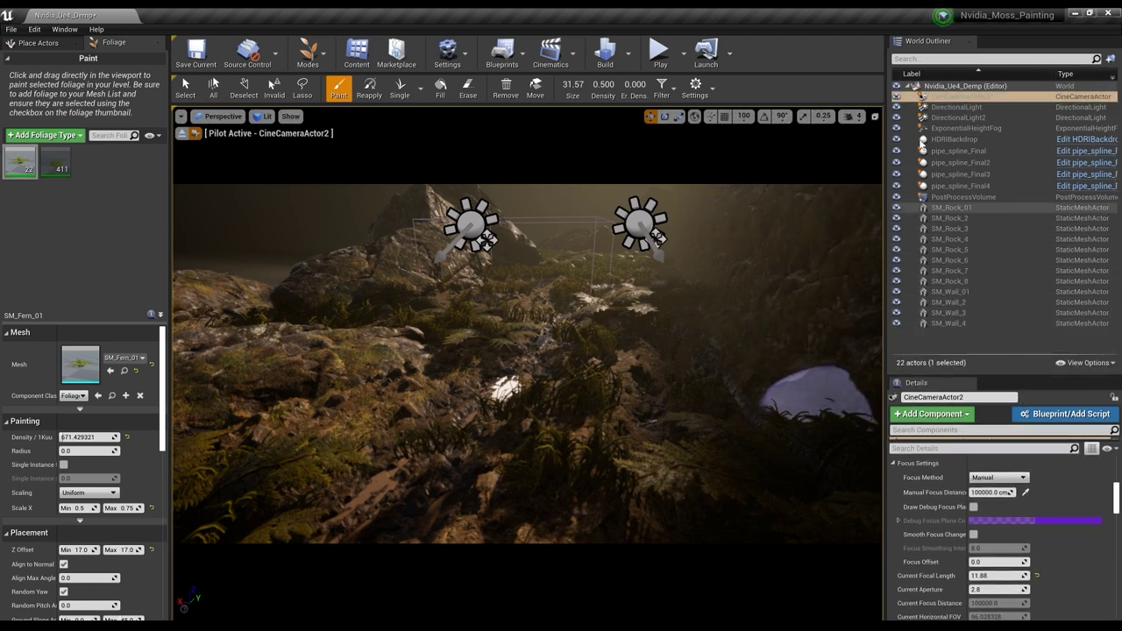
{"action": "left_click", "coordinate": [976, 110]}
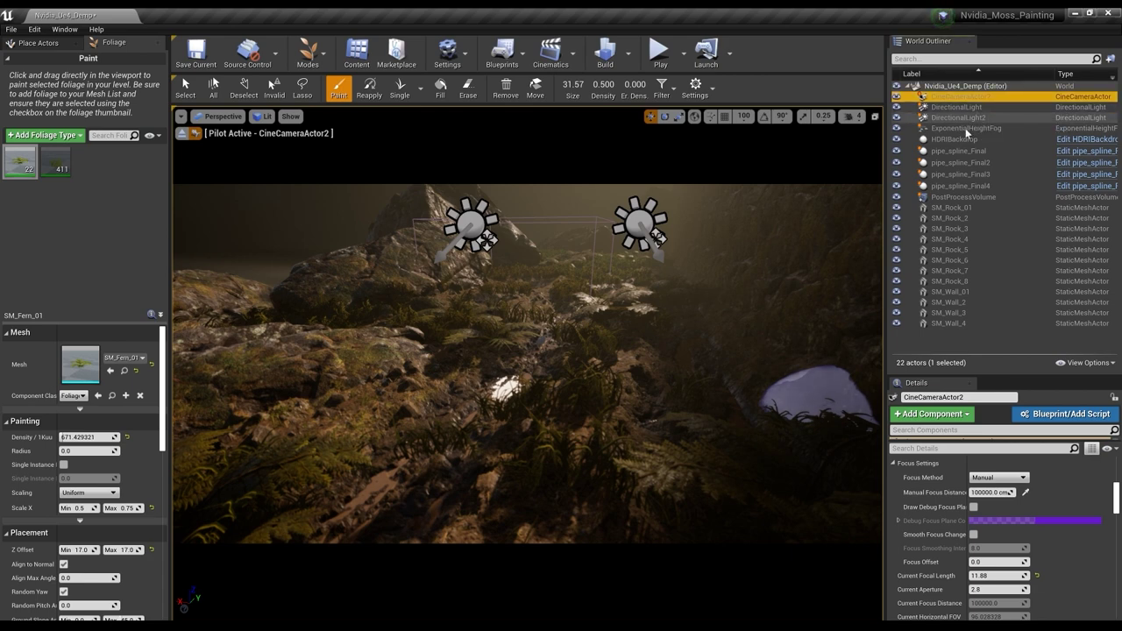
{"action": "left_click", "coordinate": [190, 90]}
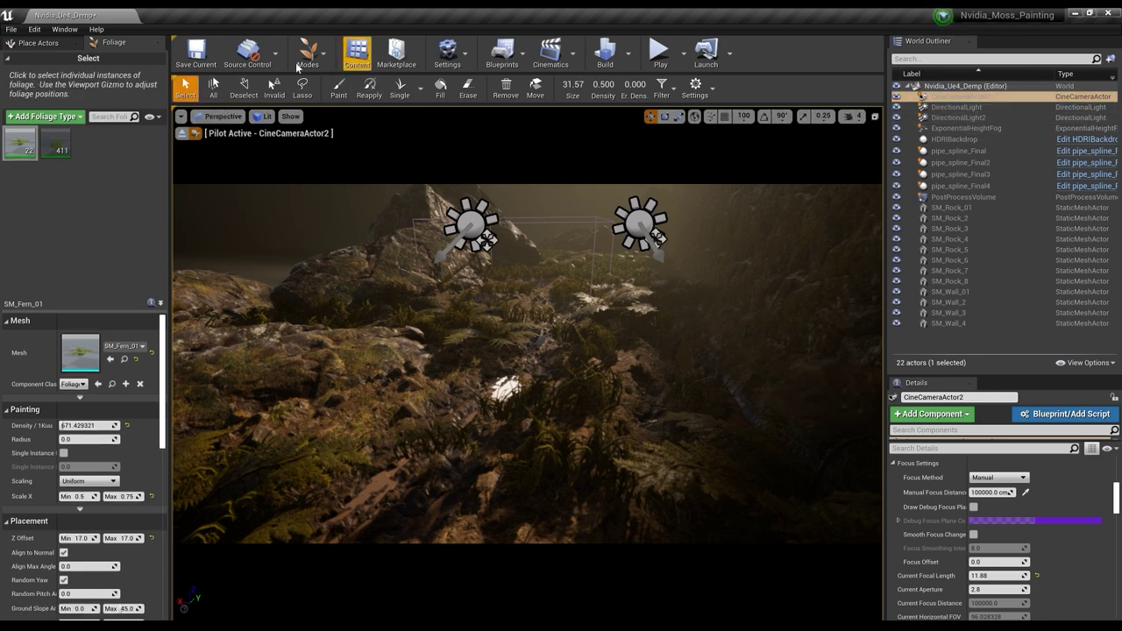
{"action": "left_click", "coordinate": [307, 53]}
{"action": "left_click", "coordinate": [326, 88]}
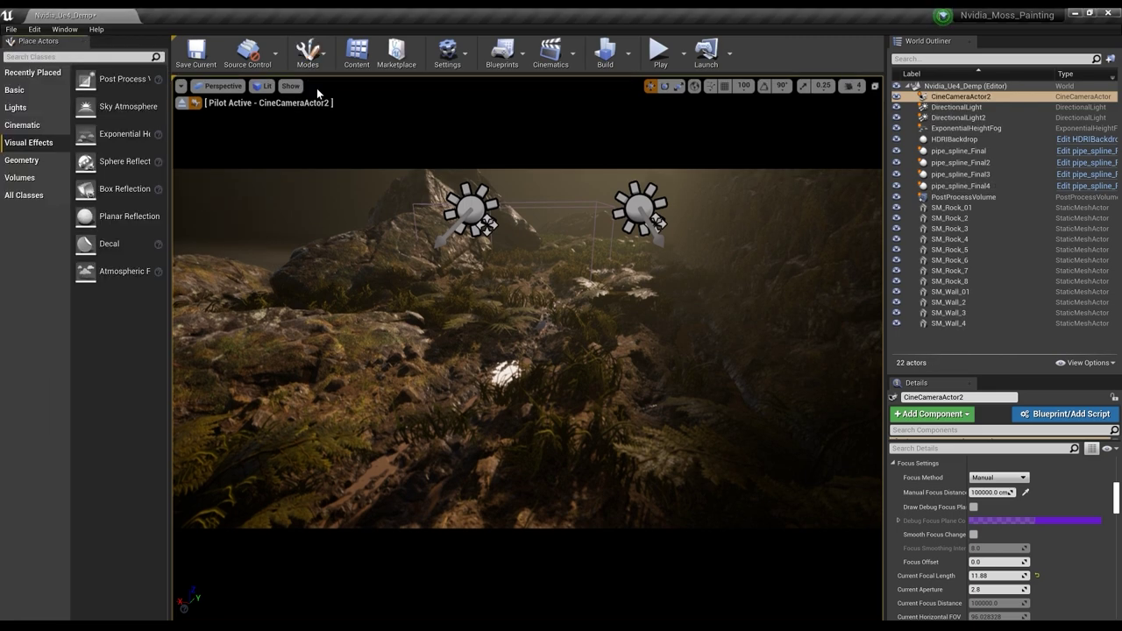
Step: Set the intensity of DirectionalLight to 20 lux
{"action": "left_click", "coordinate": [975, 109]}
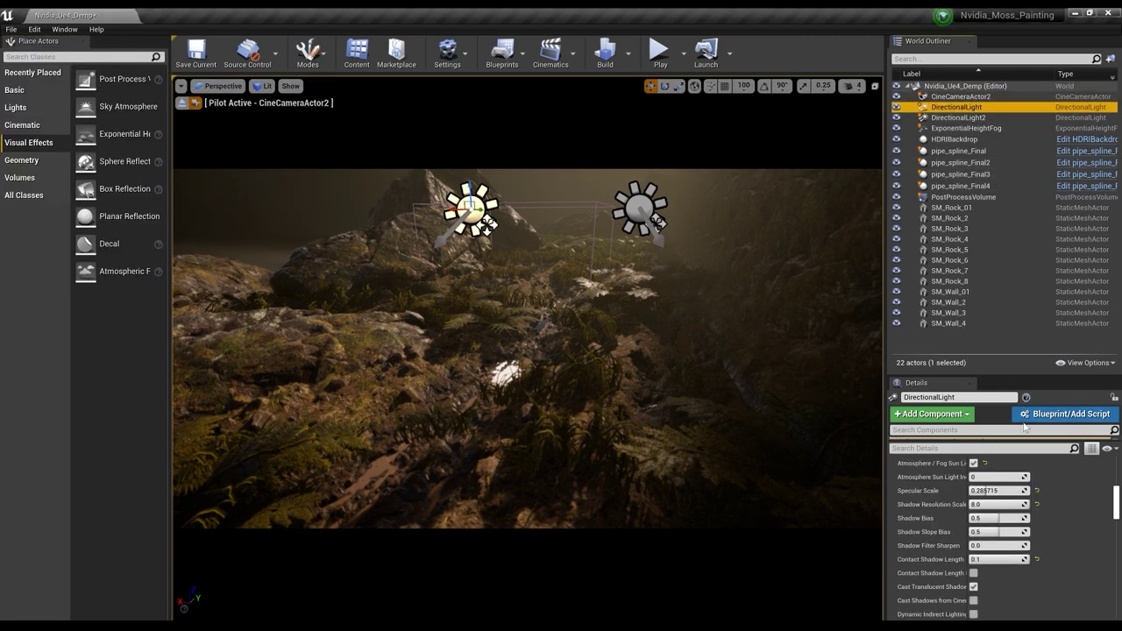
{"action": "left_click_drag", "start_coordinate": [1022, 443], "coordinate": [1027, 489]}
{"action": "left_click_drag", "start_coordinate": [1021, 374], "coordinate": [1004, 186]}
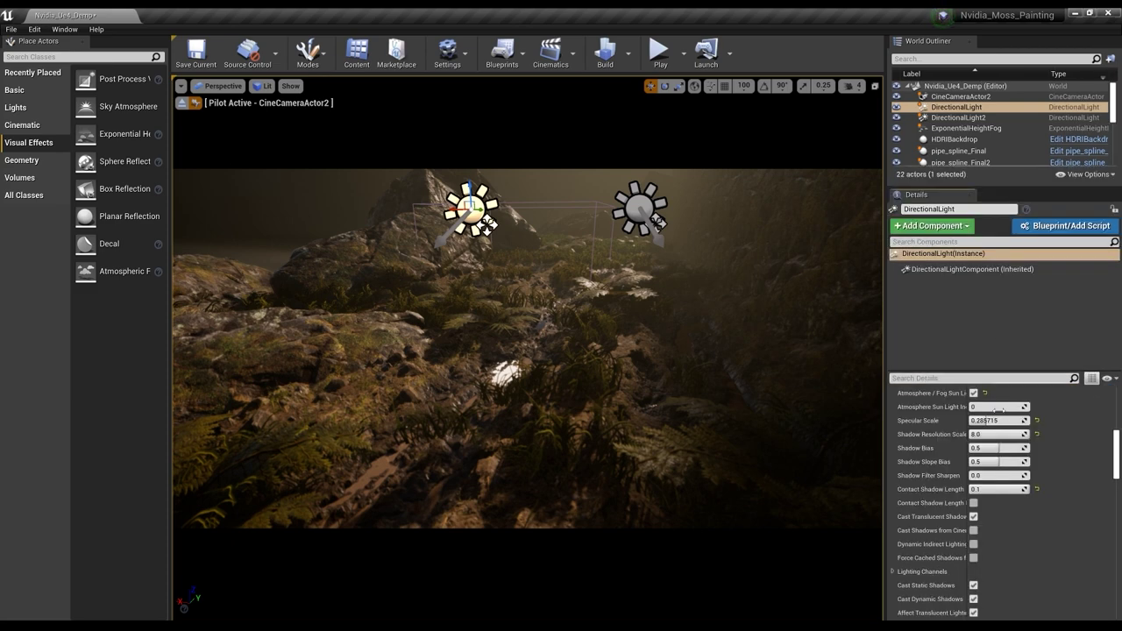
{"action": "scroll", "coordinate": [981, 453], "scroll_direction": "up", "scroll_amount": 5}
{"action": "scroll", "coordinate": [980, 453], "scroll_direction": "up", "scroll_amount": 4}
{"action": "mouse_move", "coordinate": [976, 471]}
{"action": "left_mouse_down"}
{"action": "mouse_move", "coordinate": [995, 471]}
{"action": "mouse_move", "coordinate": [978, 471]}
{"action": "left_mouse_up"}
{"action": "left_click", "coordinate": [976, 470]}
{"action": "type", "text": "23"}
{"action": "key", "text": "Return"}
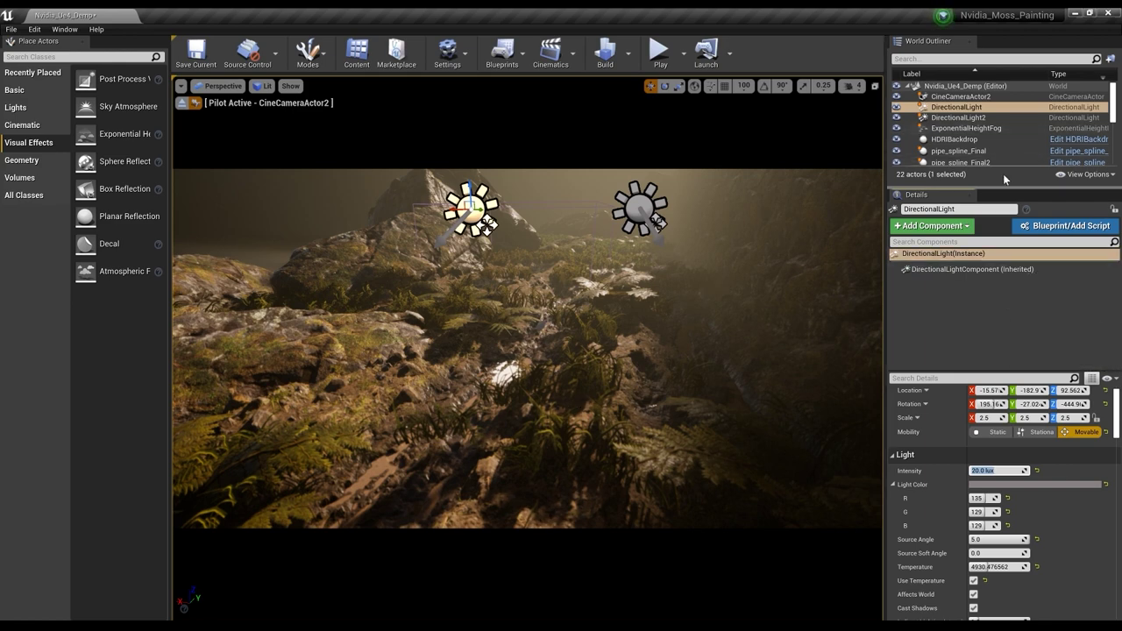
Step: Select the PostProcessVolume in the World Outliner and enlarge the area showing its details
{"action": "left_click_drag", "start_coordinate": [1008, 185], "coordinate": [1008, 274]}
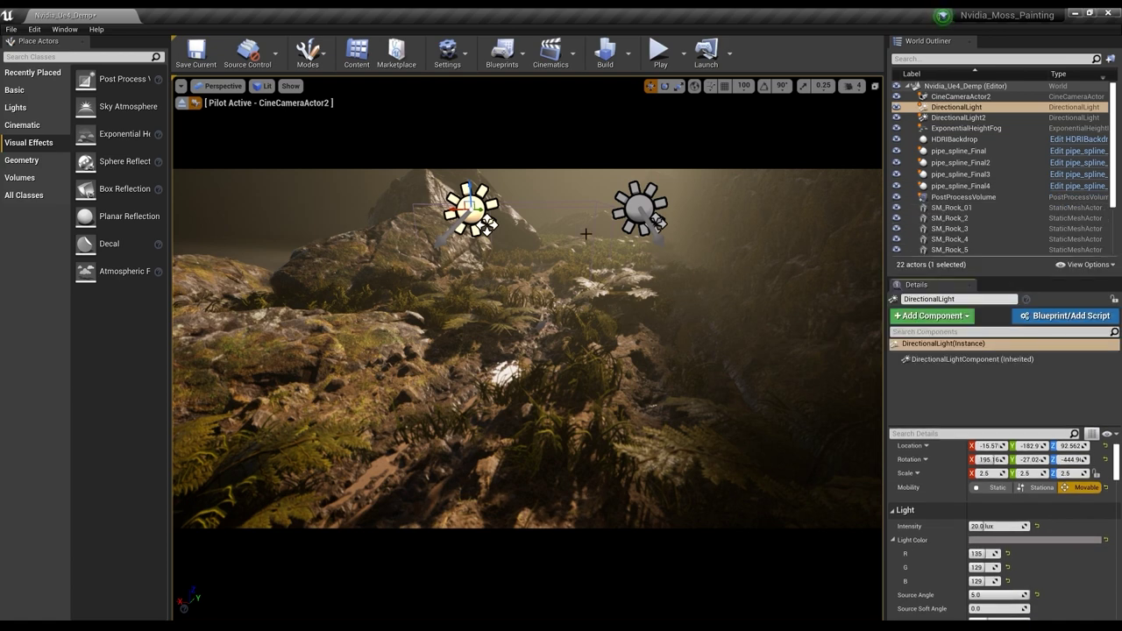
{"action": "scroll", "coordinate": [963, 153], "scroll_direction": "down", "scroll_amount": 3}
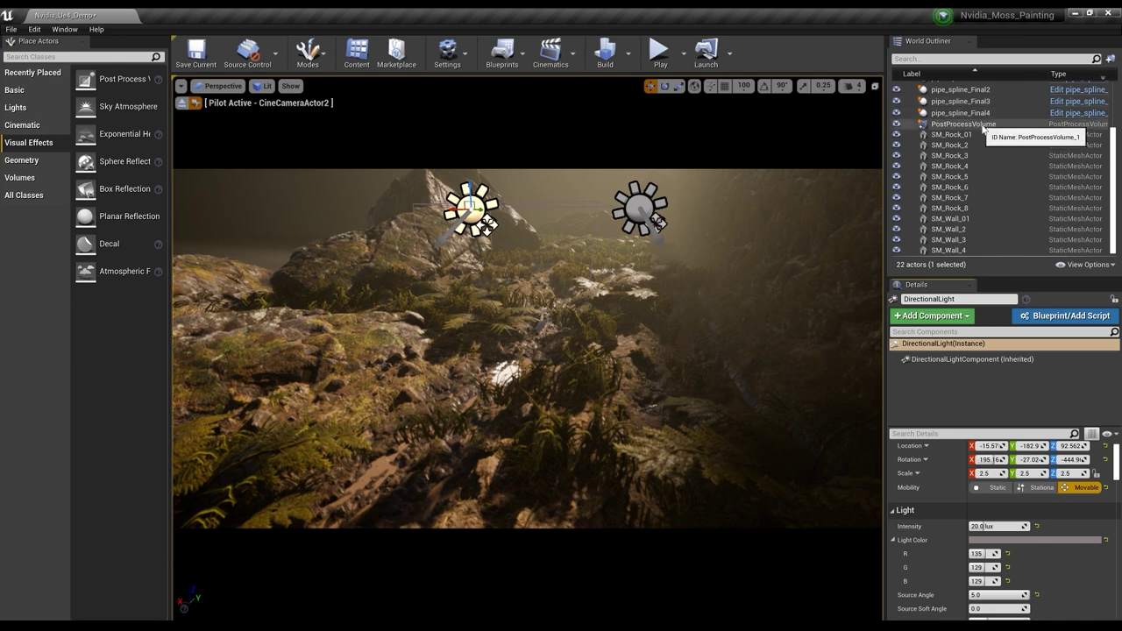
{"action": "left_click", "coordinate": [983, 128]}
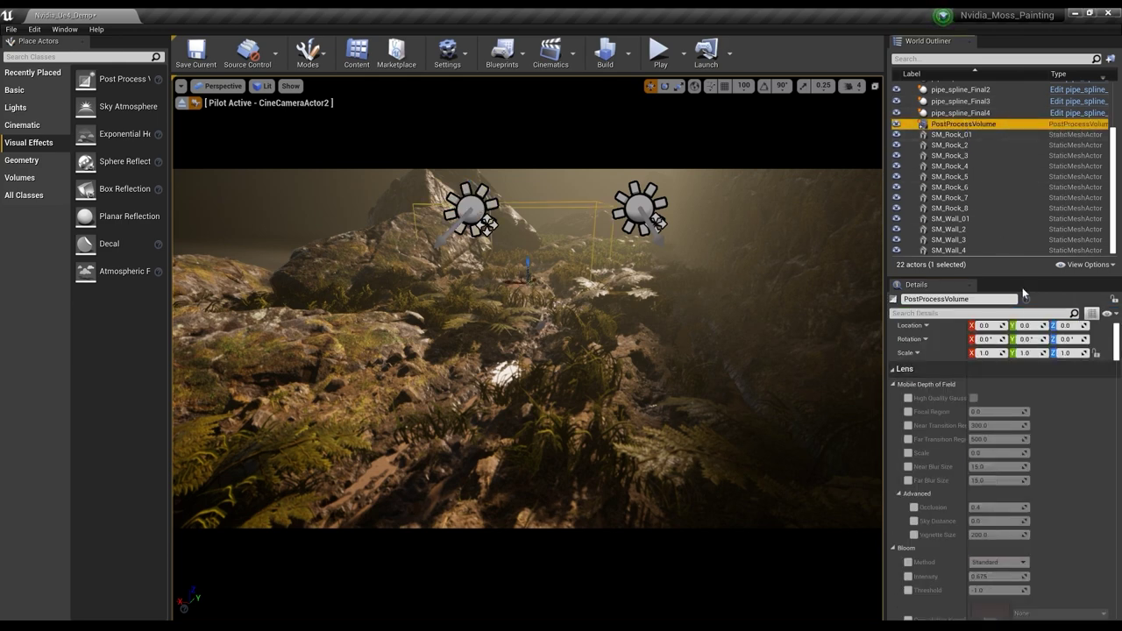
{"action": "left_click_drag", "start_coordinate": [1025, 279], "coordinate": [1025, 161]}
Step: Review the PostProcessVolume's lens, camera, image effects, color grading and film settings down to Rendering Features
{"action": "scroll", "coordinate": [1016, 438], "scroll_direction": "down", "scroll_amount": 4}
{"action": "scroll", "coordinate": [1017, 439], "scroll_direction": "down", "scroll_amount": 10}
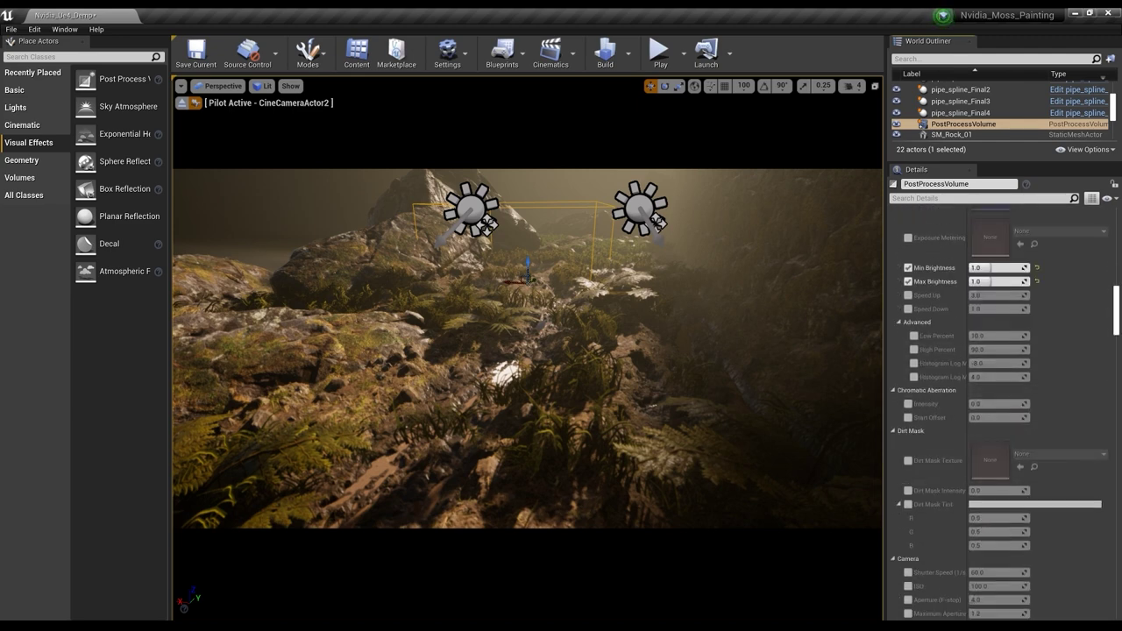
{"action": "scroll", "coordinate": [1105, 412], "scroll_direction": "down", "scroll_amount": 8}
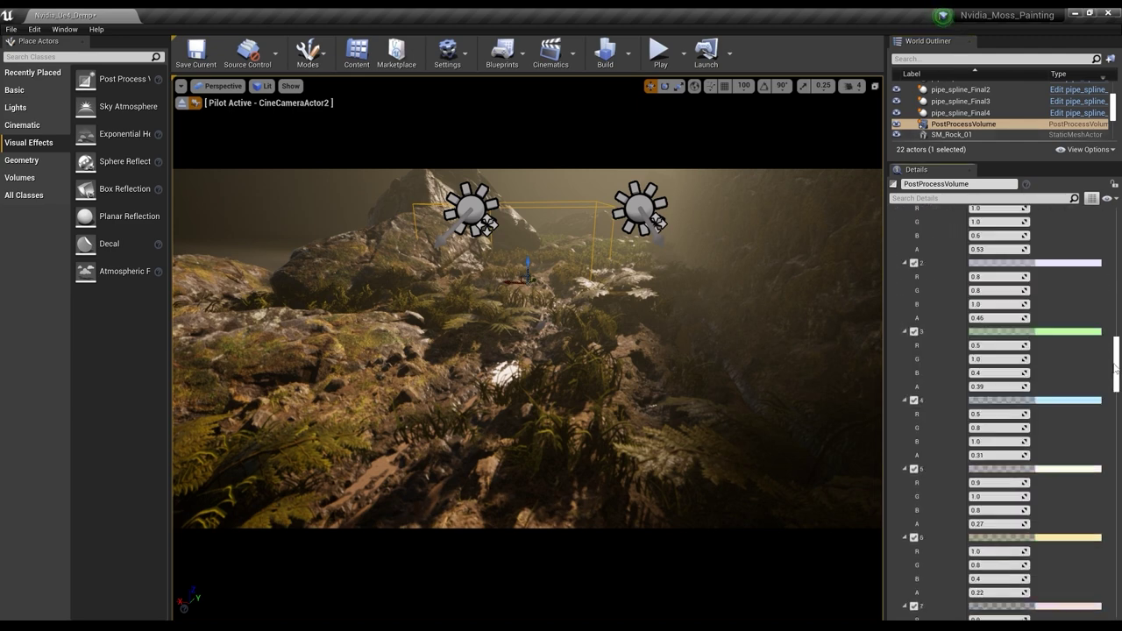
{"action": "scroll", "coordinate": [1110, 420], "scroll_direction": "down", "scroll_amount": 15}
{"action": "mouse_move", "coordinate": [1110, 475]}
{"action": "left_mouse_down"}
{"action": "mouse_move", "coordinate": [1103, 548]}
{"action": "mouse_move", "coordinate": [1114, 232]}
{"action": "mouse_move", "coordinate": [1103, 303]}
{"action": "left_mouse_up"}
{"action": "scroll", "coordinate": [938, 410], "scroll_direction": "down", "scroll_amount": 8}
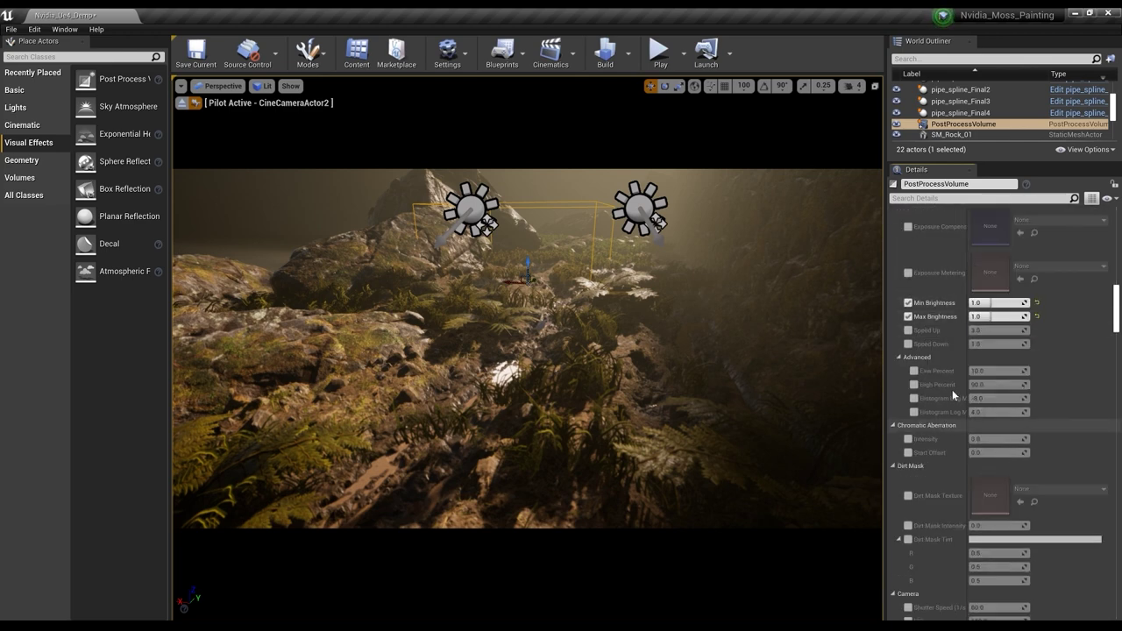
{"action": "scroll", "coordinate": [973, 360], "scroll_direction": "down", "scroll_amount": 10}
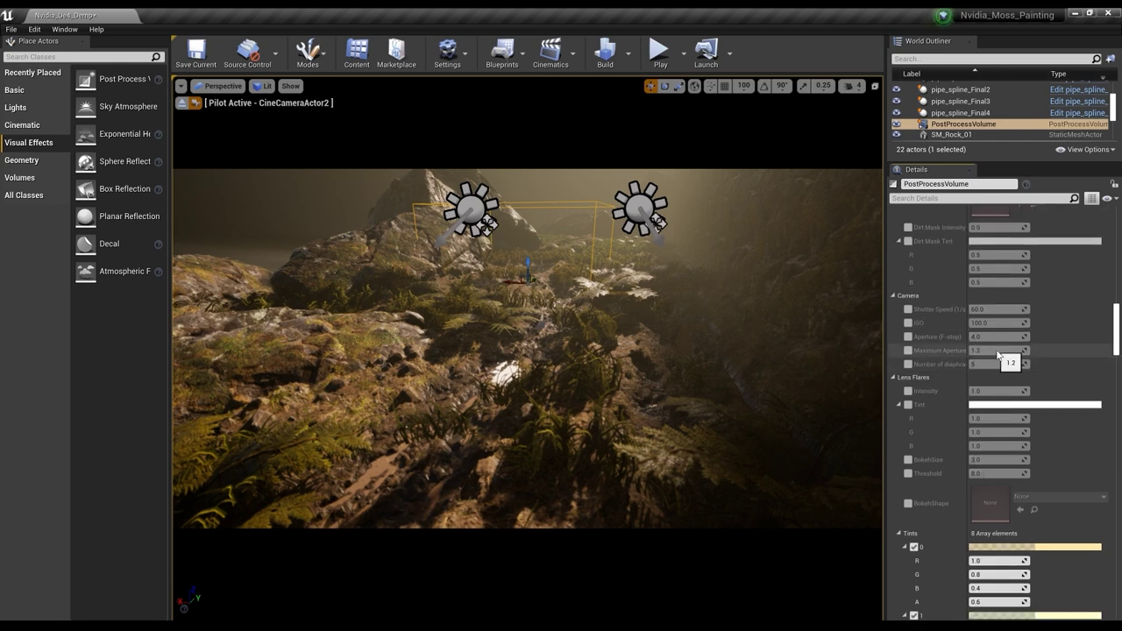
{"action": "scroll", "coordinate": [999, 355], "scroll_direction": "down", "scroll_amount": 10}
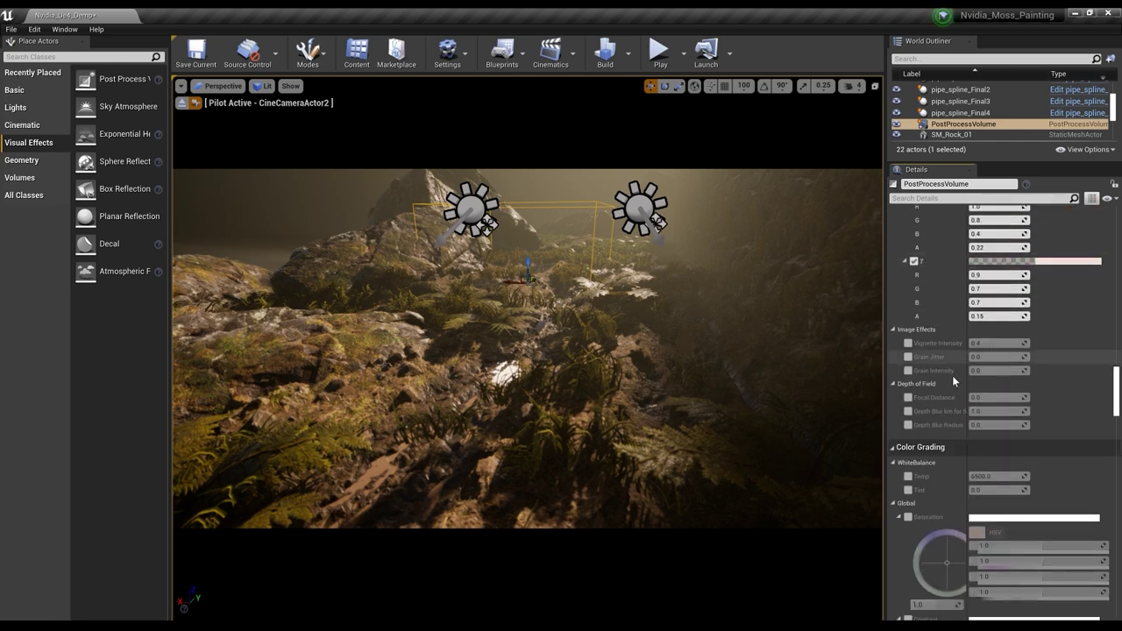
{"action": "scroll", "coordinate": [1036, 419], "scroll_direction": "down", "scroll_amount": 10}
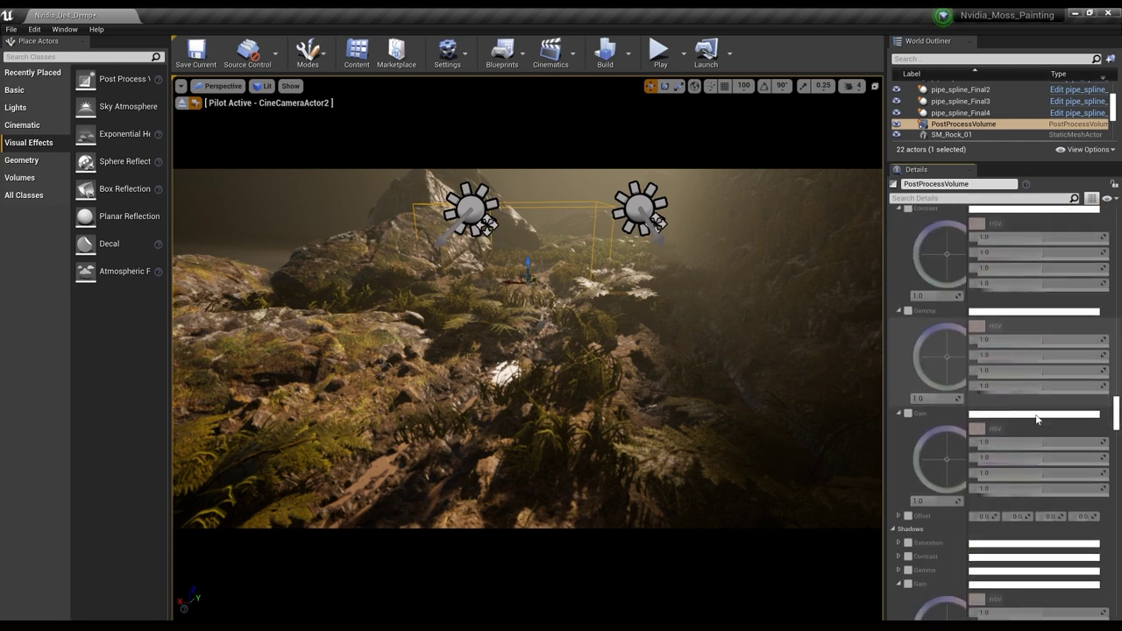
{"action": "scroll", "coordinate": [1007, 399], "scroll_direction": "down", "scroll_amount": 8}
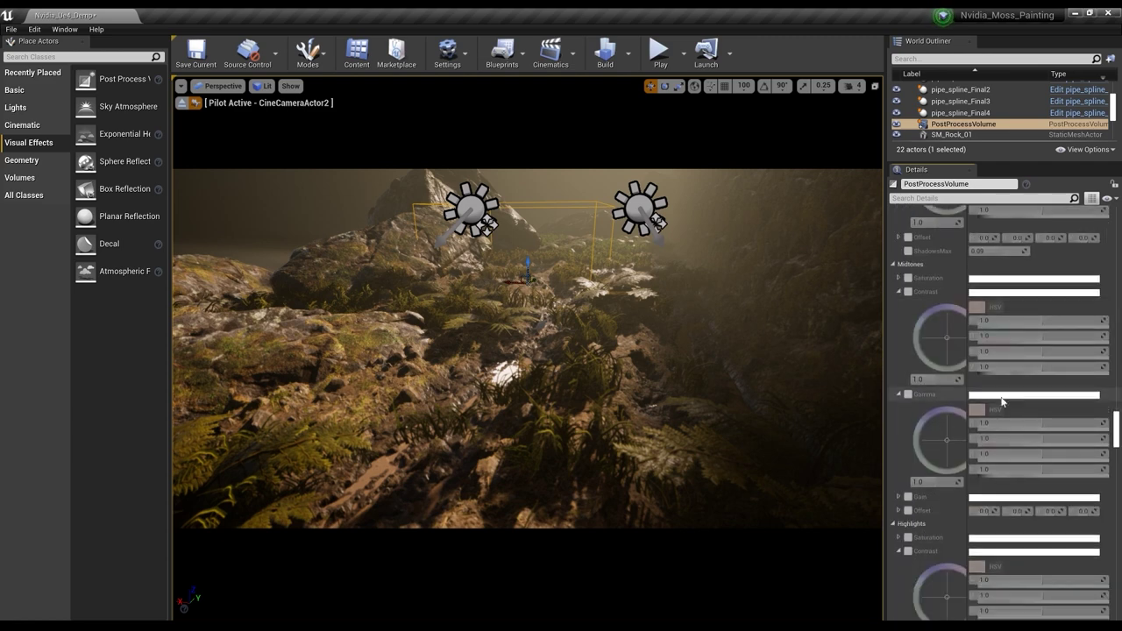
{"action": "scroll", "coordinate": [1058, 361], "scroll_direction": "down", "scroll_amount": 6}
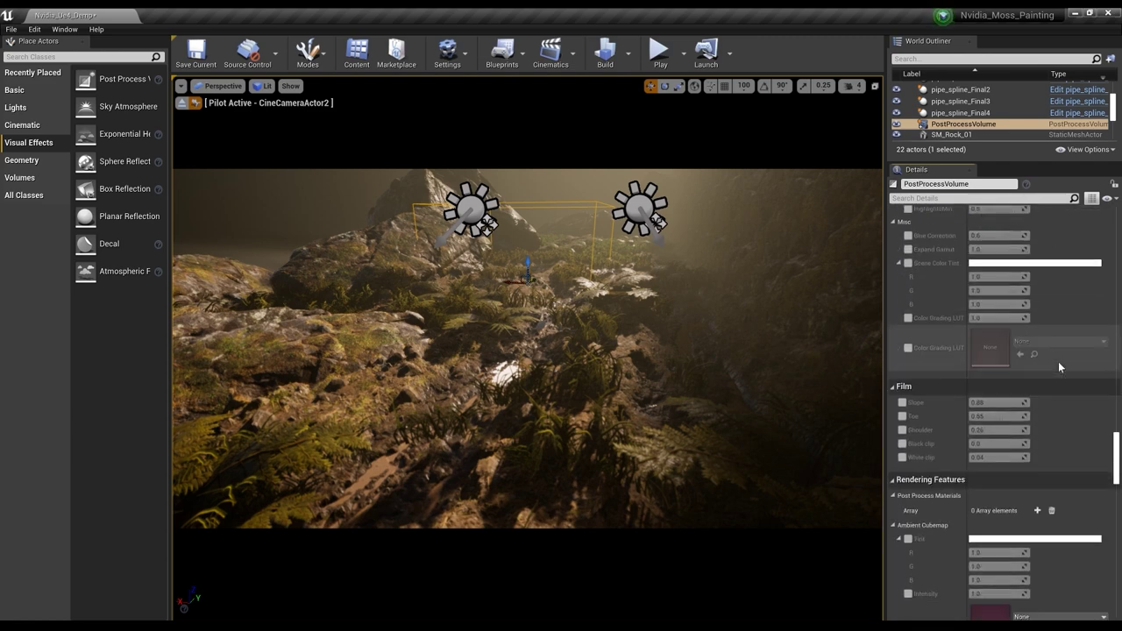
Step: Add an array element under the volume's Post Process Materials and set it as an Asset reference
{"action": "scroll", "coordinate": [1058, 368], "scroll_direction": "down", "scroll_amount": 3}
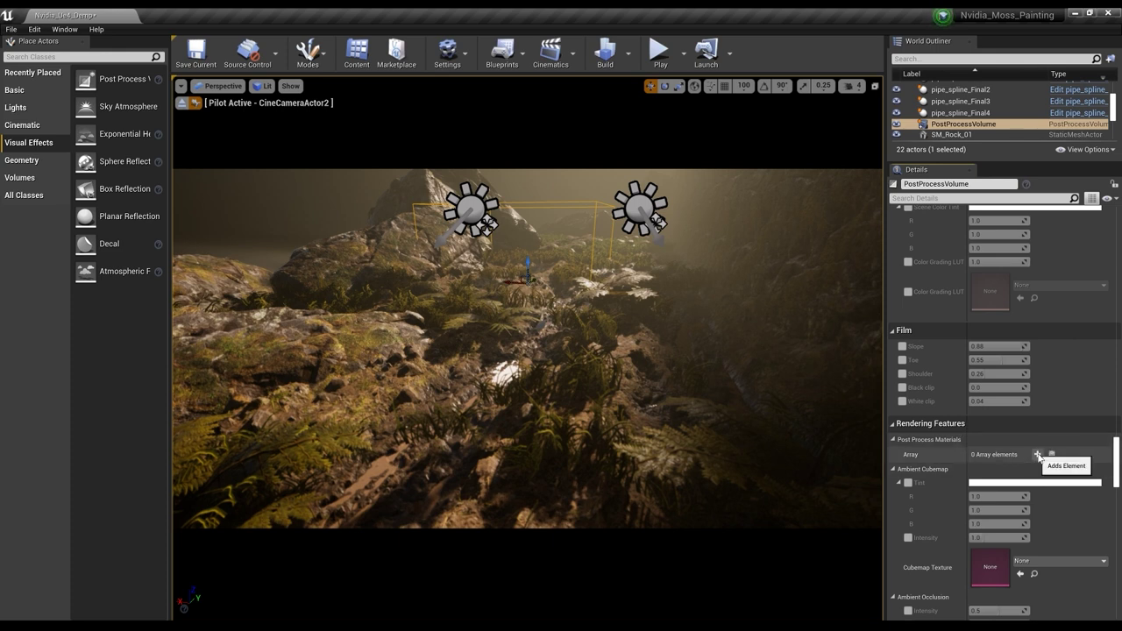
{"action": "left_click", "coordinate": [1038, 455]}
{"action": "left_click", "coordinate": [995, 471]}
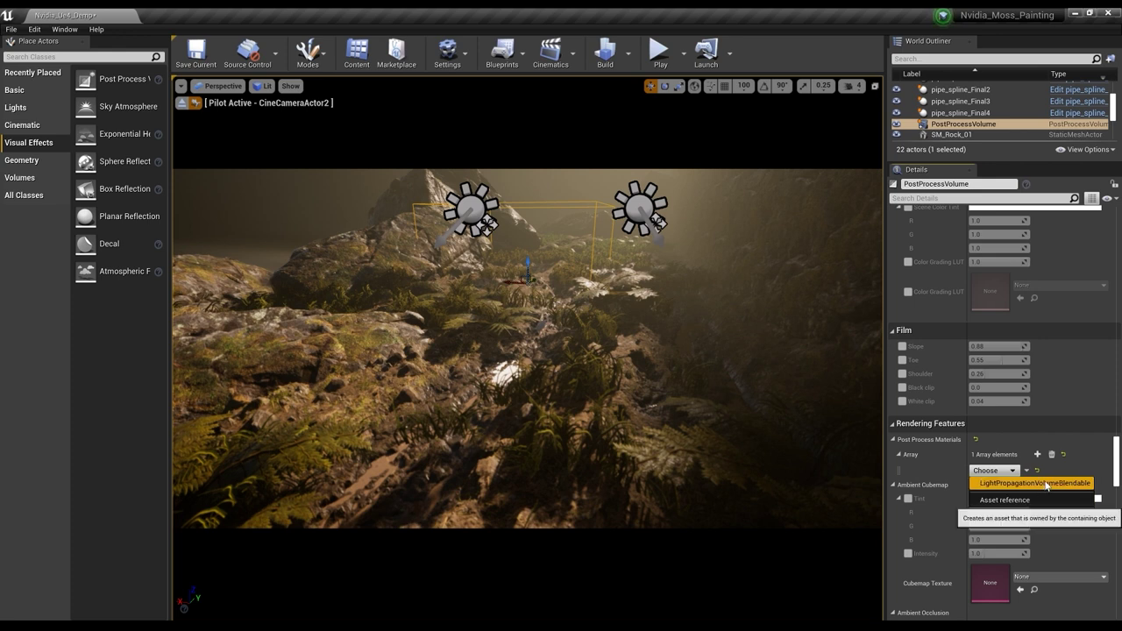
{"action": "left_click", "coordinate": [1010, 504]}
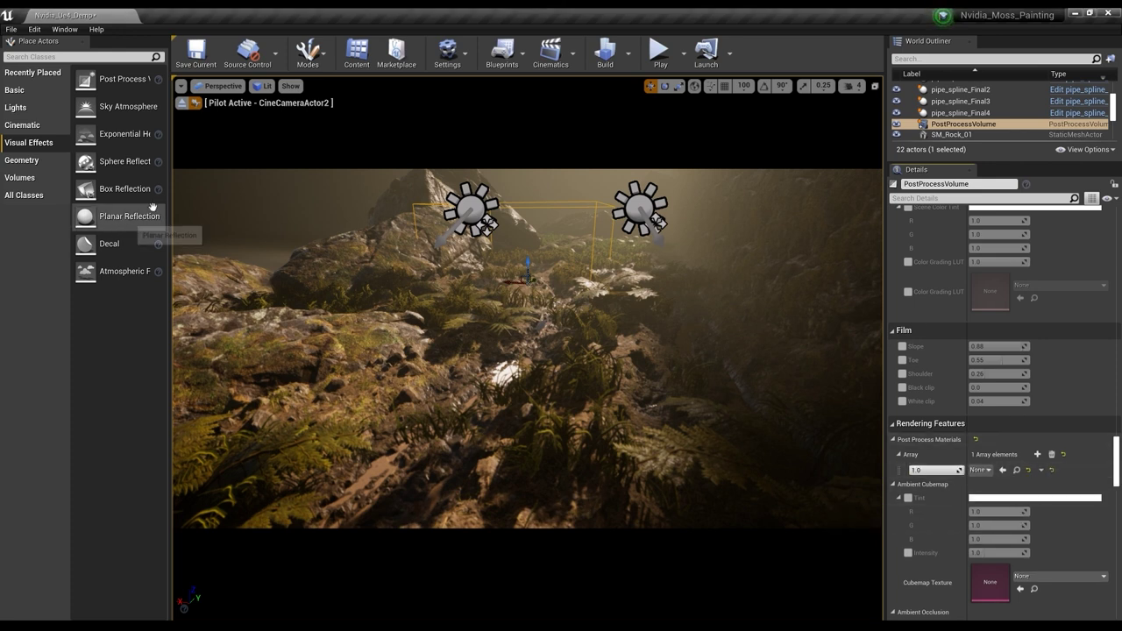
Step: Search the Nvidia folder and its Materials, Meshes, Road, Spline_Demo, Textures and Foliage subfolders for the sharpen post-process material
{"action": "left_click", "coordinate": [357, 53]}
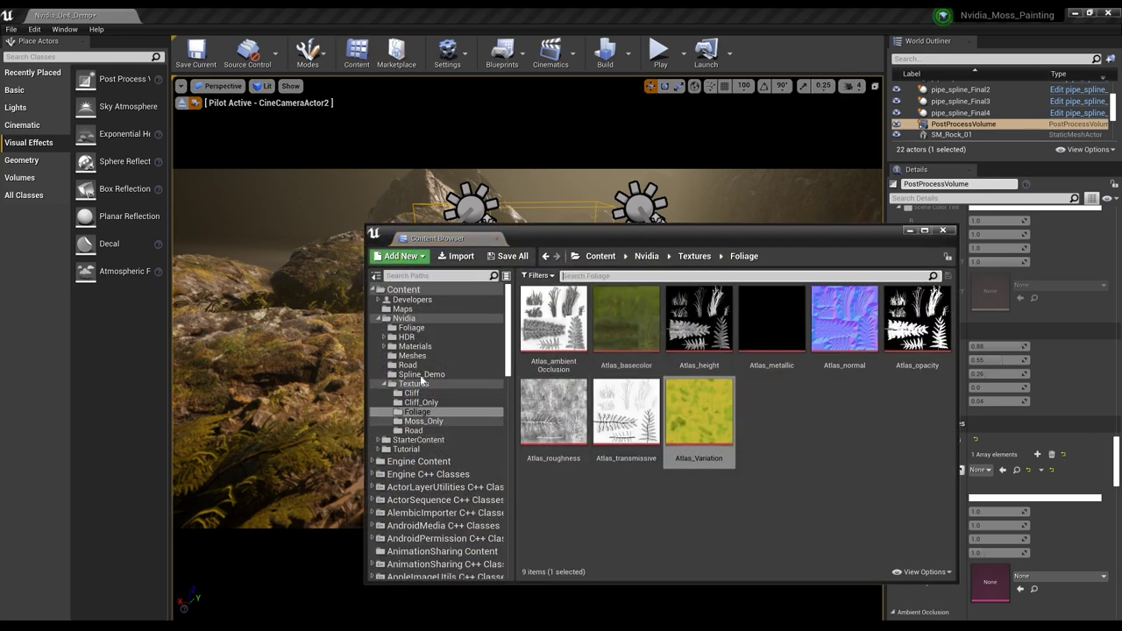
{"action": "left_click", "coordinate": [415, 346]}
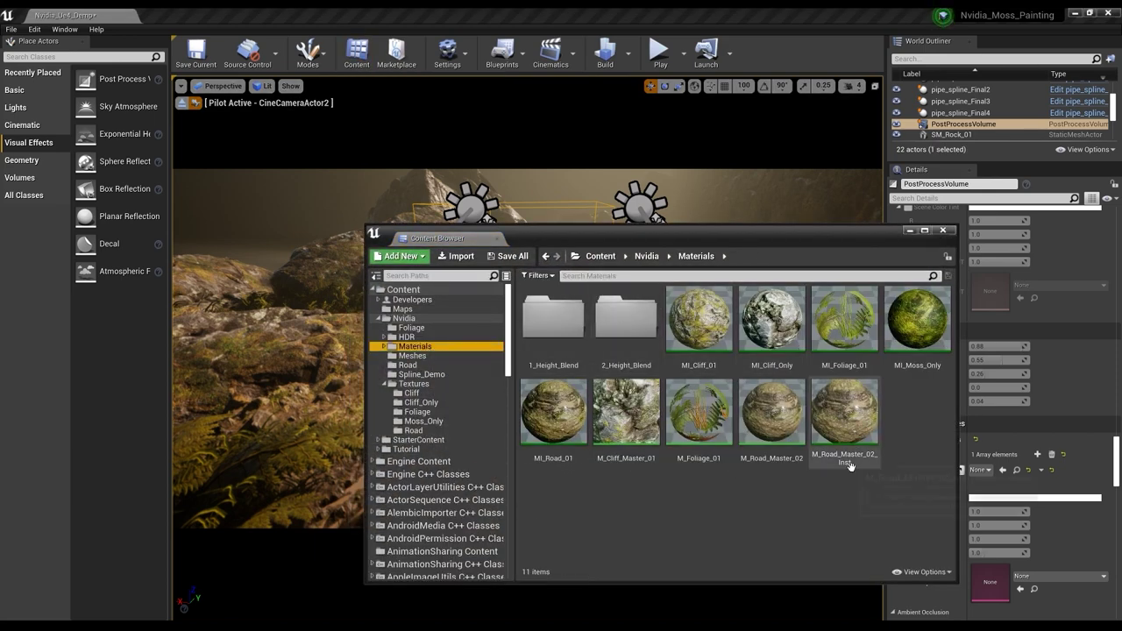
{"action": "left_click", "coordinate": [412, 356]}
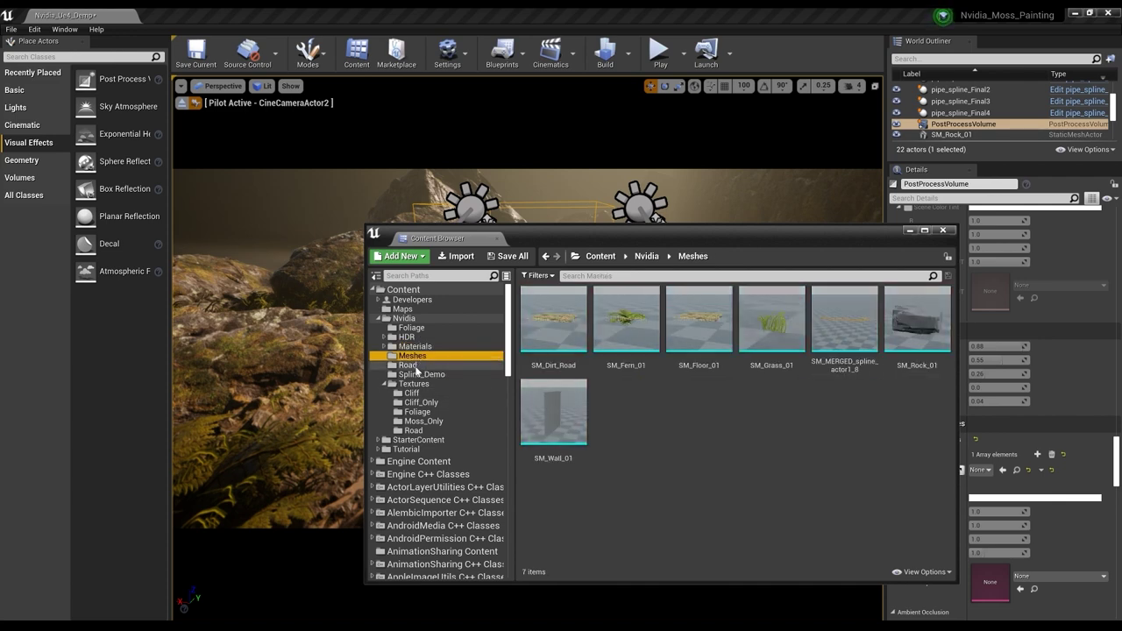
{"action": "left_click", "coordinate": [411, 365]}
{"action": "left_click", "coordinate": [421, 375]}
{"action": "left_click", "coordinate": [415, 394]}
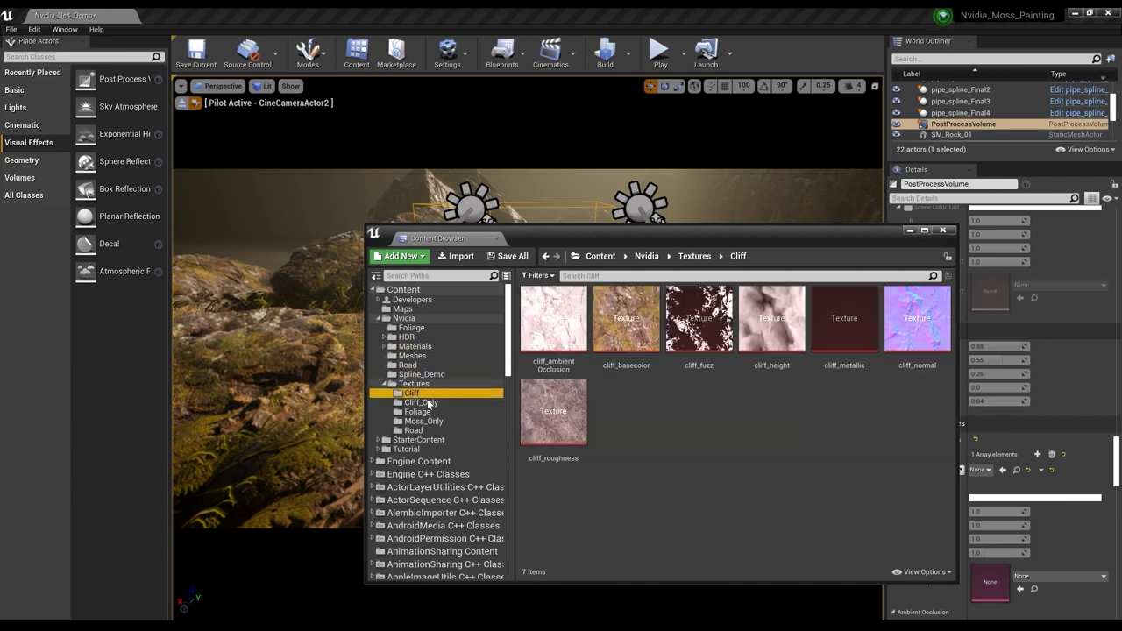
{"action": "left_click", "coordinate": [429, 402]}
{"action": "left_click", "coordinate": [418, 412]}
{"action": "left_click", "coordinate": [429, 431]}
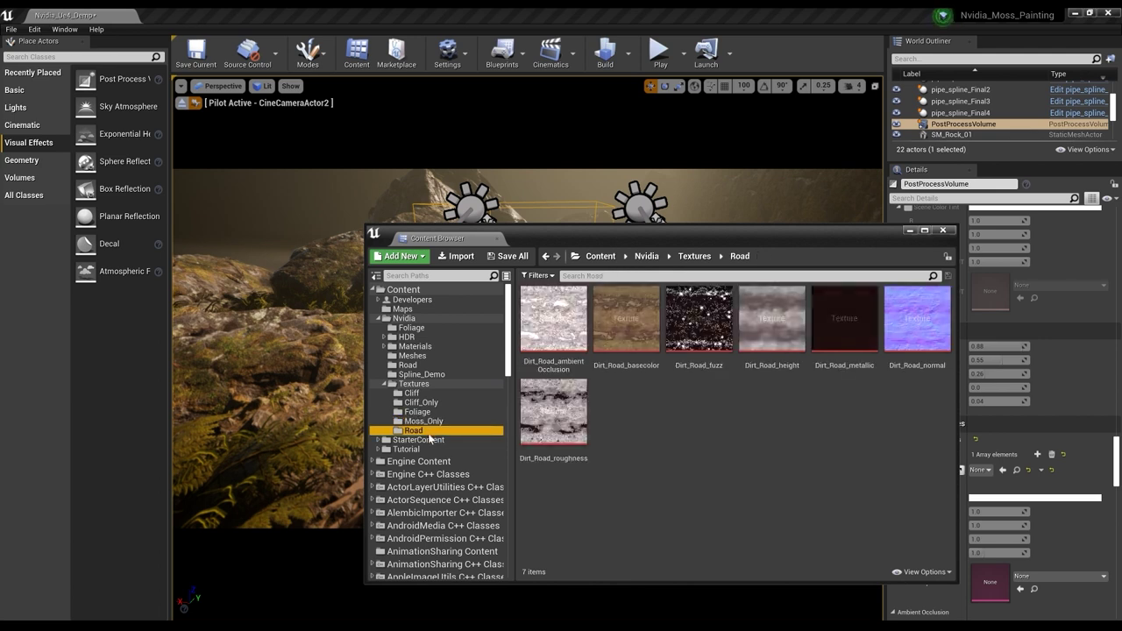
{"action": "left_click", "coordinate": [411, 327]}
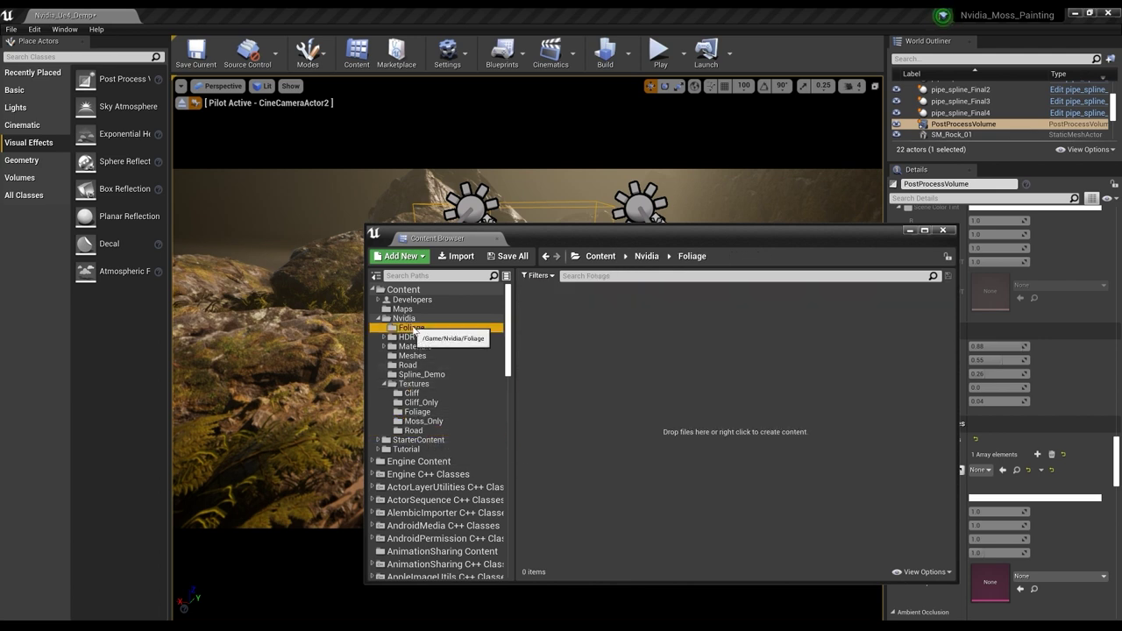
{"action": "left_click", "coordinate": [404, 318]}
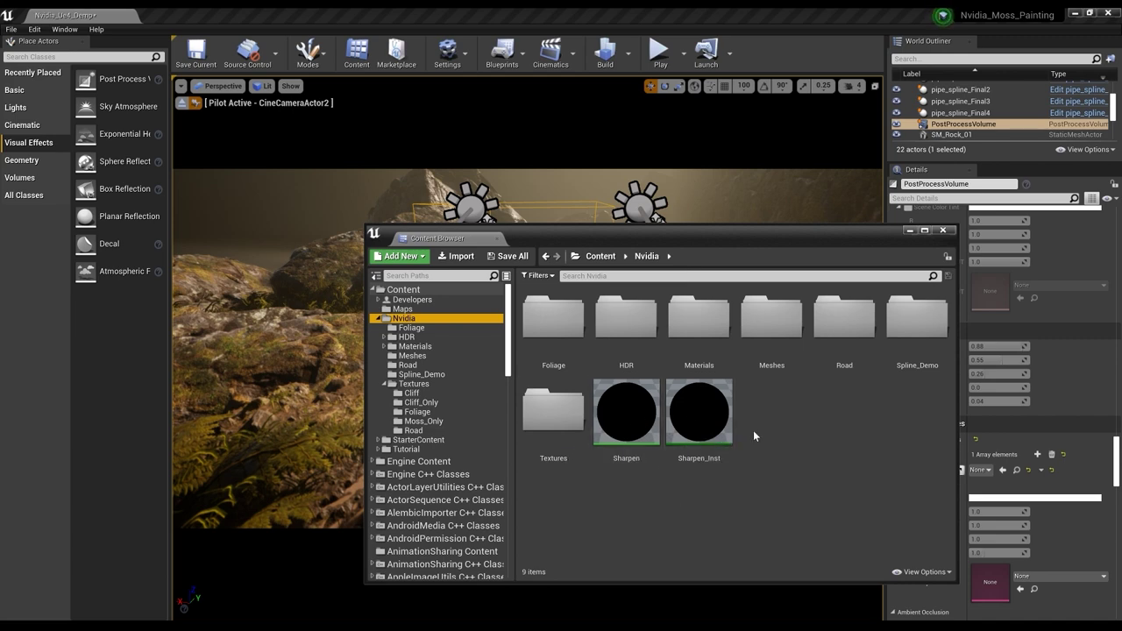
{"action": "left_click_drag", "start_coordinate": [754, 235], "coordinate": [622, 124]}
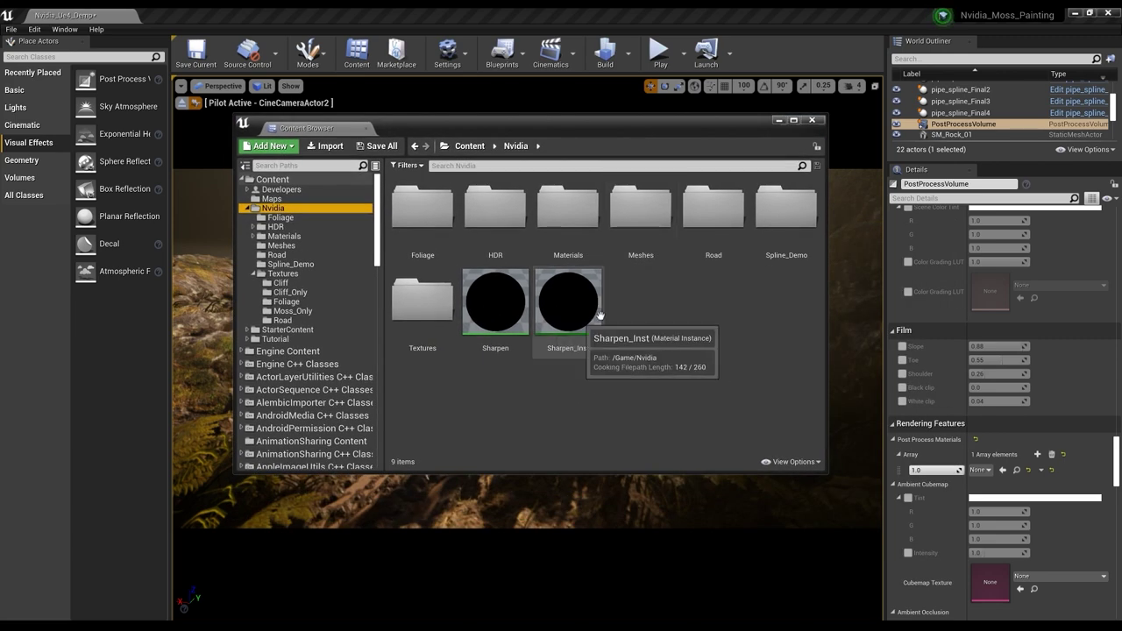
Step: Open Sharpen_Inst and its parent material Sharpen, examine the parent's whole node network, and minimize the material editor
{"action": "double_click", "coordinate": [550, 328]}
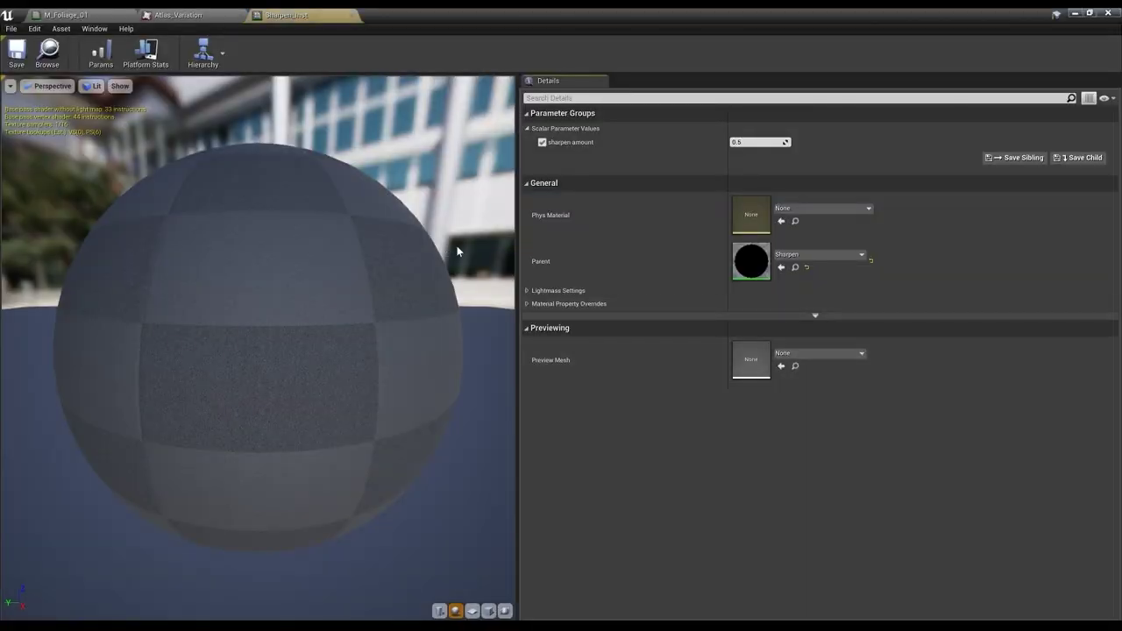
{"action": "left_click_drag", "start_coordinate": [574, 12], "coordinate": [739, 343]}
{"action": "double_click", "coordinate": [505, 291]}
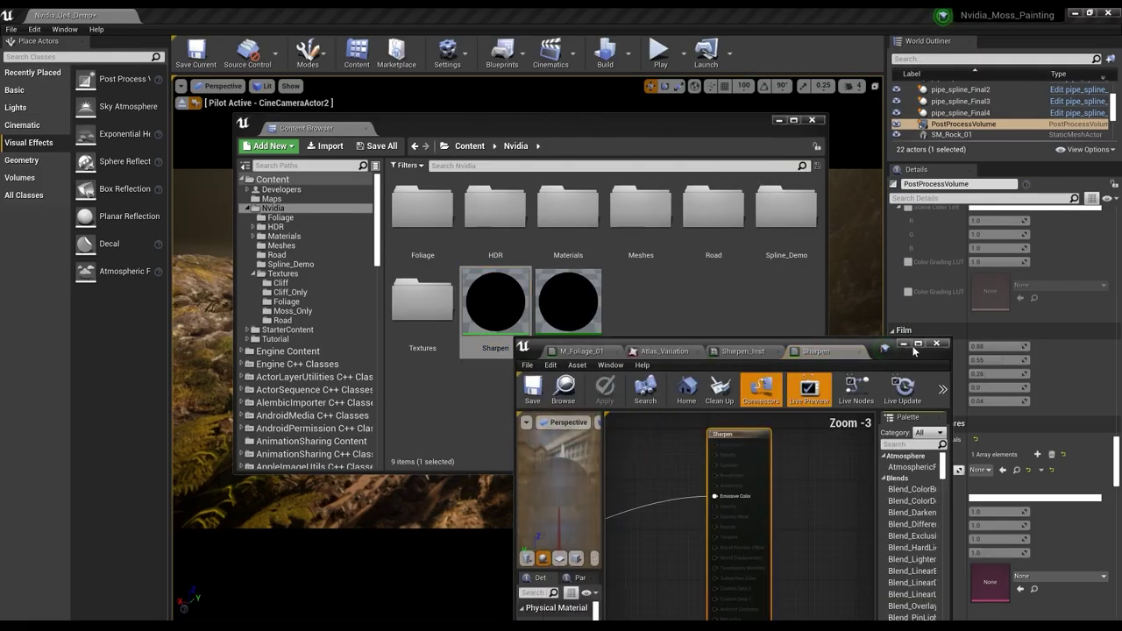
{"action": "left_click", "coordinate": [918, 343]}
{"action": "scroll", "coordinate": [389, 248], "scroll_direction": "down", "scroll_amount": 7}
{"action": "right_click_drag", "start_coordinate": [396, 256], "coordinate": [791, 287]}
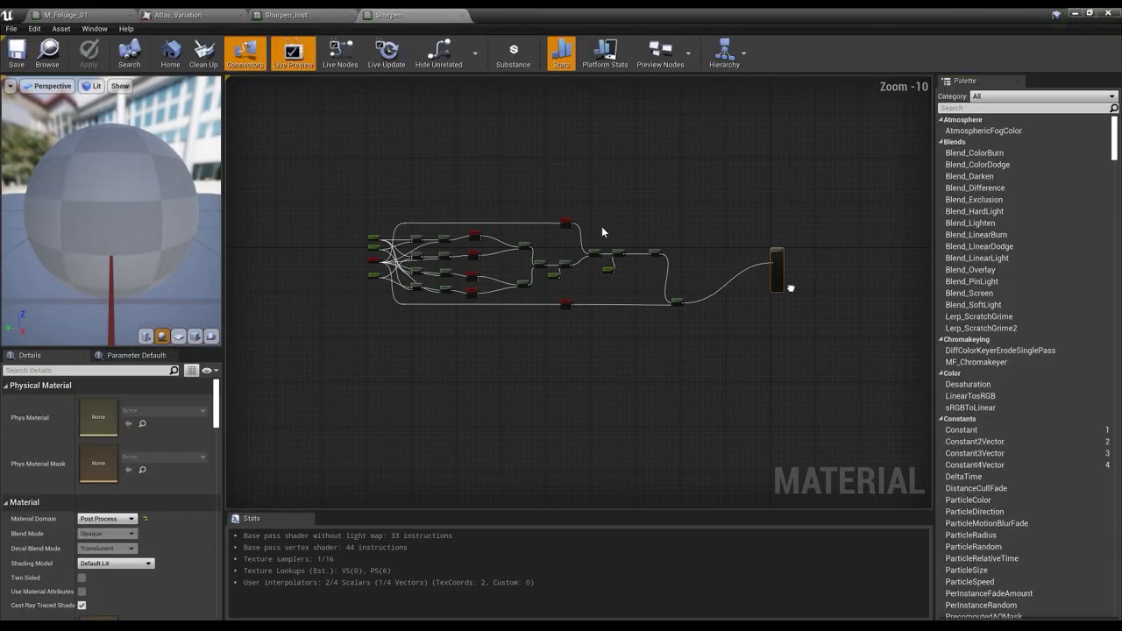
{"action": "left_click_drag", "start_coordinate": [357, 176], "coordinate": [748, 433]}
{"action": "left_click_drag", "start_coordinate": [745, 360], "coordinate": [743, 354]}
{"action": "left_click_drag", "start_coordinate": [353, 185], "coordinate": [709, 421]}
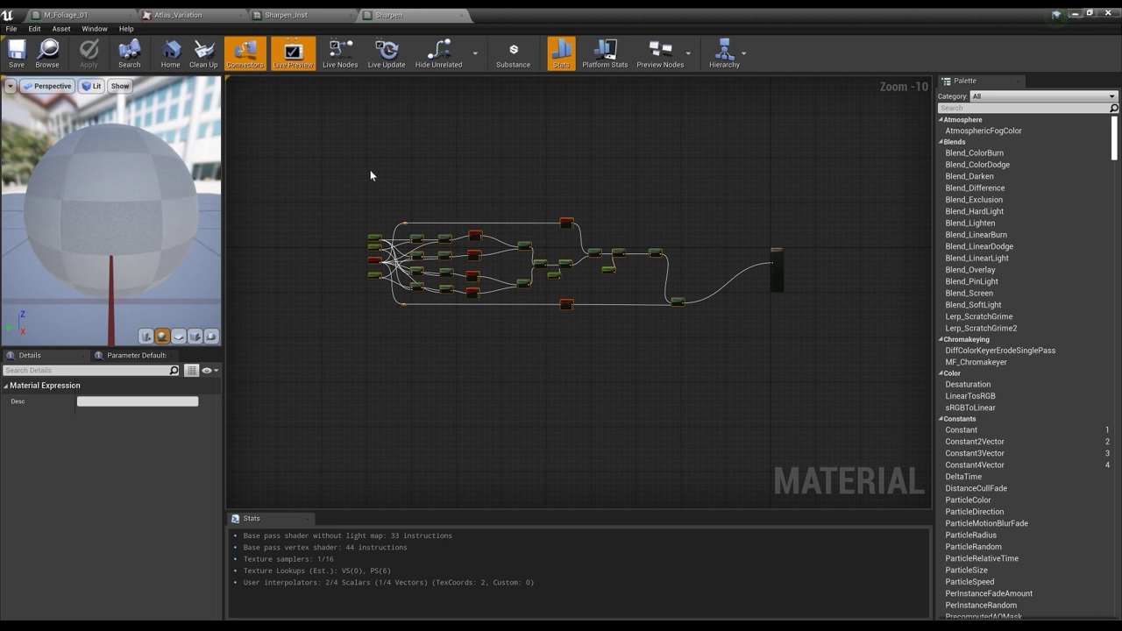
{"action": "left_click", "coordinate": [1074, 14]}
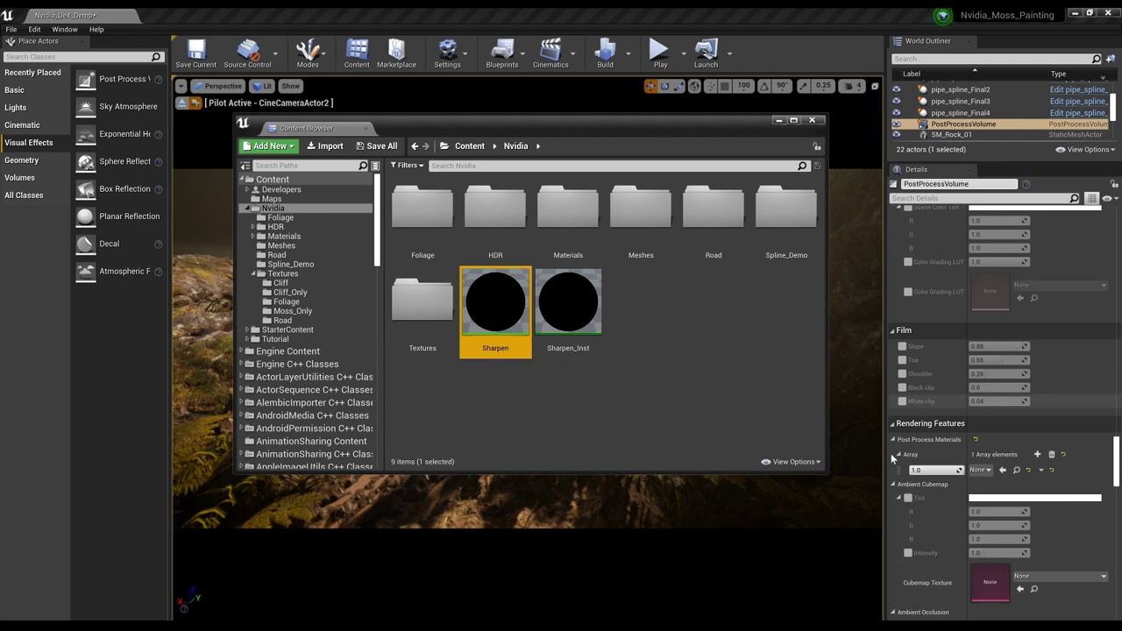
Step: Assign Sharpen_Inst to the new Post Process Materials entry, clearing and reassigning it once to compare the effect
{"action": "left_click_drag", "start_coordinate": [568, 307], "coordinate": [982, 471]}
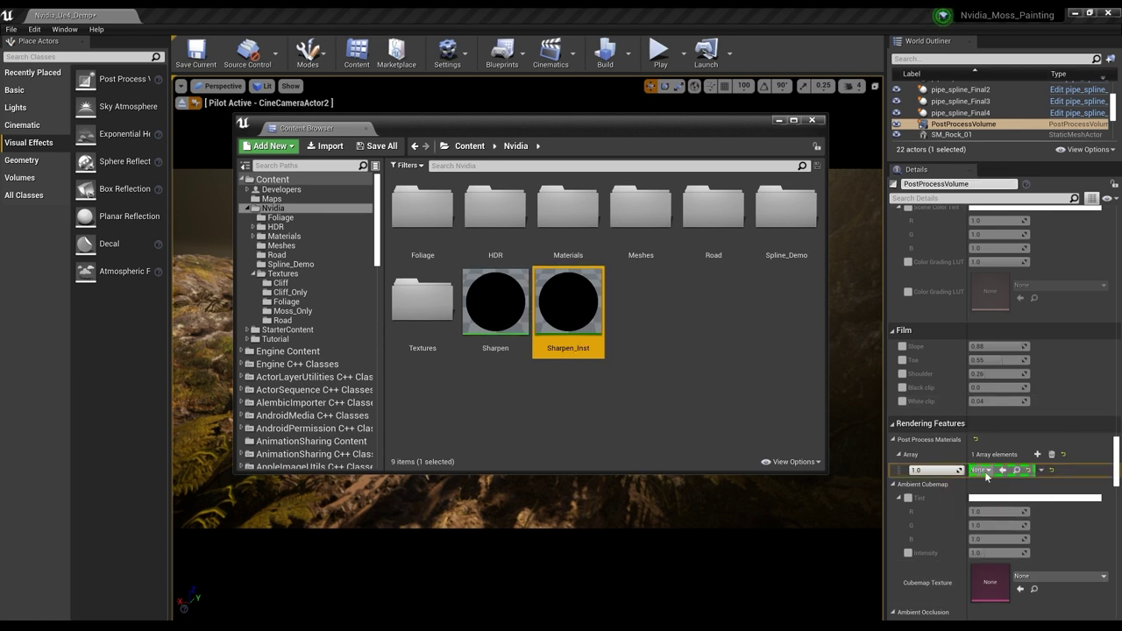
{"action": "left_click", "coordinate": [779, 120]}
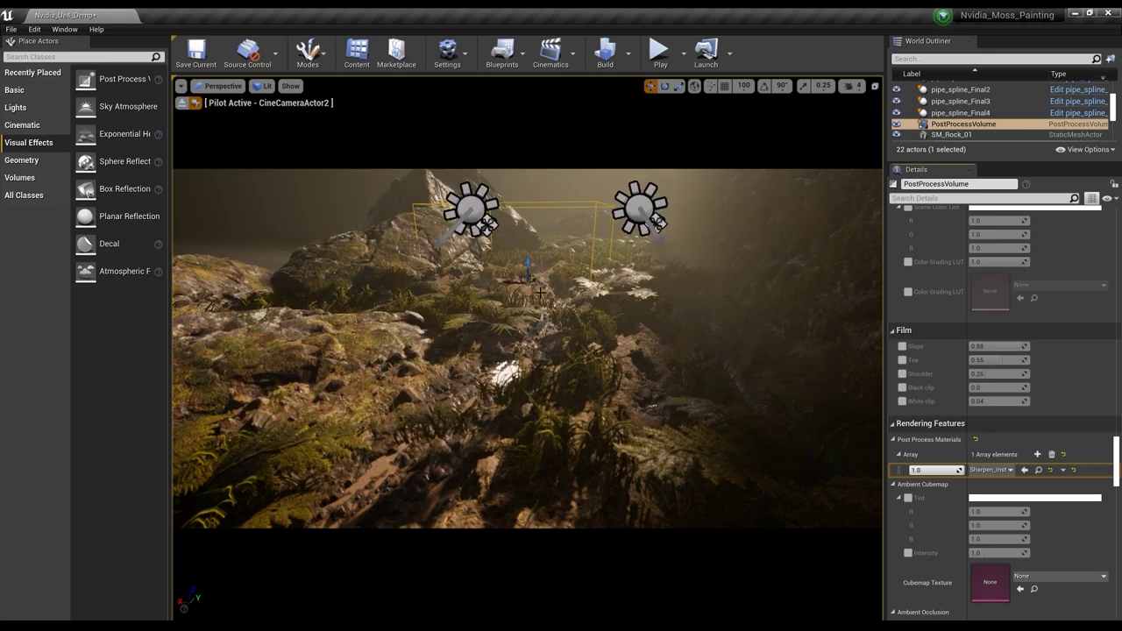
{"action": "left_click", "coordinate": [1052, 472]}
{"action": "left_click", "coordinate": [1017, 470]}
{"action": "left_click_drag", "start_coordinate": [582, 300], "coordinate": [987, 470]}
Step: Try a sharpen amount of about 4.57 in Sharpen_Inst, set it to 0.75, and minimize the material instance editor
{"action": "left_click_drag", "start_coordinate": [565, 128], "coordinate": [807, 142]}
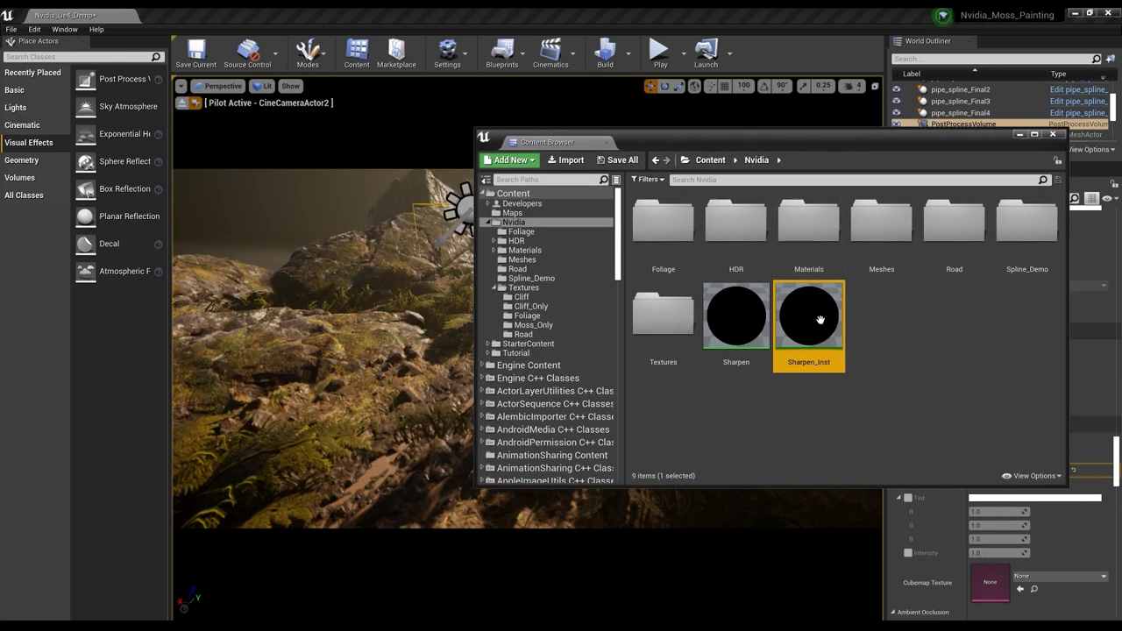
{"action": "double_click", "coordinate": [814, 326]}
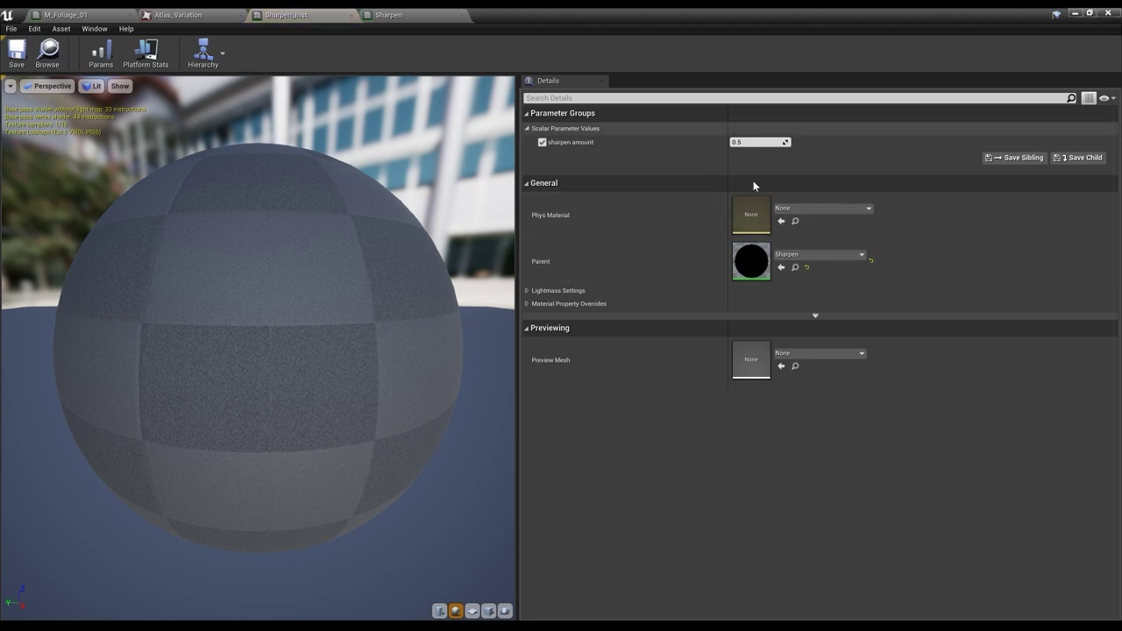
{"action": "left_click_drag", "start_coordinate": [844, 41], "coordinate": [951, 196]}
{"action": "left_click_drag", "start_coordinate": [905, 331], "coordinate": [960, 331]}
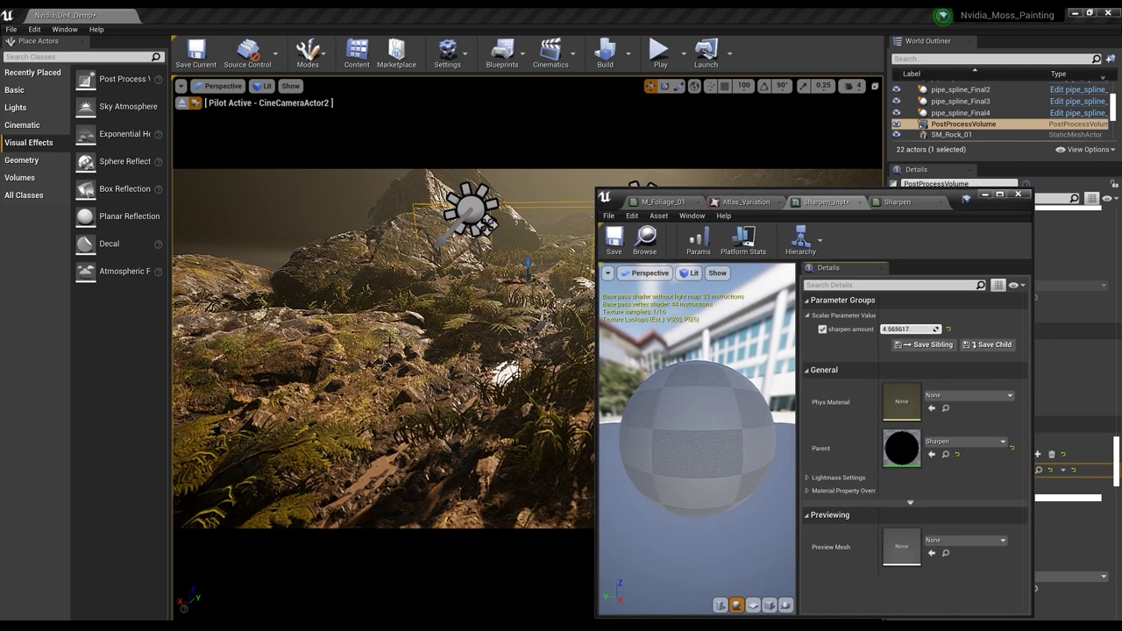
{"action": "left_click", "coordinate": [908, 329]}
{"action": "key", "text": "BackSpace"}
{"action": "type", "text": ".75"}
{"action": "key", "text": "Return"}
{"action": "left_click", "coordinate": [985, 194]}
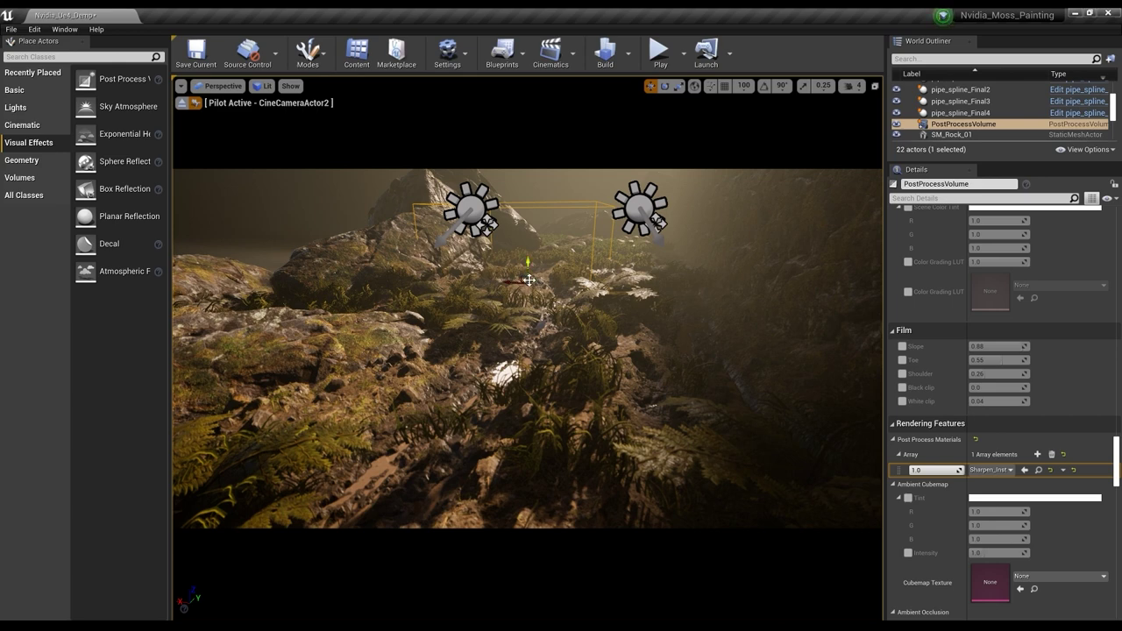
Step: Switch the viewport to game view to hide the editor icons, and select DirectionalLight2 in the enlarged World Outliner
{"action": "key", "text": "g"}
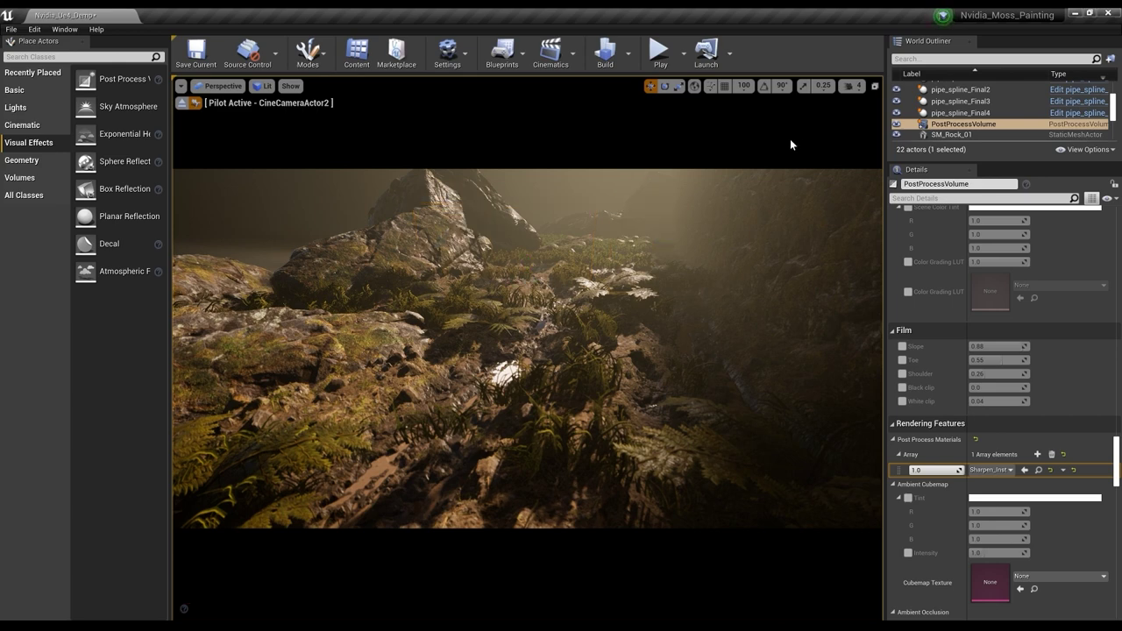
{"action": "scroll", "coordinate": [1007, 131], "scroll_direction": "up", "scroll_amount": 3}
{"action": "left_click_drag", "start_coordinate": [1008, 163], "coordinate": [1052, 434]}
{"action": "left_click", "coordinate": [959, 117]}
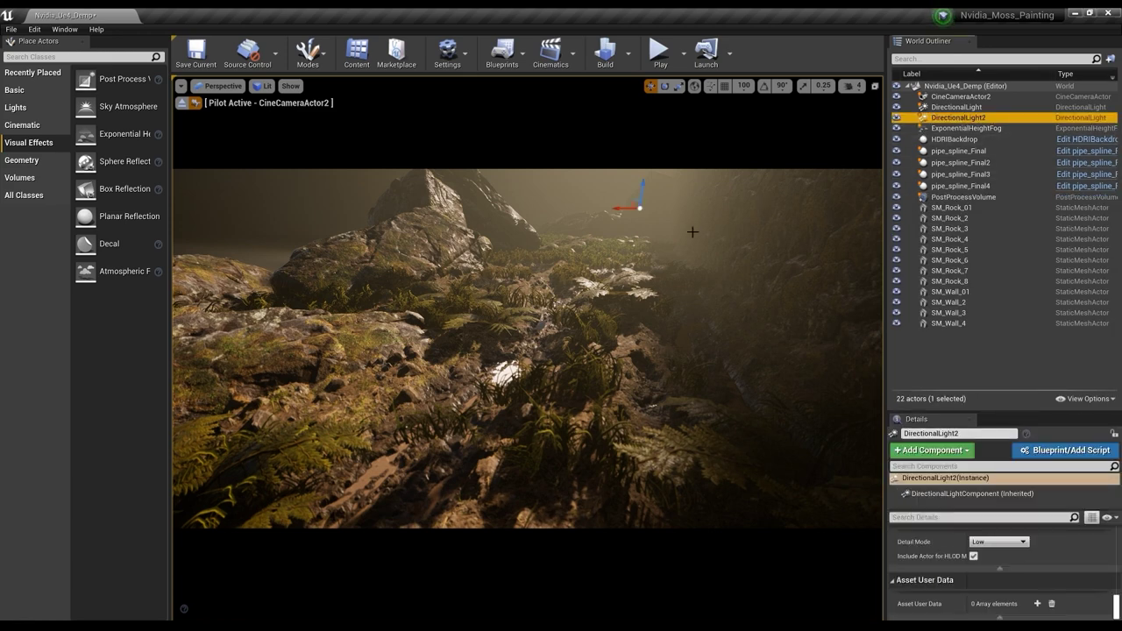
Step: Rotate DirectionalLight2 so the sunlight falls from a slightly different angle, showing the editor icons only during the adjustment
{"action": "key", "text": "g"}
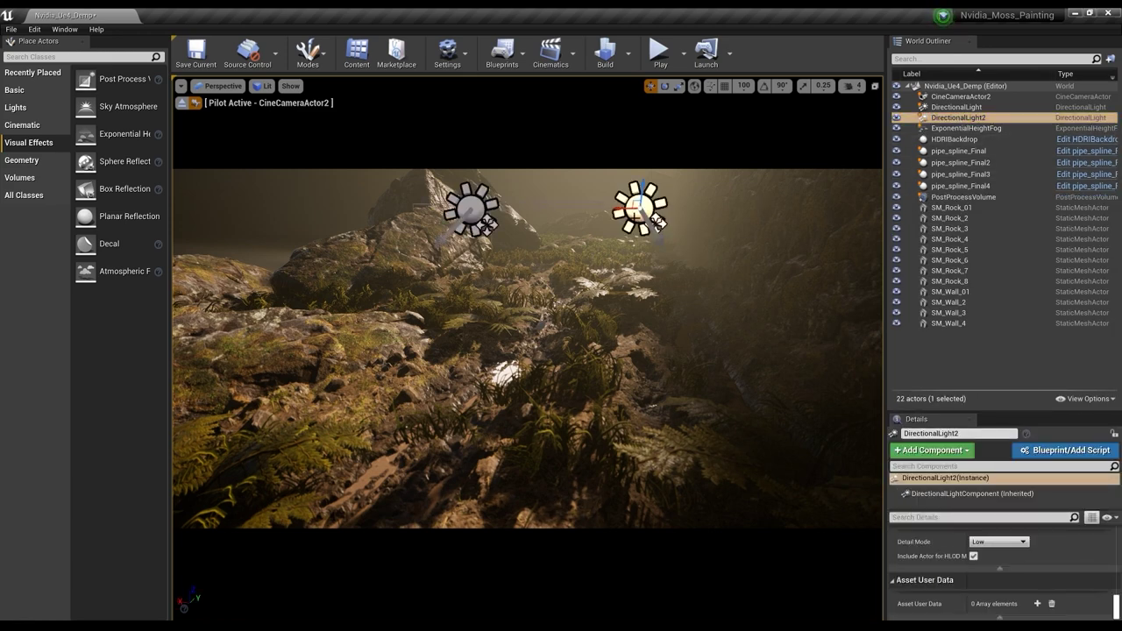
{"action": "key", "text": "e"}
{"action": "left_click_drag", "start_coordinate": [655, 211], "coordinate": [639, 225]}
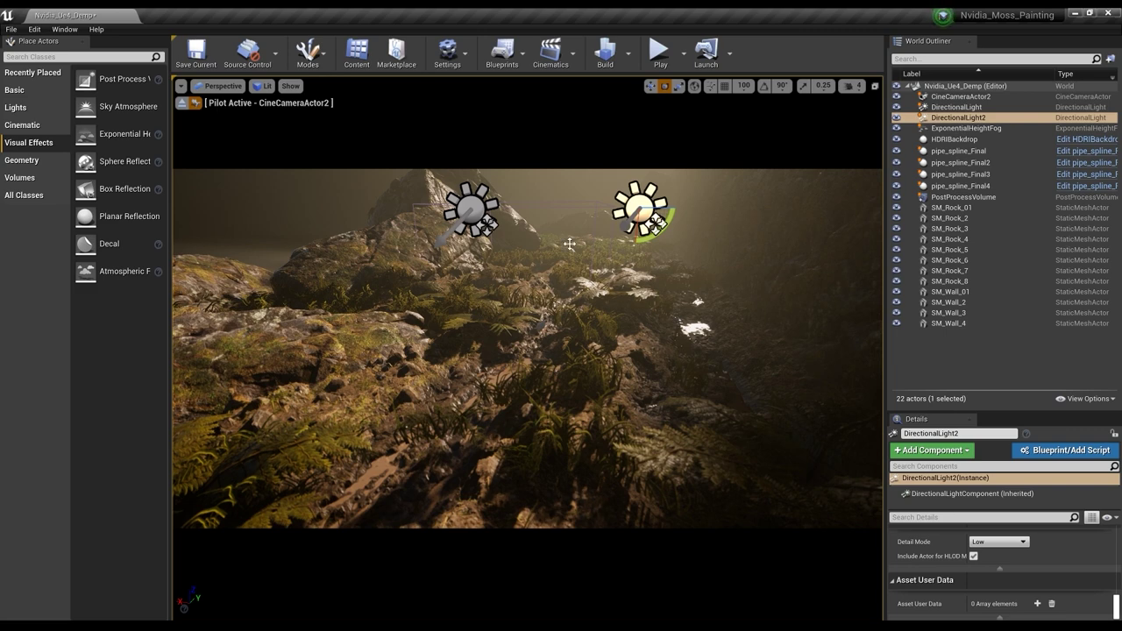
{"action": "key", "text": "g"}
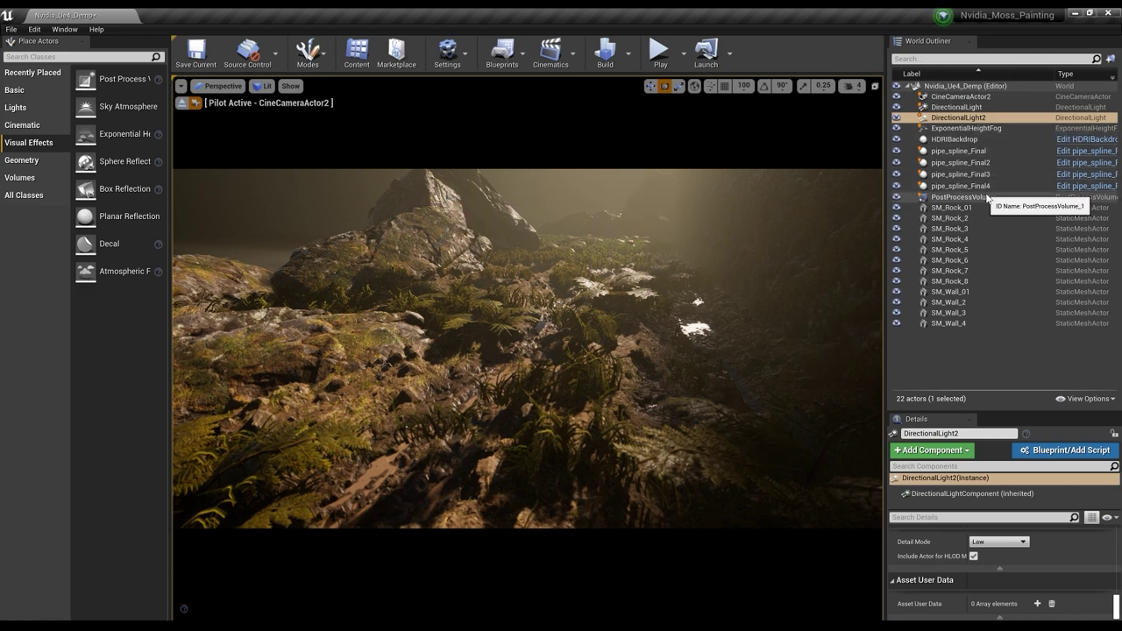
Step: Select PostProcessVolume, enlarge its details area, and collapse lens flare tint entries 0 through 4
{"action": "left_click", "coordinate": [987, 197]}
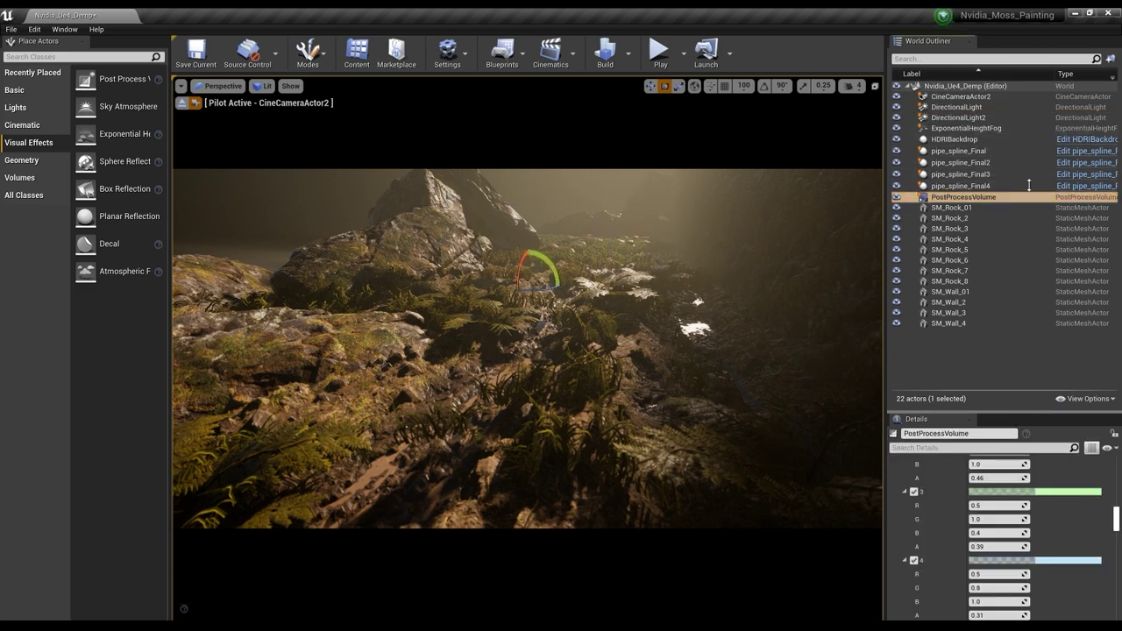
{"action": "left_click_drag", "start_coordinate": [1030, 409], "coordinate": [1029, 169]}
{"action": "scroll", "coordinate": [931, 335], "scroll_direction": "up", "scroll_amount": 8}
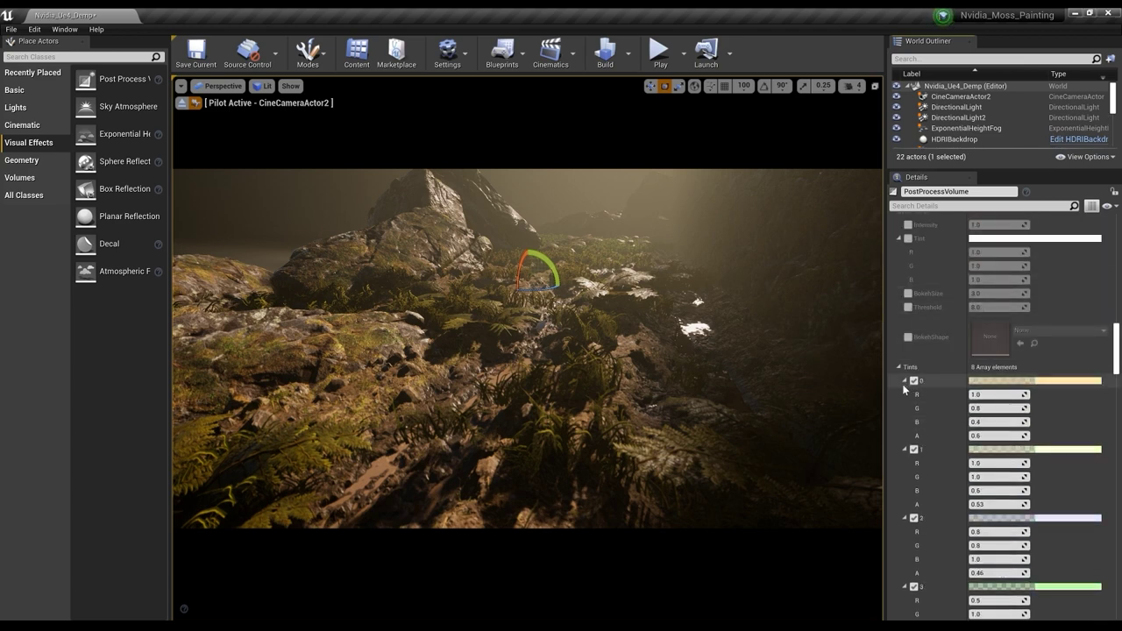
{"action": "left_click", "coordinate": [905, 380]}
{"action": "left_click", "coordinate": [905, 395]}
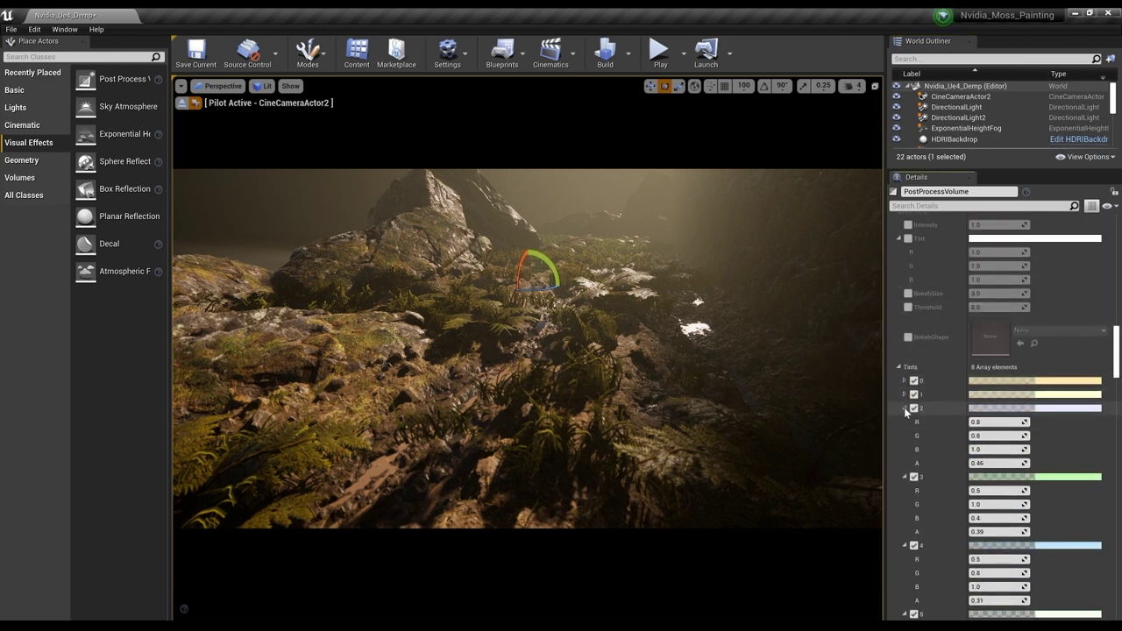
{"action": "left_click", "coordinate": [905, 409]}
{"action": "left_click", "coordinate": [905, 422]}
{"action": "left_click", "coordinate": [905, 436]}
Step: Examine the volume's lens settings, from depth of field and bloom through exposure, chromatic aberration, camera, and lens flares
{"action": "scroll", "coordinate": [954, 397], "scroll_direction": "up", "scroll_amount": 4}
{"action": "scroll", "coordinate": [954, 392], "scroll_direction": "up", "scroll_amount": 5}
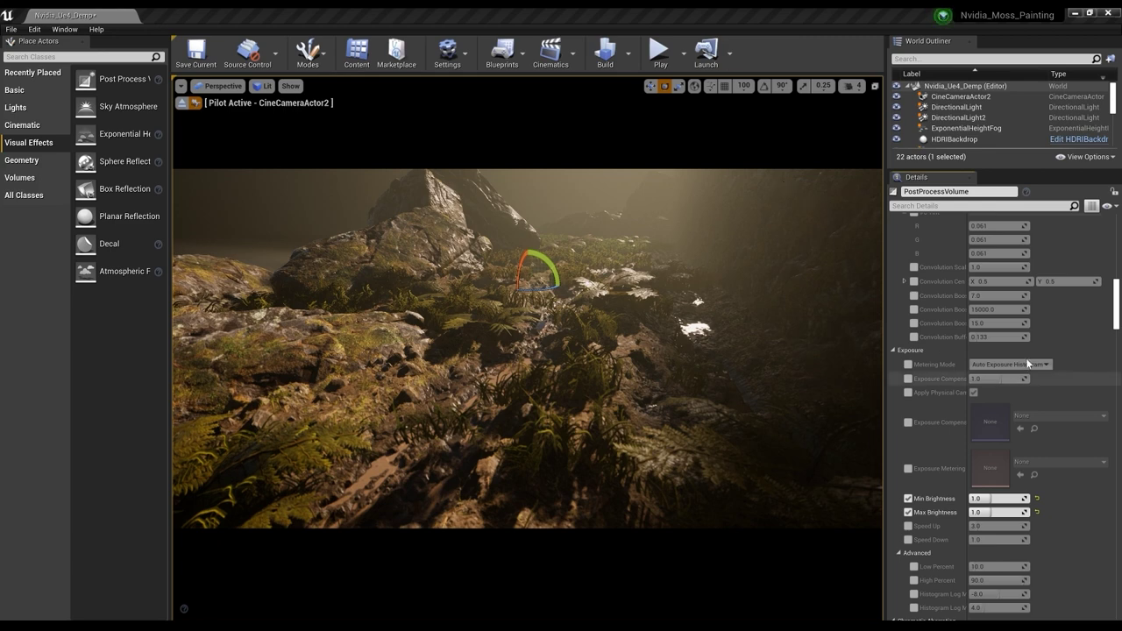
{"action": "scroll", "coordinate": [1026, 379], "scroll_direction": "up", "scroll_amount": 10}
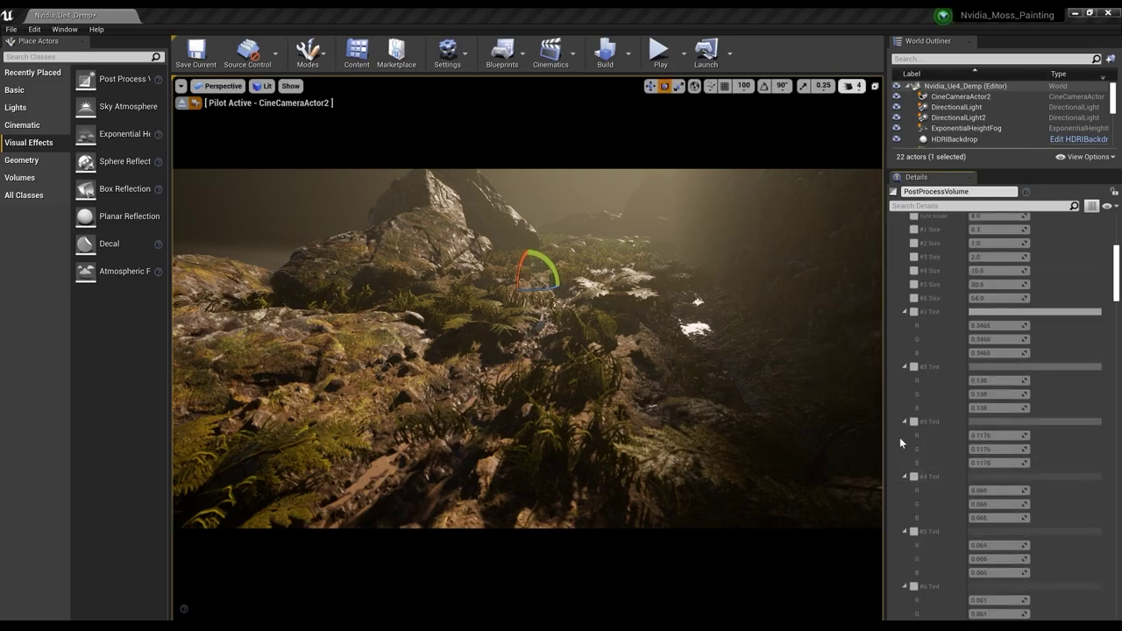
{"action": "scroll", "coordinate": [995, 324], "scroll_direction": "up", "scroll_amount": 3}
{"action": "scroll", "coordinate": [998, 344], "scroll_direction": "up", "scroll_amount": 15}
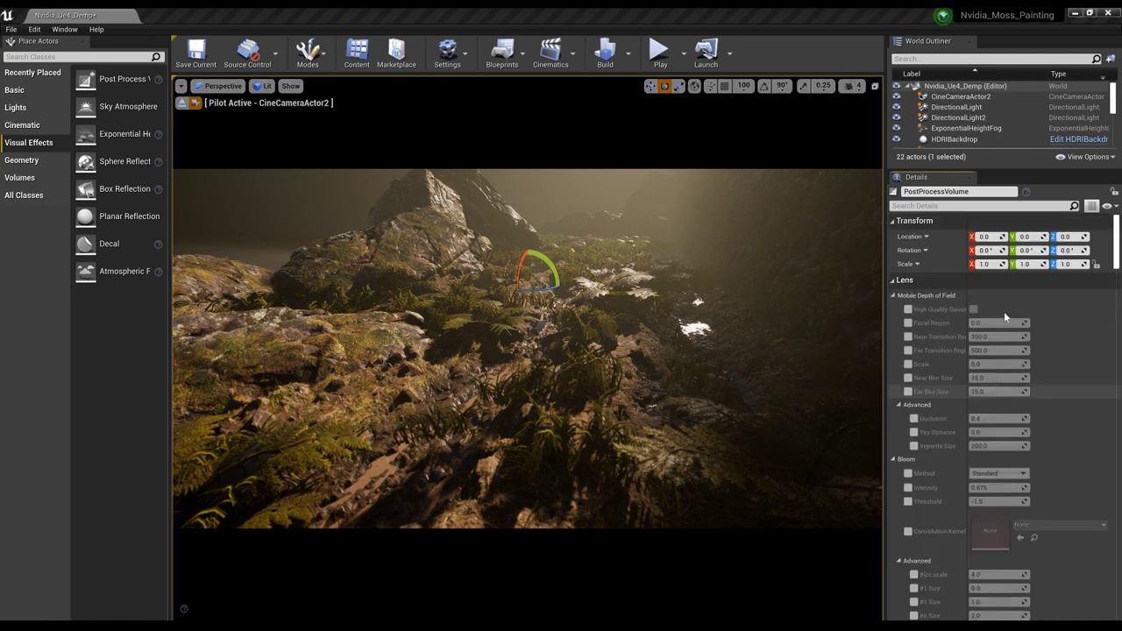
{"action": "scroll", "coordinate": [982, 342], "scroll_direction": "down", "scroll_amount": 12}
{"action": "scroll", "coordinate": [1001, 383], "scroll_direction": "down", "scroll_amount": 8}
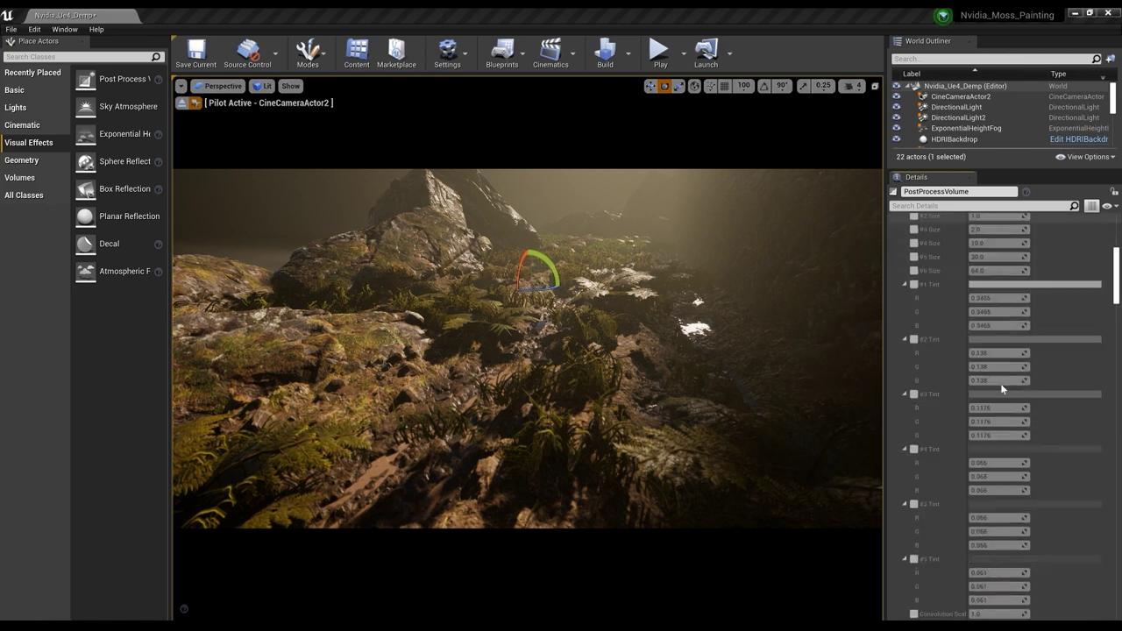
{"action": "scroll", "coordinate": [1033, 426], "scroll_direction": "down", "scroll_amount": 5}
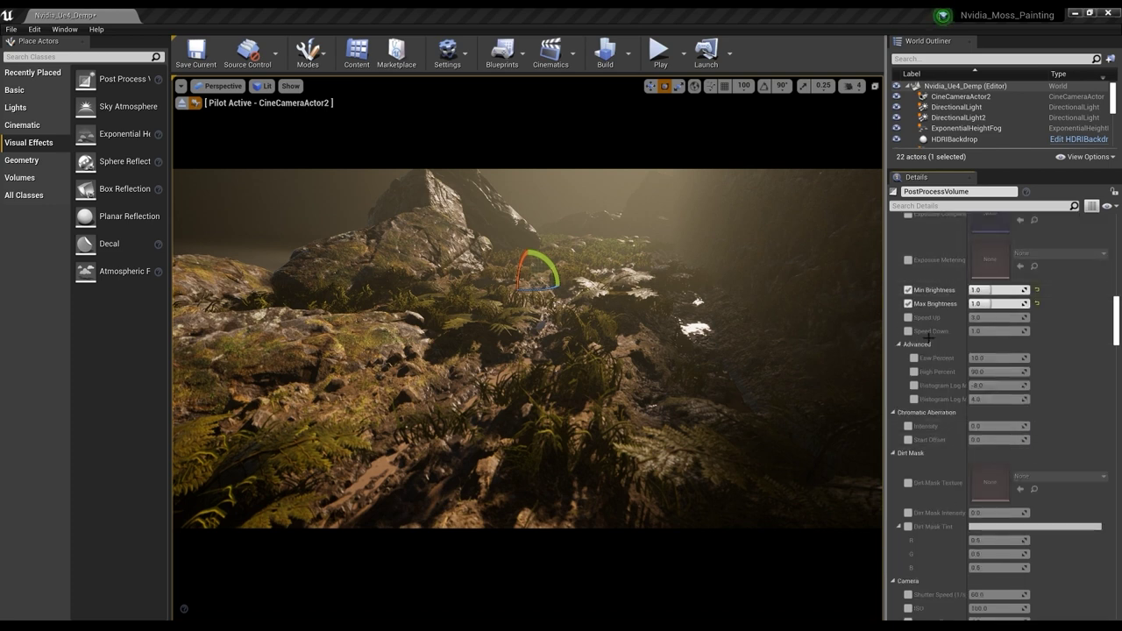
{"action": "scroll", "coordinate": [1008, 407], "scroll_direction": "down", "scroll_amount": 8}
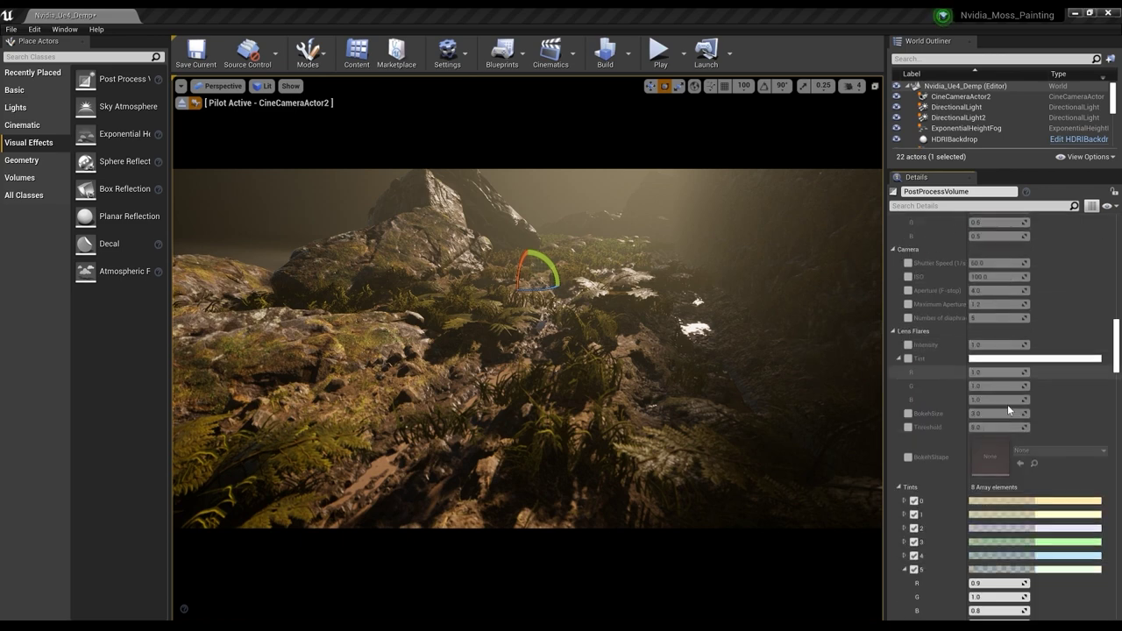
{"action": "scroll", "coordinate": [1009, 407], "scroll_direction": "down", "scroll_amount": 8}
Step: Enable the film Slope and Toe overrides on the post process volume and lower Toe to about 0.47
{"action": "left_click_drag", "start_coordinate": [1118, 385], "coordinate": [1117, 469]}
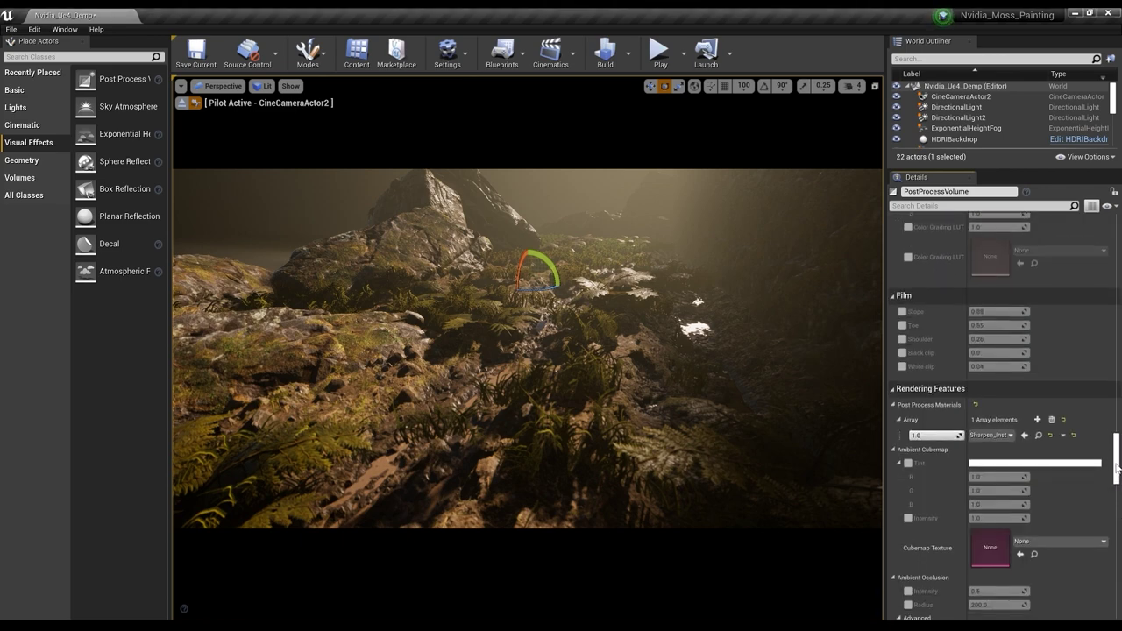
{"action": "left_click", "coordinate": [902, 325]}
{"action": "left_click", "coordinate": [902, 311]}
{"action": "left_click", "coordinate": [998, 311]}
{"action": "left_click", "coordinate": [993, 329]}
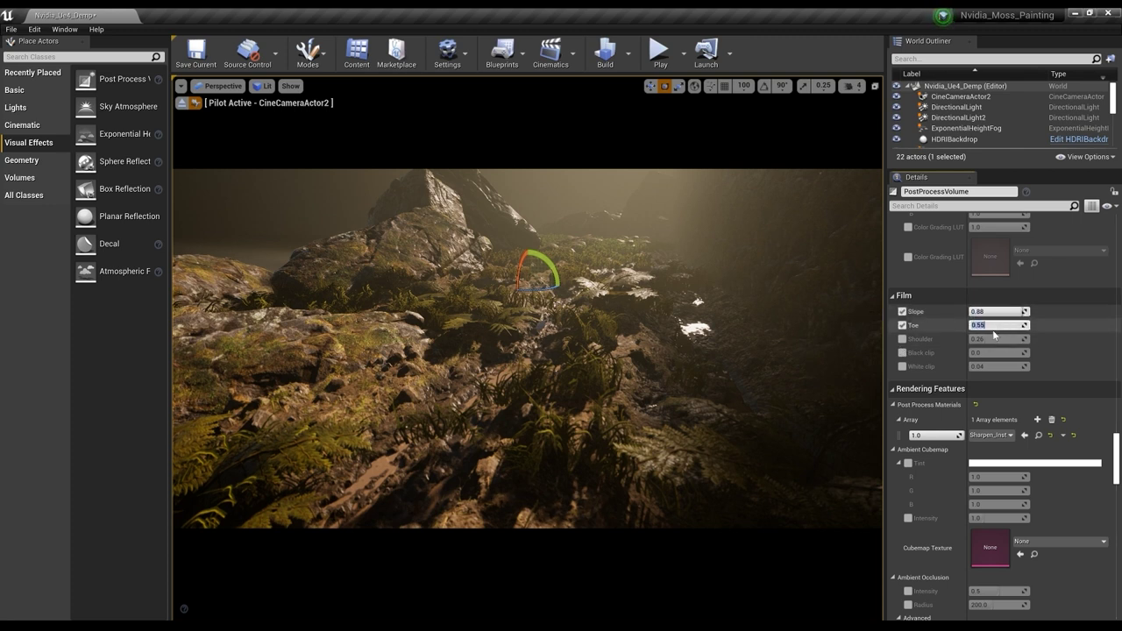
{"action": "left_click", "coordinate": [1030, 333]}
{"action": "left_click_drag", "start_coordinate": [999, 325], "coordinate": [997, 325]}
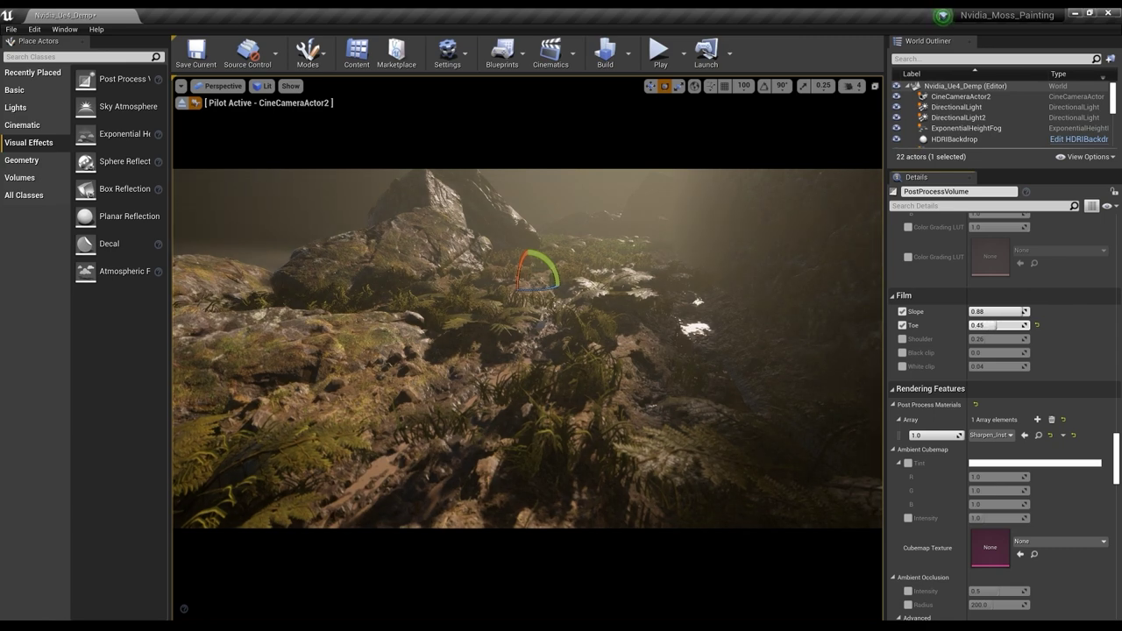
Step: Enable white balance Temp and Tint in the color grading settings and raise Temp to about 8429
{"action": "scroll", "coordinate": [957, 333], "scroll_direction": "up", "scroll_amount": 5}
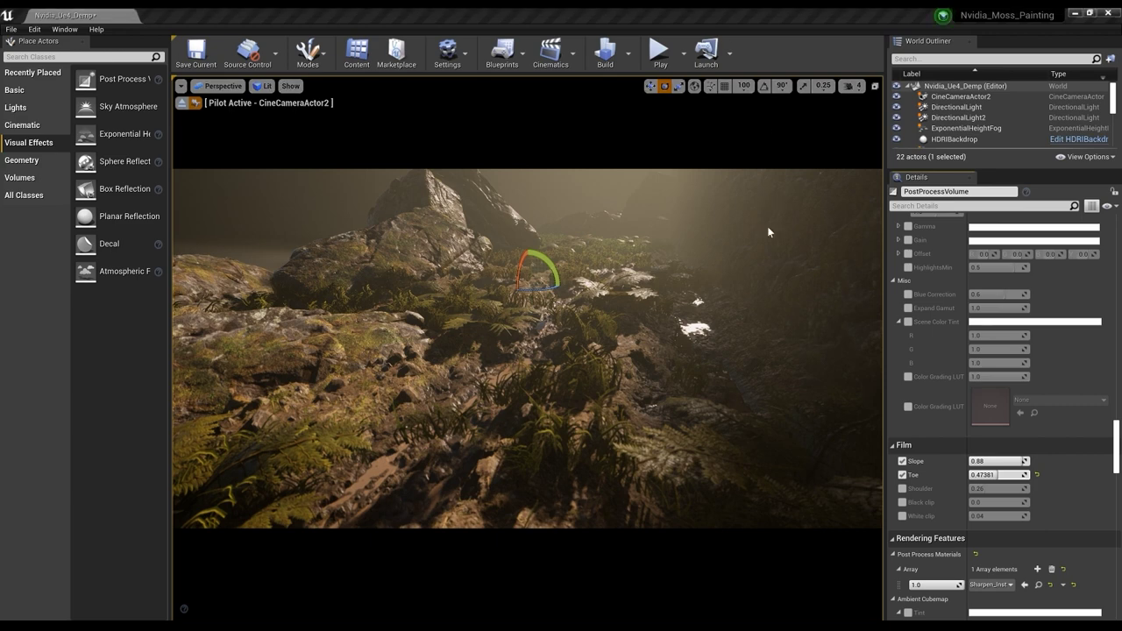
{"action": "scroll", "coordinate": [953, 321], "scroll_direction": "up", "scroll_amount": 10}
{"action": "scroll", "coordinate": [964, 333], "scroll_direction": "up", "scroll_amount": 5}
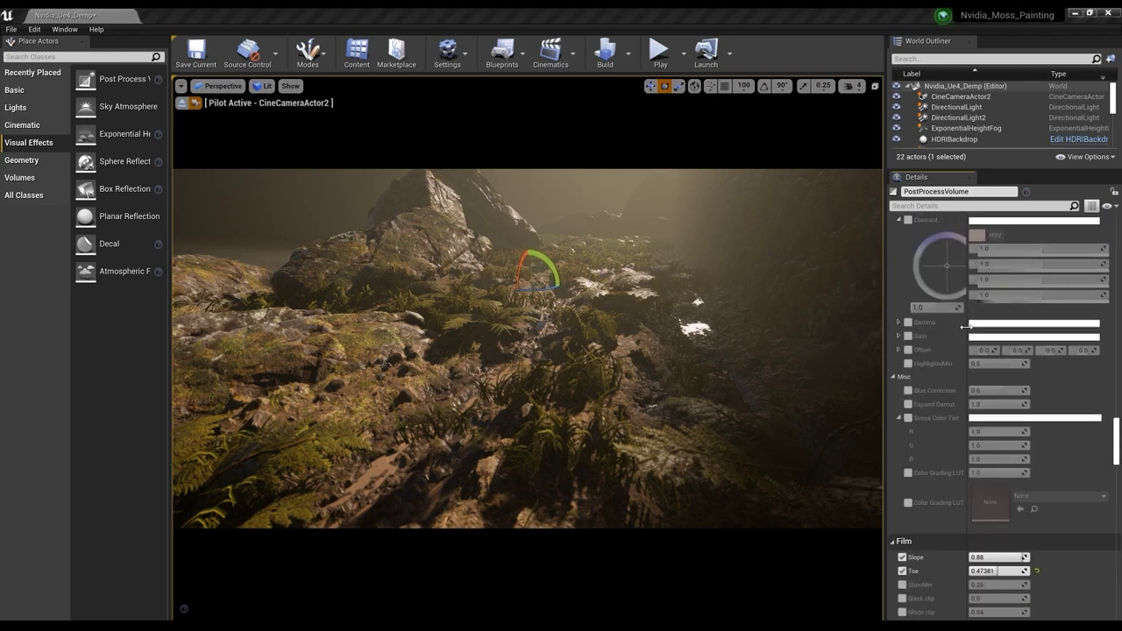
{"action": "scroll", "coordinate": [971, 354], "scroll_direction": "up", "scroll_amount": 20}
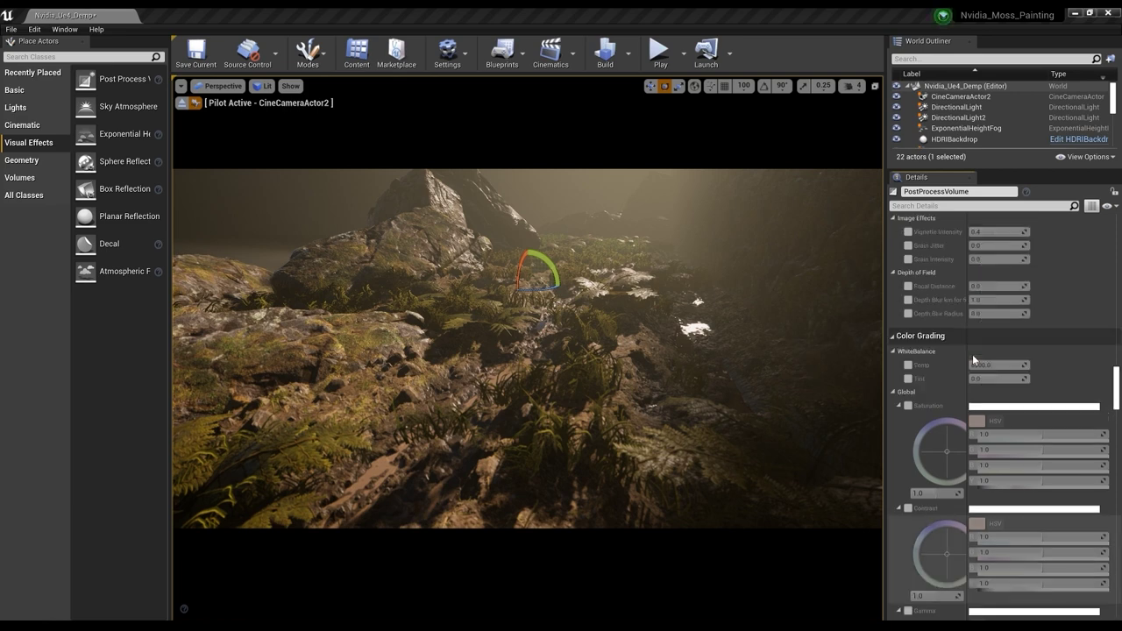
{"action": "left_click", "coordinate": [909, 365]}
{"action": "left_click", "coordinate": [909, 379]}
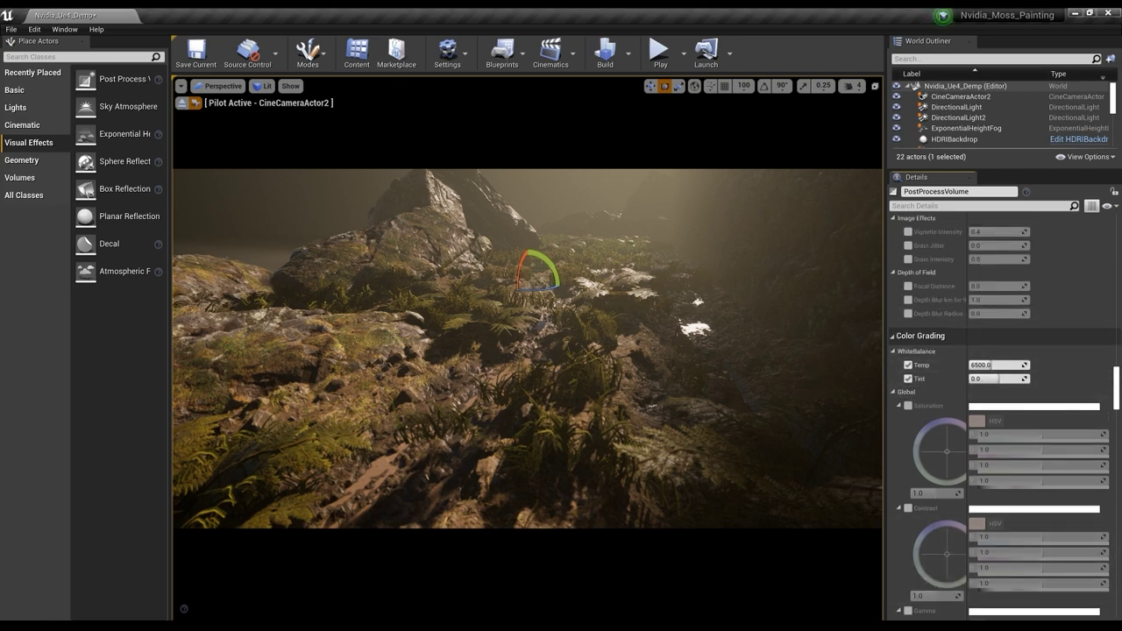
{"action": "left_click", "coordinate": [981, 365]}
{"action": "left_click_drag", "start_coordinate": [981, 366], "coordinate": [990, 365]}
{"action": "left_click", "coordinate": [981, 366]}
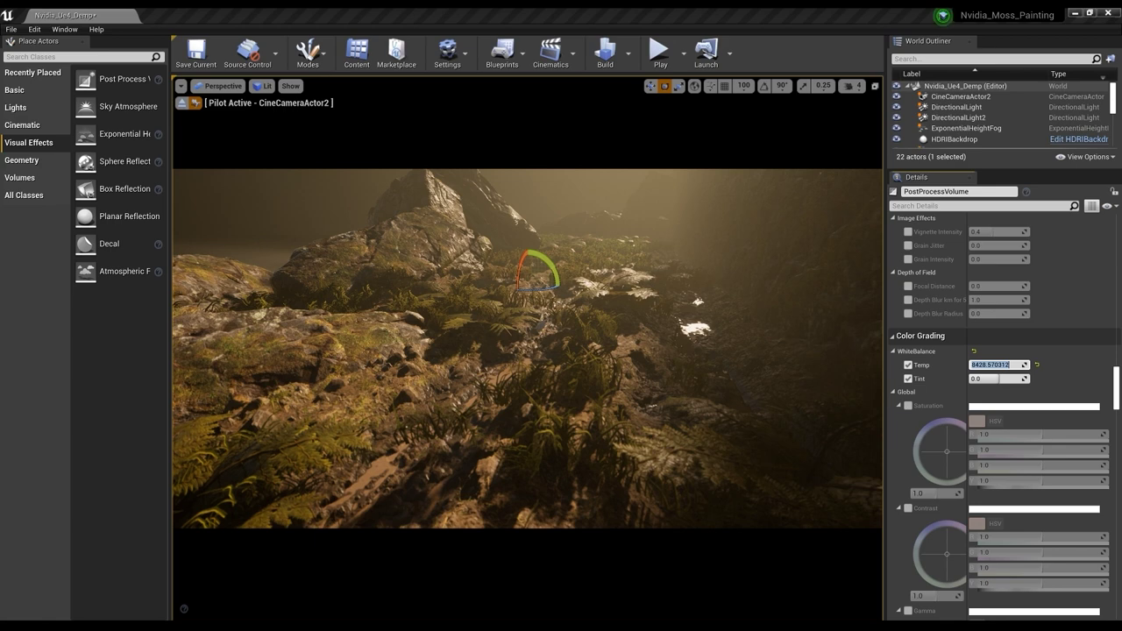
Step: Enable the global Saturation override and paste in the copied color value with green at 1.18
{"action": "left_click", "coordinate": [908, 406]}
{"action": "right_click", "coordinate": [927, 408]}
{"action": "left_click", "coordinate": [959, 462]}
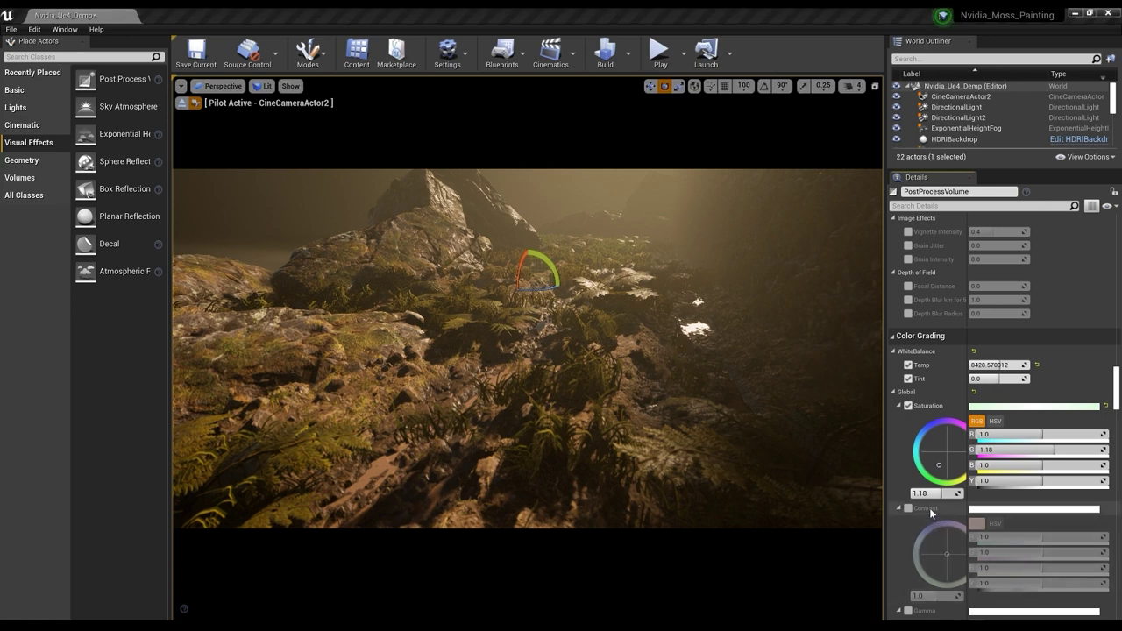
Step: Enable the global Contrast override and paste in the copied value of red 1.72, green 1.91, and blue 1.91
{"action": "right_click", "coordinate": [931, 511]}
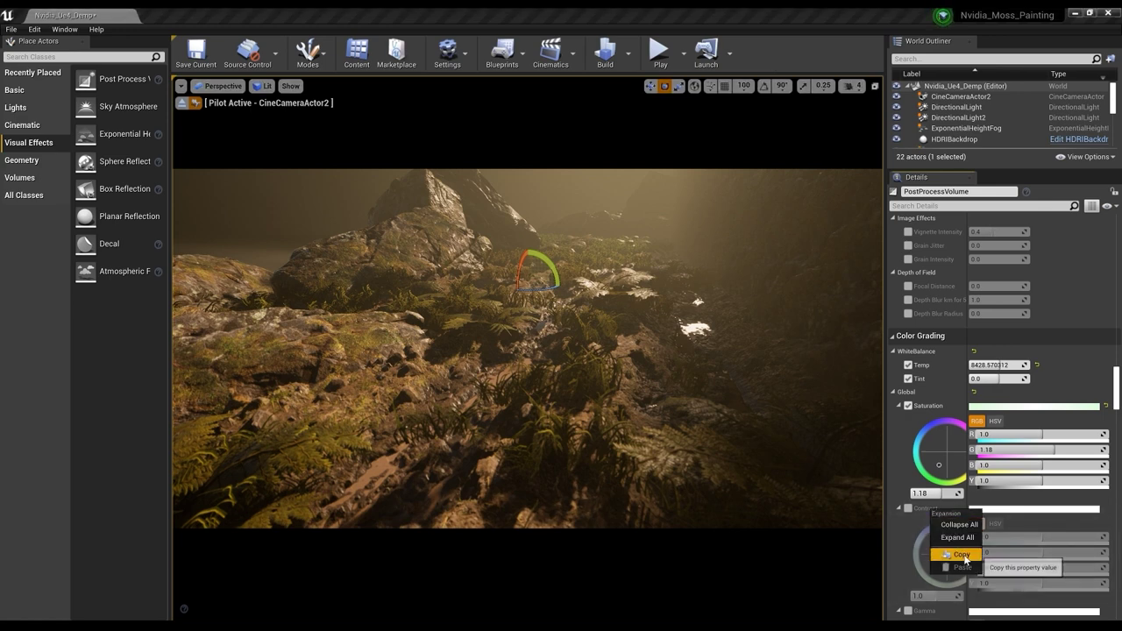
{"action": "left_click", "coordinate": [921, 513]}
{"action": "left_click", "coordinate": [909, 509]}
{"action": "right_click", "coordinate": [939, 513]}
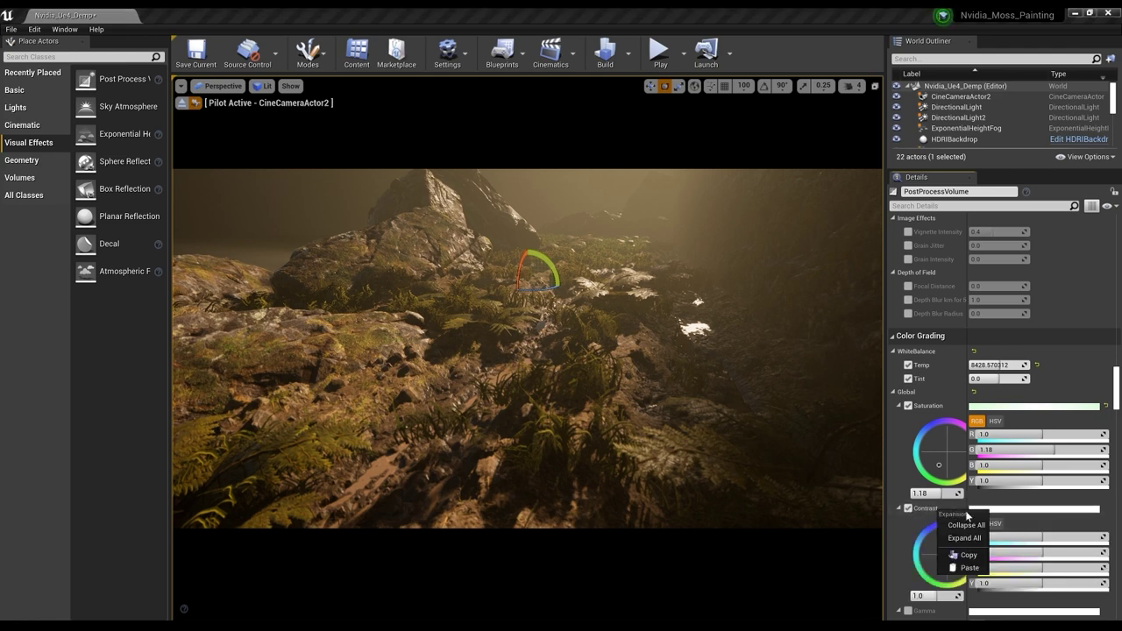
{"action": "left_click", "coordinate": [960, 567]}
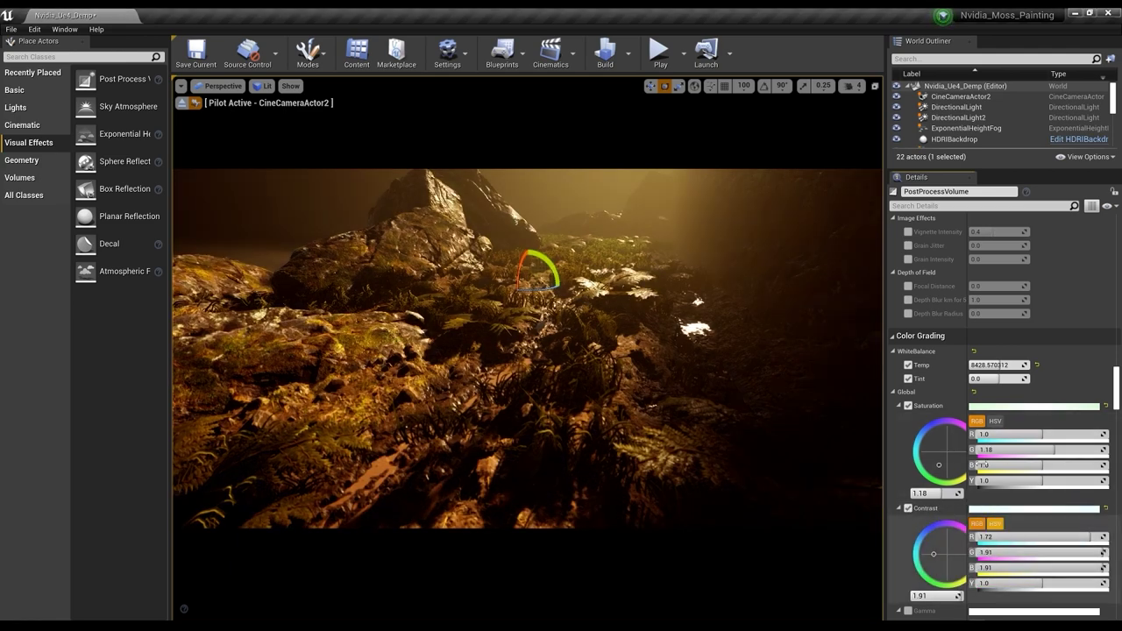
Step: Set the film Toe to 0.0 to lift the crushed shadows
{"action": "scroll", "coordinate": [991, 430], "scroll_direction": "down", "scroll_amount": 2}
{"action": "scroll", "coordinate": [1000, 393], "scroll_direction": "down", "scroll_amount": 1}
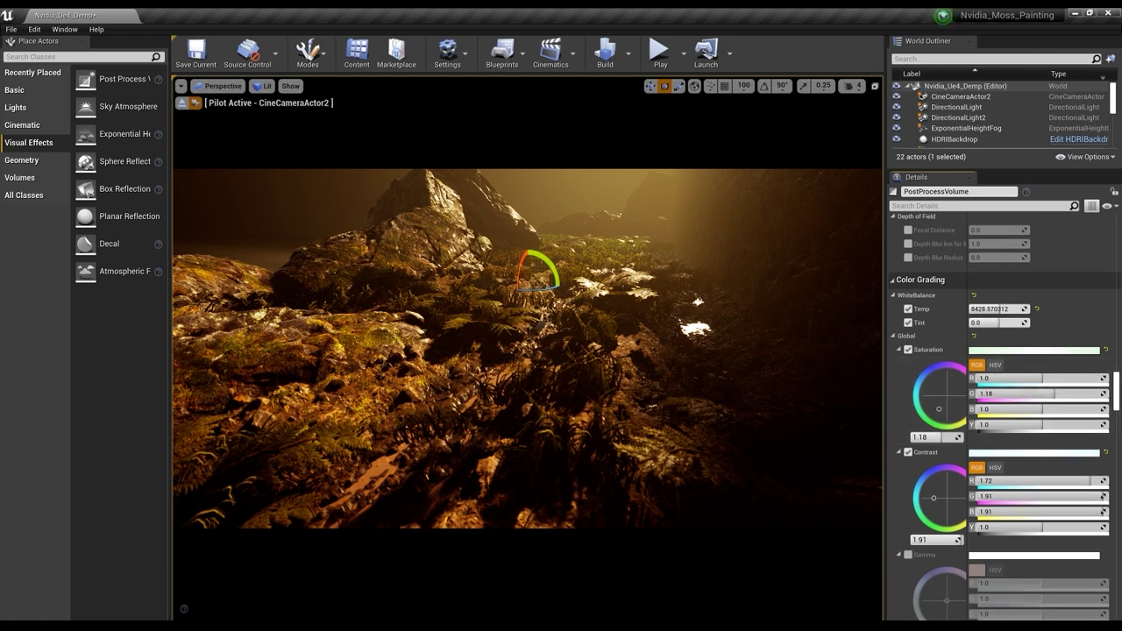
{"action": "scroll", "coordinate": [933, 505], "scroll_direction": "down", "scroll_amount": 20}
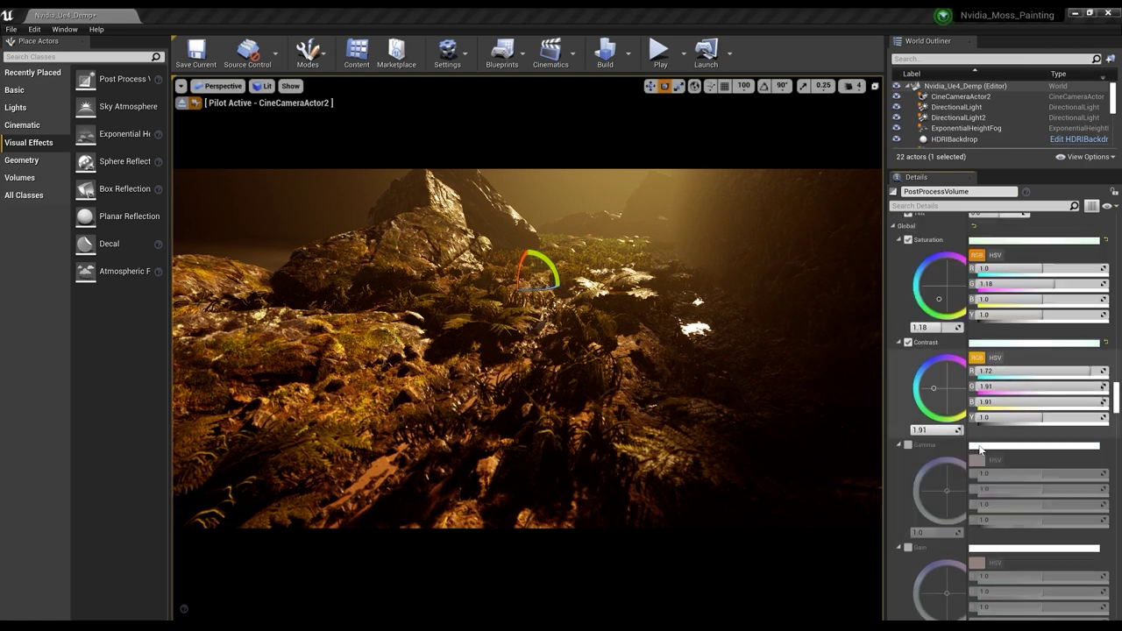
{"action": "scroll", "coordinate": [965, 425], "scroll_direction": "down", "scroll_amount": 6}
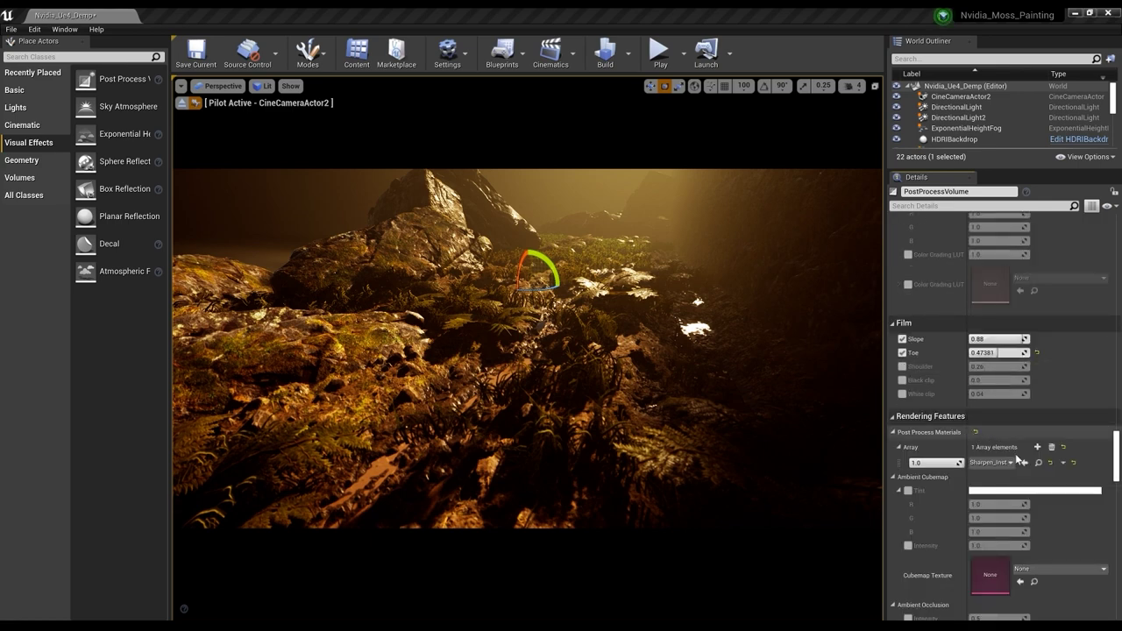
{"action": "scroll", "coordinate": [988, 443], "scroll_direction": "down", "scroll_amount": 5}
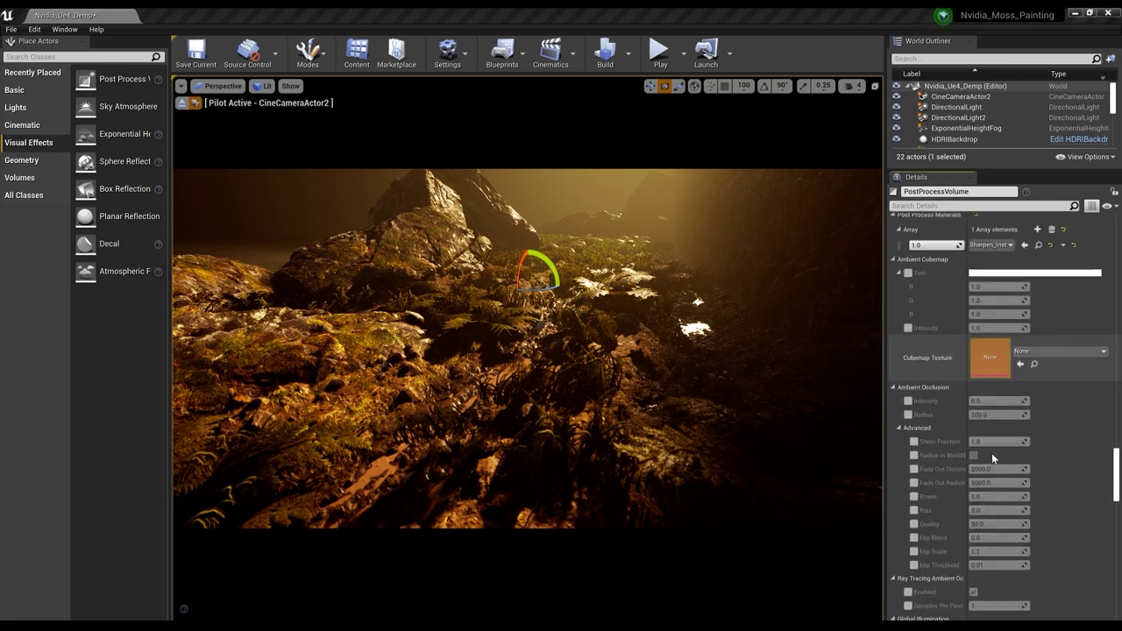
{"action": "left_click_drag", "start_coordinate": [1119, 468], "coordinate": [1119, 445]}
{"action": "left_click", "coordinate": [996, 490]}
{"action": "type", "text": "0.35"}
{"action": "key", "text": "Return"}
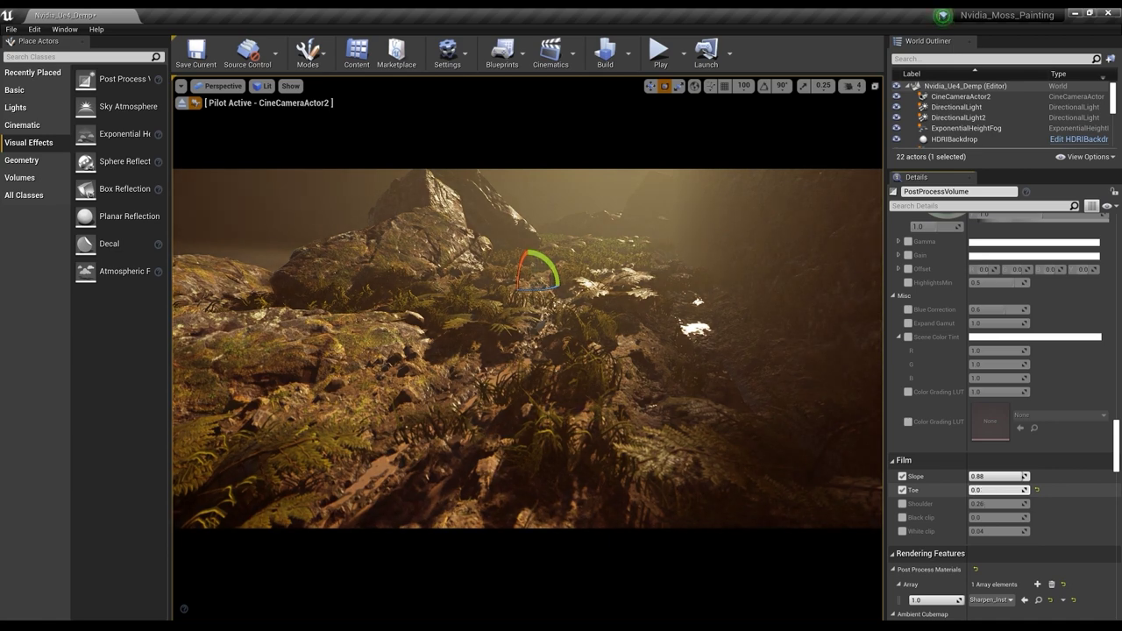
Step: Enable the global Gamma override and paste in the copied value with a luminance of 0.97
{"action": "scroll", "coordinate": [1018, 335], "scroll_direction": "up", "scroll_amount": 5}
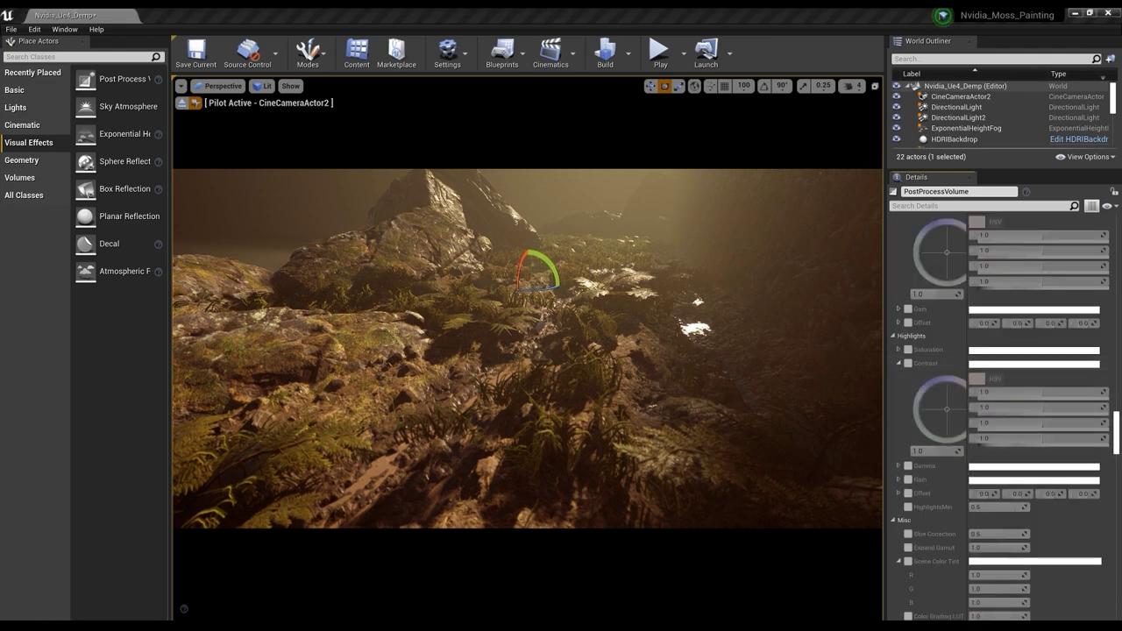
{"action": "scroll", "coordinate": [946, 339], "scroll_direction": "up", "scroll_amount": 8}
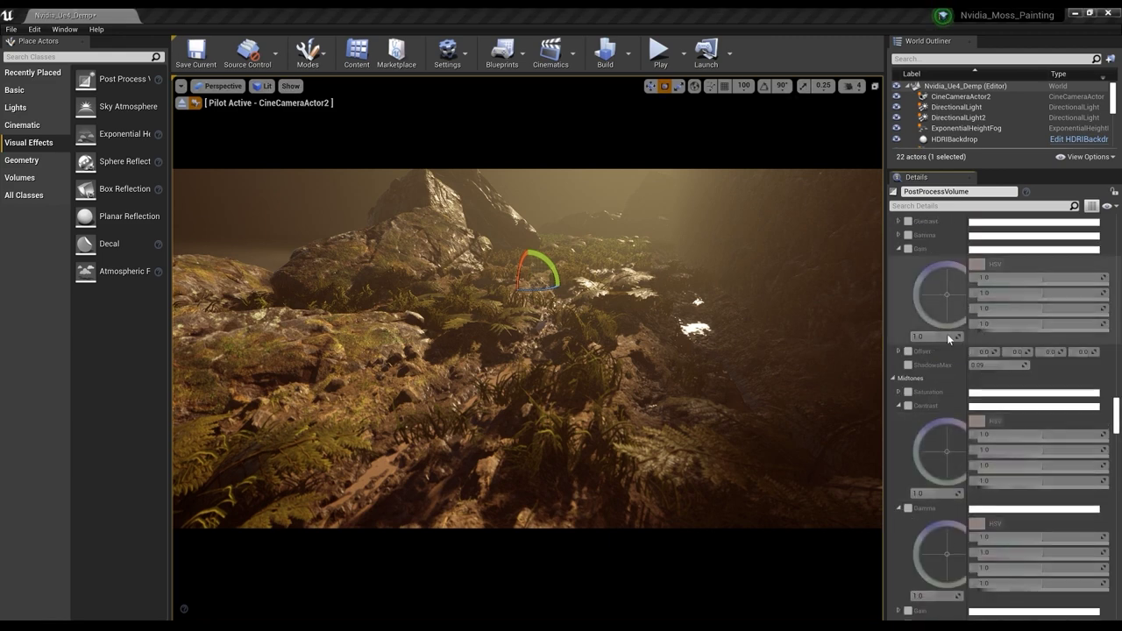
{"action": "scroll", "coordinate": [943, 344], "scroll_direction": "up", "scroll_amount": 1}
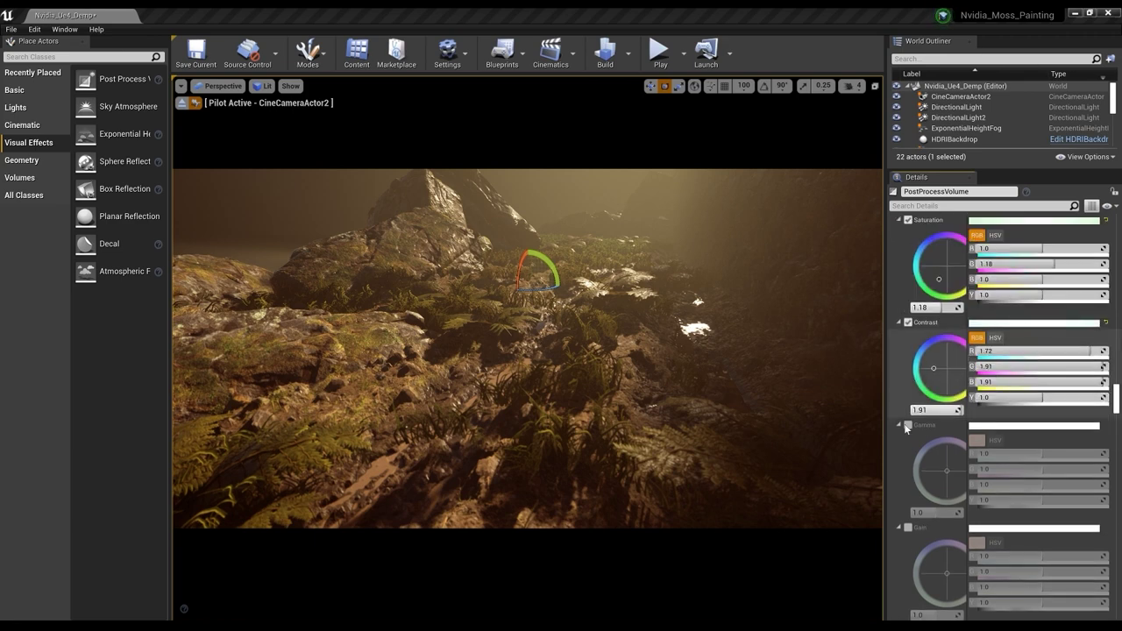
{"action": "left_click", "coordinate": [909, 425]}
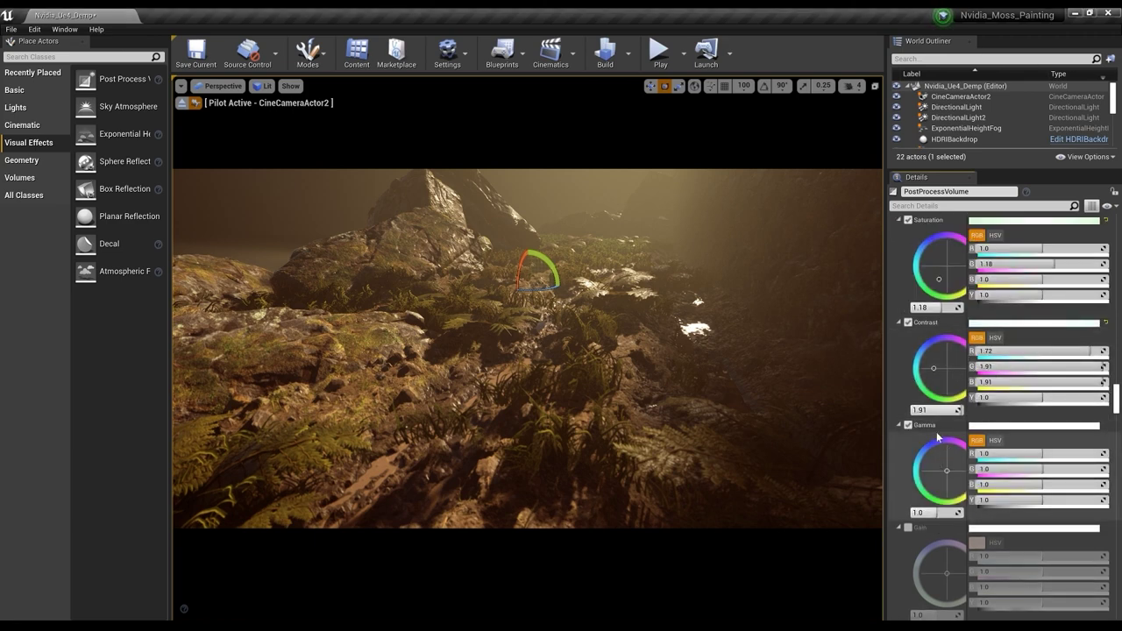
{"action": "right_click", "coordinate": [935, 429]}
{"action": "left_click", "coordinate": [964, 485]}
Step: Enable the global Gain override and paste in the copied value of 0.85 for red, green, and blue
{"action": "scroll", "coordinate": [930, 478], "scroll_direction": "down", "scroll_amount": 5}
{"action": "left_click", "coordinate": [909, 435]}
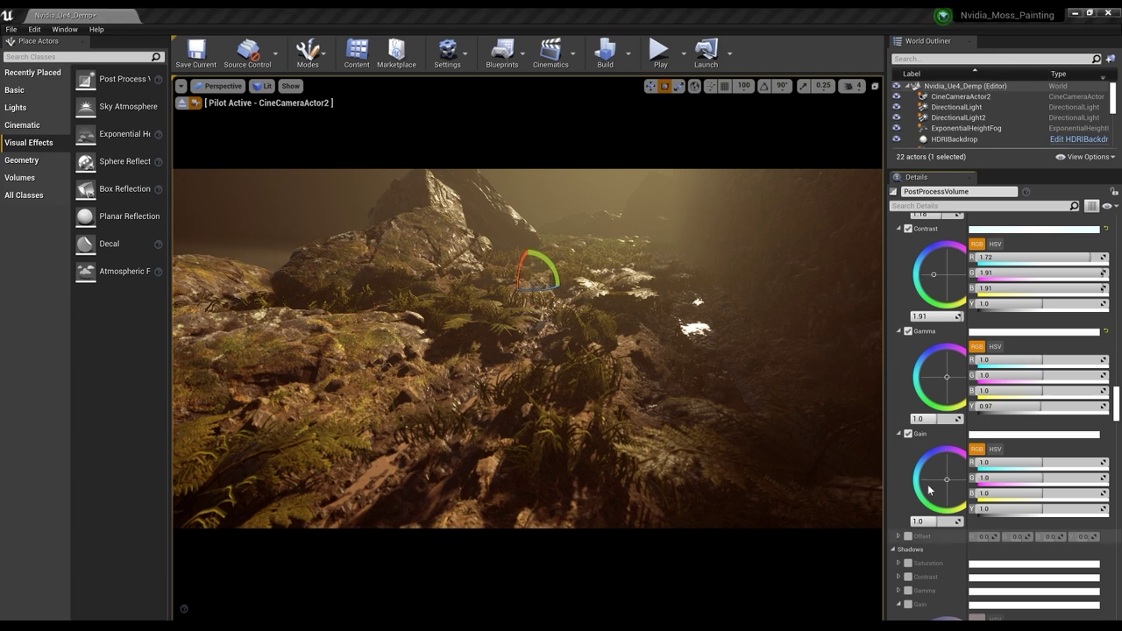
{"action": "right_click", "coordinate": [935, 438]}
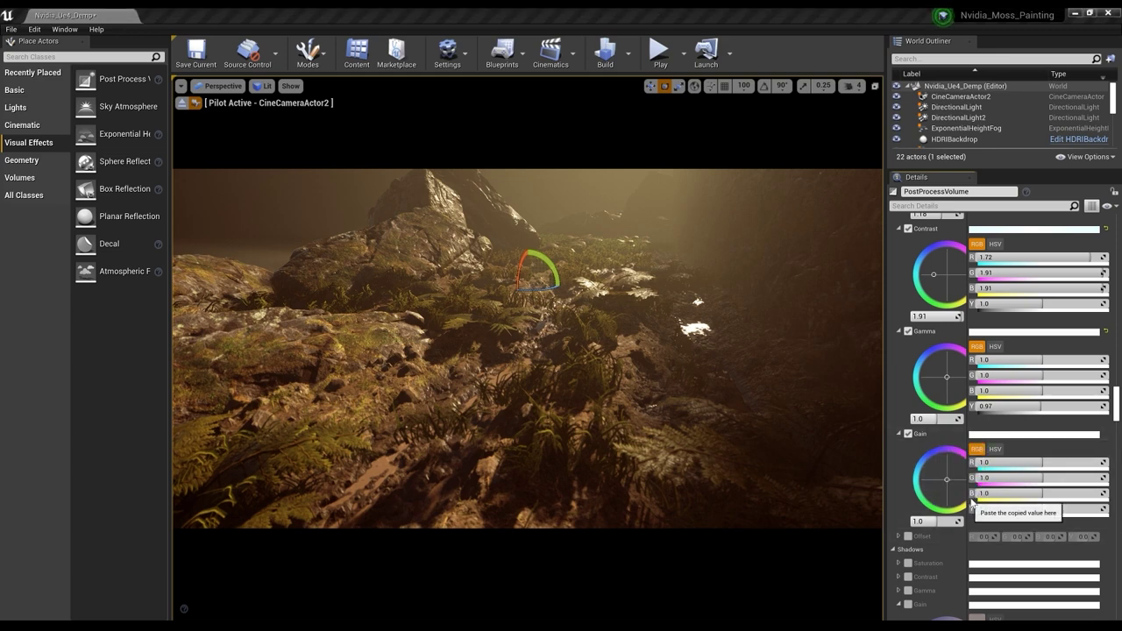
{"action": "left_click", "coordinate": [965, 495]}
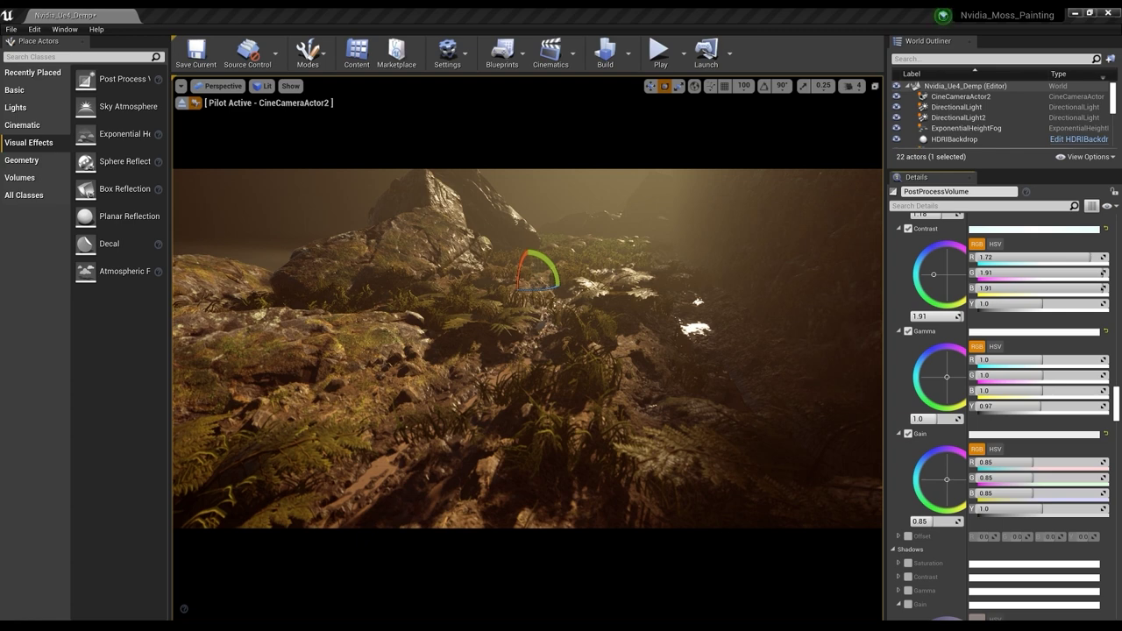
Step: Enable the Gain override for the Shadows and paste in the copied value
{"action": "scroll", "coordinate": [903, 478], "scroll_direction": "down", "scroll_amount": 3}
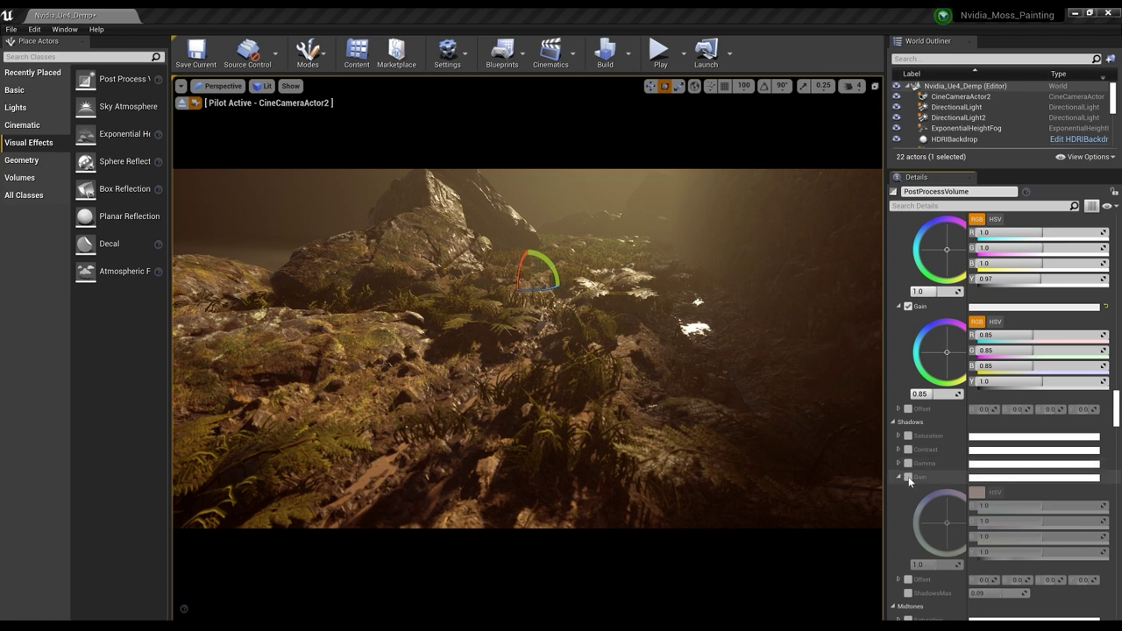
{"action": "left_click", "coordinate": [908, 477]}
{"action": "right_click", "coordinate": [931, 479]}
{"action": "left_click", "coordinate": [963, 537]}
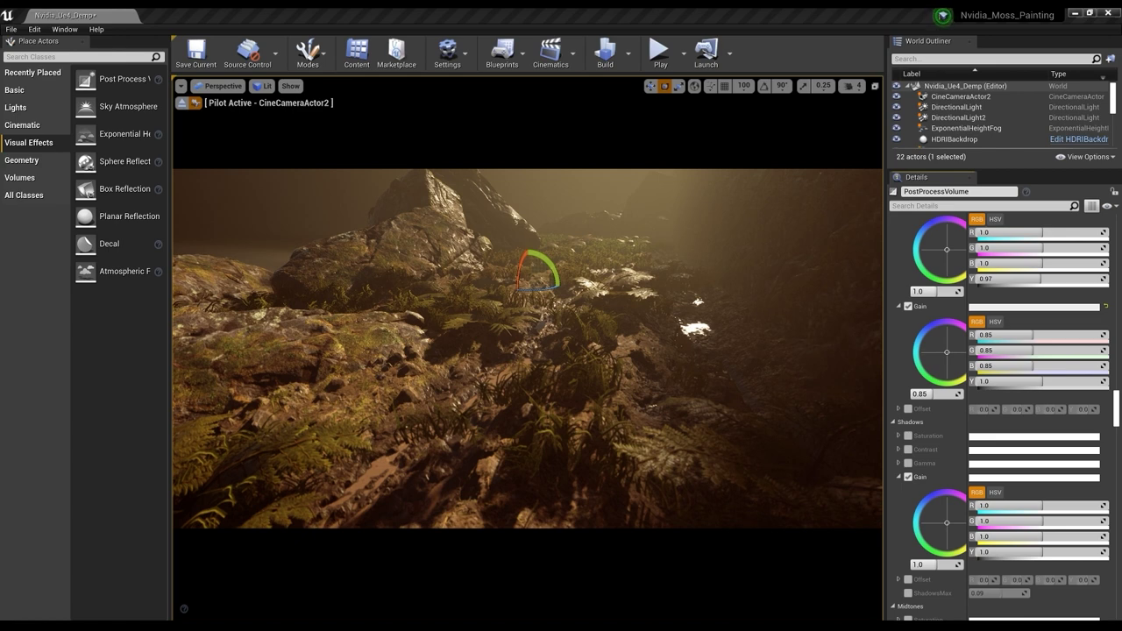
Step: Collapse the Shadows, Midtones, and Highlights grading groups and enable the Expand Gamut override
{"action": "left_click", "coordinate": [893, 422]}
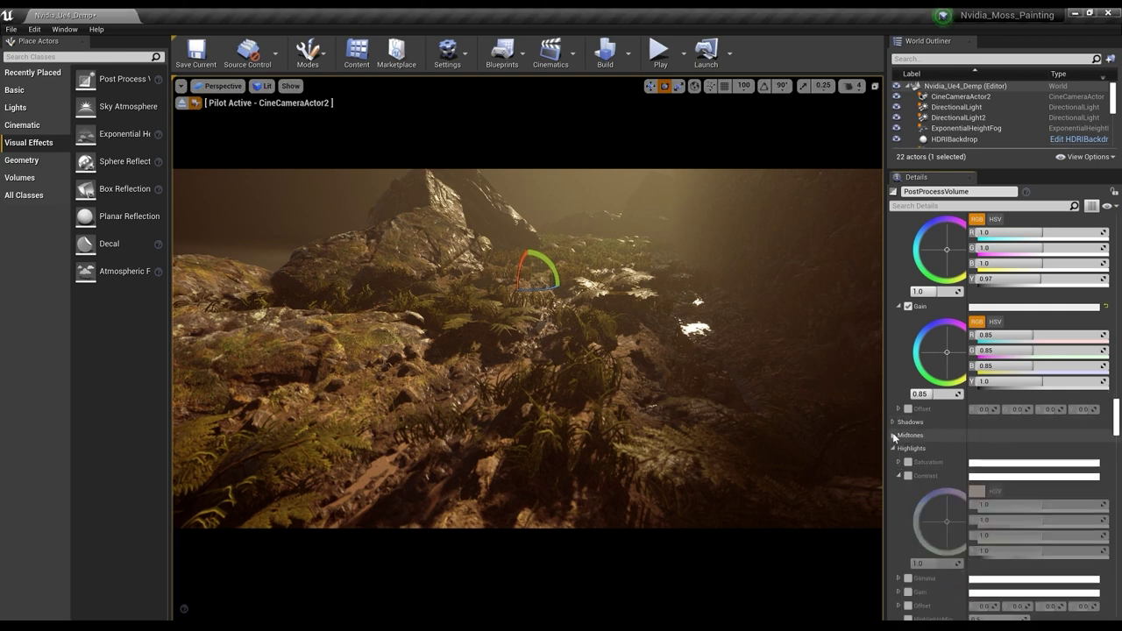
{"action": "left_click", "coordinate": [894, 435]}
{"action": "scroll", "coordinate": [988, 471], "scroll_direction": "down", "scroll_amount": 2}
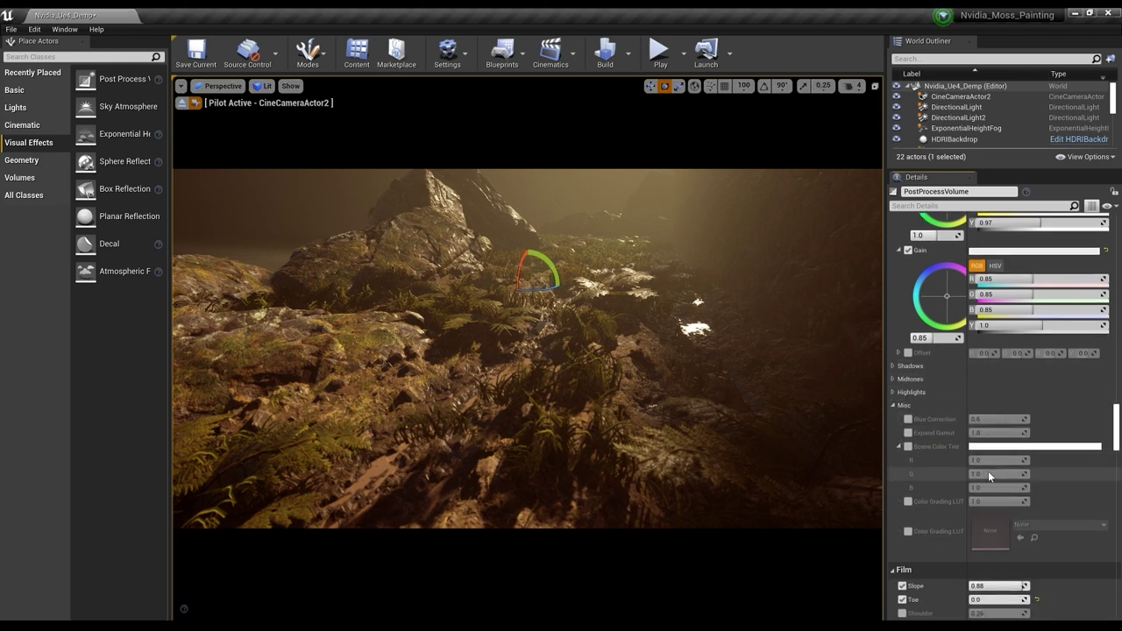
{"action": "scroll", "coordinate": [989, 471], "scroll_direction": "down", "scroll_amount": 1}
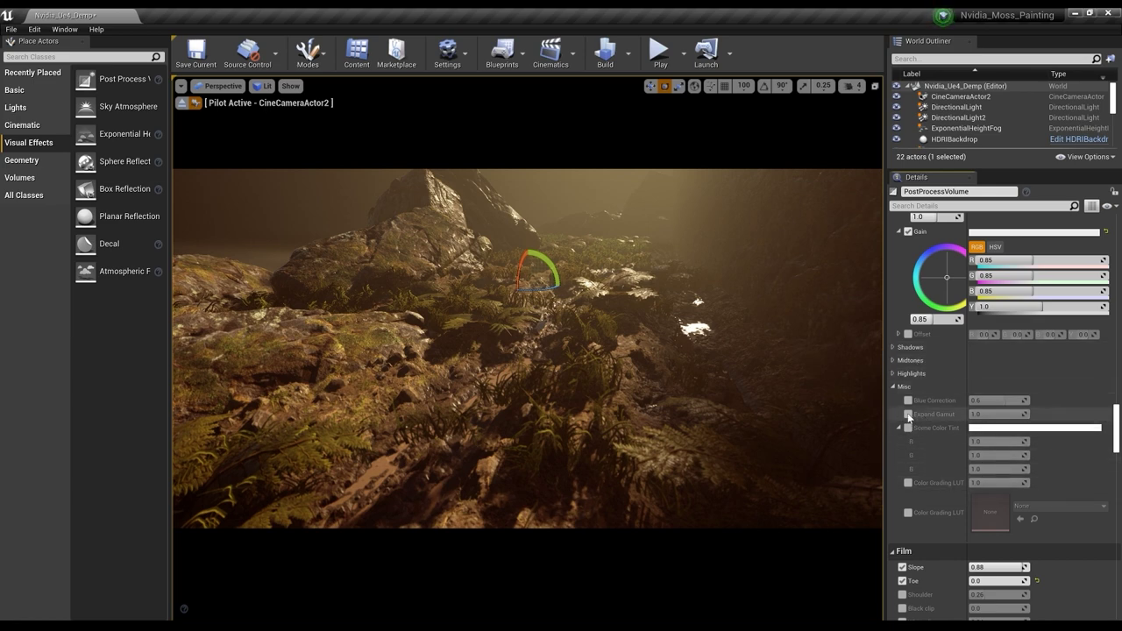
{"action": "left_click", "coordinate": [908, 414]}
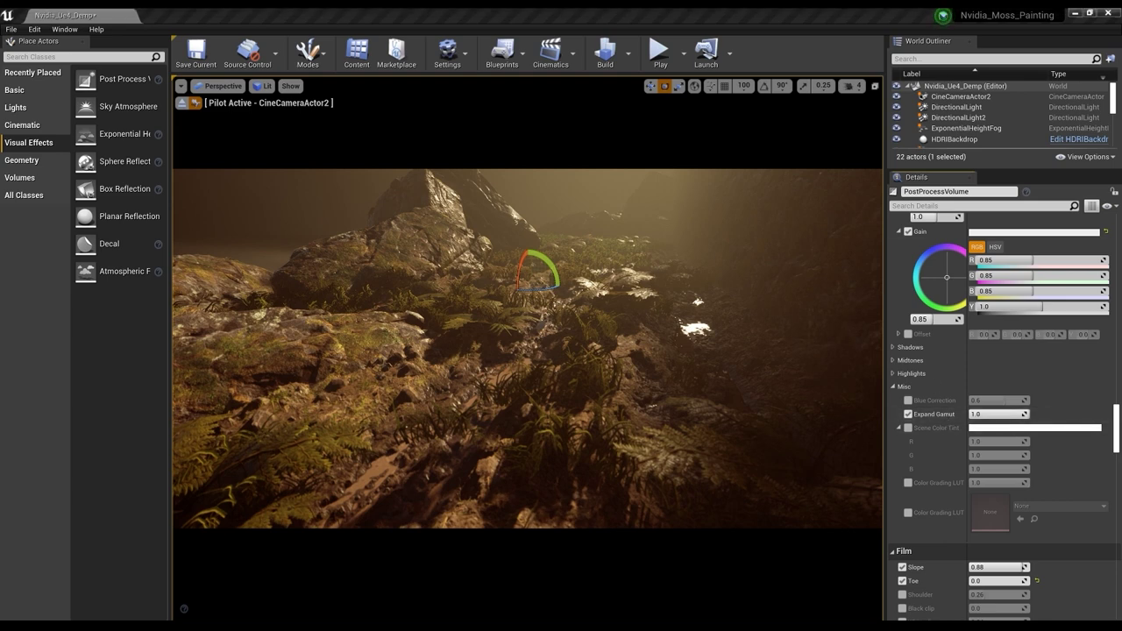
Step: Enable the Scene Color Tint override and paste in the copied color of R 0.893229, G 0.83275, B 0.833758
{"action": "left_click", "coordinate": [908, 428]}
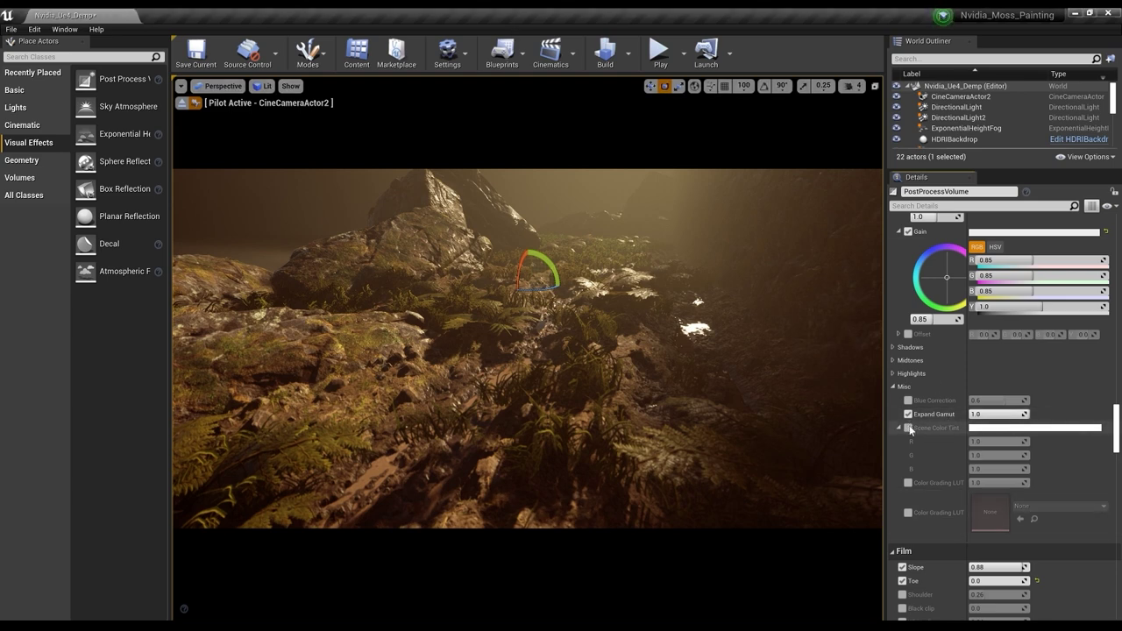
{"action": "right_click", "coordinate": [926, 429]}
{"action": "left_click", "coordinate": [956, 487]}
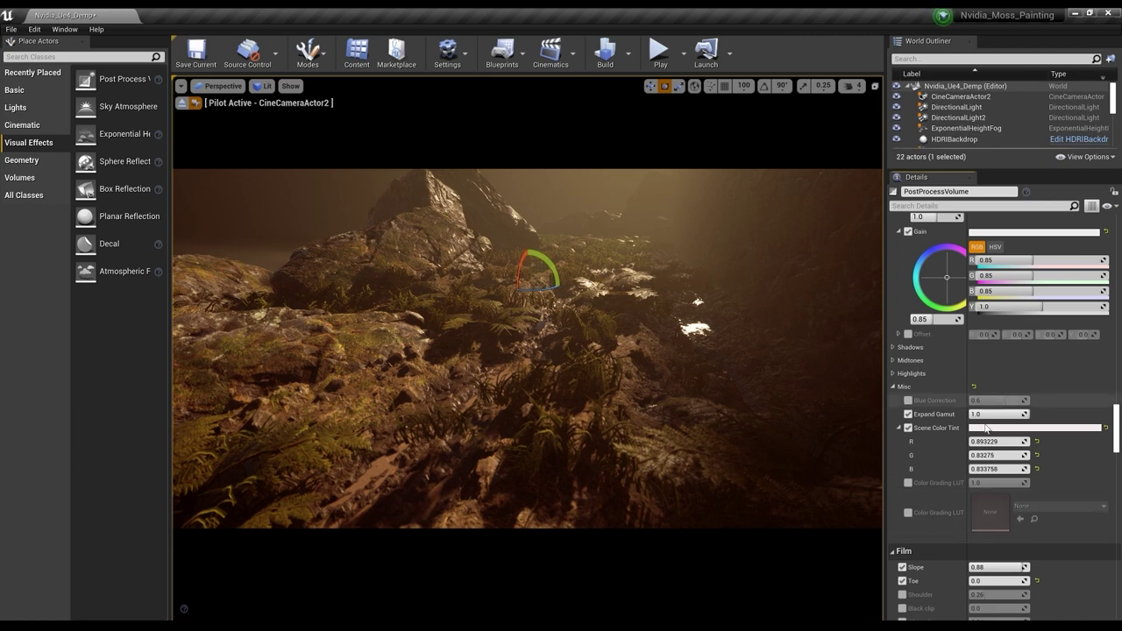
Step: Collapse the Global color grading group and the Mobile Depth of Field settings of the post process volume
{"action": "scroll", "coordinate": [1006, 473], "scroll_direction": "up", "scroll_amount": 10}
{"action": "scroll", "coordinate": [1009, 391], "scroll_direction": "up", "scroll_amount": 1}
{"action": "left_click", "coordinate": [898, 522]}
{"action": "left_click", "coordinate": [894, 509]}
{"action": "scroll", "coordinate": [956, 395], "scroll_direction": "up", "scroll_amount": 10}
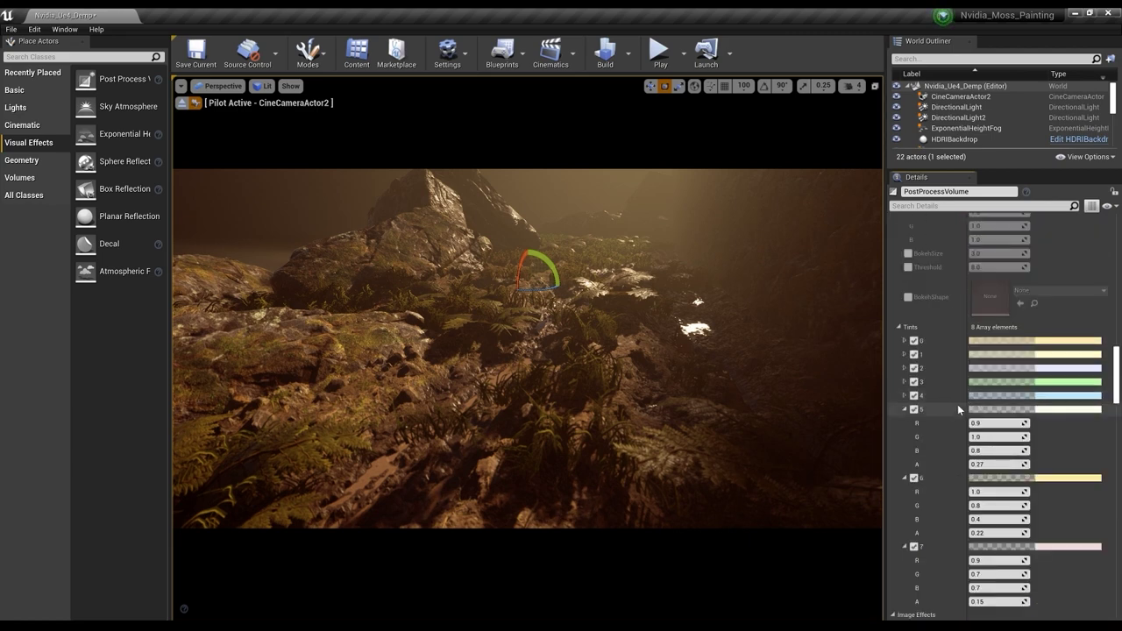
{"action": "scroll", "coordinate": [951, 395], "scroll_direction": "up", "scroll_amount": 10}
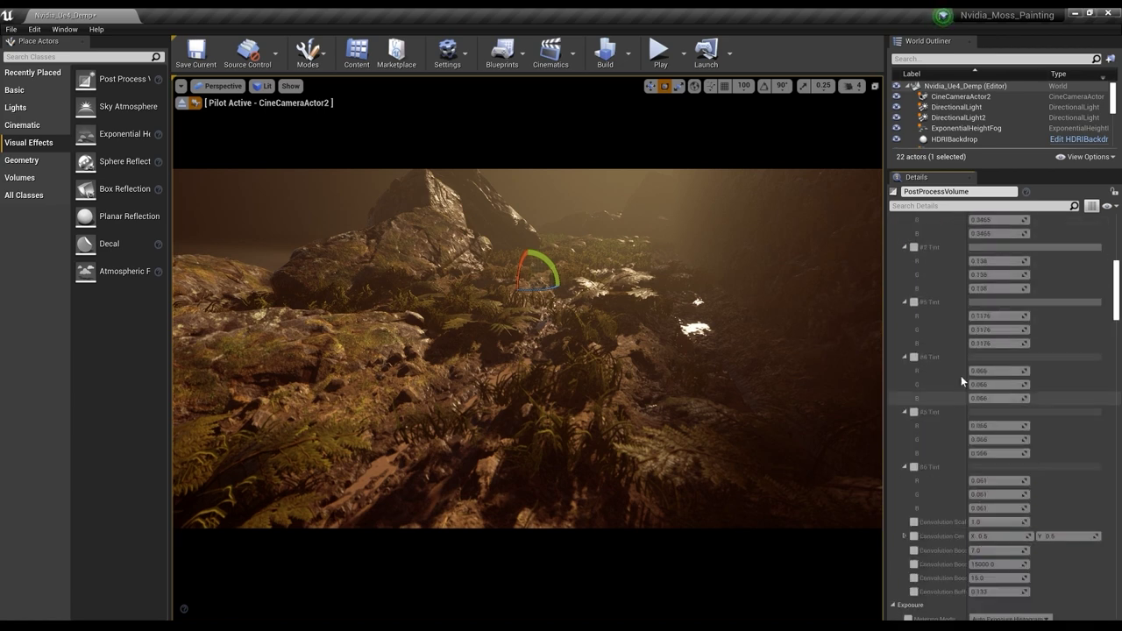
{"action": "scroll", "coordinate": [921, 377], "scroll_direction": "up", "scroll_amount": 3}
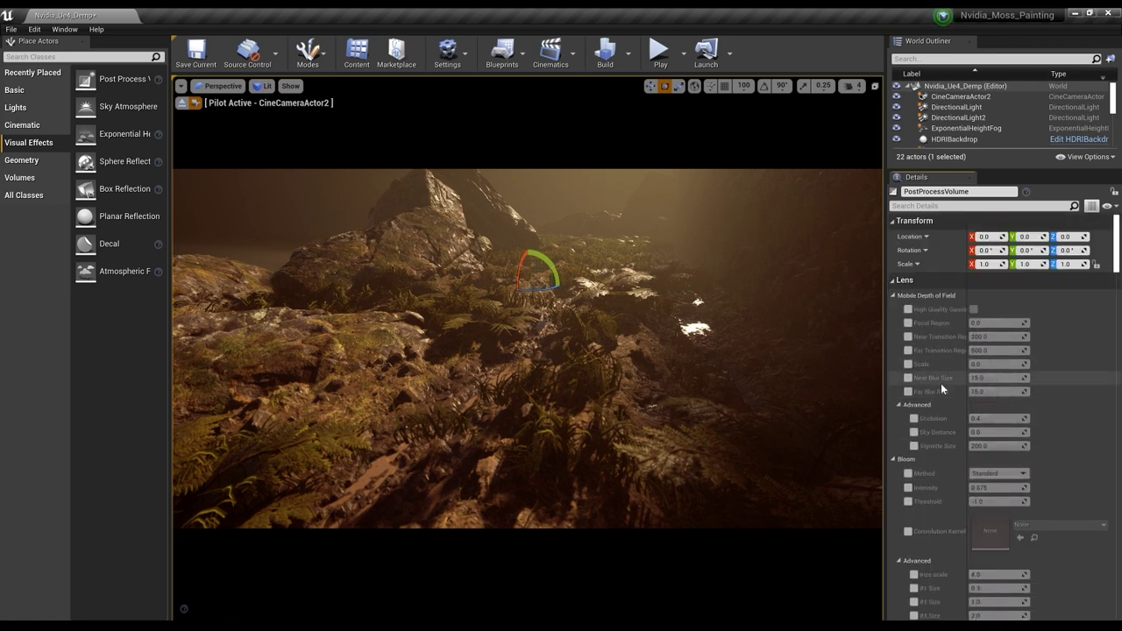
{"action": "left_click", "coordinate": [899, 405]}
{"action": "left_click", "coordinate": [893, 296]}
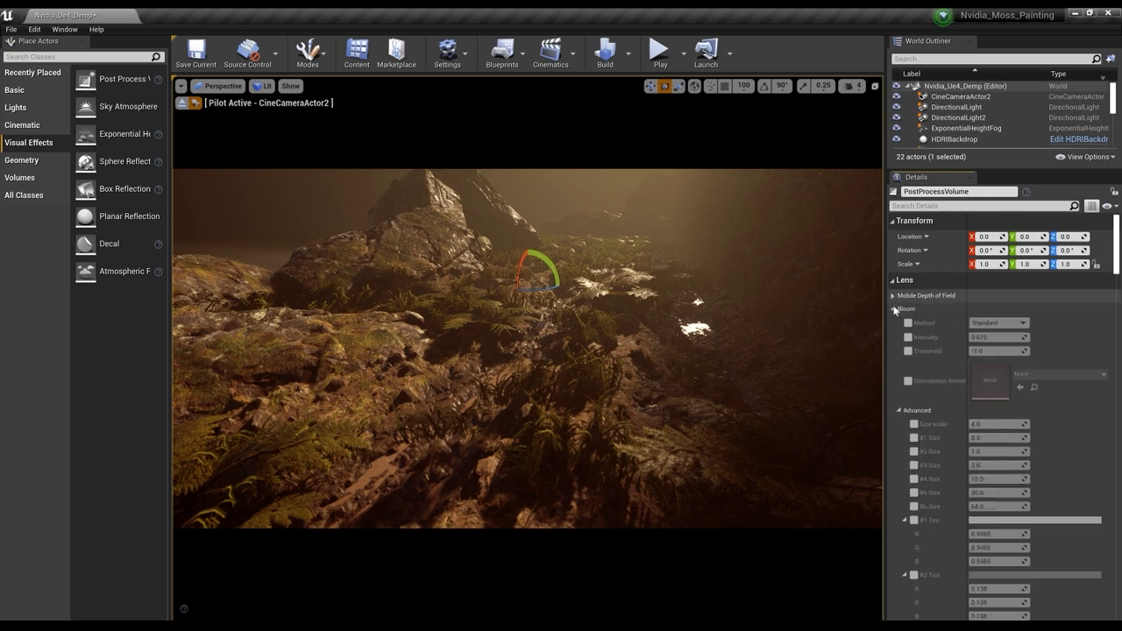
Step: Enable the Bloom Method and Intensity overrides, keeping the Standard method and raising the intensity to about 2.16
{"action": "left_click", "coordinate": [893, 308]}
{"action": "left_click", "coordinate": [893, 309]}
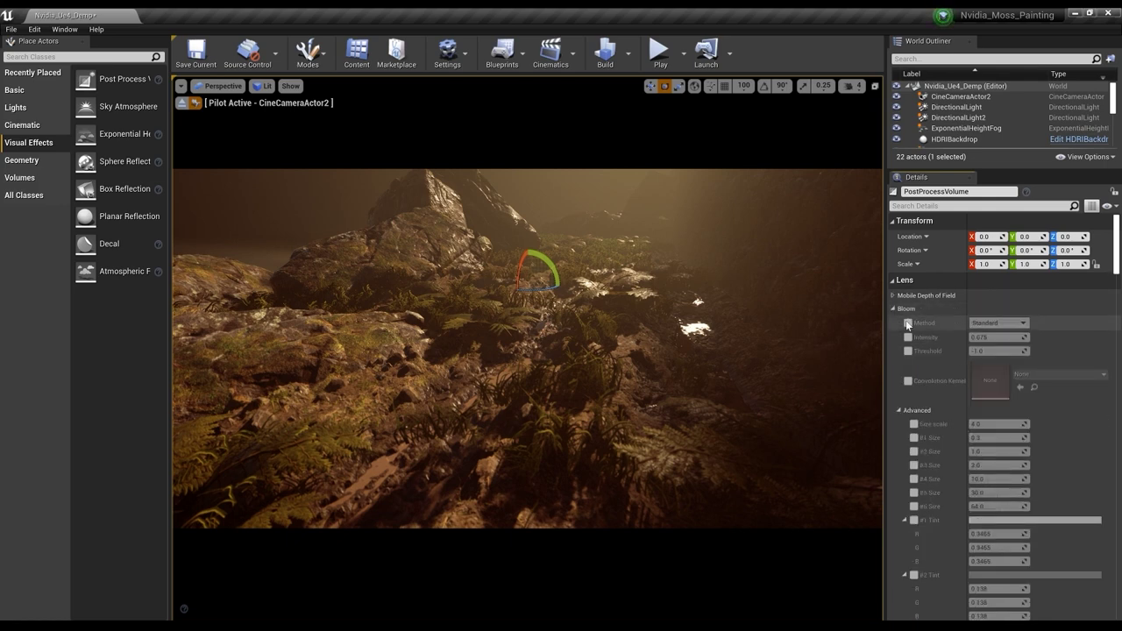
{"action": "left_click", "coordinate": [909, 322]}
{"action": "left_click", "coordinate": [909, 337]}
{"action": "mouse_move", "coordinate": [976, 337]}
{"action": "left_mouse_down"}
{"action": "mouse_move", "coordinate": [1017, 337]}
{"action": "mouse_move", "coordinate": [995, 338]}
{"action": "left_mouse_up"}
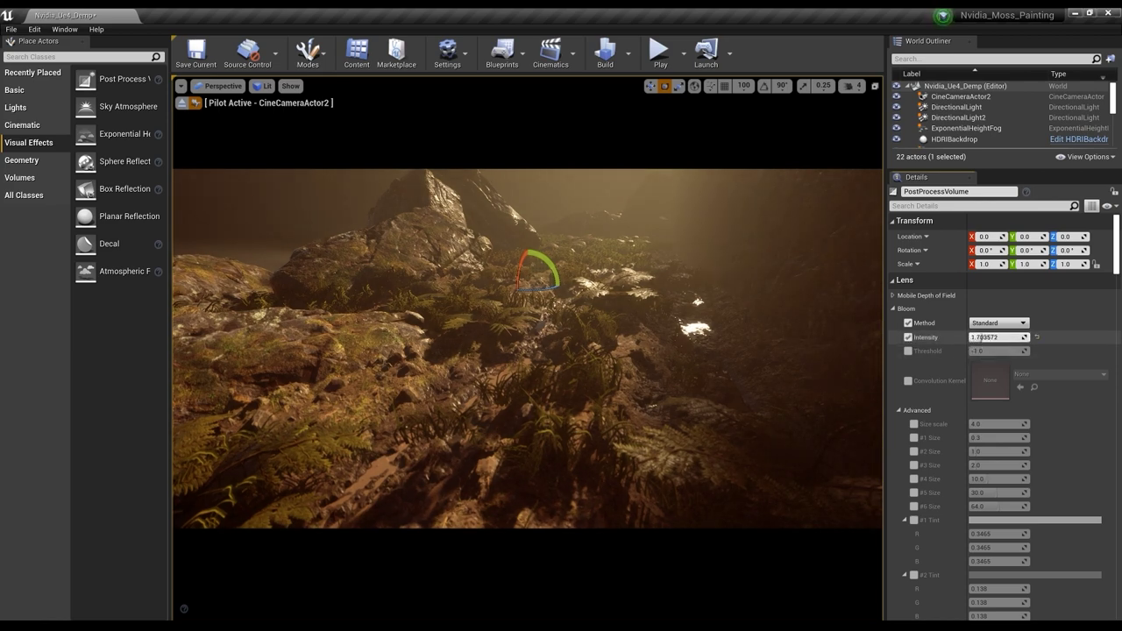
{"action": "left_click_drag", "start_coordinate": [986, 337], "coordinate": [986, 337]}
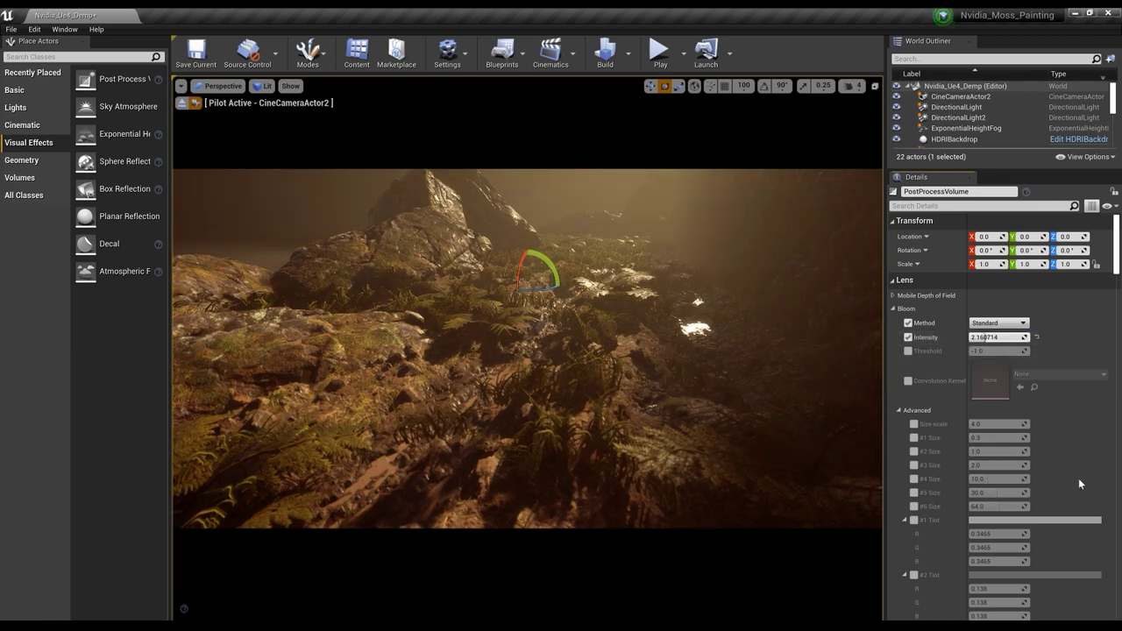
Step: Collapse the advanced Bloom settings and set the white balance Tint to about -0.048
{"action": "scroll", "coordinate": [932, 383], "scroll_direction": "down", "scroll_amount": 3}
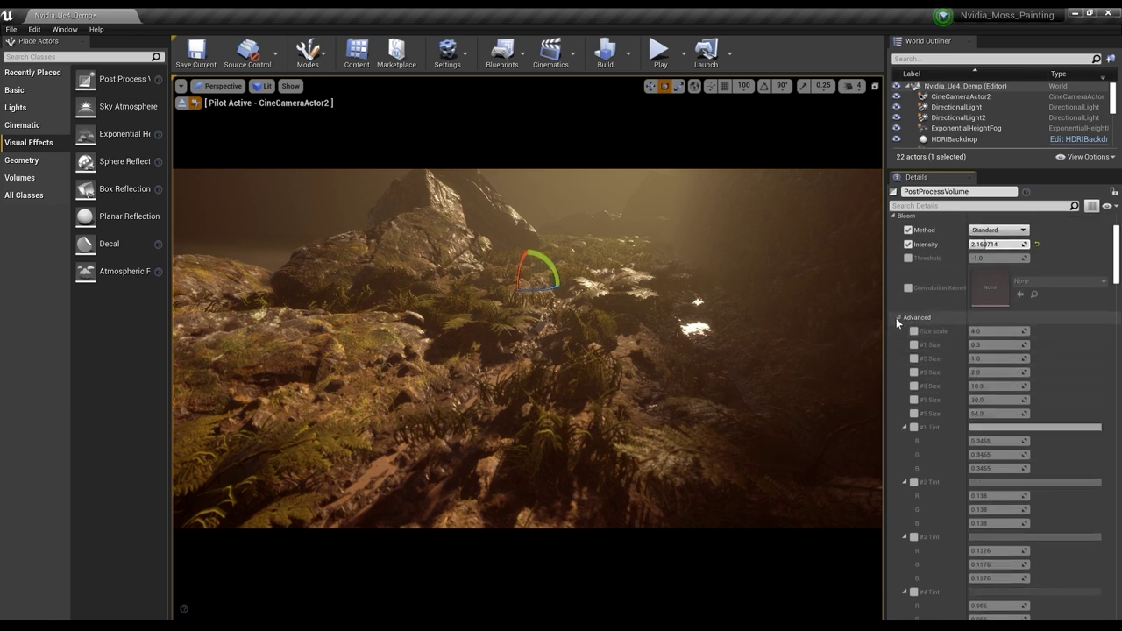
{"action": "left_click", "coordinate": [899, 318]}
{"action": "scroll", "coordinate": [959, 465], "scroll_direction": "down", "scroll_amount": 3}
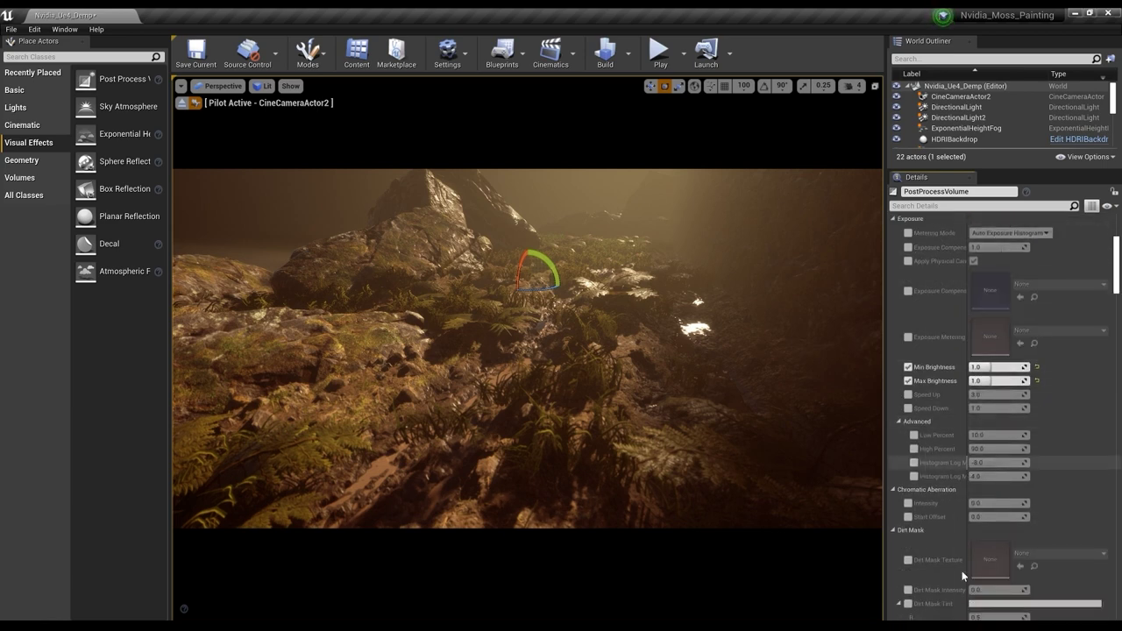
{"action": "scroll", "coordinate": [965, 427], "scroll_direction": "down", "scroll_amount": 3}
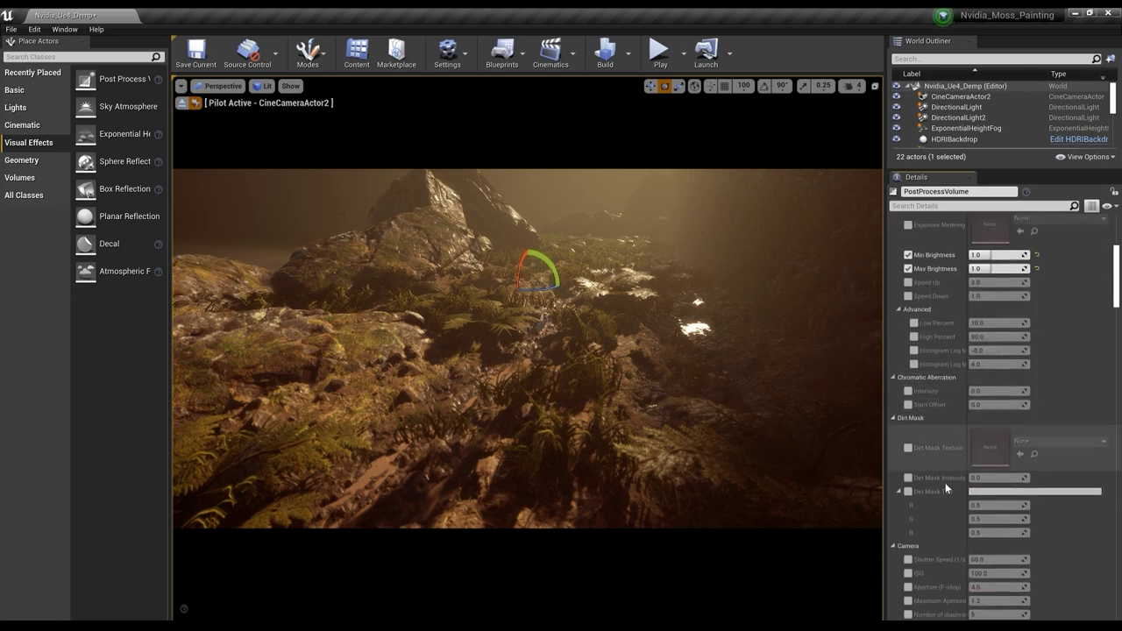
{"action": "scroll", "coordinate": [942, 507], "scroll_direction": "down", "scroll_amount": 3}
{"action": "scroll", "coordinate": [943, 503], "scroll_direction": "down", "scroll_amount": 3}
{"action": "scroll", "coordinate": [965, 482], "scroll_direction": "down", "scroll_amount": 3}
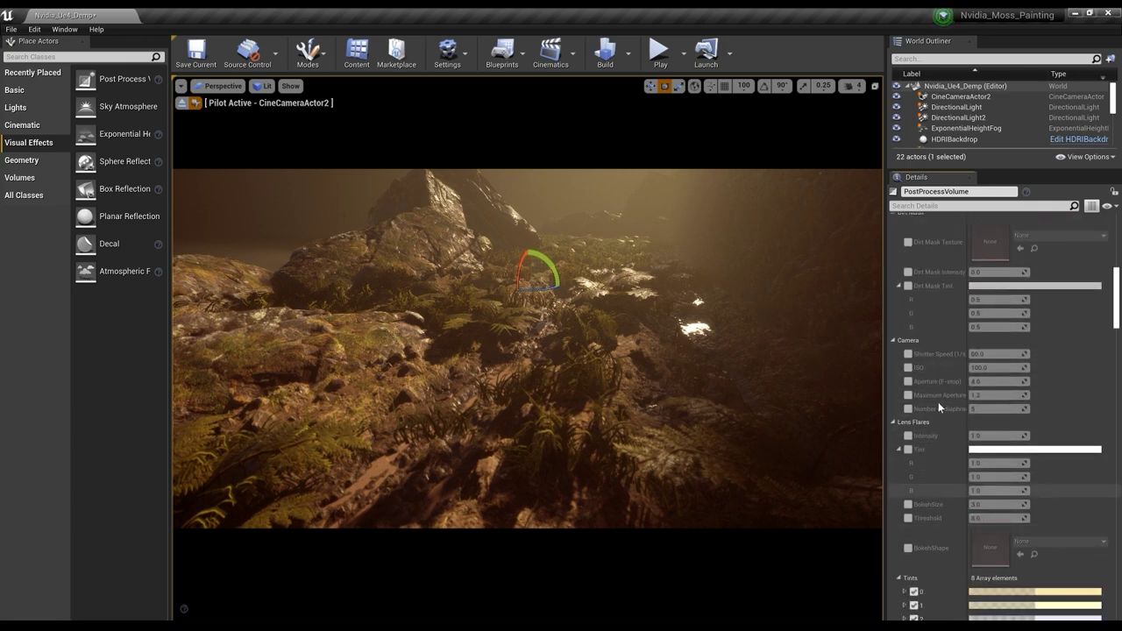
{"action": "scroll", "coordinate": [1009, 456], "scroll_direction": "down", "scroll_amount": 3}
{"action": "scroll", "coordinate": [1003, 448], "scroll_direction": "down", "scroll_amount": 9}
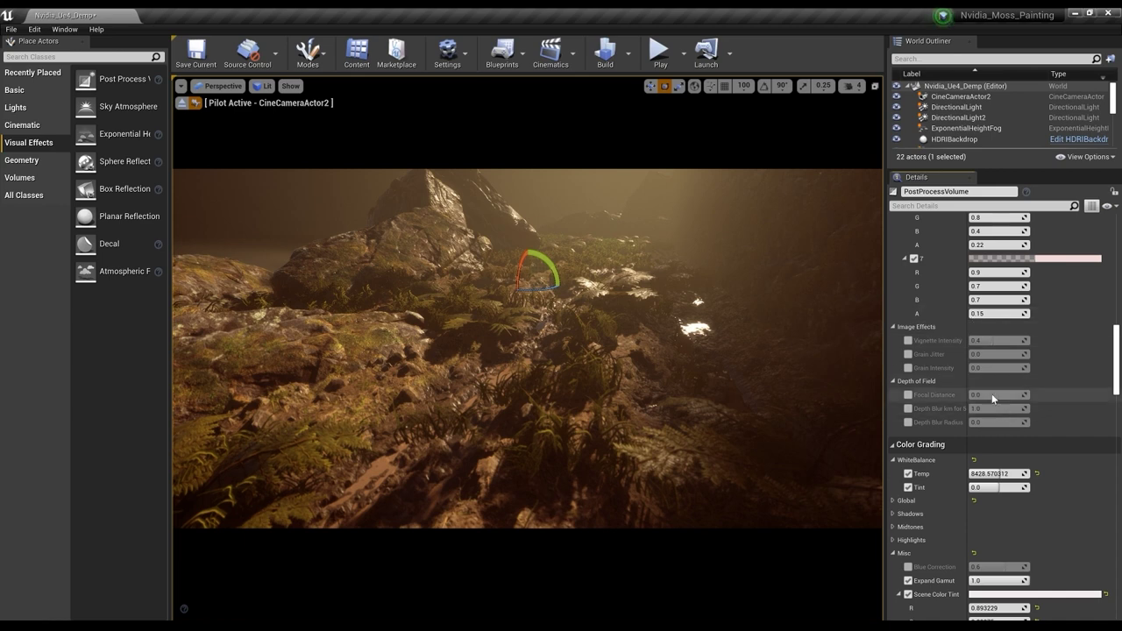
{"action": "scroll", "coordinate": [991, 394], "scroll_direction": "down", "scroll_amount": 3}
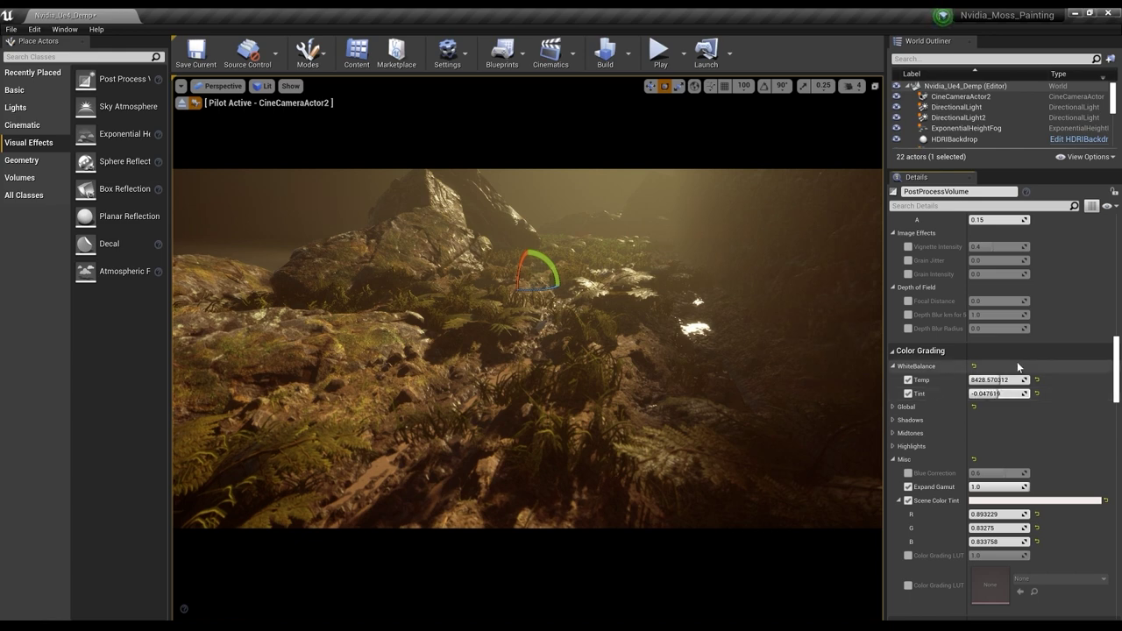
Step: Select CineCameraActor2 in the World Outliner to show its camera settings
{"action": "scroll", "coordinate": [1017, 362], "scroll_direction": "up", "scroll_amount": 4}
{"action": "left_click_drag", "start_coordinate": [1017, 168], "coordinate": [1018, 485]}
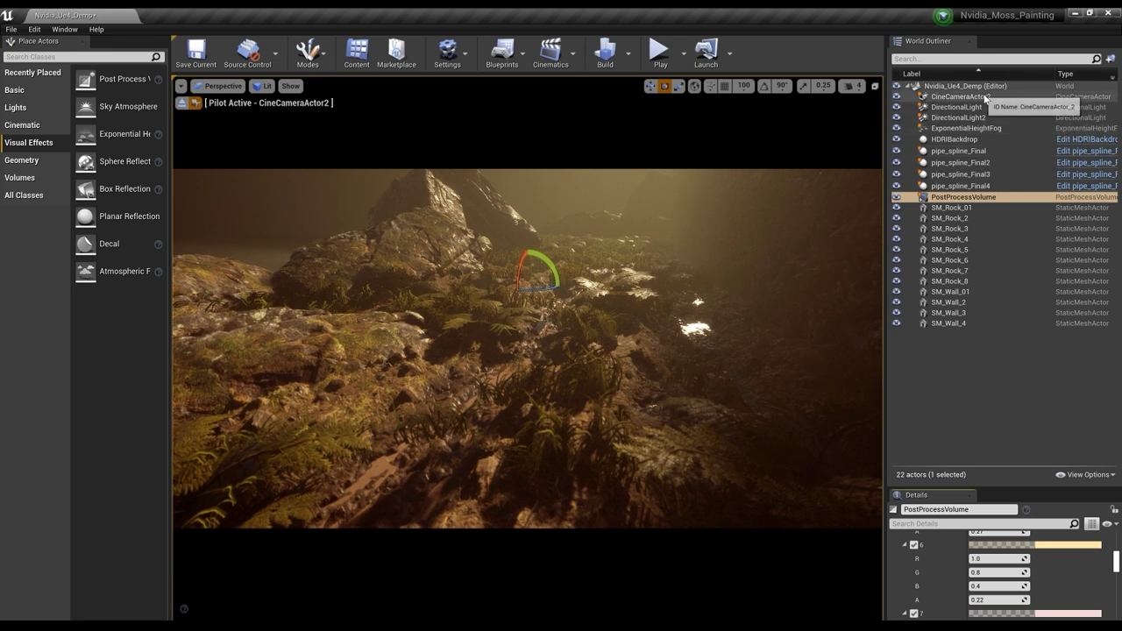
{"action": "left_click", "coordinate": [964, 96]}
{"action": "left_click_drag", "start_coordinate": [1026, 489], "coordinate": [967, 99]}
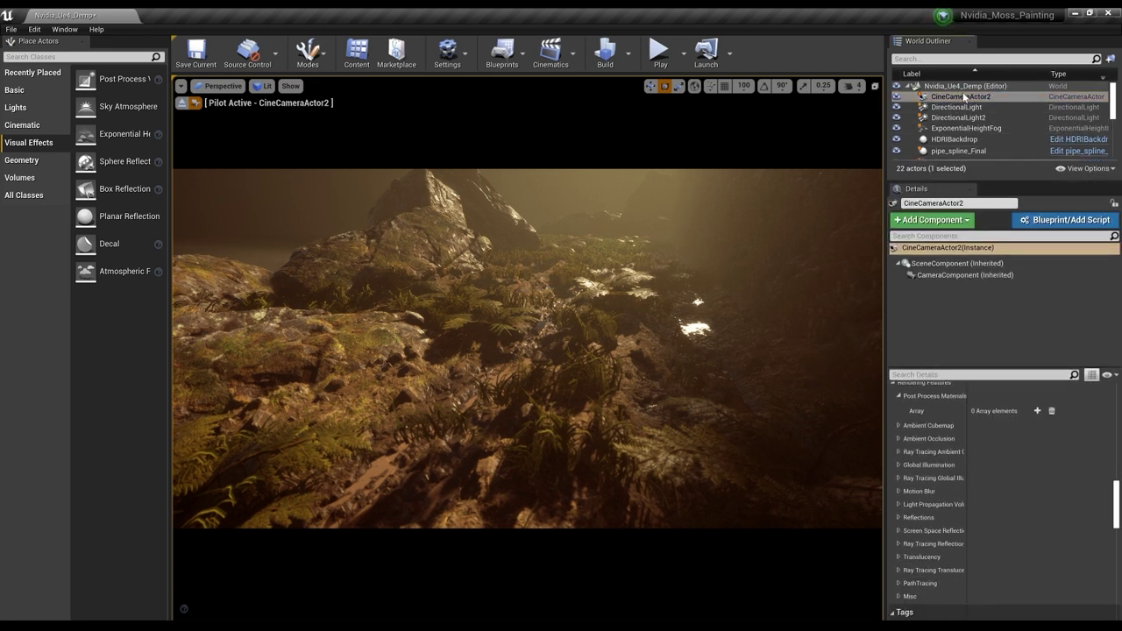
{"action": "left_click", "coordinate": [964, 96]}
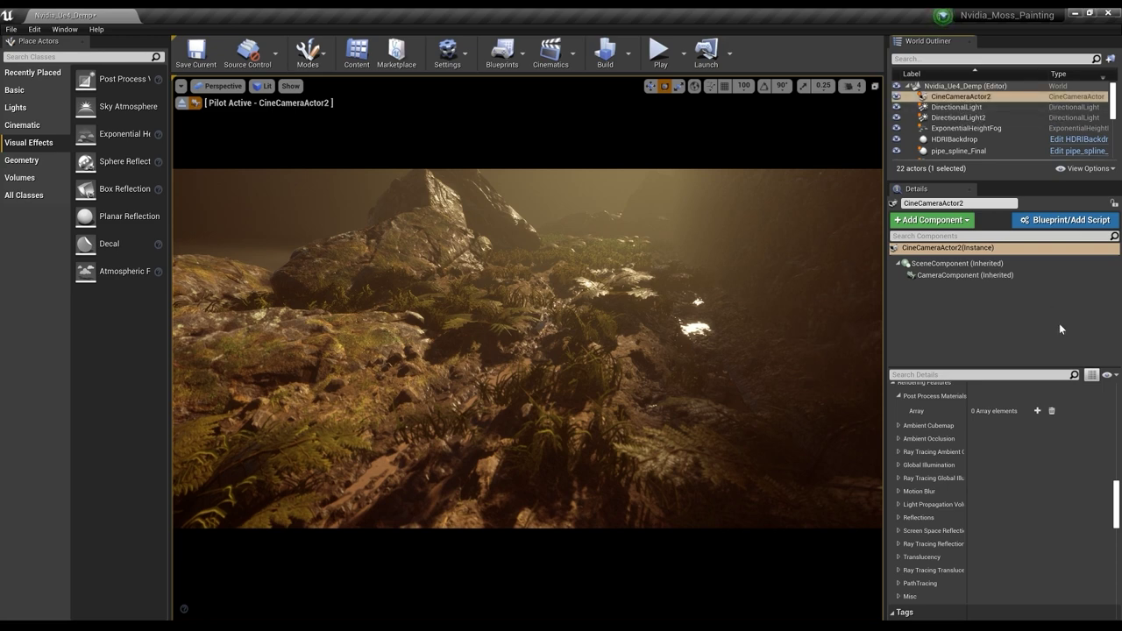
Step: Widen the camera's Filmback Sensor Width to about 31.76 mm for a more cinematic aspect ratio
{"action": "scroll", "coordinate": [1044, 456], "scroll_direction": "up", "scroll_amount": 10}
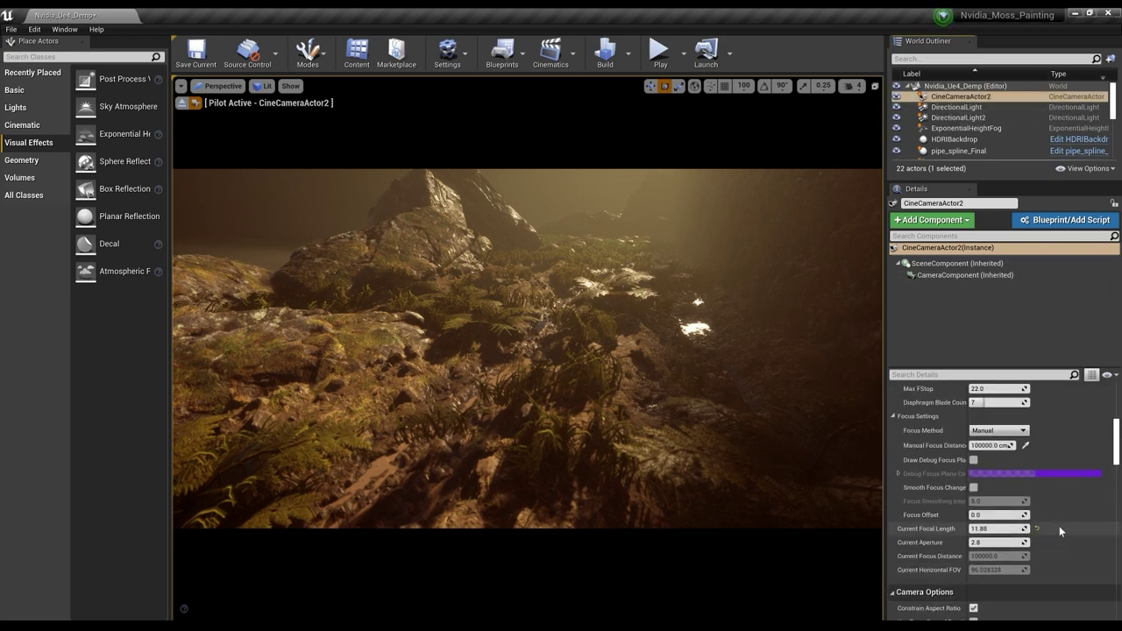
{"action": "scroll", "coordinate": [1060, 531], "scroll_direction": "up", "scroll_amount": 10}
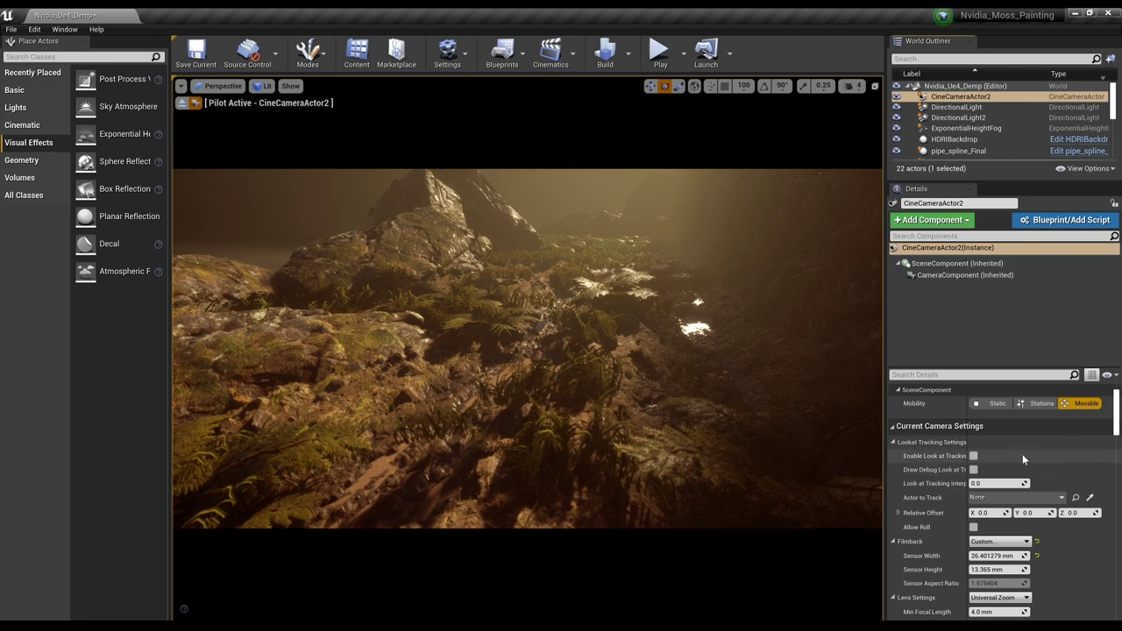
{"action": "scroll", "coordinate": [1028, 457], "scroll_direction": "down", "scroll_amount": 4}
{"action": "left_click_drag", "start_coordinate": [991, 481], "coordinate": [1018, 482]}
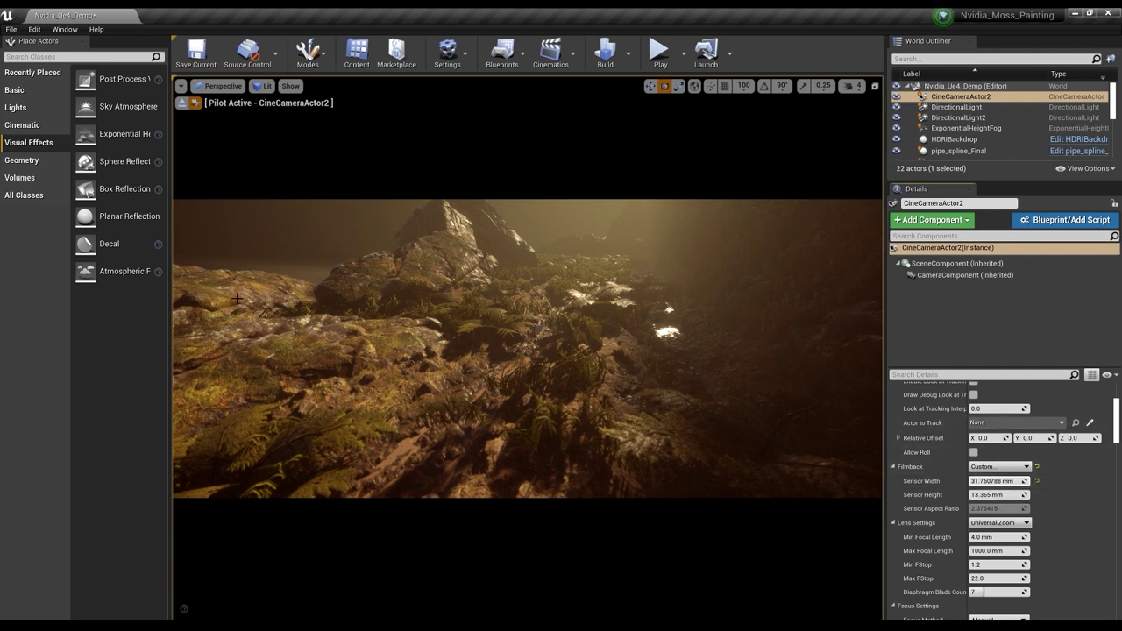
Step: Set the camera's Manual Focus Distance to about 195.4 cm using the debug focus plane, and switch that plane off
{"action": "scroll", "coordinate": [954, 481], "scroll_direction": "down", "scroll_amount": 3}
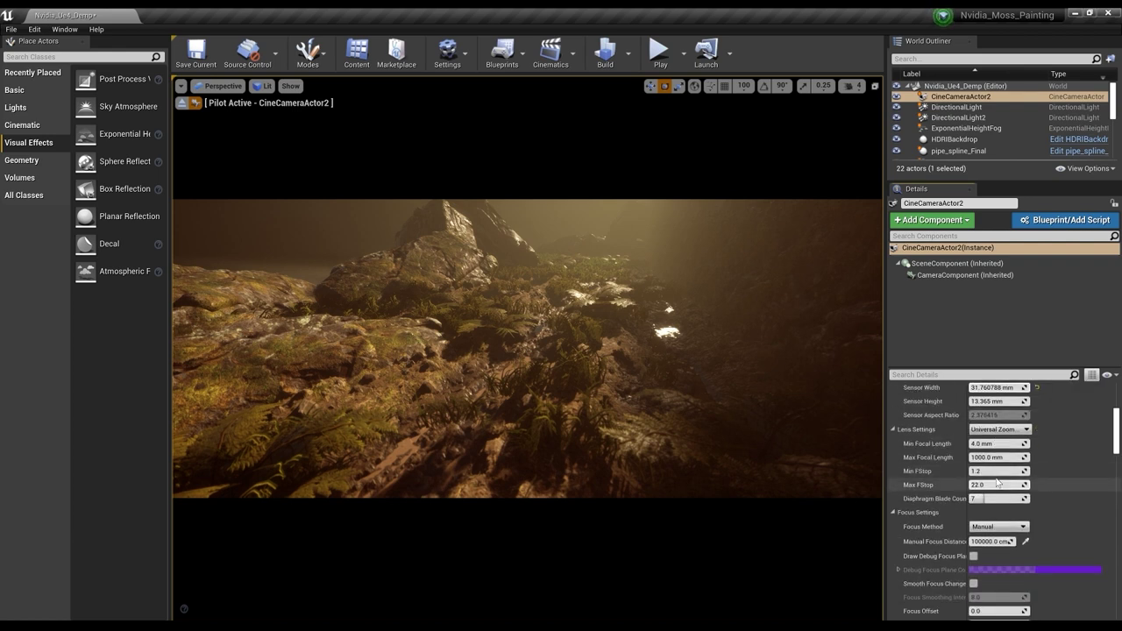
{"action": "left_click", "coordinate": [975, 557]}
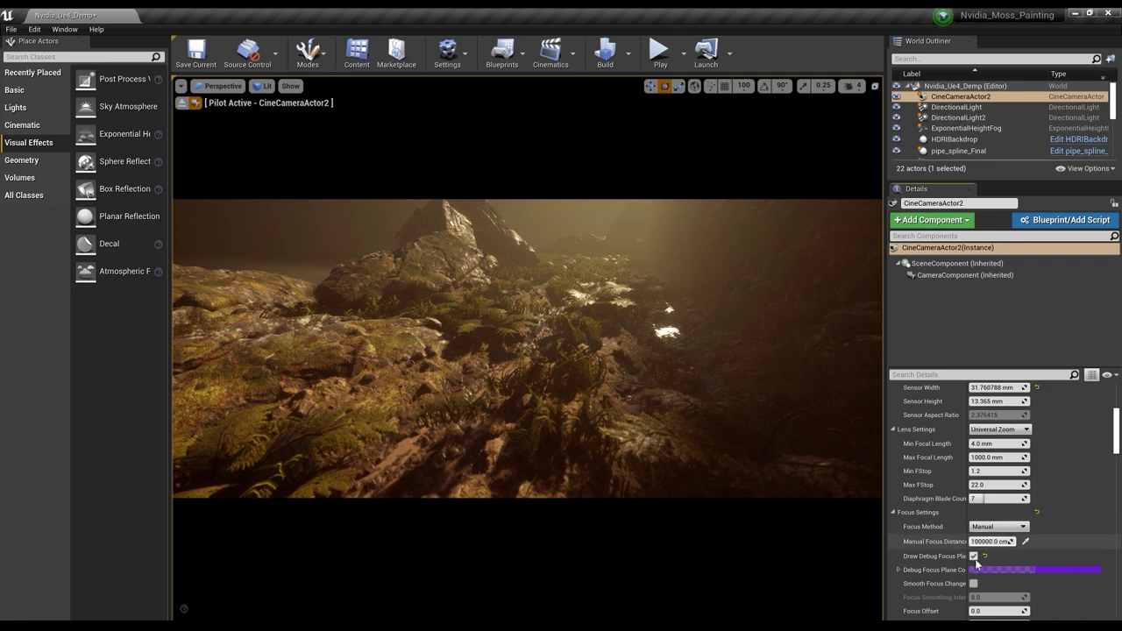
{"action": "mouse_move", "coordinate": [991, 542]}
{"action": "left_mouse_down"}
{"action": "mouse_move", "coordinate": [956, 542]}
{"action": "mouse_move", "coordinate": [989, 542]}
{"action": "left_mouse_up"}
{"action": "left_click", "coordinate": [973, 556]}
{"action": "left_click", "coordinate": [973, 557]}
{"action": "left_click", "coordinate": [973, 556]}
Step: Try a Current Focal Length of about 40.8 mm on the camera and undo the focal length changes
{"action": "scroll", "coordinate": [1063, 513], "scroll_direction": "down", "scroll_amount": 2}
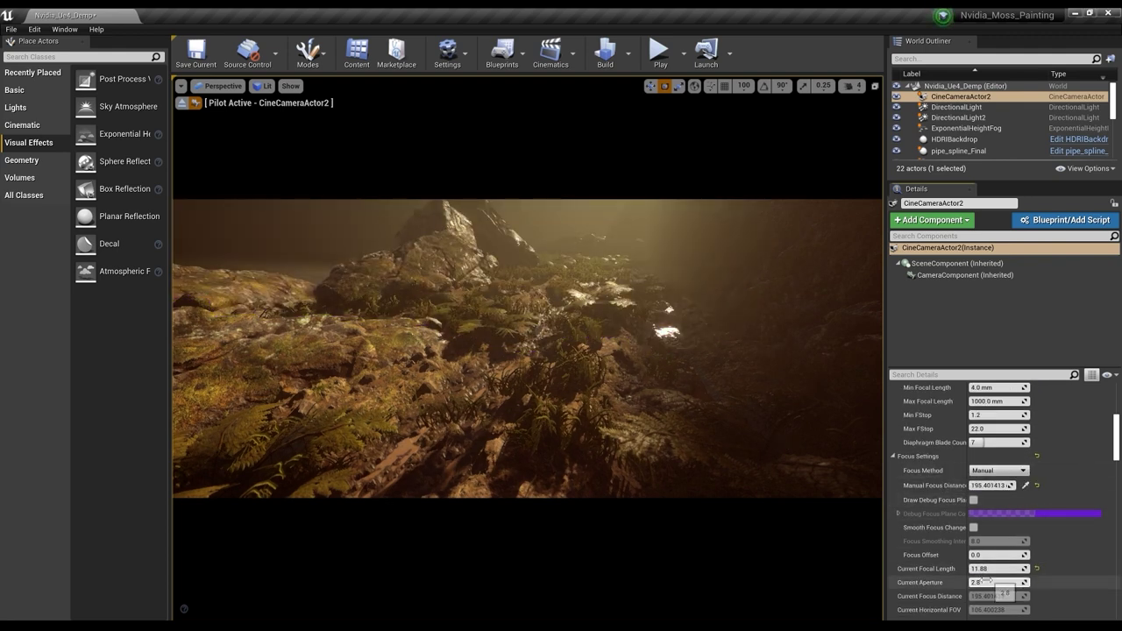
{"action": "left_click_drag", "start_coordinate": [996, 569], "coordinate": [1039, 569]}
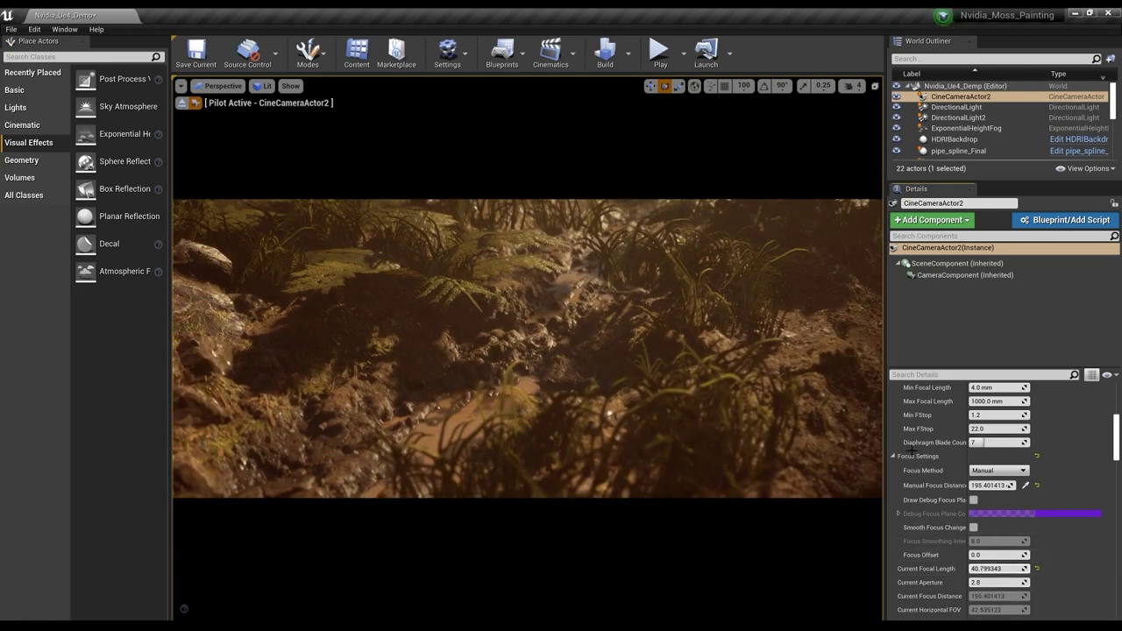
{"action": "key", "text": "ctrl+z"}
{"action": "key", "text": "ctrl+z"}
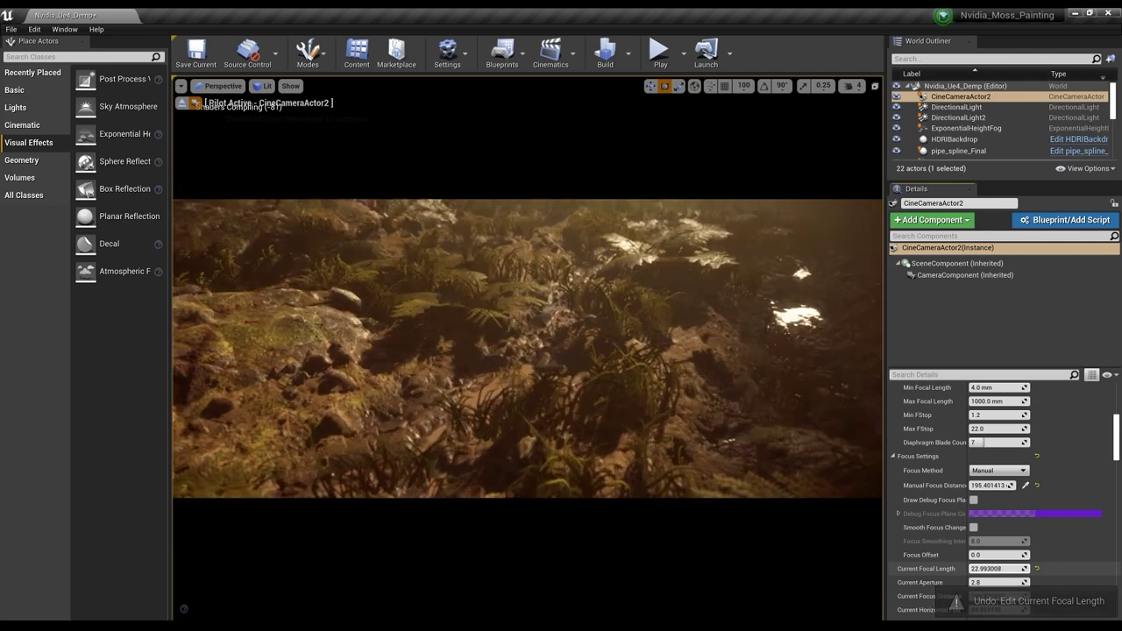
Step: Try a Current Focal Length of about 48.9 mm on the camera and undo the latest focal length changes
{"action": "left_click_drag", "start_coordinate": [1000, 569], "coordinate": [1025, 570]}
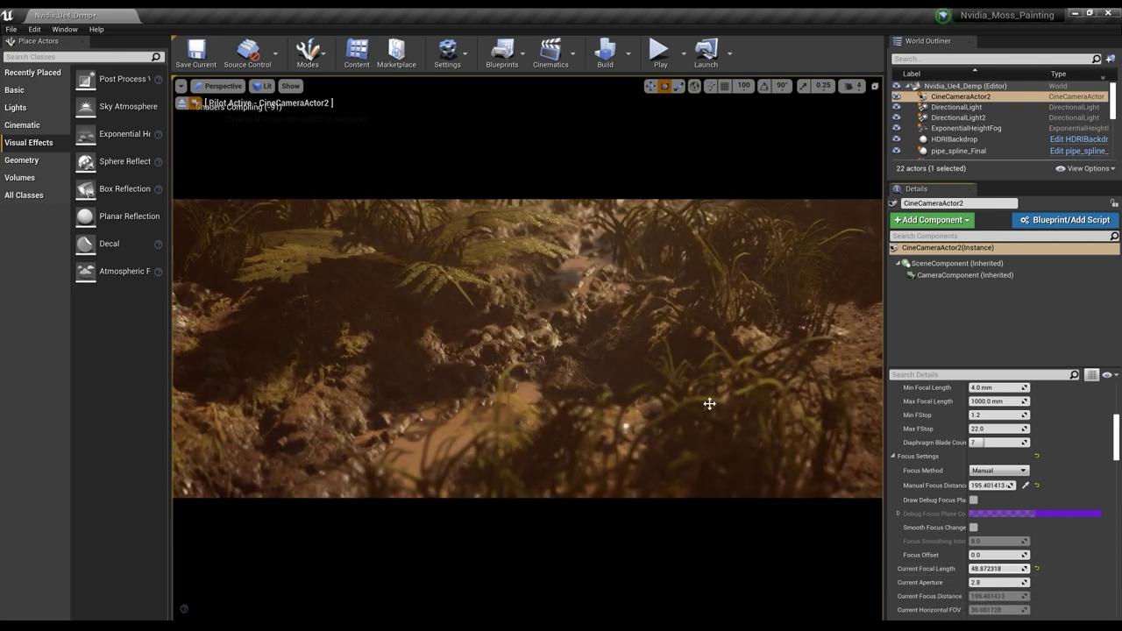
{"action": "key", "text": "ctrl+z"}
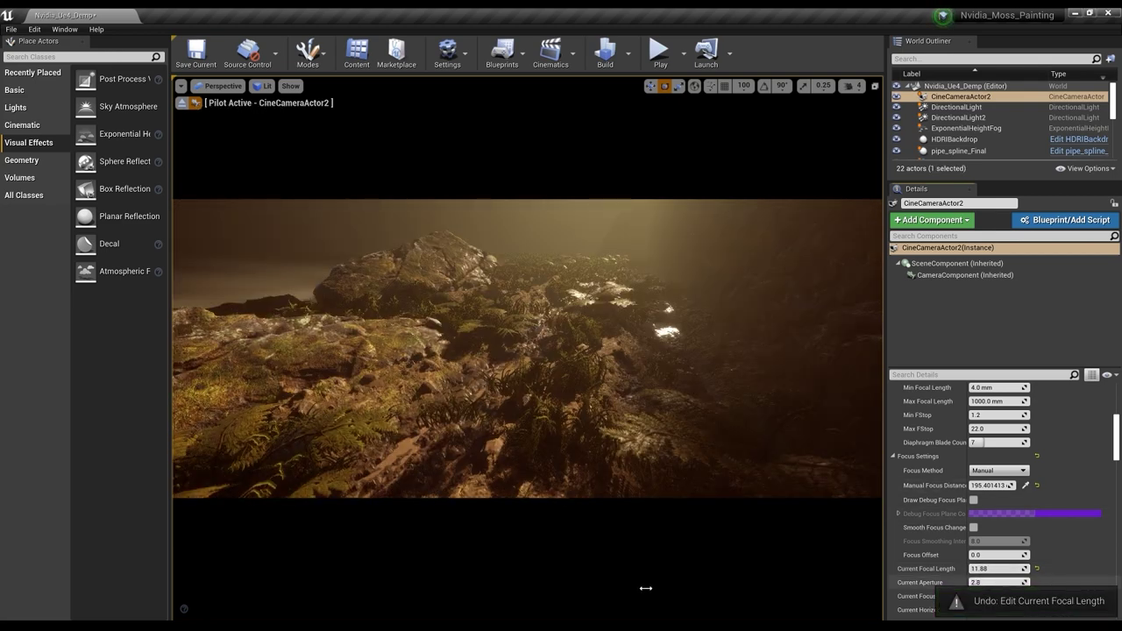
{"action": "key", "text": "ctrl+z"}
Step: Try a Min FStop of 0.2 and a Max FStop of about -0.04 in the camera's lens settings
{"action": "scroll", "coordinate": [1008, 492], "scroll_direction": "up", "scroll_amount": 2}
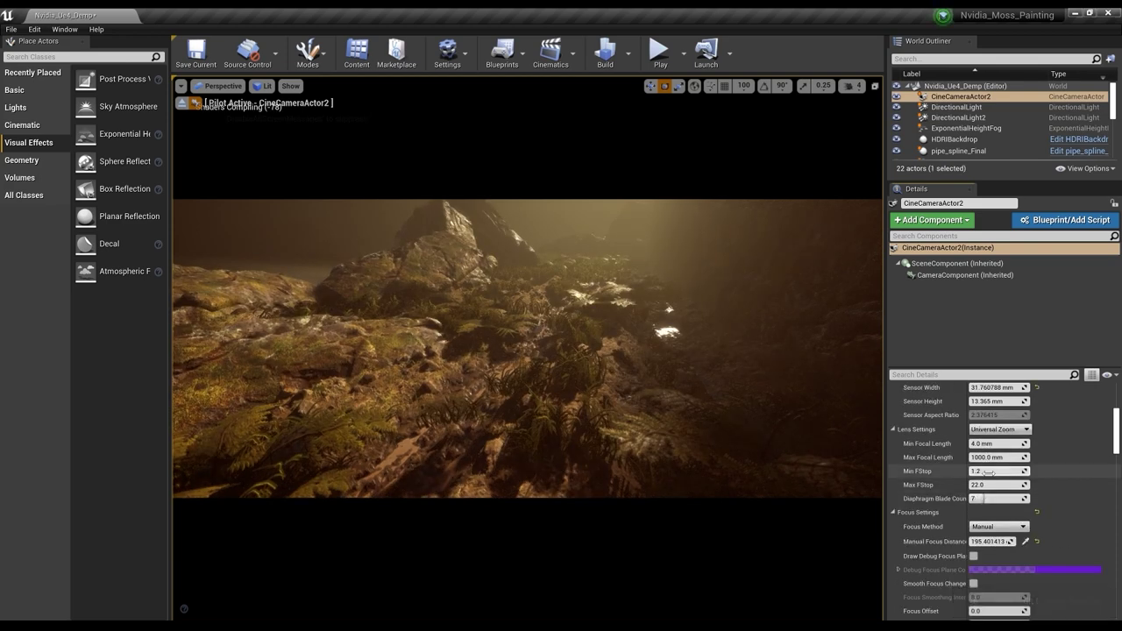
{"action": "left_click", "coordinate": [988, 470]}
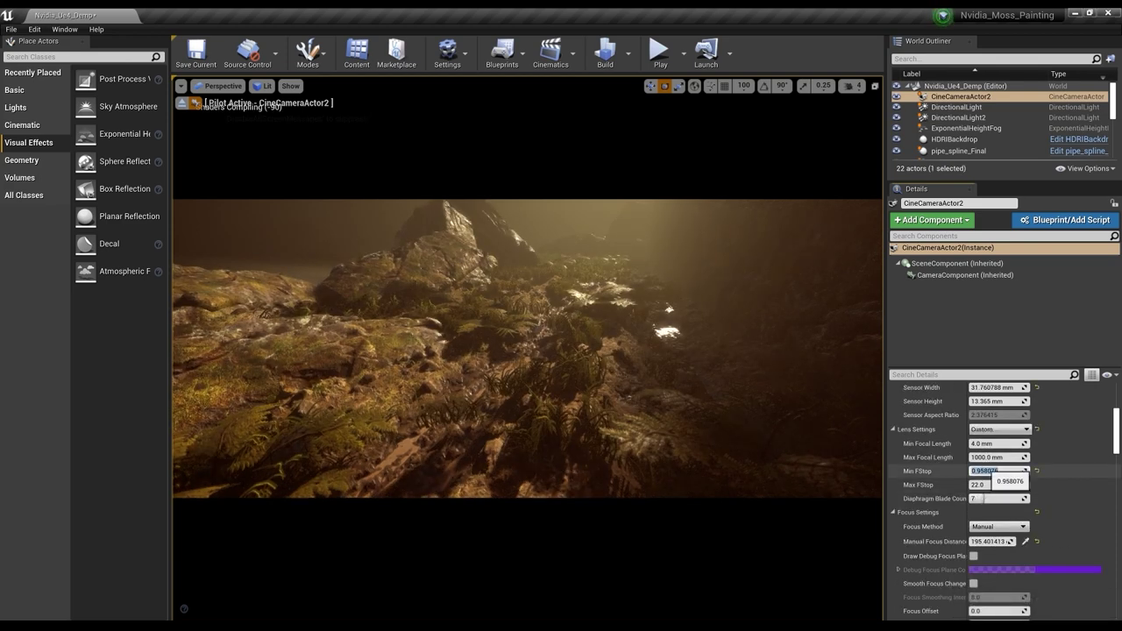
{"action": "left_click_drag", "start_coordinate": [989, 485], "coordinate": [944, 484]}
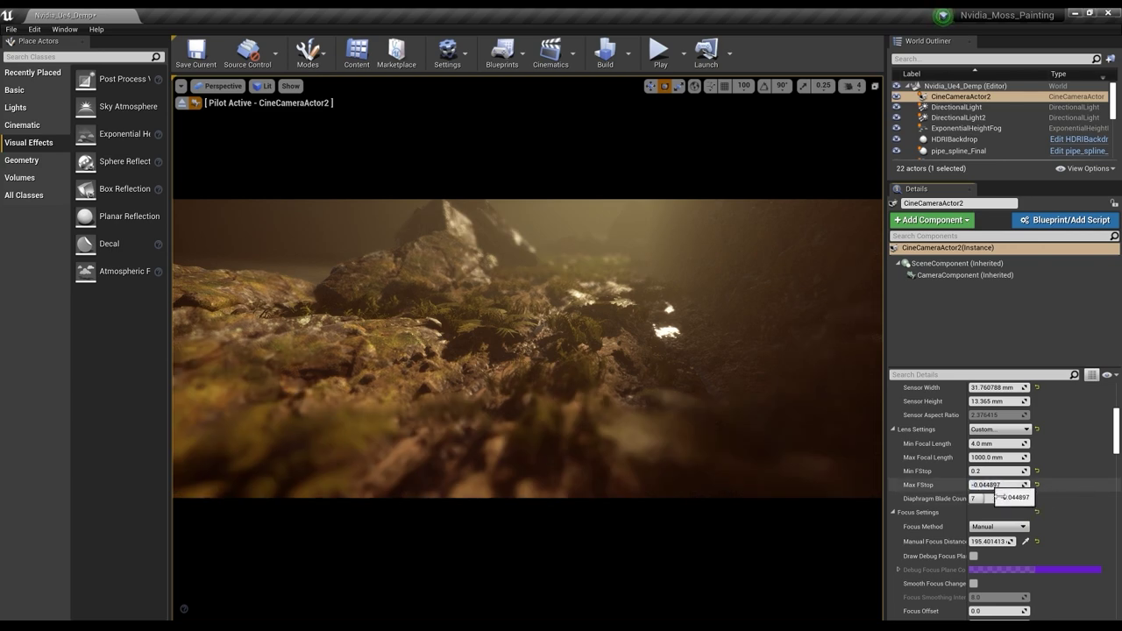
Step: Set the camera's Max FStop to about 2.82 and its Manual Focus Distance to about 115.2 cm
{"action": "left_click_drag", "start_coordinate": [988, 541], "coordinate": [1008, 541]}
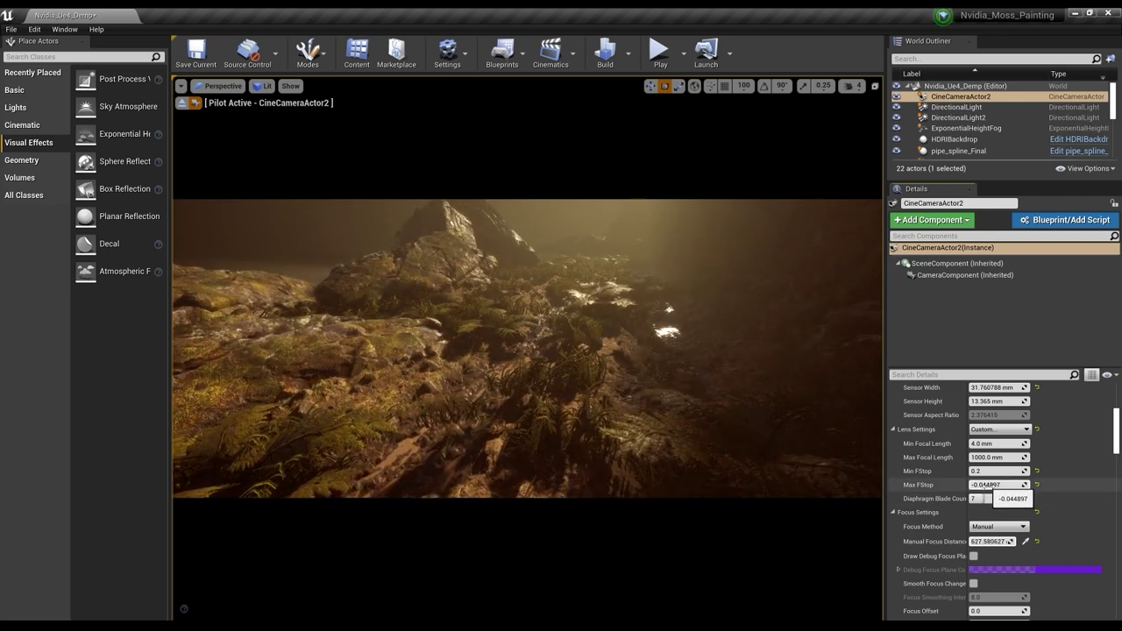
{"action": "left_click_drag", "start_coordinate": [997, 485], "coordinate": [987, 485]}
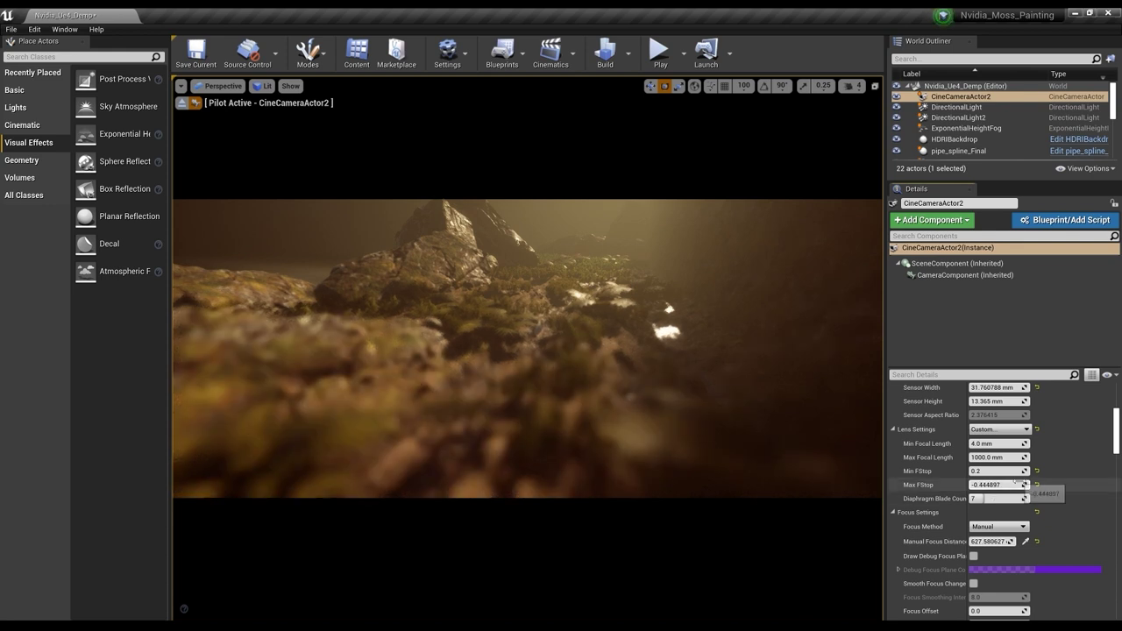
{"action": "left_click_drag", "start_coordinate": [997, 484], "coordinate": [978, 485]}
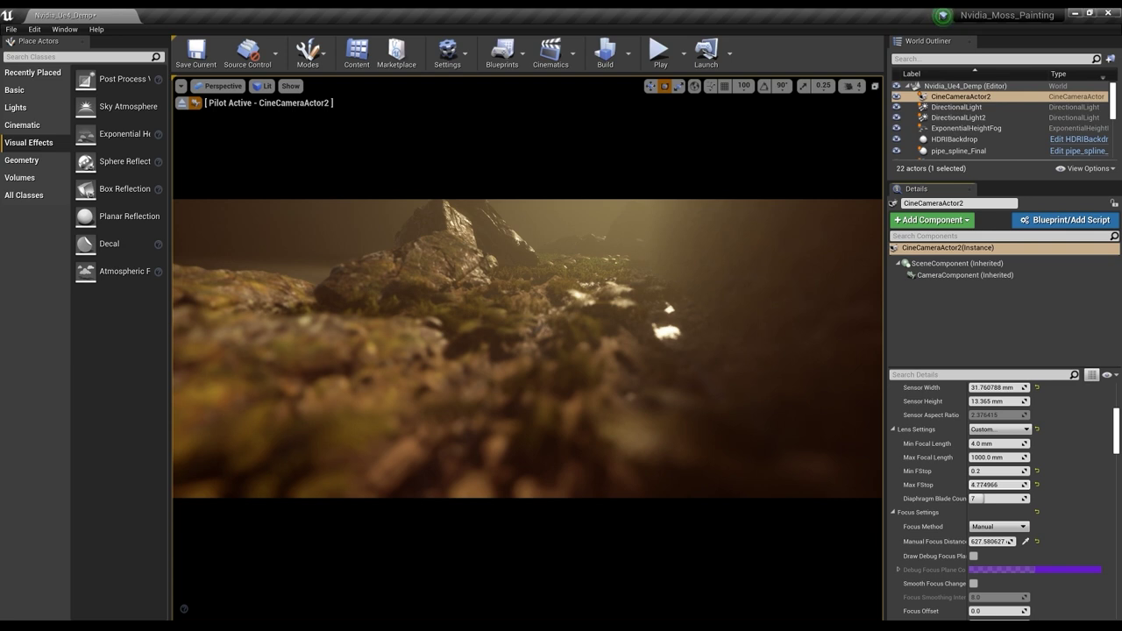
{"action": "left_click_drag", "start_coordinate": [997, 485], "coordinate": [994, 485]}
{"action": "left_click_drag", "start_coordinate": [991, 542], "coordinate": [964, 541]}
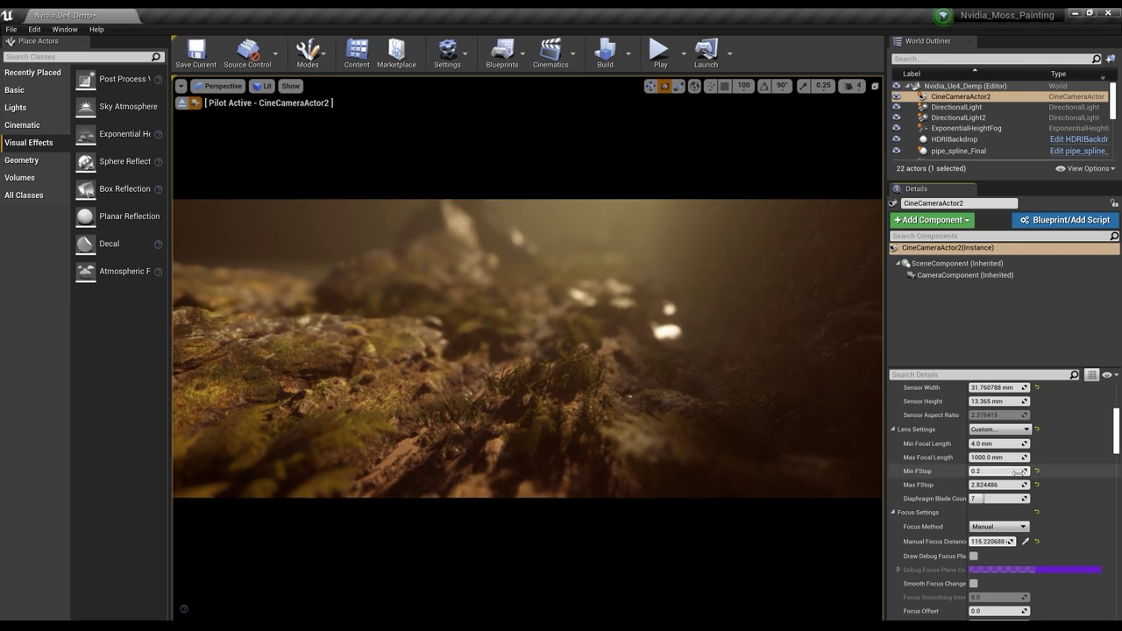
Step: Try a Current Focal Length of about 7.98 mm and undo that change
{"action": "scroll", "coordinate": [1056, 535], "scroll_direction": "down", "scroll_amount": 3}
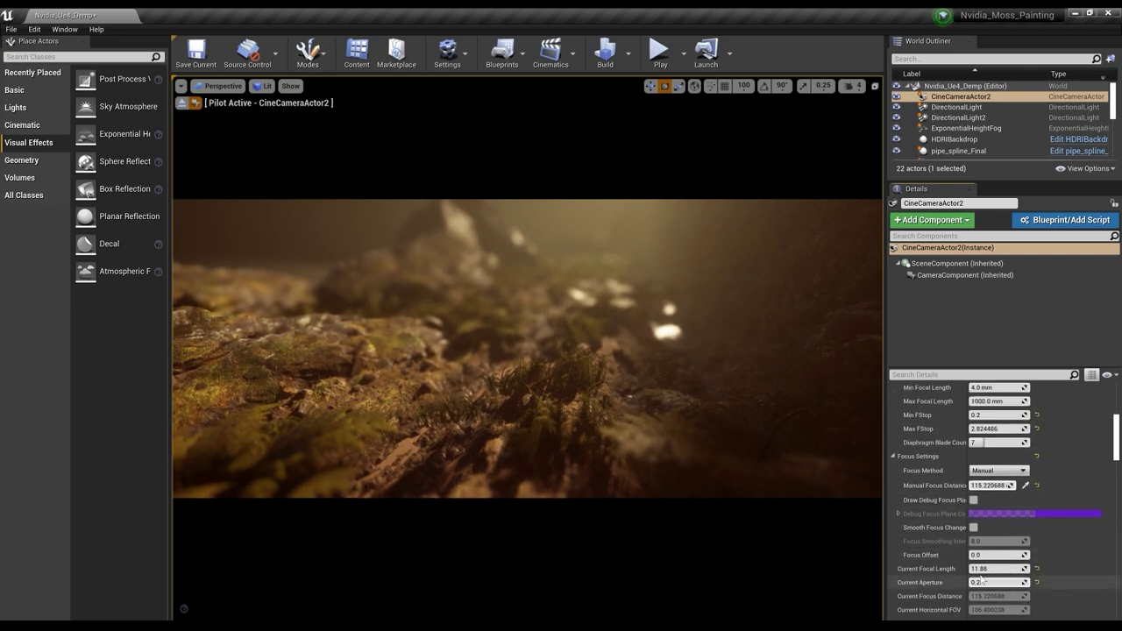
{"action": "mouse_move", "coordinate": [989, 569]}
{"action": "left_mouse_down"}
{"action": "mouse_move", "coordinate": [1004, 569]}
{"action": "mouse_move", "coordinate": [975, 570]}
{"action": "left_mouse_up"}
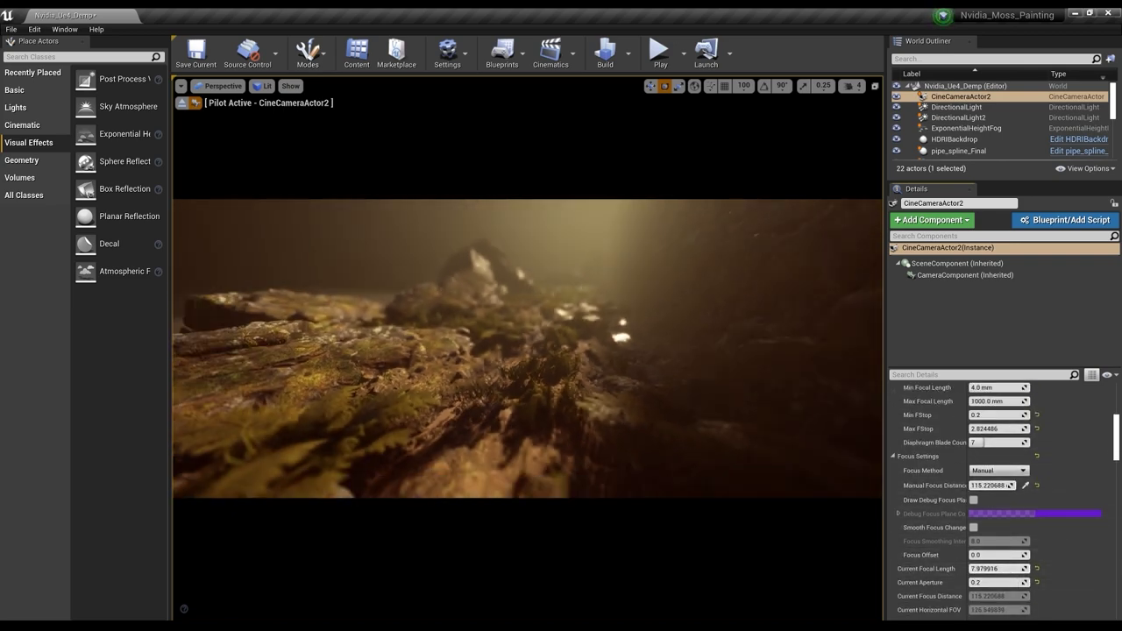
{"action": "key", "text": "ctrl+z"}
Step: Set the camera's Min FStop to 0.5 for a softer depth of field
{"action": "mouse_move", "coordinate": [982, 416]}
{"action": "left_mouse_down"}
{"action": "mouse_move", "coordinate": [1010, 415]}
{"action": "mouse_move", "coordinate": [994, 426]}
{"action": "left_mouse_up"}
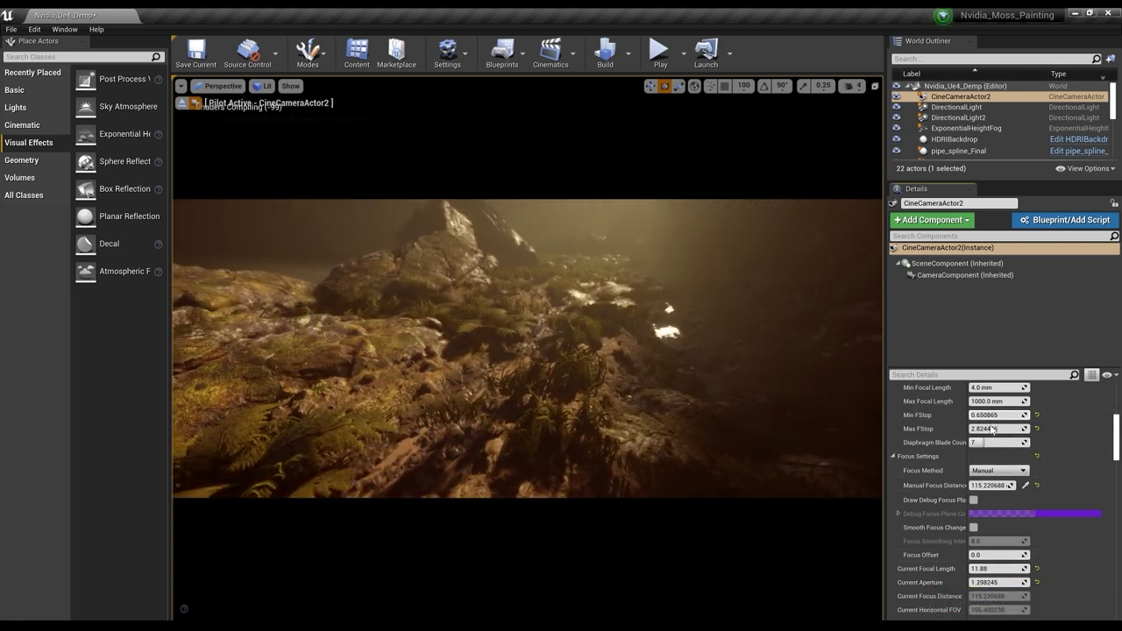
{"action": "key", "text": "ctrl+z"}
{"action": "left_click", "coordinate": [987, 415]}
{"action": "type", "text": "0.5"}
{"action": "key", "text": "Return"}
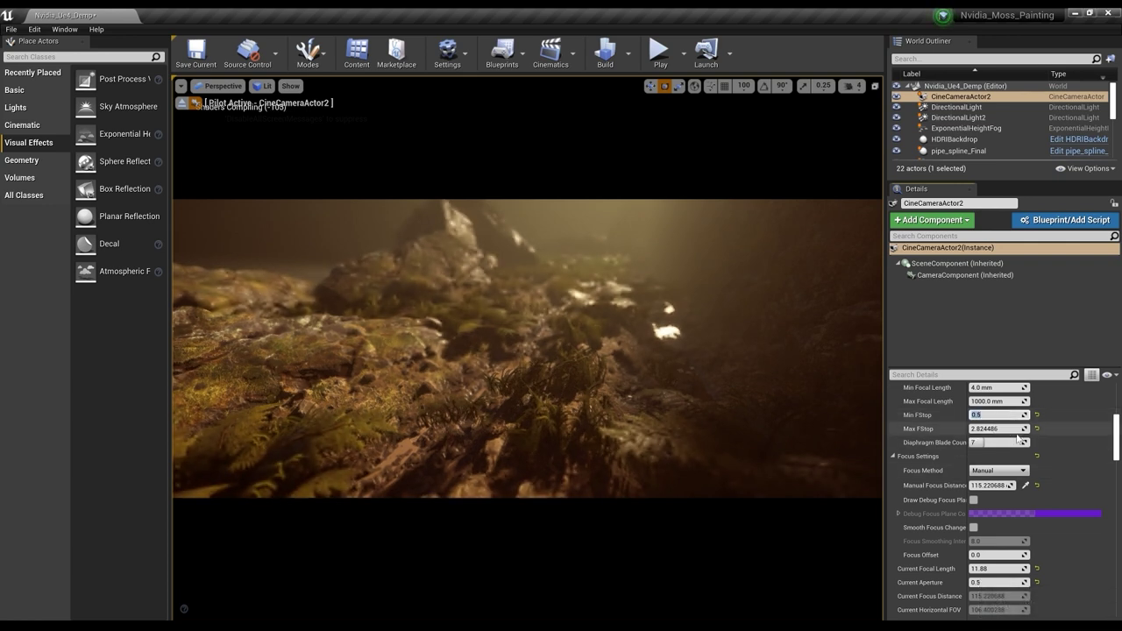
Step: Try different Max and Min Focal Length limits in the lens settings and undo these changes
{"action": "scroll", "coordinate": [982, 438], "scroll_direction": "up", "scroll_amount": 1}
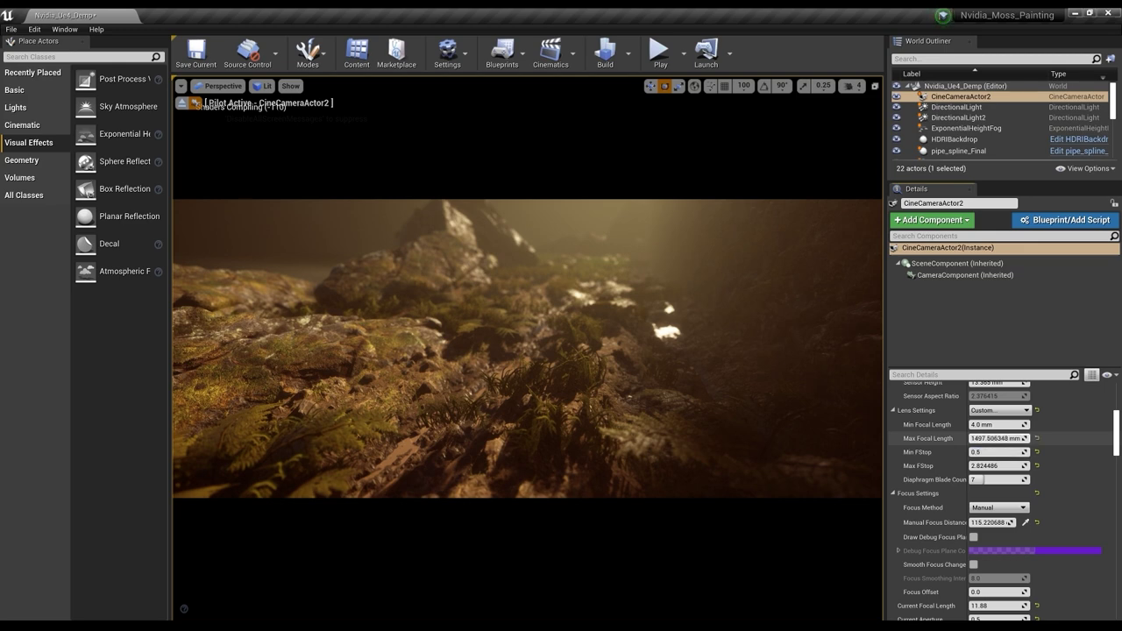
{"action": "left_click_drag", "start_coordinate": [1008, 439], "coordinate": [971, 439]}
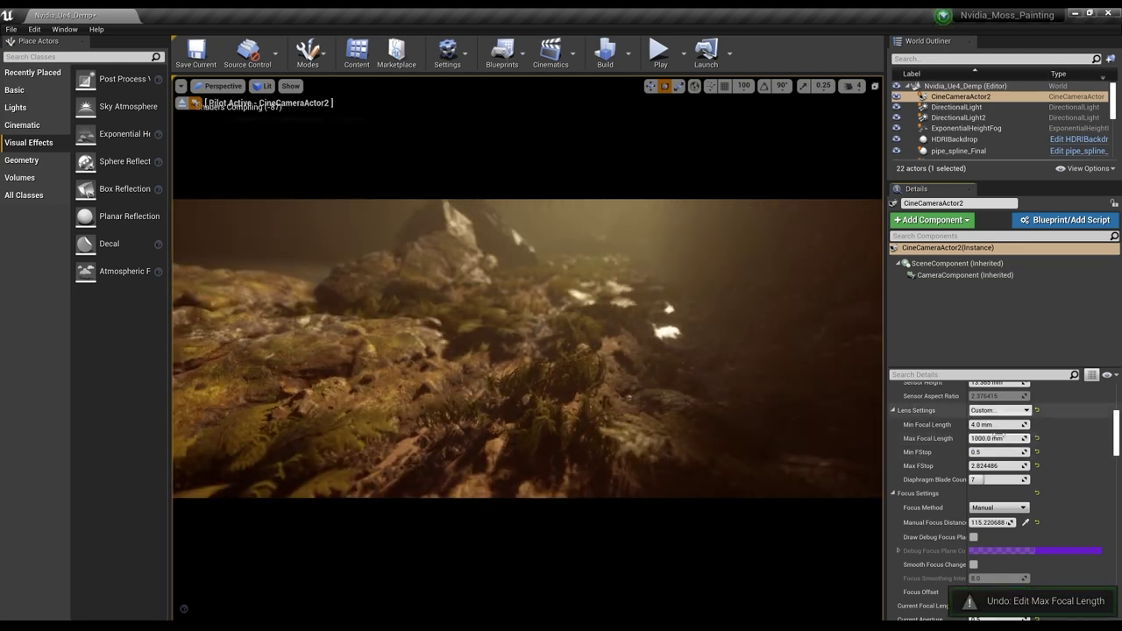
{"action": "left_click_drag", "start_coordinate": [997, 425], "coordinate": [1014, 425]}
{"action": "key", "text": "ctrl+z"}
{"action": "scroll", "coordinate": [974, 533], "scroll_direction": "down", "scroll_amount": 1}
{"action": "scroll", "coordinate": [1011, 504], "scroll_direction": "down", "scroll_amount": 4}
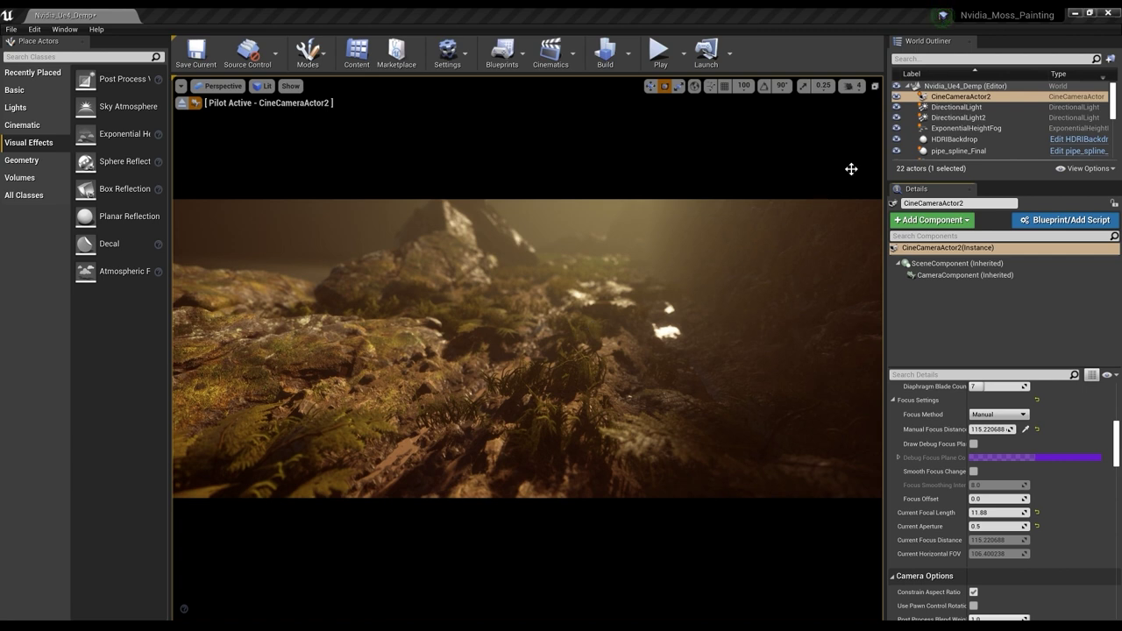
{"action": "scroll", "coordinate": [1026, 449], "scroll_direction": "up", "scroll_amount": 3}
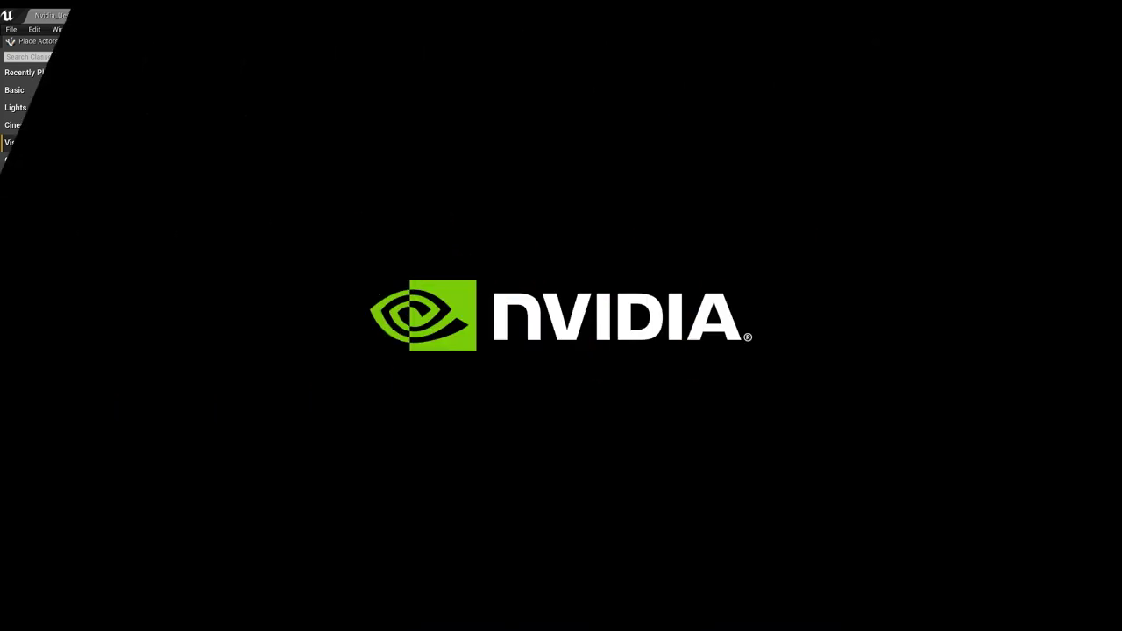